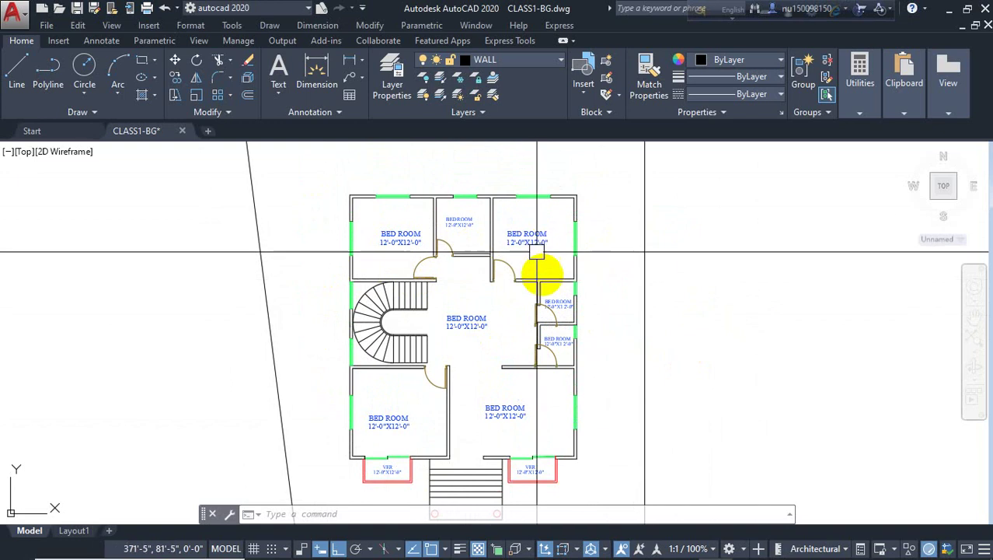
- Delete the two existing doors of the two small bedrooms stacked along the plan's right-hand exterior wall
middle_drag(505, 345, 502, 313)
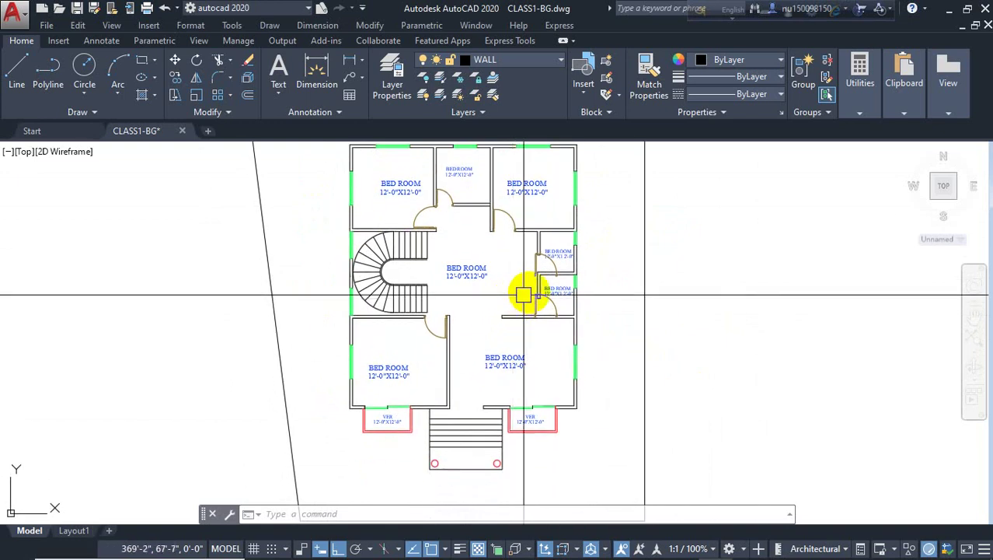
scroll(535, 319, up, 6)
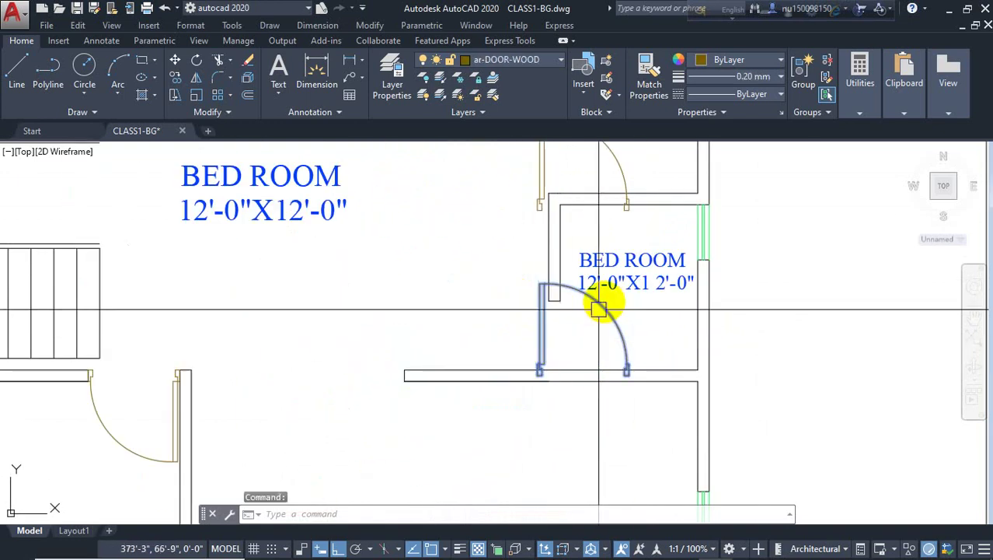
click(619, 148)
middle_drag(594, 173, 582, 249)
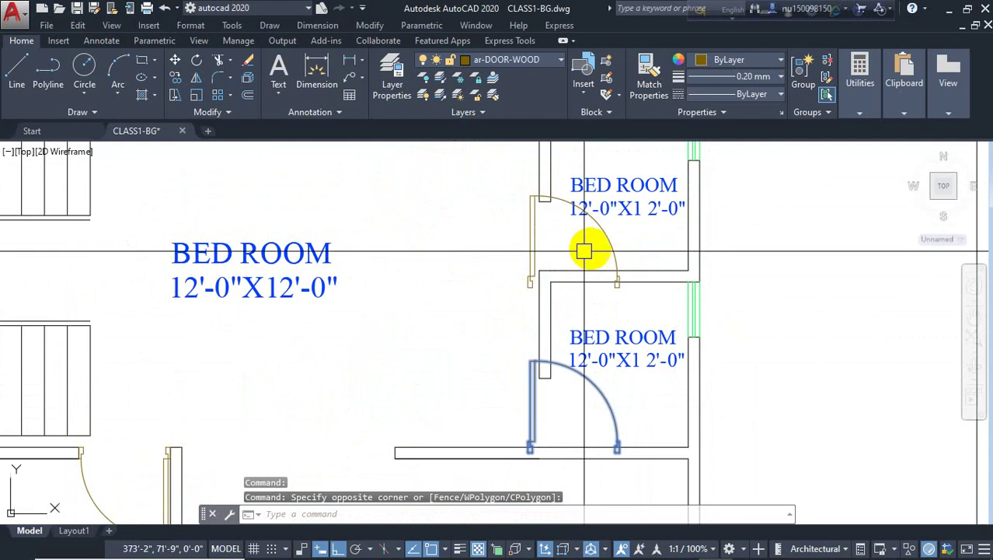
key(Delete)
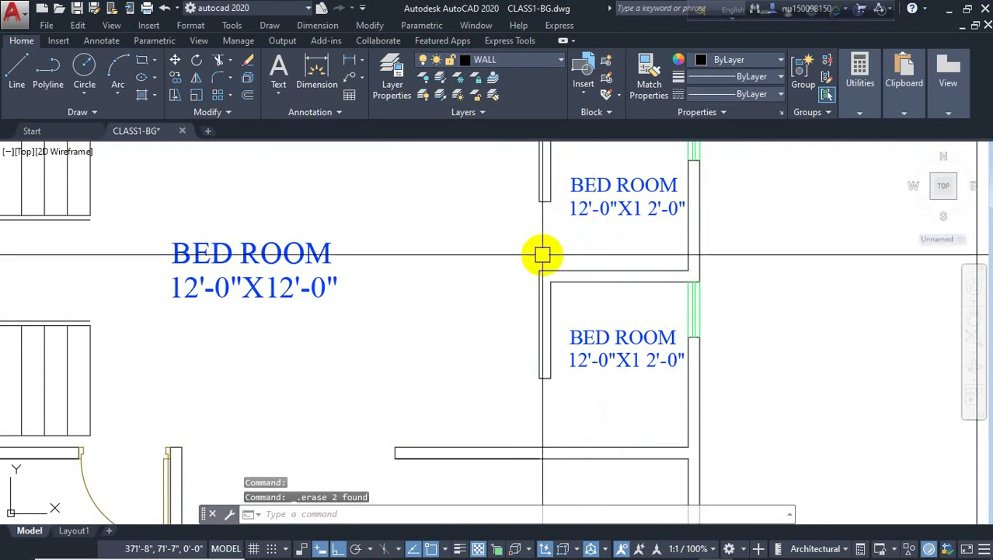
- Copy the small upper-middle bedroom's door to the wall end above the upper right-hand small bedroom's opening
scroll(541, 255, down, 3)
middle_drag(402, 385, 426, 478)
click(342, 165)
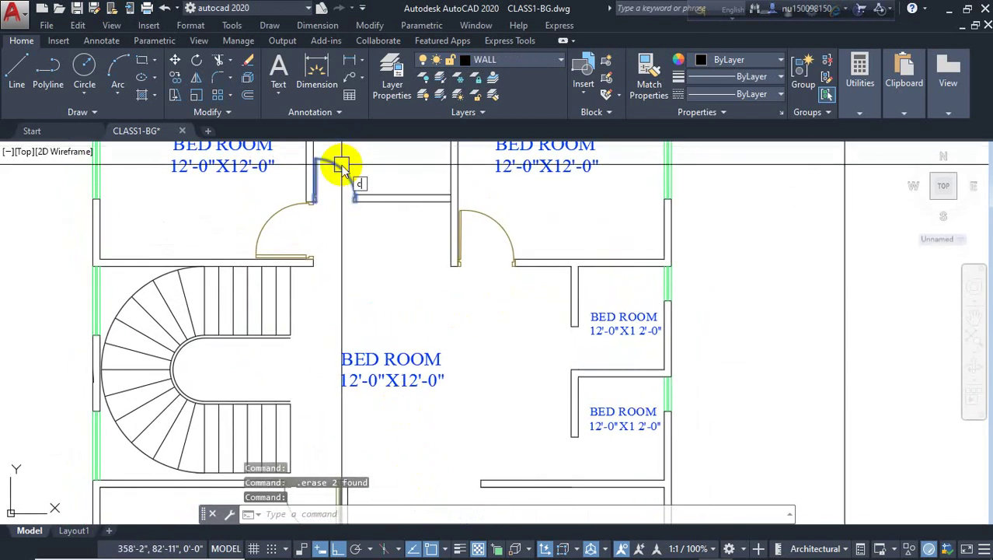
text(co)
key(space)
scroll(361, 211, up, 2)
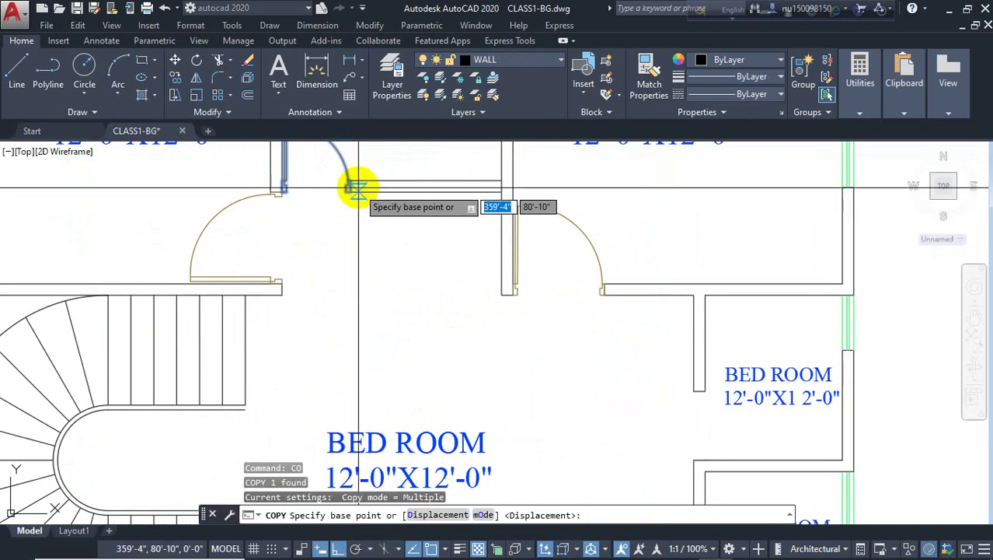
click(351, 189)
middle_drag(601, 306, 583, 207)
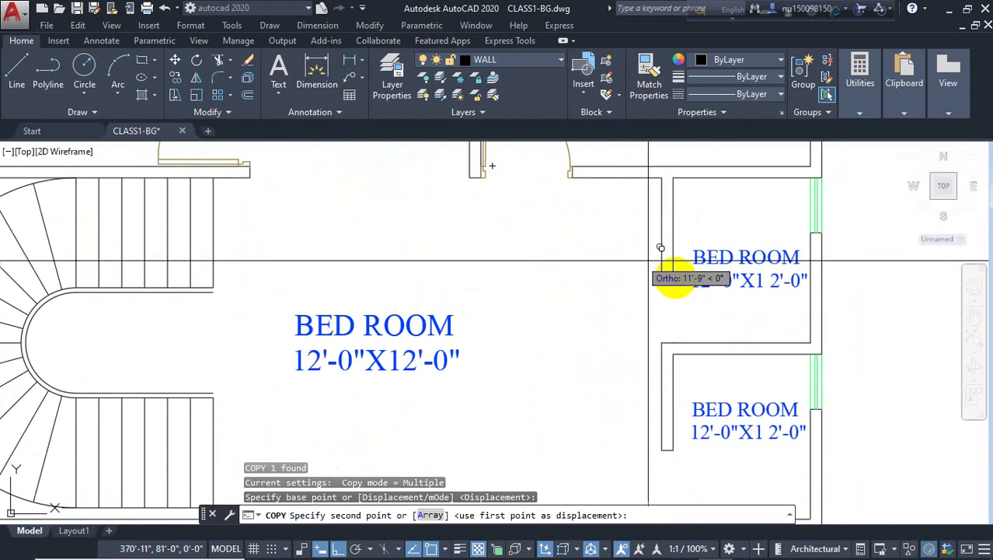
click(672, 274)
scroll(620, 281, up, 2)
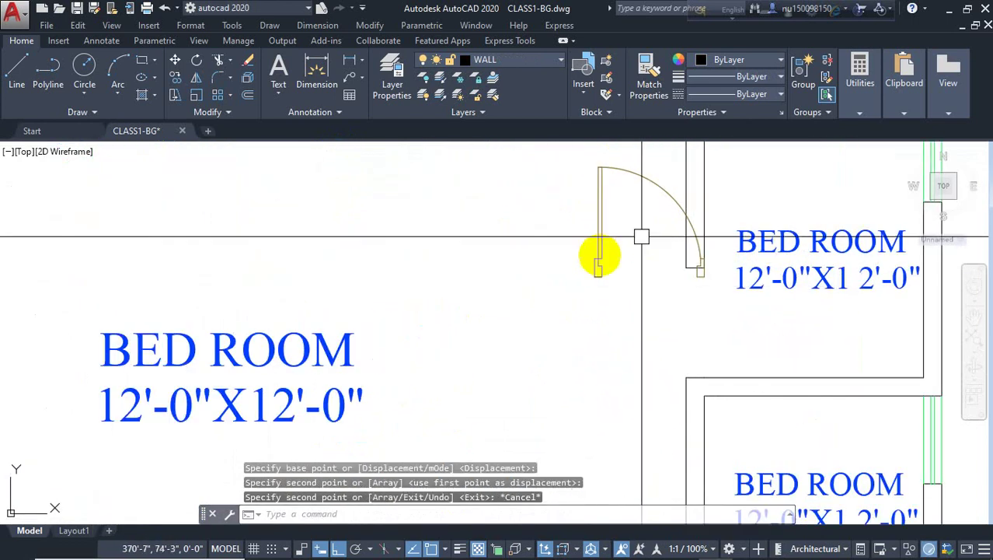
key(Escape)
- Rotate the copied door a quarter turn clockwise so its leaf runs horizontally
scroll(566, 310, down, 4)
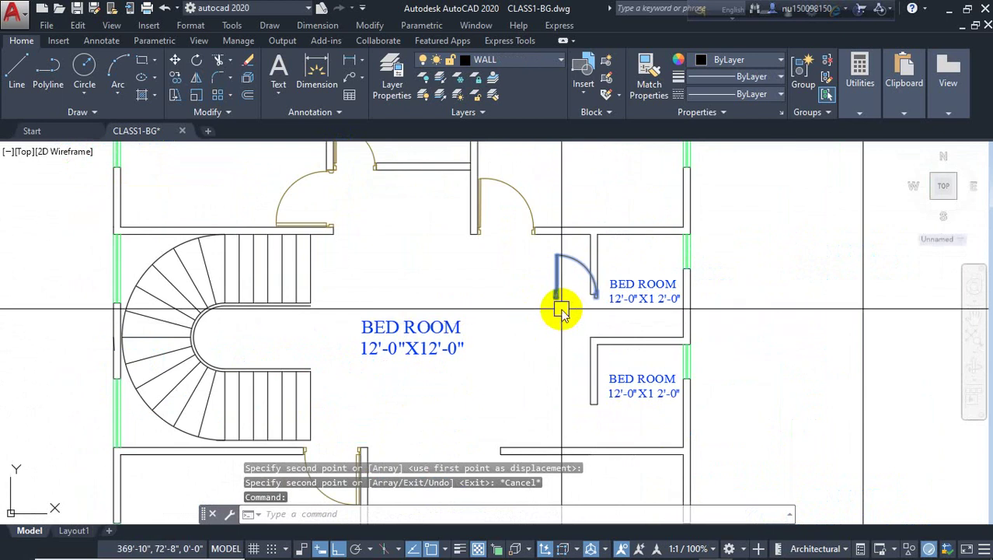
click(561, 310)
text(ro)
key(space)
click(558, 291)
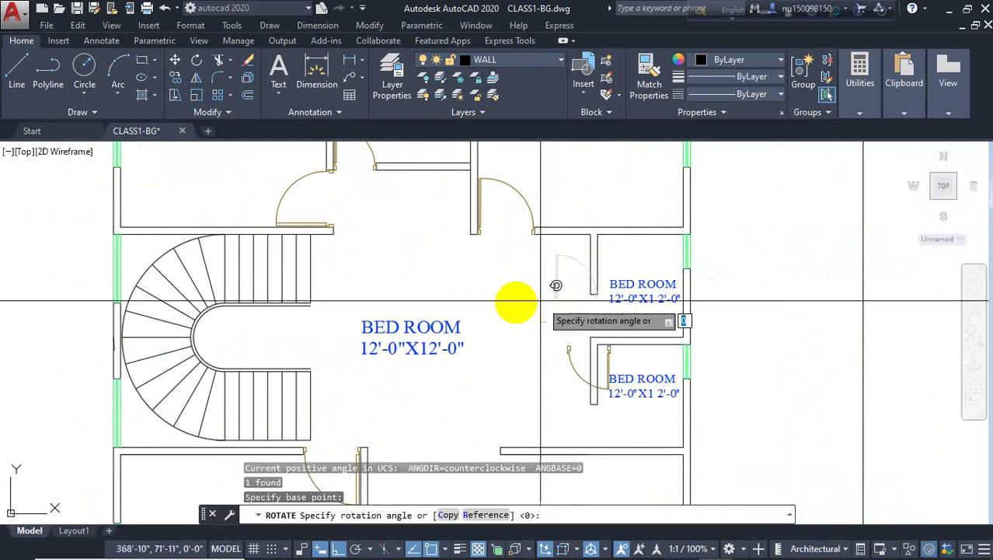
click(535, 399)
- Move the rotated door down onto the wall below the lower right-hand small bedroom's opening
click(631, 331)
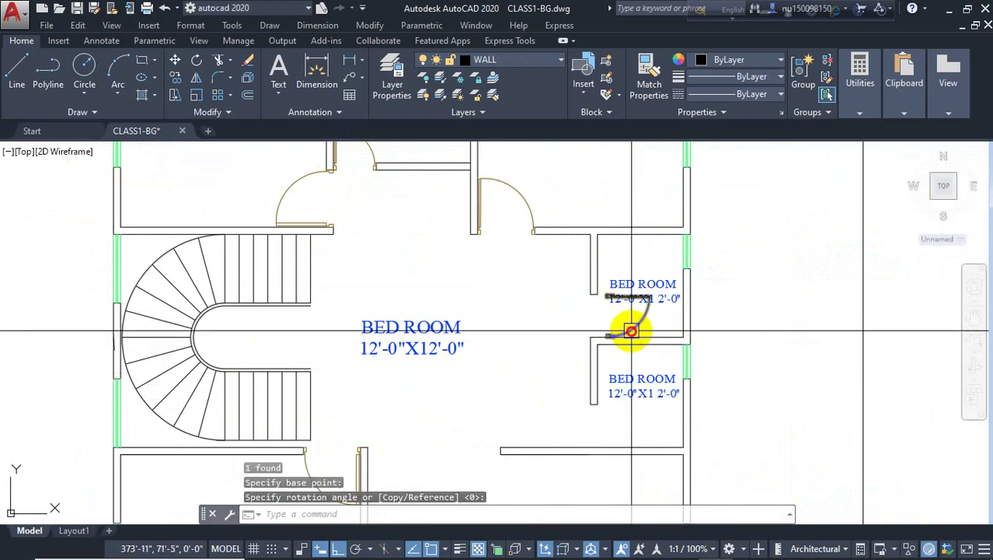
text(m)
key(space)
scroll(614, 338, up, 5)
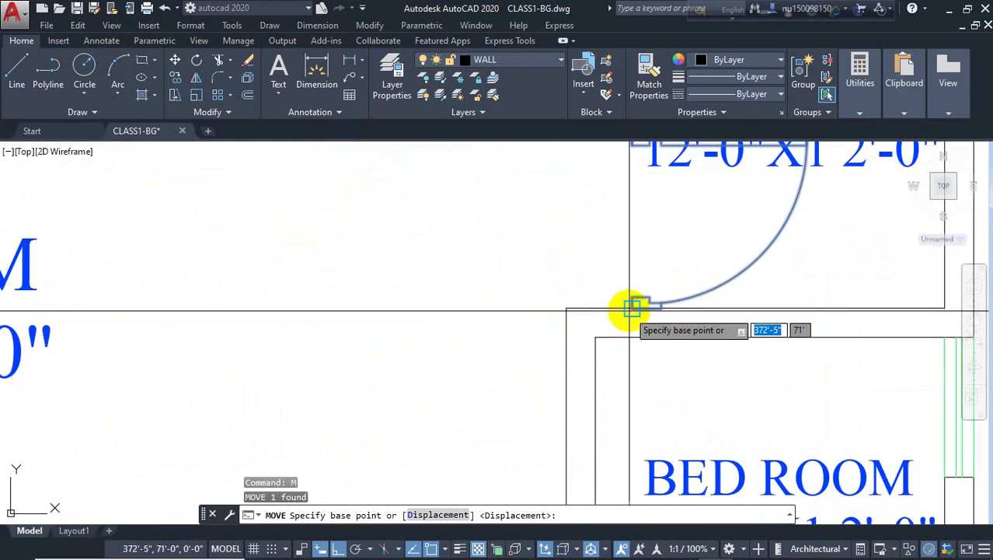
click(631, 308)
scroll(622, 296, down, 5)
scroll(614, 299, up, 5)
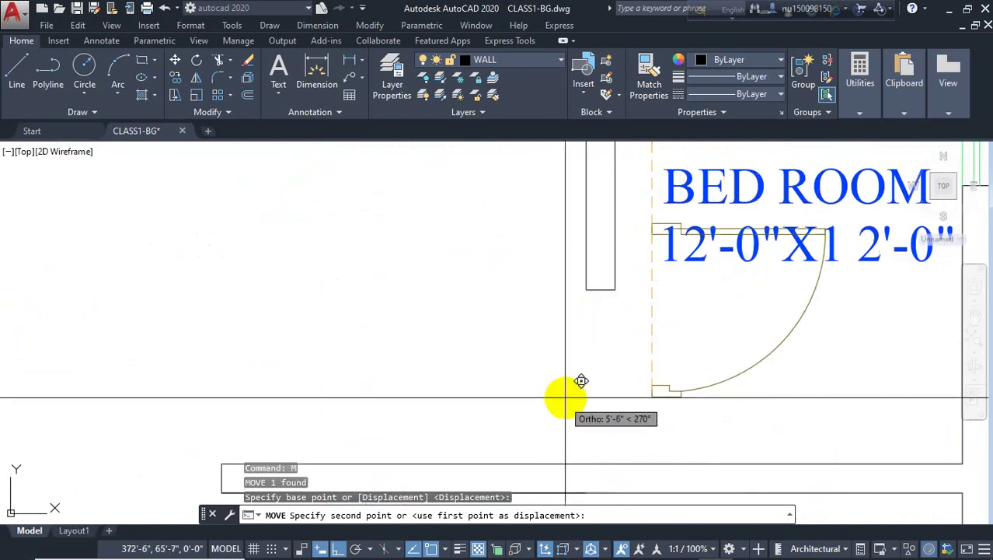
click(575, 460)
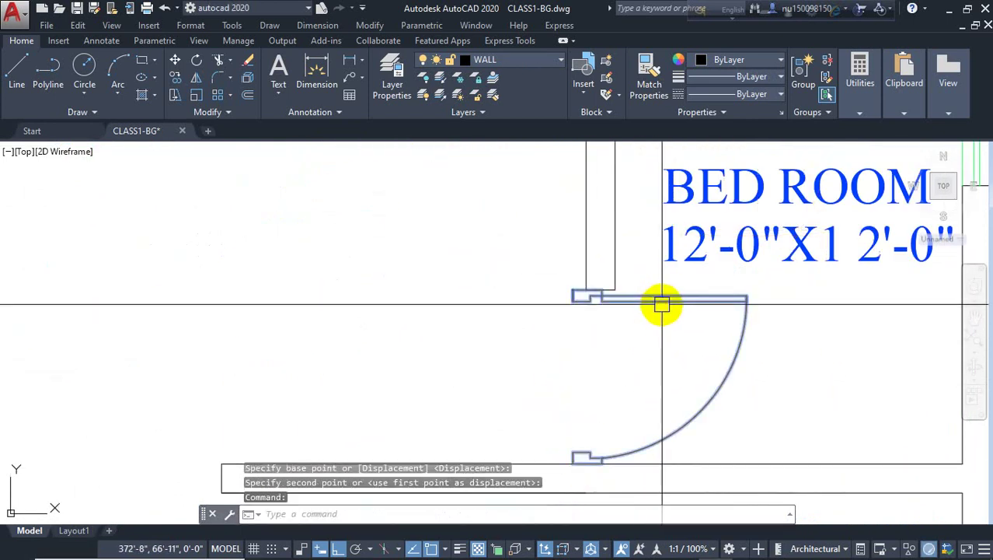
- Move the door sideways so its upper jamb aligns with the corner of the wall end above the lower opening
text(m)
key(space)
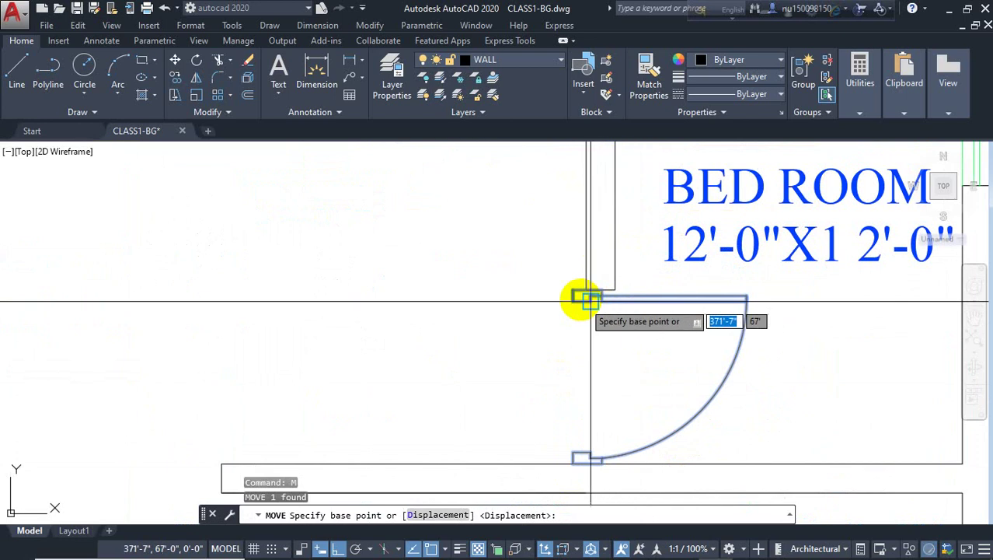
scroll(544, 265, up, 3)
click(576, 256)
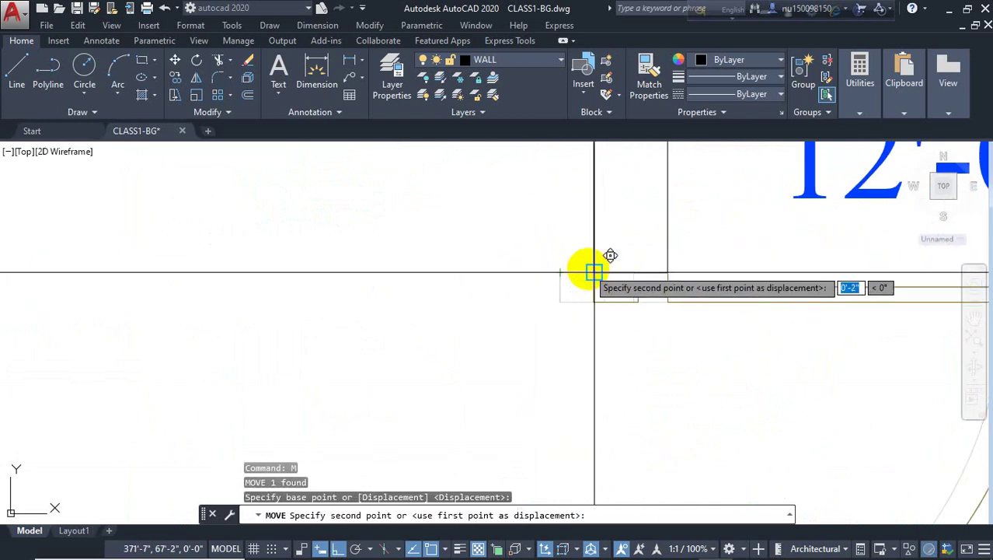
click(588, 269)
scroll(497, 285, down, 3)
- Mirror the lower bedroom's door about a horizontal line at the wall end above the opening, keeping the source object
scroll(548, 319, down, 2)
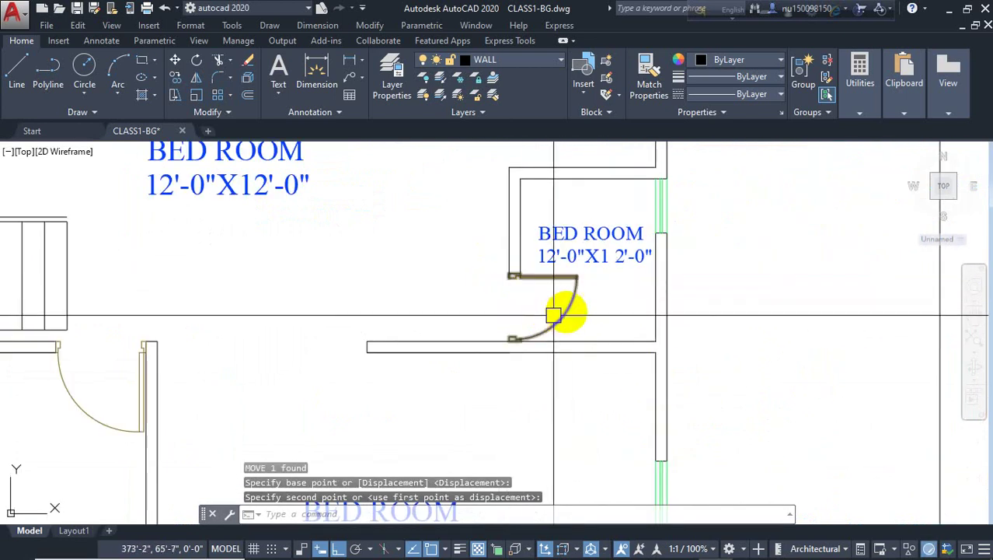
scroll(563, 288, up, 2)
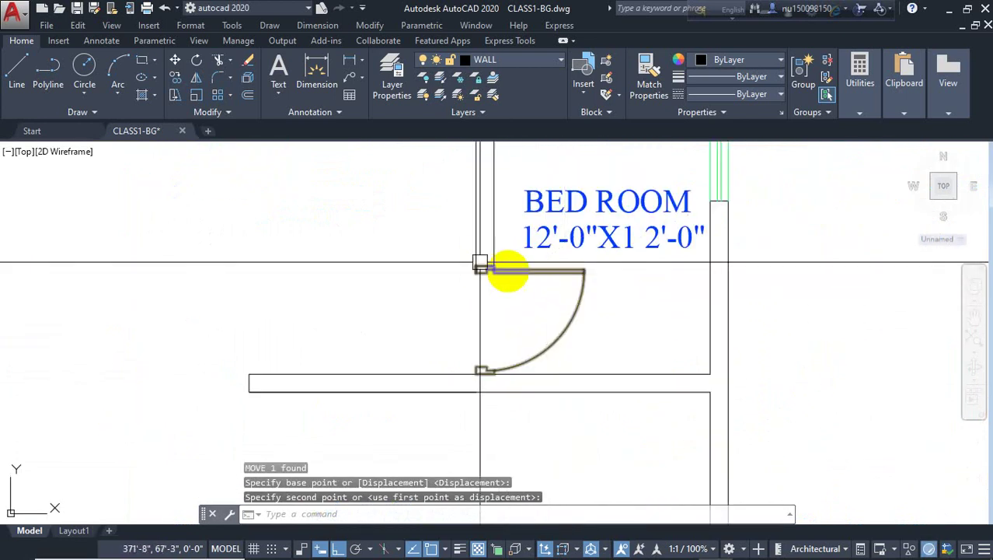
click(544, 351)
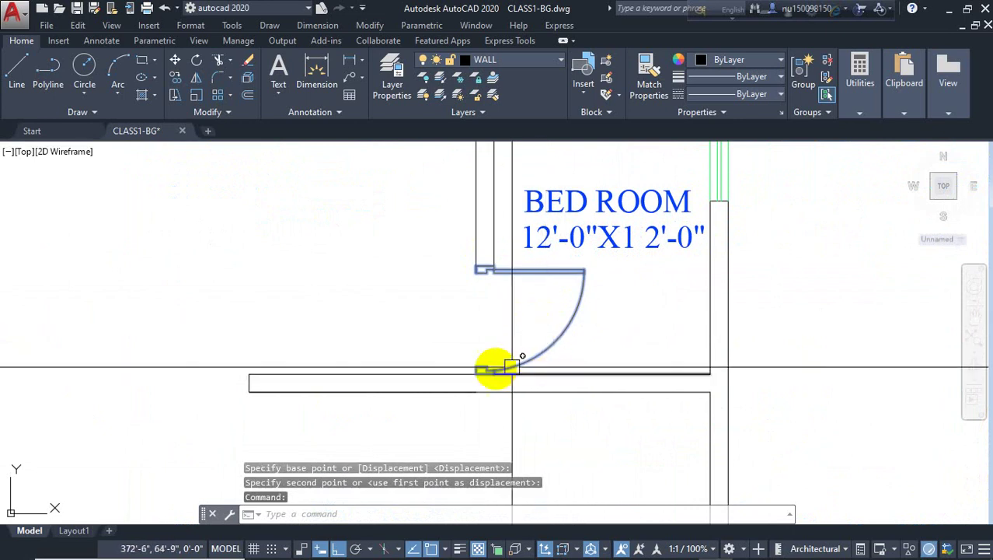
text(mi)
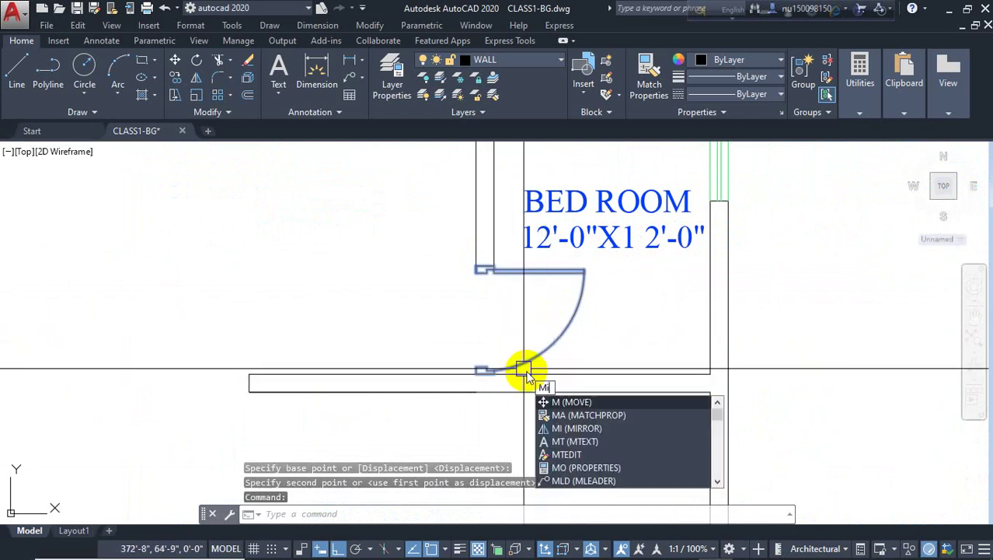
key(Return)
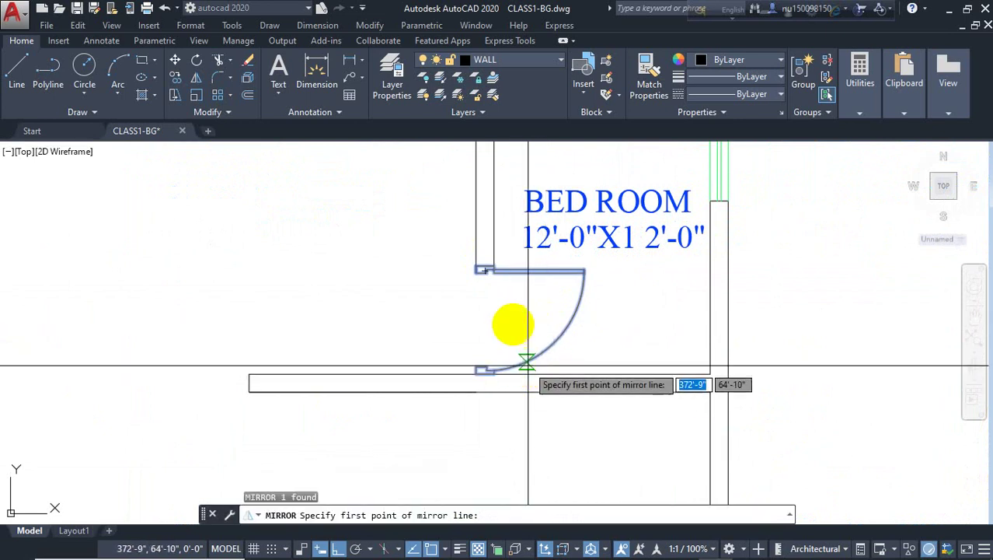
click(477, 262)
click(412, 261)
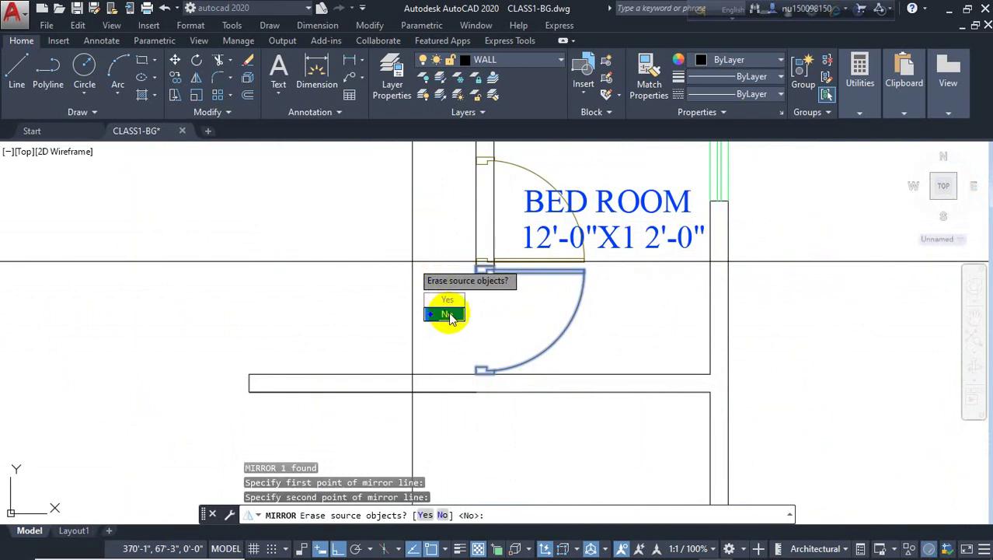
click(450, 314)
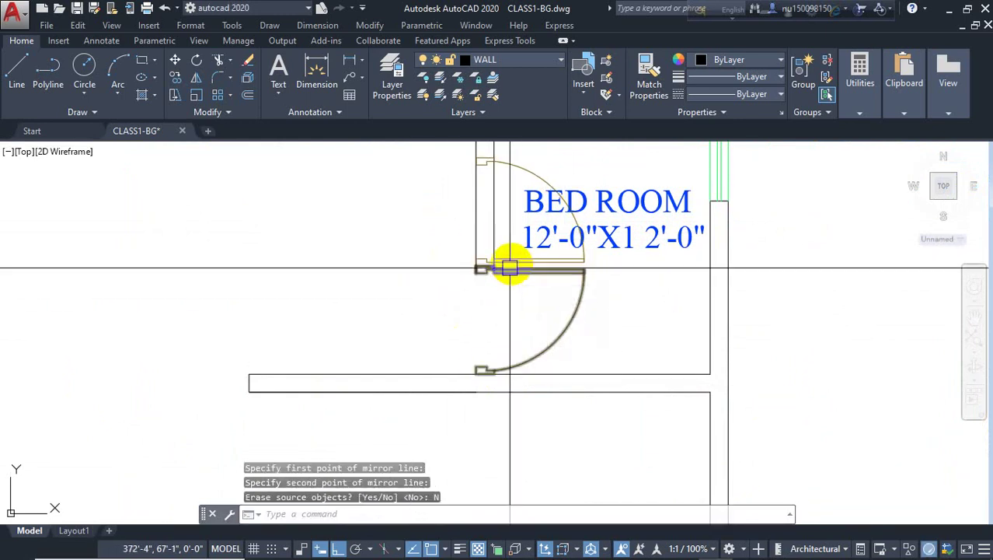
click(517, 276)
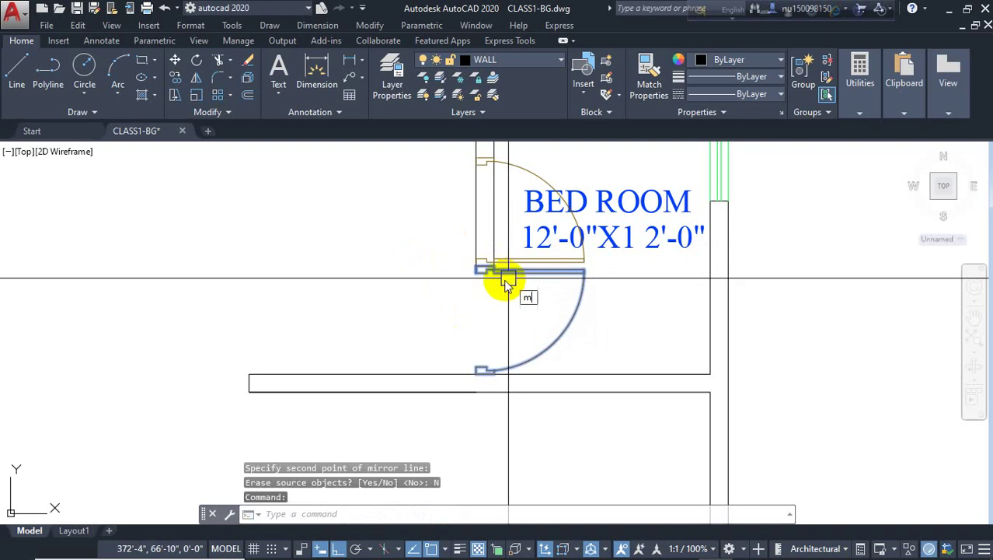
text(m)
key(Return)
click(479, 273)
scroll(486, 311, down, 2)
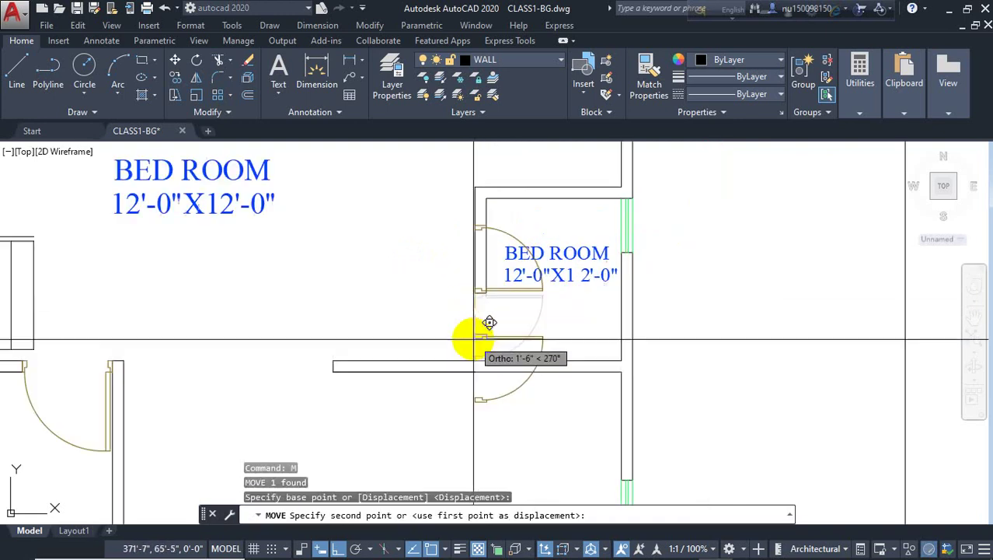
middle_drag(483, 262, 468, 359)
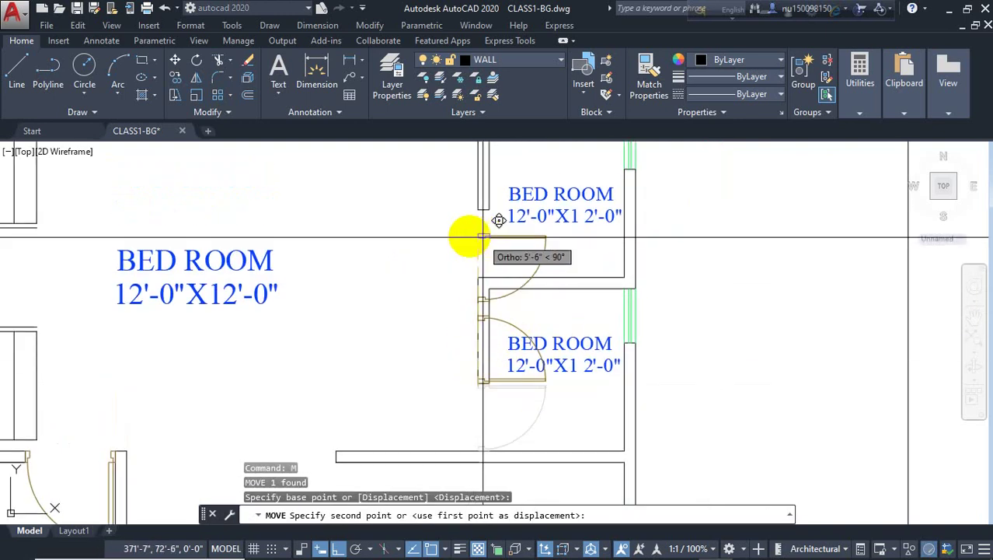
key(Escape)
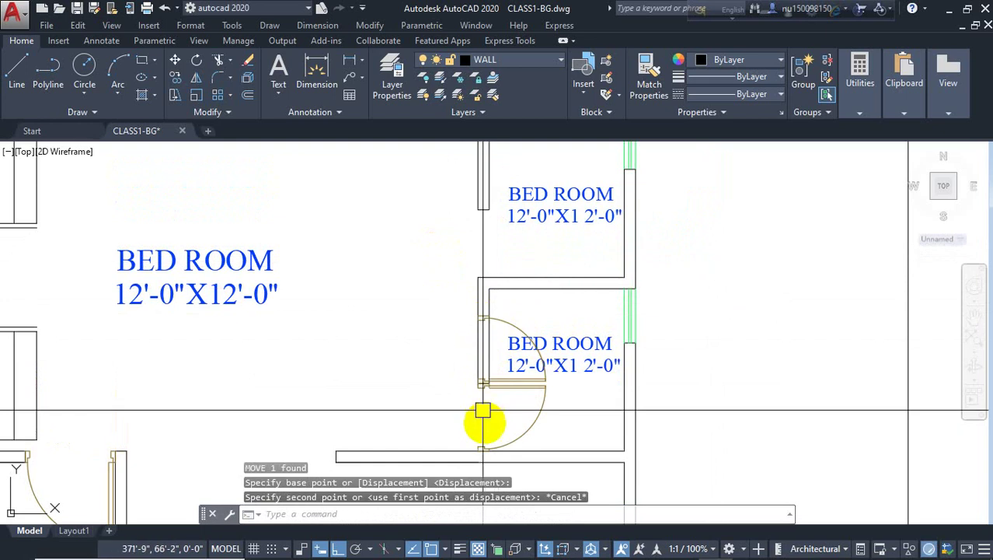
- Erase the unmirrored source door and move the mirrored door down into the lower small bedroom's opening
key(Escape)
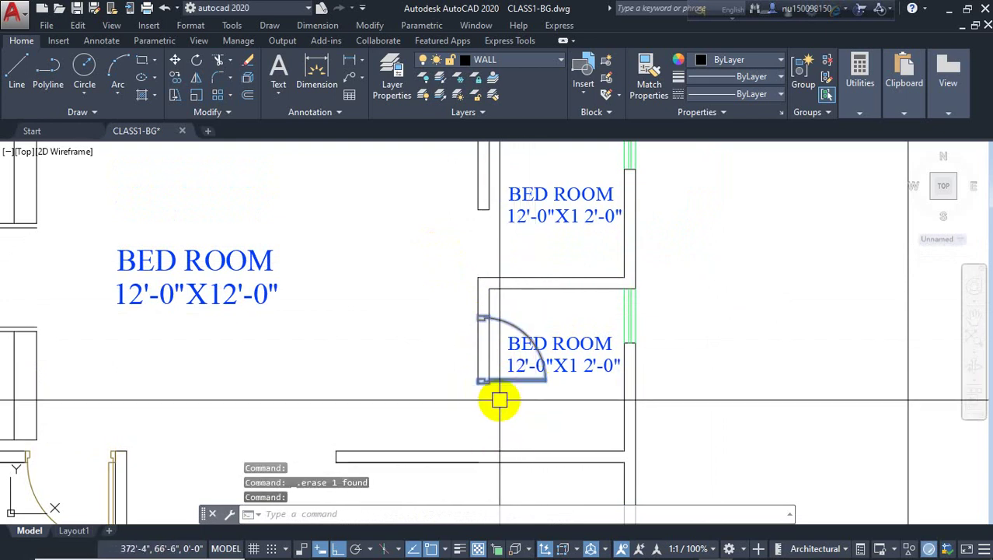
click(499, 399)
text(m)
key(Return)
scroll(478, 389, up, 5)
click(506, 297)
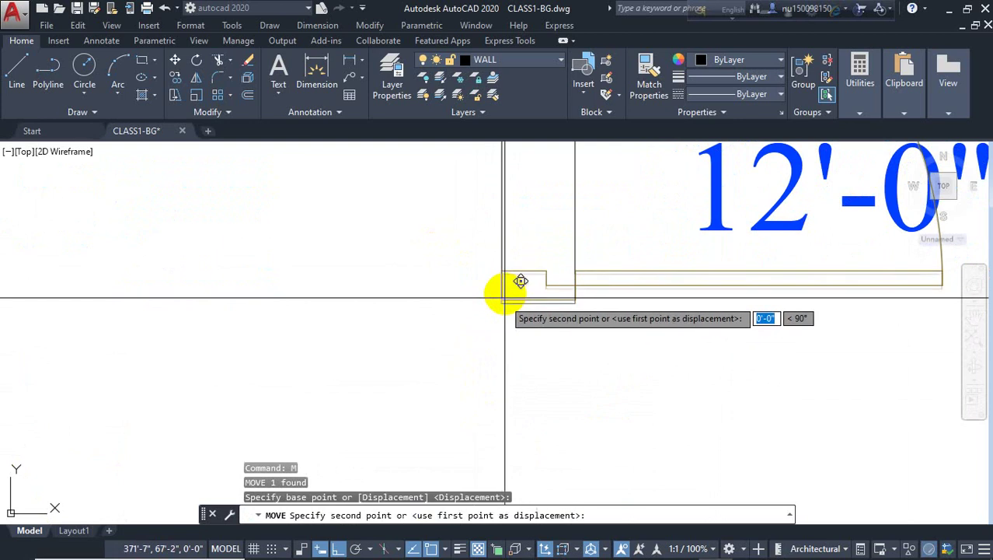
scroll(505, 297, down, 5)
click(505, 391)
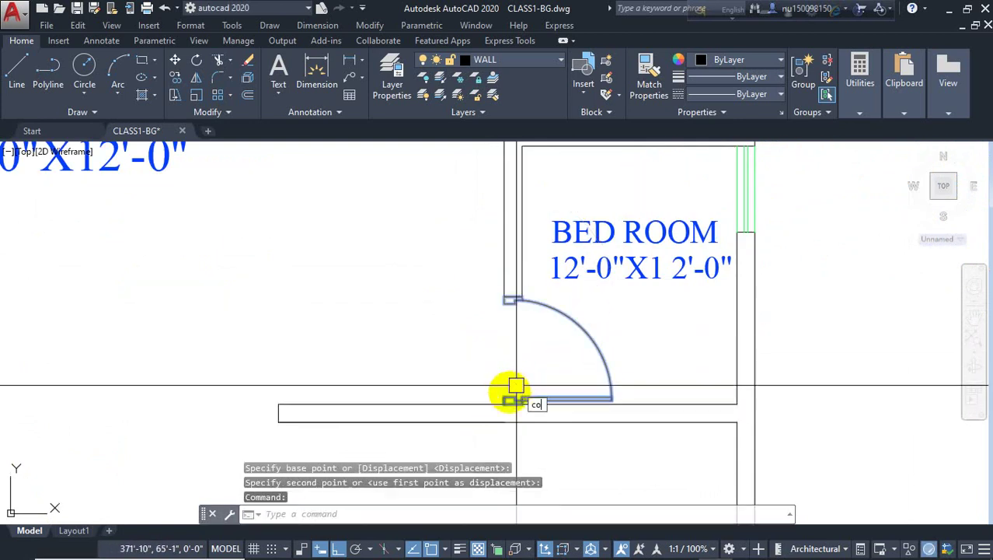
- Copy the lower small bedroom's door up into the opening of the small bedroom directly above it
text(co)
key(Return)
scroll(505, 412, up, 5)
click(515, 348)
scroll(513, 403, down, 6)
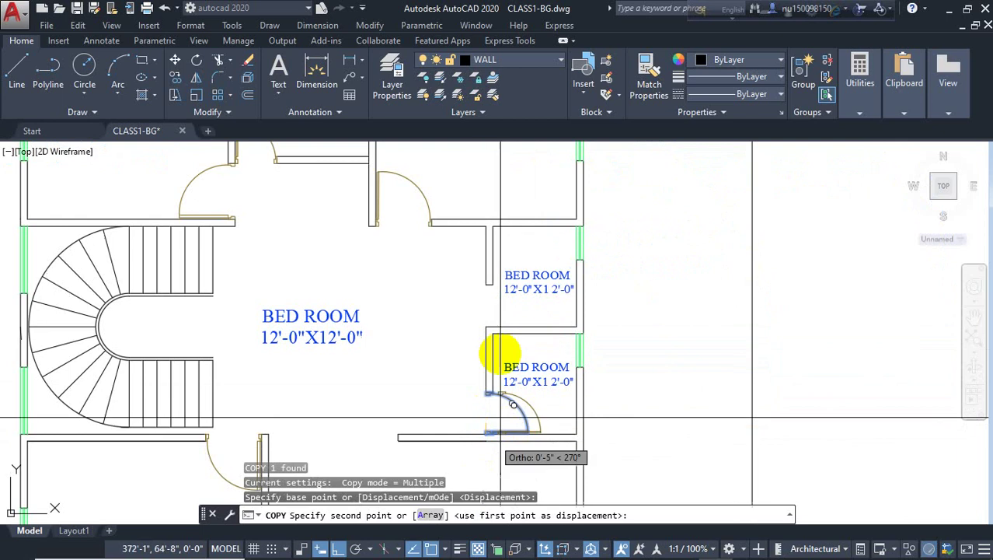
scroll(489, 274, up, 5)
middle_drag(519, 366, 527, 264)
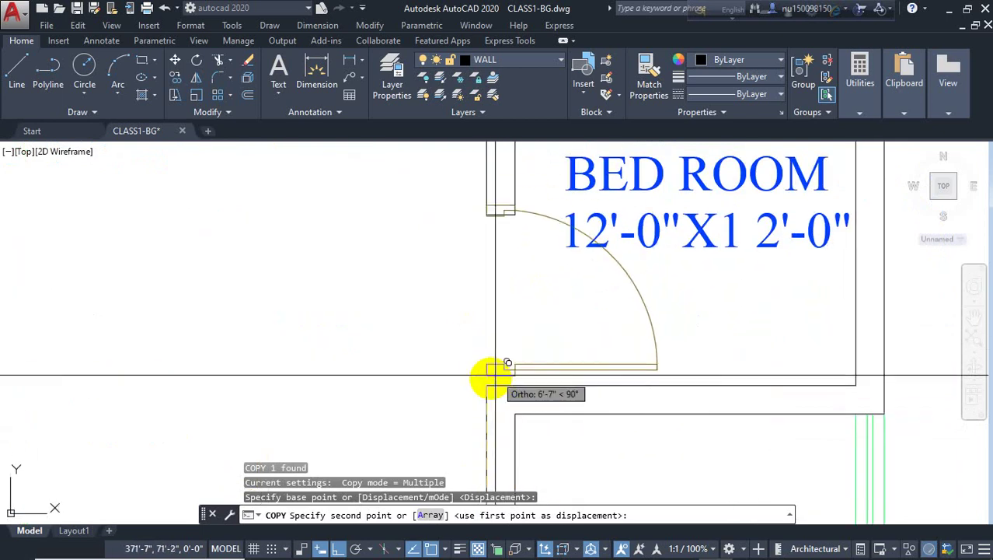
scroll(501, 367, down, 5)
click(595, 317)
key(Escape)
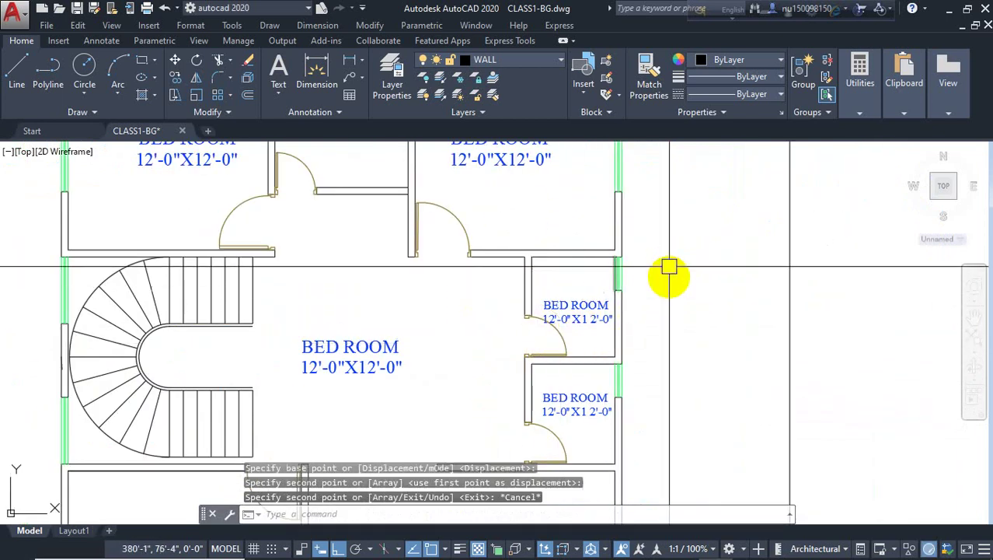
scroll(665, 270, down, 3)
middle_drag(685, 330, 737, 323)
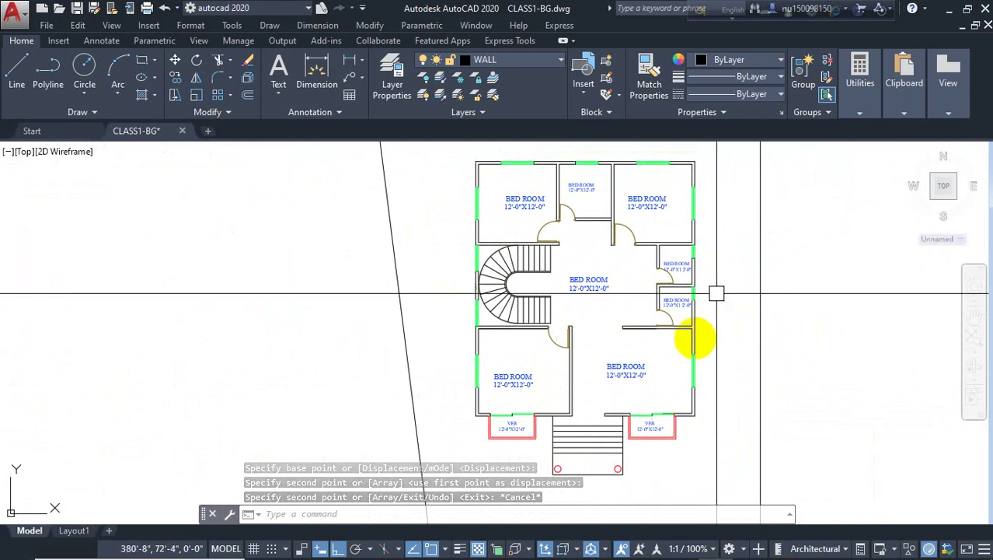
mouse_move(554, 310)
middle_down()
mouse_move(532, 333)
mouse_move(462, 335)
mouse_move(468, 309)
middle_up()
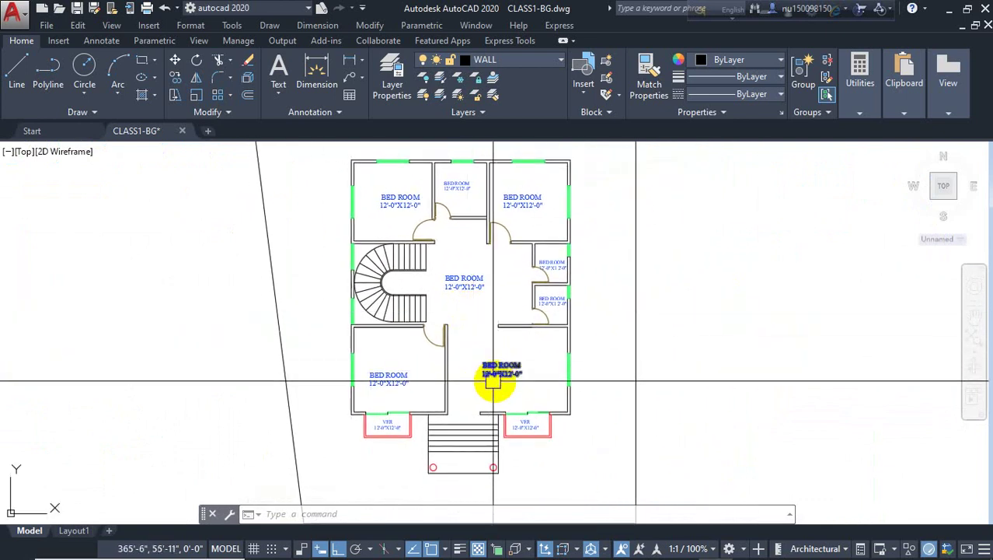
- Replace the BED ROOM wording in the lower small room's label with TOILET
scroll(583, 304, up, 3)
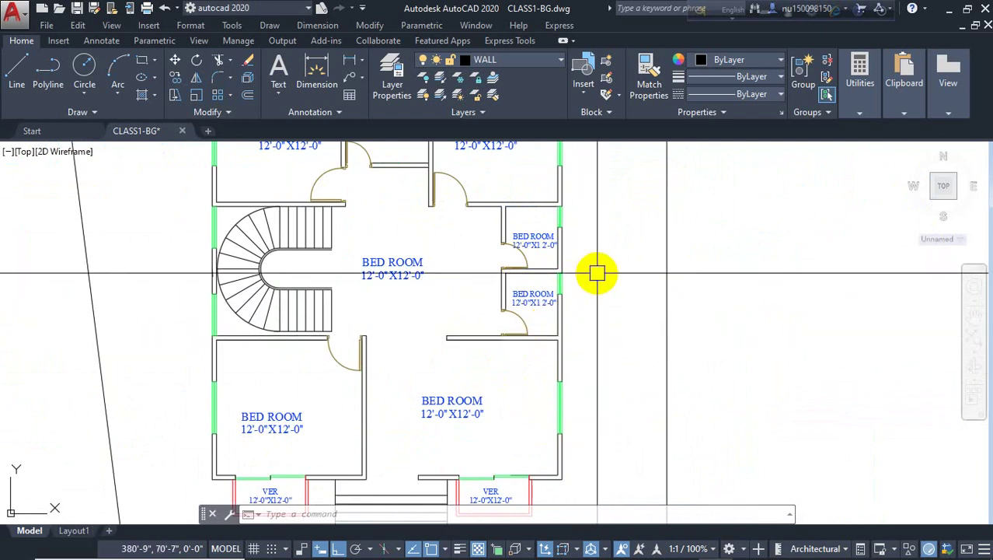
middle_drag(610, 317, 600, 342)
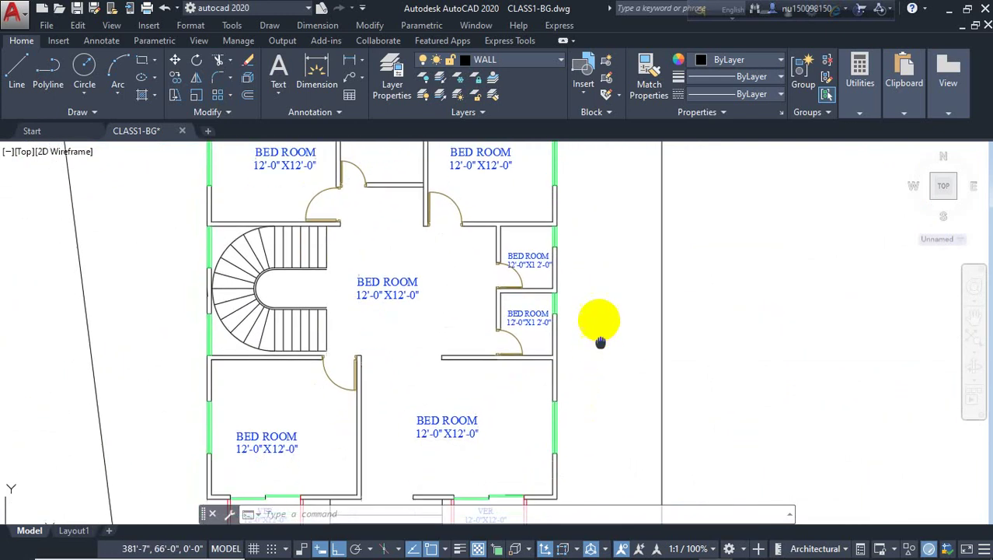
scroll(517, 268, up, 6)
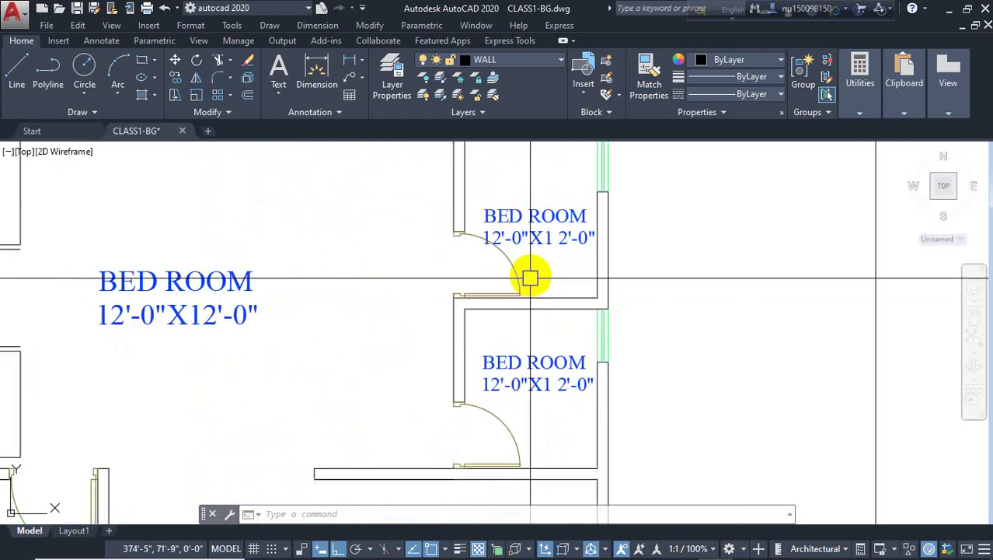
click(528, 376)
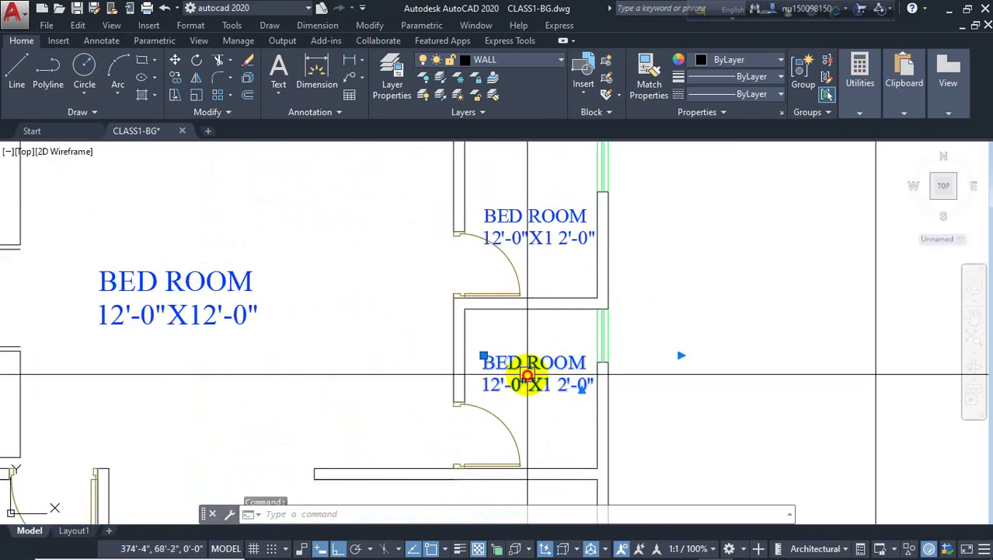
double_click(570, 368)
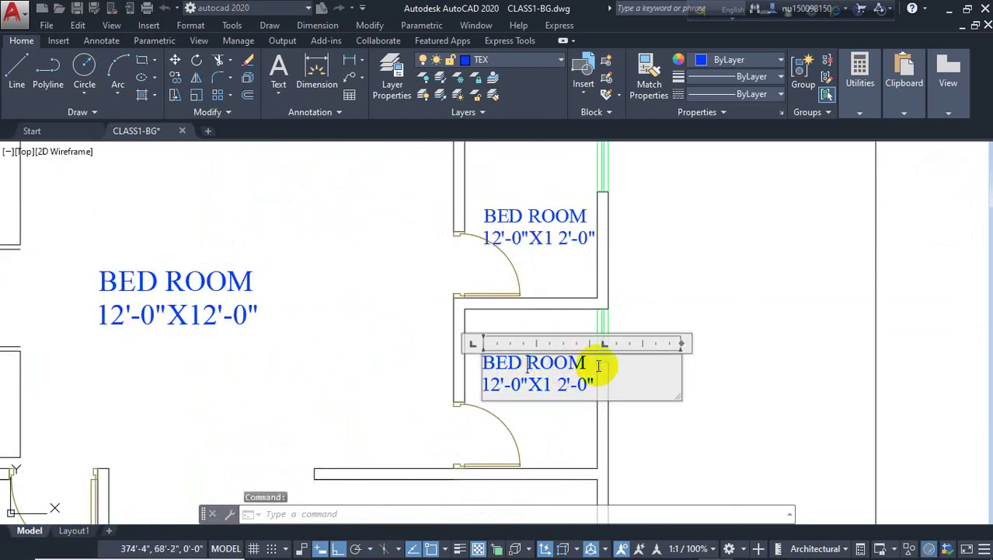
drag(599, 365, 530, 366)
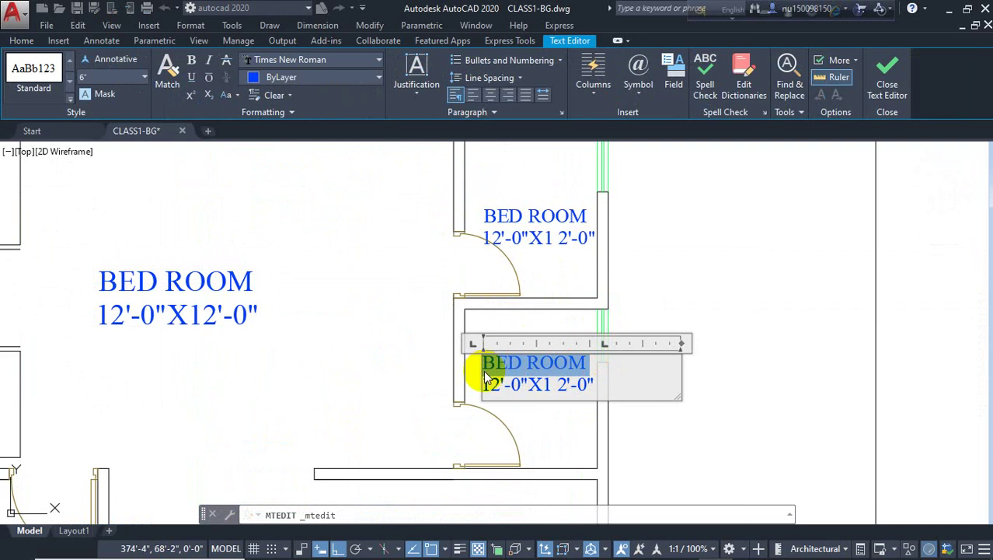
text(TOILET)
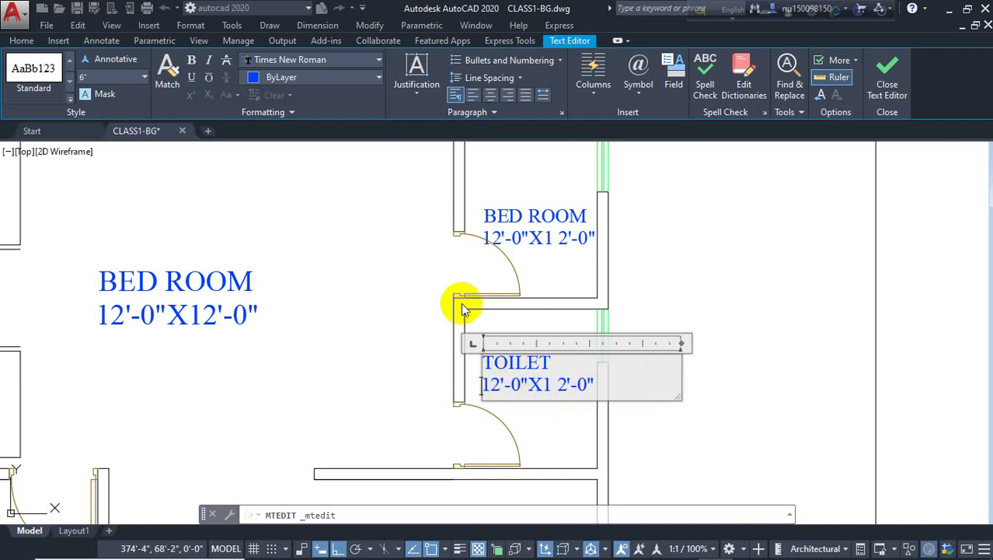
- Centre-justify both lines of the TOILET label and finish editing the text
scroll(559, 381, up, 2)
drag(630, 382, 445, 355)
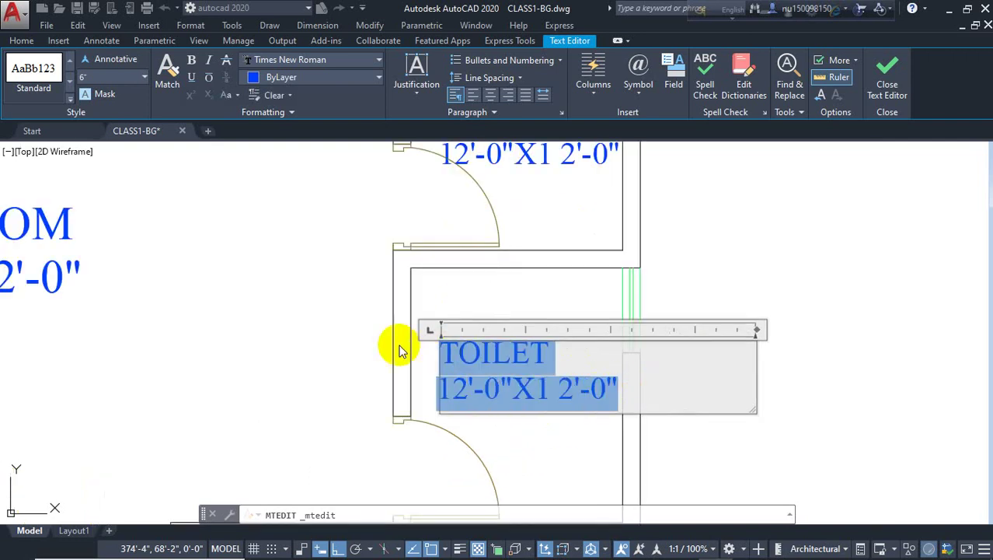
click(490, 95)
click(727, 226)
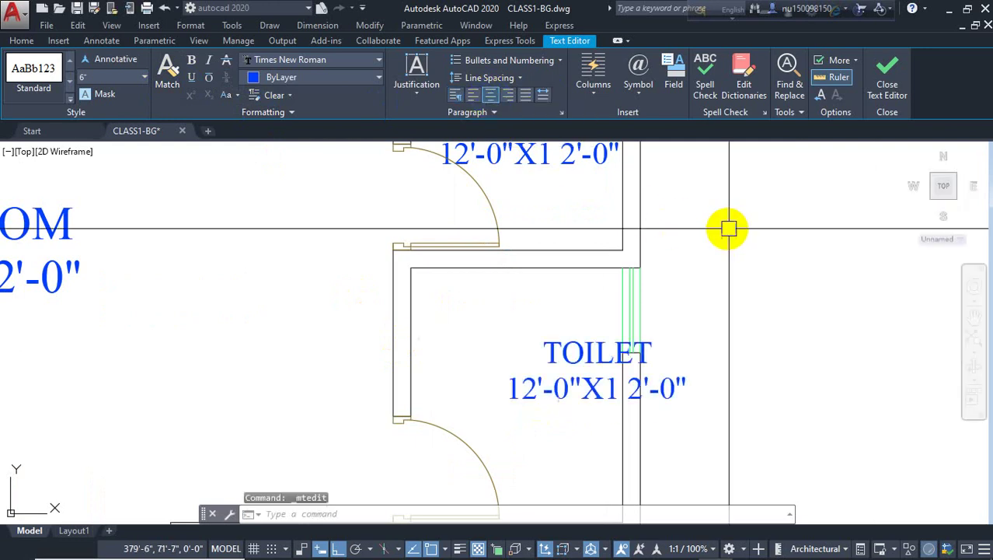
- Erase the BED ROOM label in the small room directly above the toilet
scroll(568, 311, down, 2)
click(565, 221)
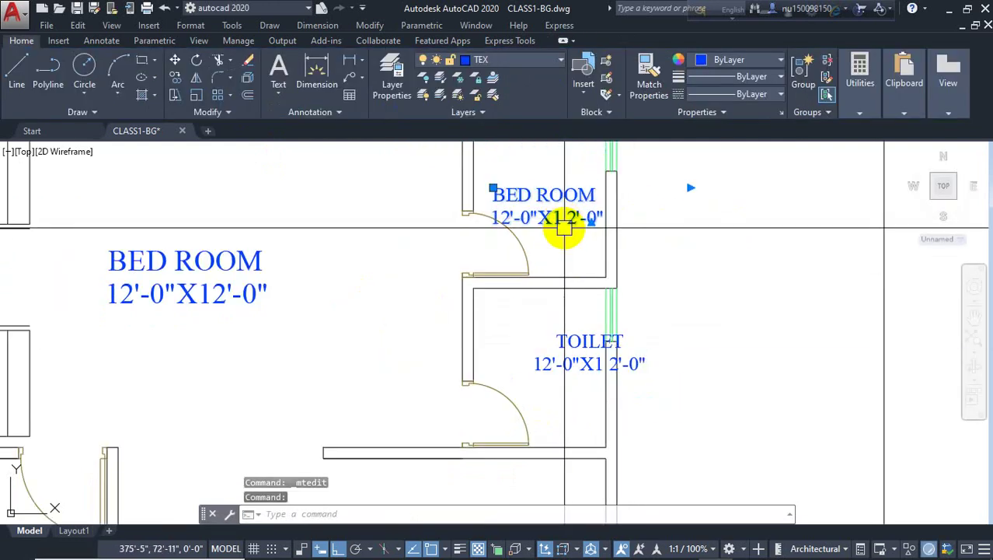
key(Delete)
- Shift the TOILET label sideways so it sits between the toilet's side walls
middle_drag(642, 328, 632, 328)
click(563, 352)
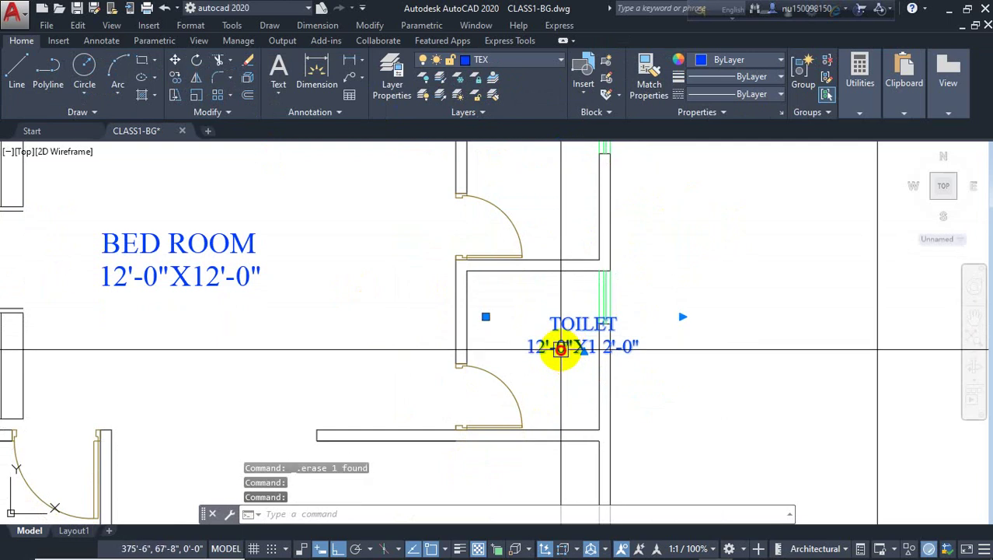
key(Escape)
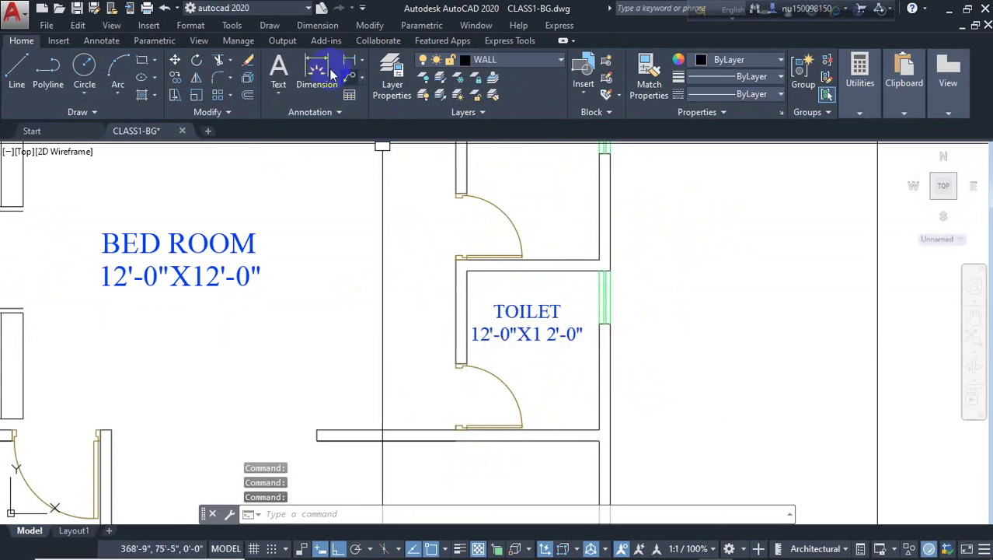
- Move the TOILET label out past the house's outer wall and partway back toward the room with the Move command
click(536, 339)
drag(539, 343, 731, 344)
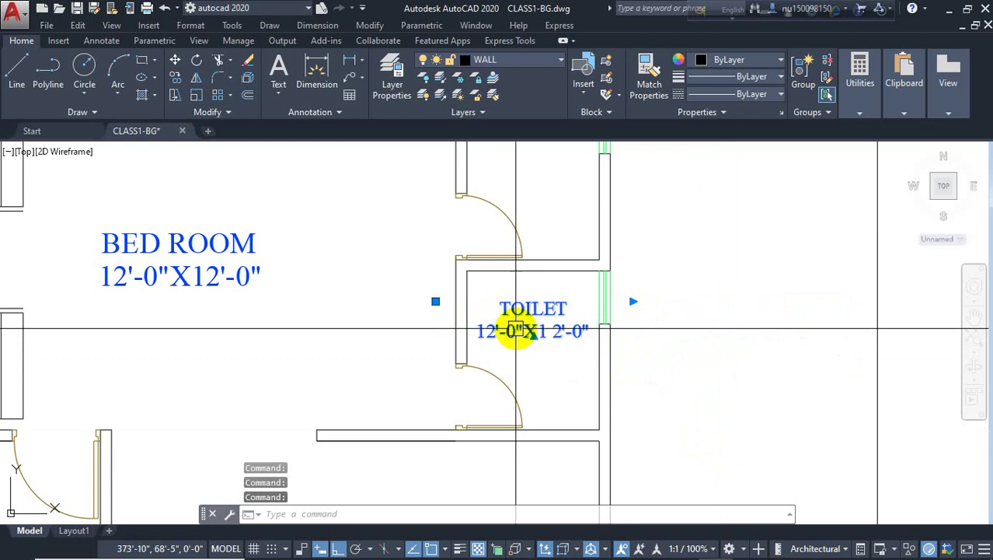
key(Return)
click(533, 330)
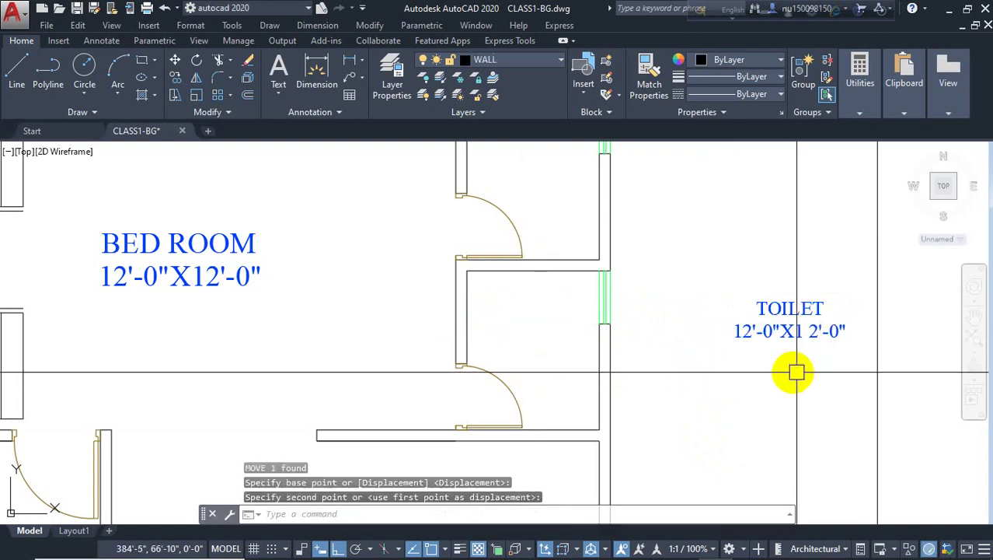
click(789, 331)
key(Return)
click(791, 361)
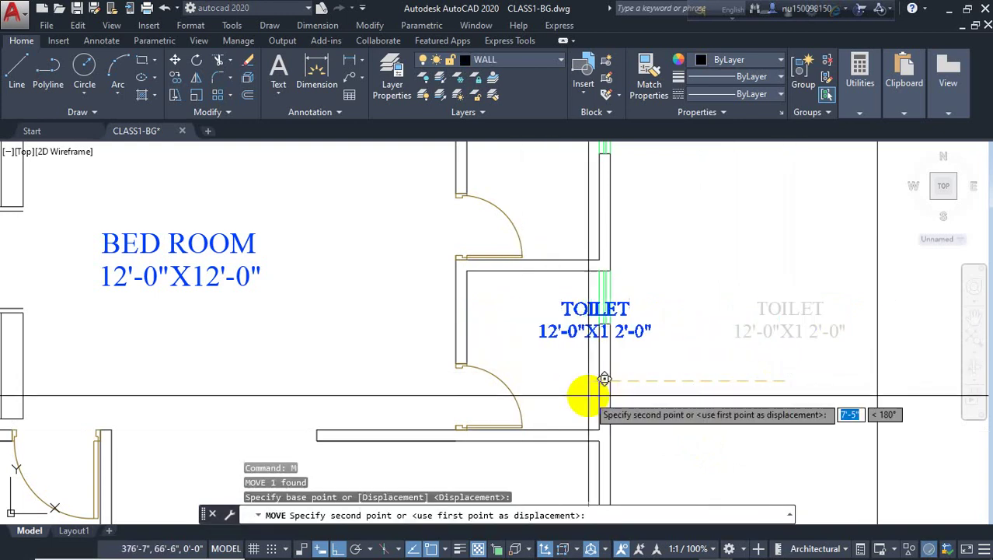
click(681, 366)
- Move the TOILET label back inside the toilet, above its door swing
click(669, 331)
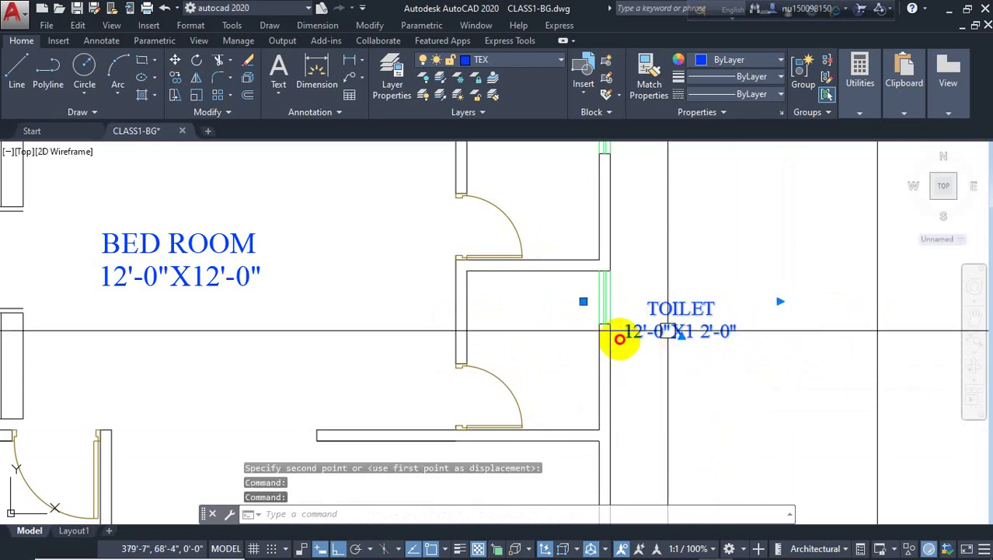
drag(620, 339, 543, 342)
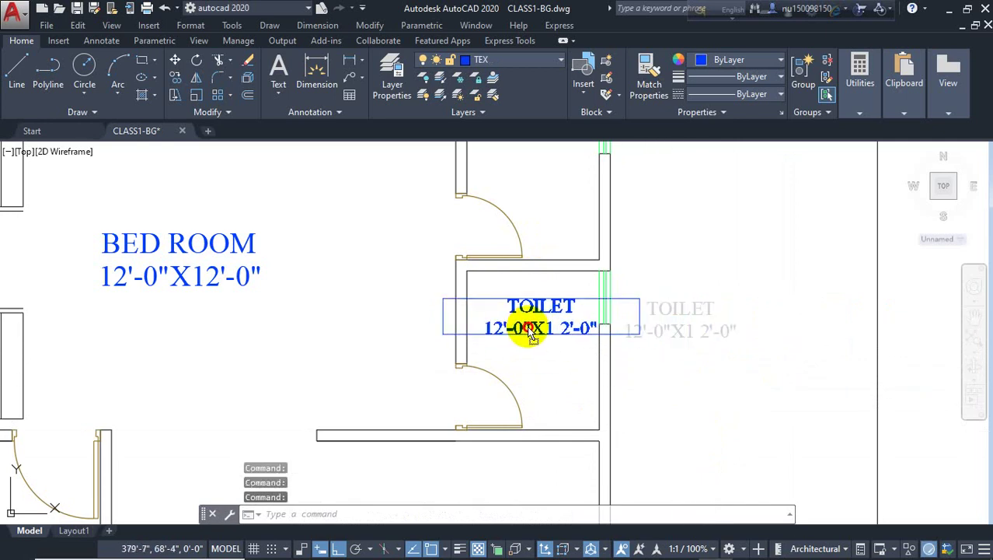
drag(526, 330, 525, 329)
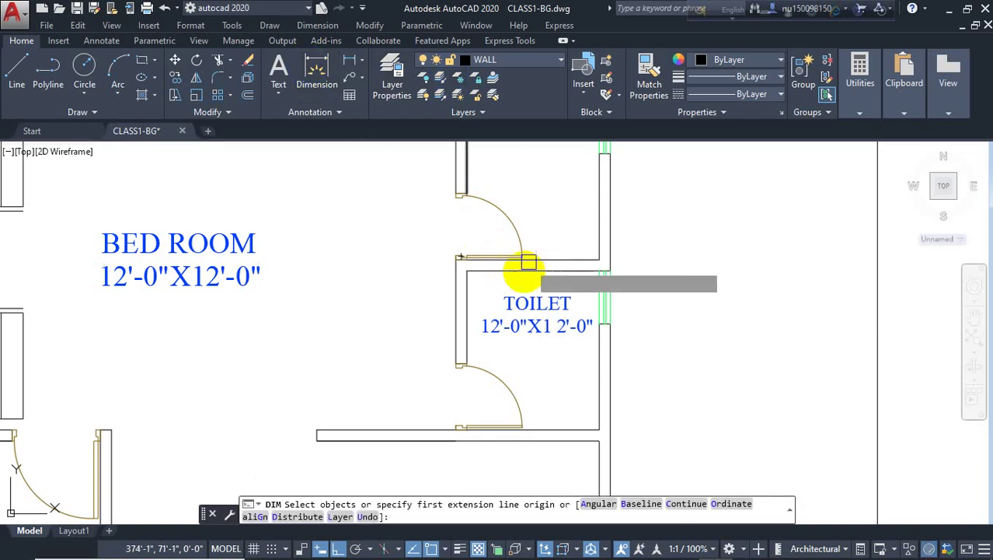
- Dimension the toilet's inner width along its upper wall and erase that dimension
click(461, 272)
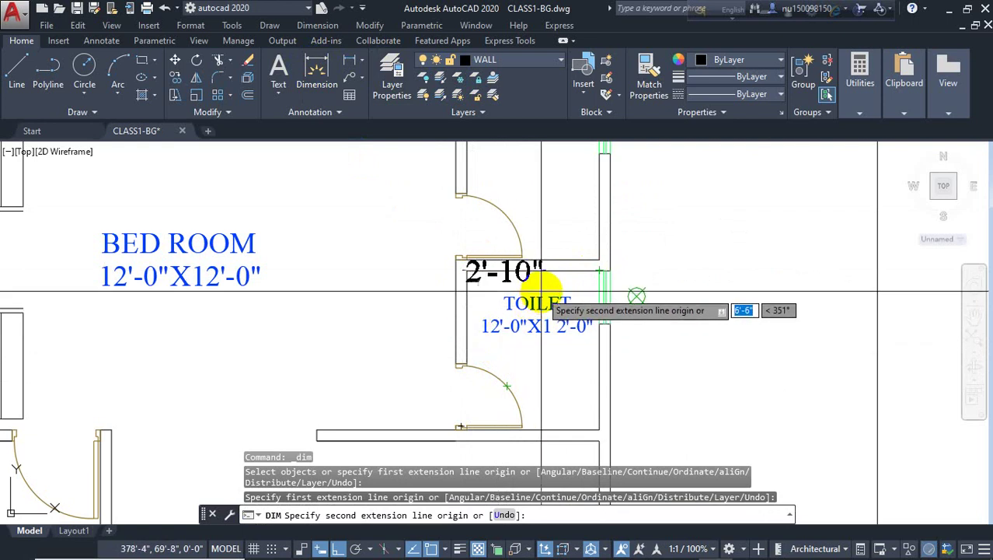
key(Escape)
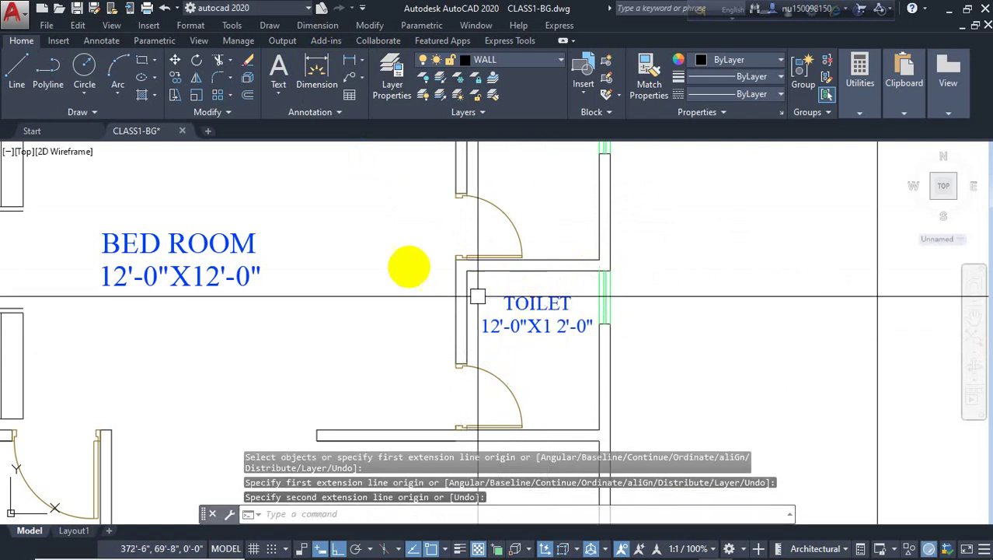
click(319, 71)
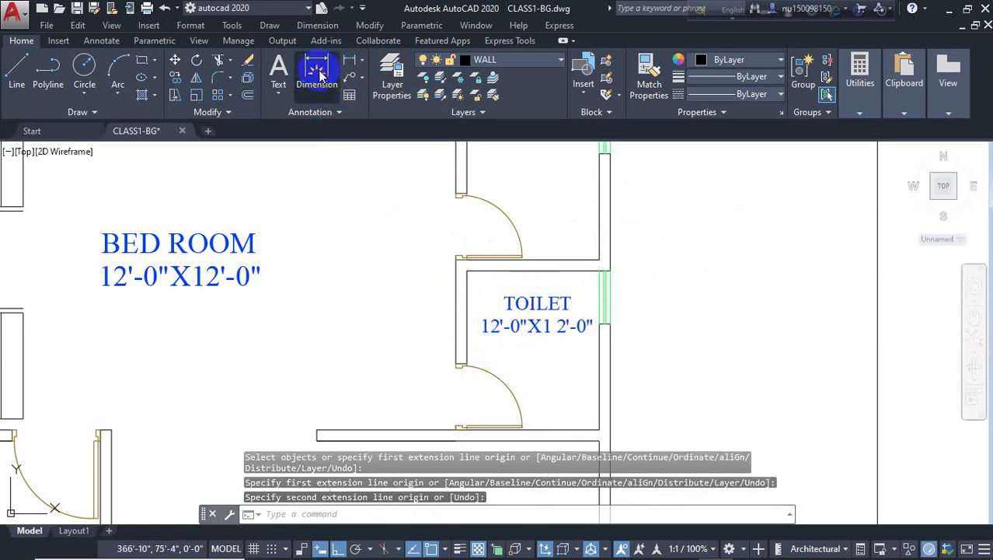
click(466, 270)
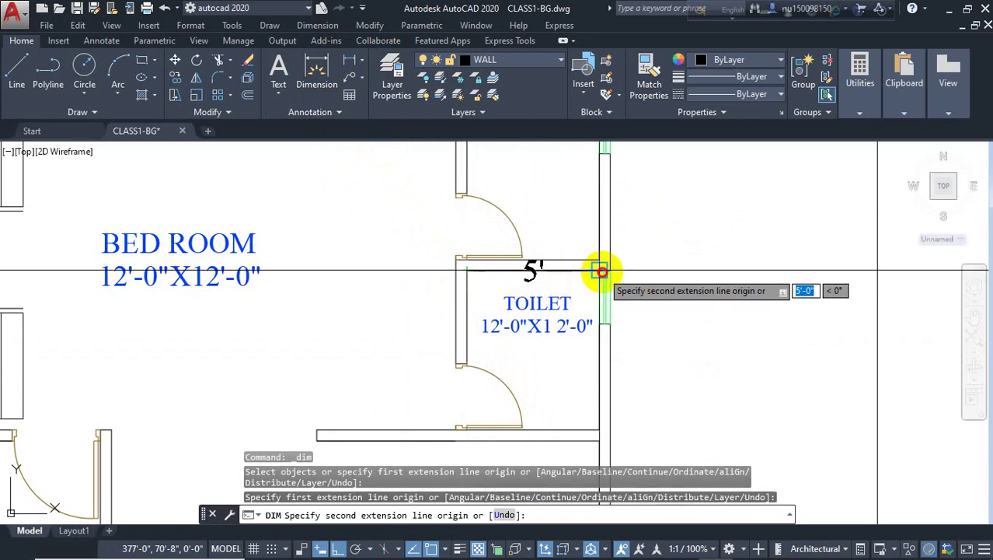
click(602, 271)
click(598, 277)
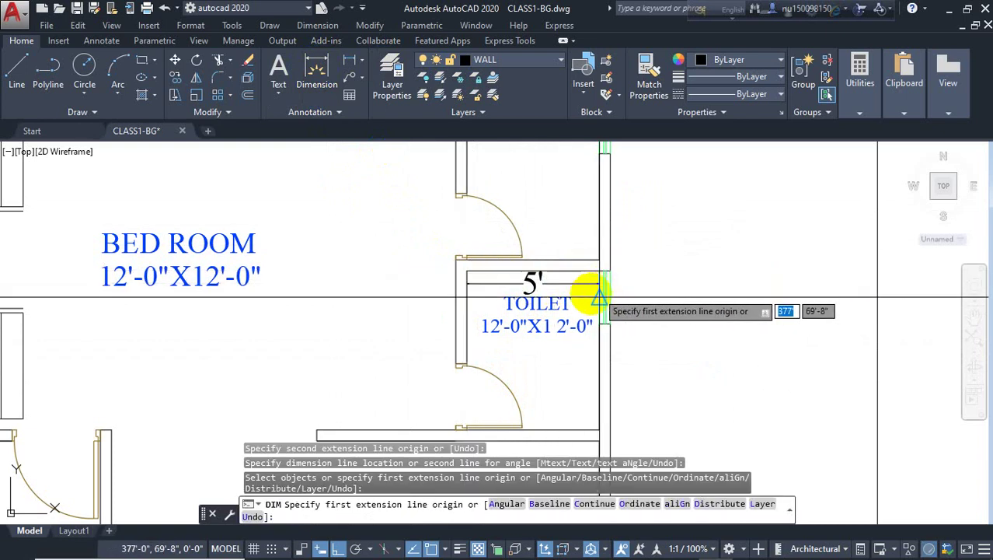
key(Return)
key(Escape)
click(573, 283)
key(Delete)
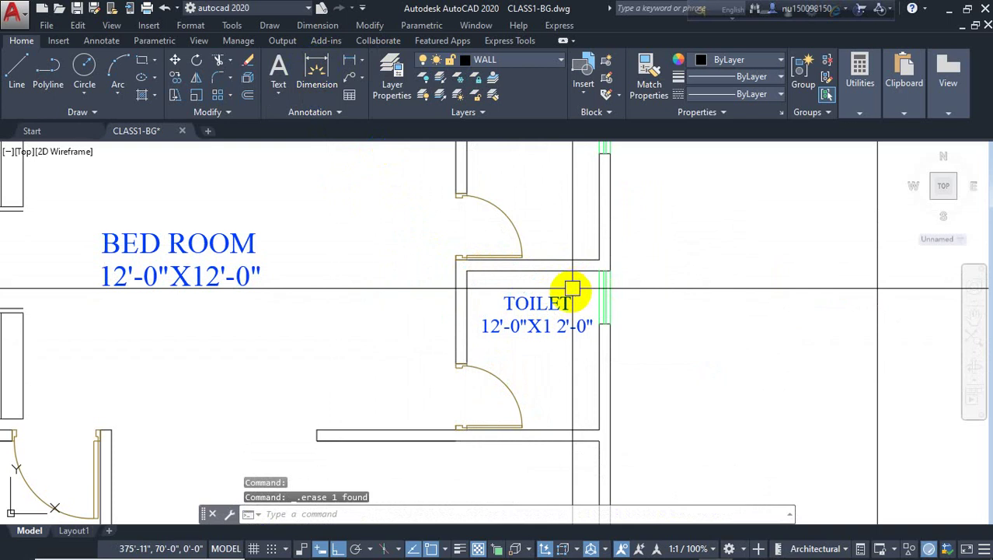
- Measure the toilet's inner width with an aligned dimension placed in the small room above it
text(DA)
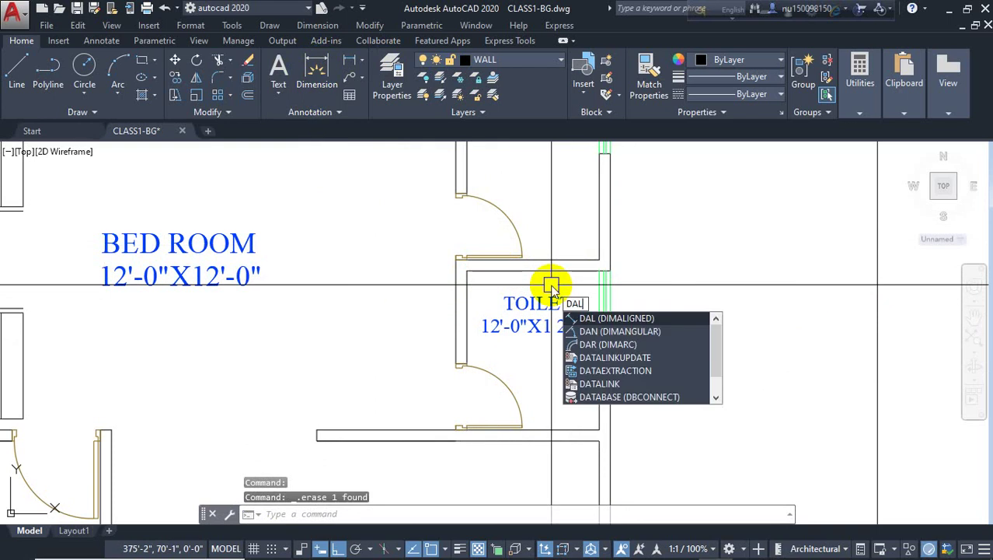
text(L)
key(Return)
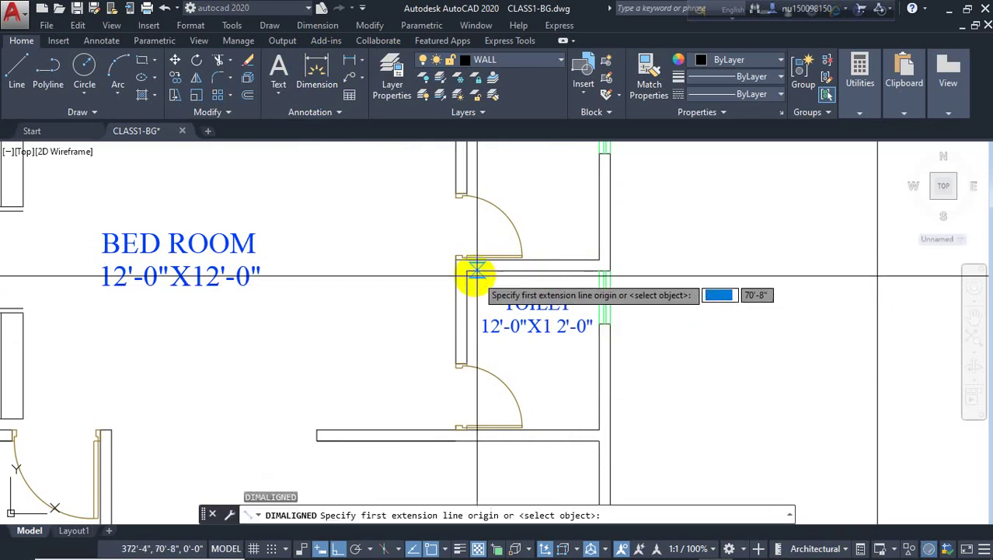
click(465, 271)
click(593, 272)
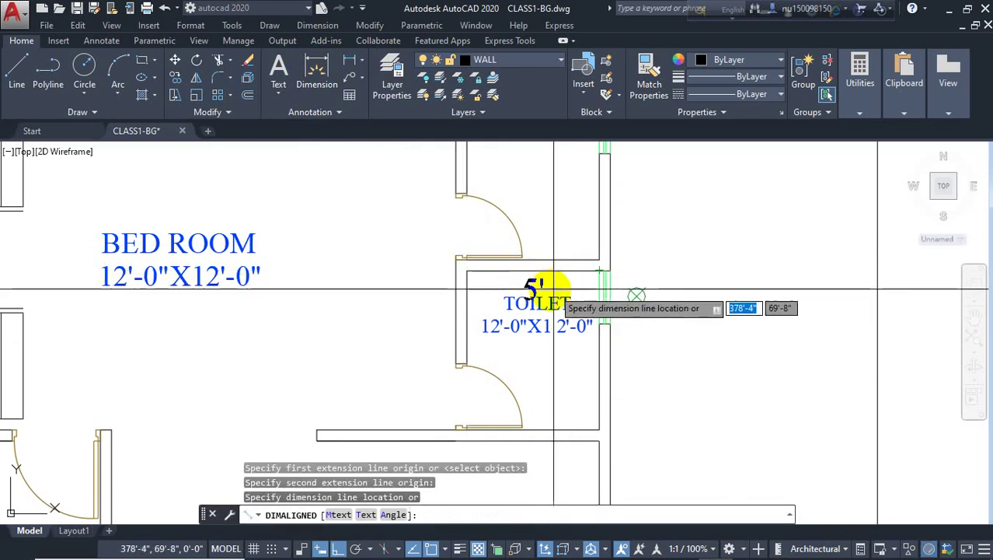
click(544, 228)
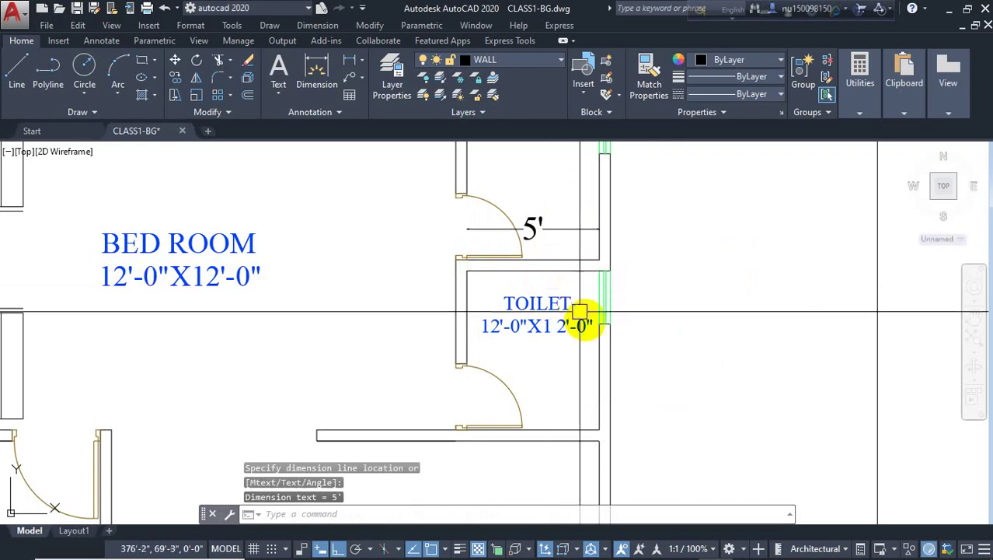
- Set the first size figure in the TOILET label to 5'-0" and erase the aligned width dimension
double_click(514, 334)
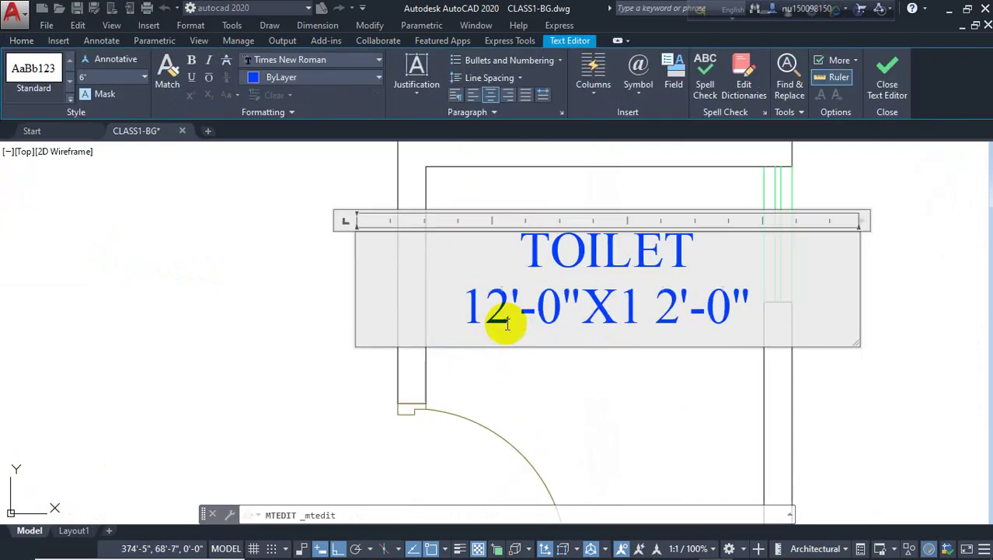
text(5)
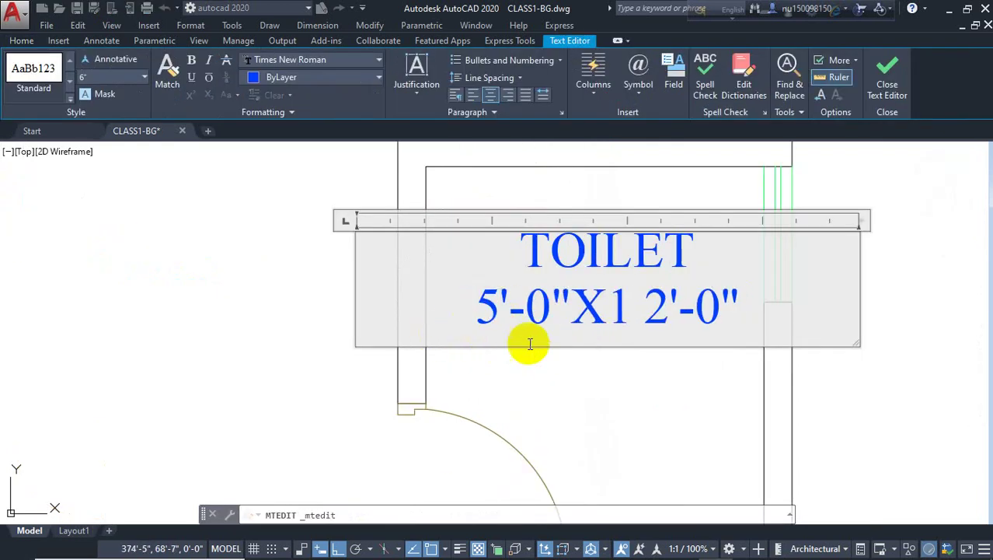
scroll(466, 342, down, 3)
click(694, 354)
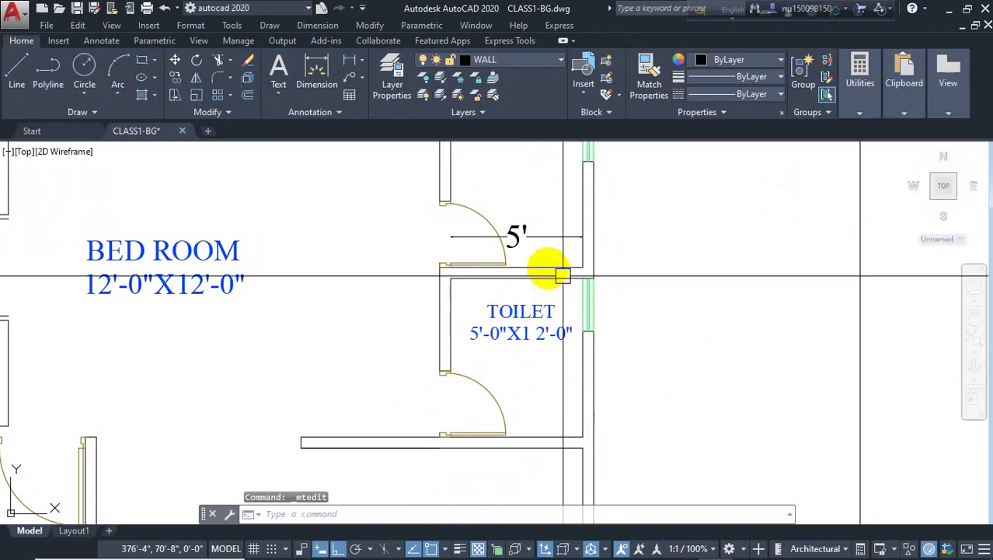
key(Delete)
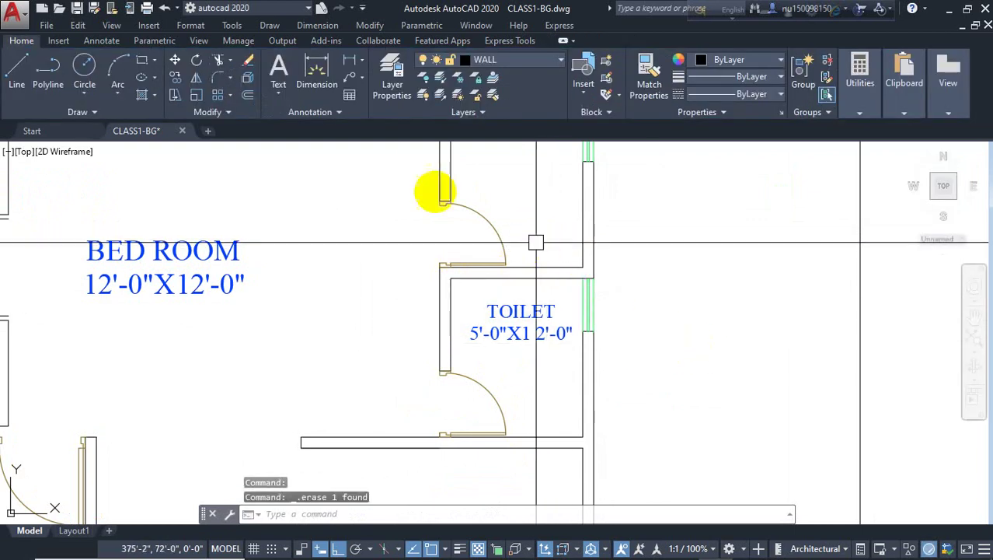
- Measure the toilet's inner length from its upper inner corner down to the lower wall without placing a dimension
click(316, 75)
click(452, 279)
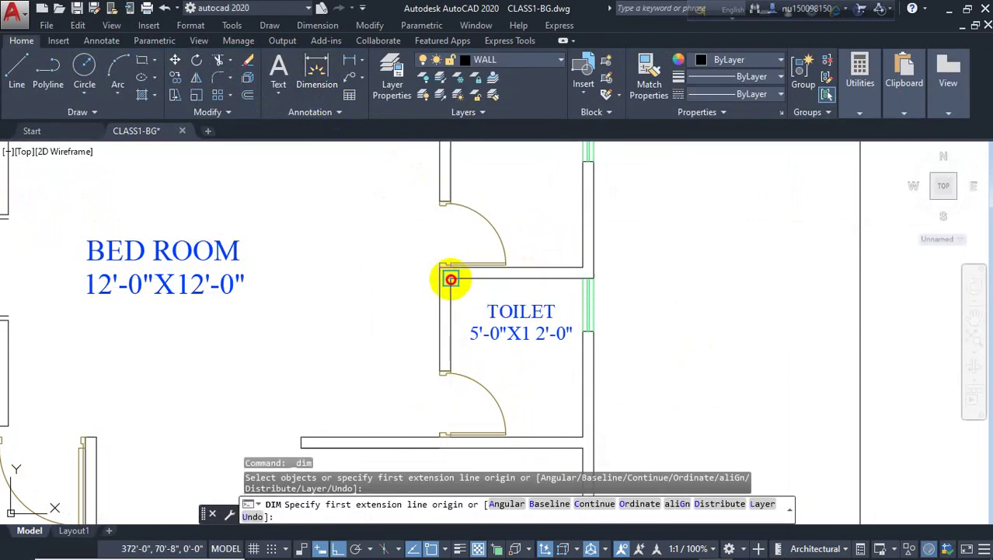
scroll(450, 440, up, 4)
click(425, 429)
scroll(453, 370, down, 5)
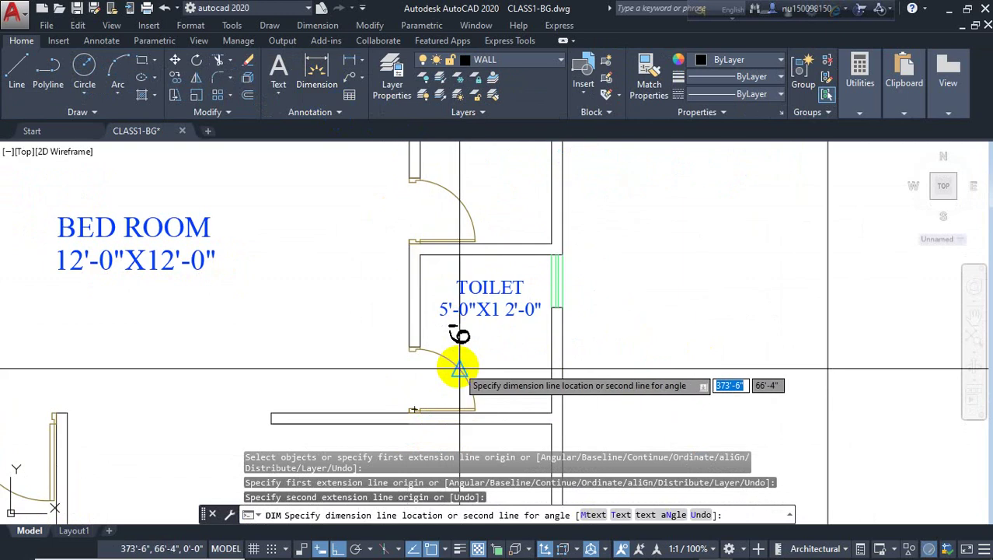
key(Escape)
- Set the second size figure in the TOILET label to 6'-0" and finish editing the text
double_click(511, 310)
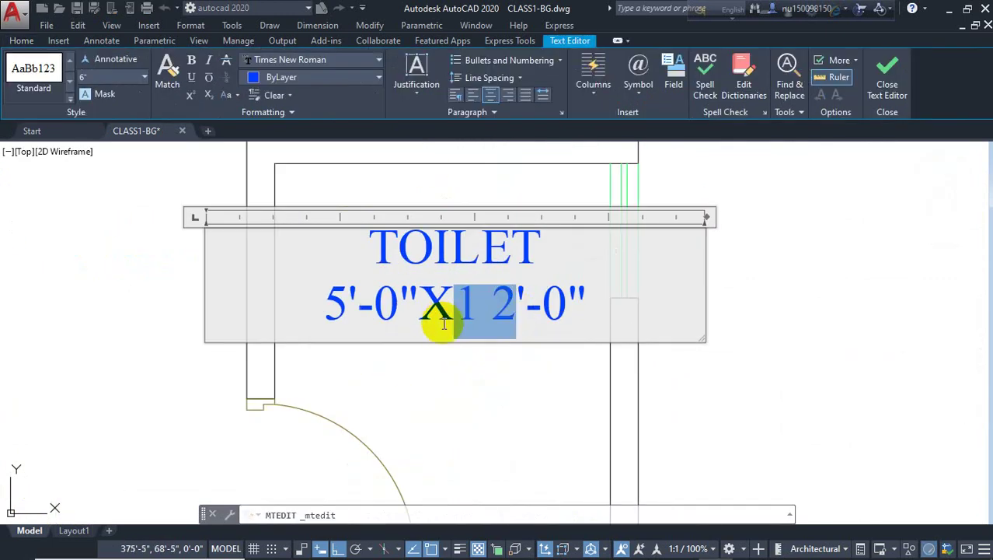
text(6)
click(793, 371)
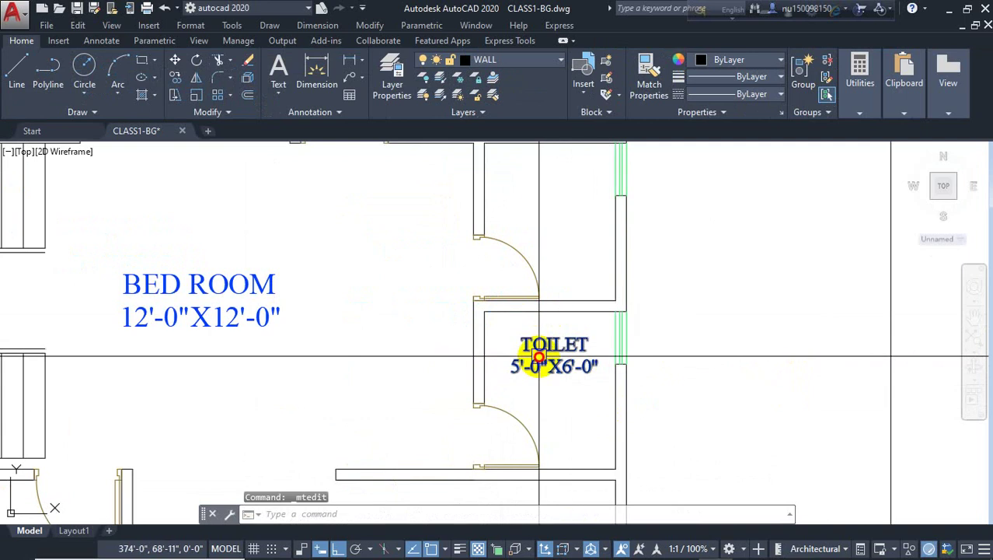
- Copy the TOILET 5'-0"X6'-0" label straight up into the small room above
text(co)
key(Return)
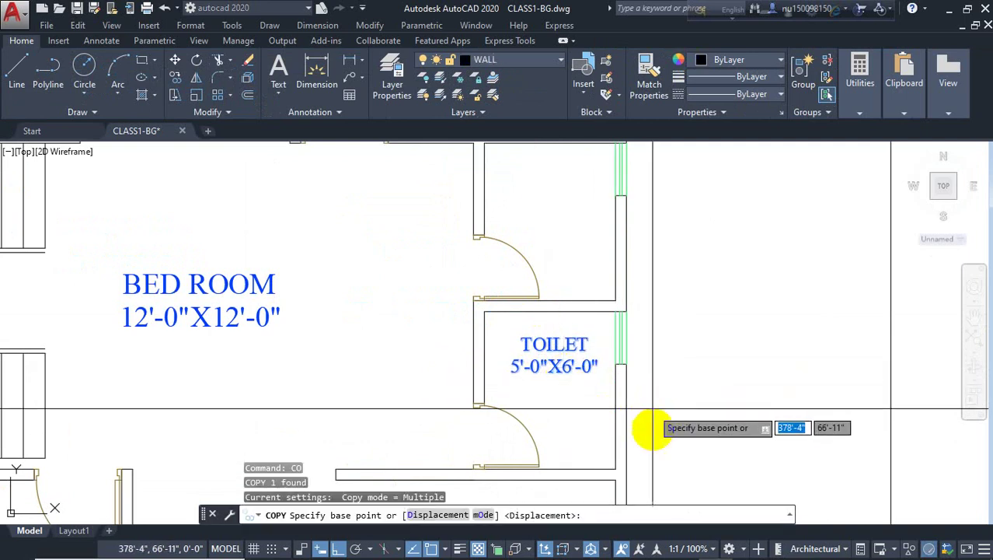
scroll(661, 412, down, 4)
click(665, 381)
click(627, 334)
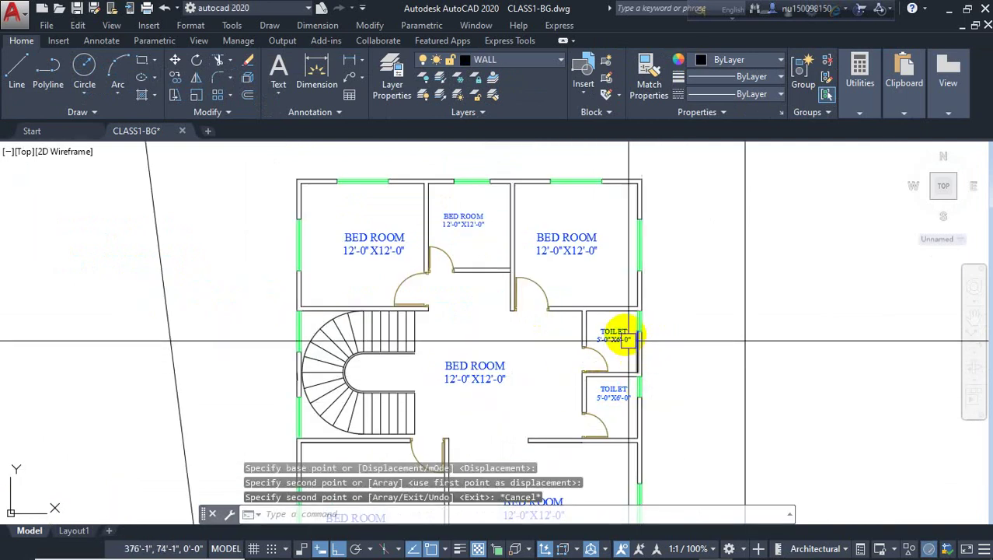
key(Escape)
- Measure the upper toilet's inner length along its outer wall without placing a dimension
scroll(628, 331, up, 4)
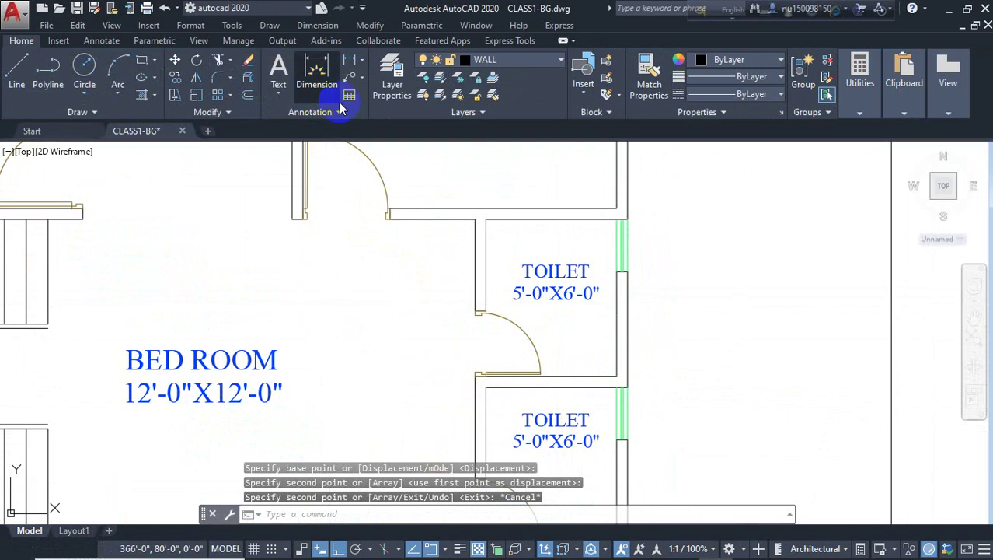
click(317, 77)
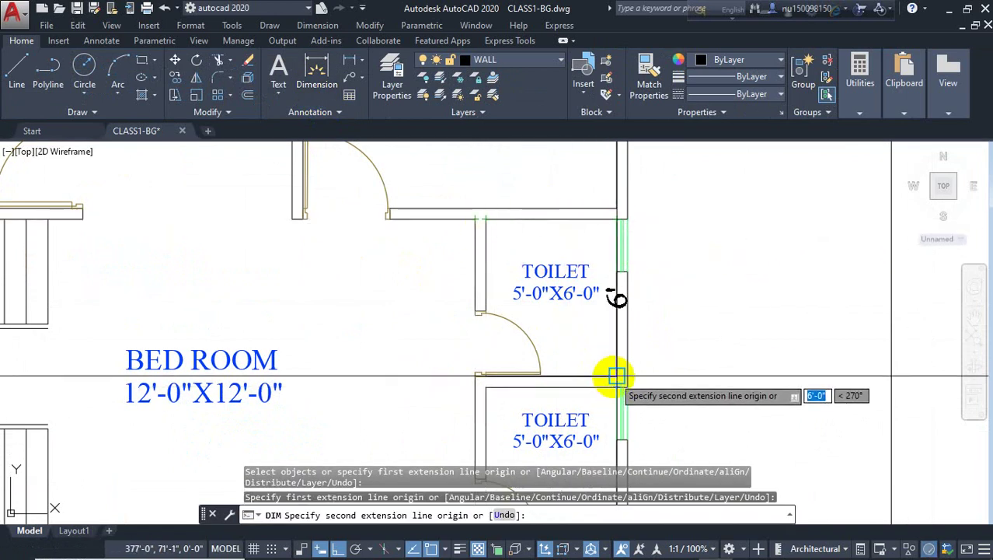
key(Escape)
scroll(579, 291, down, 4)
scroll(620, 299, up, 2)
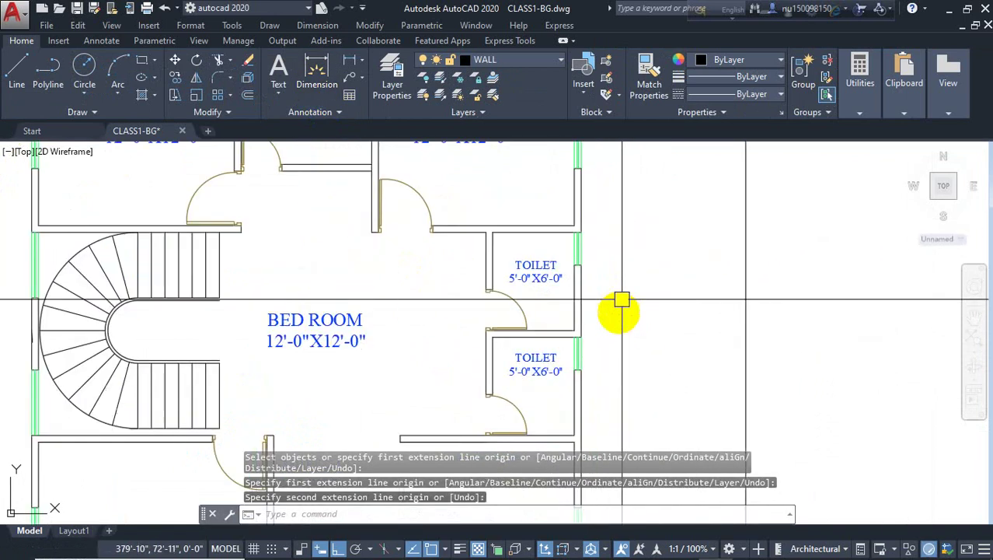
middle_drag(622, 299, 565, 233)
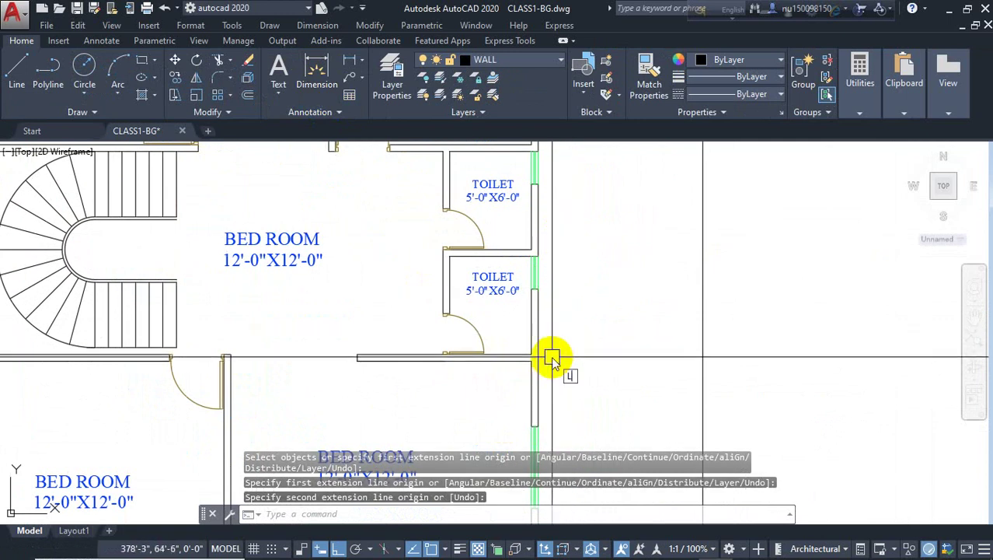
text(l)
key(Return)
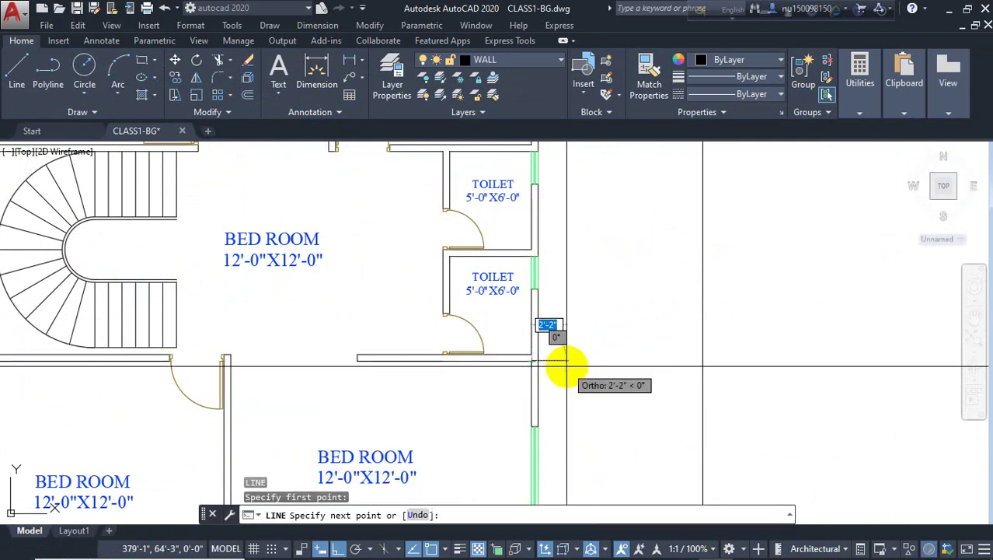
key(Escape)
- Move the two toilets' outer wall lines, windows and shared partition lines 12" outward
click(608, 167)
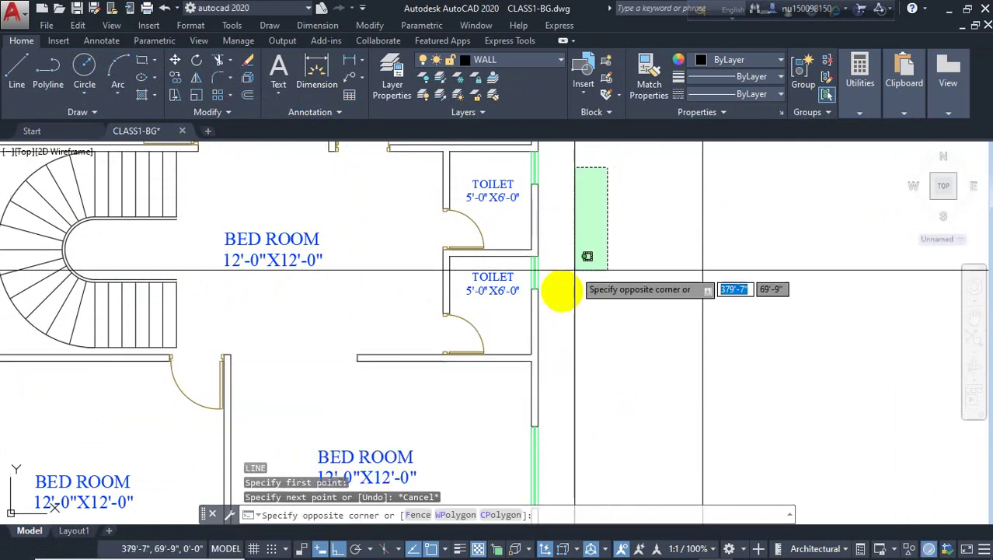
click(535, 329)
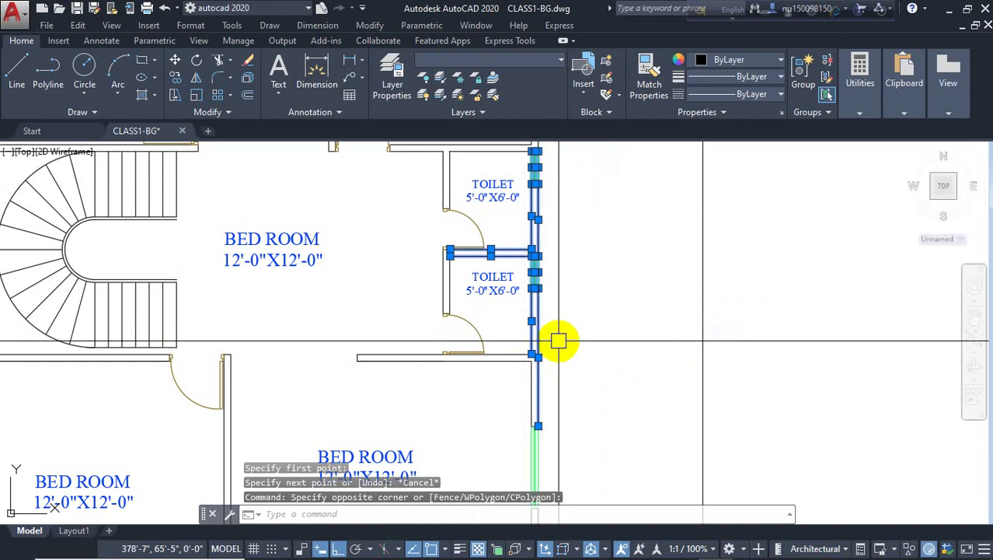
key(Return)
click(591, 342)
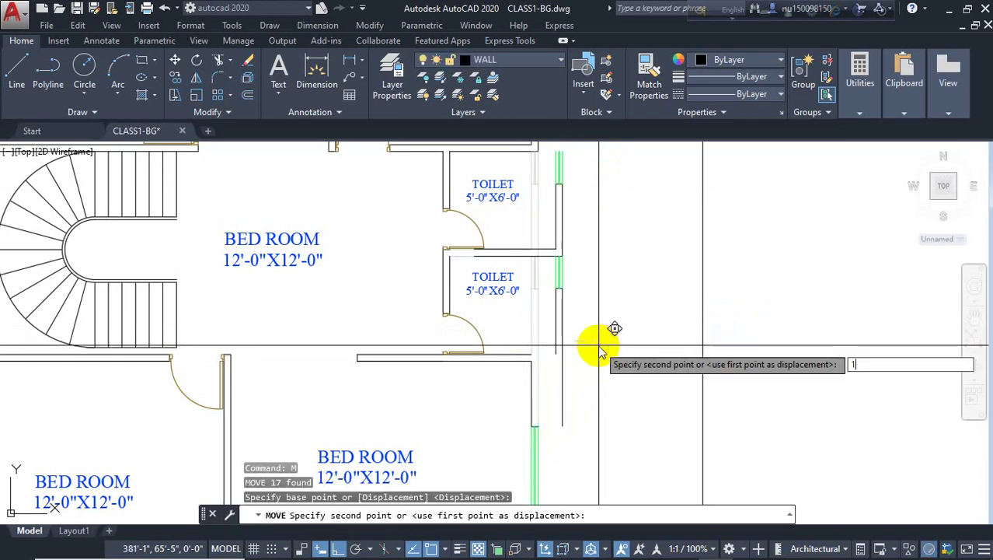
key(Return)
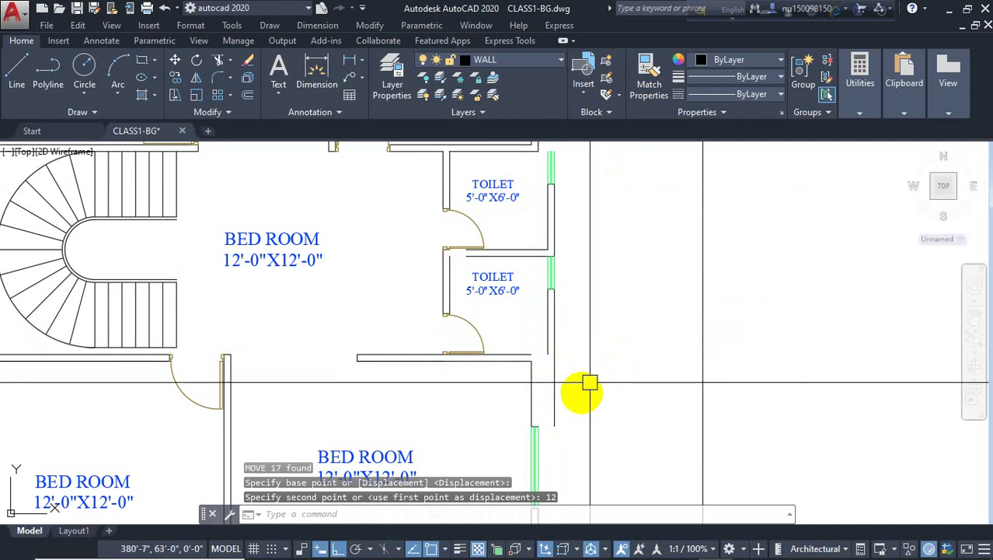
- Draw a vertical line from the outer corner of the lower bedroom's window up to just below the toilet wall
scroll(575, 401, up, 2)
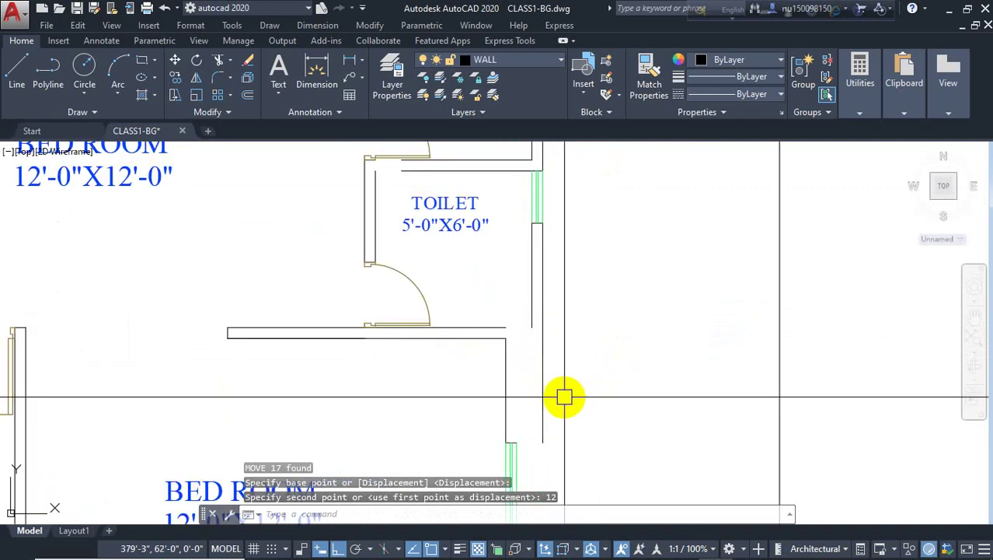
text(l)
key(Return)
click(514, 442)
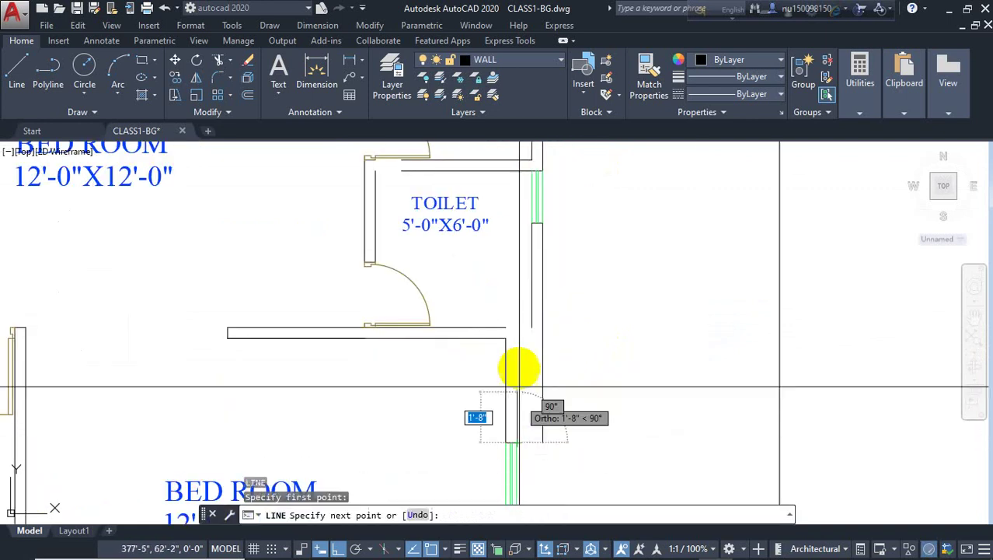
click(522, 346)
key(Escape)
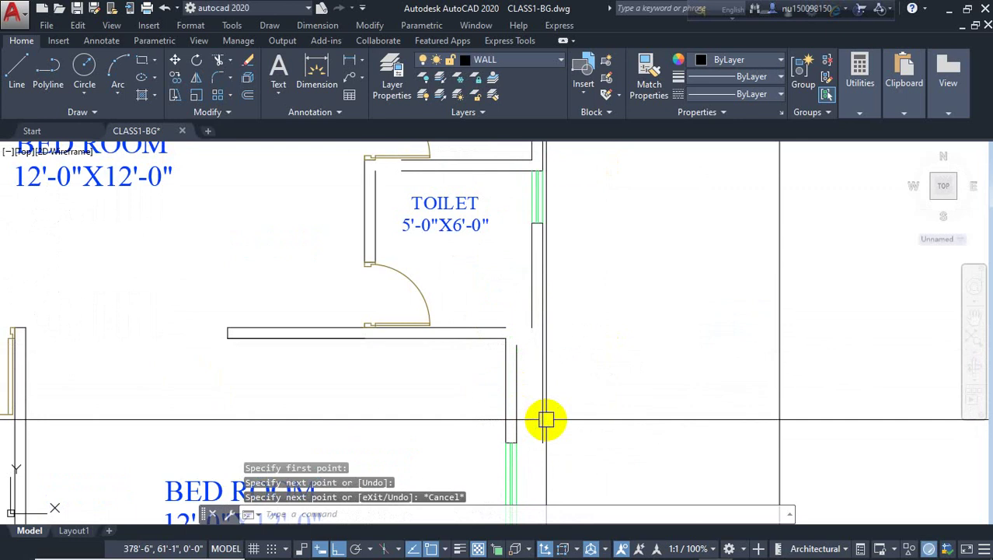
- Fillet the lower toilet's bottom wall line with the new vertical line, and fillet it again with the moved inner wall line
text(f)
key(Return)
click(518, 372)
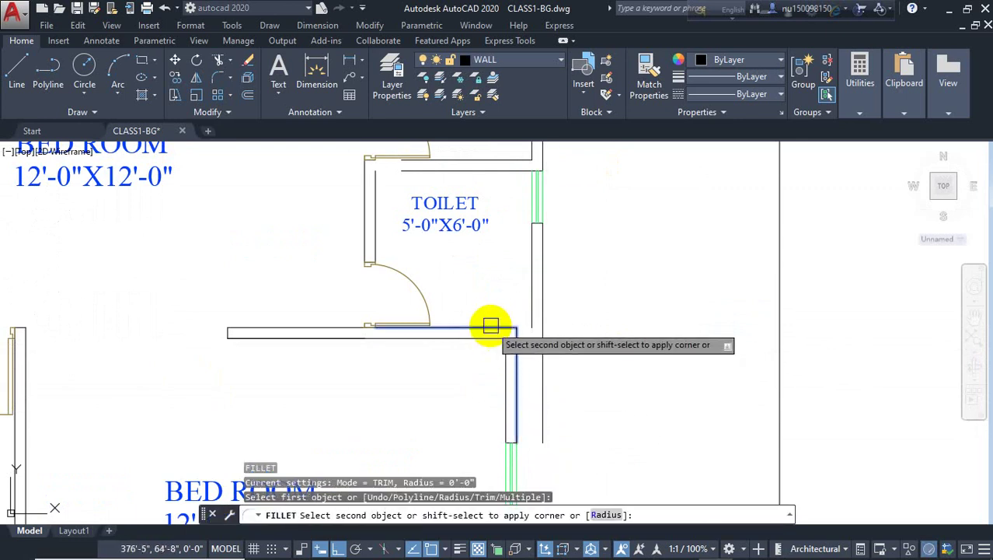
click(494, 327)
key(Return)
click(509, 322)
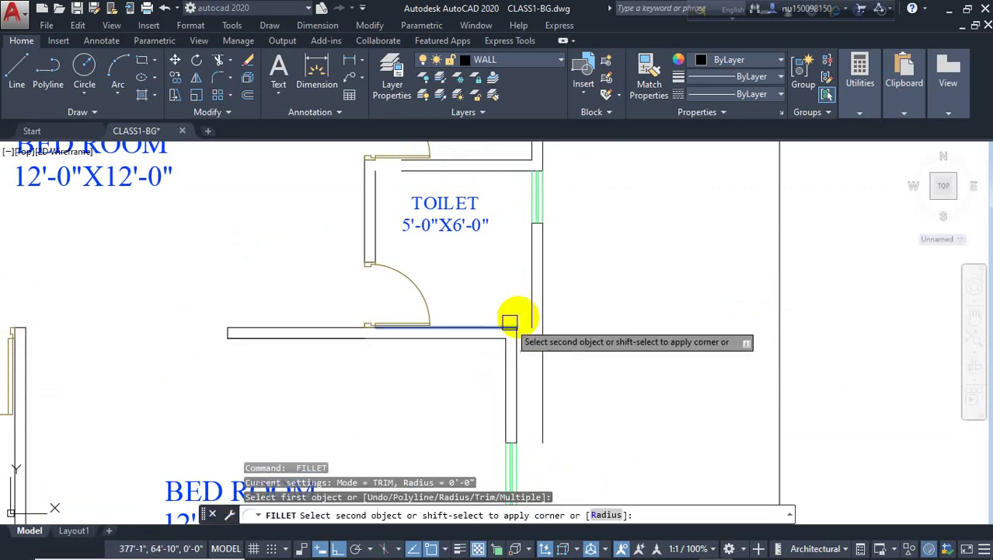
click(525, 309)
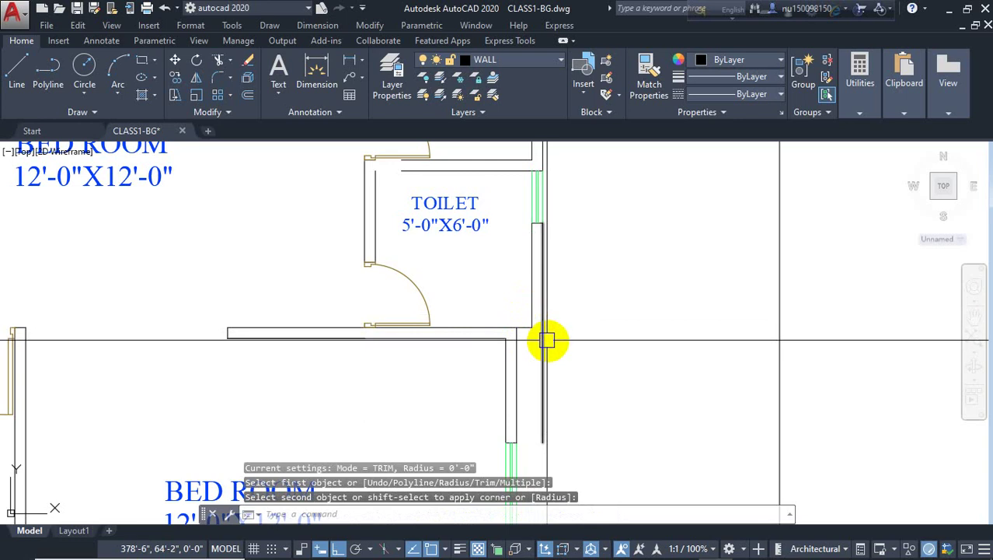
- Offset the lower toilet's bottom wall line 5" downward
scroll(538, 344, up, 2)
text(o)
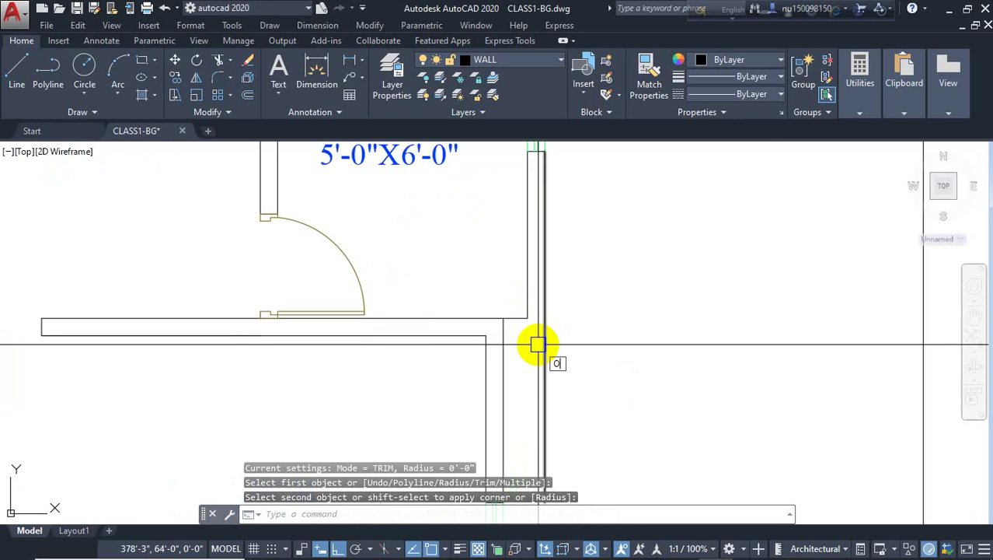
key(Return)
text(5)
key(Return)
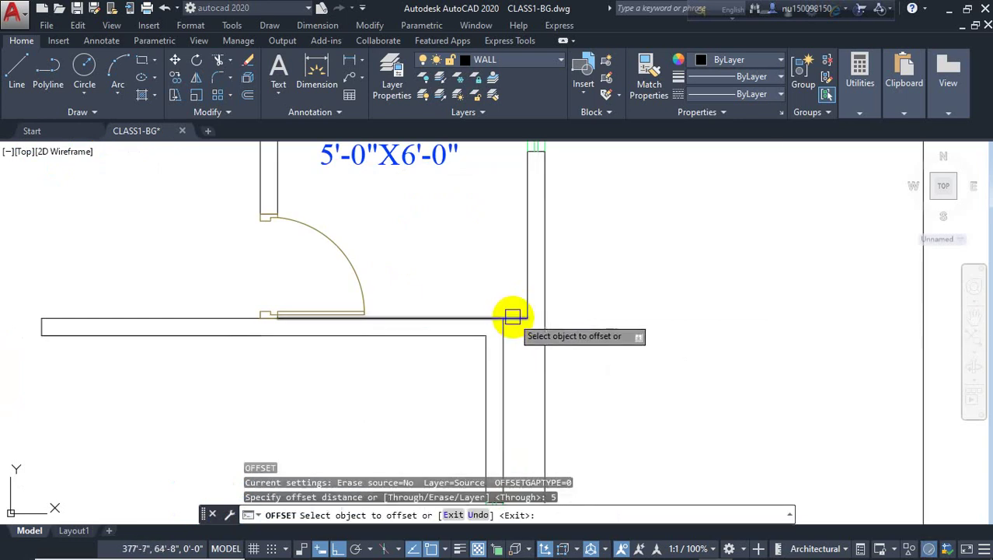
click(512, 316)
click(523, 362)
key(Escape)
- Shorten the offset line to start at the bedroom's outer wall and fillet it with the toilet's outer wall line
click(512, 335)
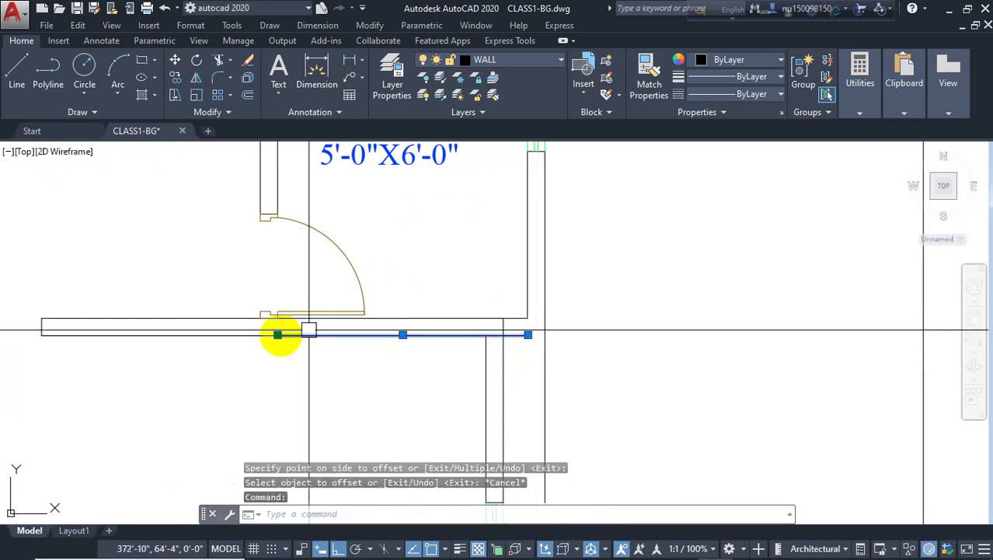
click(278, 335)
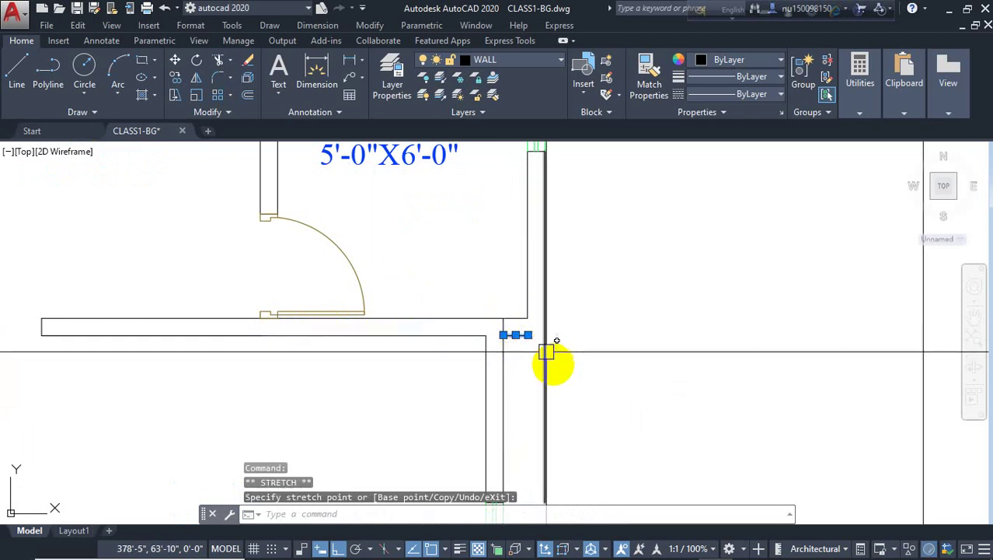
key(Escape)
text(f)
key(Return)
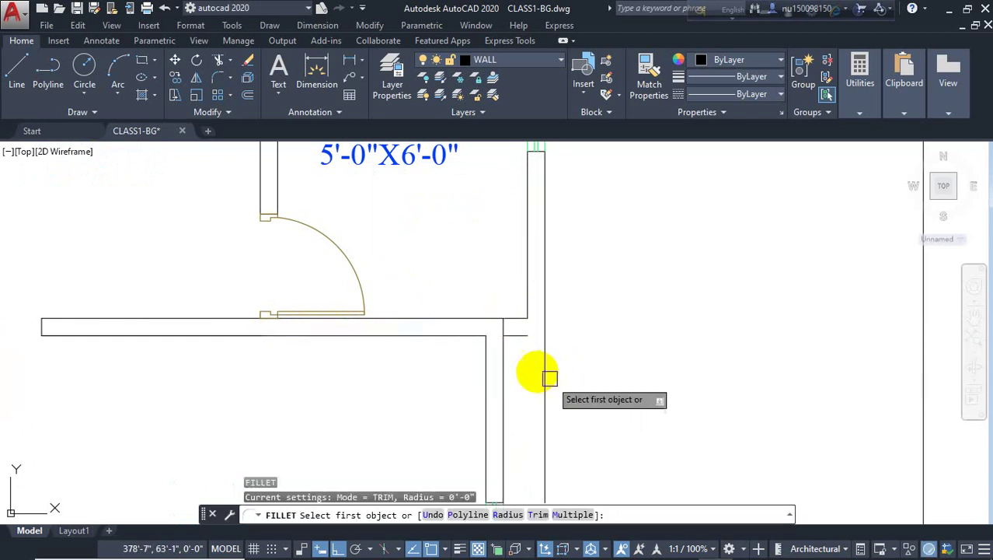
click(523, 339)
click(544, 291)
scroll(575, 346, down, 5)
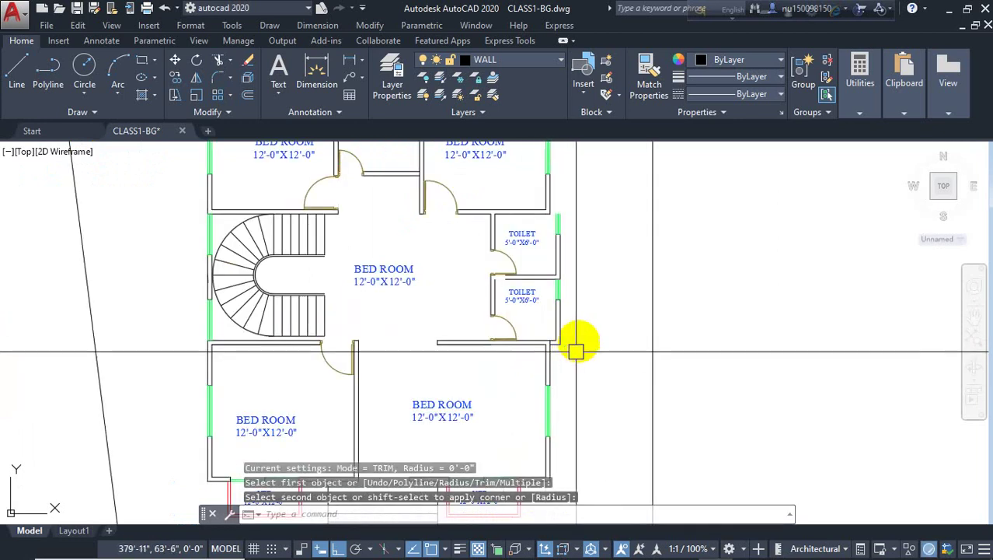
- Close the upper toilet's top wall with lines from the bedroom corner to the window's outer edge, up 5", and back to the bedroom wall
mouse_move(574, 346)
middle_down()
mouse_move(578, 319)
mouse_move(575, 350)
middle_up()
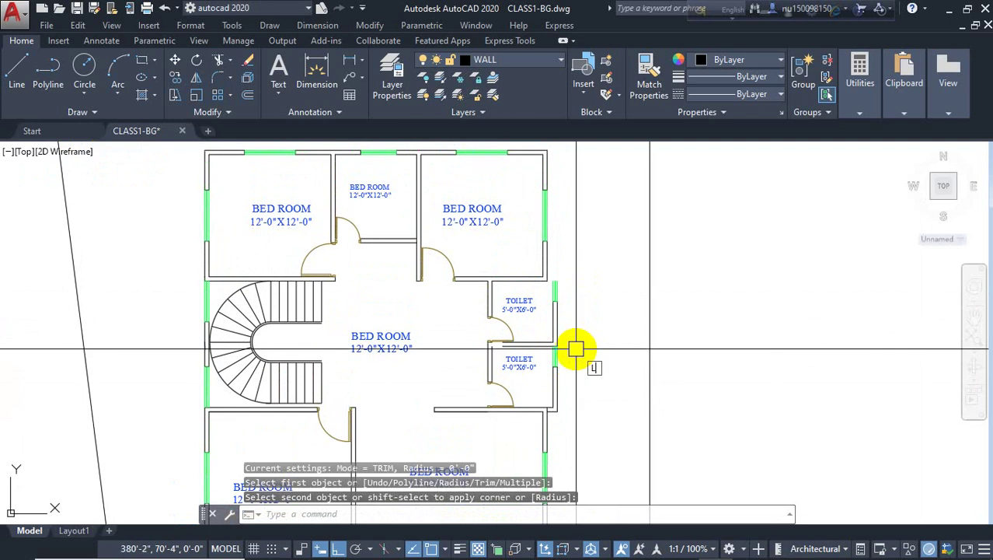
text(l)
key(Return)
scroll(556, 276, up, 2)
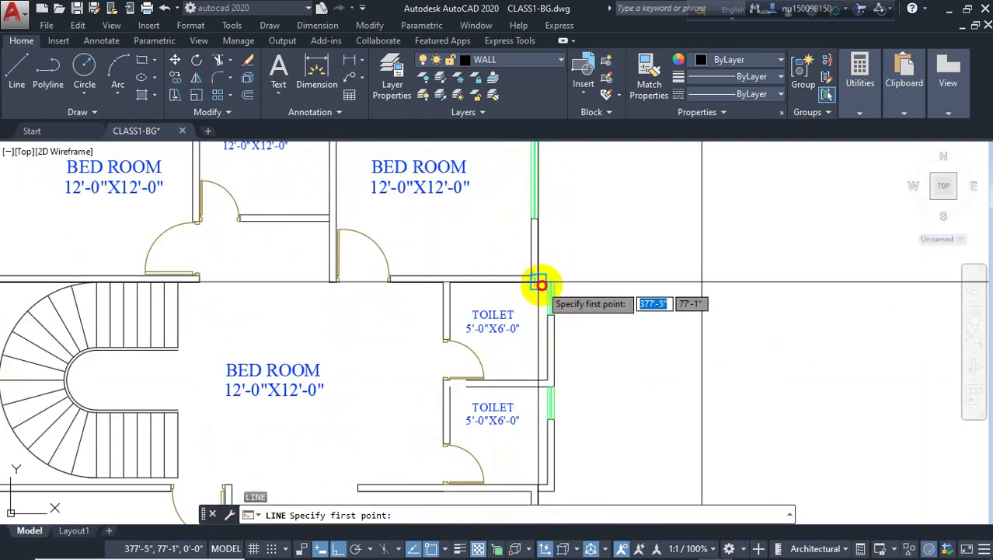
click(540, 284)
scroll(551, 282, up, 3)
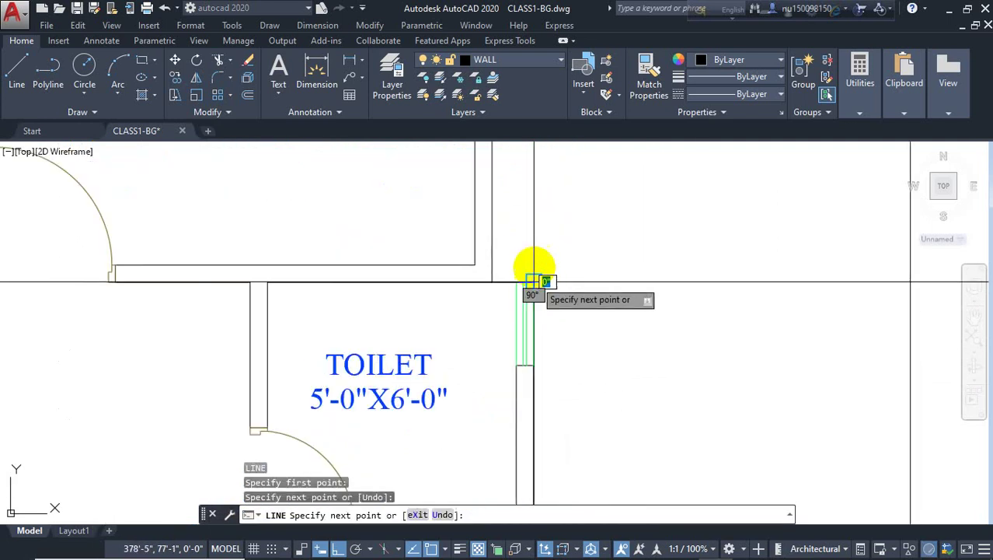
text(5)
key(Return)
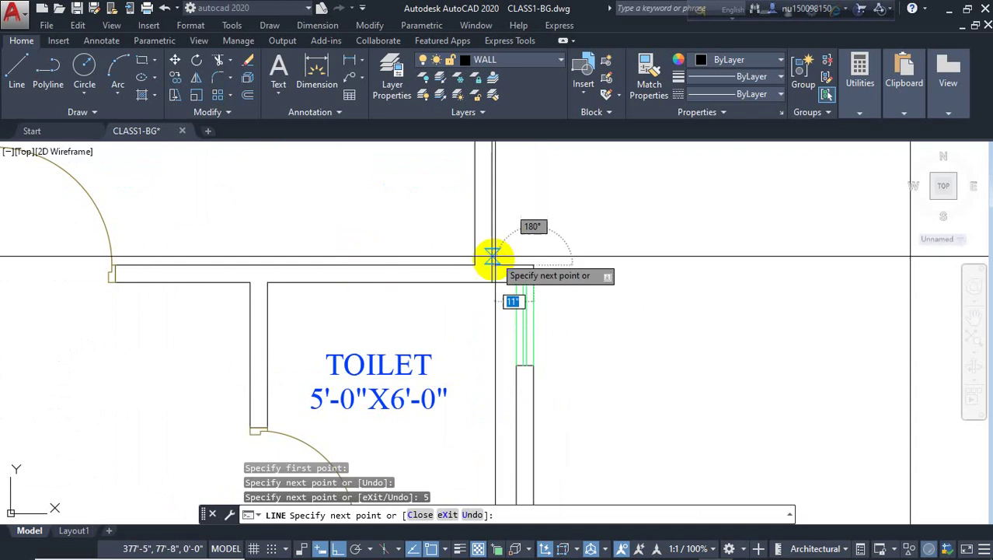
key(Escape)
- Extend the lower line of the partition between the two toilets to meet their door-side wall
scroll(540, 255, down, 4)
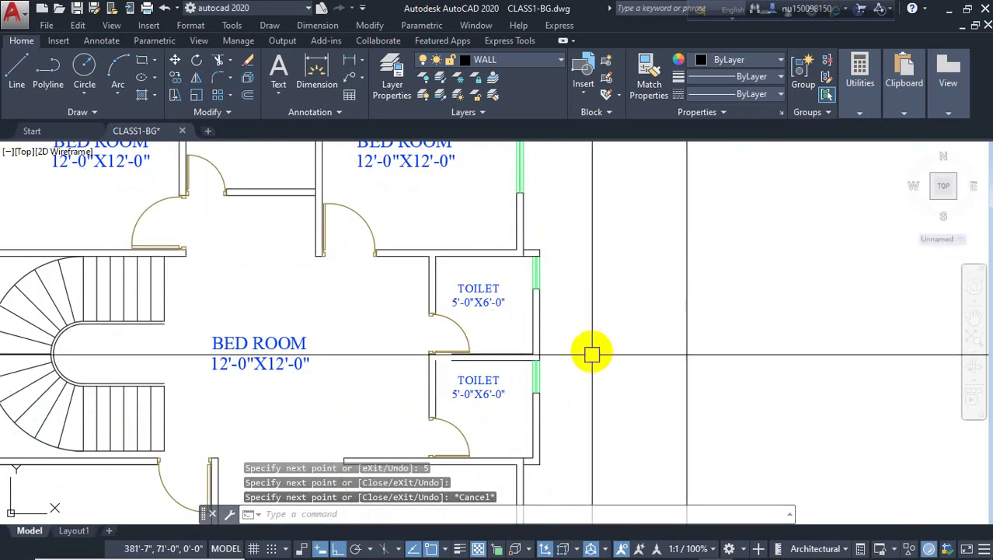
middle_drag(593, 355, 610, 289)
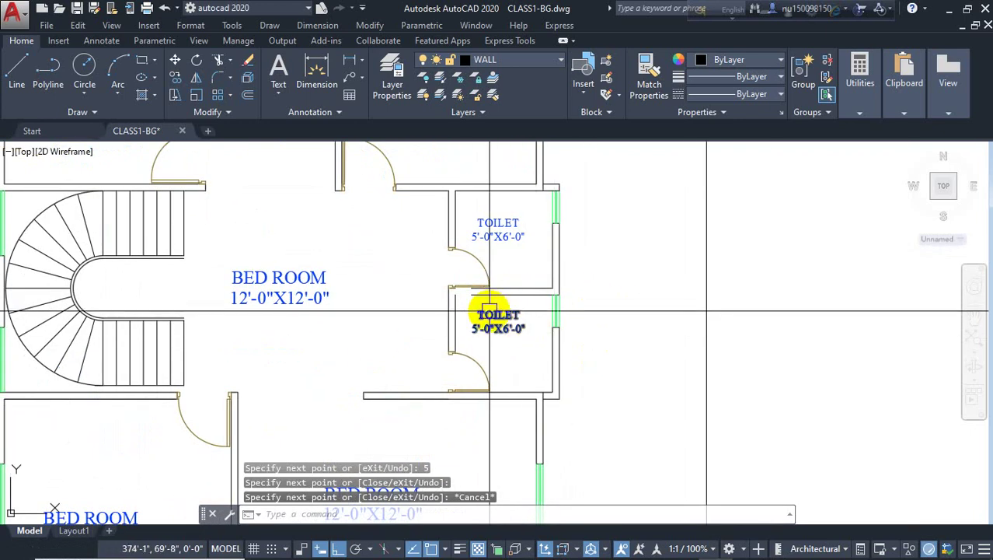
text(ex)
key(Return)
key(Return)
scroll(496, 300, up, 4)
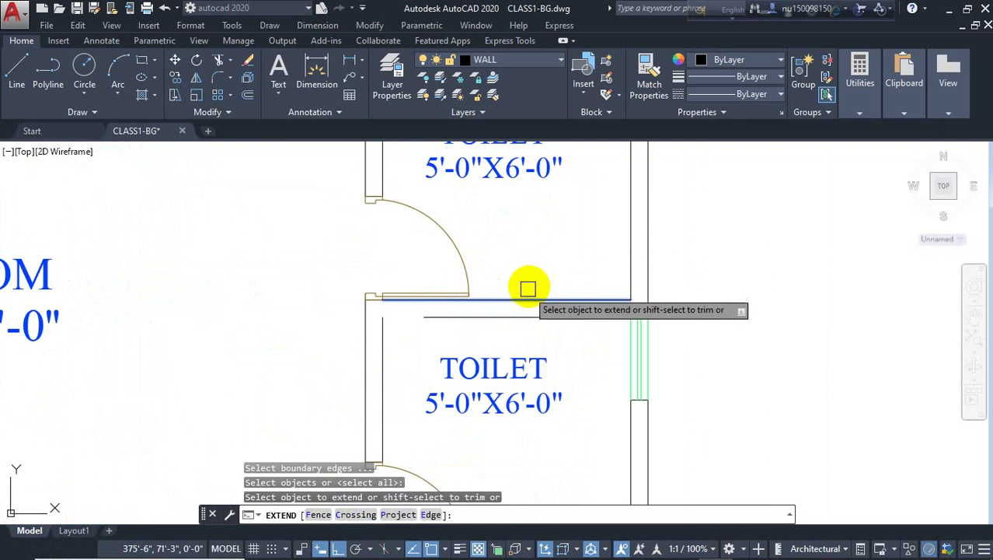
click(510, 310)
click(505, 322)
scroll(517, 252, down, 6)
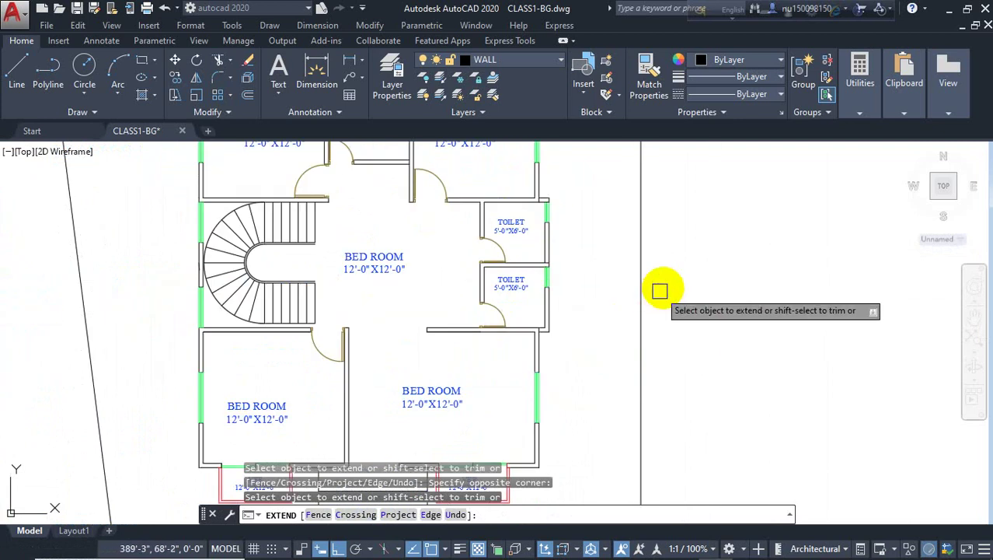
right_click(597, 232)
click(599, 238)
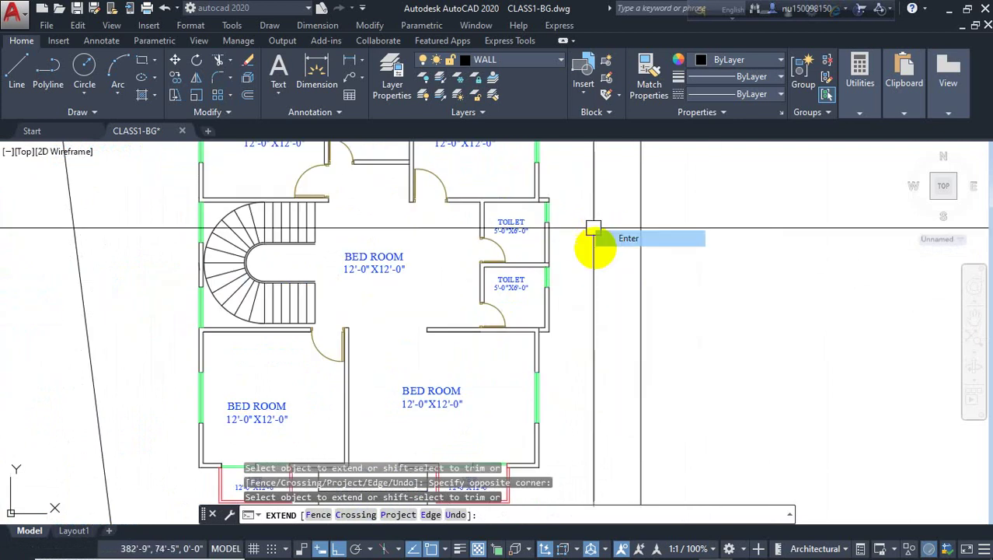
scroll(591, 302, down, 4)
scroll(584, 279, up, 2)
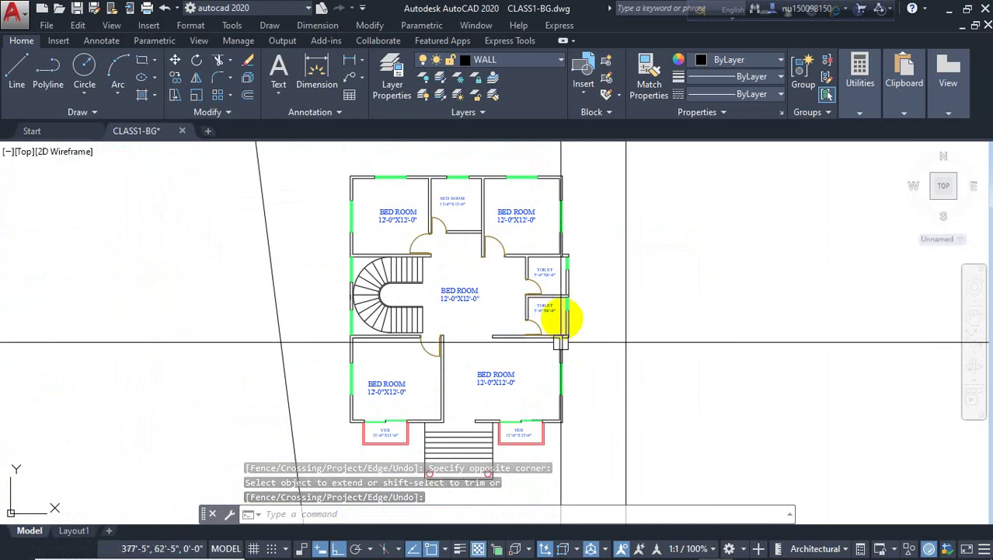
- Look over the plan's rooms and the repaired walls around the two toilets
scroll(565, 315, up, 3)
scroll(598, 307, down, 5)
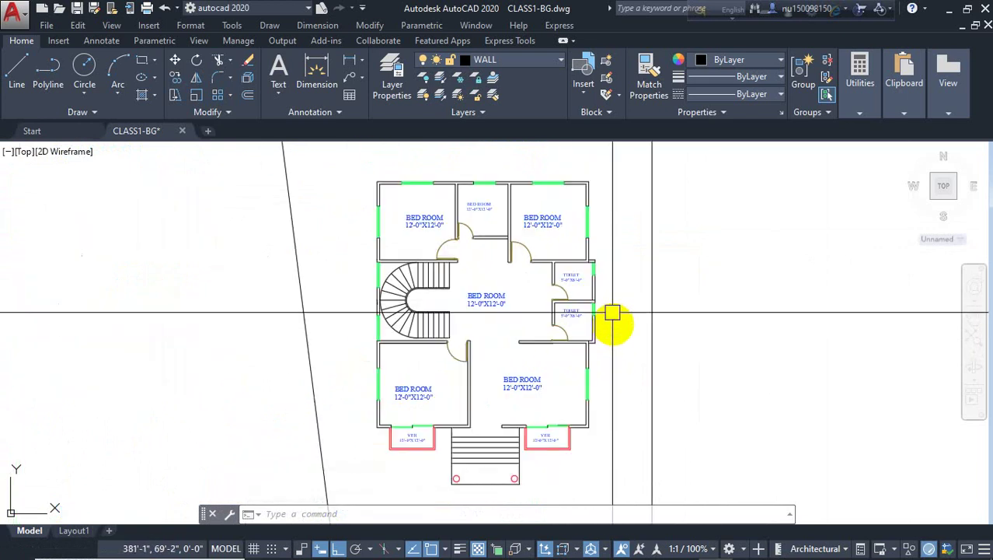
middle_drag(610, 322, 628, 351)
scroll(506, 222, up, 4)
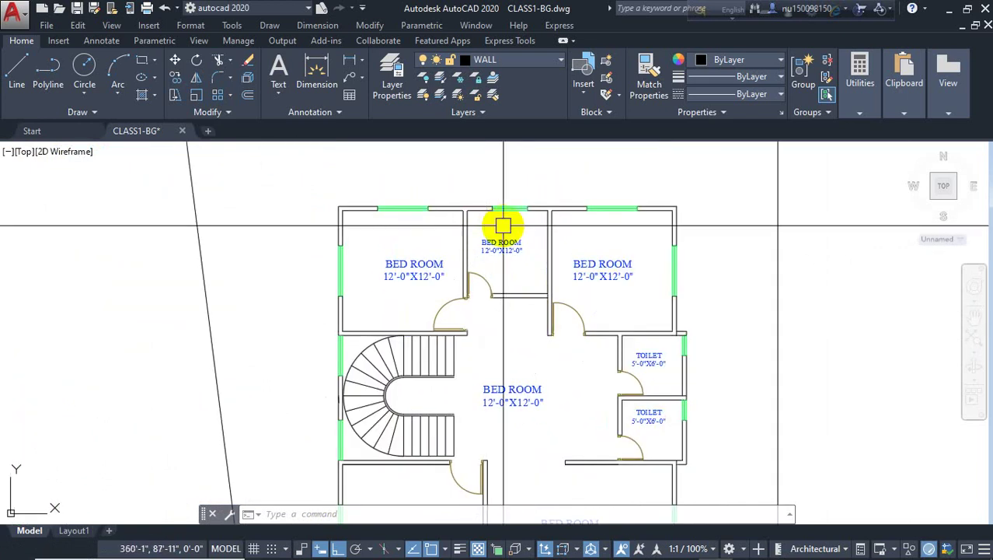
middle_drag(562, 241, 504, 143)
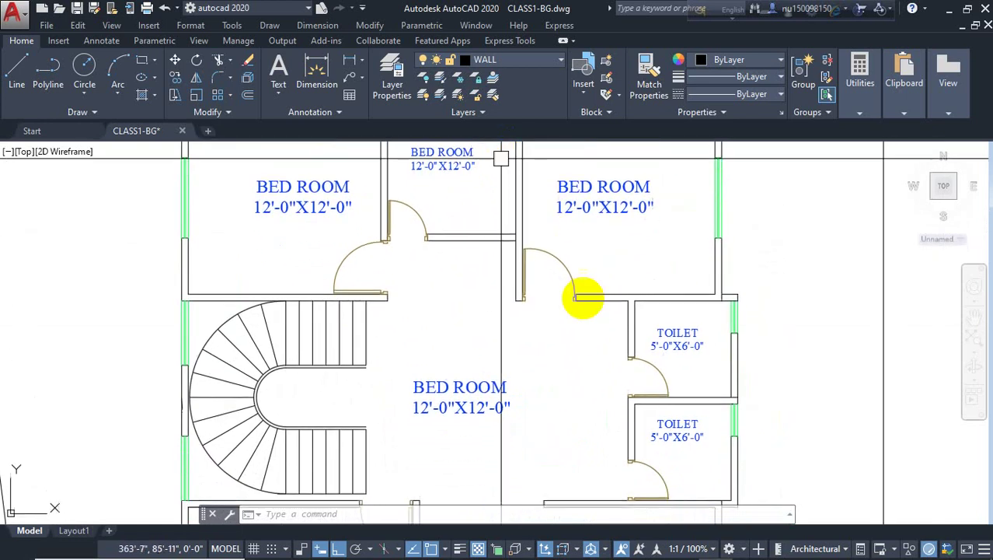
middle_drag(650, 353, 542, 235)
scroll(469, 292, down, 2)
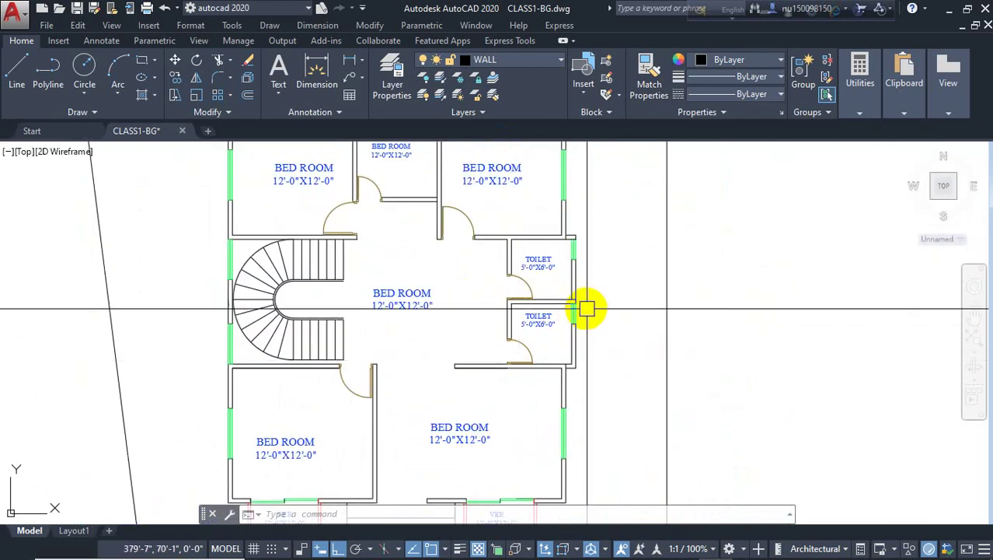
mouse_move(595, 324)
middle_down()
mouse_move(589, 349)
mouse_move(587, 336)
middle_up()
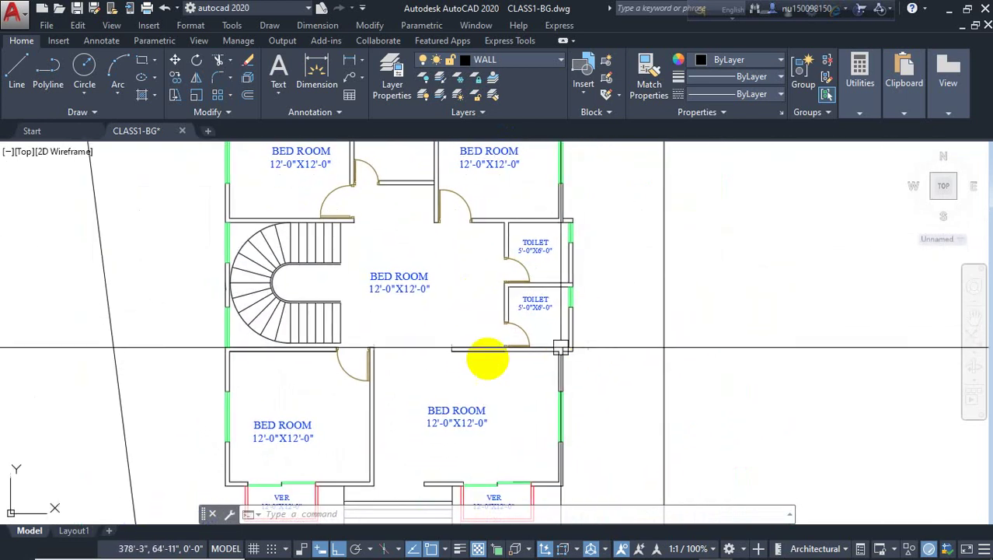
- Try to erase the upper line of the short wall beside the lower toilet's base, and undo the erasure
click(472, 347)
key(Delete)
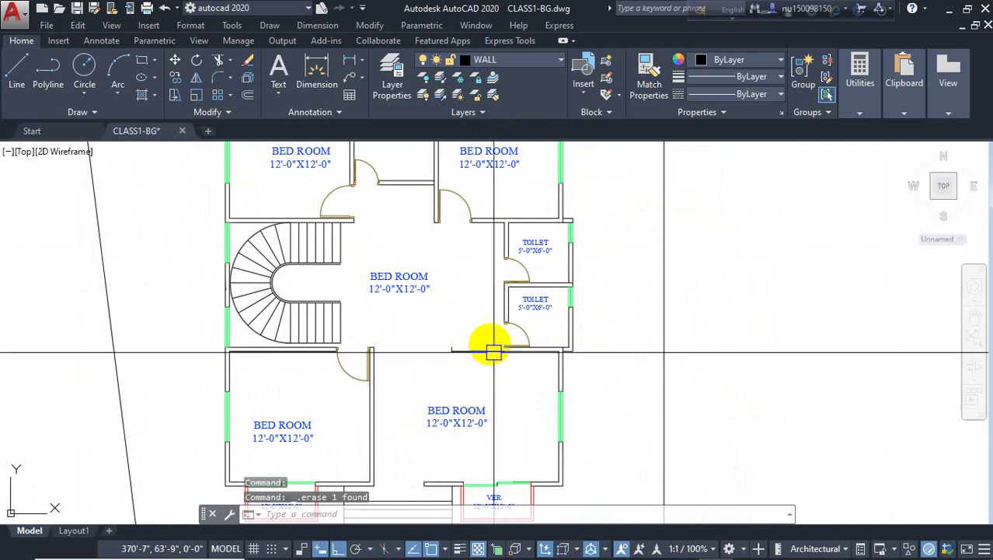
scroll(488, 343, up, 2)
key(ctrl+z)
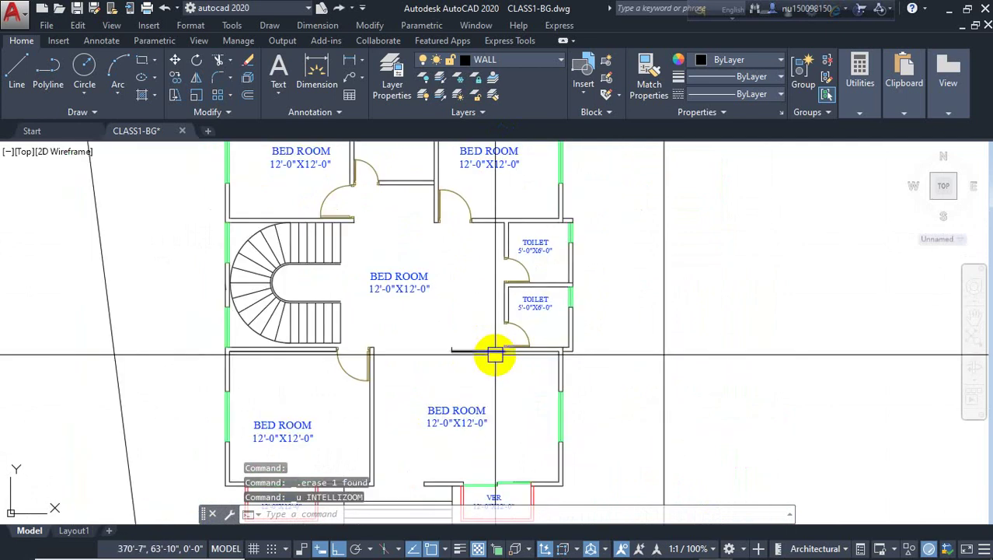
scroll(495, 356, up, 2)
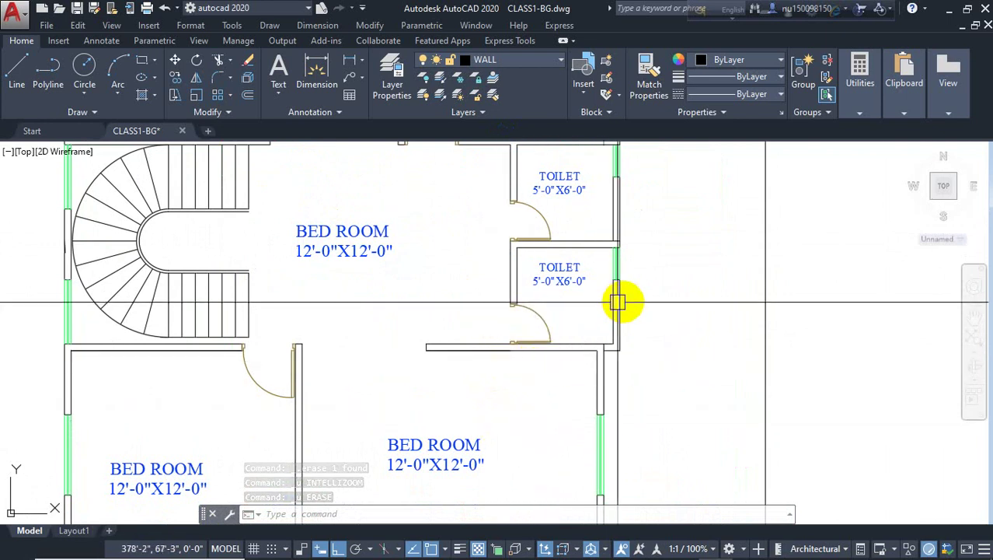
- Offset the inner line of the upper toilet's outer wall 10" into the room
middle_drag(620, 302, 547, 352)
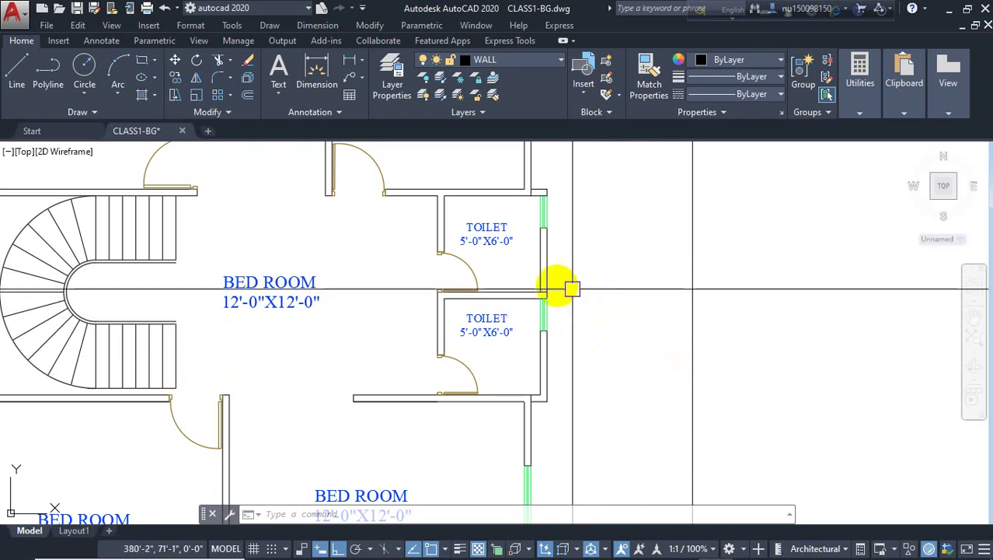
scroll(561, 289, up, 2)
scroll(561, 289, down, 2)
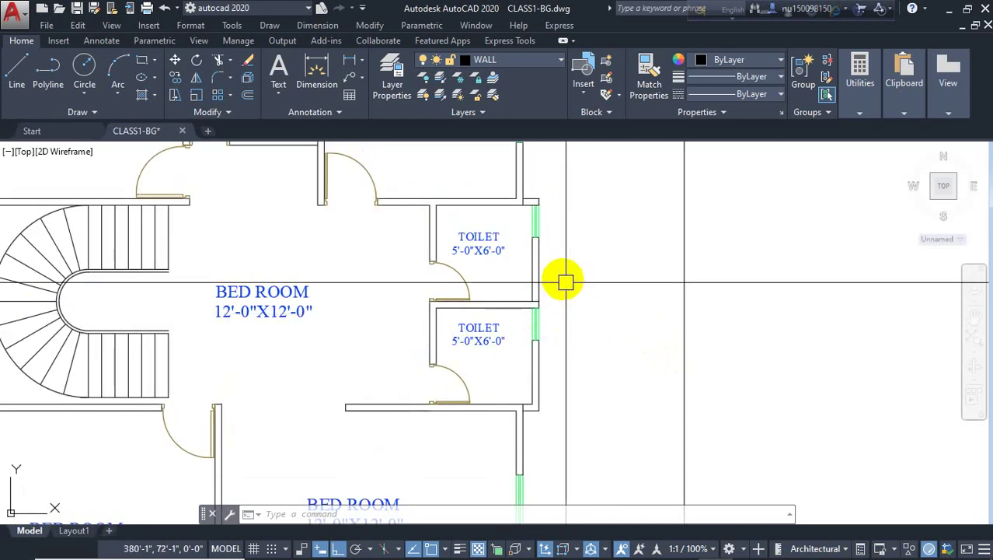
scroll(513, 278, up, 2)
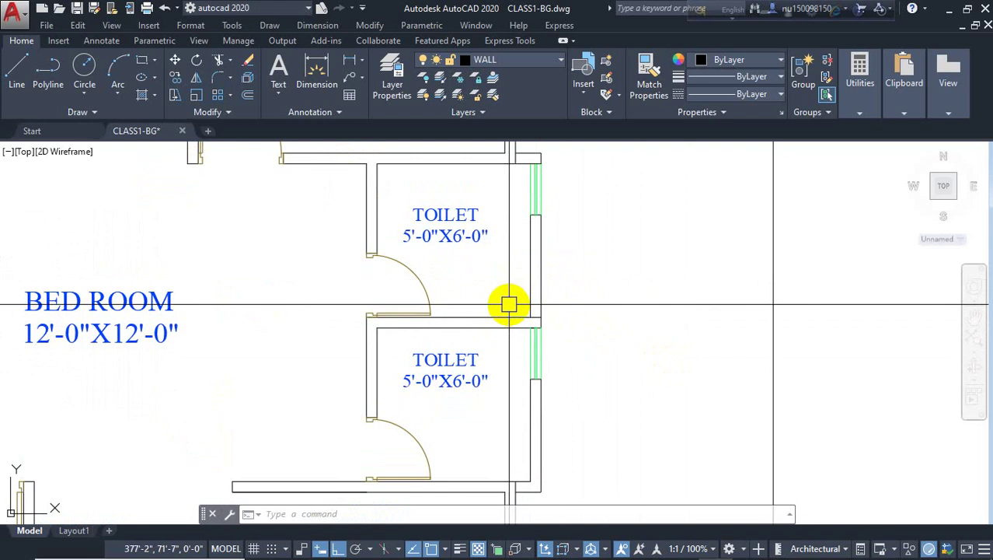
text(o)
key(Return)
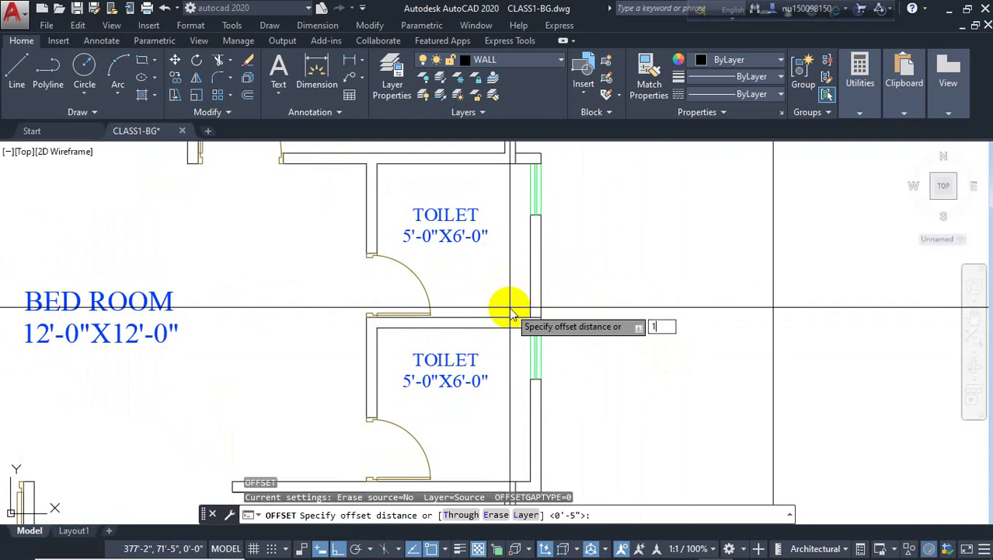
key(Return)
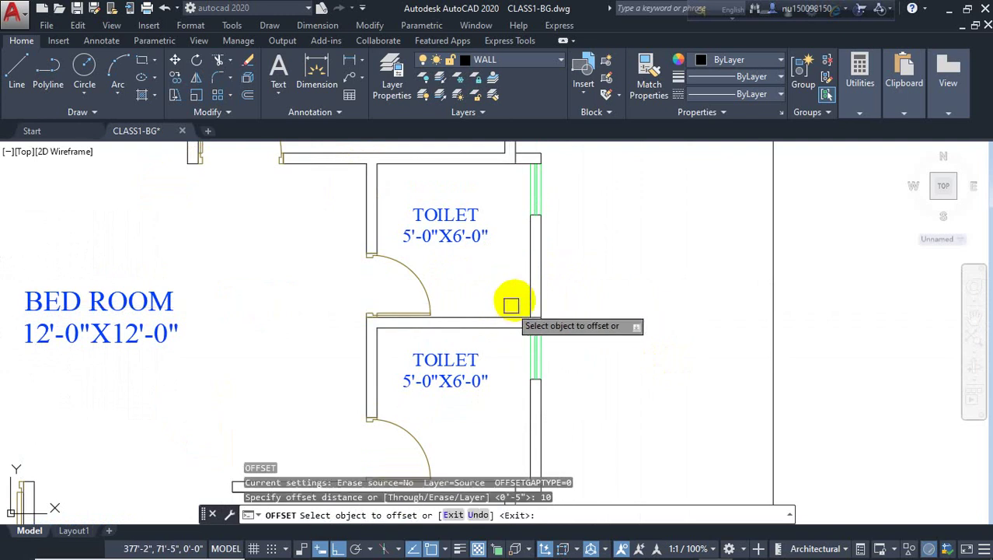
click(527, 293)
click(477, 292)
key(Escape)
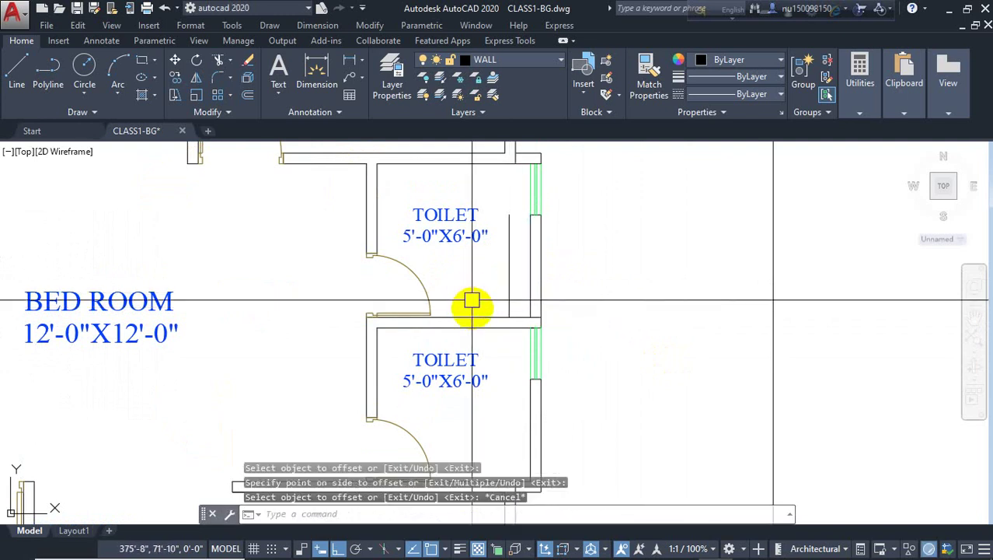
- Offset the new vertical line in the upper toilet another 5" toward the door side
key(Return)
text(5)
key(Return)
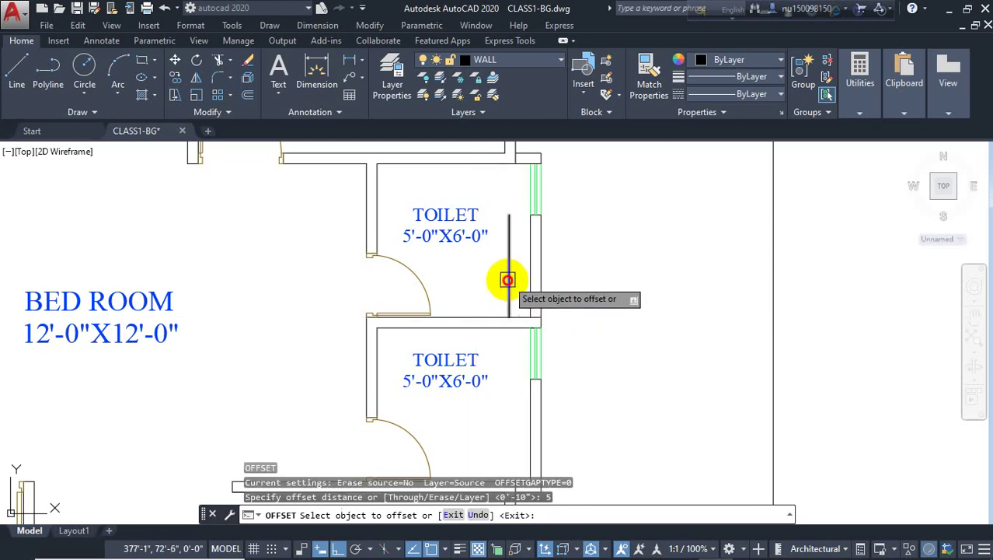
click(508, 281)
click(469, 292)
key(Escape)
- Offset the upper line of the partition between the toilets 12" upward into the upper toilet
key(Return)
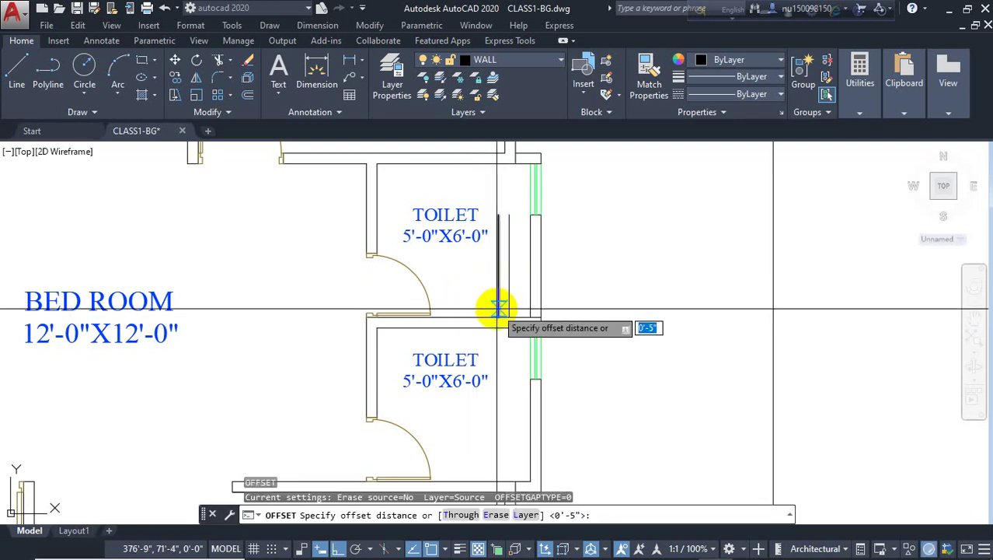
text(12)
key(Return)
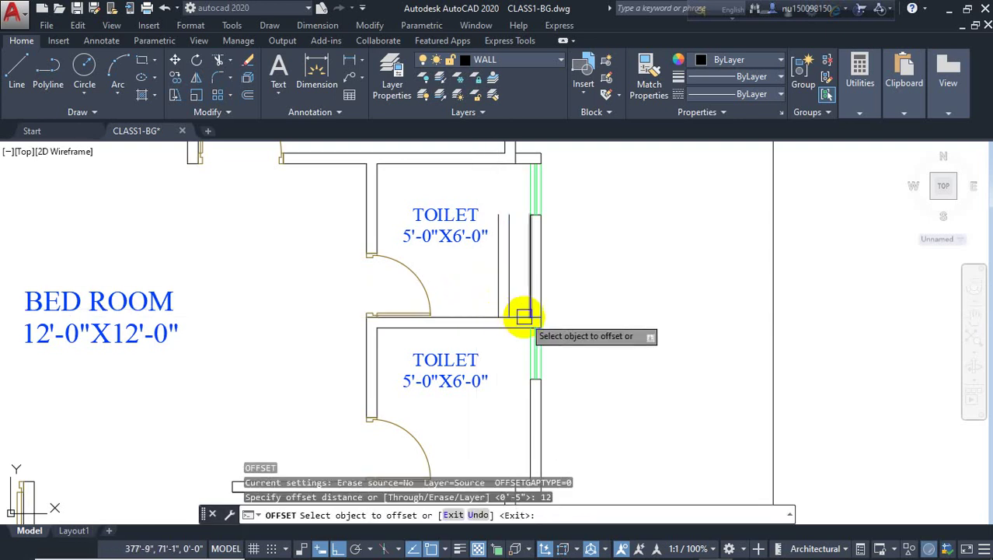
click(491, 313)
click(474, 281)
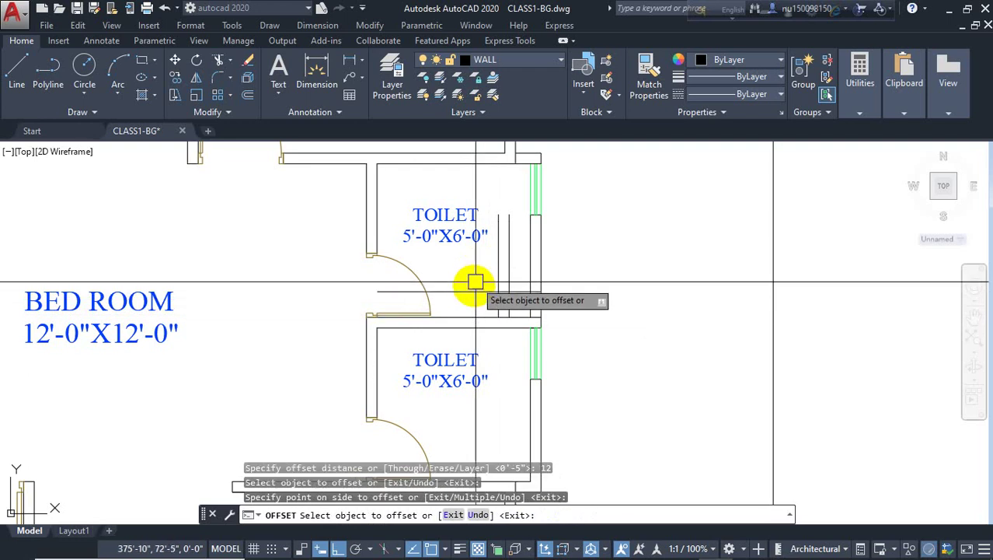
key(Escape)
- Offset the new horizontal line in the upper toilet another 5" upward
text(o)
key(Return)
text(4)
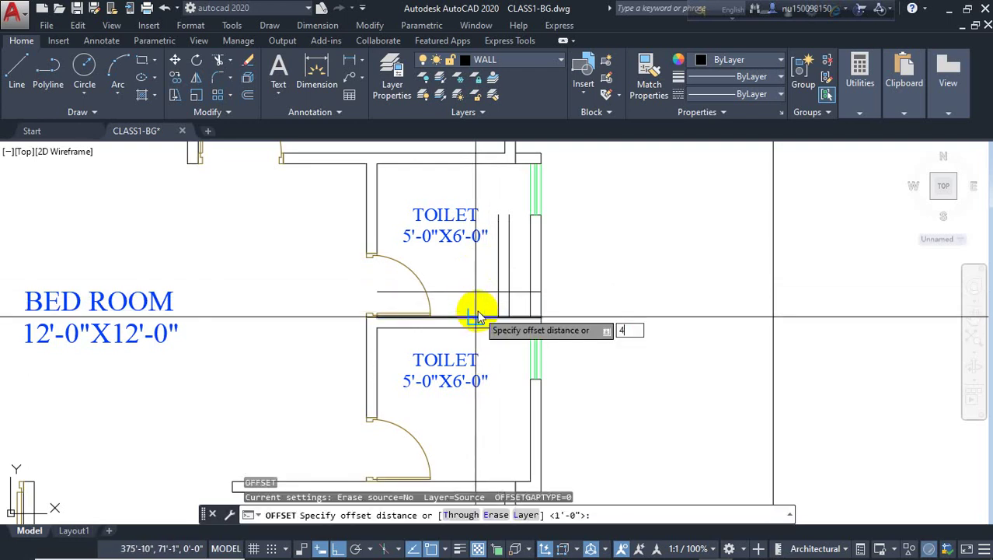
key(Return)
click(484, 292)
click(484, 266)
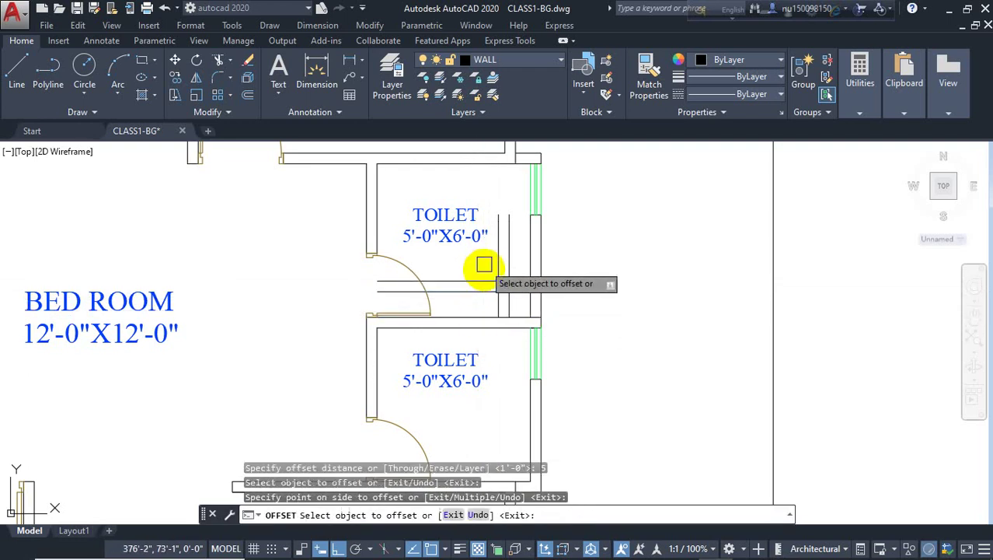
key(Escape)
- Fillet the inner and outer pairs of offset lines into square corners, outlining a duct in the upper toilet's corner
key(Return)
scroll(499, 294, up, 3)
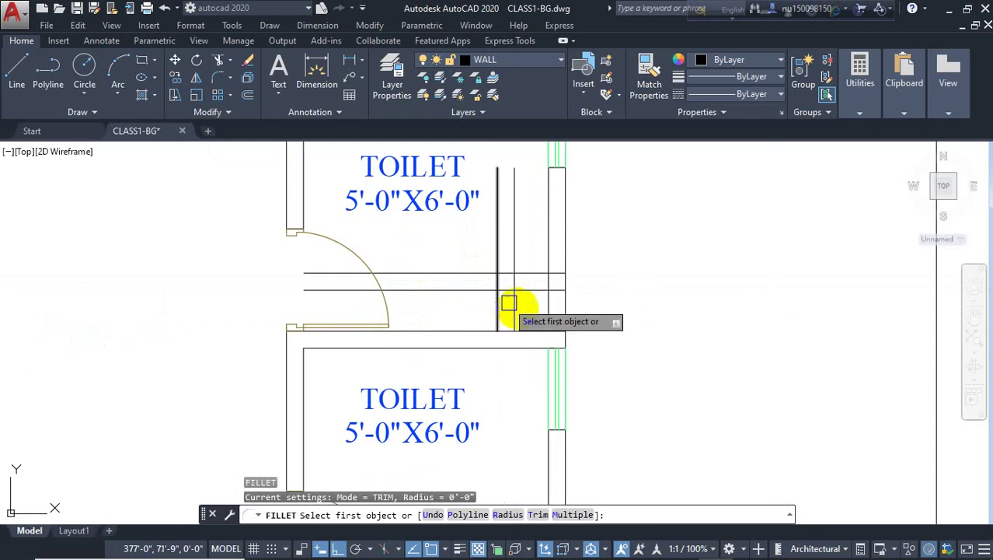
click(515, 302)
click(528, 290)
key(Return)
click(498, 292)
click(515, 273)
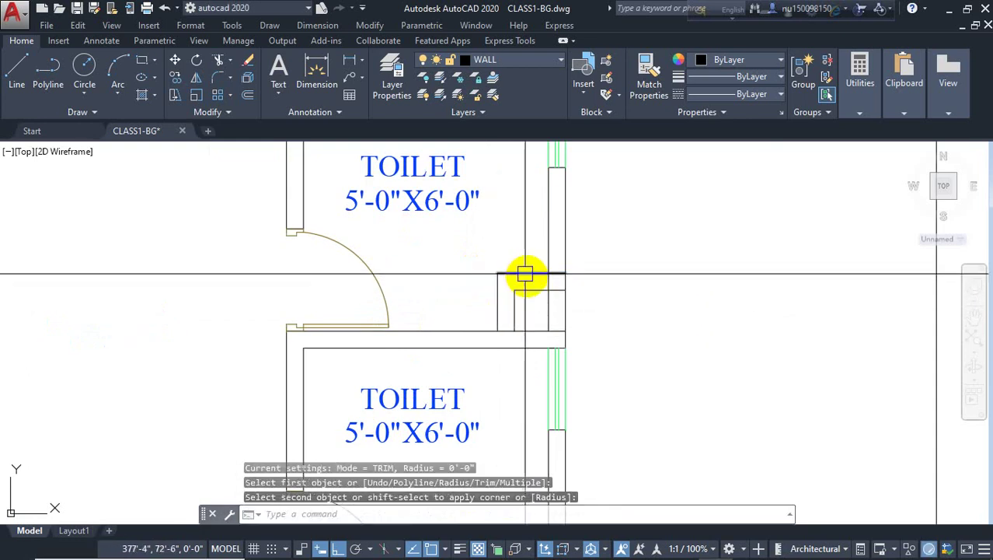
- Trim the overlapping lines where the duct meets the outer wall and the partition, leaving a closed inner box
key(Escape)
text(tr)
key(Return)
key(Return)
scroll(520, 297, up, 4)
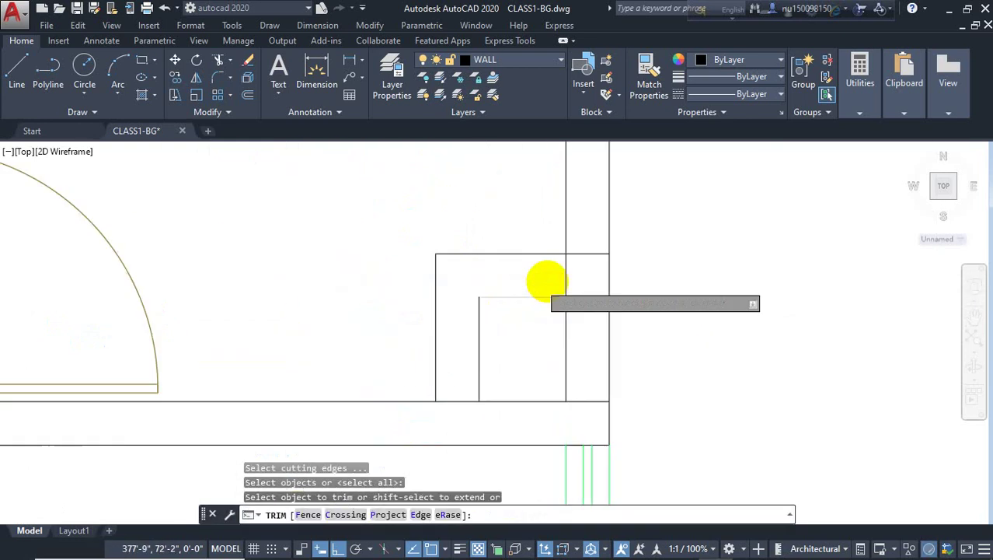
click(616, 323)
scroll(628, 268, down, 5)
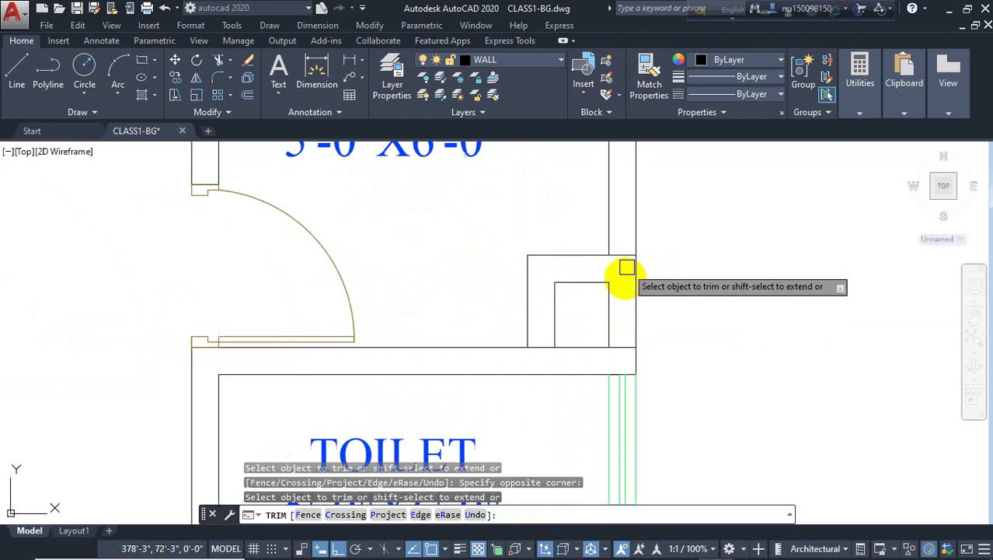
scroll(620, 323, up, 3)
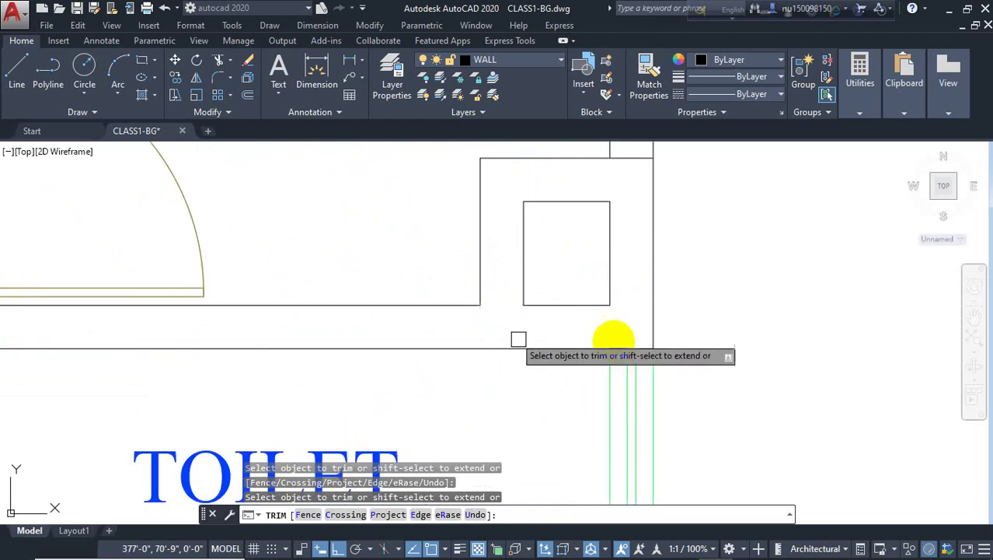
scroll(622, 350, down, 7)
scroll(618, 308, up, 1)
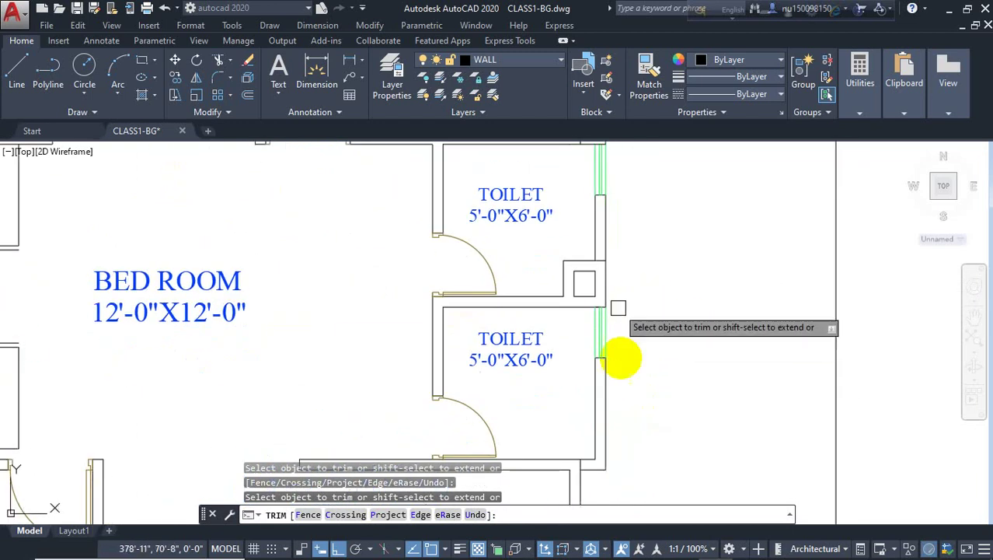
scroll(610, 248, up, 4)
scroll(619, 284, down, 5)
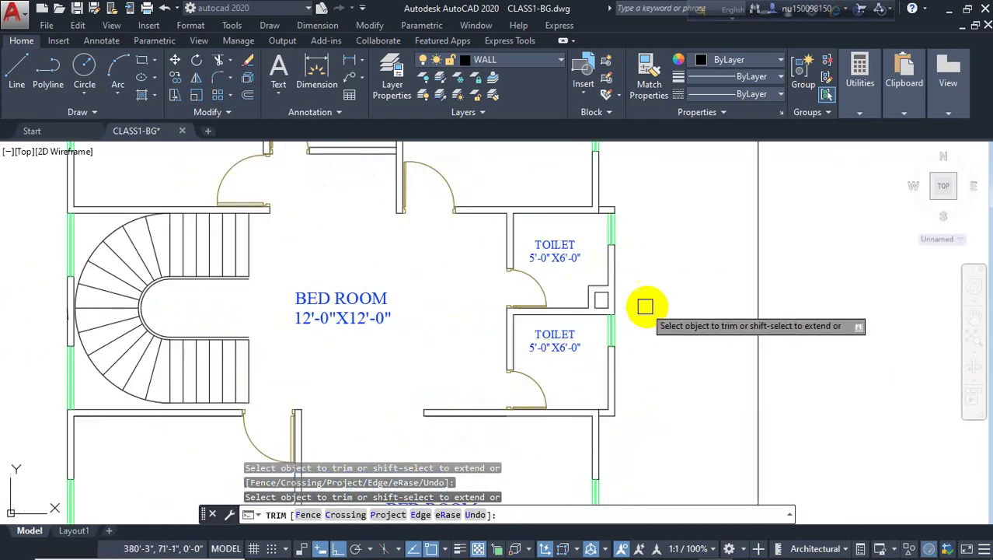
key(Escape)
- Draw two crossing diagonal lines between the opposite corners of the duct's inner box
scroll(611, 326, up, 2)
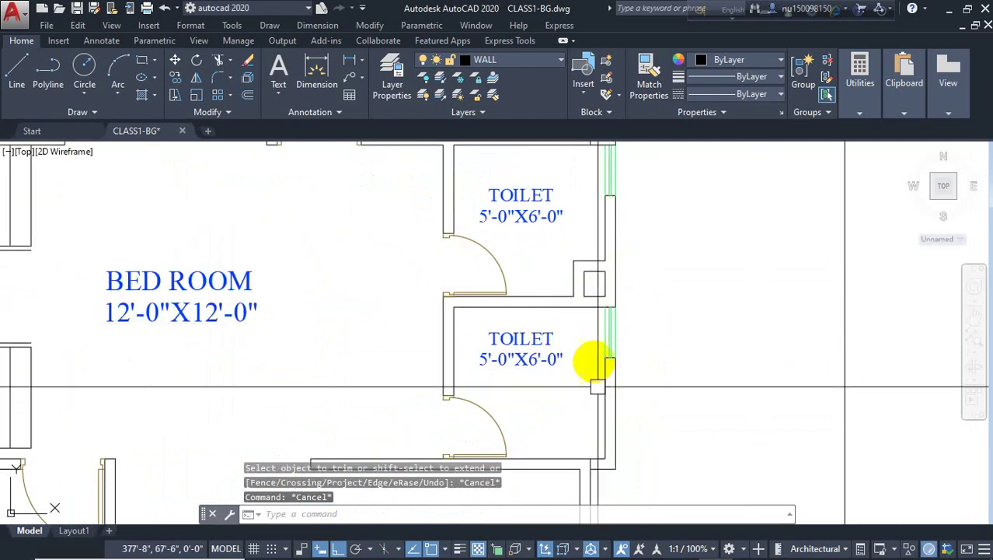
scroll(592, 272, up, 2)
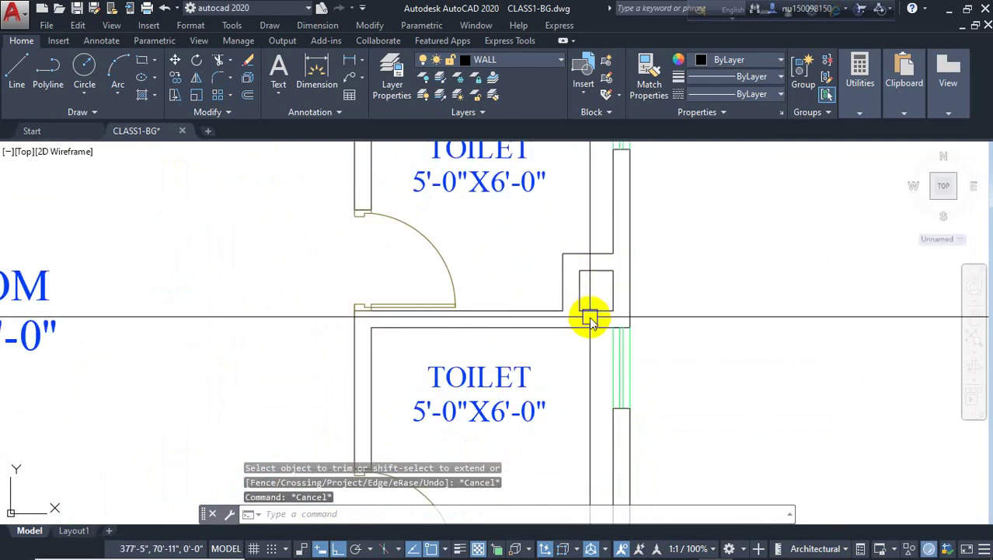
text(l)
key(Return)
click(579, 271)
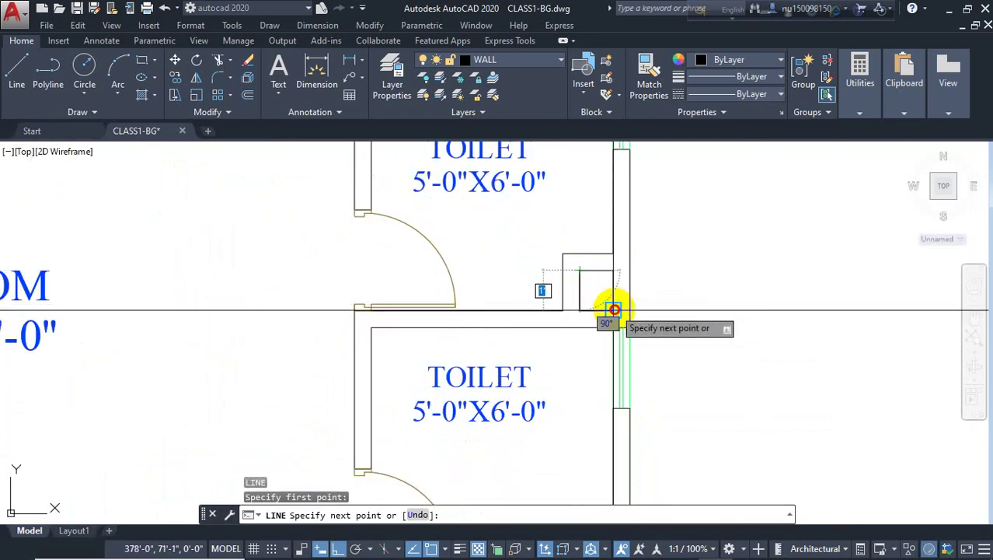
key(Return)
key(Return)
click(613, 271)
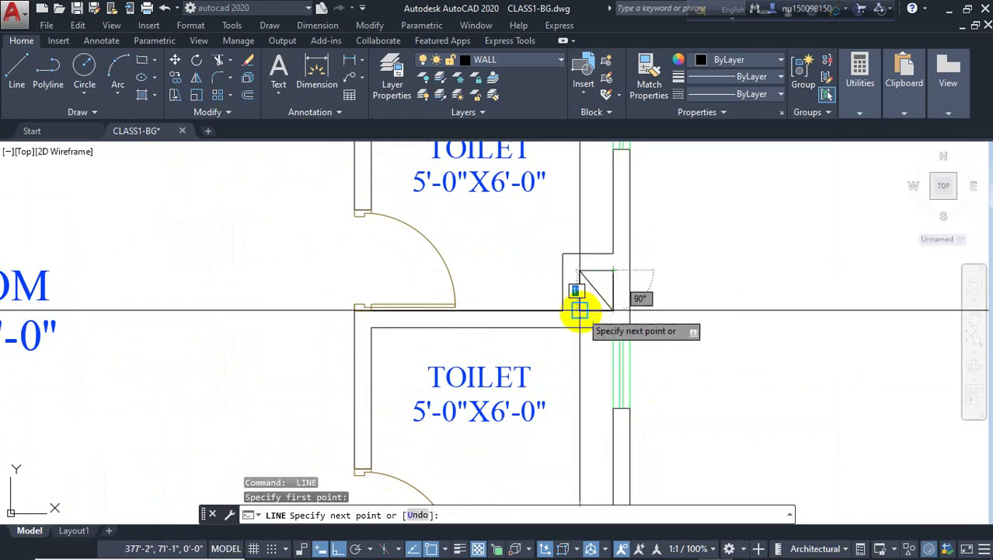
click(580, 310)
scroll(645, 281, down, 2)
key(Escape)
- Change the room name in the label between the two upper bedrooms to KITCHEN
scroll(638, 280, down, 3)
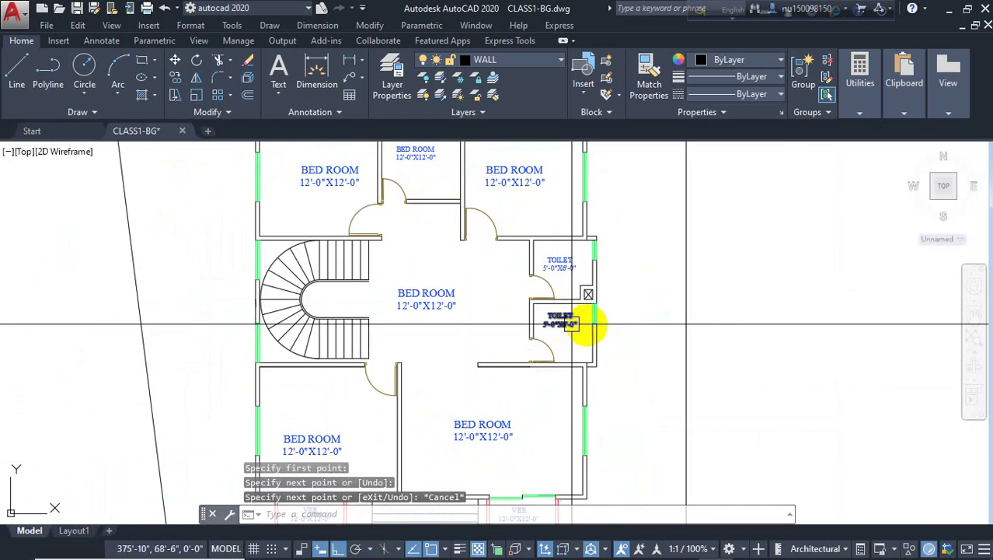
middle_drag(631, 326, 631, 354)
scroll(582, 358, down, 4)
scroll(601, 391, up, 4)
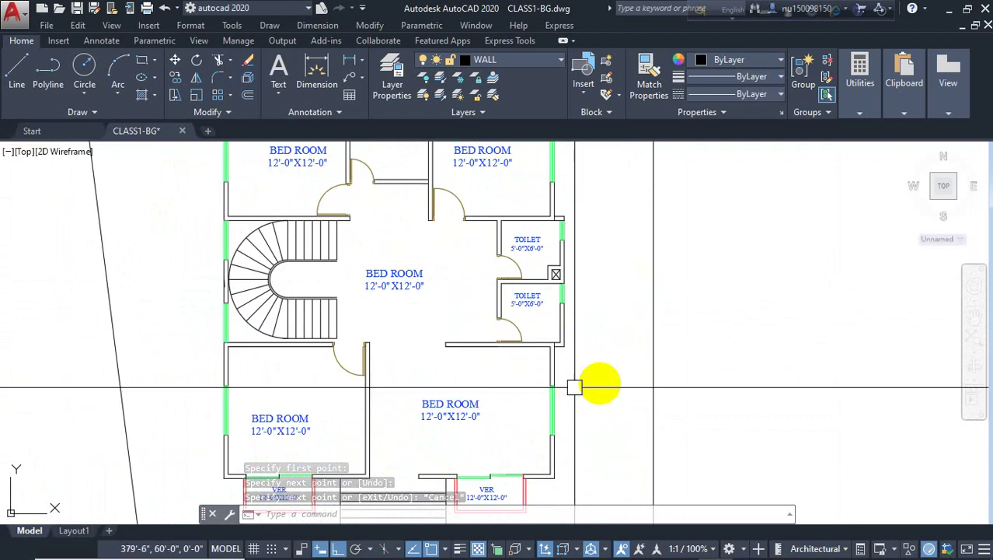
middle_drag(575, 388, 628, 425)
scroll(533, 354, up, 1)
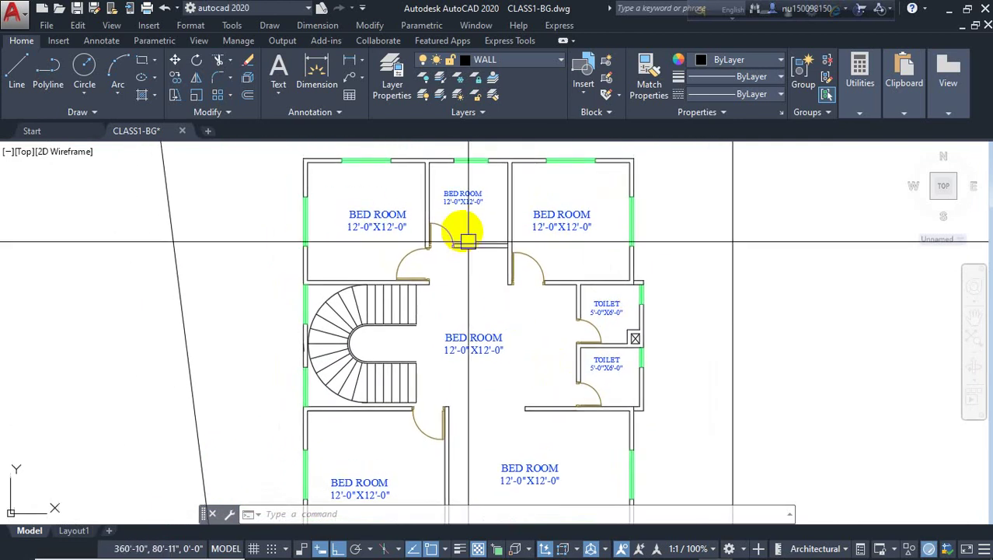
scroll(465, 208, up, 4)
middle_drag(464, 208, 482, 301)
double_click(492, 273)
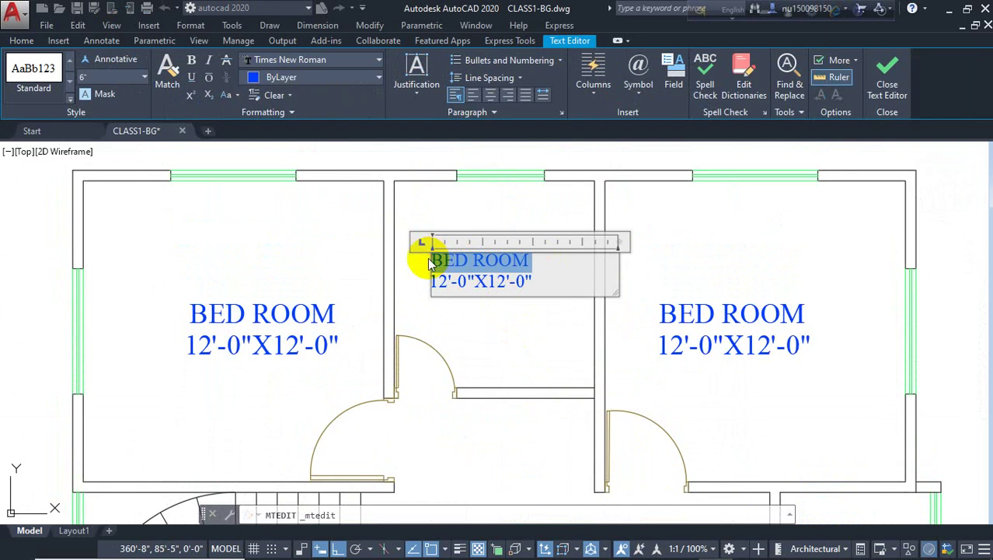
text(KITCHEN)
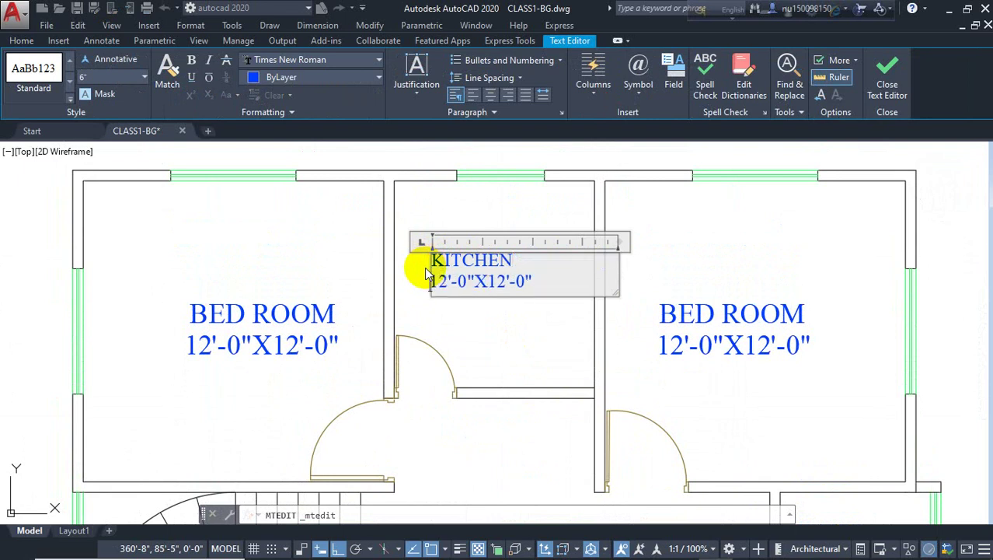
click(500, 345)
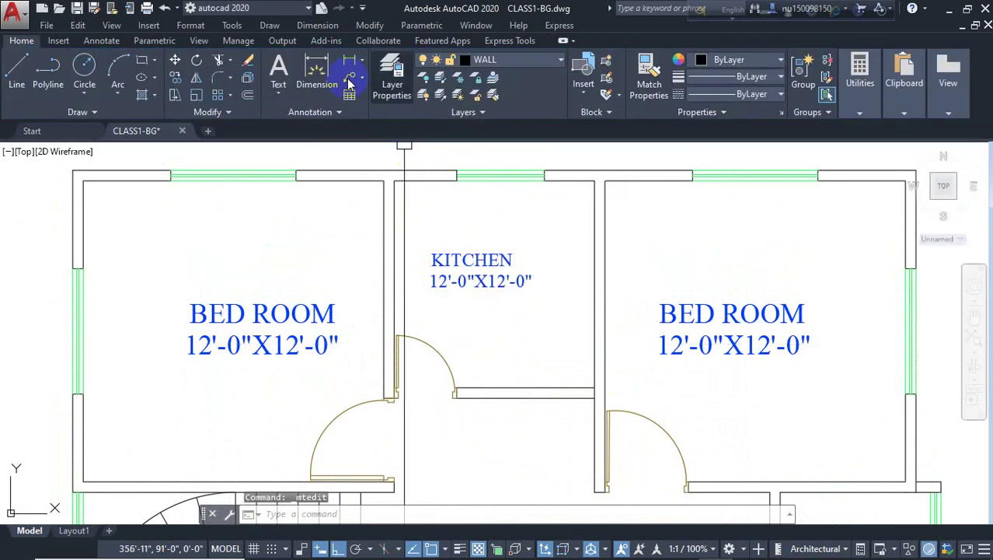
- Measure the kitchen's inside width and depth between its wall faces with the Dimension tool
click(393, 180)
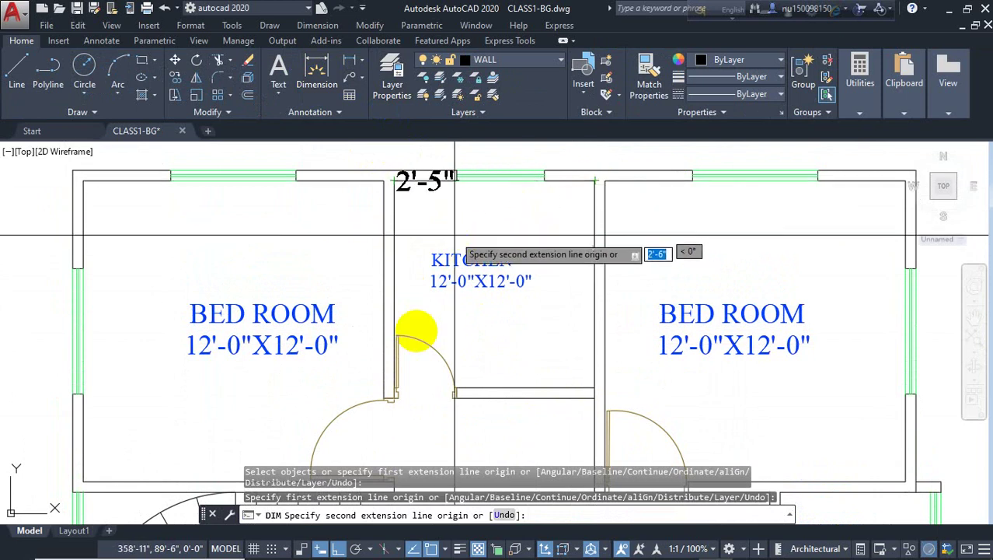
scroll(382, 391, up, 4)
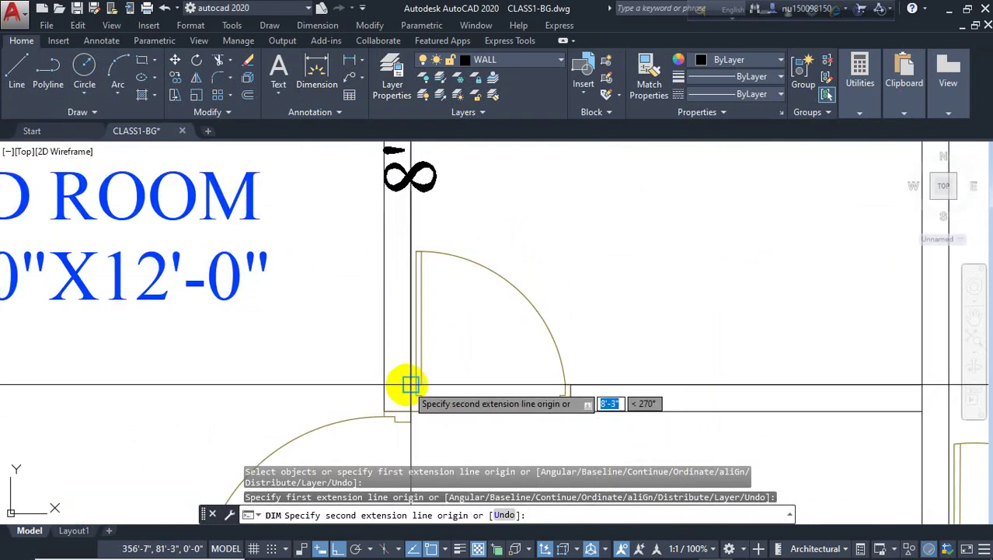
key(Escape)
scroll(373, 408, down, 5)
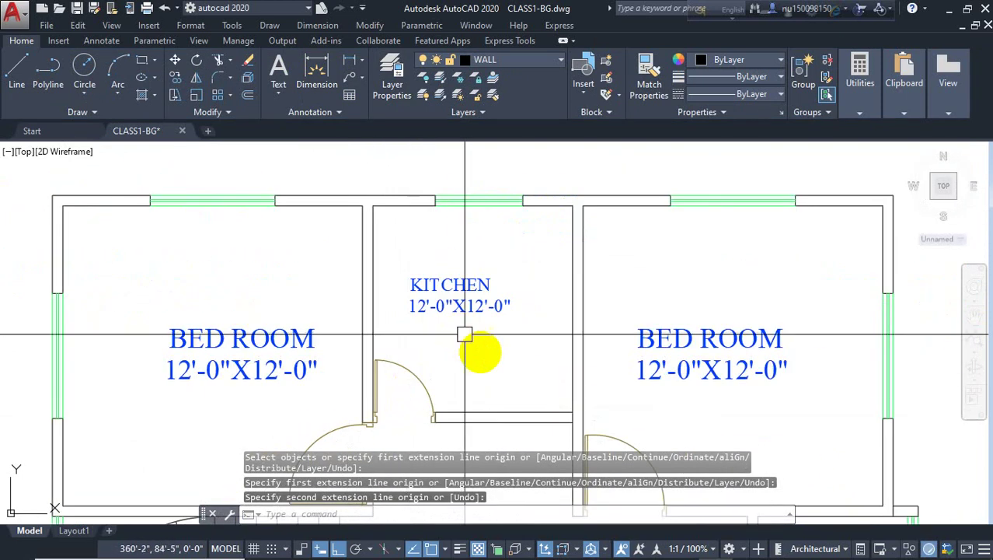
- Set the kitchen label's size to 8'-0"X8'-0" and center both text lines
mouse_move(480, 353)
middle_down()
mouse_move(479, 319)
mouse_move(473, 340)
middle_up()
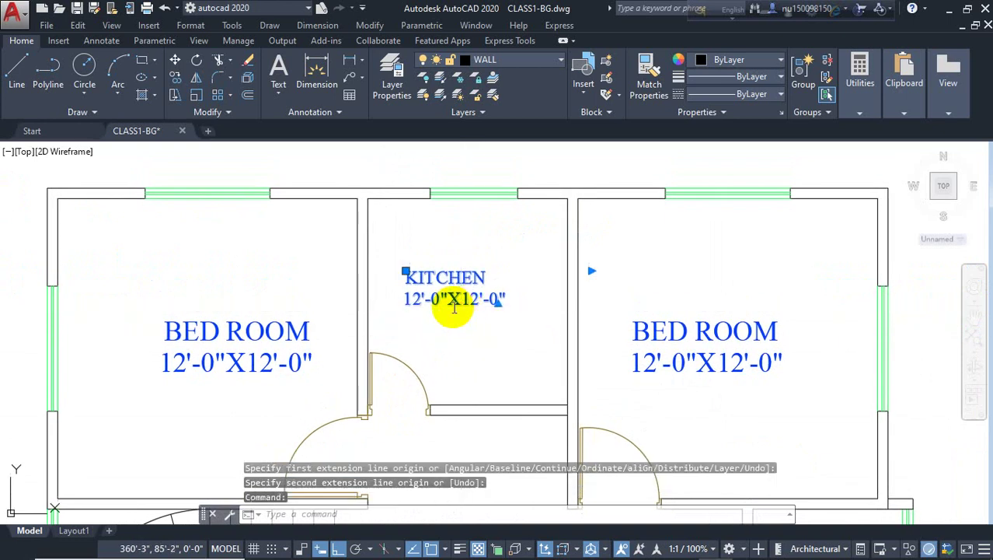
double_click(454, 306)
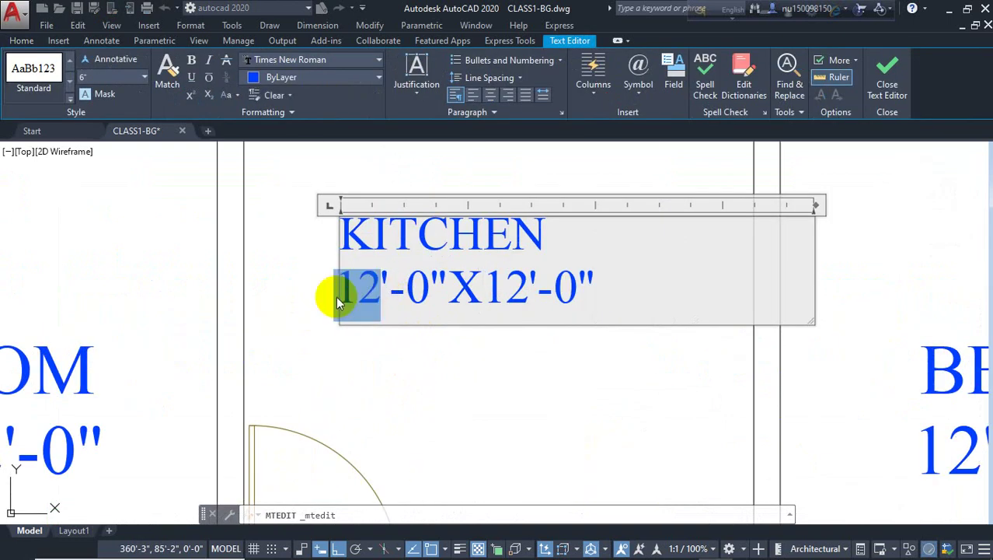
text(8)
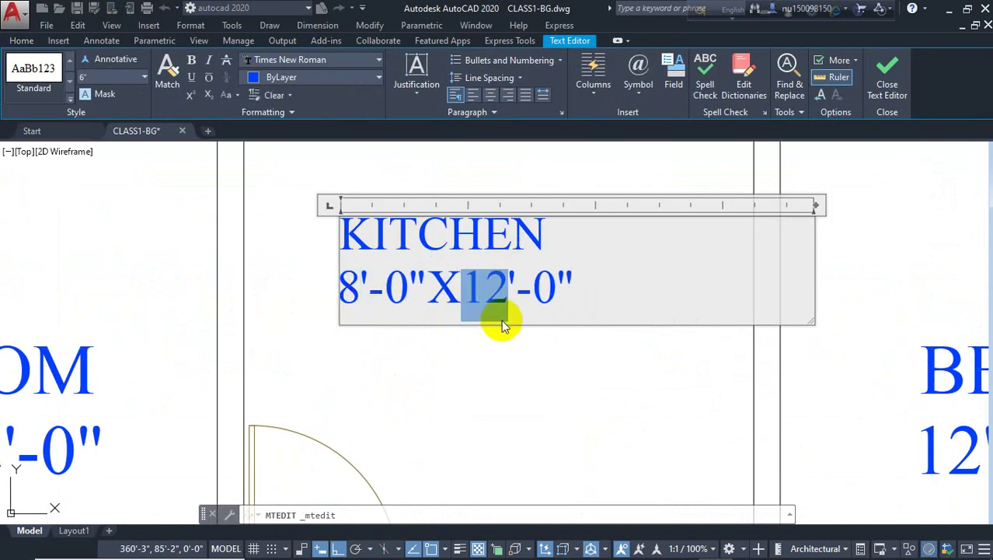
text(8)
key(ctrl+a)
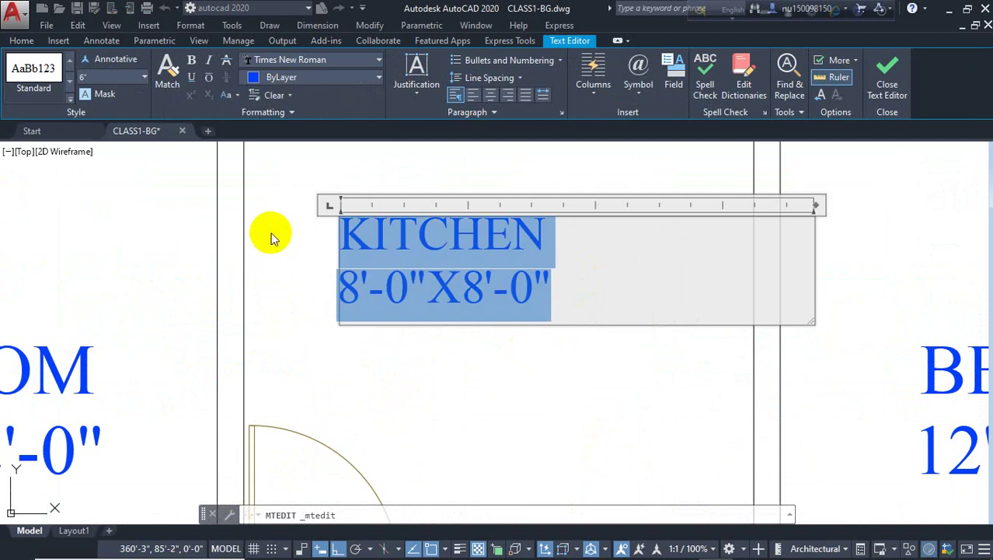
click(491, 95)
click(450, 348)
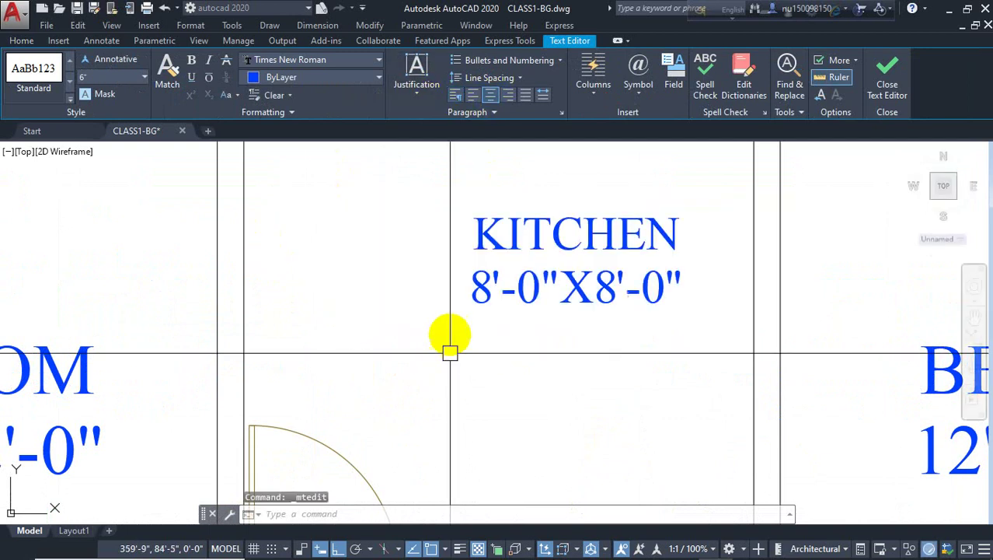
- Move the kitchen label back to the middle of the room between the side walls
scroll(496, 326, down, 4)
drag(467, 321, 459, 332)
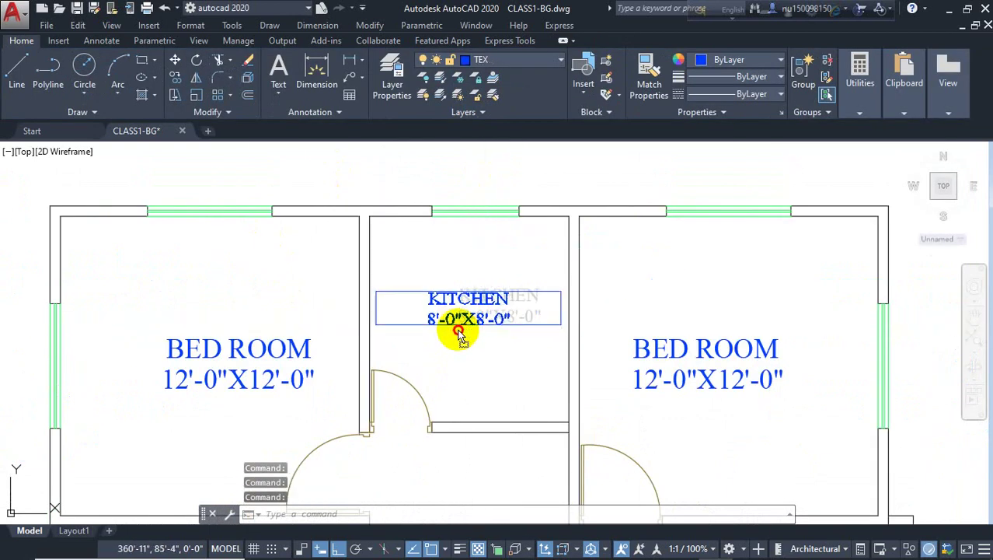
click(463, 321)
key(Escape)
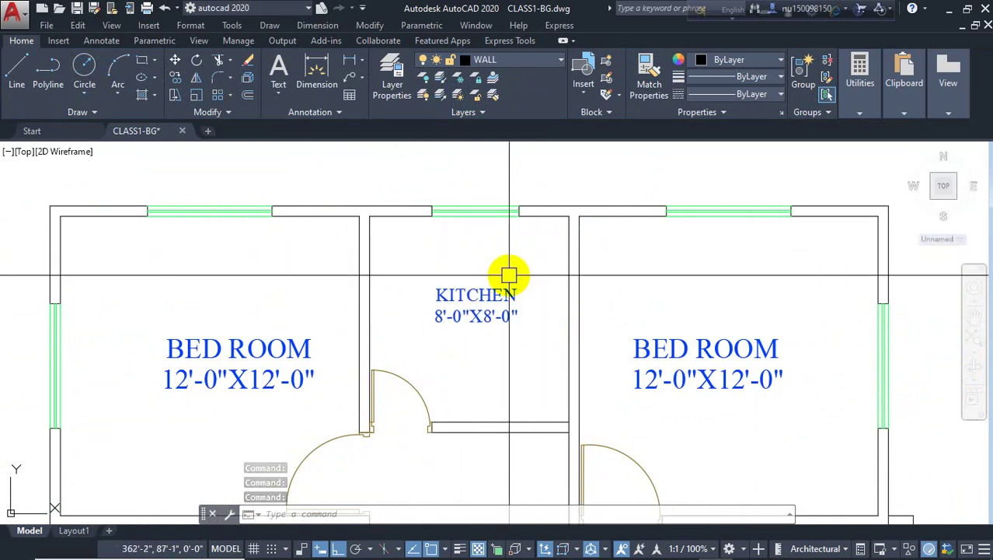
- Try offsetting the kitchen's upper inner wall line 22" into the room, and erase the copy
key(Return)
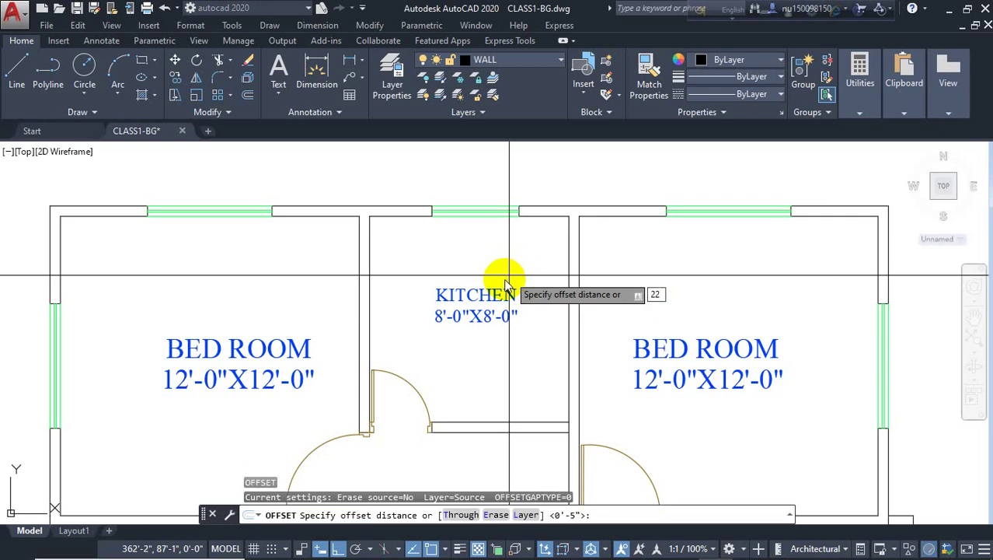
key(Return)
click(539, 216)
click(523, 249)
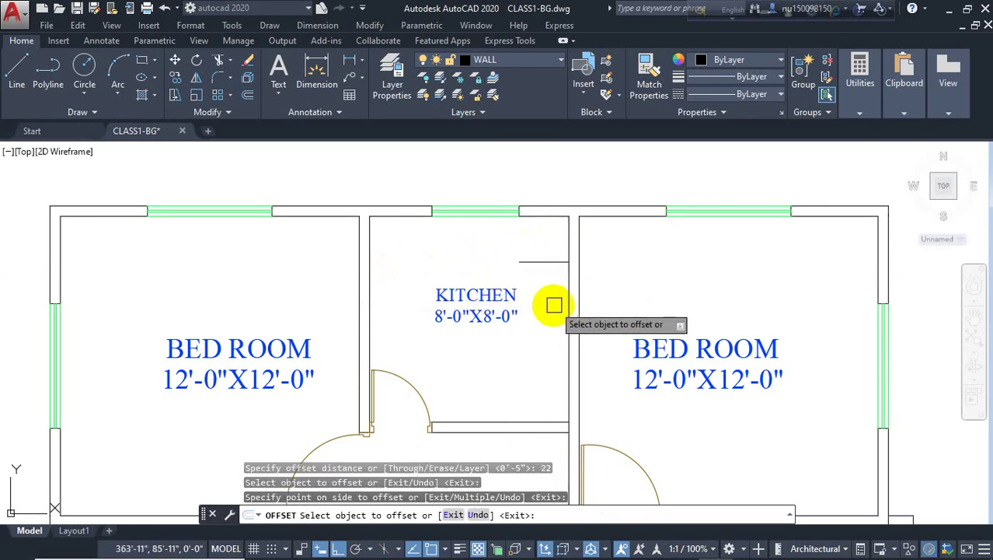
key(Escape)
click(529, 261)
key(Delete)
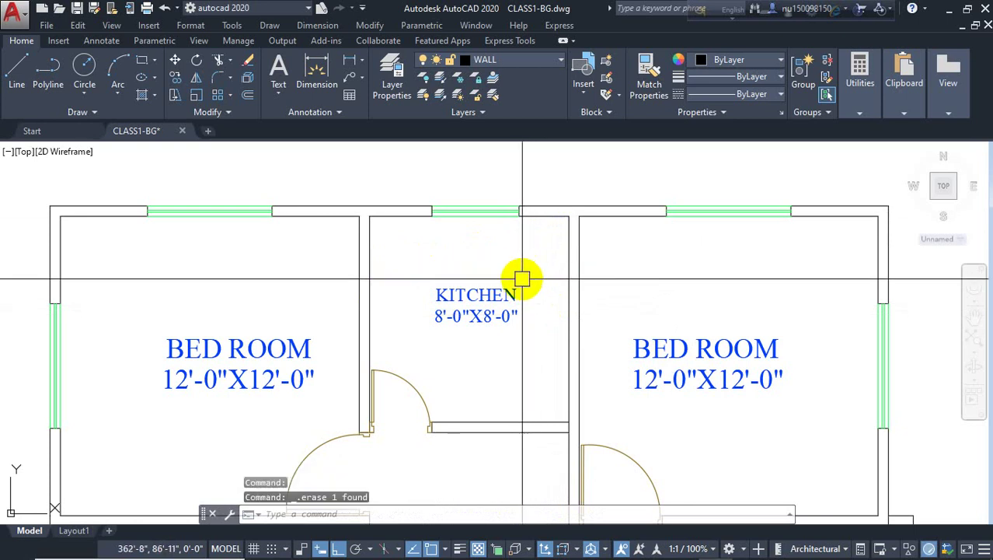
- Offset the kitchen's upper inner wall line beside the window 20" down into the room
text(o)
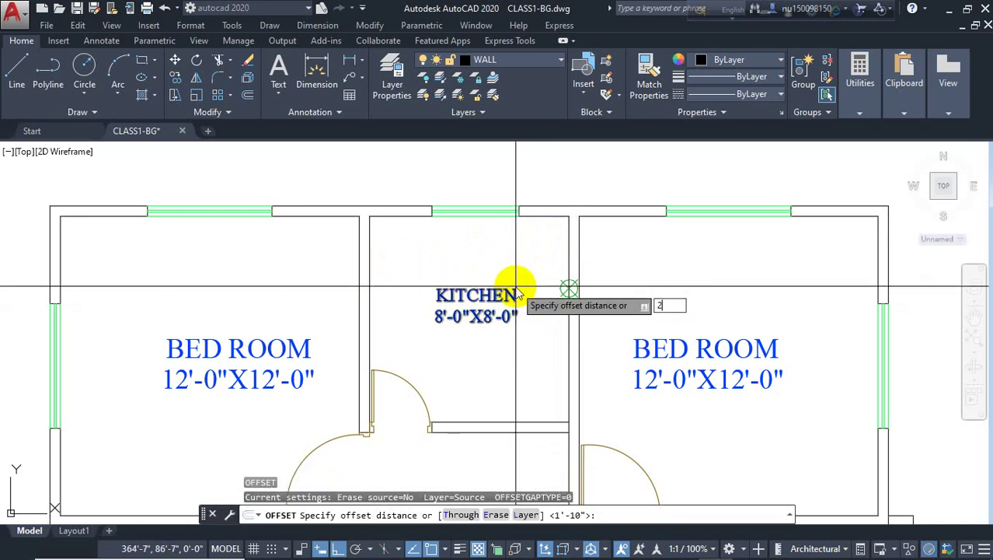
key(Return)
click(537, 221)
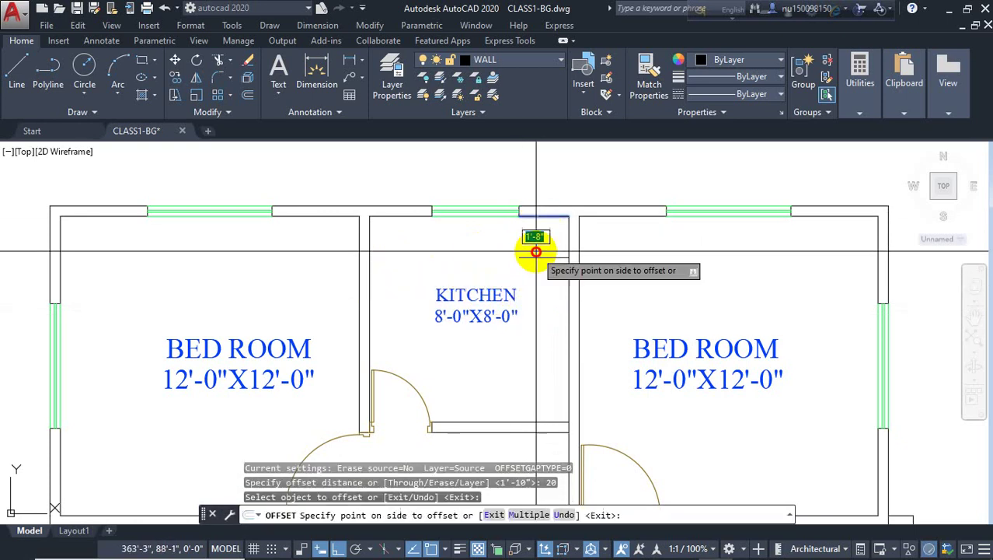
click(513, 315)
key(Return)
- Offset the kitchen's right inner wall line 22" into the room for the side counter edge
key(Return)
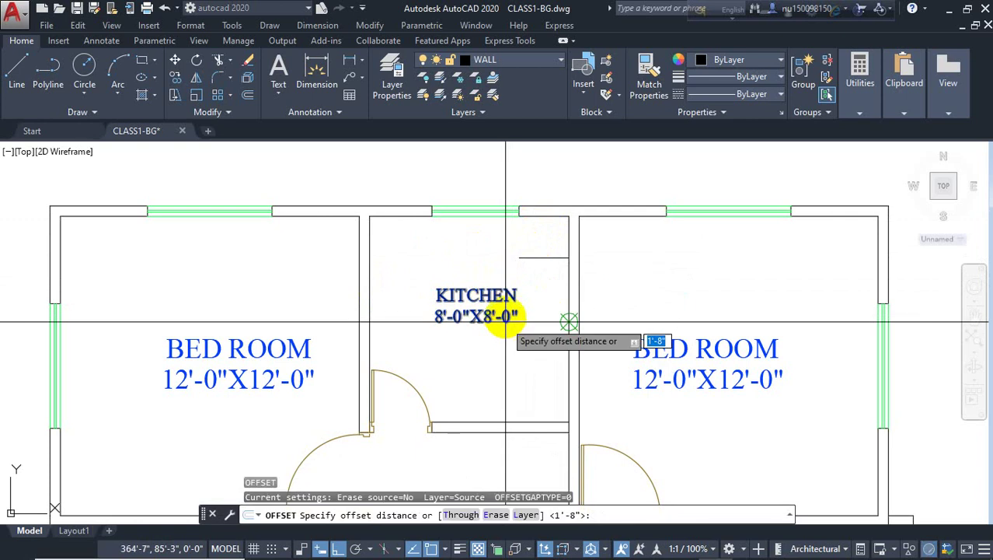
key(Return)
click(564, 352)
click(521, 362)
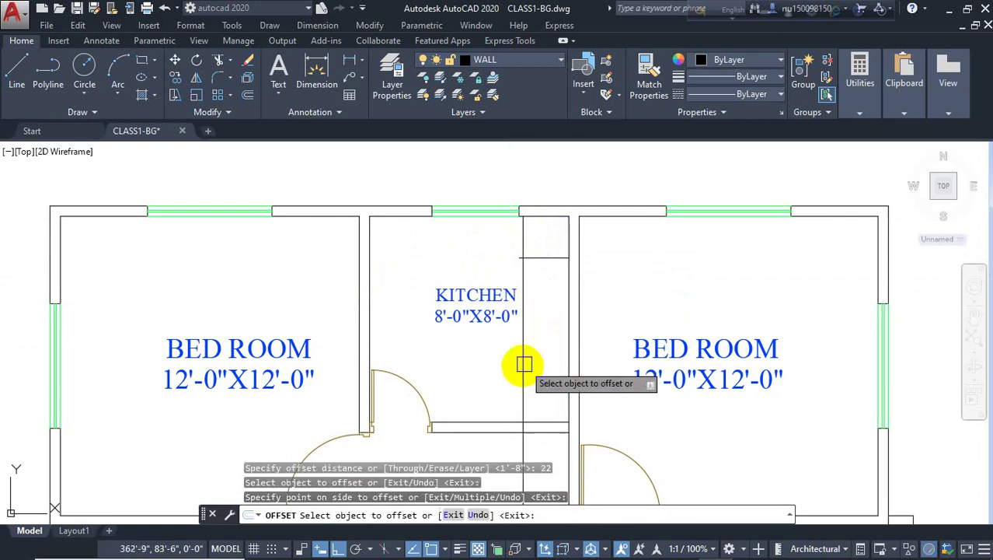
key(Escape)
- Shorten the vertical counter line so its lower end meets the upper face of the kitchen's lower wall
scroll(536, 335, down, 3)
click(526, 402)
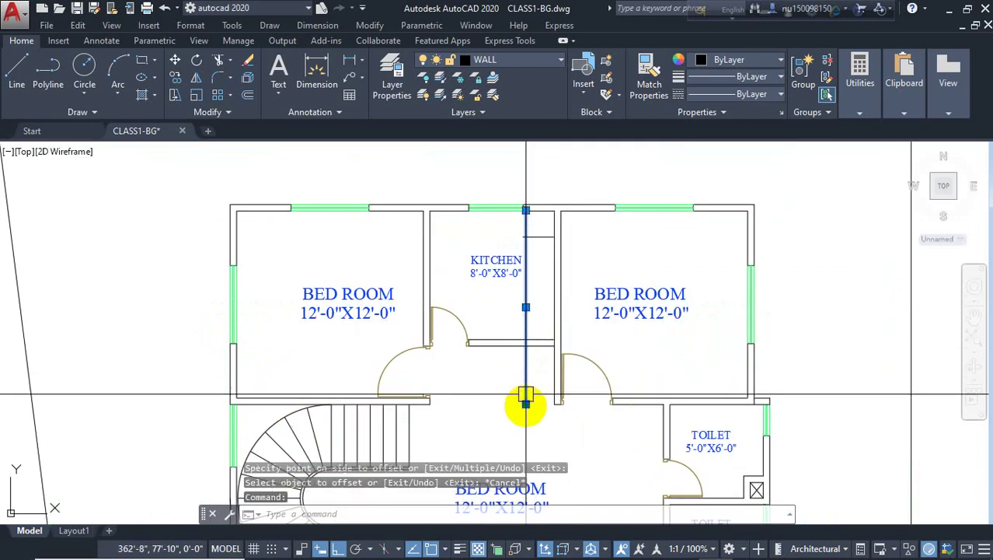
click(526, 402)
scroll(529, 347, up, 4)
click(529, 334)
scroll(472, 373, down, 3)
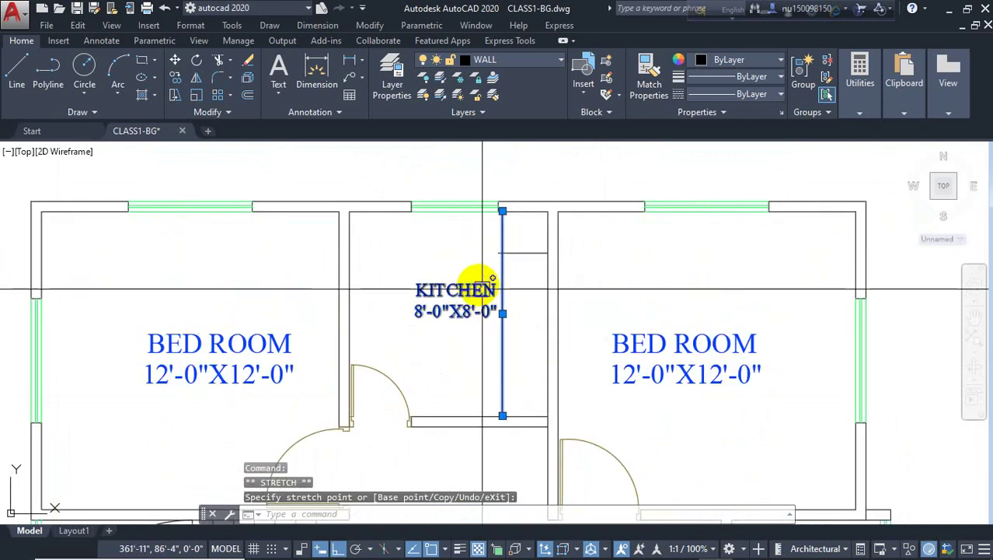
key(Escape)
key(Escape)
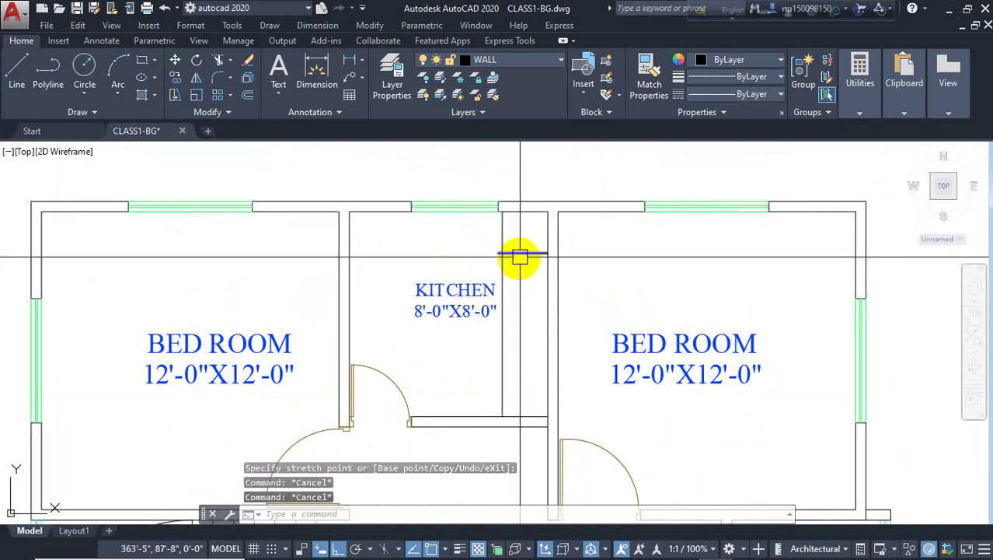
- Extend the short horizontal counter line across the kitchen to its left wall
text(EX)
key(Return)
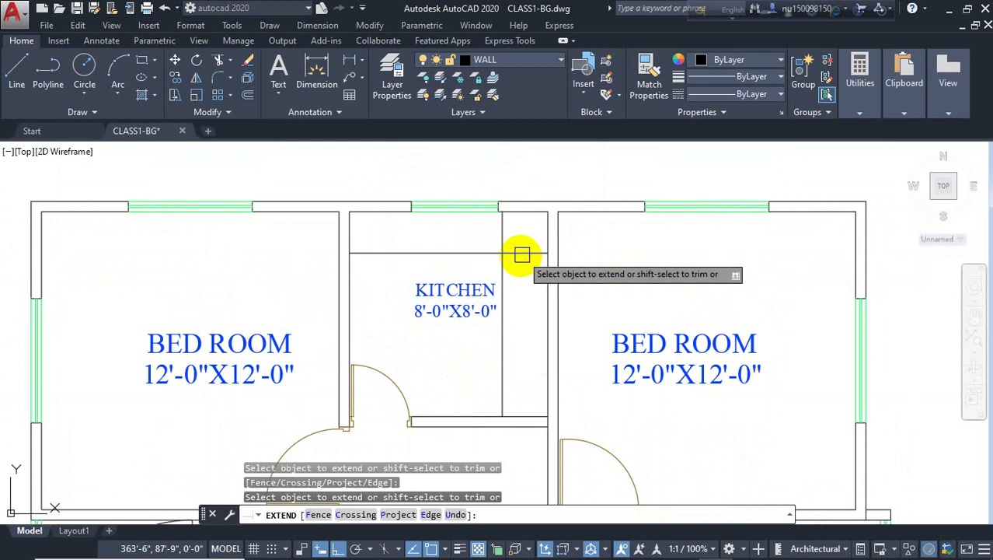
click(502, 239)
key(Escape)
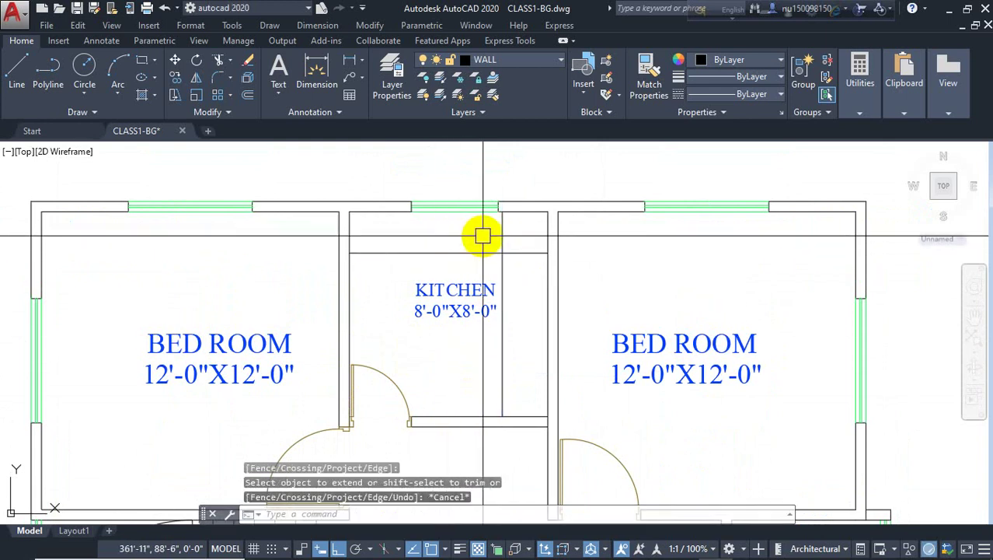
- Trim both kitchen counter lines beyond their crossing to form an L-shaped counter edge
text(TR)
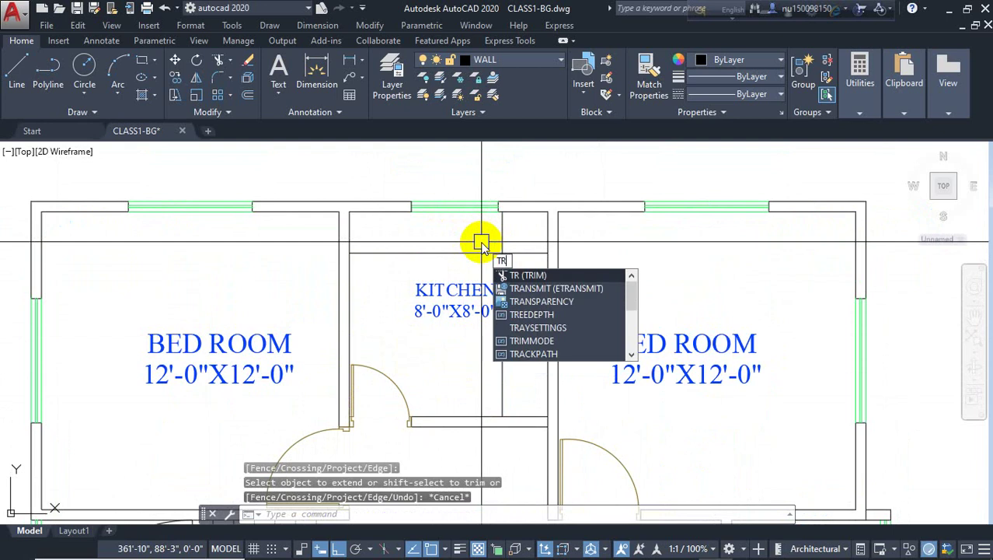
key(Return)
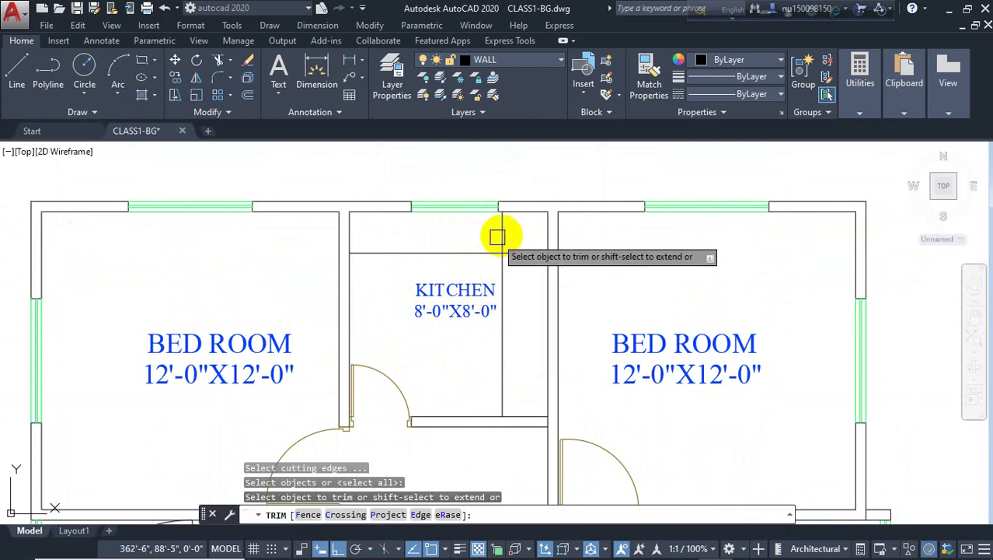
click(502, 239)
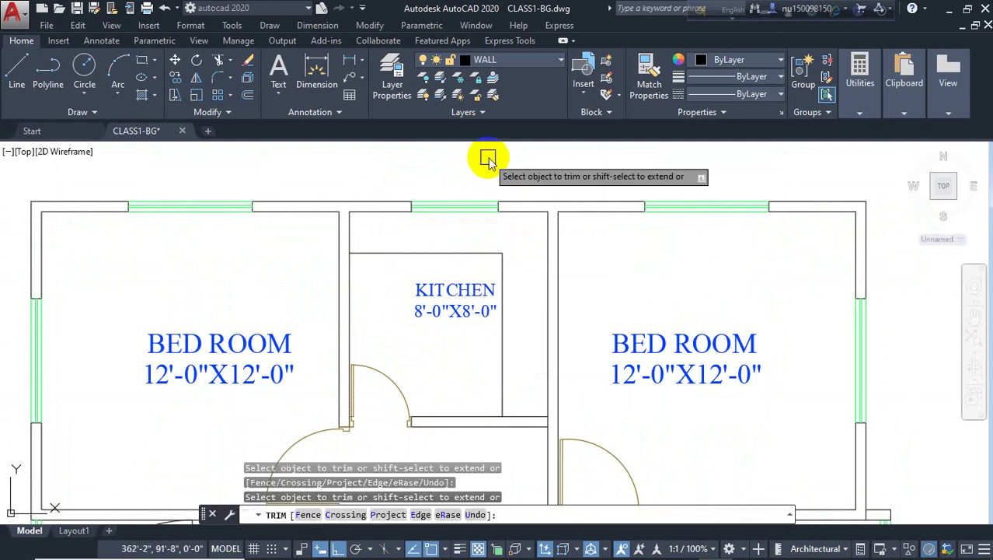
right_click(454, 153)
click(467, 162)
- Shift the kitchen label slightly left and down to center it in the space inside the counter
click(431, 310)
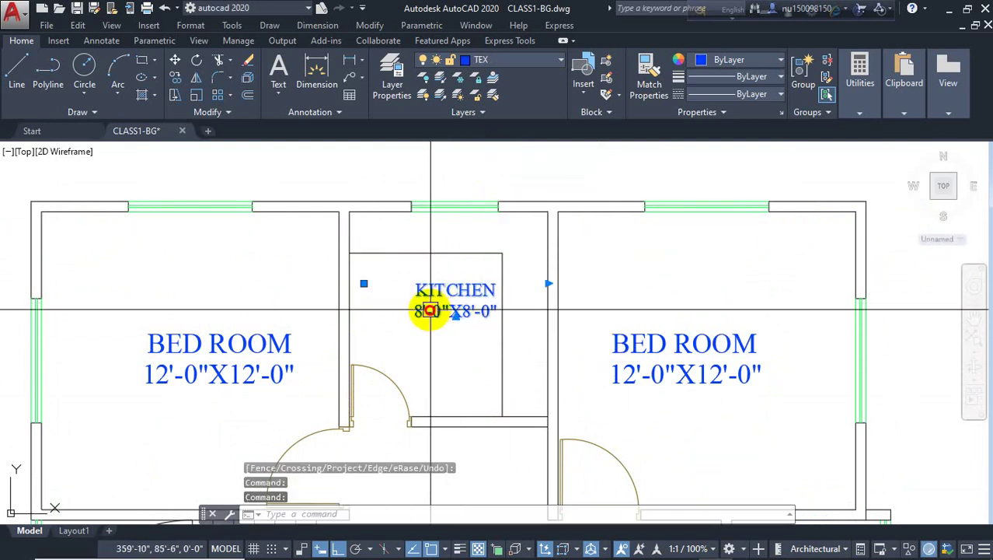
drag(432, 310, 421, 321)
click(420, 327)
key(Escape)
scroll(443, 304, down, 4)
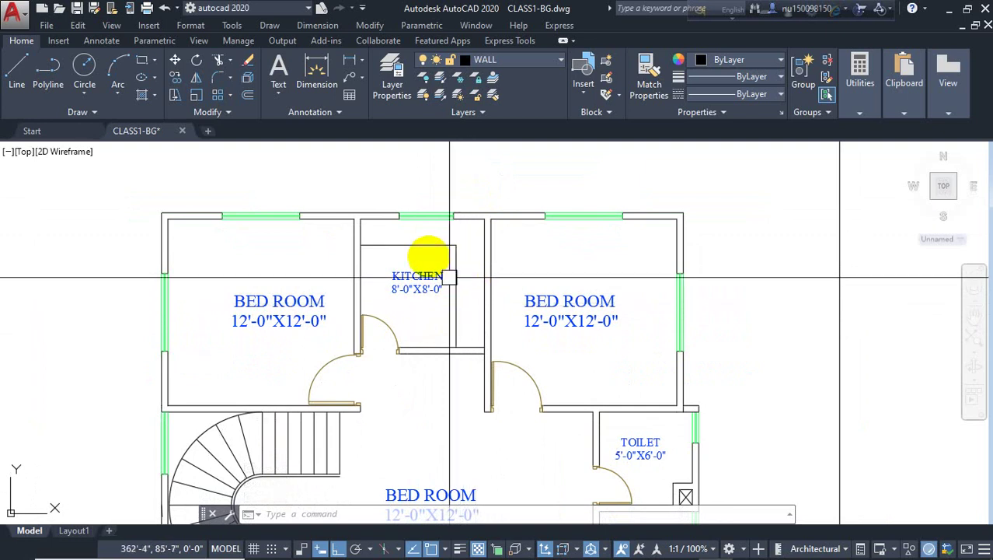
scroll(412, 231, up, 2)
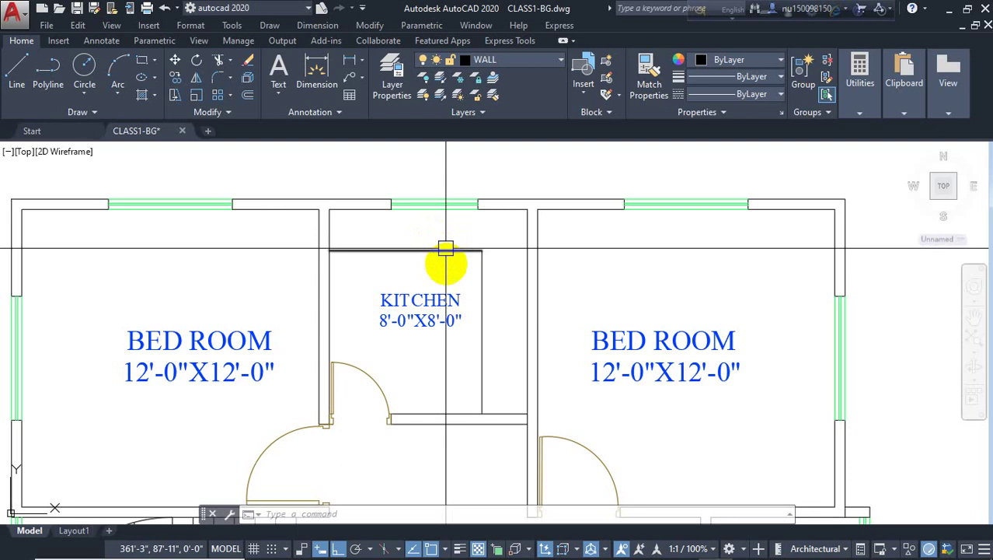
scroll(446, 251, down, 2)
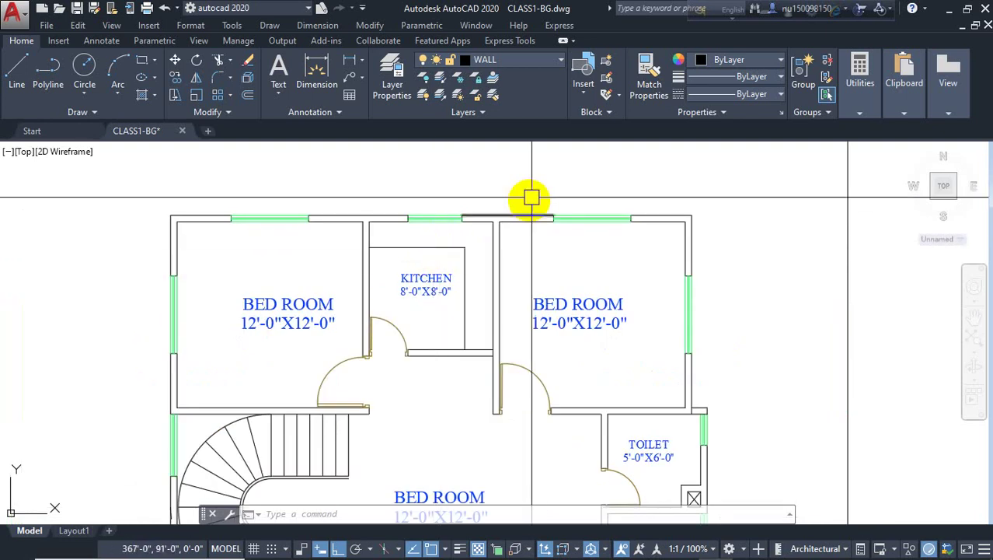
- Rename the upper toilet's label as A.TOILET, keeping its size text
scroll(373, 233, down, 2)
middle_drag(392, 351, 408, 274)
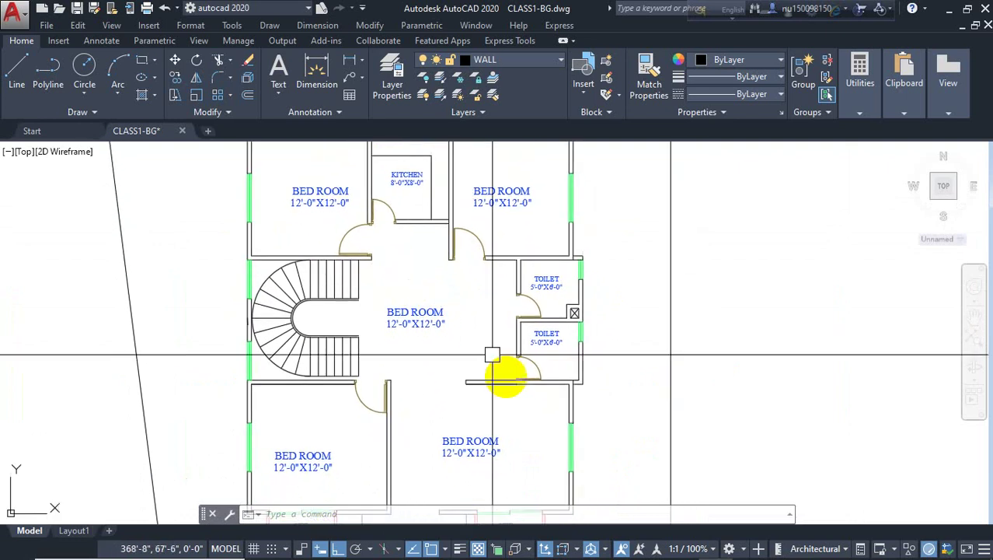
scroll(520, 330, up, 3)
scroll(506, 420, down, 5)
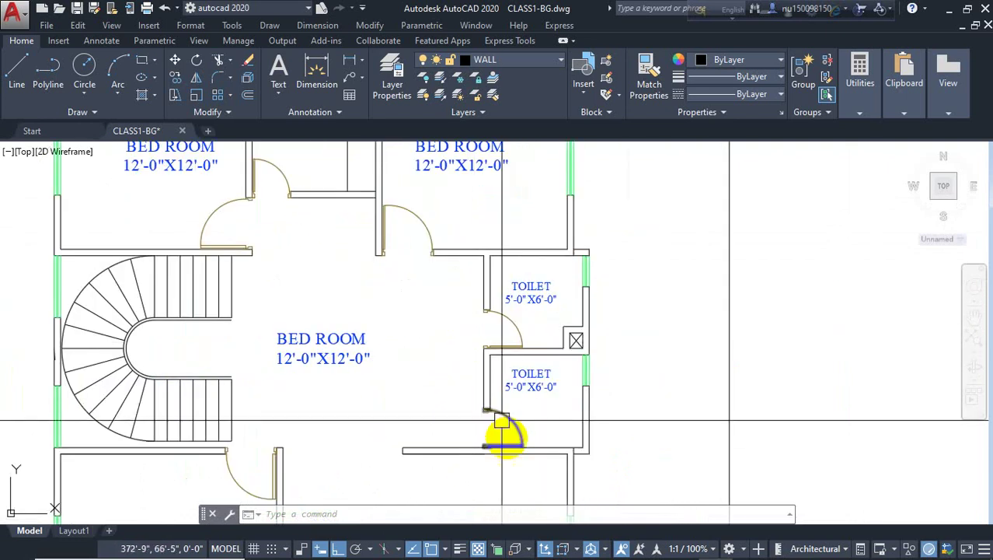
scroll(520, 350, up, 4)
scroll(519, 384, down, 3)
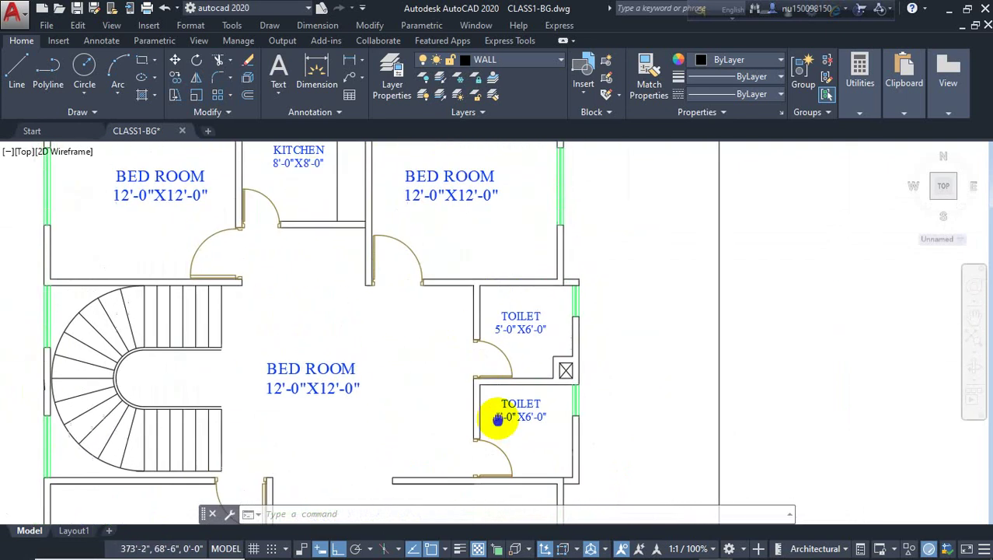
scroll(515, 303, up, 4)
click(565, 274)
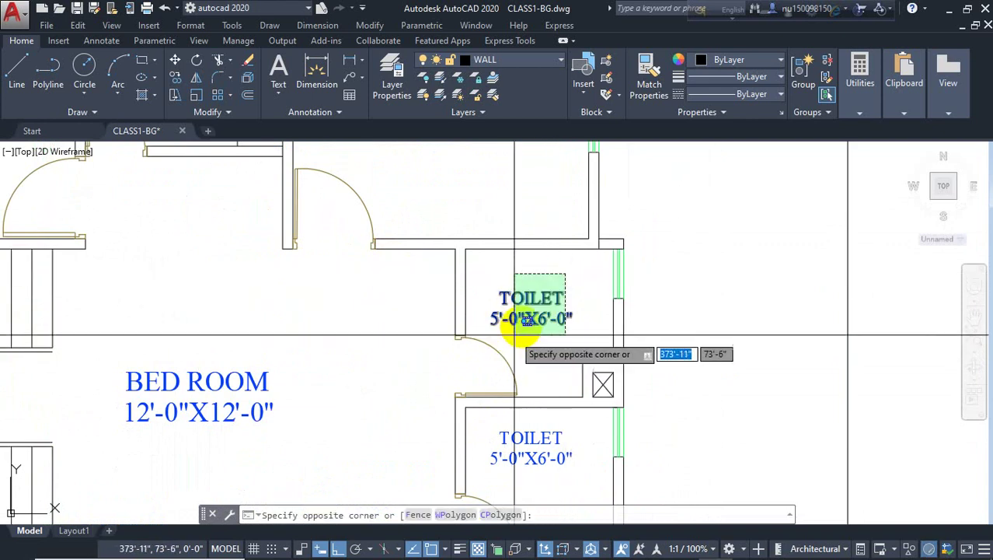
click(517, 329)
double_click(506, 297)
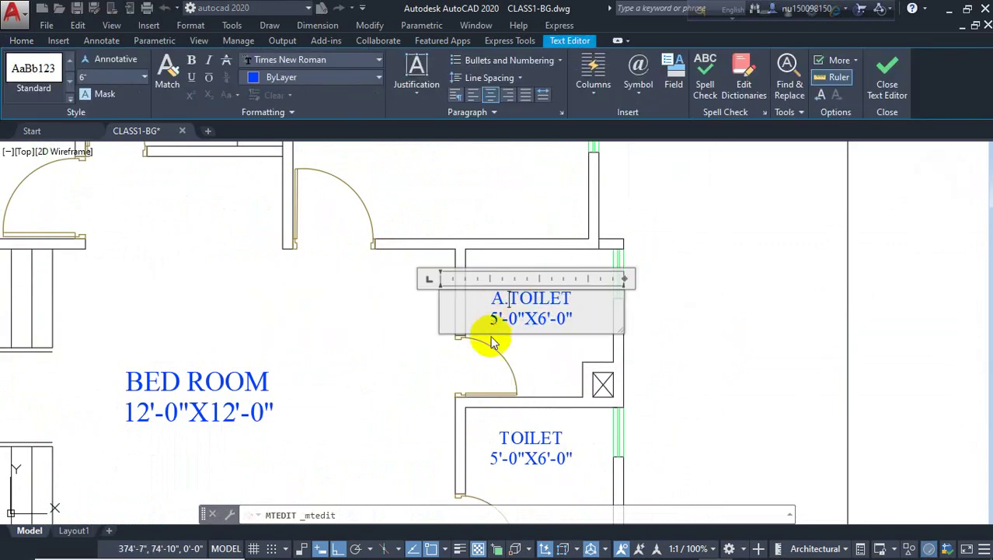
click(491, 343)
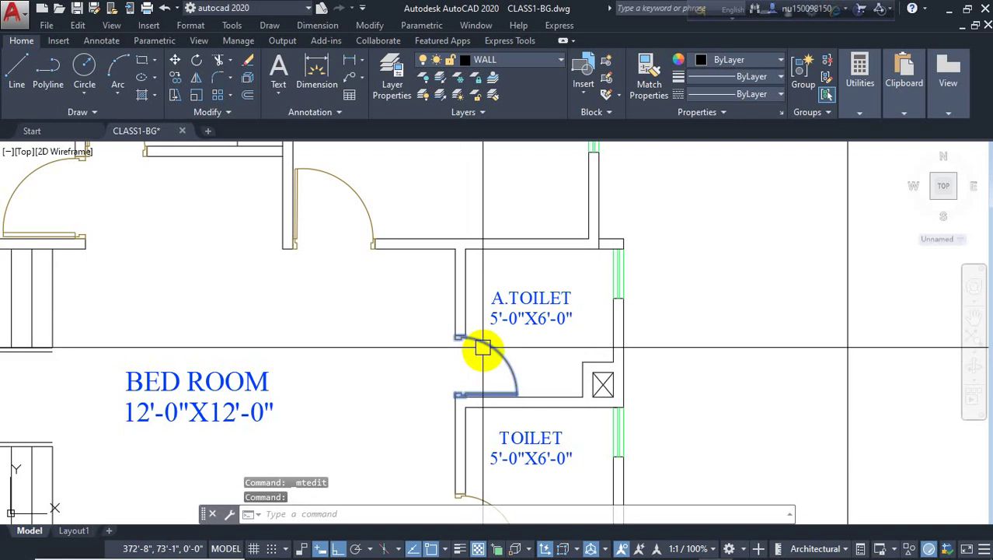
- Delete the A.TOILET door and the leftover wall end line at its opening
key(Delete)
scroll(470, 342, up, 2)
click(454, 337)
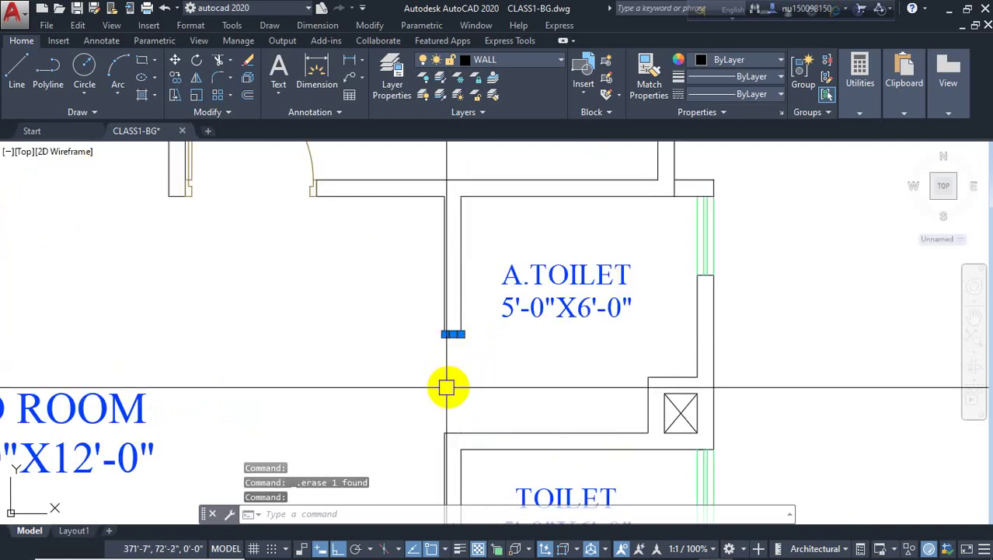
key(Delete)
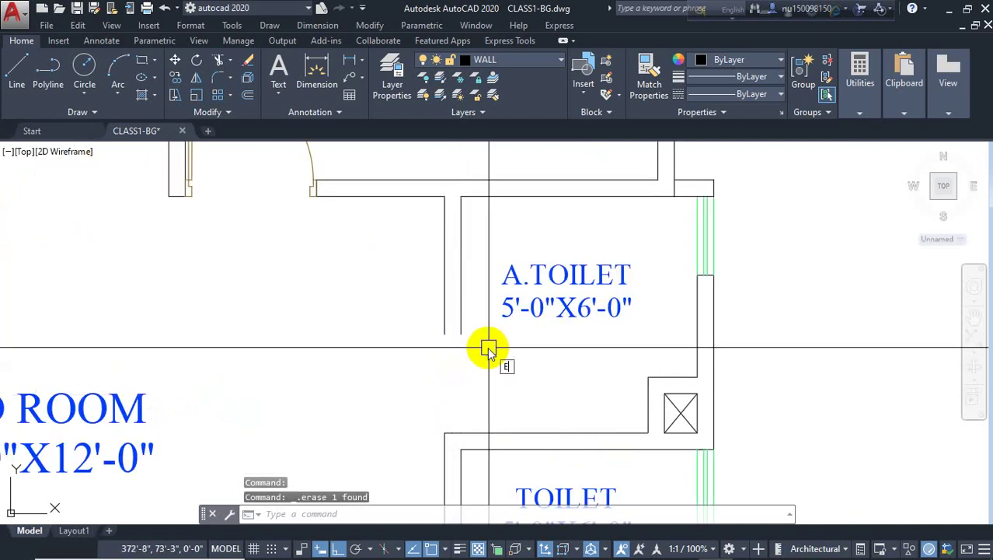
- Extend both wall lines down across the old A.TOILET door opening to close the wall
text(x)
key(Return)
key(Return)
click(489, 325)
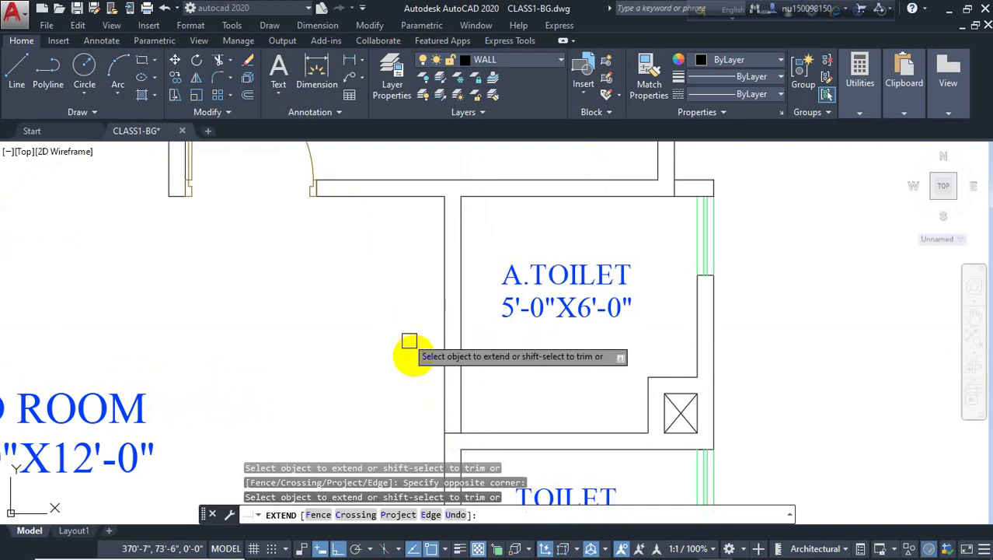
key(Escape)
- Draw a short vertical line from the A.TOILET's upper-left inner corner up past the wall above it
text(l)
key(Return)
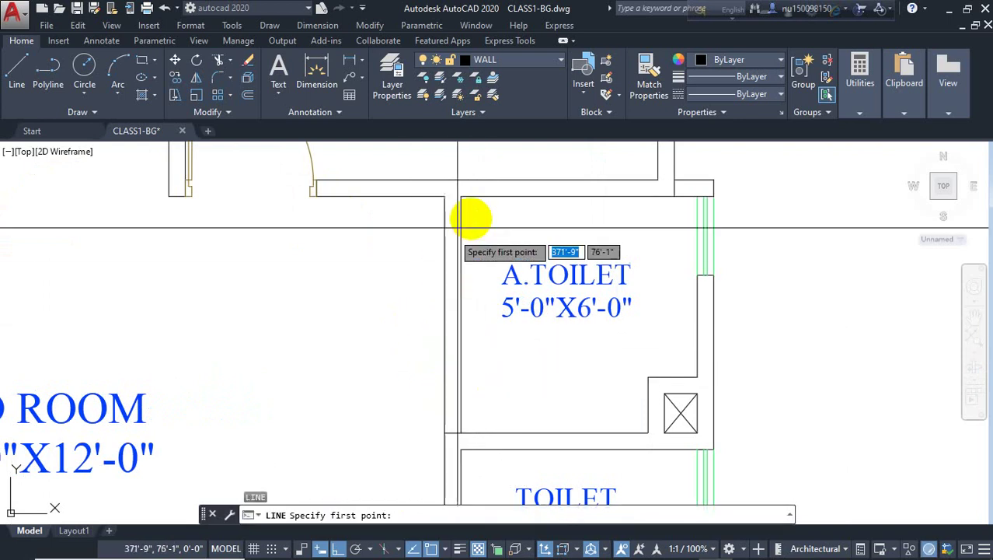
click(462, 195)
scroll(472, 233, up, 2)
click(494, 220)
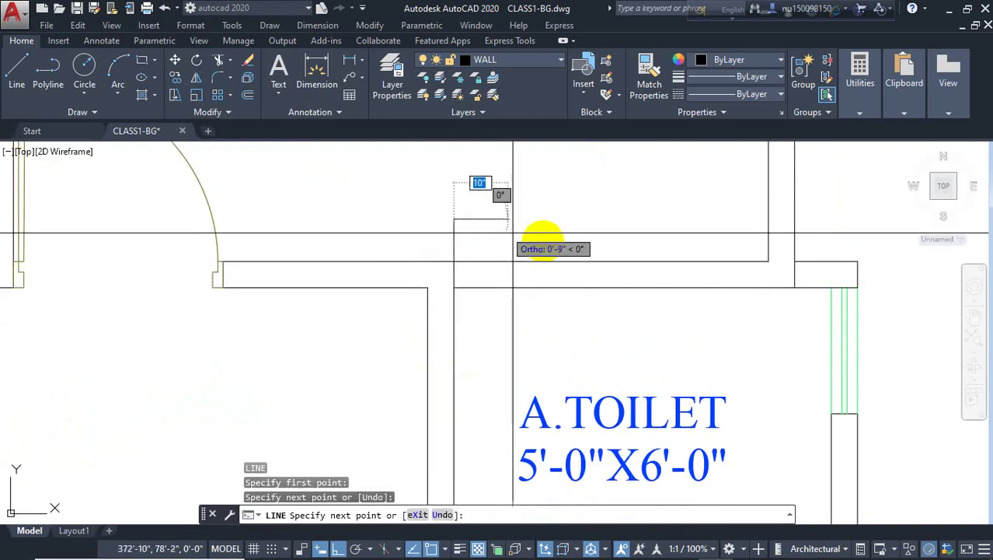
key(Escape)
key(Escape)
- Offset the short vertical line 30 inches to the right to mark the new door width
text(o)
key(Return)
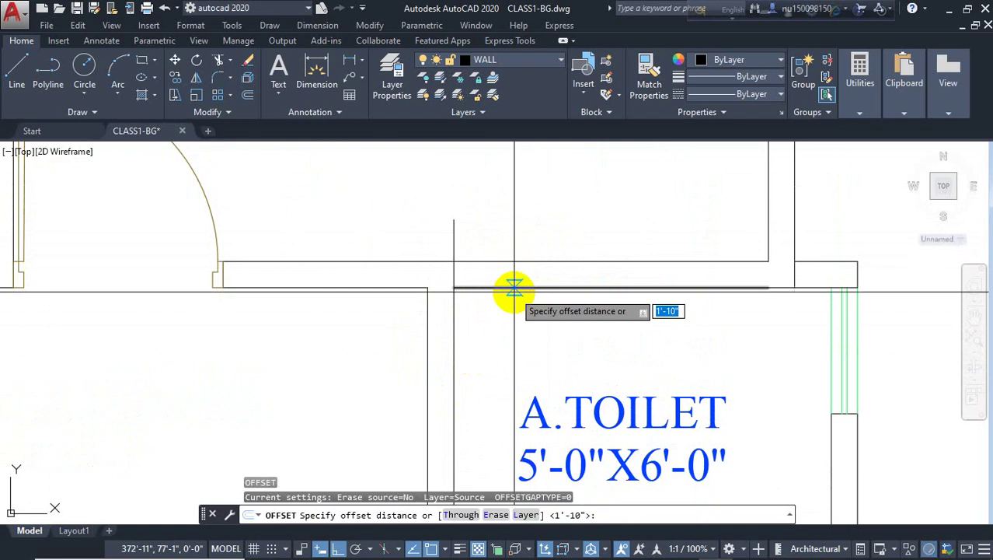
key(Return)
click(455, 228)
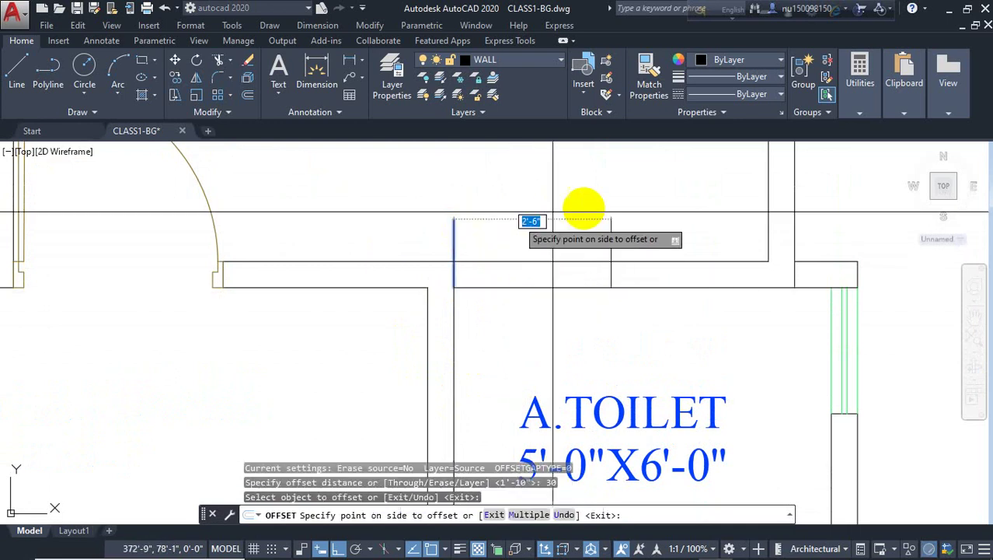
click(607, 211)
key(Escape)
- Trim the marker lines above the wall and the wall lines between them to open a doorway from the bedroom into A.TOILET
text(tr)
key(Return)
click(661, 196)
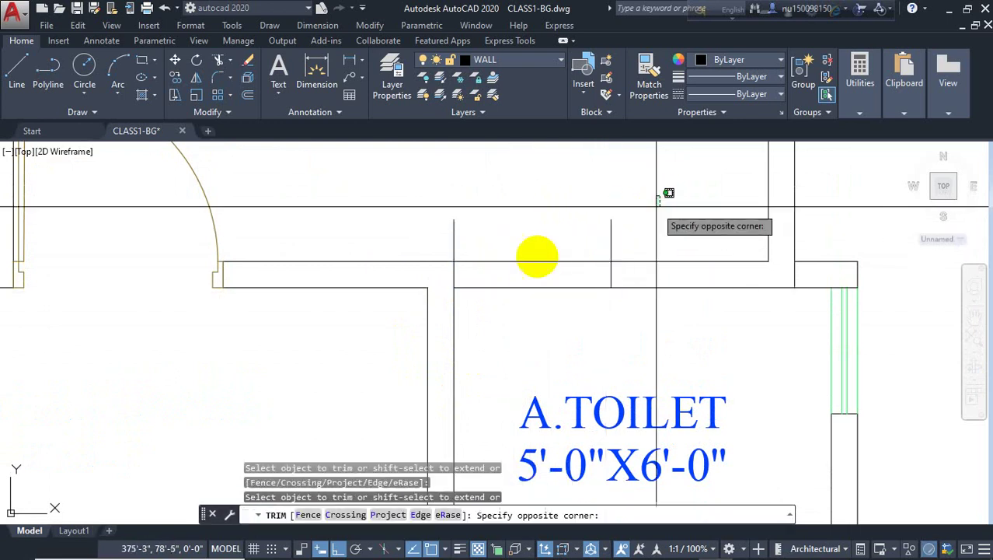
click(451, 224)
click(532, 203)
click(511, 312)
scroll(558, 253, down, 4)
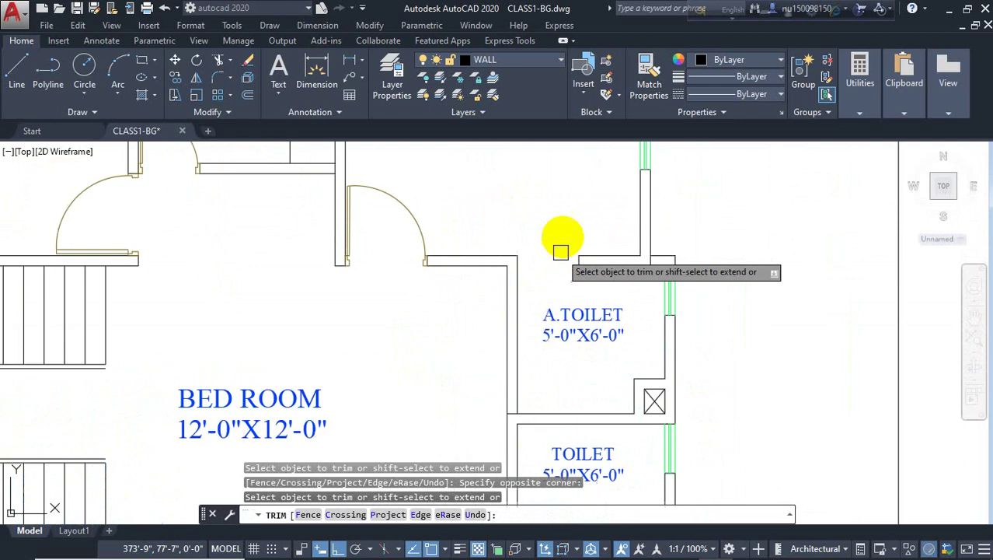
right_click(562, 231)
click(597, 239)
- Copy the lower toilet's door up to the new A.TOILET doorway
scroll(495, 310, down, 3)
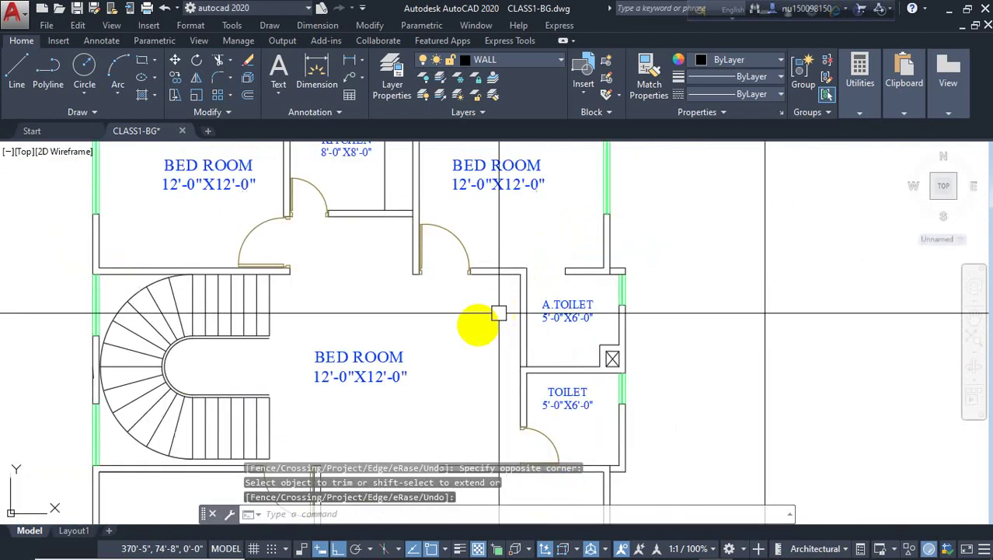
middle_drag(483, 325, 511, 349)
middle_drag(518, 386, 506, 315)
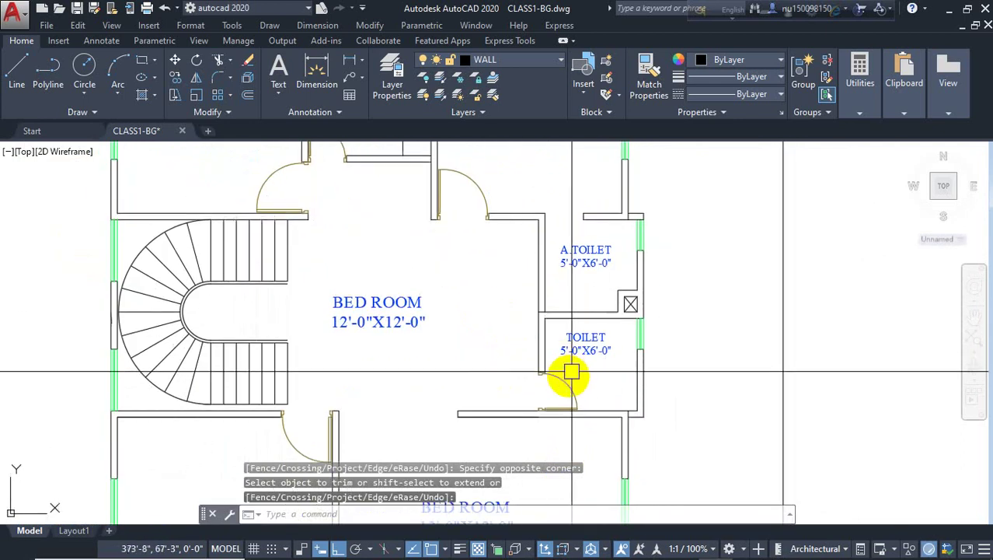
click(567, 378)
text(co)
key(Return)
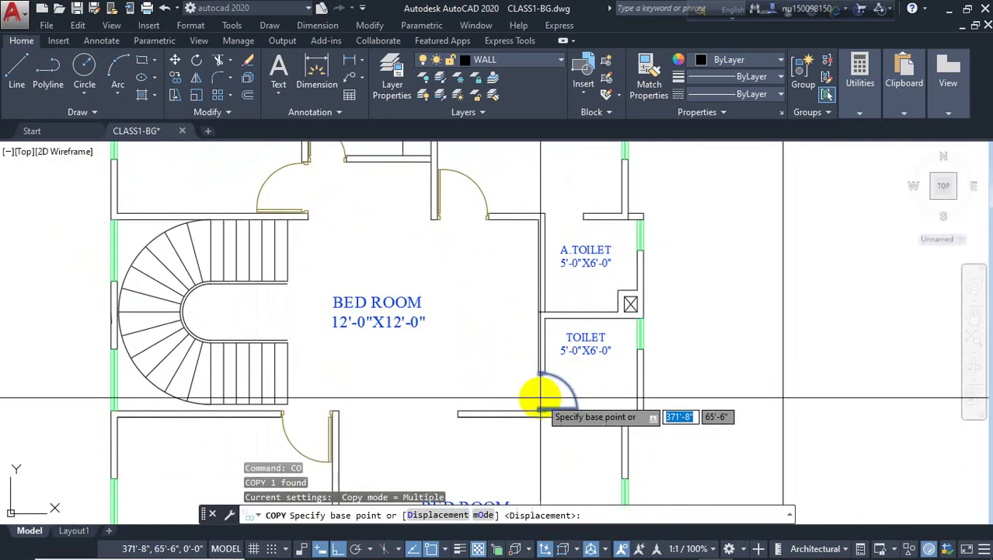
click(552, 394)
scroll(544, 203, up, 4)
key(Escape)
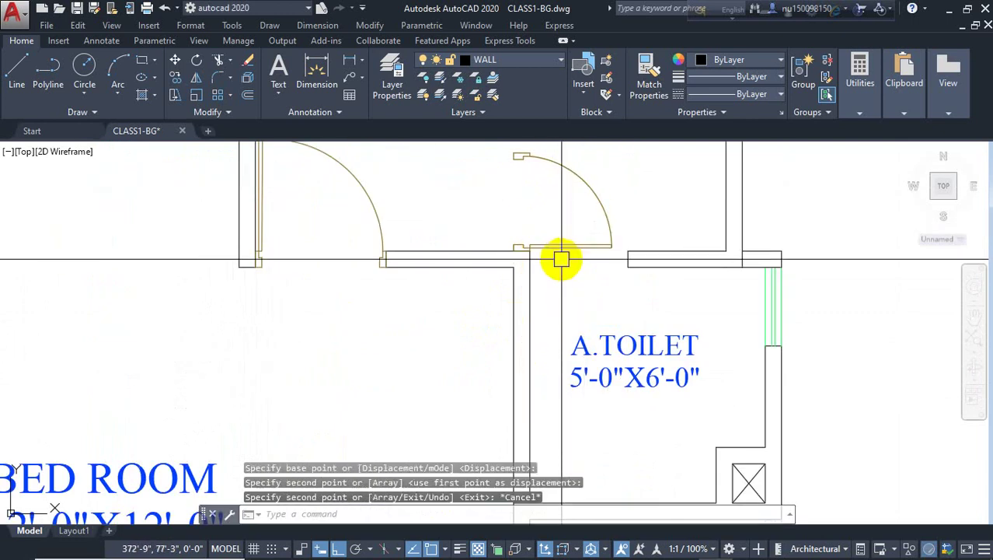
- Rotate the copied door 90 degrees counterclockwise
text(ro)
key(Return)
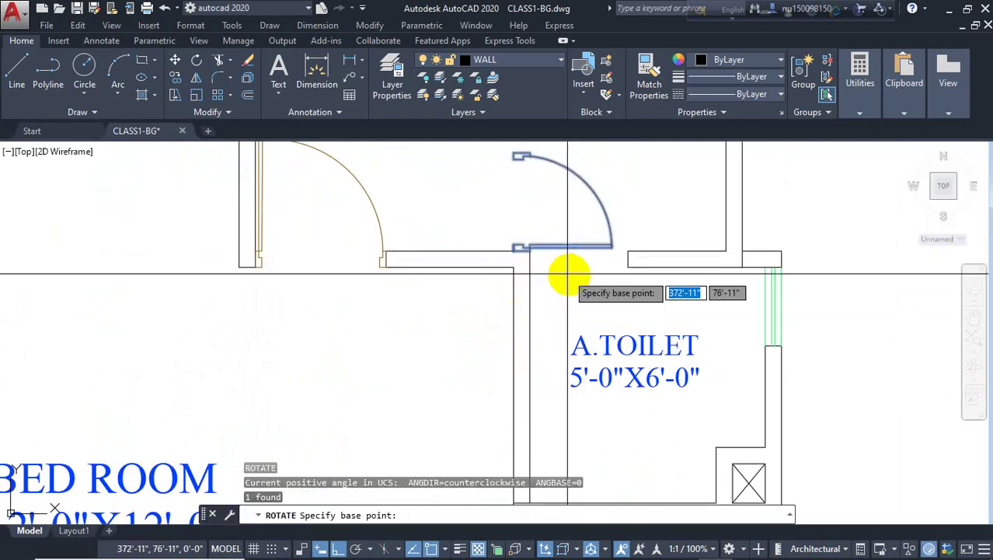
click(573, 272)
click(573, 251)
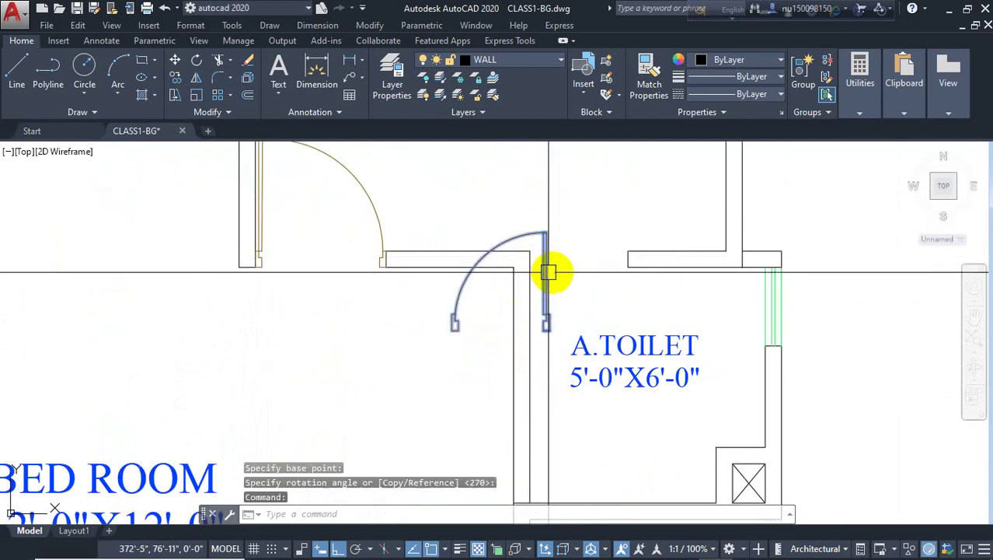
- Mirror the copied door across a vertical line to its right, erasing the source door
text(Mi)
key(Return)
click(573, 261)
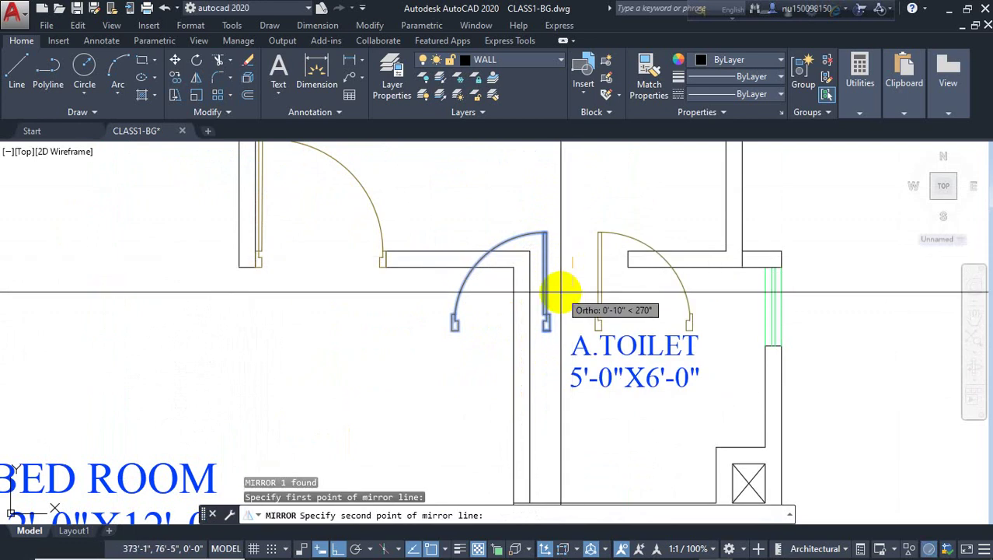
click(501, 406)
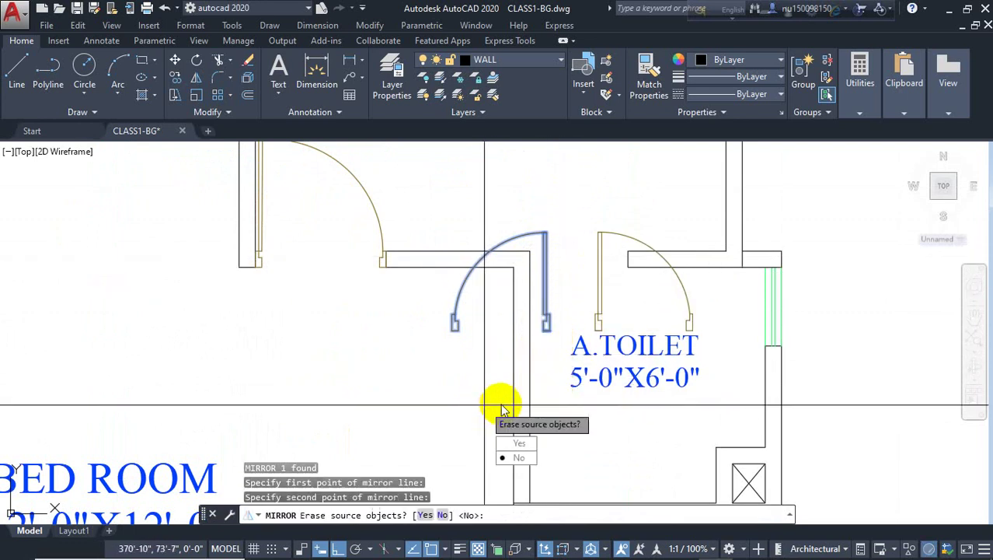
click(516, 443)
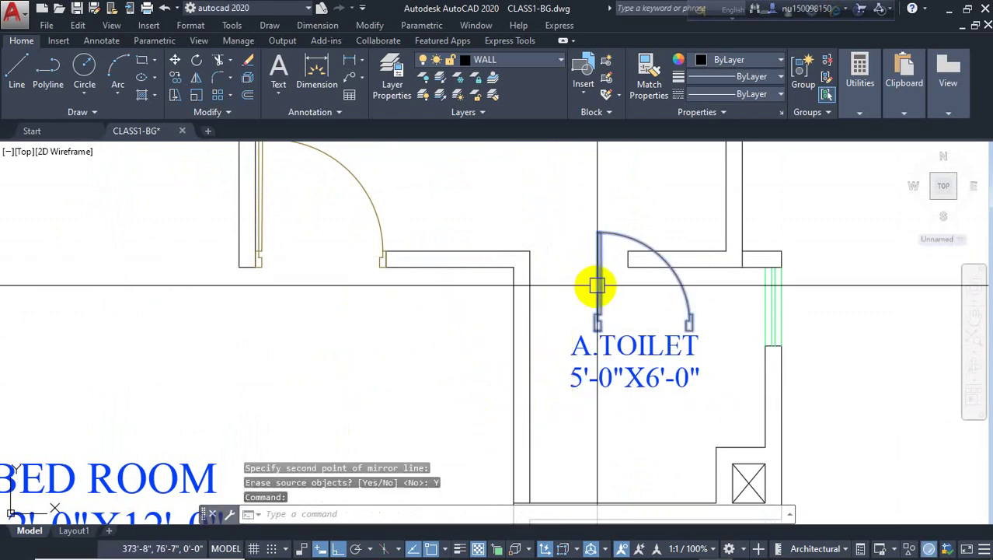
- Mirror the door across a horizontal line so it swings down into A.TOILET, erasing the source door
text(Mi)
key(Return)
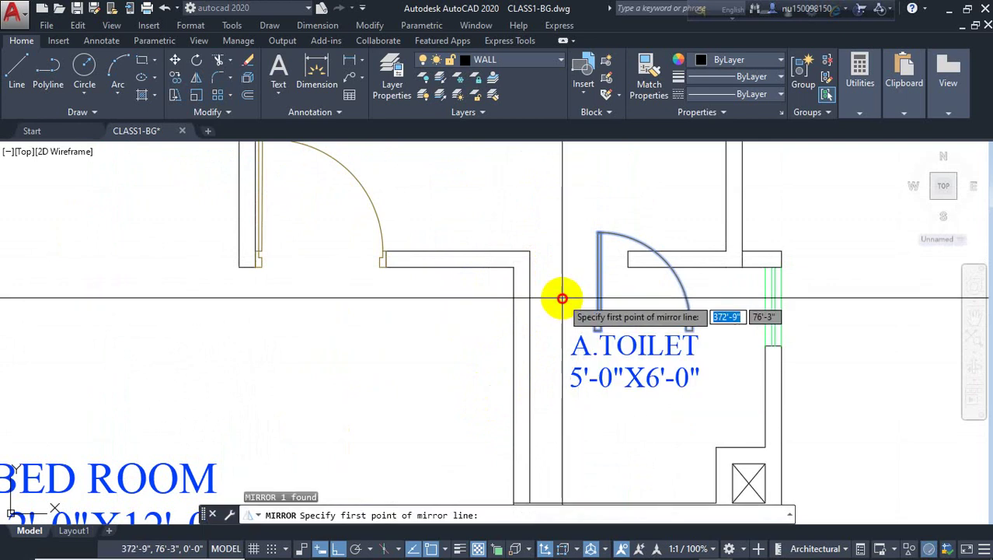
click(562, 295)
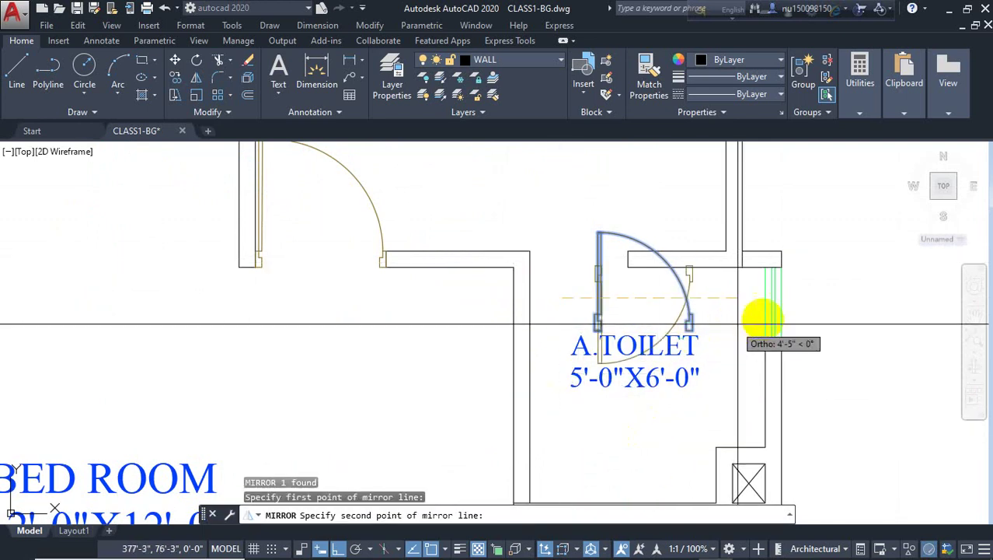
click(837, 315)
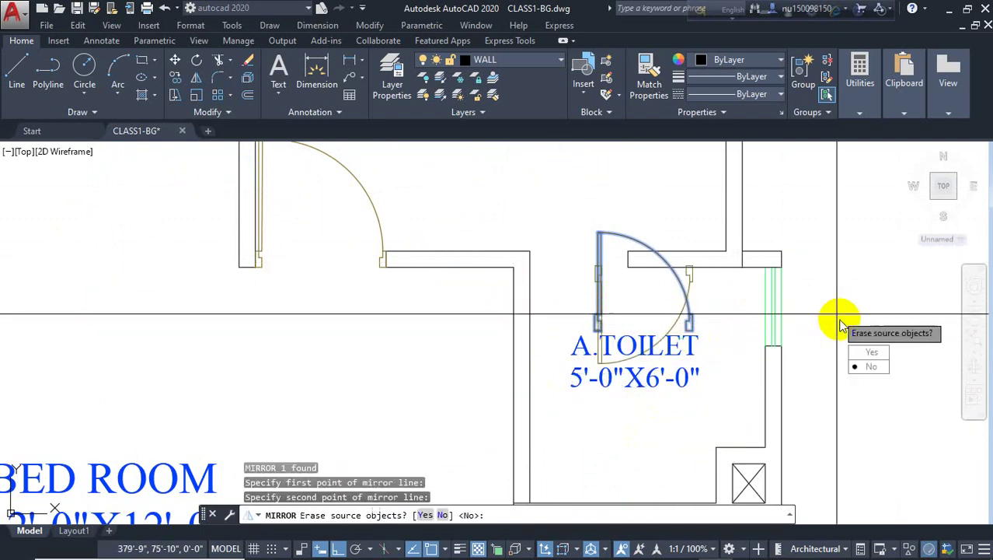
click(872, 355)
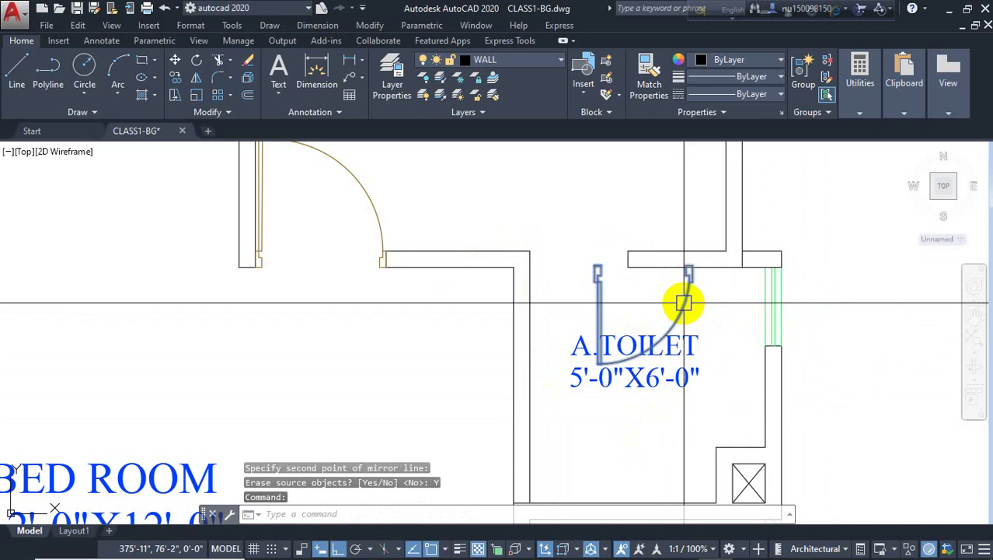
- Move the door into the new doorway, aligning its right jamb's upper corner with the right wall end
key(Return)
scroll(684, 301, up, 5)
click(671, 262)
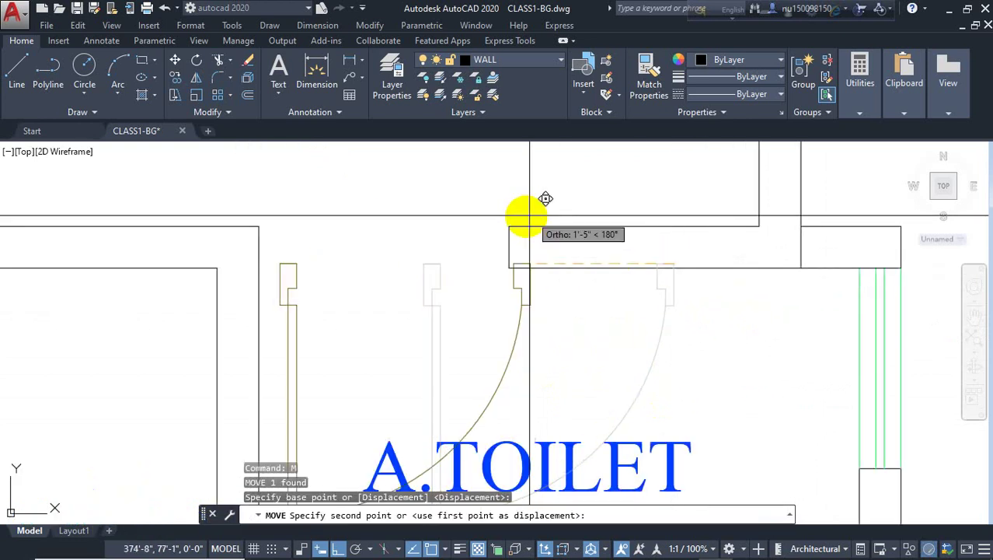
click(510, 226)
- Copy the TOILET door to the main entrance, placing its upper jamb corner at the end of the opening's left wall
scroll(537, 213, down, 10)
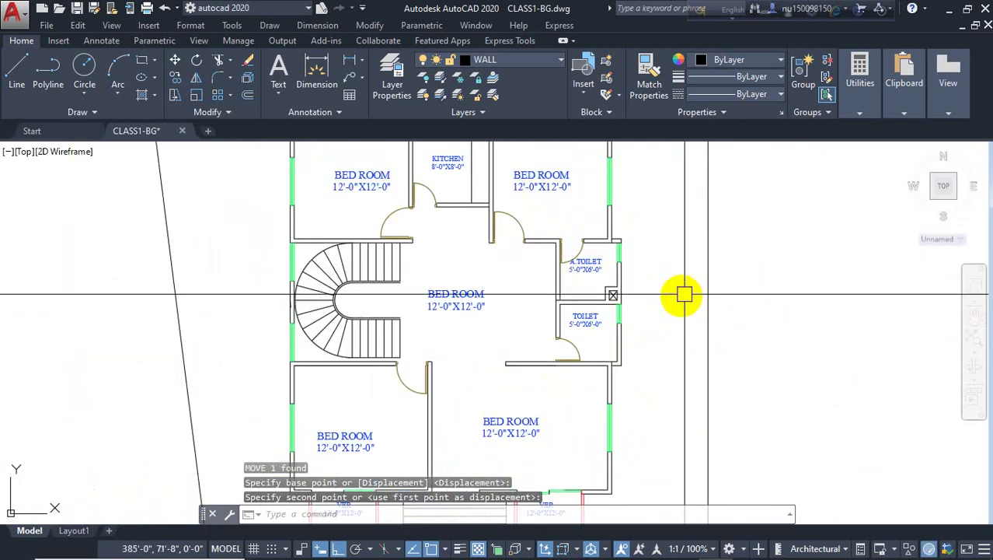
mouse_move(674, 295)
middle_down()
mouse_move(751, 294)
mouse_move(750, 207)
middle_up()
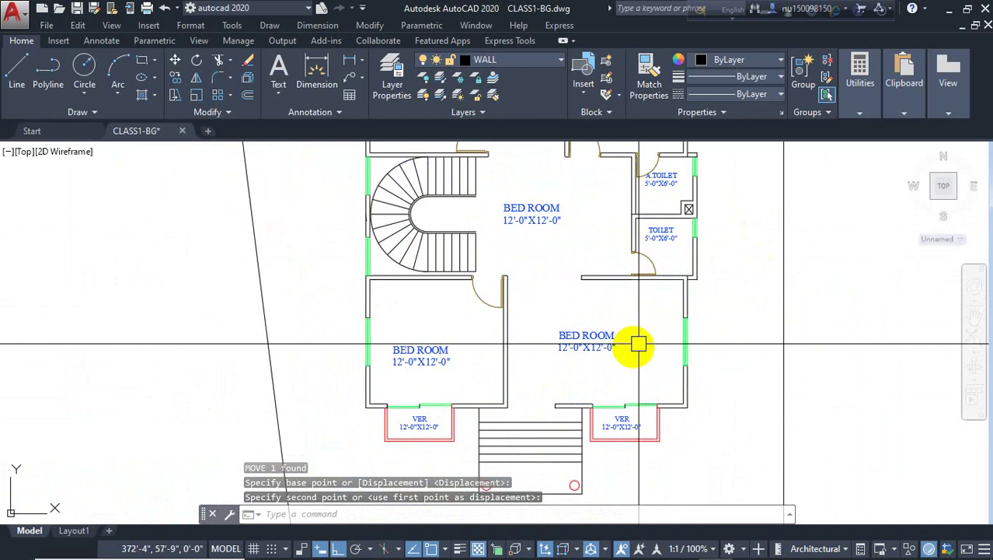
middle_drag(621, 356, 644, 277)
scroll(539, 340, up, 4)
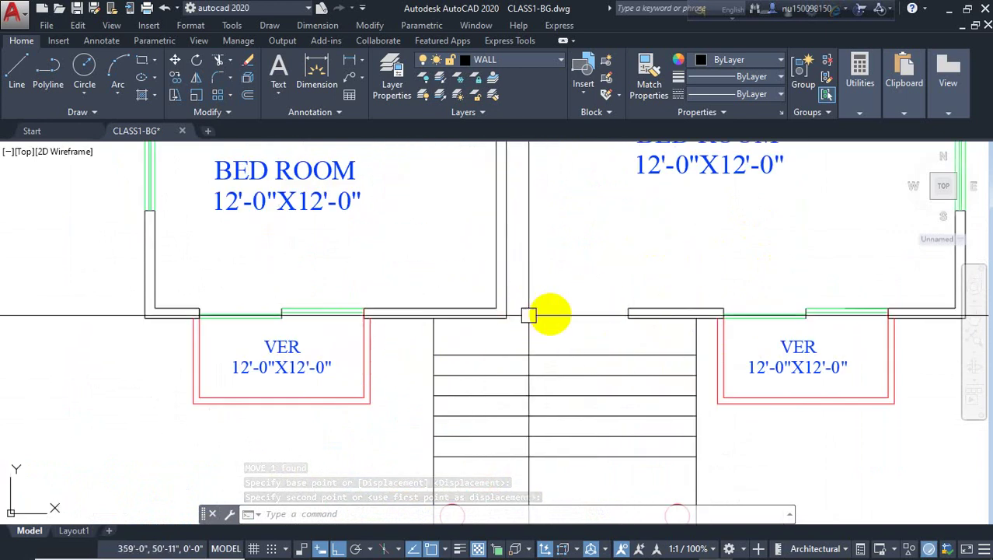
scroll(548, 349, down, 4)
middle_drag(574, 288, 578, 330)
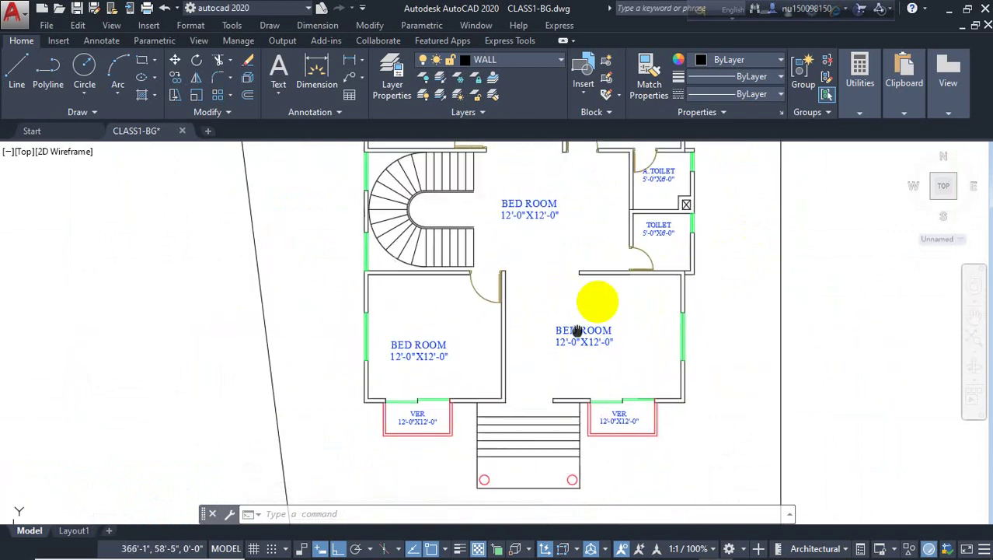
click(639, 259)
text(co)
key(Return)
scroll(577, 222, up, 6)
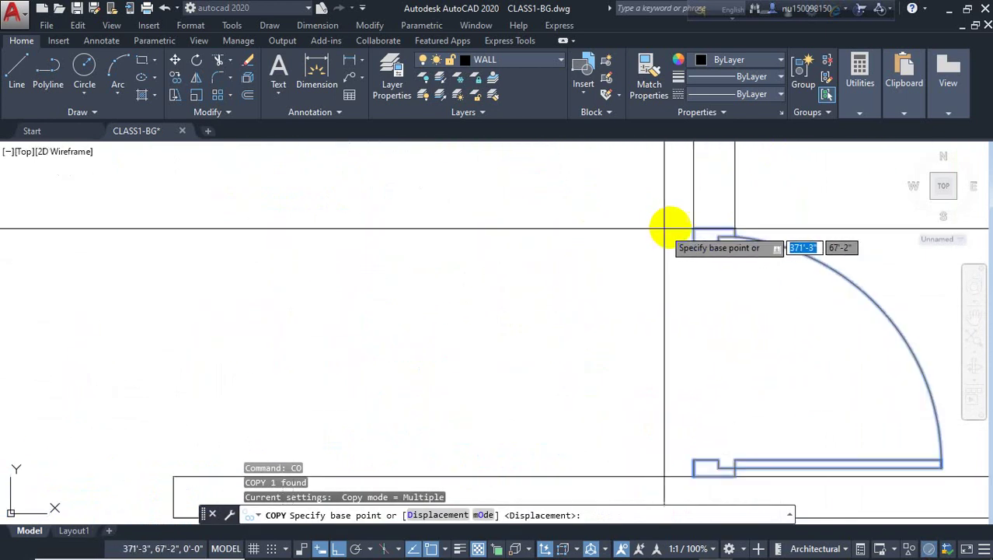
click(685, 228)
scroll(588, 350, down, 5)
scroll(507, 326, up, 4)
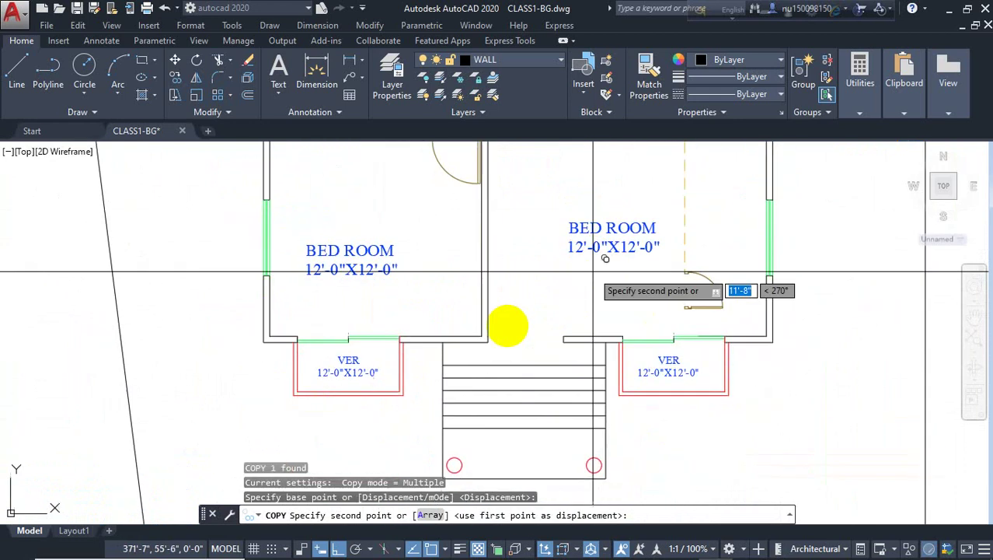
click(483, 349)
key(Escape)
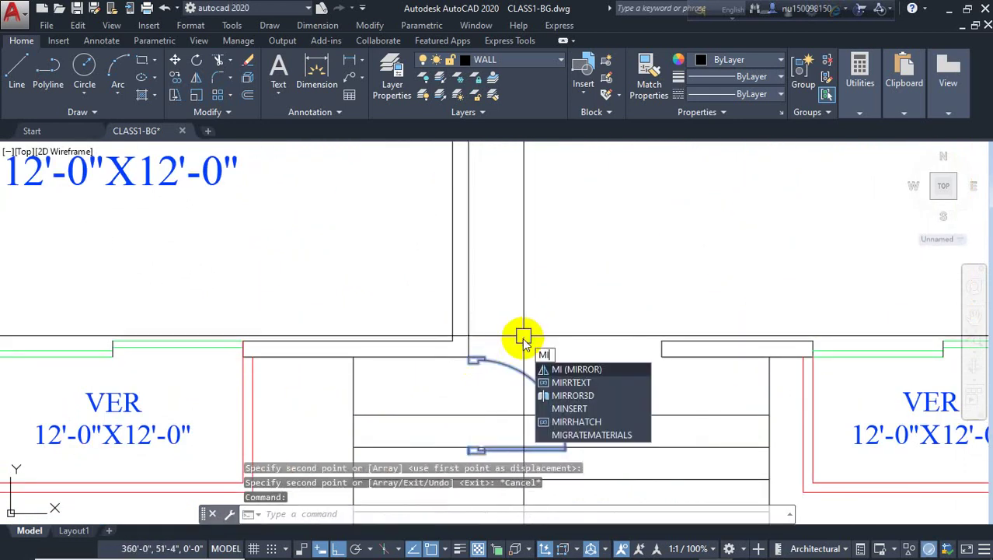
- Rotate the copied entrance door 90 degrees counterclockwise
key(BackSpace)
key(BackSpace)
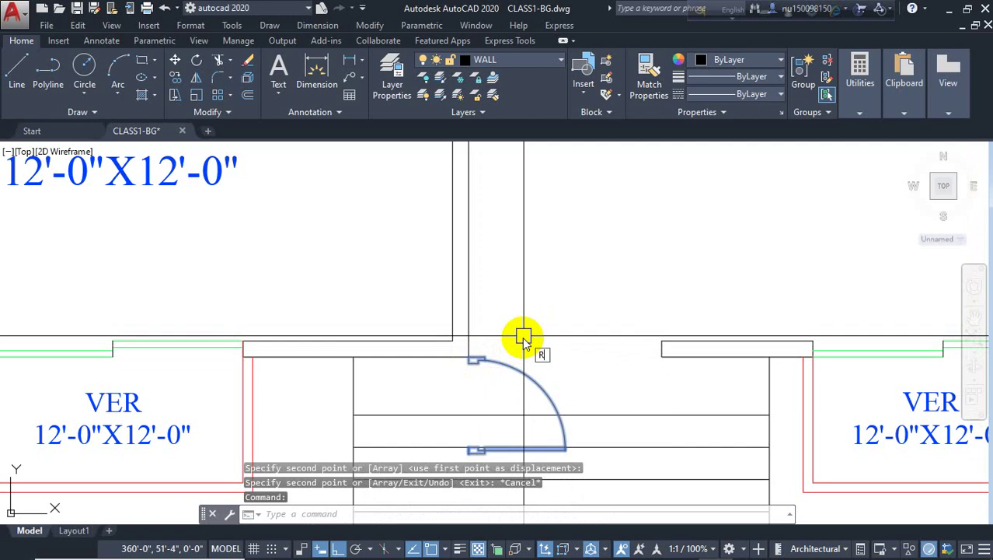
text(ro)
key(Return)
click(563, 322)
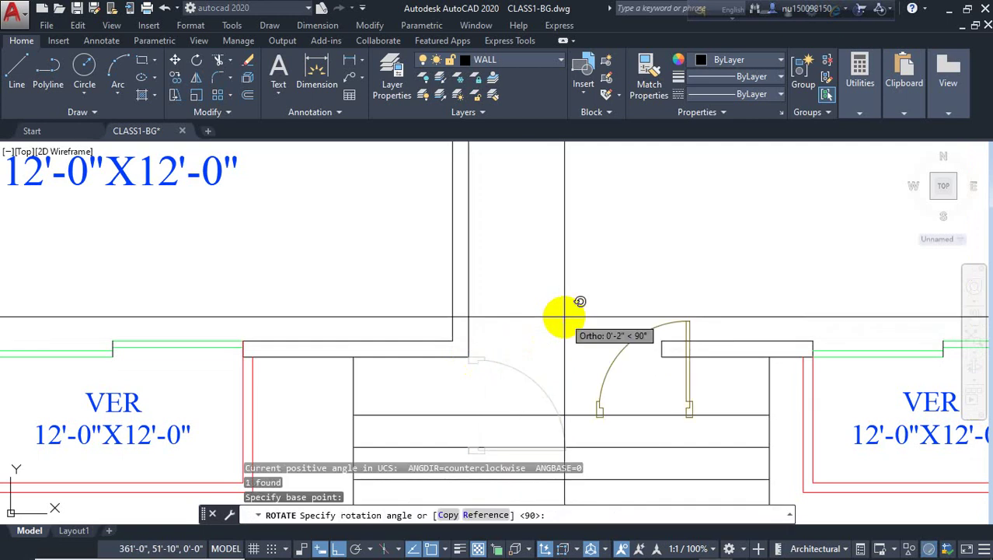
click(565, 318)
- Move the rotated door so its right jamb's lower corner meets the lower corner of the entrance's right wall end
text(m)
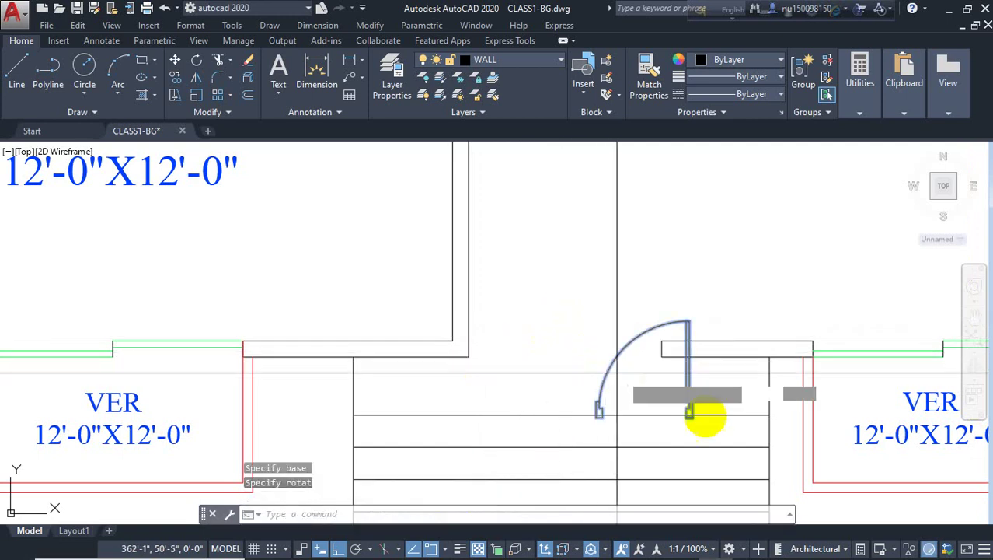
key(Return)
scroll(684, 400, up, 3)
click(636, 366)
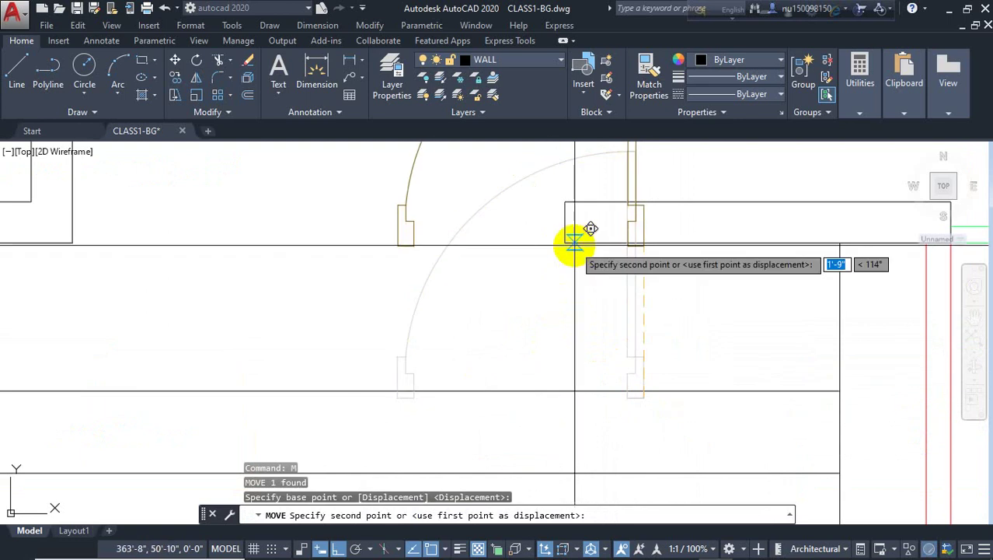
click(565, 243)
- Mirror the entrance door across a vertical line through the middle of the opening, keeping the source to form a double door
scroll(570, 274, down, 4)
click(476, 252)
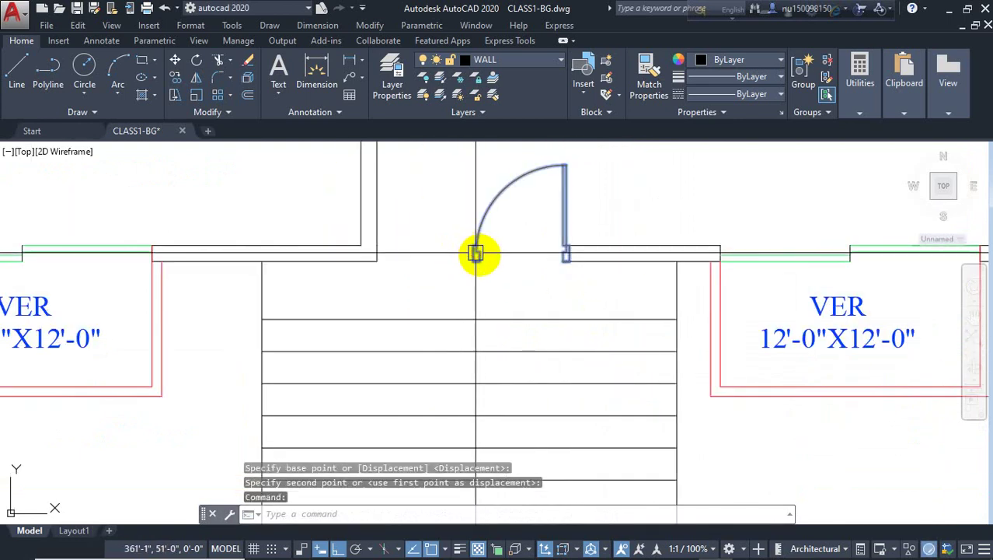
text(MI)
key(Return)
click(469, 259)
click(485, 303)
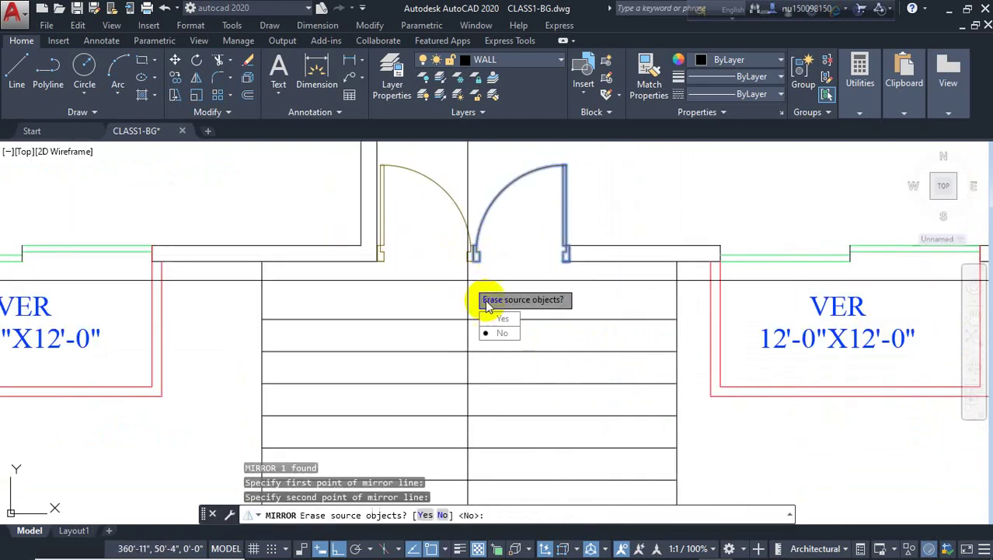
click(503, 334)
scroll(349, 318, down, 6)
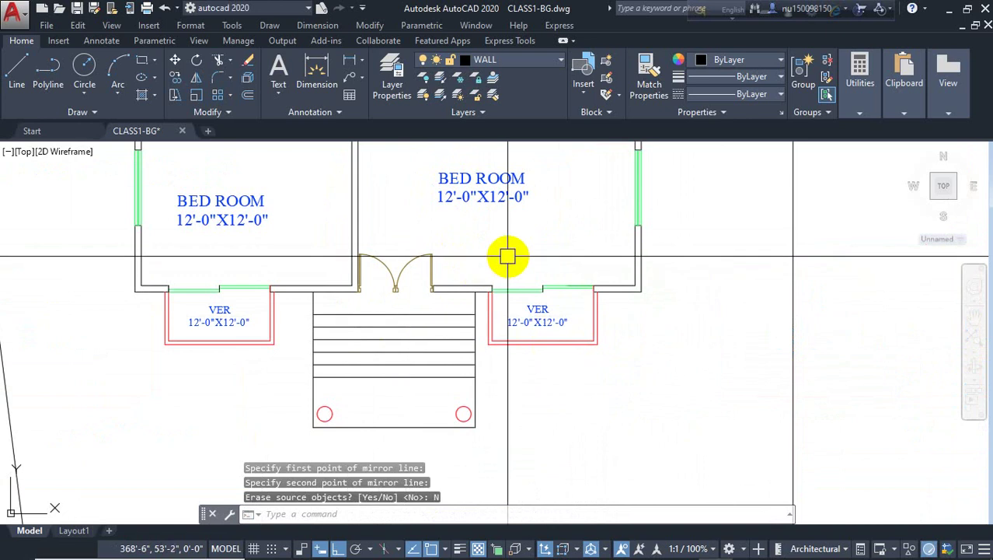
mouse_move(508, 253)
middle_down()
mouse_move(655, 279)
mouse_move(612, 308)
mouse_move(595, 295)
mouse_move(589, 307)
mouse_move(537, 253)
mouse_move(516, 258)
middle_up()
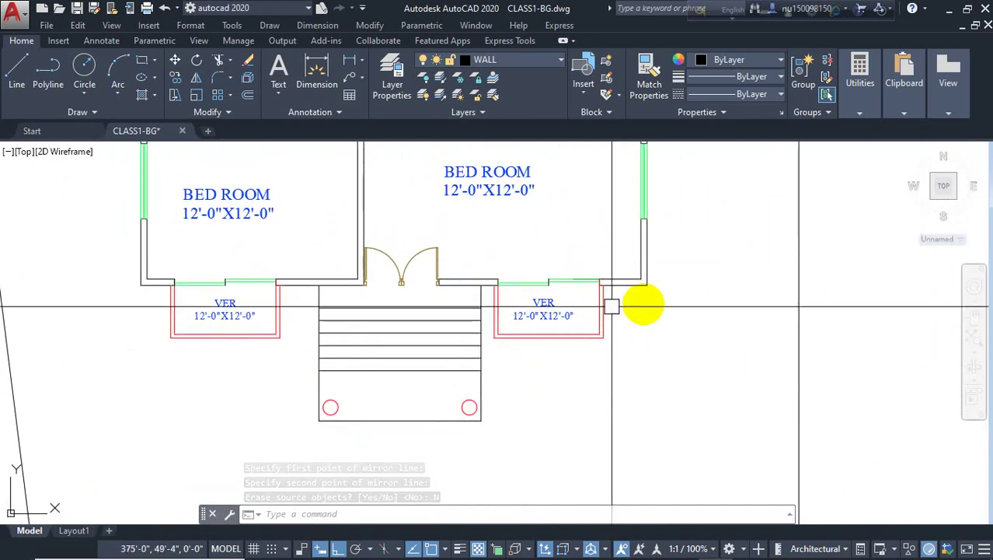
- Draw a 5-inch-thick wall extension down from the house's lower right outer corner, ending level with the right verandah's outer edge
middle_drag(648, 317, 642, 286)
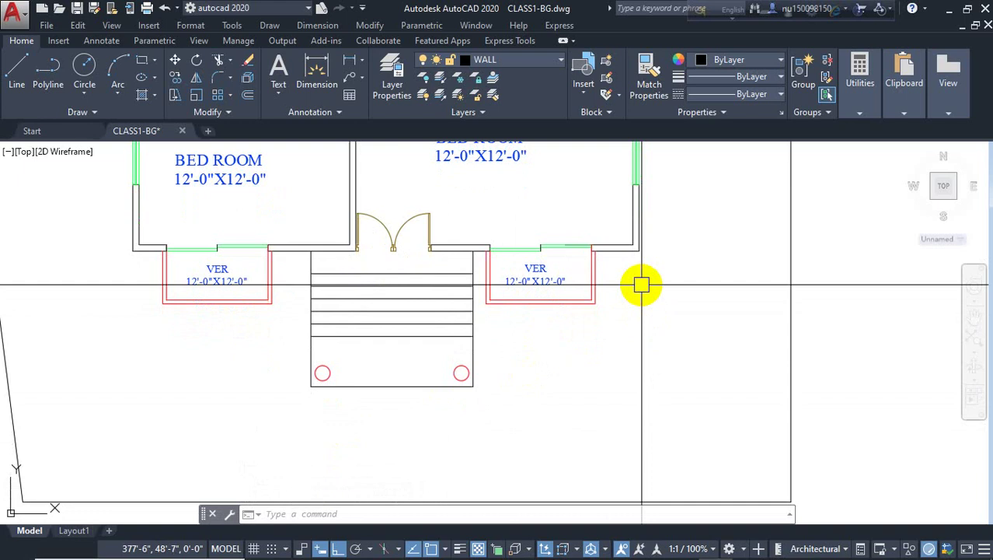
text(l)
key(Return)
click(638, 251)
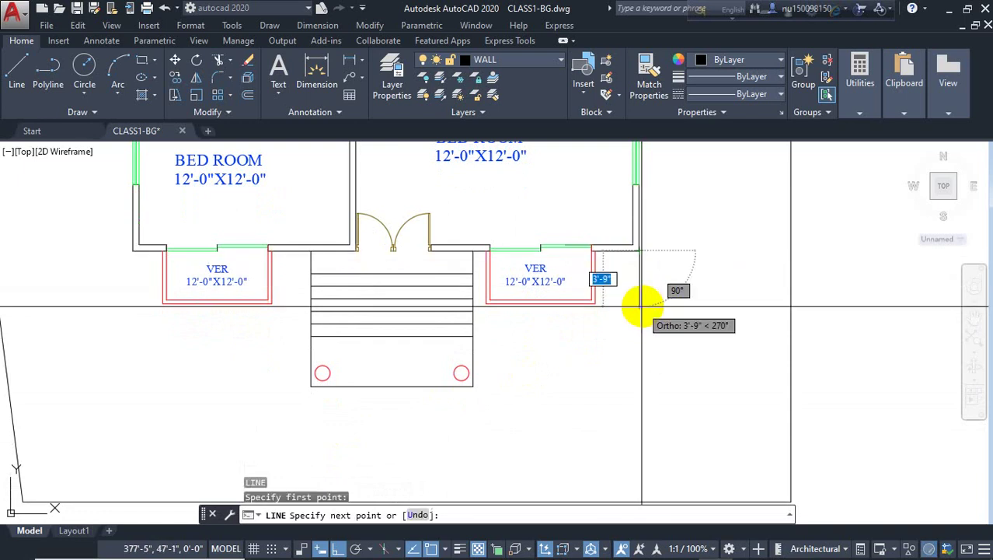
scroll(648, 307, up, 4)
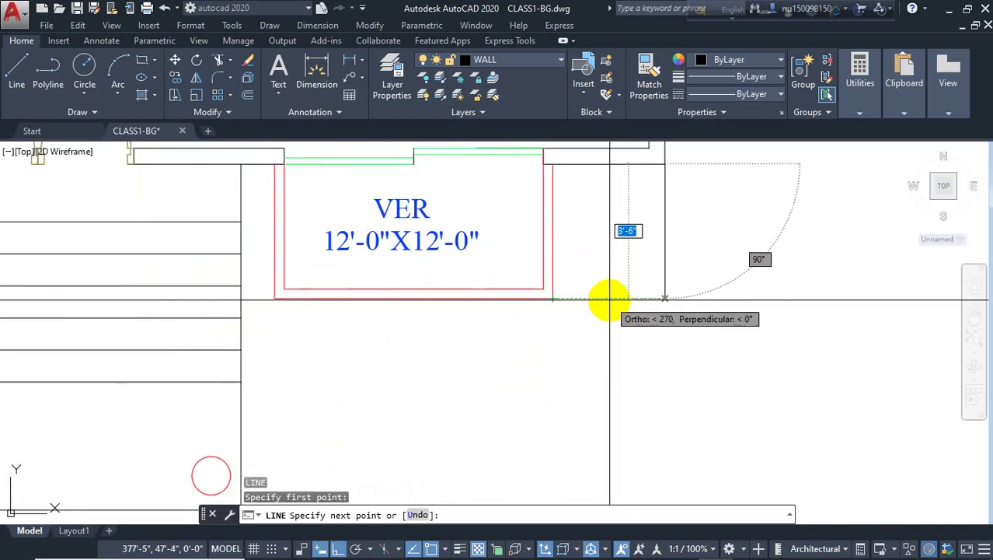
click(663, 297)
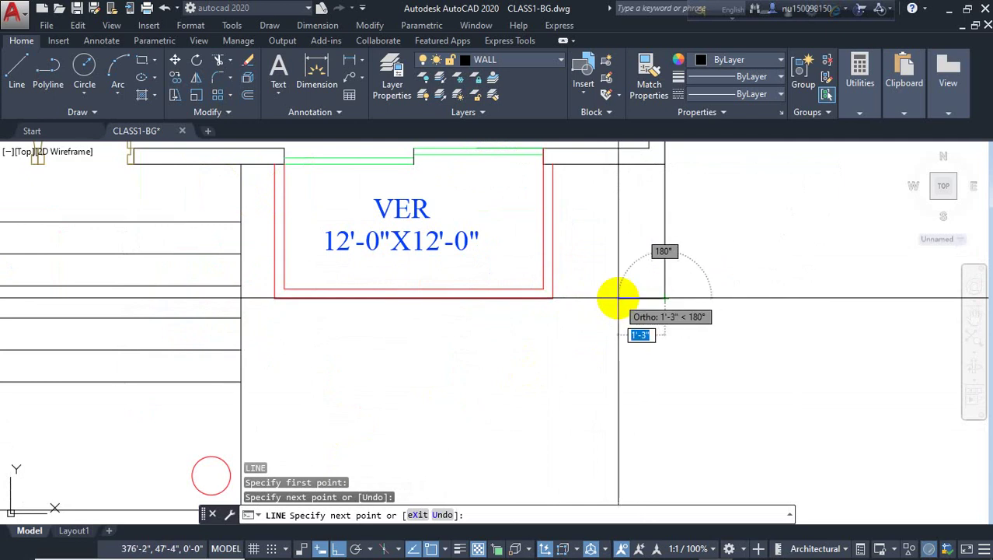
text(5)
key(Return)
click(644, 173)
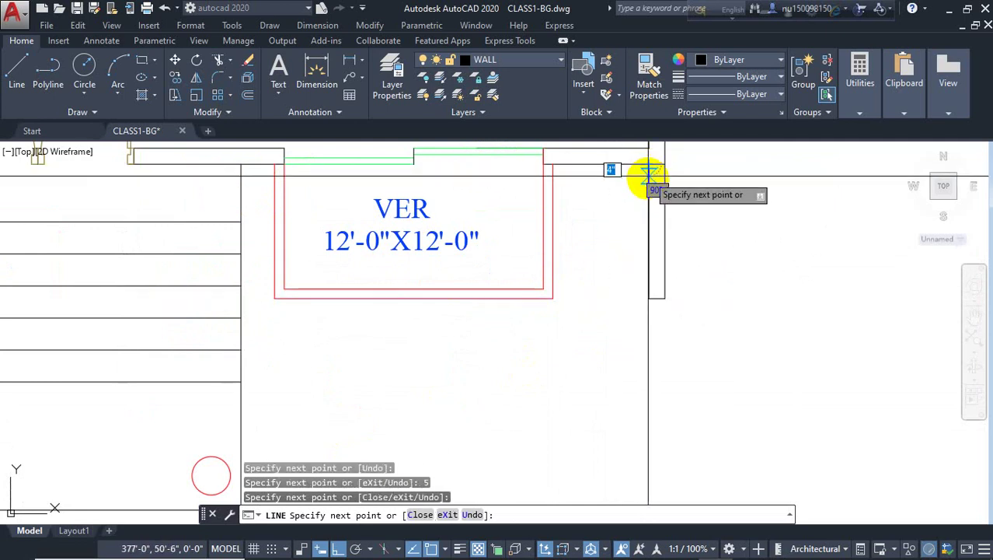
key(Return)
key(Return)
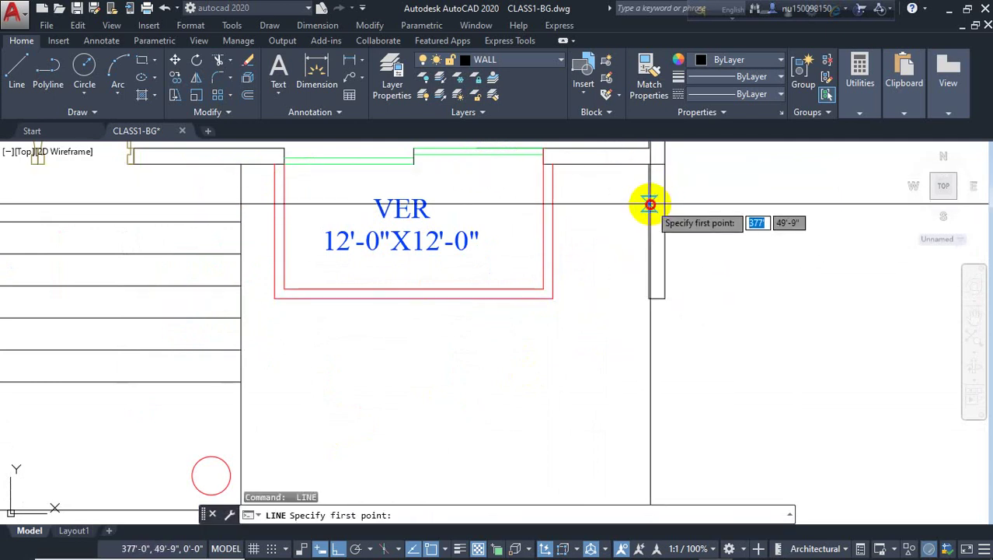
key(Return)
key(Return)
click(665, 205)
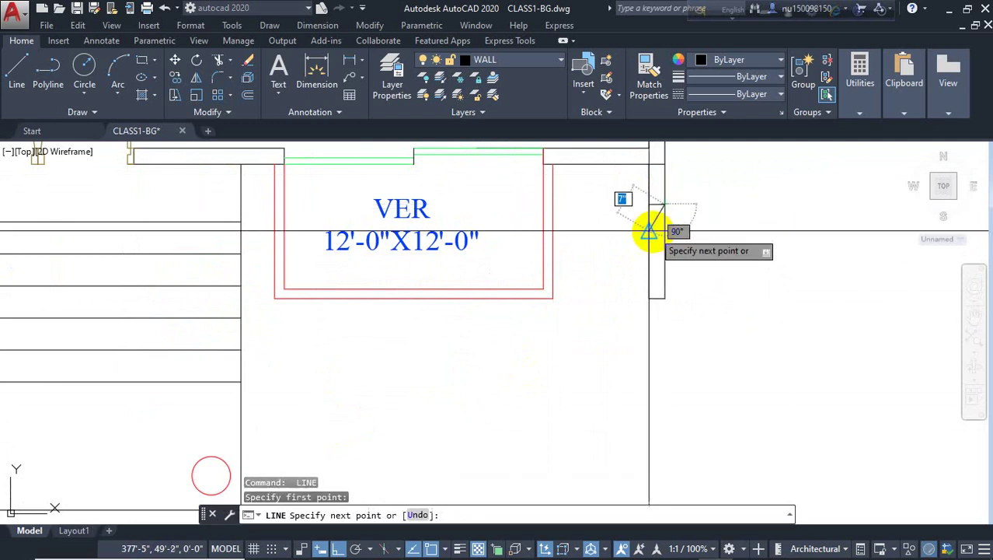
key(Return)
click(655, 204)
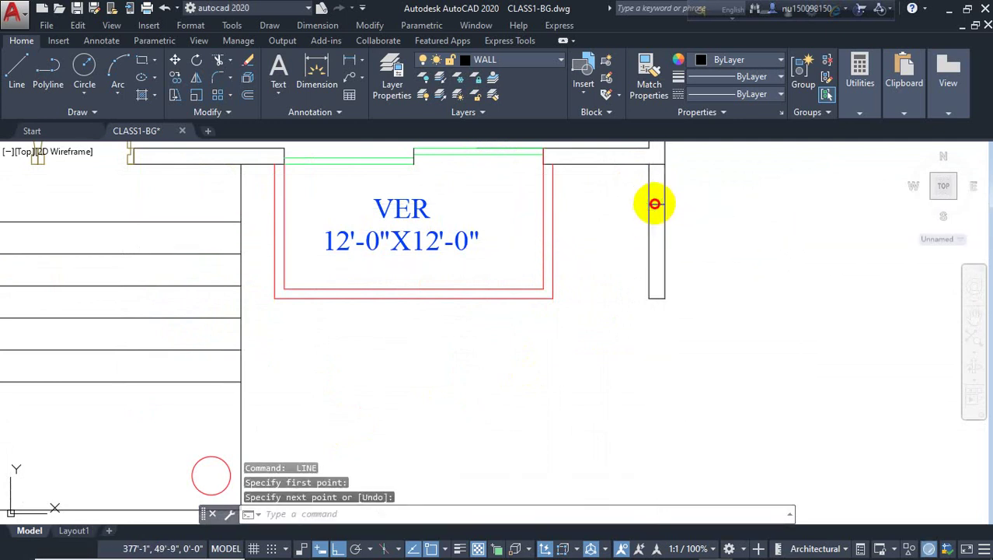
key(Delete)
- Stretch the right verandah, with its label and sliding window, slightly to the right toward the wall extension
scroll(587, 272, down, 6)
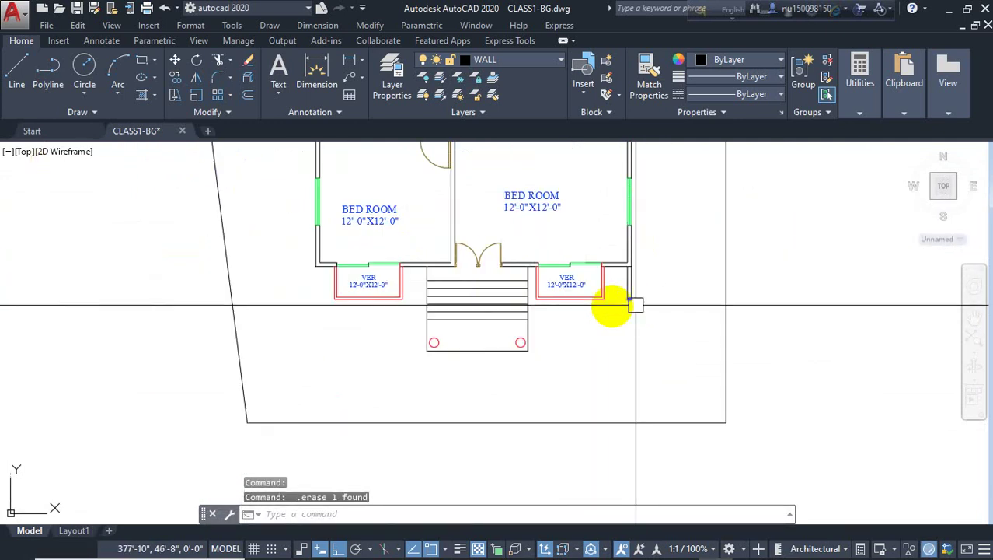
scroll(597, 309, up, 2)
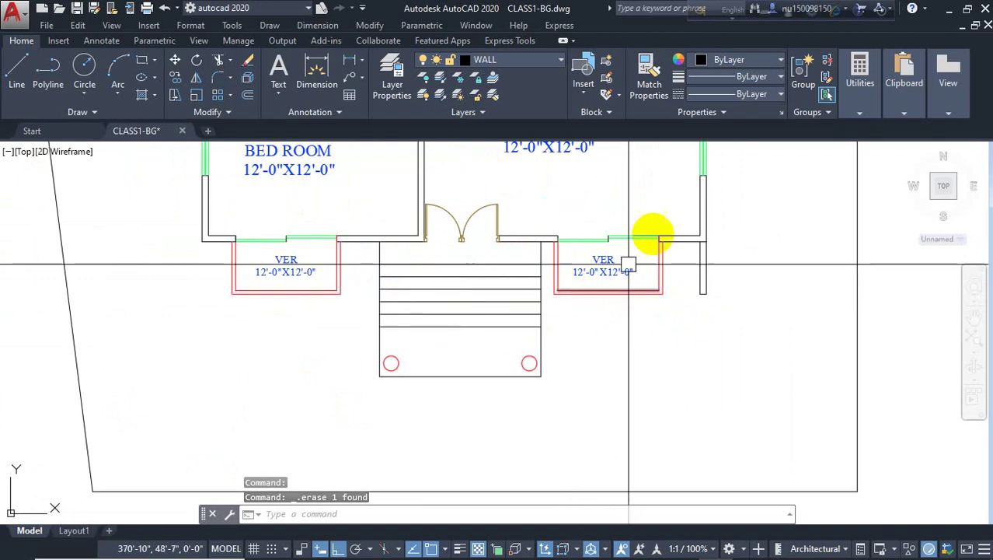
click(668, 197)
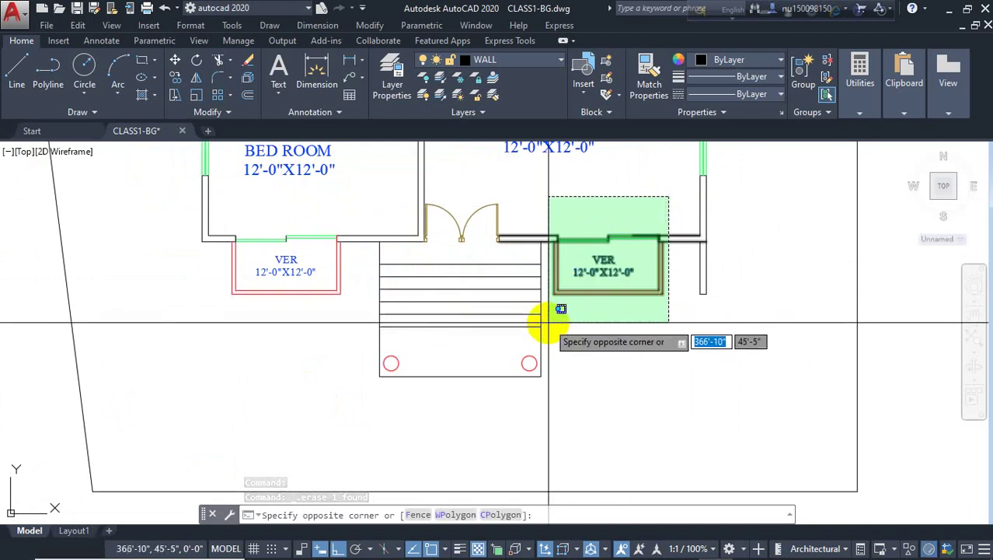
click(591, 333)
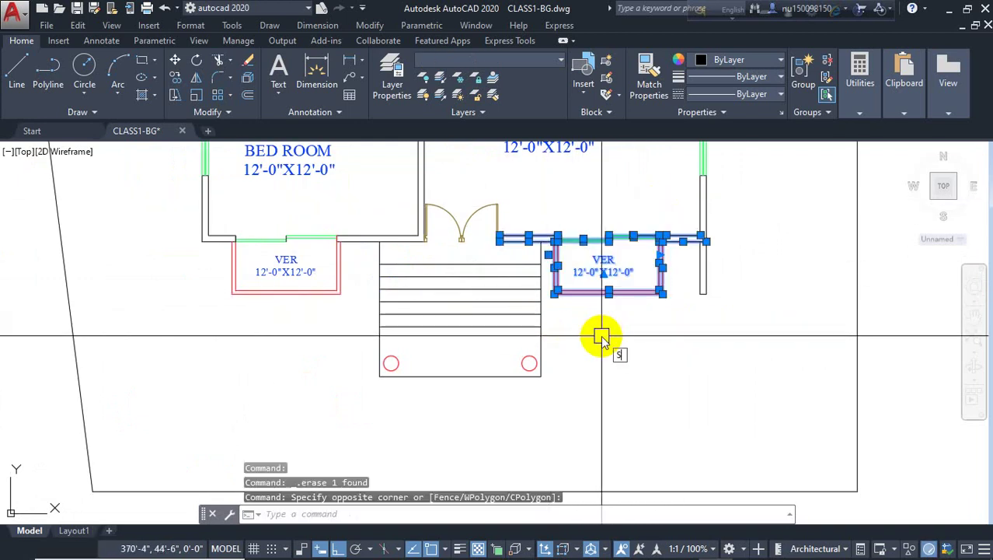
text(s)
key(Return)
click(603, 342)
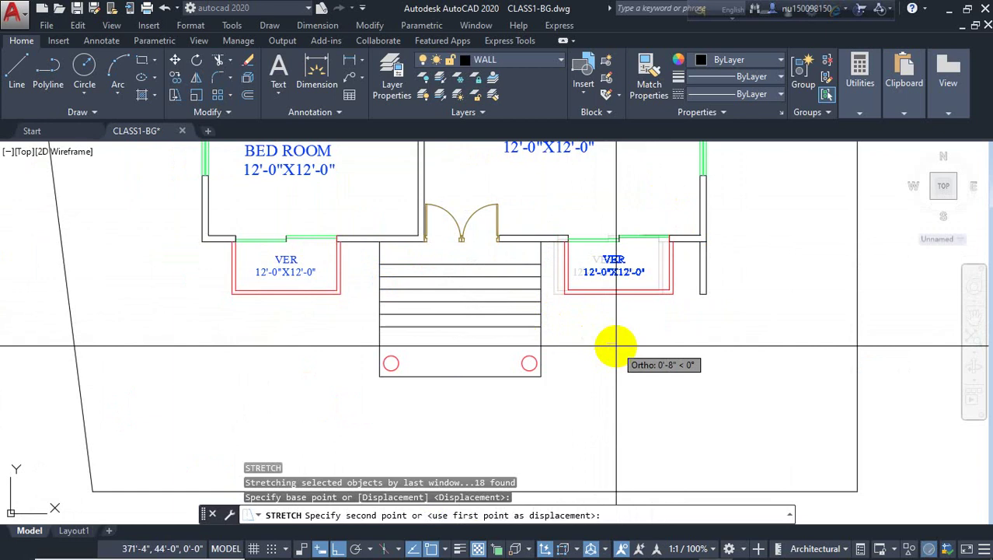
click(618, 347)
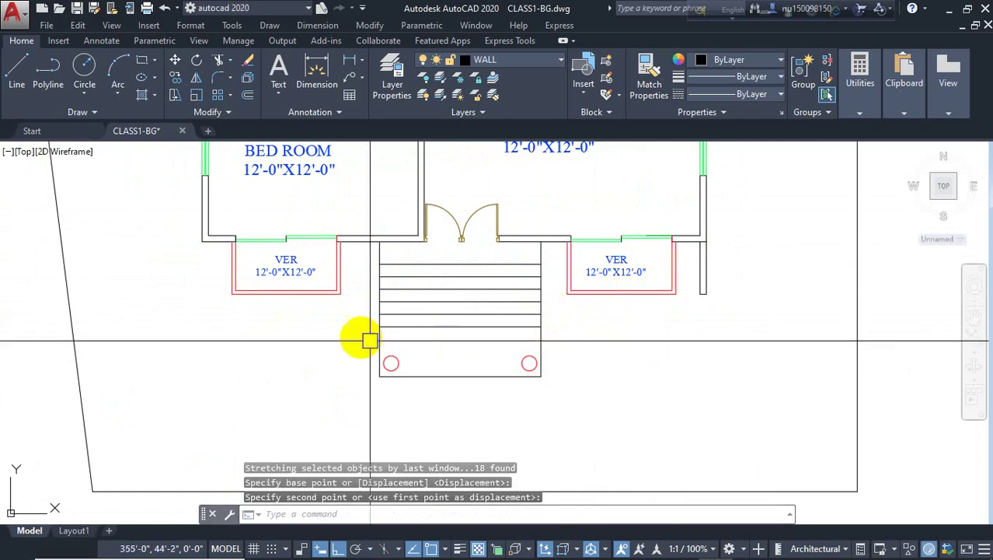
- Copy the right wall extension to the house's lower left outer corner, beside the left verandah
middle_drag(361, 338, 580, 326)
scroll(296, 327, down, 2)
scroll(736, 278, up, 2)
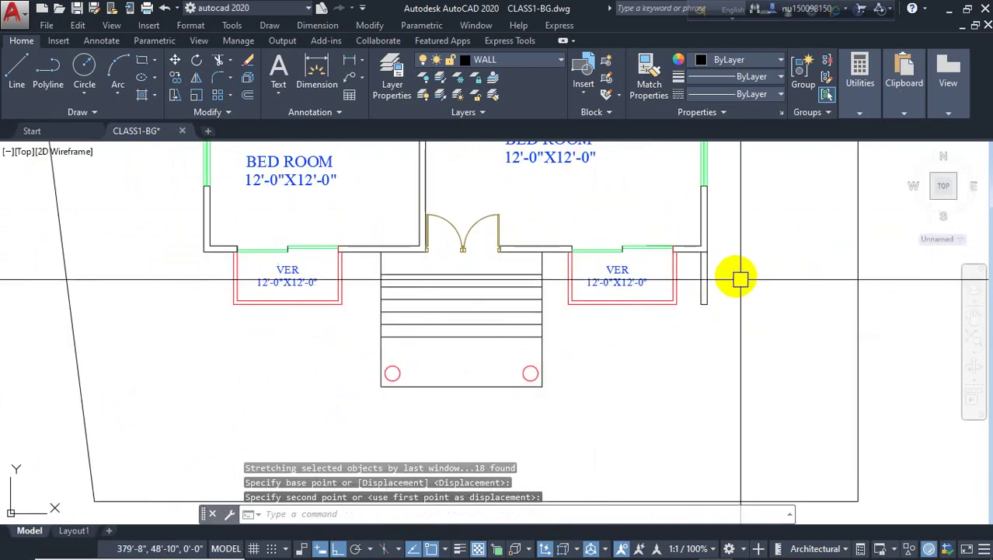
click(733, 277)
click(693, 327)
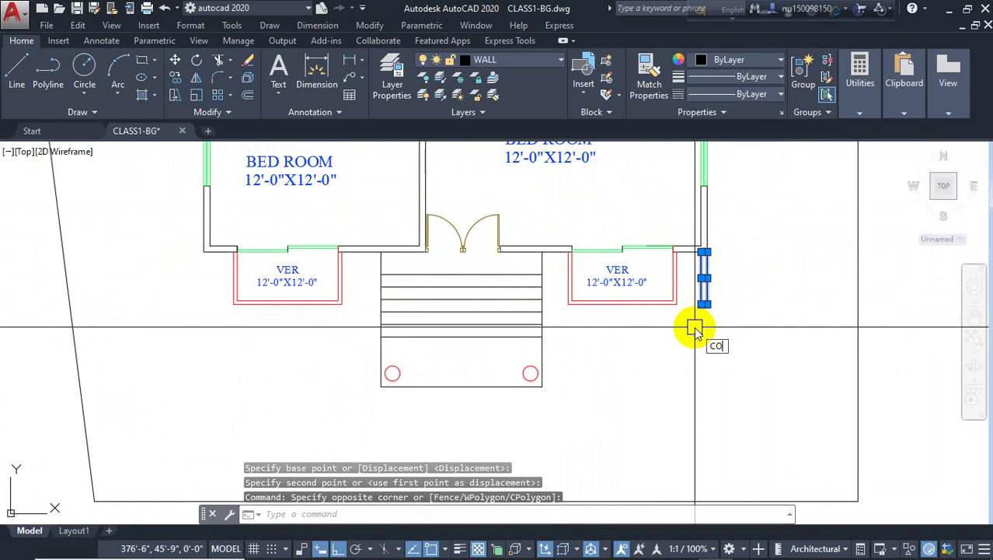
key(Return)
click(701, 253)
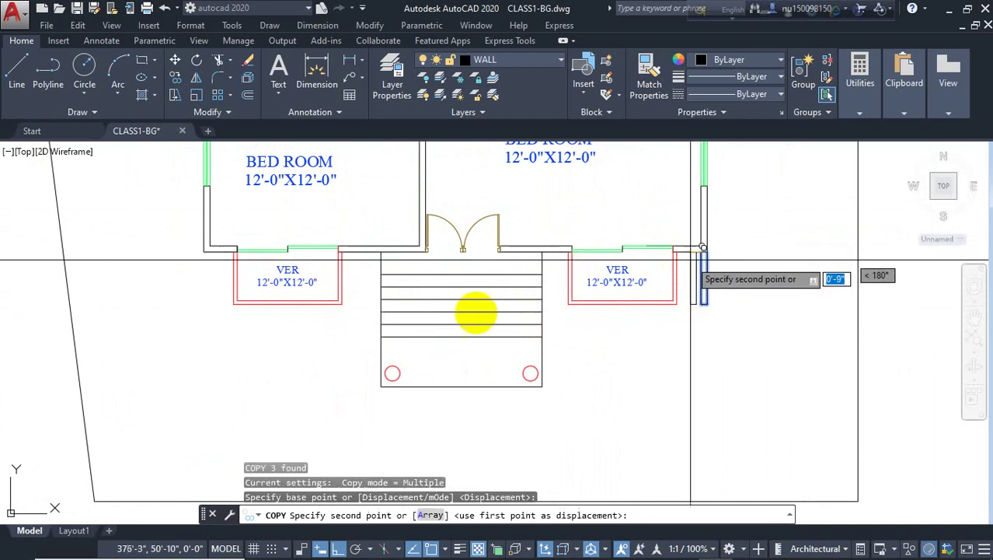
click(206, 251)
key(Escape)
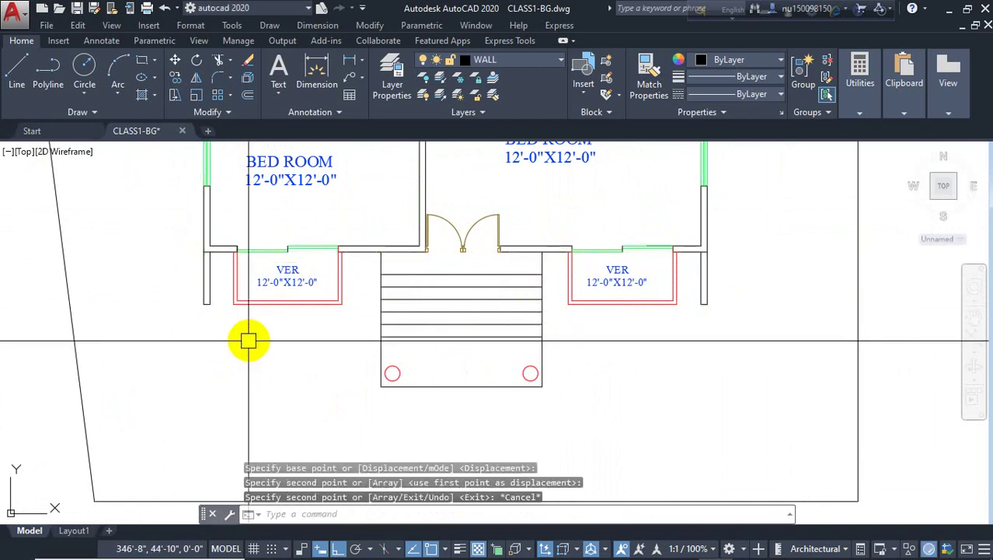
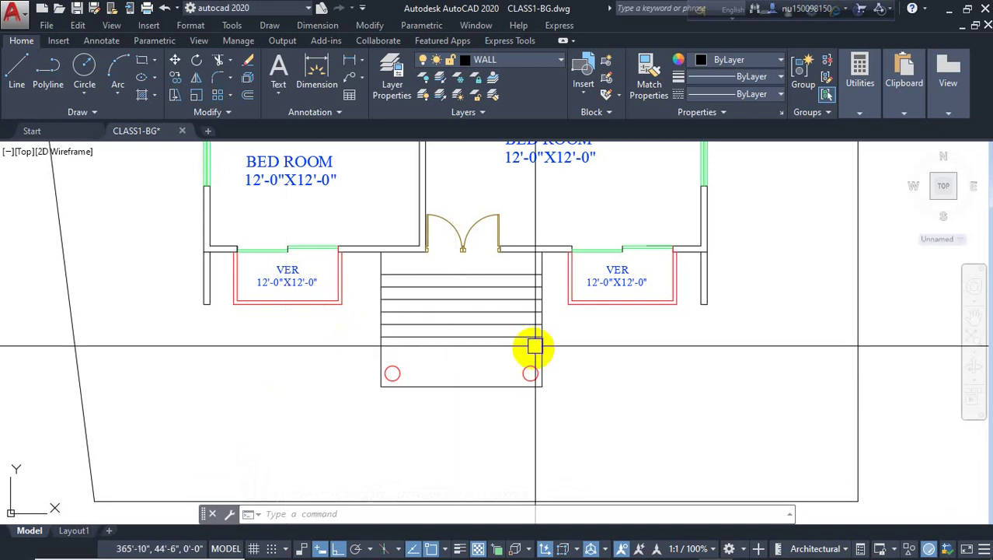
scroll(706, 276, up, 3)
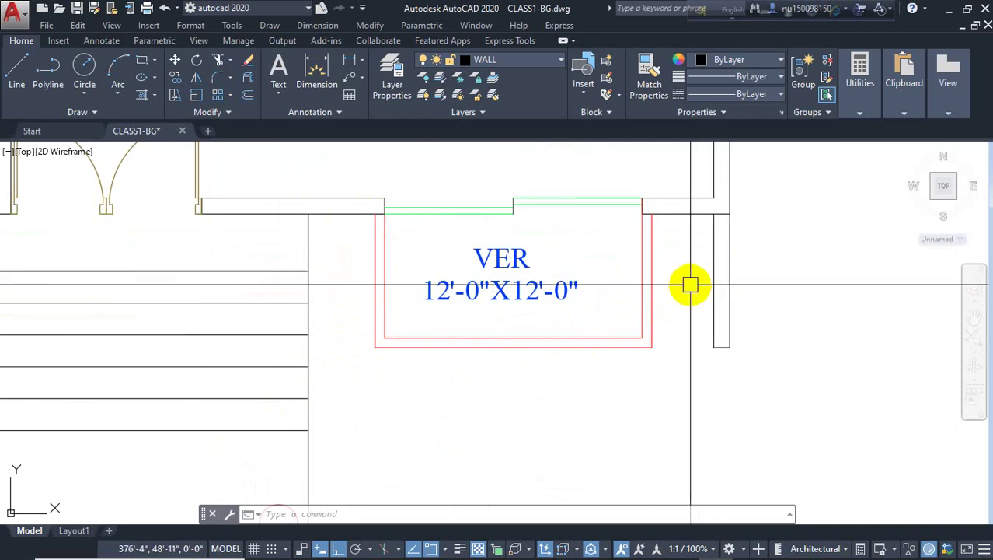
- Draw a line across the right wall extension about 2'-5" below the house's front wall
key(Escape)
key(Escape)
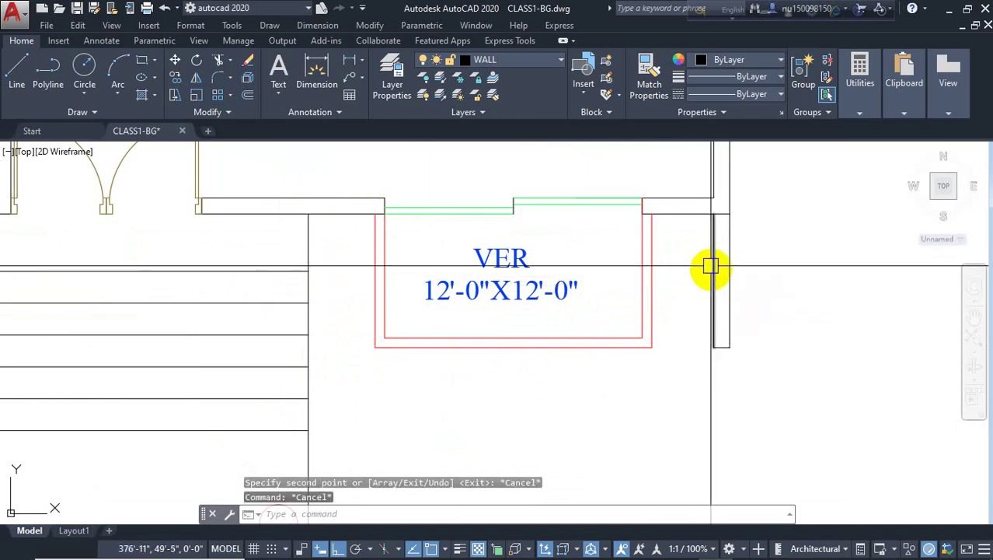
text(l)
key(Return)
click(716, 306)
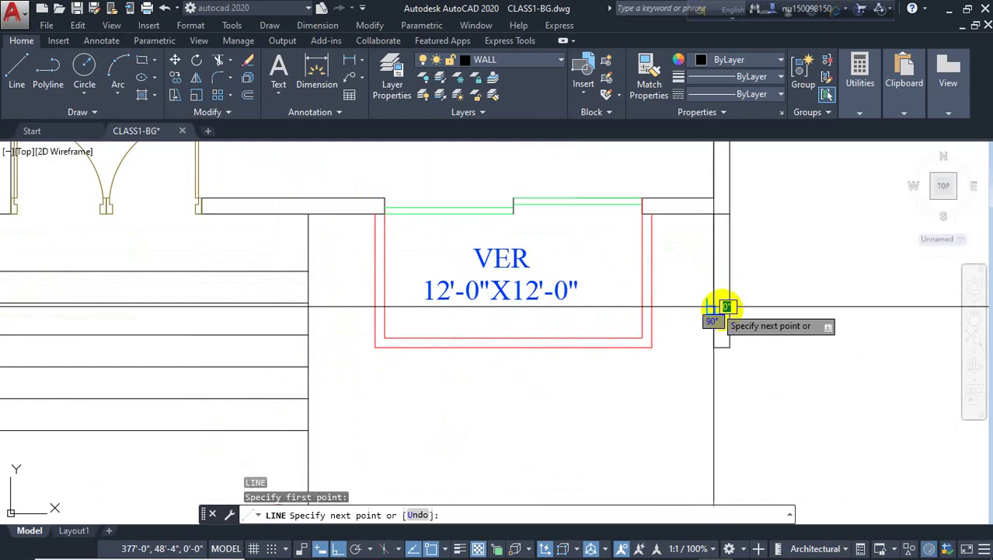
click(728, 309)
key(Return)
- Draw two crossing diagonals between the front wall and the cross line in the right wall extension
key(Return)
click(728, 306)
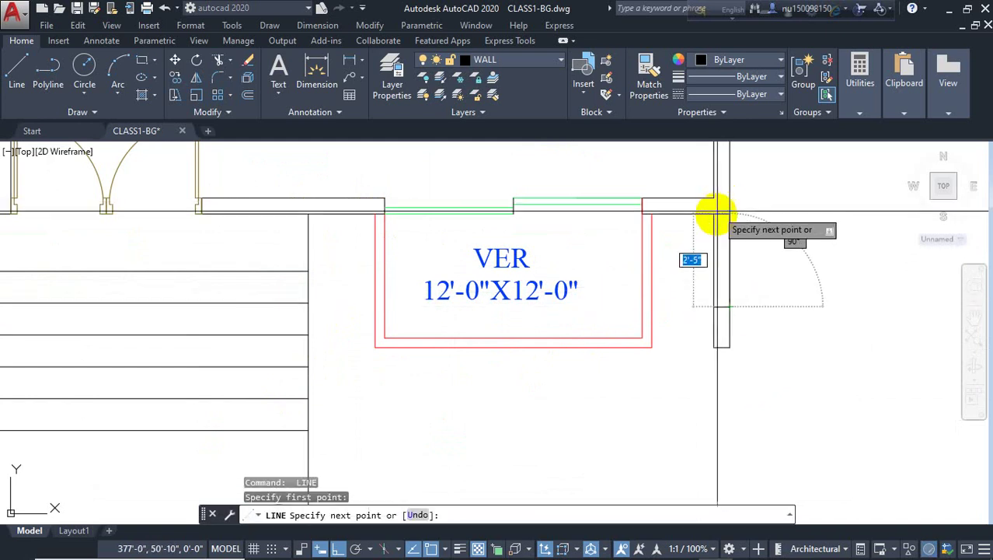
click(716, 215)
key(Return)
key(Return)
click(729, 214)
click(714, 305)
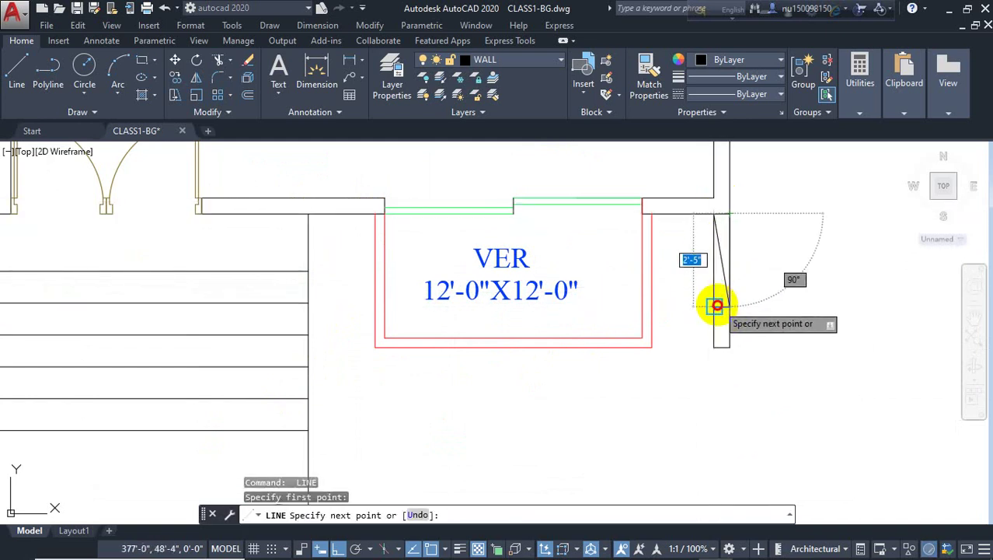
key(Return)
- Copy the cross line and both diagonals from the right wall extension to the matching position in the left one
scroll(777, 253, down, 2)
scroll(754, 263, up, 5)
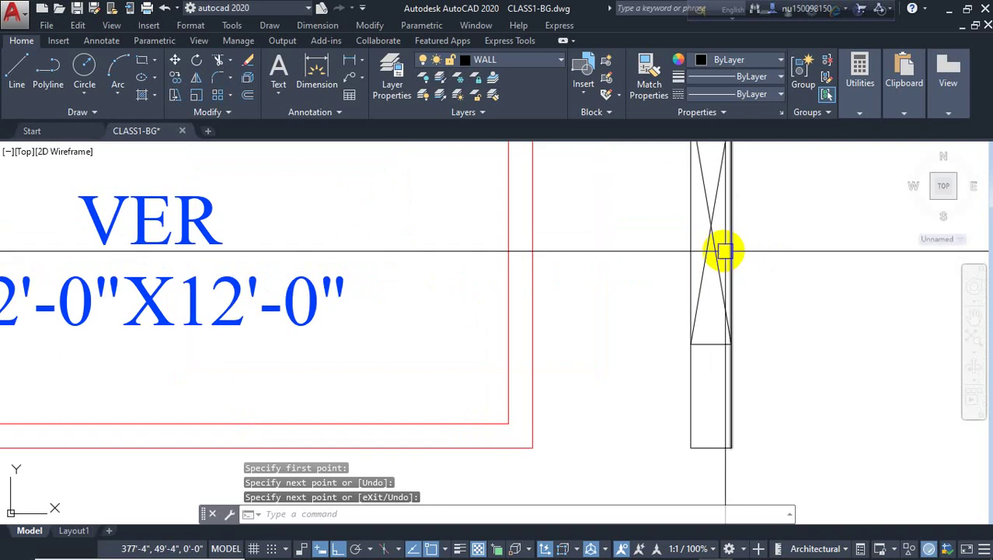
click(703, 283)
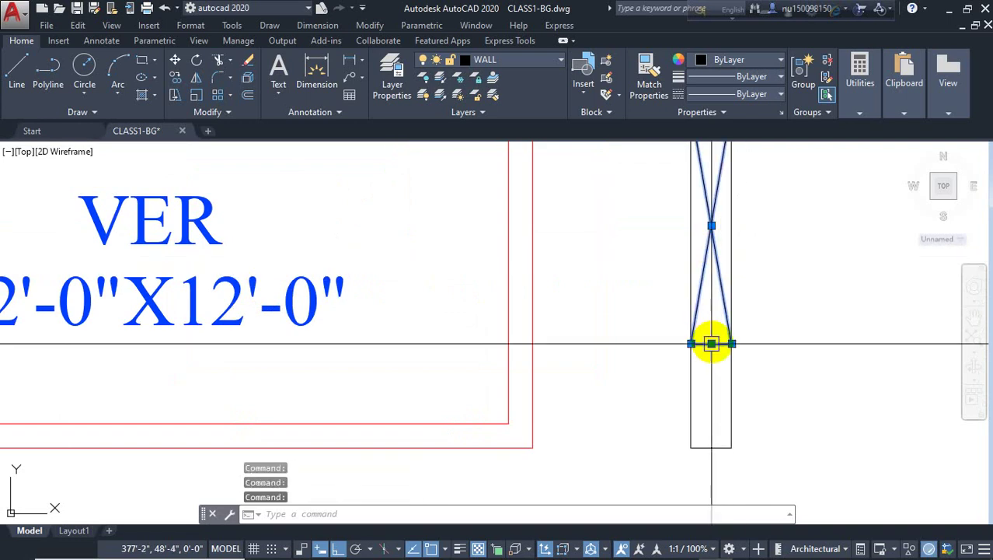
text(co)
key(Return)
scroll(714, 333, down, 3)
click(712, 343)
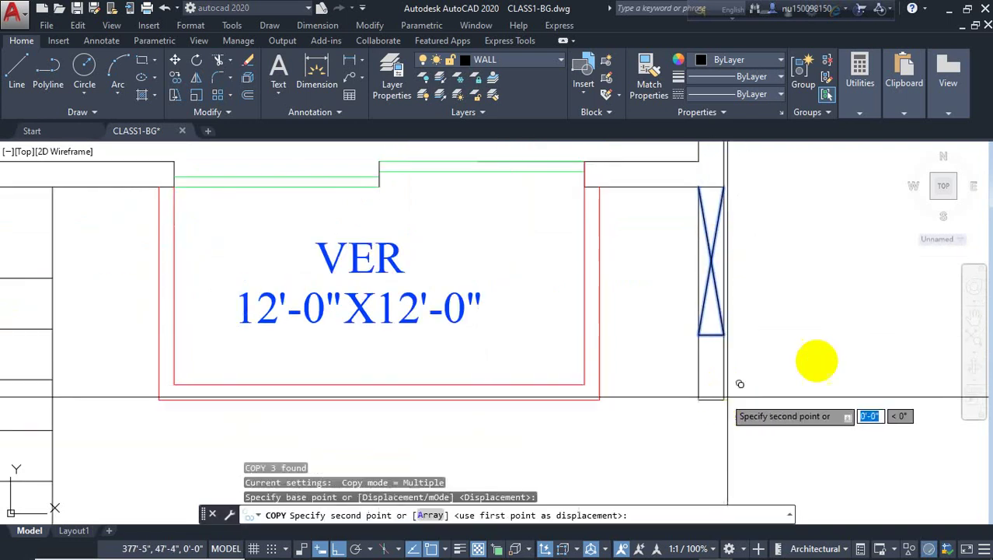
scroll(816, 356, down, 2)
scroll(262, 343, up, 5)
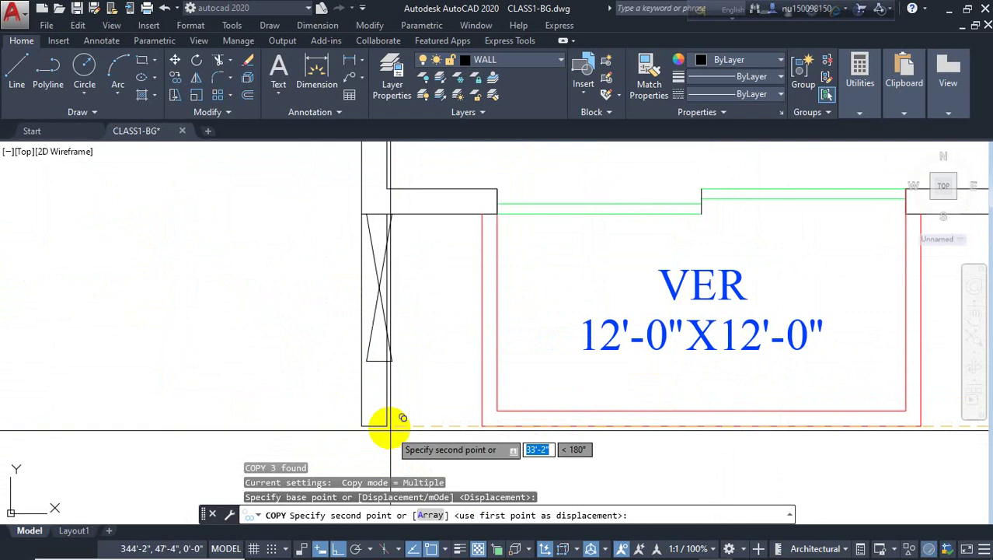
click(388, 426)
scroll(329, 406, down, 8)
key(Escape)
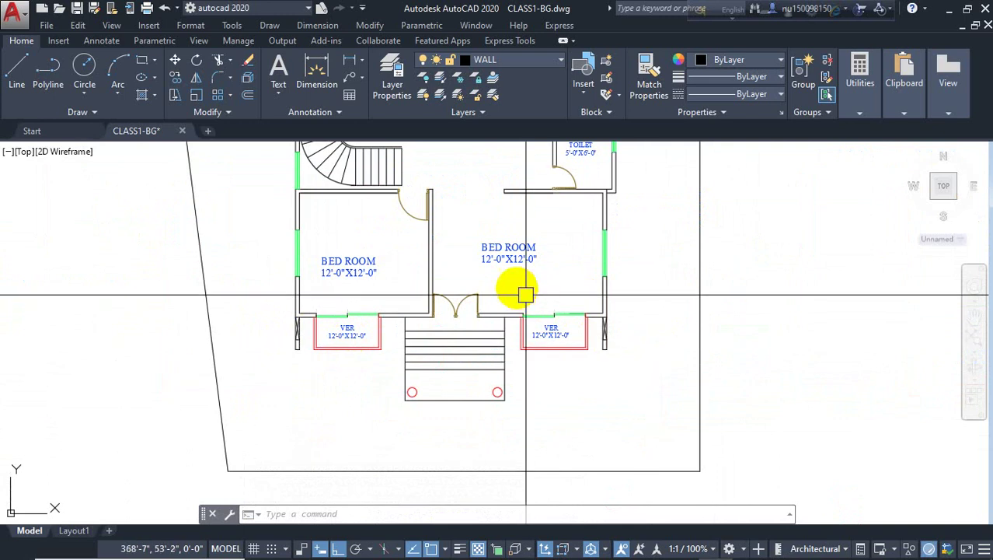
- Stretch the outer edge of the staircase's lower flight 5" down to meet the wall of the bedroom below
scroll(510, 317, up, 2)
scroll(480, 237, up, 3)
middle_drag(481, 235, 491, 274)
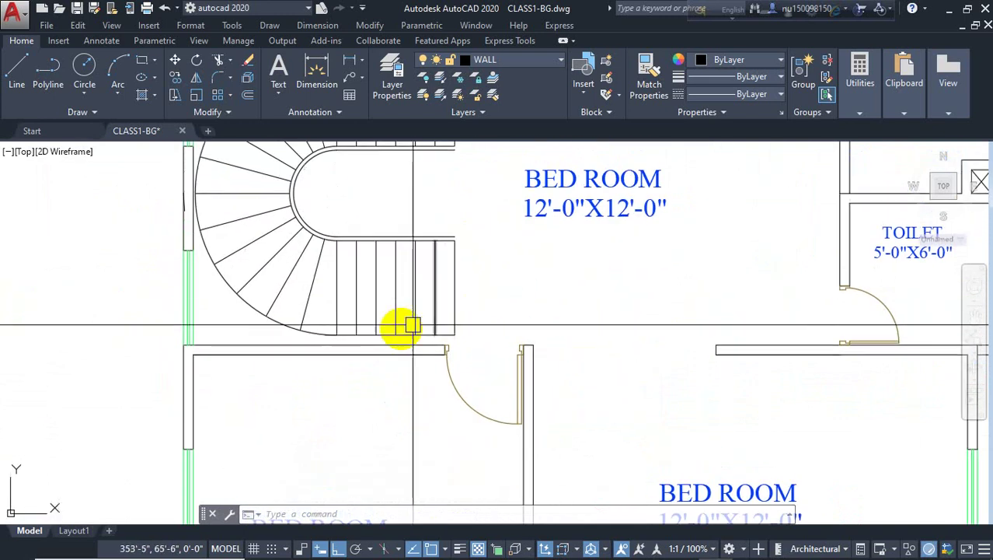
scroll(278, 357, down, 4)
scroll(365, 283, up, 2)
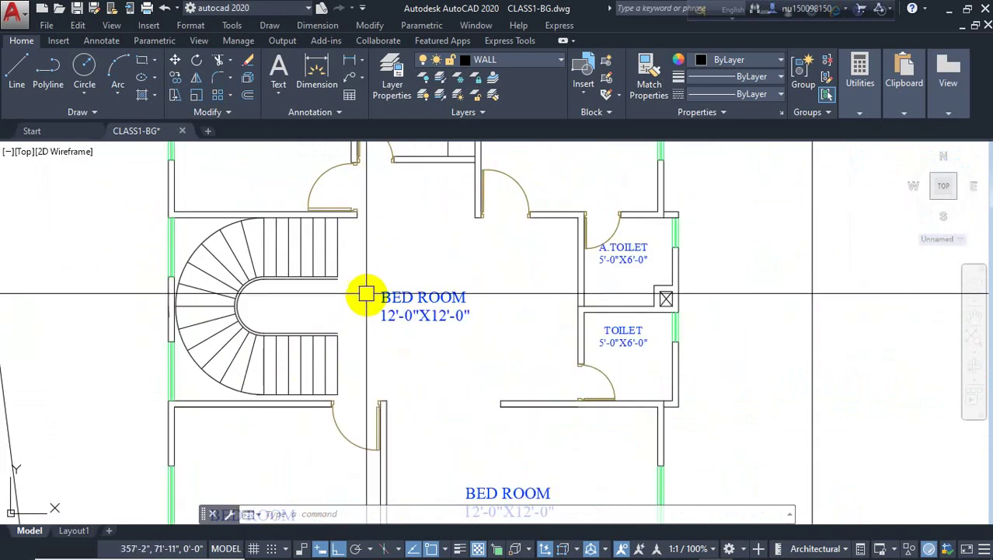
middle_drag(395, 284, 438, 217)
scroll(331, 349, up, 2)
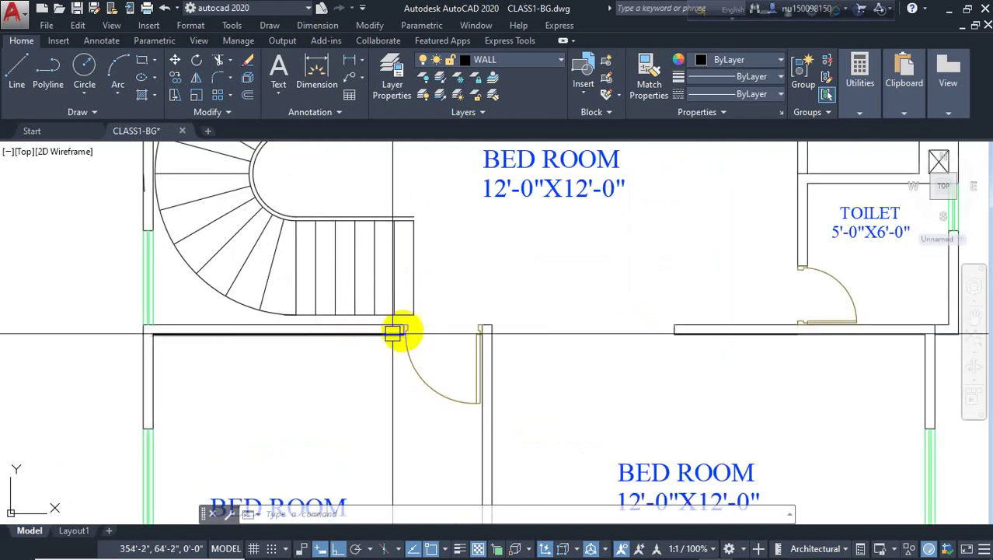
middle_drag(444, 328, 459, 335)
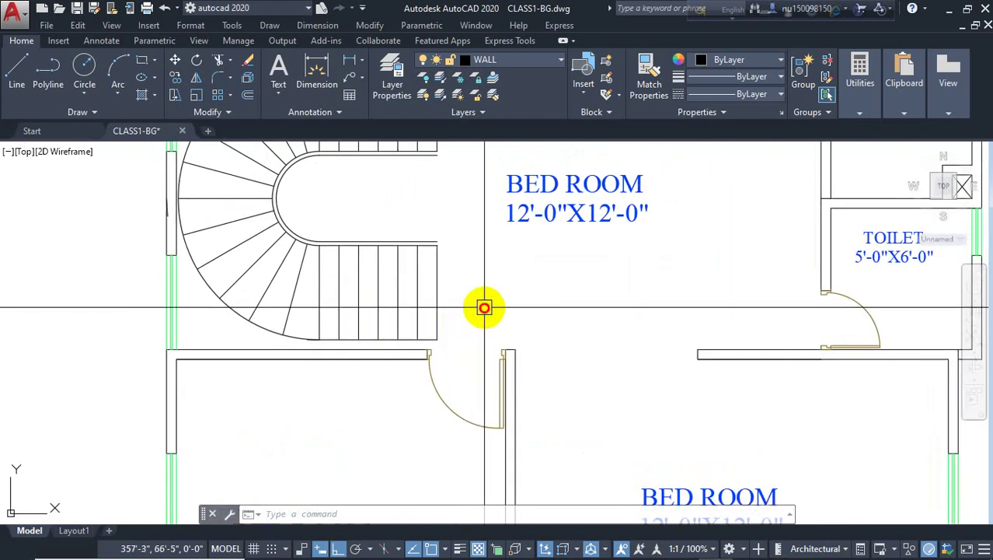
click(435, 307)
click(241, 339)
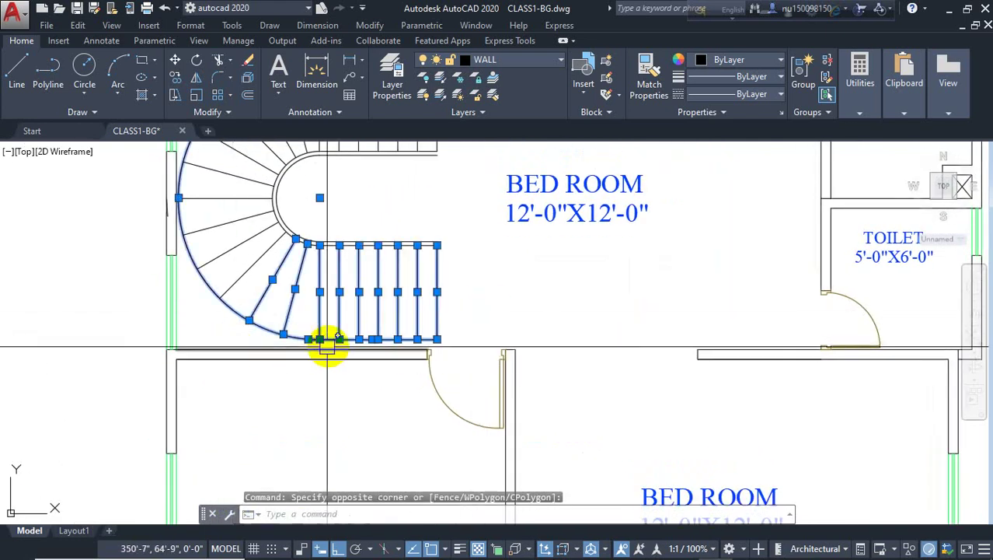
text(s)
key(Return)
scroll(405, 331, up, 2)
click(424, 343)
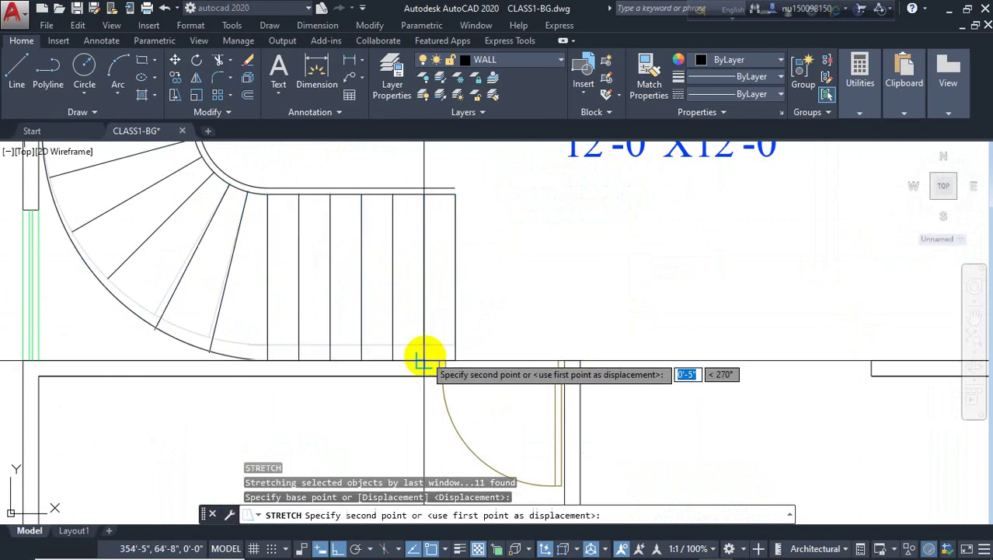
click(425, 360)
scroll(471, 312, down, 2)
scroll(481, 348, up, 3)
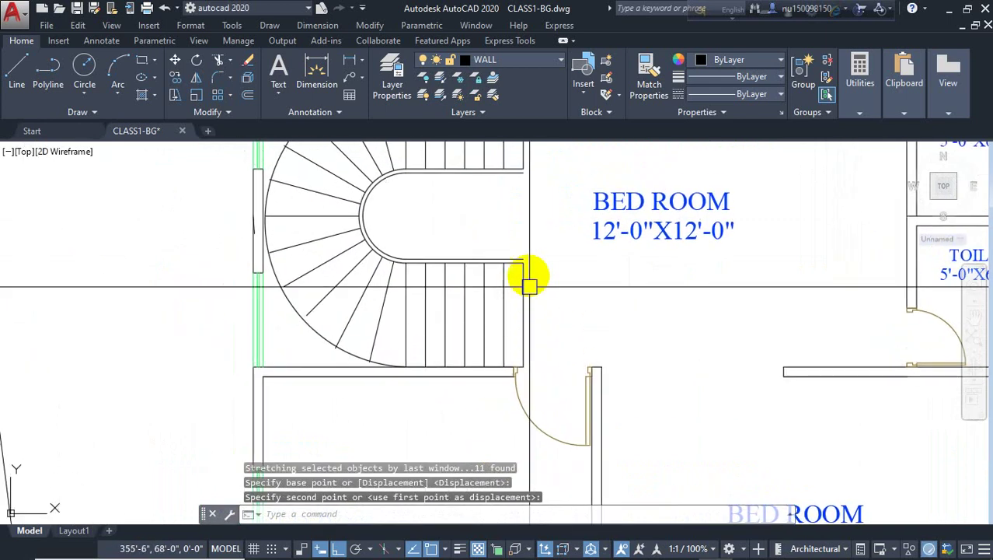
- Close the open ends of the inner stair railing on the lower and upper flights with short lines
text(l)
key(Return)
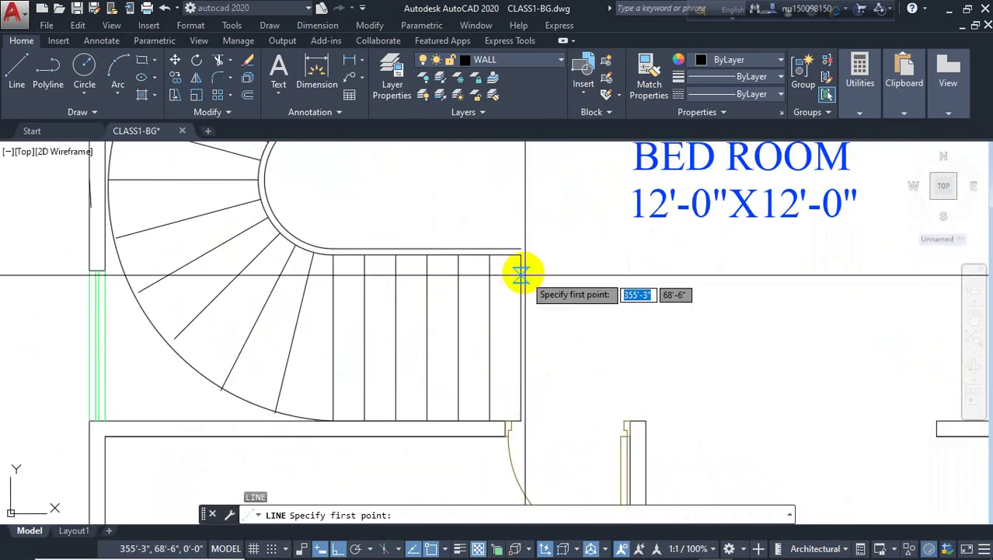
click(521, 255)
click(521, 249)
key(Return)
scroll(532, 291, down, 4)
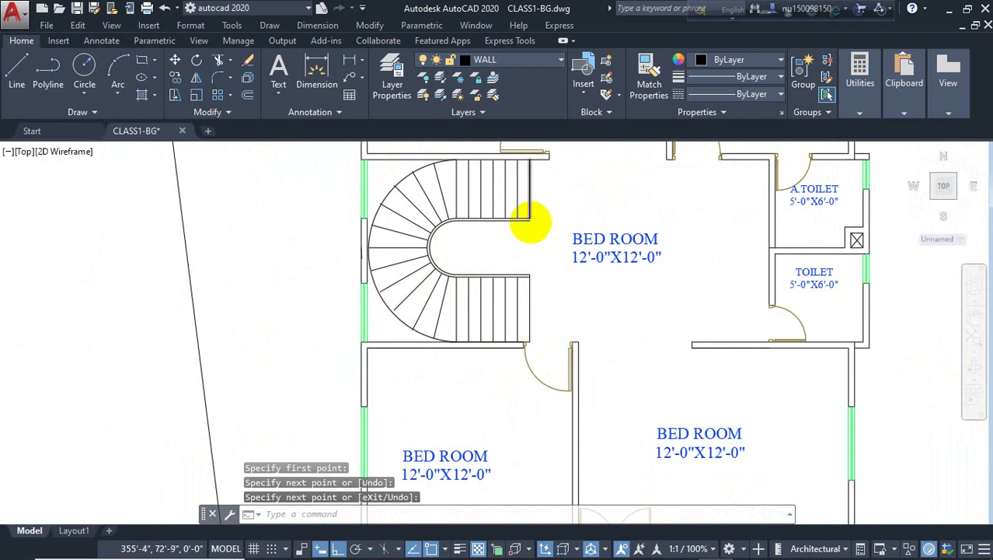
scroll(529, 222, up, 4)
key(Return)
click(527, 209)
click(525, 215)
key(Return)
scroll(537, 227, down, 4)
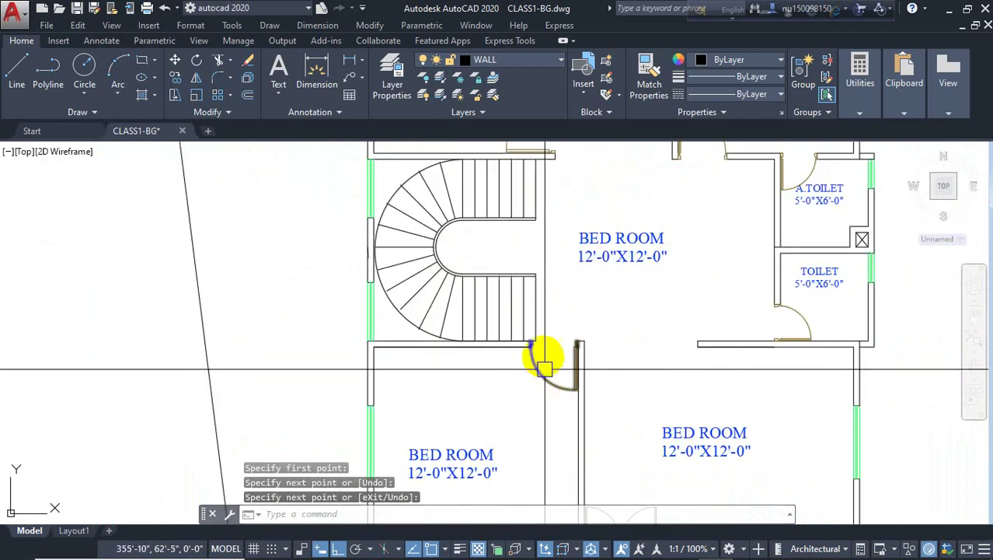
- Offset the railing's stair-side straight lines and arc 2' outward to form a walking line through both flights and the curved steps
scroll(543, 346, up, 6)
scroll(565, 355, down, 5)
scroll(572, 389, up, 1)
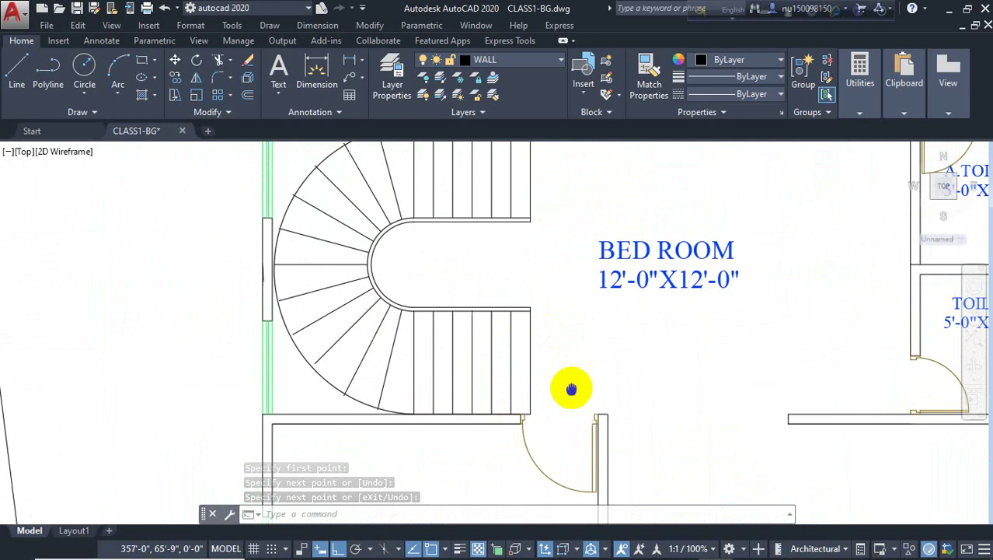
scroll(565, 347, down, 2)
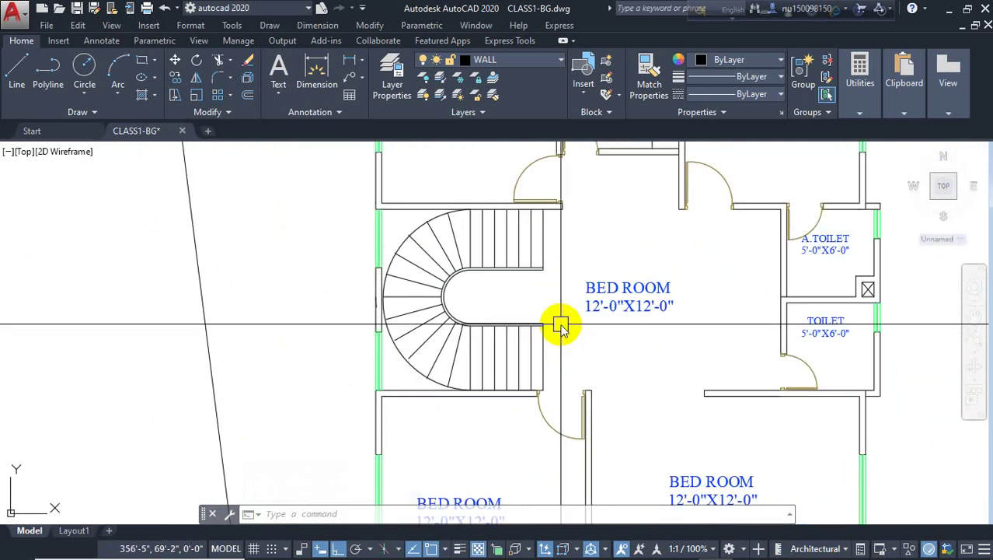
text(o)
key(Return)
key(Return)
scroll(515, 262, up, 4)
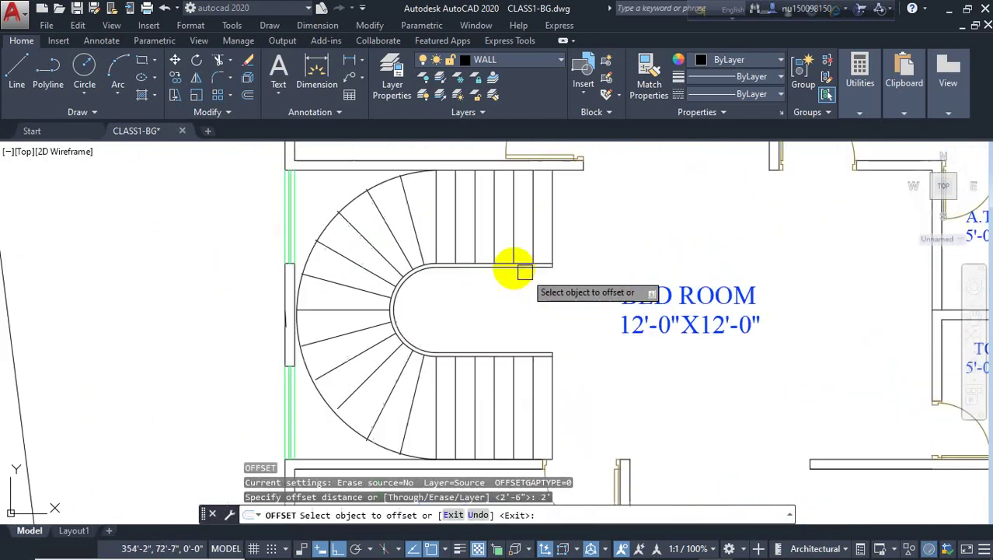
click(471, 251)
click(499, 196)
scroll(361, 257, down, 1)
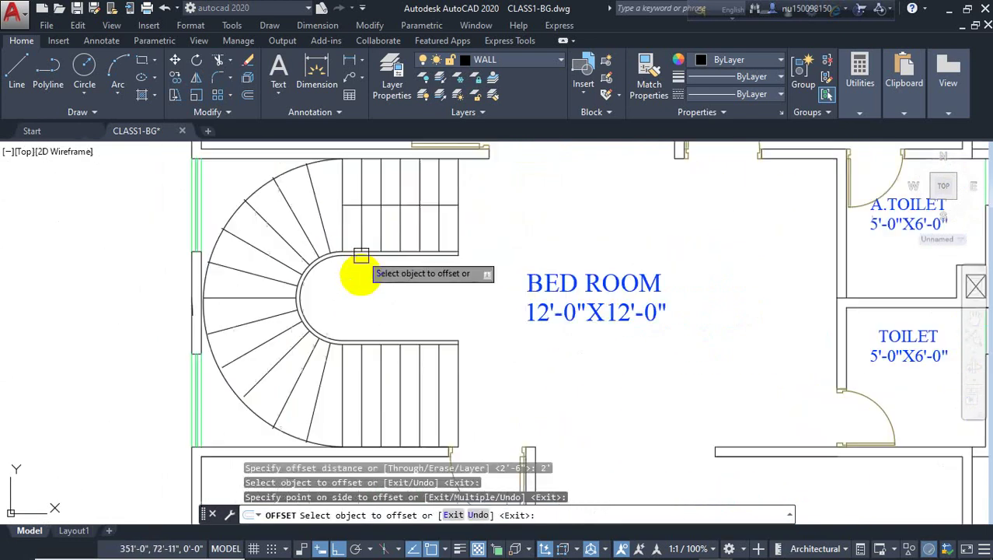
scroll(308, 270, up, 4)
click(295, 262)
click(245, 245)
scroll(258, 239, down, 4)
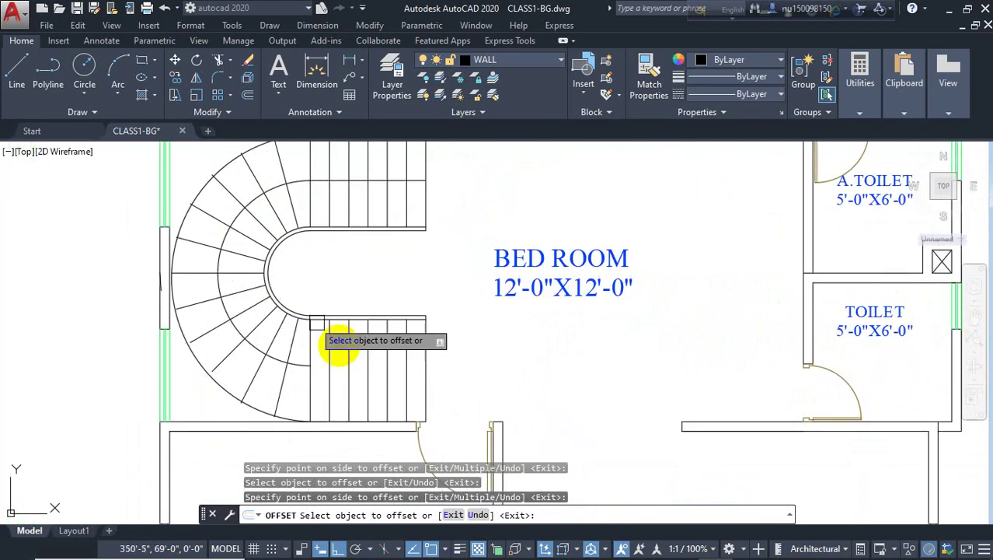
scroll(352, 325, up, 4)
click(370, 299)
scroll(474, 280, down, 4)
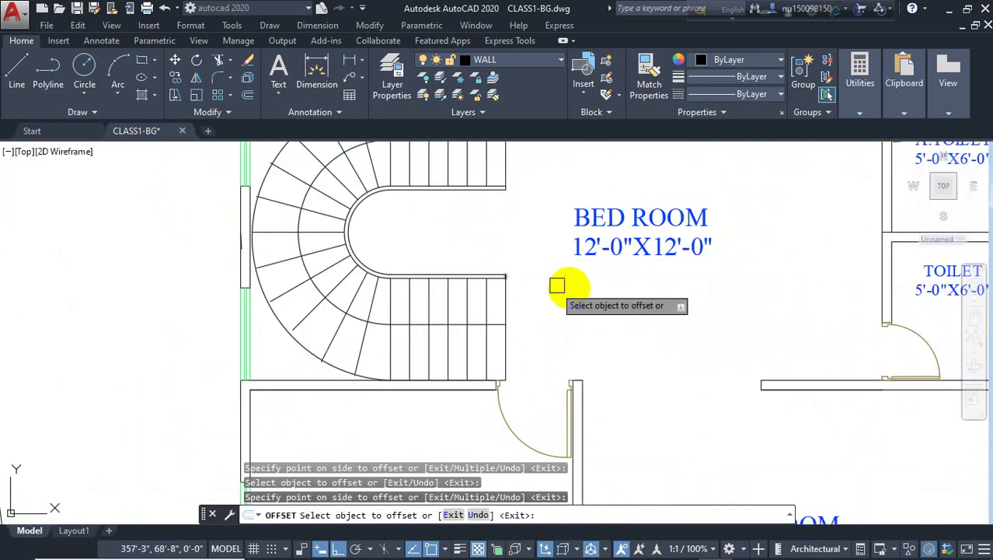
right_click(572, 296)
click(610, 300)
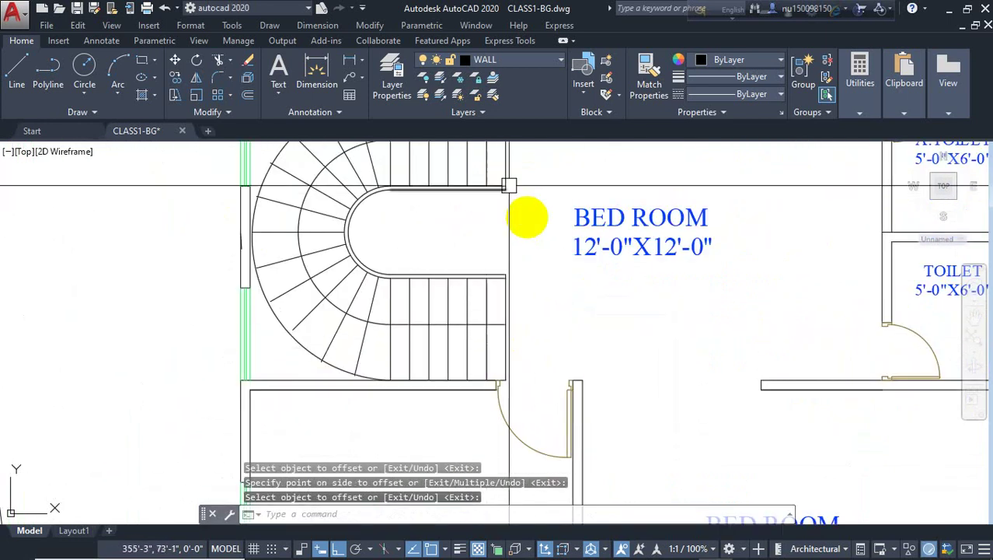
- Draw an arrowhead of two diagonals from the lower flight's walking line end to both ends of the tread line two steps back
middle_drag(525, 213, 527, 272)
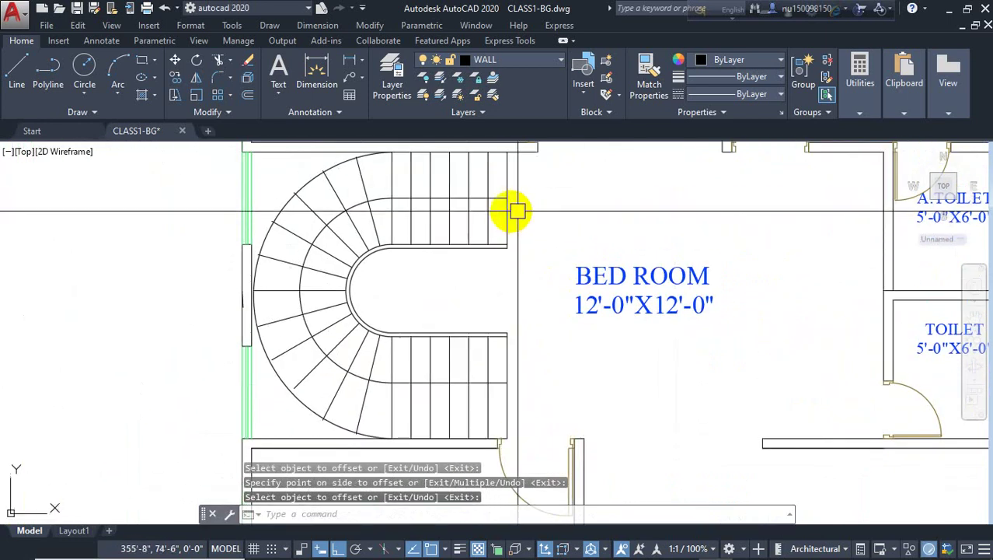
key(Return)
click(509, 380)
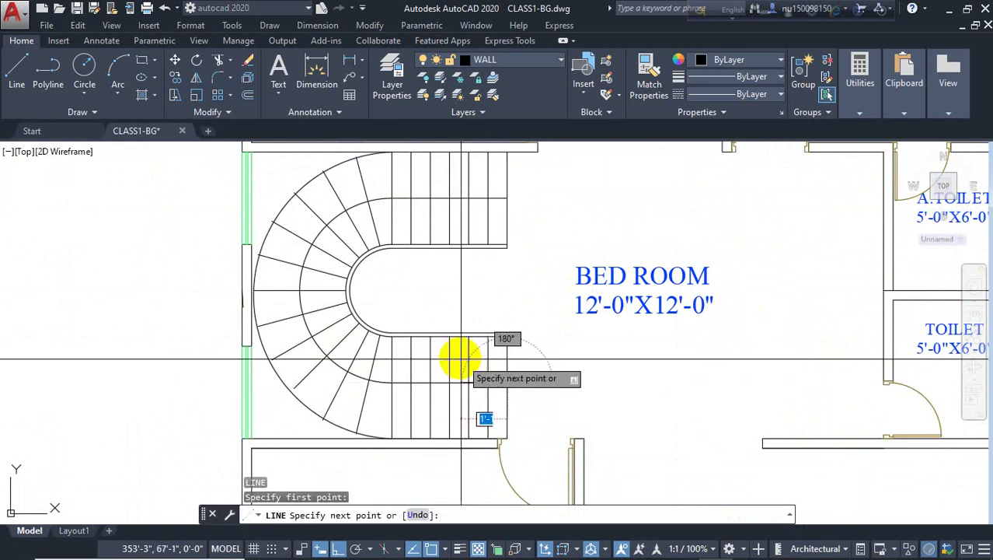
click(469, 337)
key(Return)
key(Return)
click(506, 383)
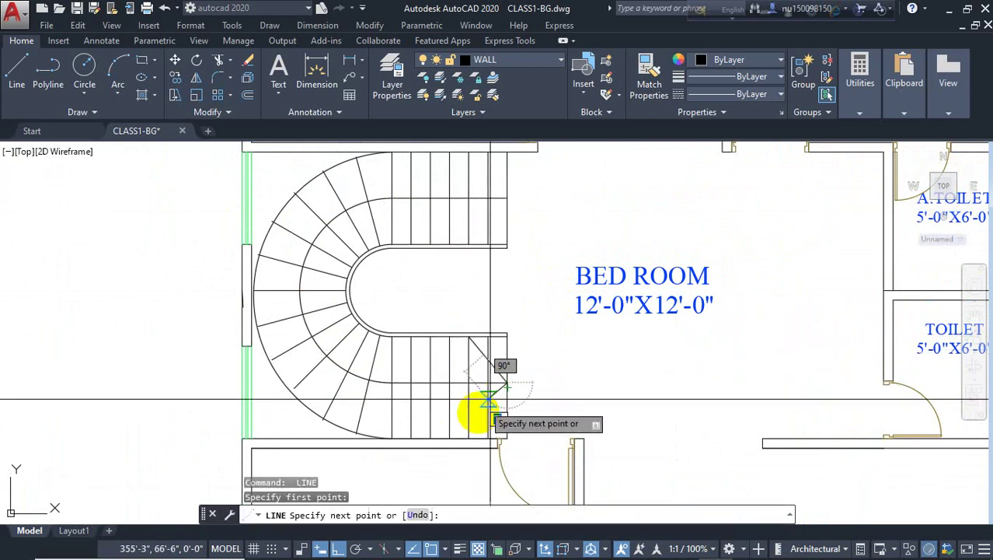
click(469, 426)
key(Return)
scroll(543, 354, down, 5)
scroll(476, 348, up, 3)
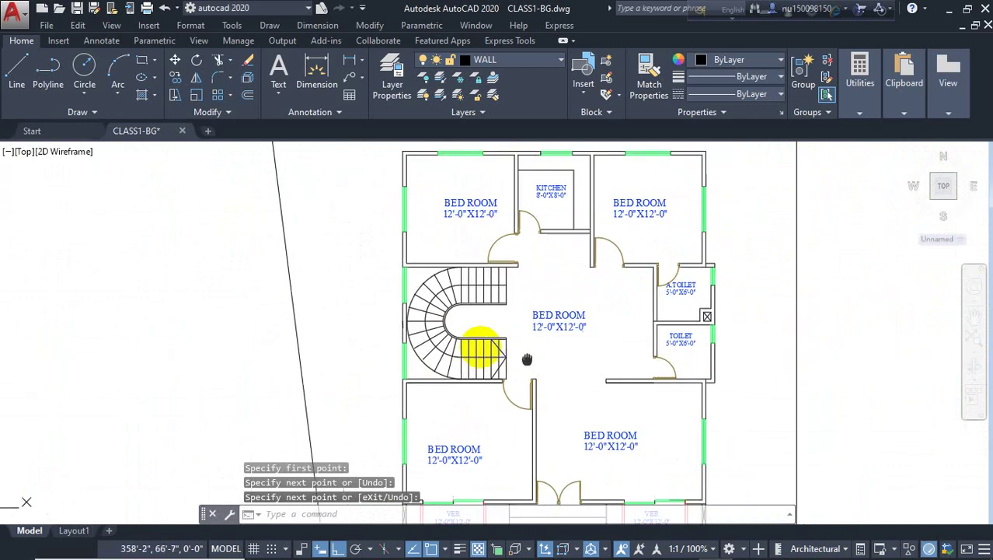
- Move the arrowhead lines and the whole stair walking line to the DOOR layer
scroll(448, 336, up, 4)
click(437, 335)
click(426, 363)
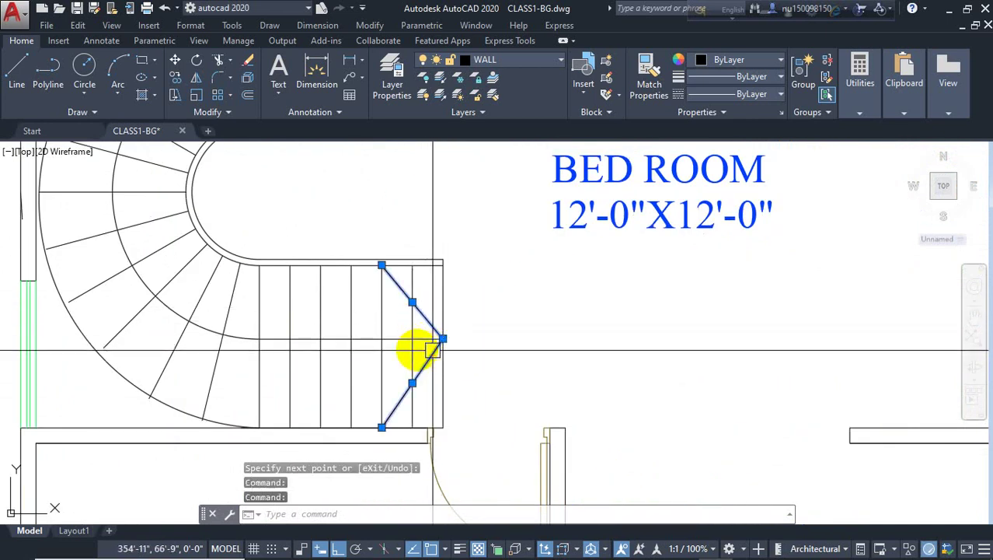
click(395, 340)
click(248, 336)
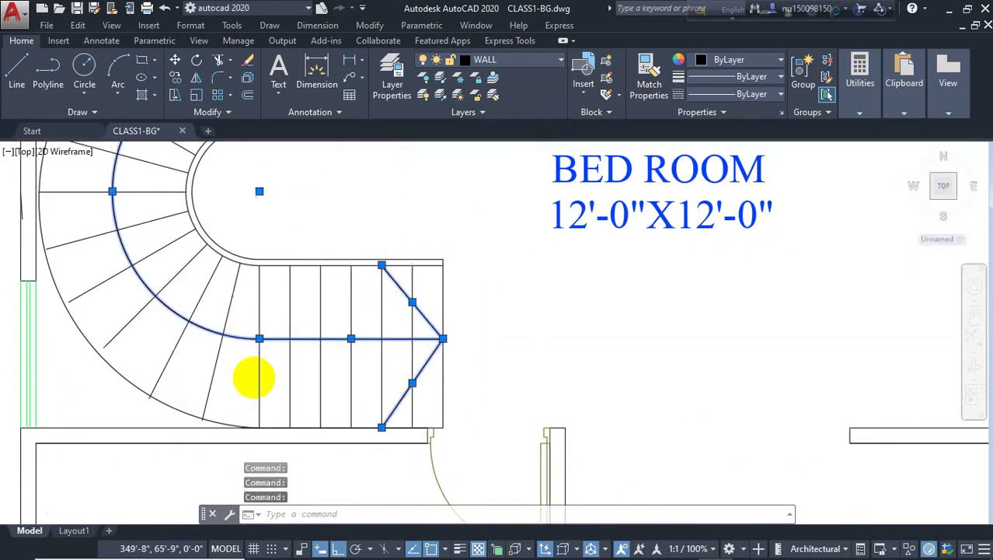
scroll(254, 367, down, 5)
scroll(294, 257, up, 5)
click(293, 256)
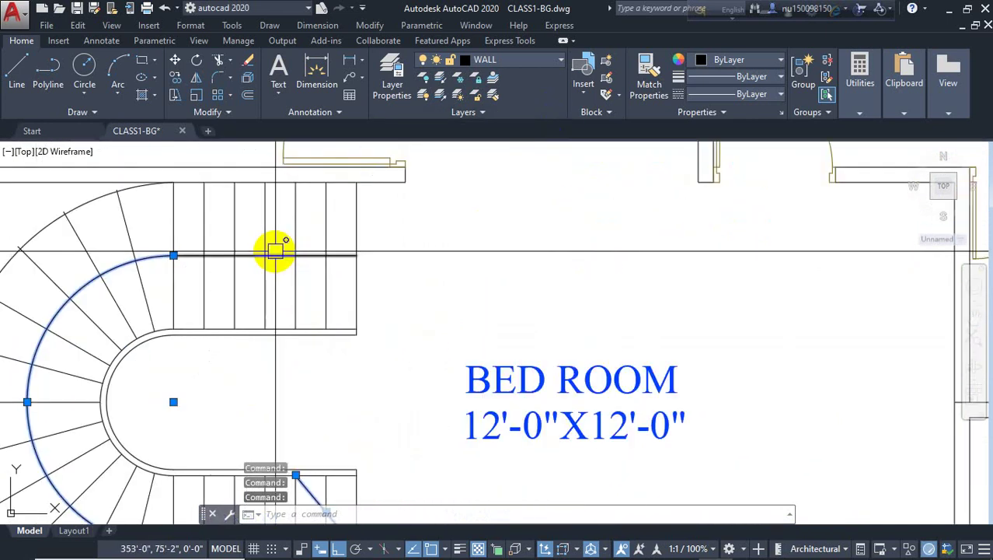
click(510, 61)
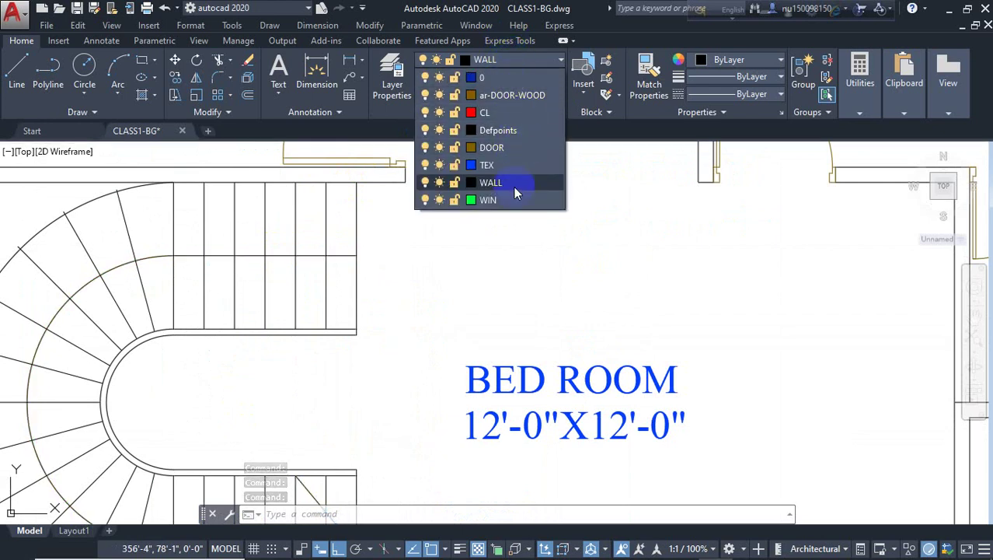
click(513, 150)
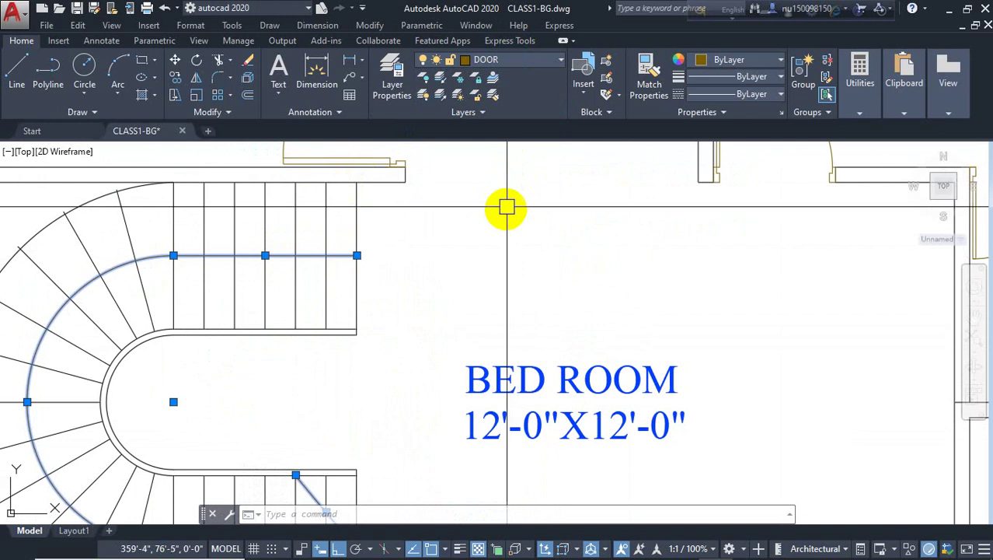
- Examine the drawing's existing layers and the whole floor plan on its plot
key(Escape)
scroll(381, 307, down, 3)
scroll(413, 310, down, 4)
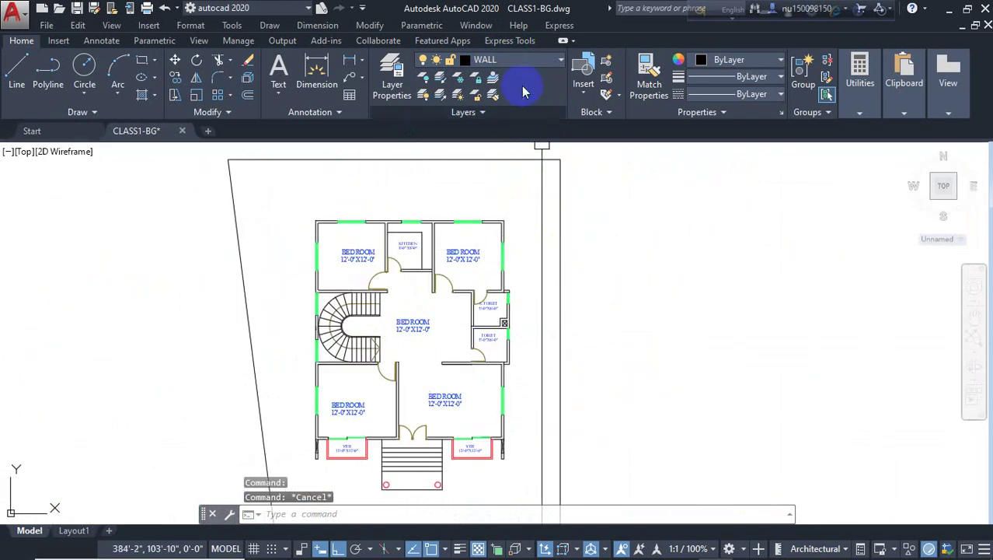
click(527, 66)
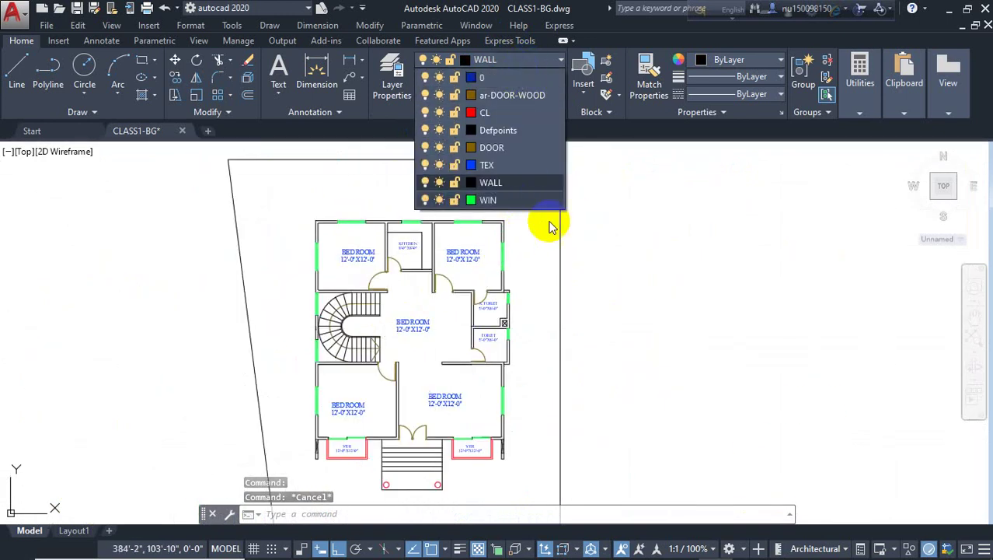
middle_drag(641, 301, 604, 294)
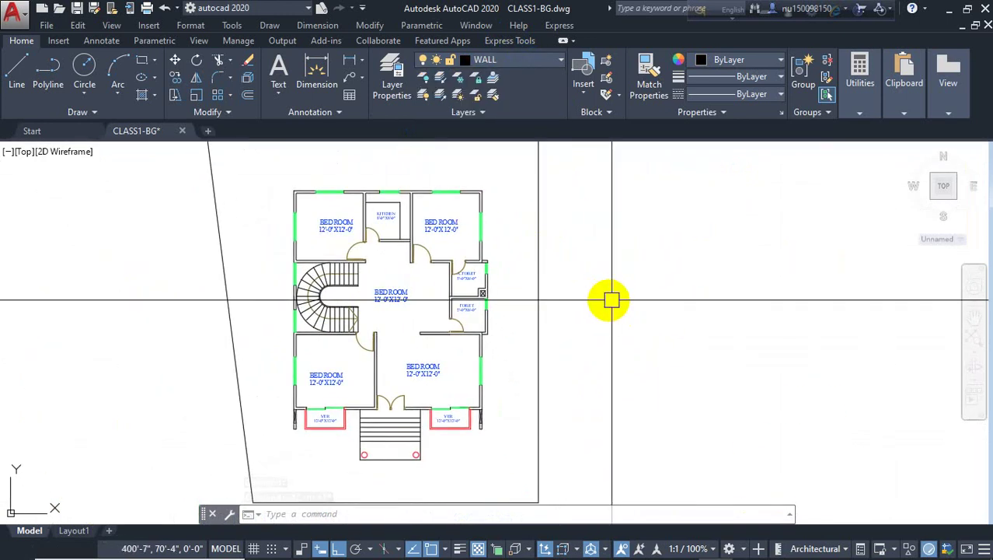
scroll(544, 299, down, 2)
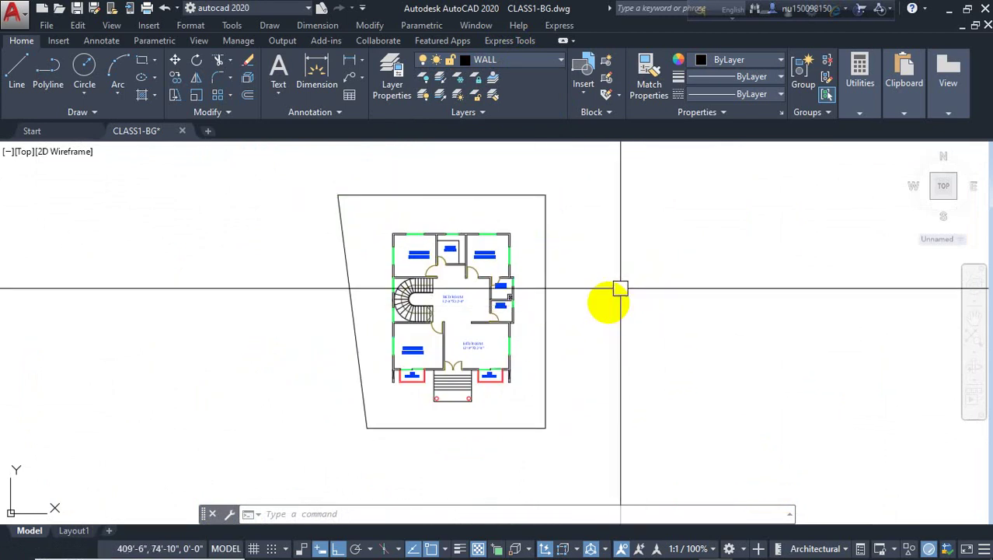
scroll(472, 337, up, 2)
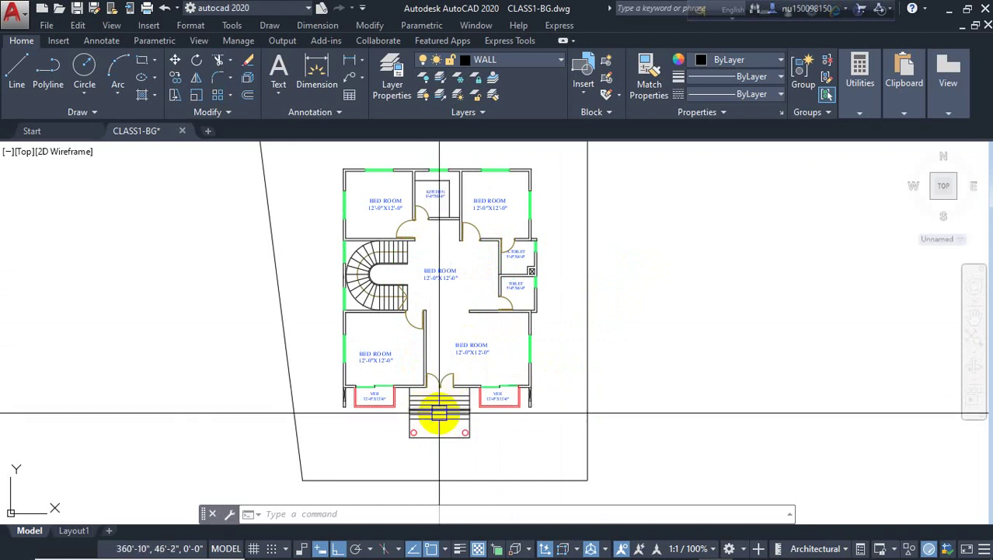
scroll(408, 340, down, 2)
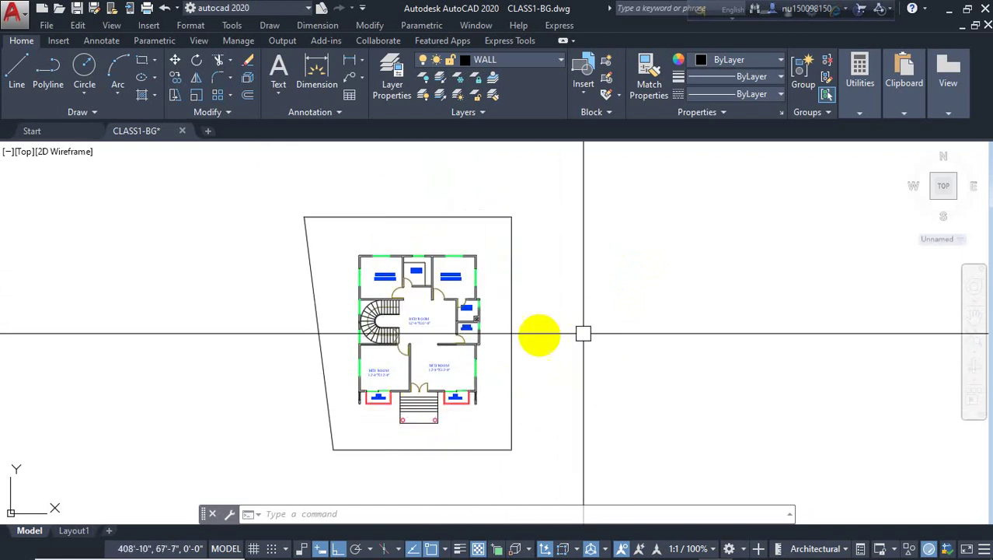
scroll(541, 331, up, 1)
scroll(539, 325, down, 1)
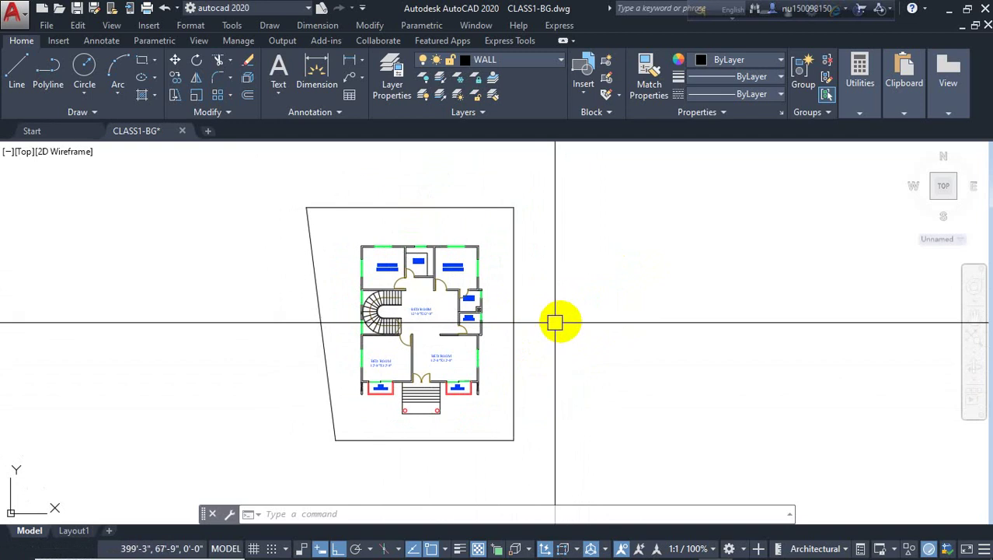
- Open DesignCenter to access the content of other drawings
middle_drag(584, 336, 590, 320)
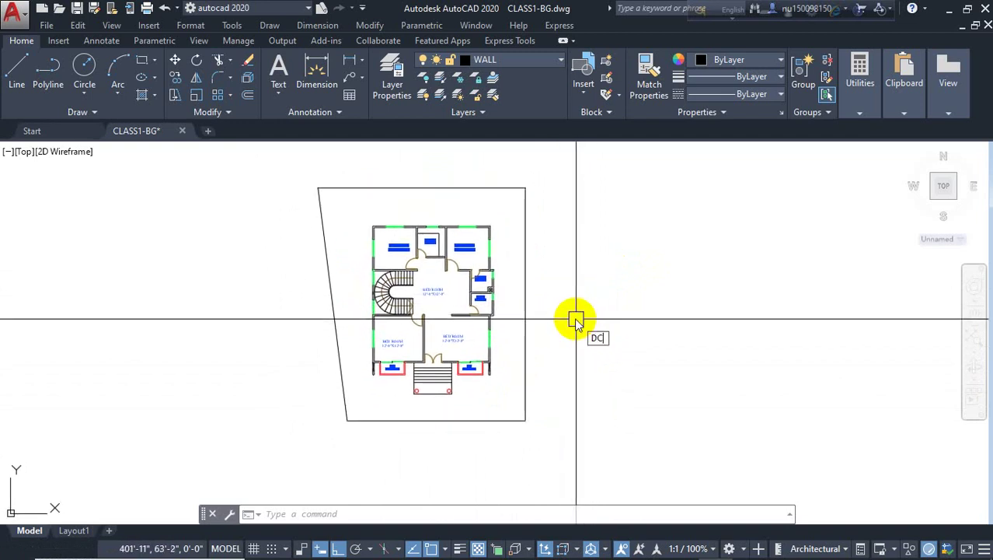
key(Return)
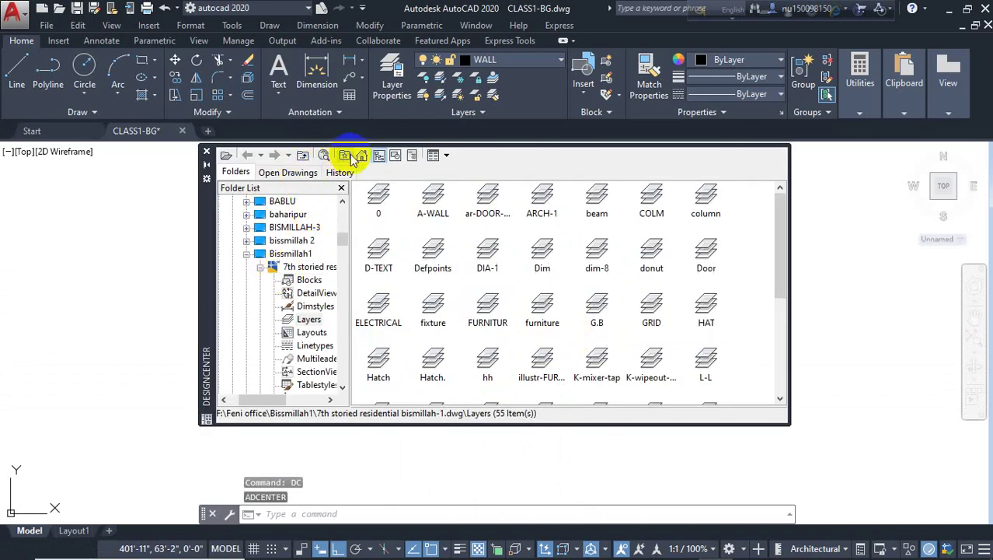
click(226, 156)
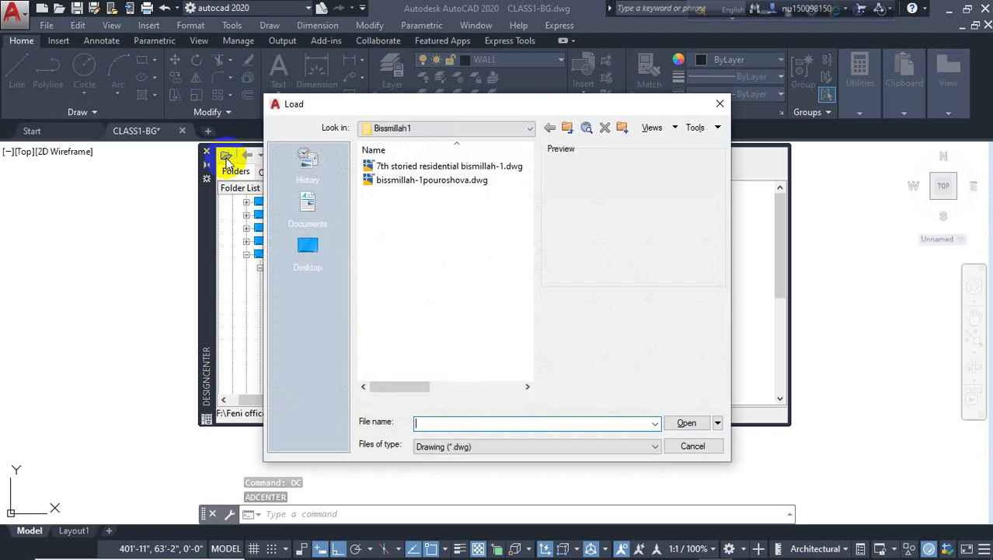
click(308, 248)
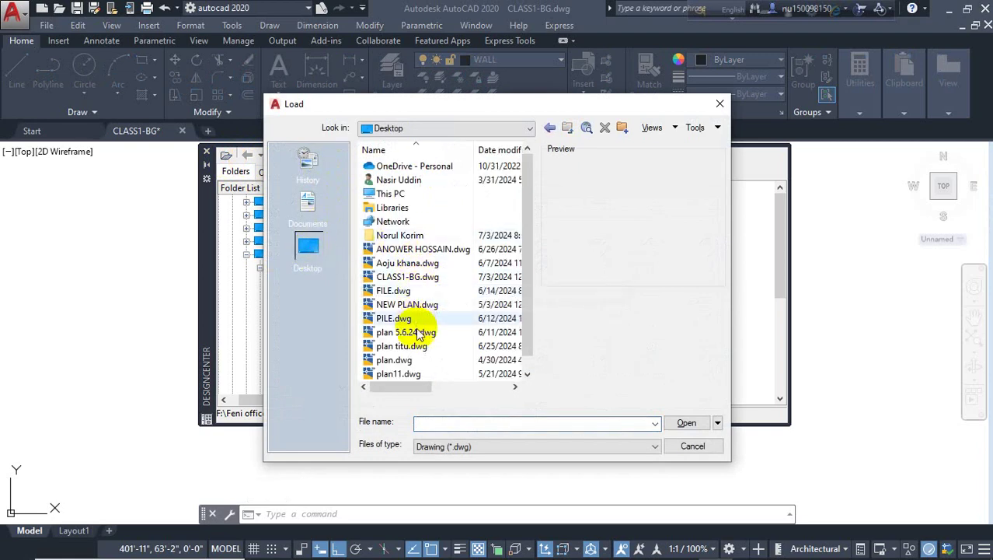
double_click(441, 199)
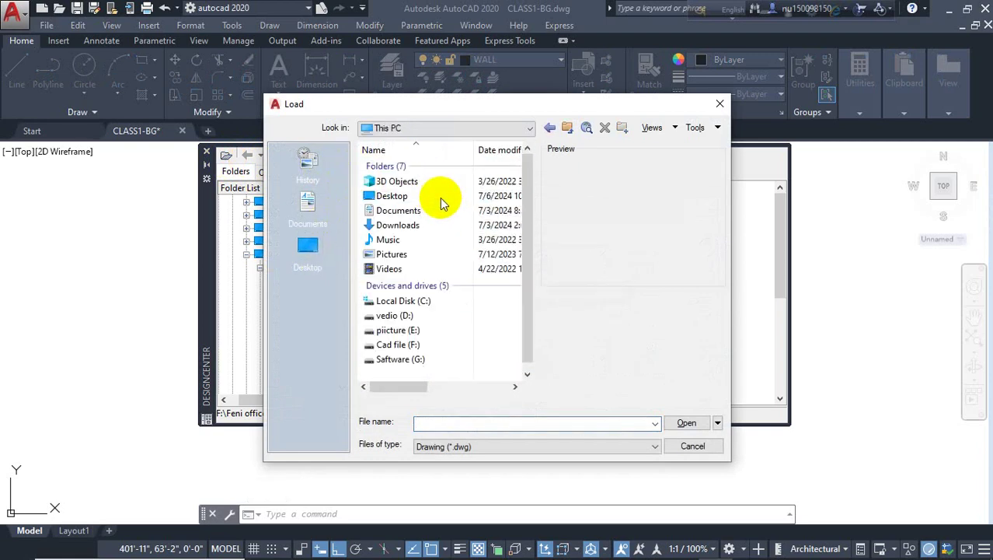
double_click(418, 345)
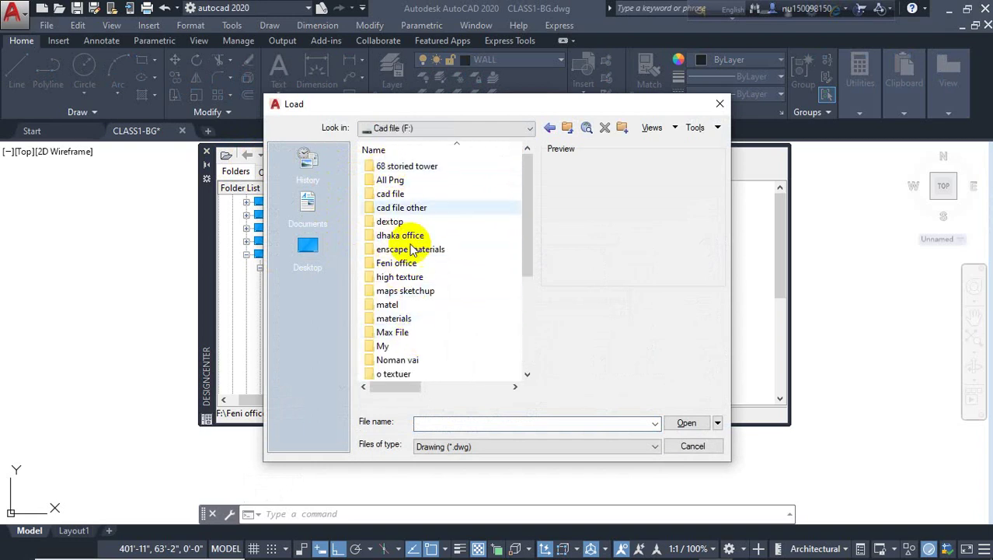
double_click(411, 264)
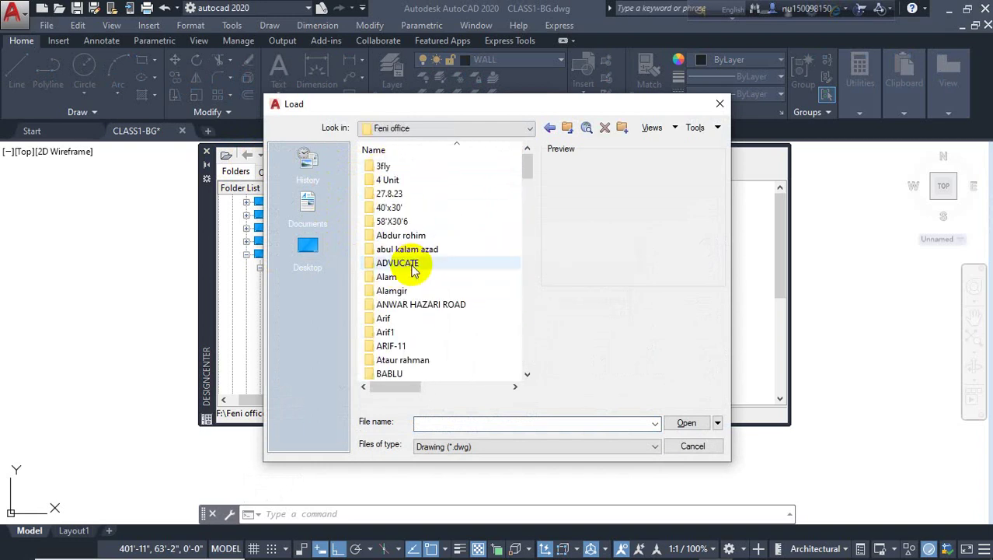
double_click(412, 266)
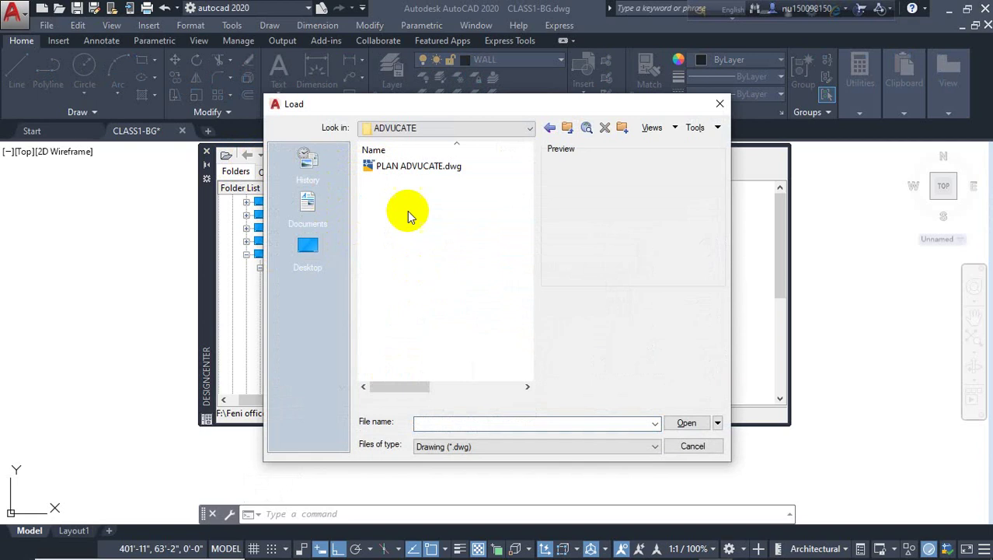
click(430, 167)
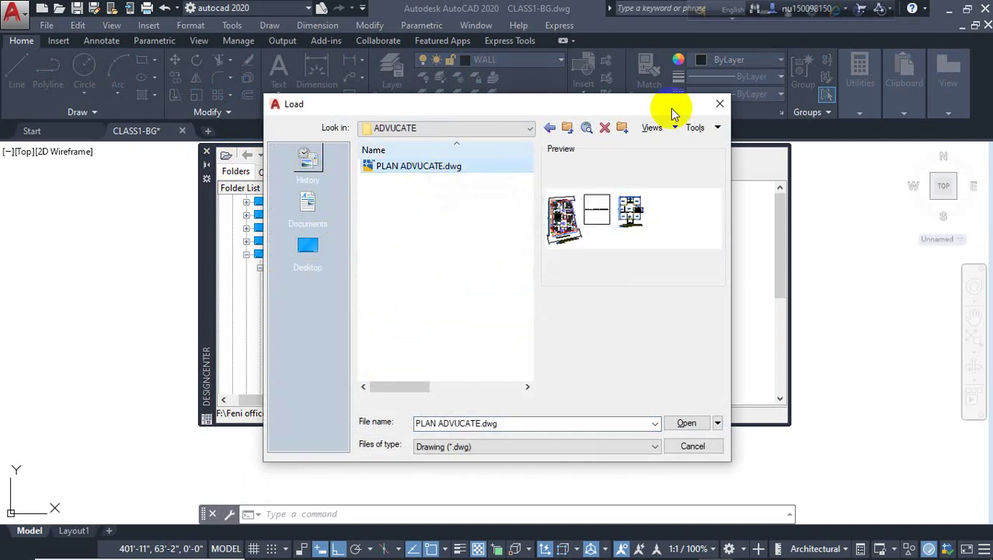
click(717, 107)
- Load bissmillah-1pouroshova.dwg into DesignCenter and list the layers of 7th storied residential bismillah-1.dwg
click(225, 156)
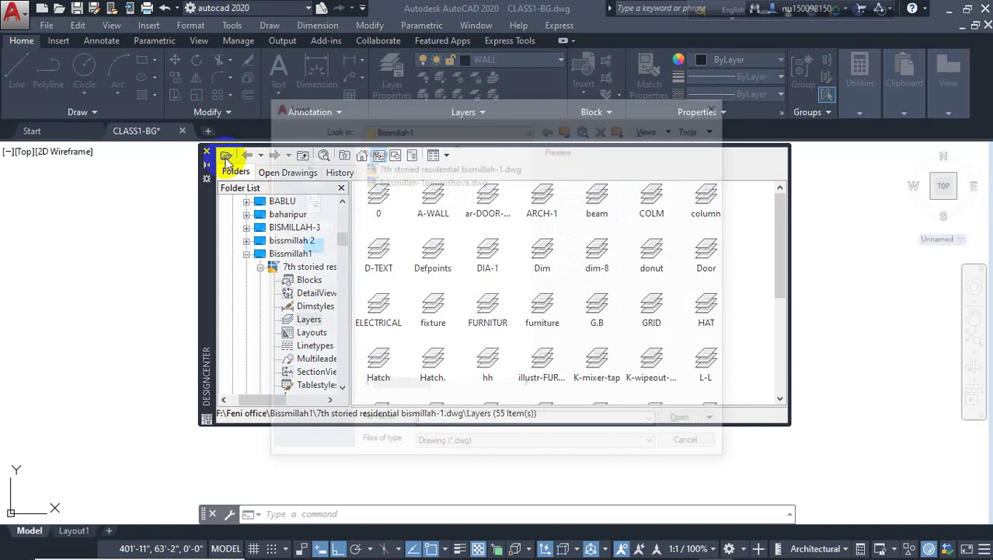
click(432, 182)
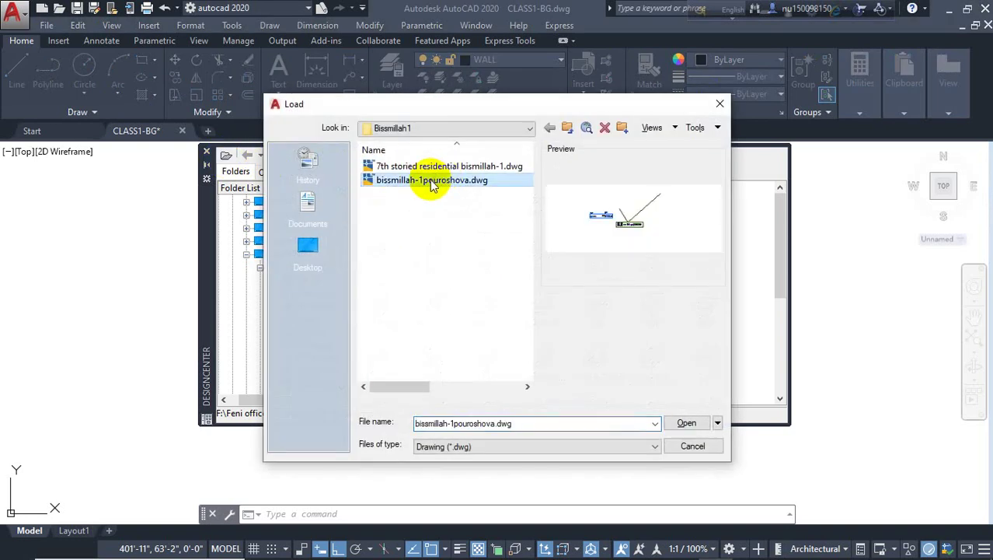
click(684, 422)
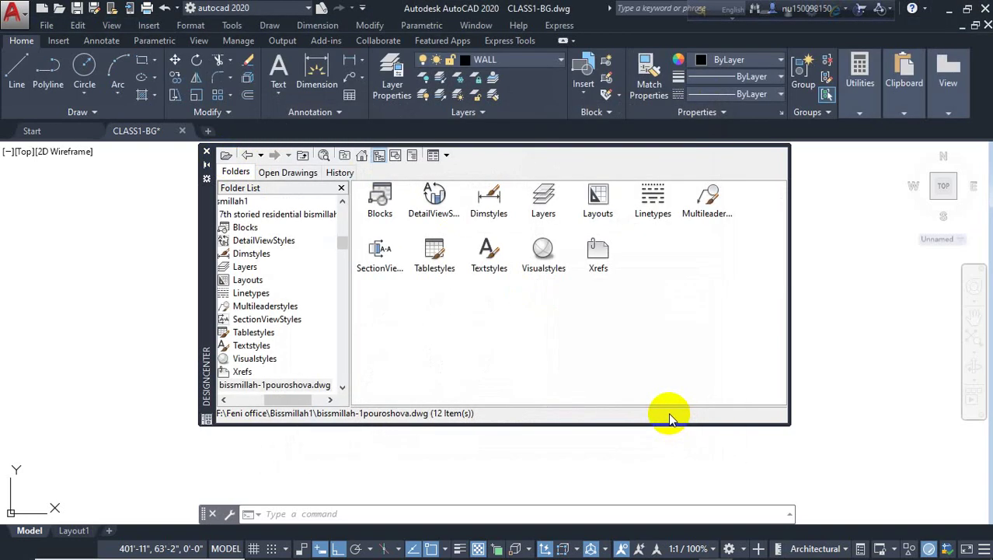
click(224, 269)
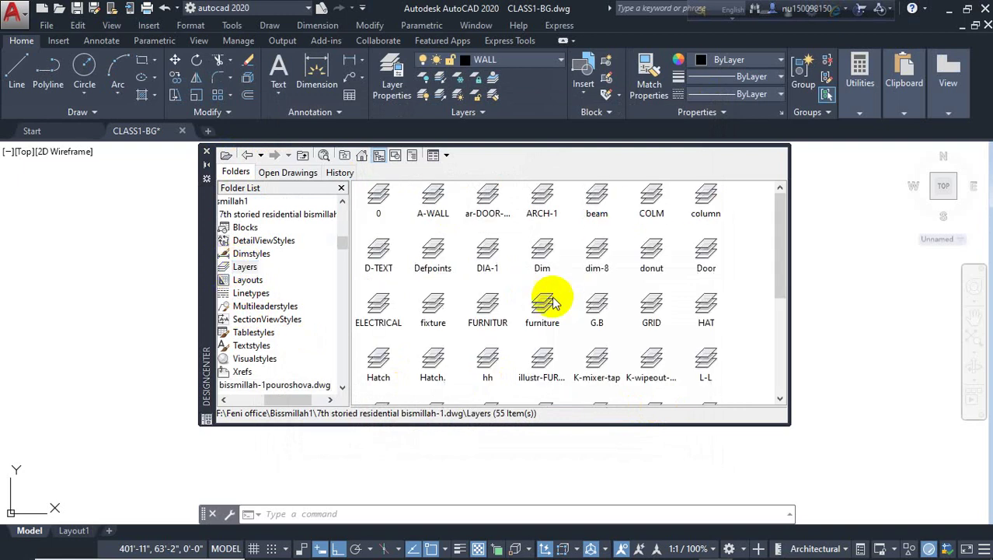
- Add all layers of 7th storied residential bismillah-1.dwg to the current drawing and close DesignCenter
scroll(553, 301, down, 5)
scroll(577, 277, up, 5)
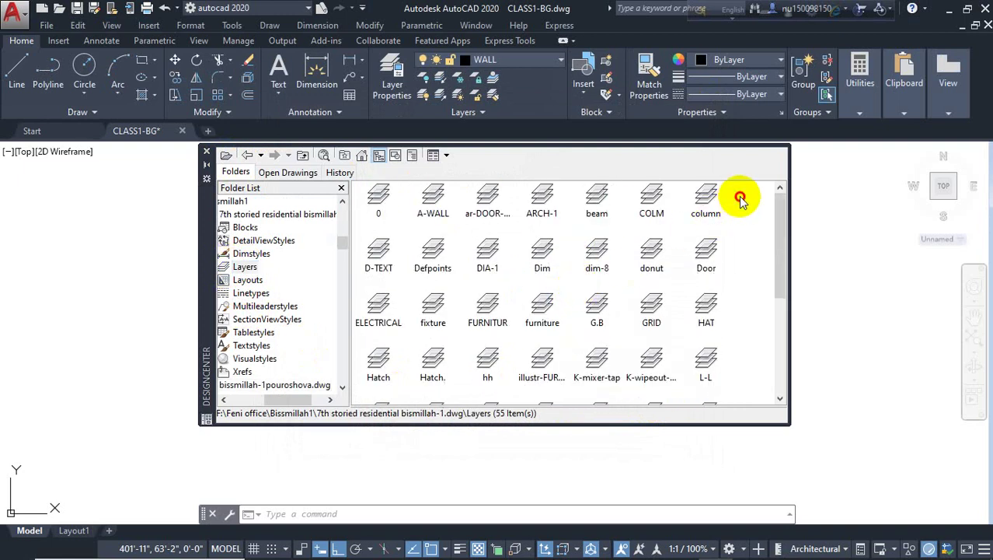
drag(740, 201, 377, 410)
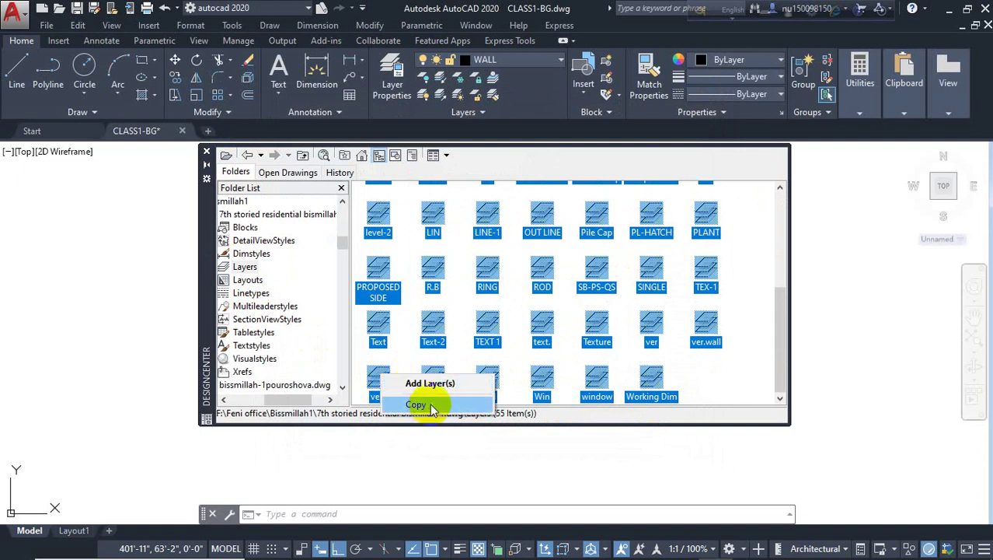
click(432, 383)
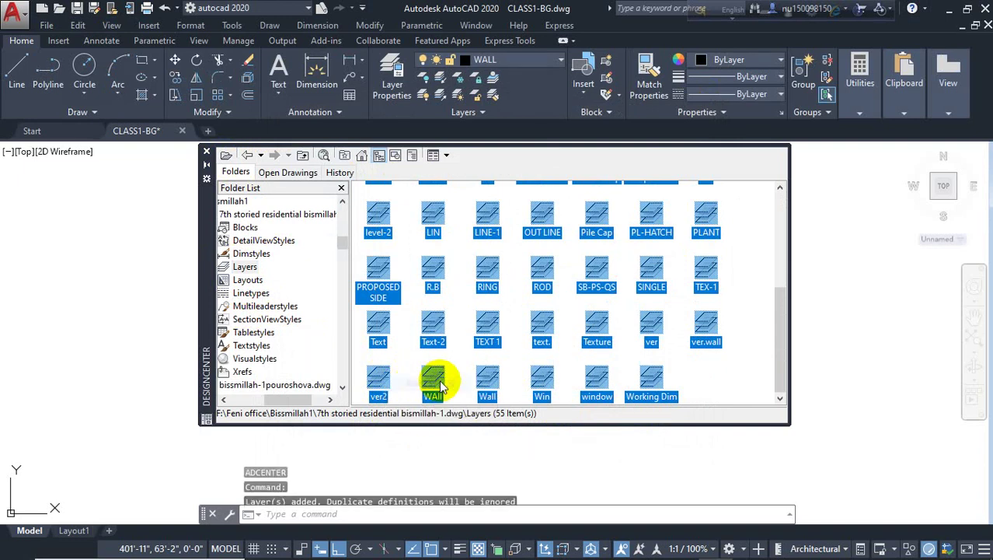
click(206, 153)
- Check the imported layers in the drawing's layer list and inspect the floor plan from the stair to the entrance
click(508, 58)
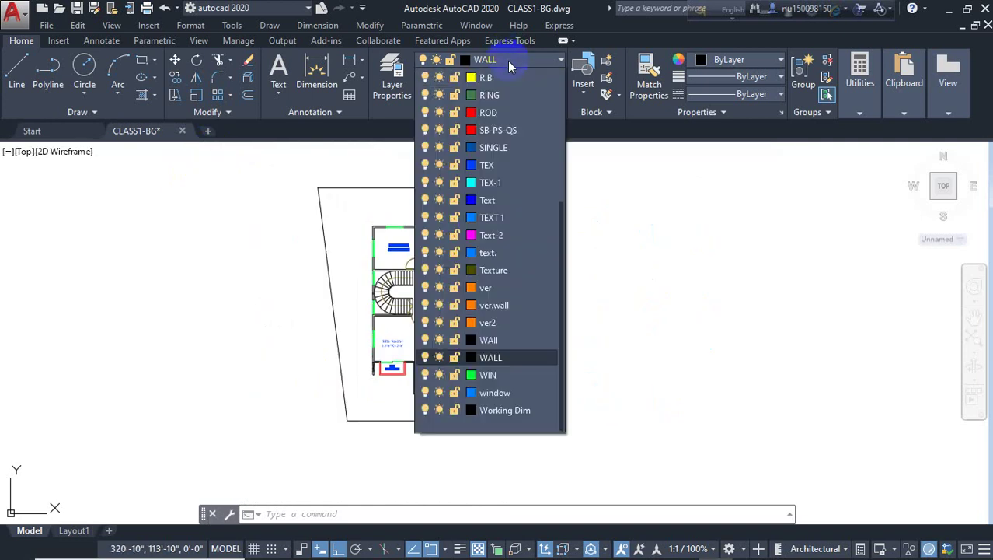
scroll(528, 355, up, 9)
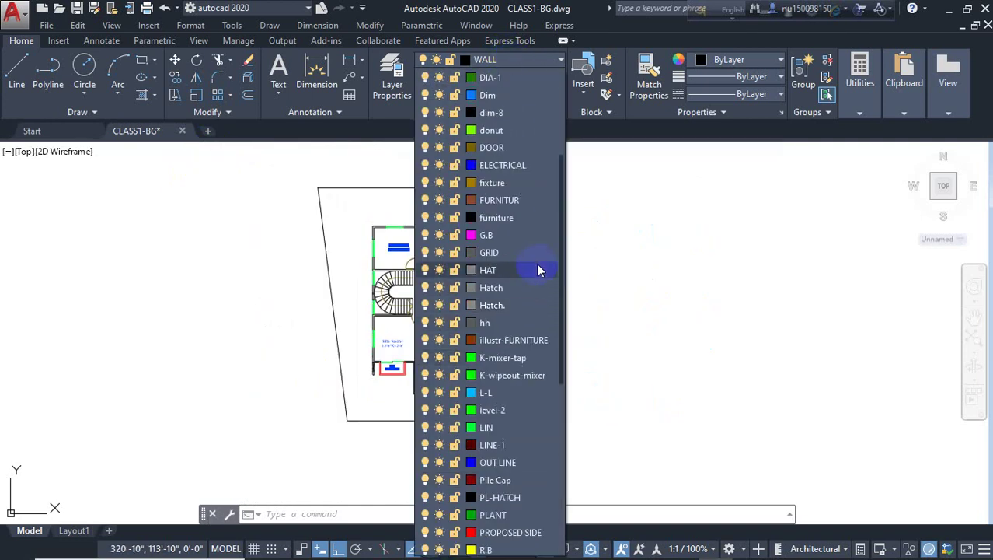
scroll(537, 233, down, 9)
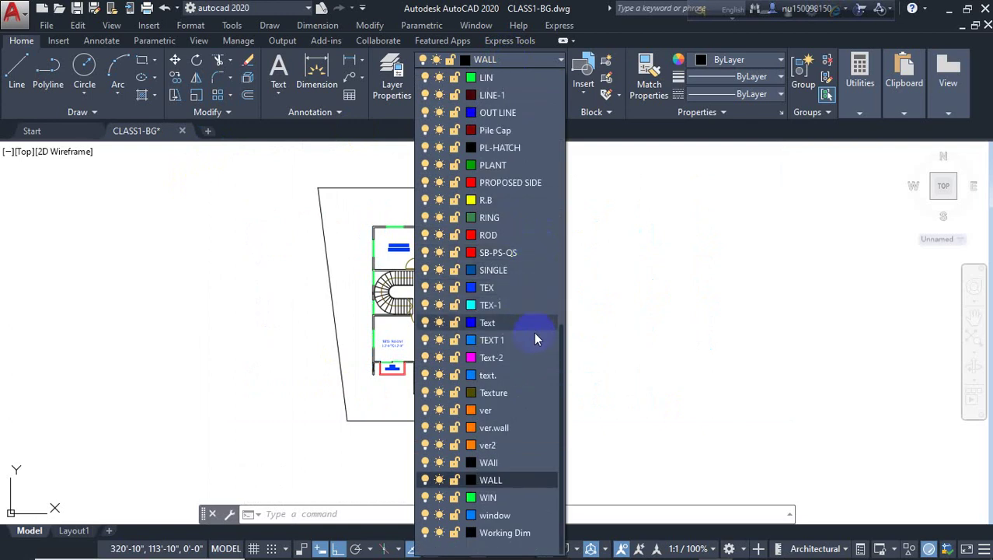
key(Escape)
scroll(566, 293, down, 2)
scroll(533, 328, up, 2)
scroll(533, 327, up, 2)
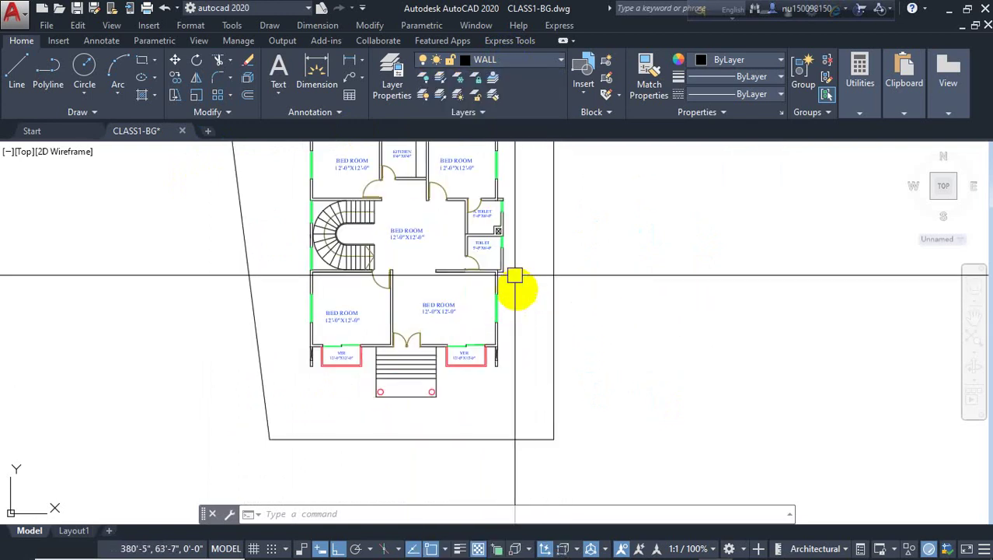
scroll(350, 262, up, 2)
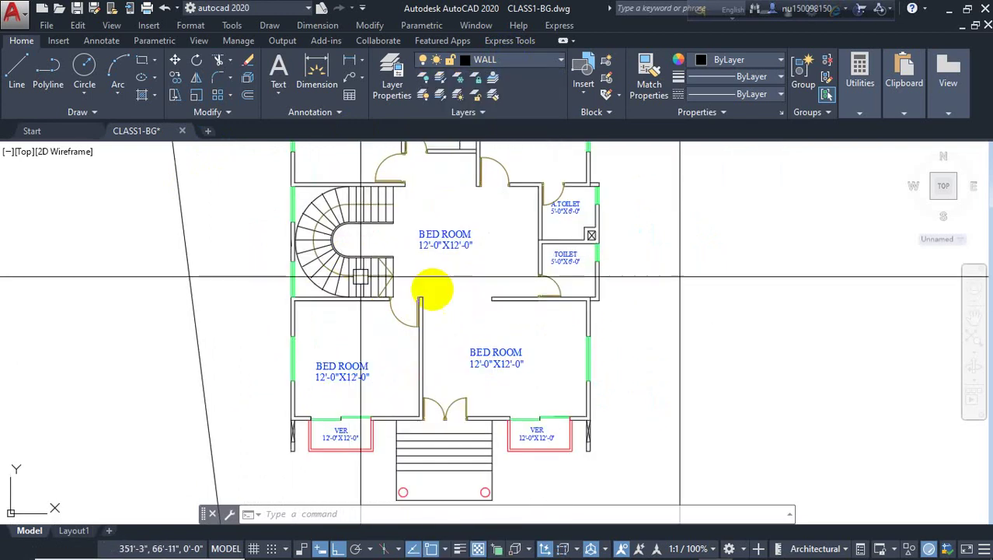
middle_drag(466, 310, 466, 359)
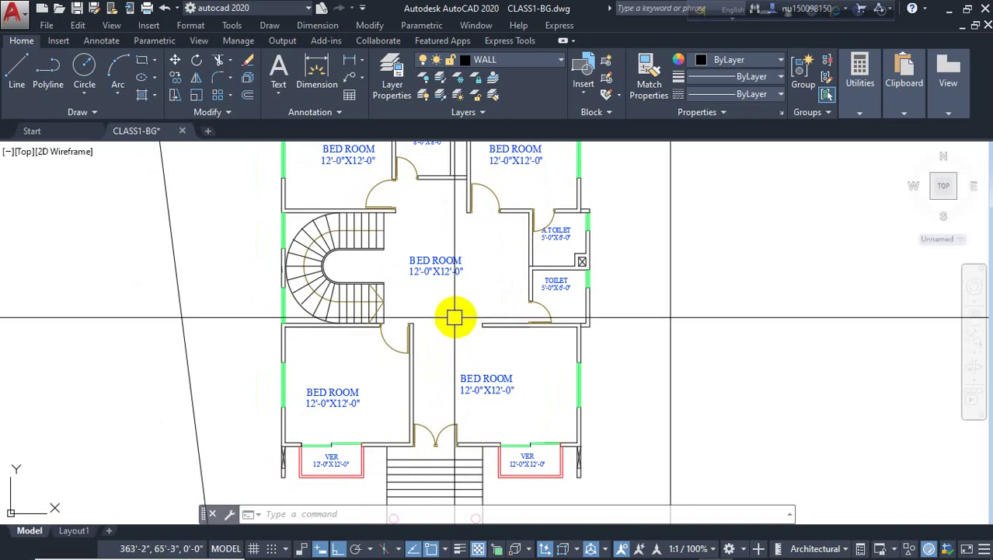
middle_drag(476, 331, 529, 268)
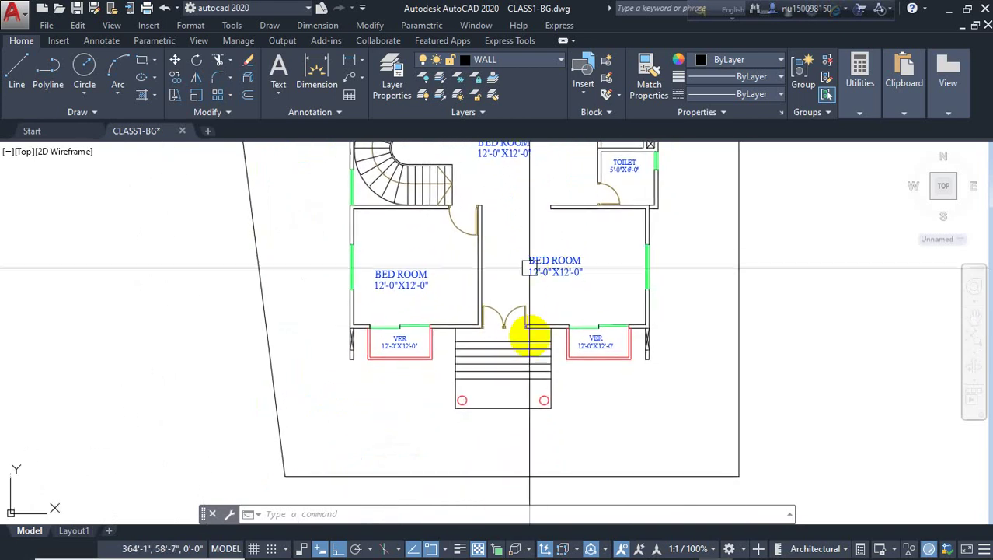
scroll(466, 416, up, 2)
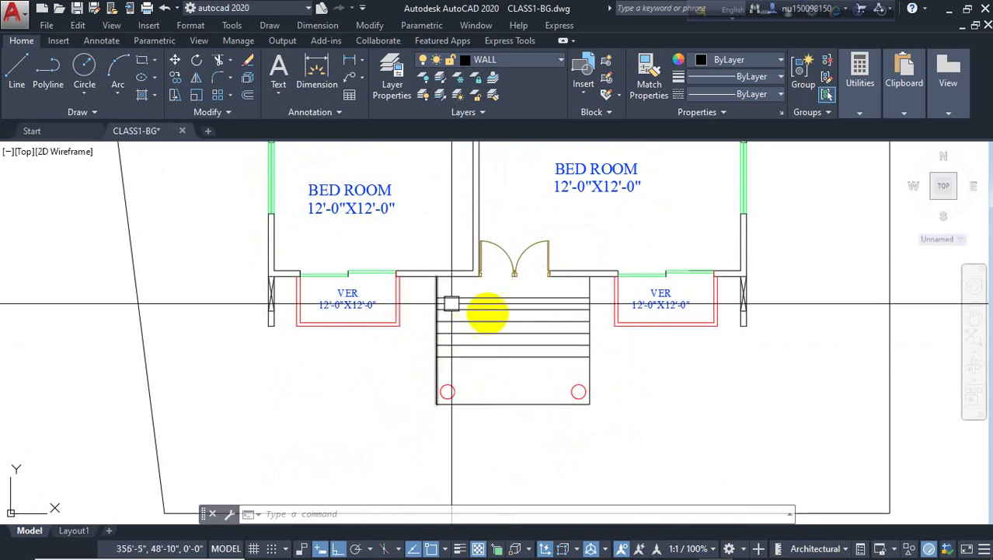
middle_drag(500, 311, 545, 305)
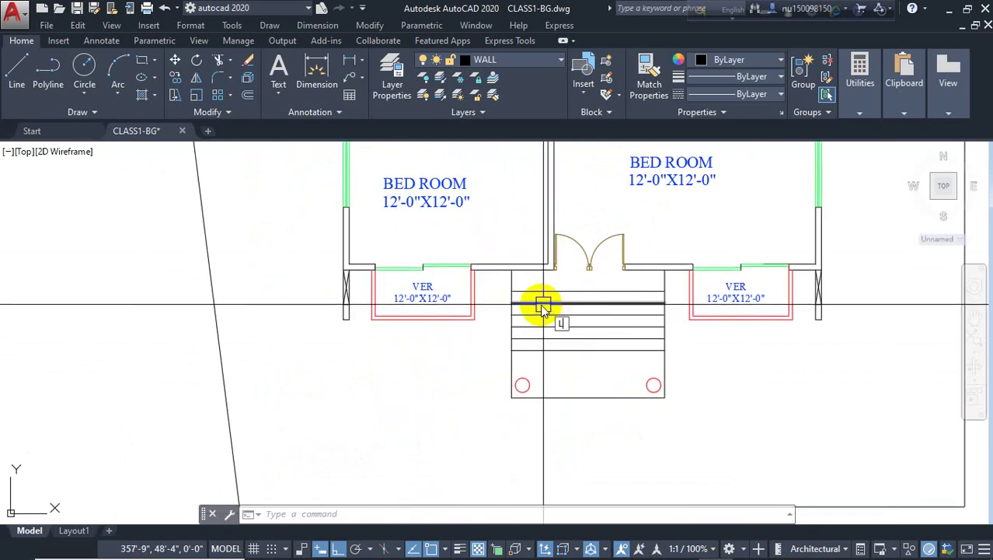
key(Return)
scroll(511, 305, up, 2)
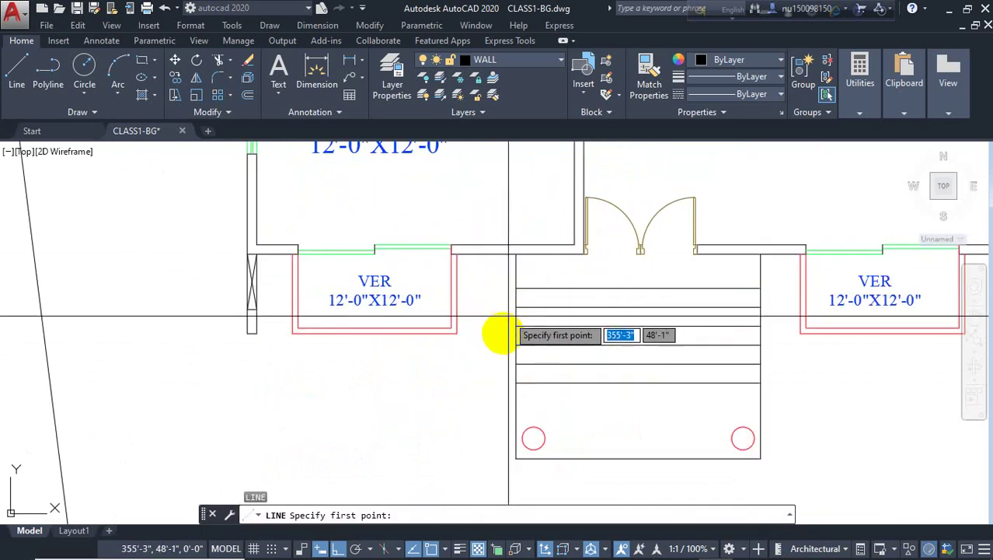
scroll(462, 307, up, 2)
click(453, 286)
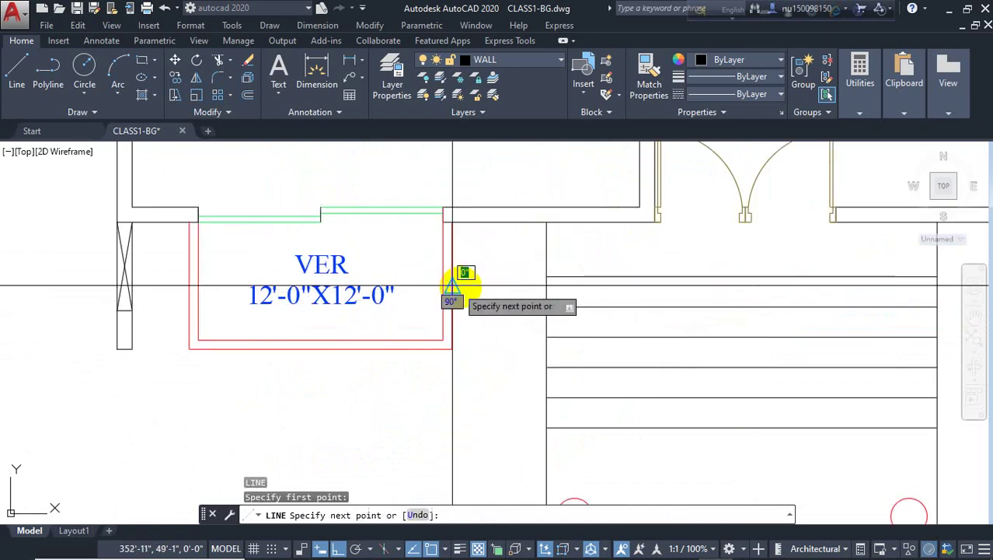
key(Escape)
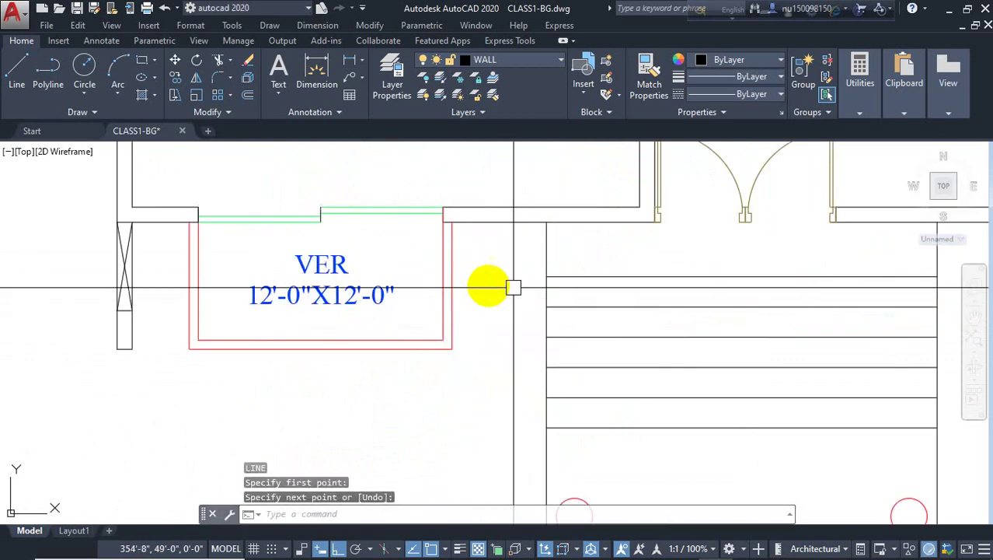
- Draw a horizontal line between the left verandah's outer wall and the side of the entrance steps
key(Return)
click(547, 288)
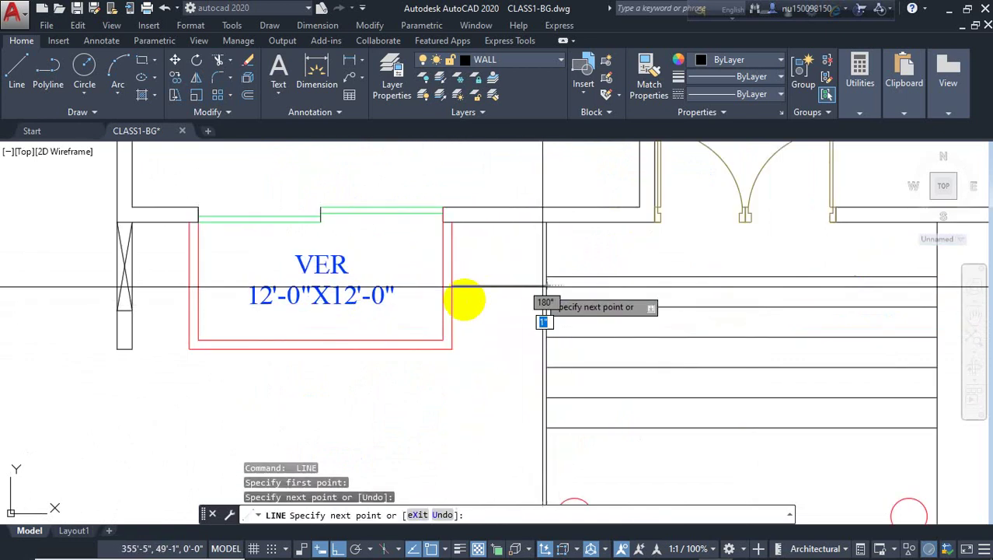
key(Return)
- Offset the line between the left verandah and the entrance steps upward by 2 inches
scroll(437, 364, down, 2)
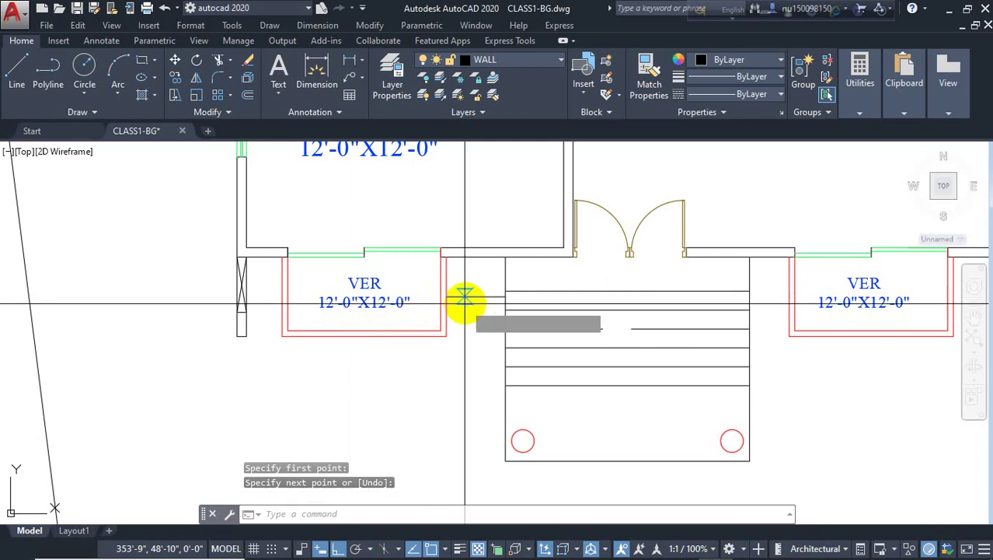
text(o)
key(Return)
text(2)
key(Return)
click(479, 295)
click(483, 282)
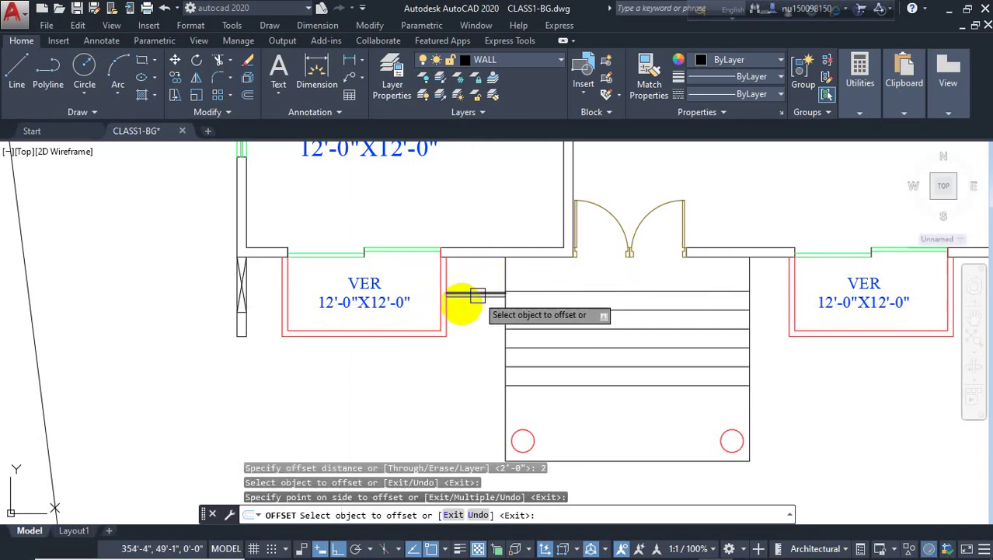
key(Escape)
scroll(263, 298, up, 2)
key(Return)
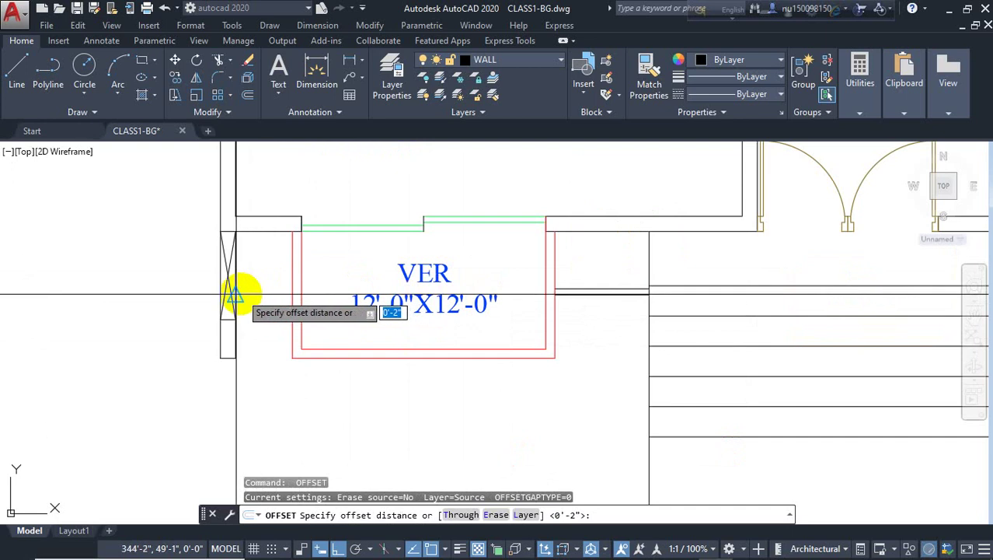
click(284, 293)
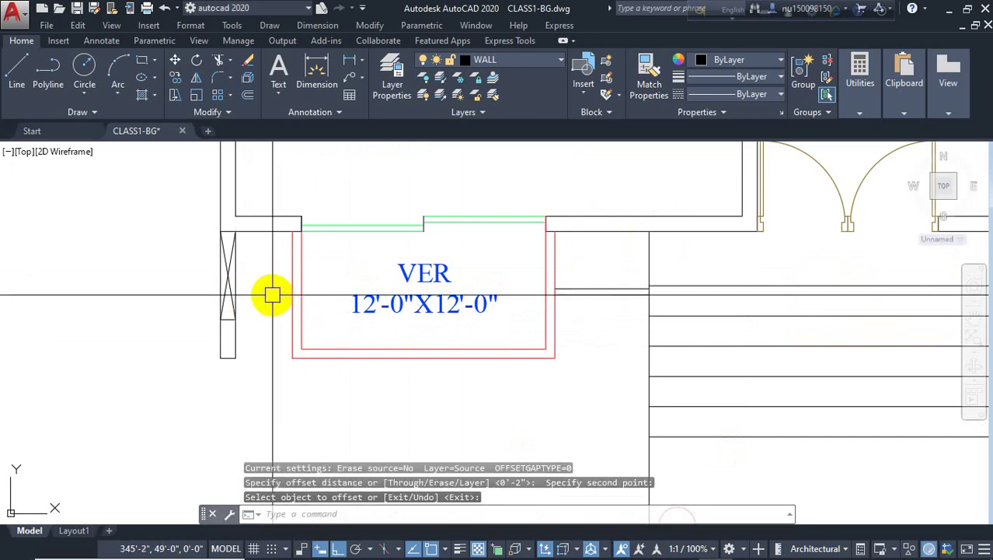
key(Escape)
- Draw a horizontal line from the left column to the left verandah and offset it 2 inches upward
text(l)
key(Return)
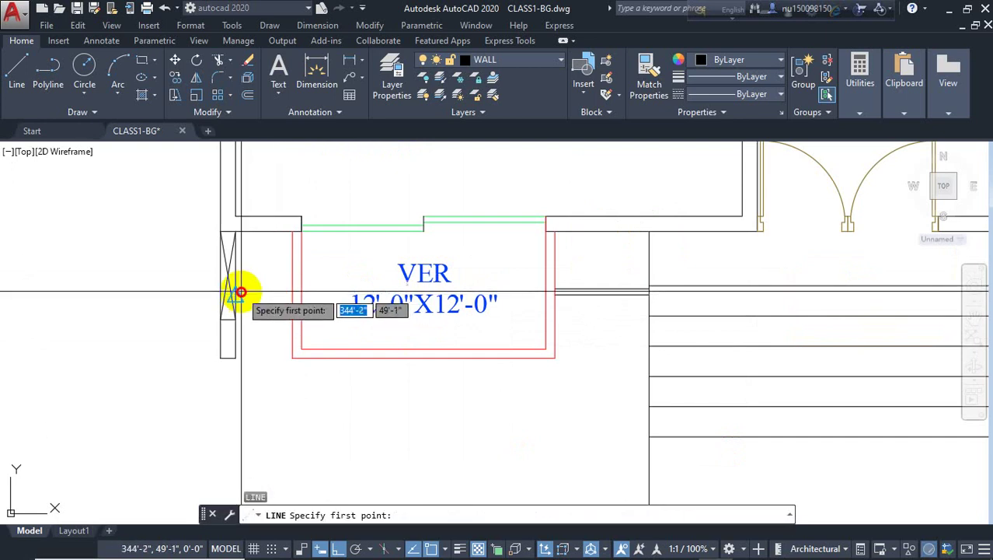
key(Return)
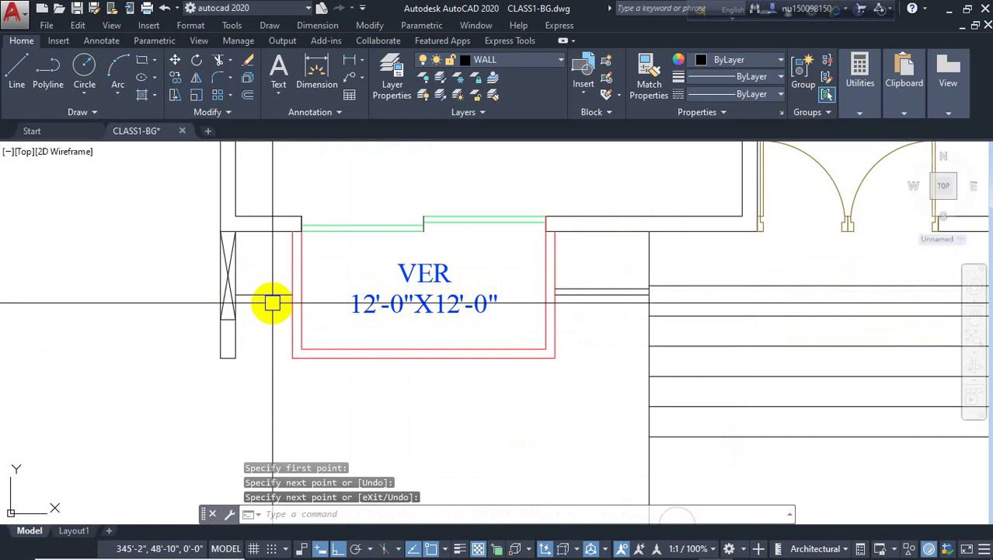
key(Return)
text(2)
key(Return)
click(269, 294)
click(277, 258)
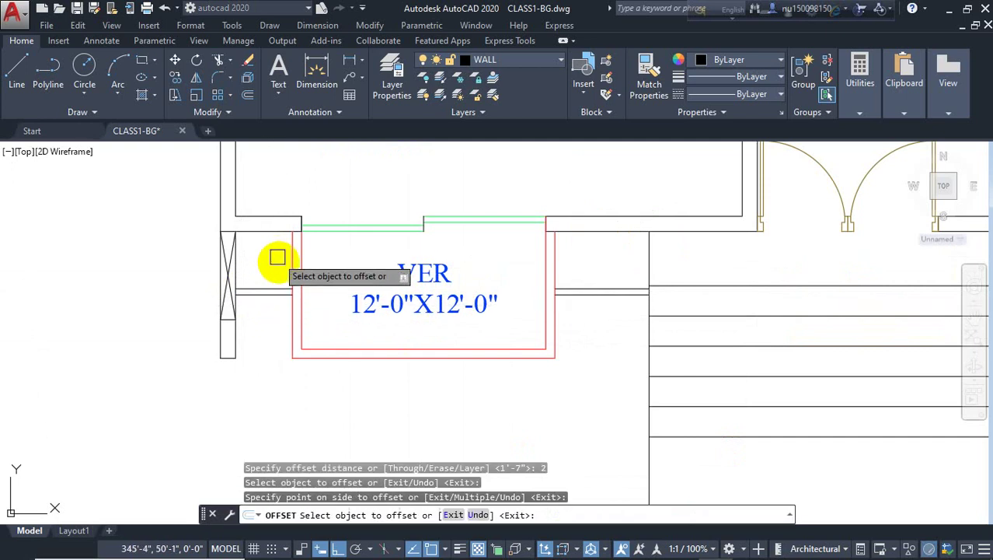
key(Escape)
- Draw a horizontal line from the right side of the entrance steps to the right verandah's outer wall
scroll(281, 273, down, 2)
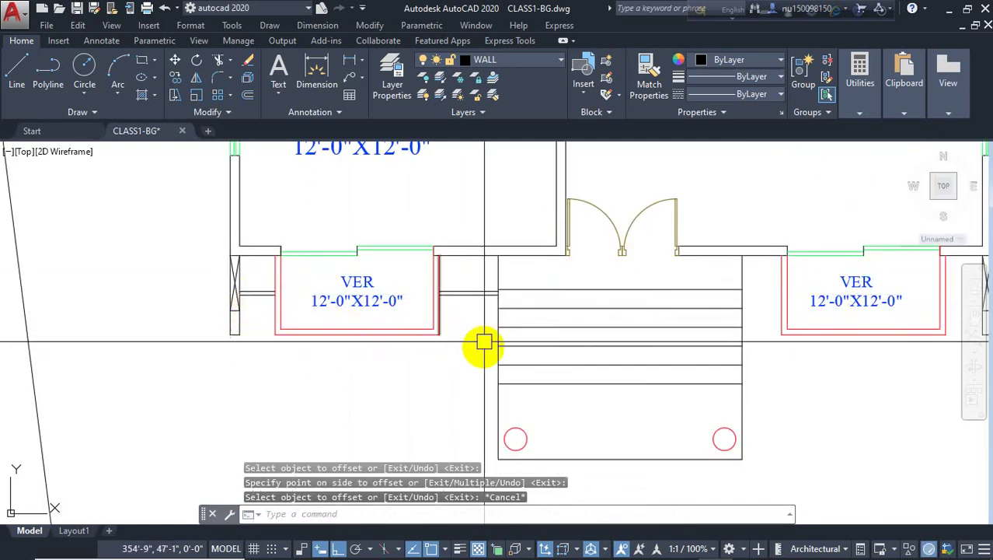
middle_drag(484, 339, 329, 351)
text(l)
key(Return)
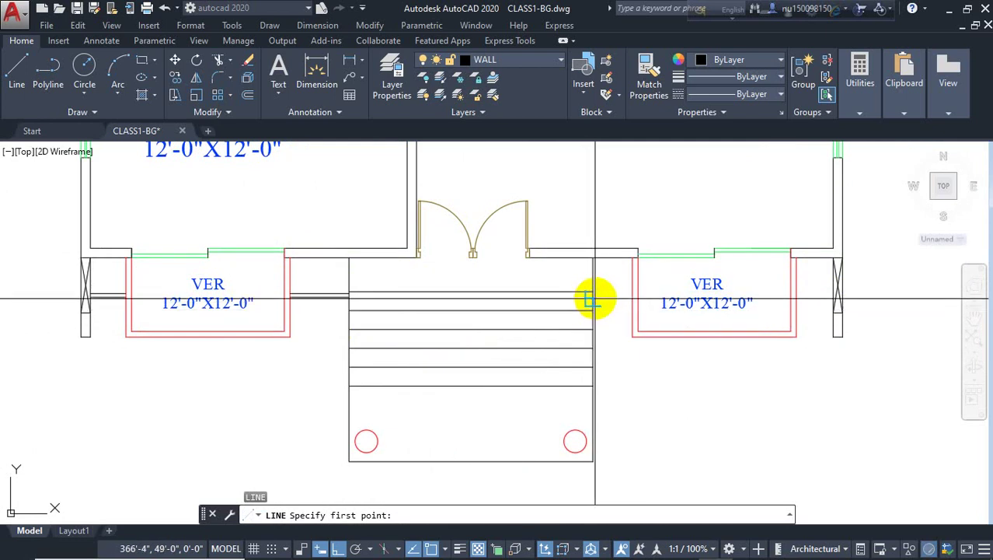
click(592, 299)
click(627, 298)
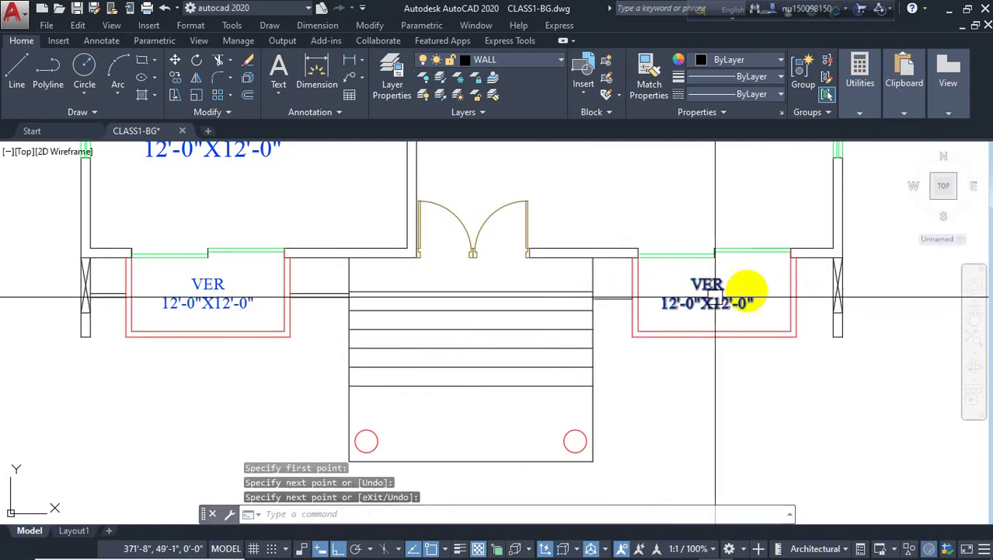
key(Return)
- Draw a horizontal line from the right verandah's outer wall to the right column
key(Return)
scroll(796, 301, up, 2)
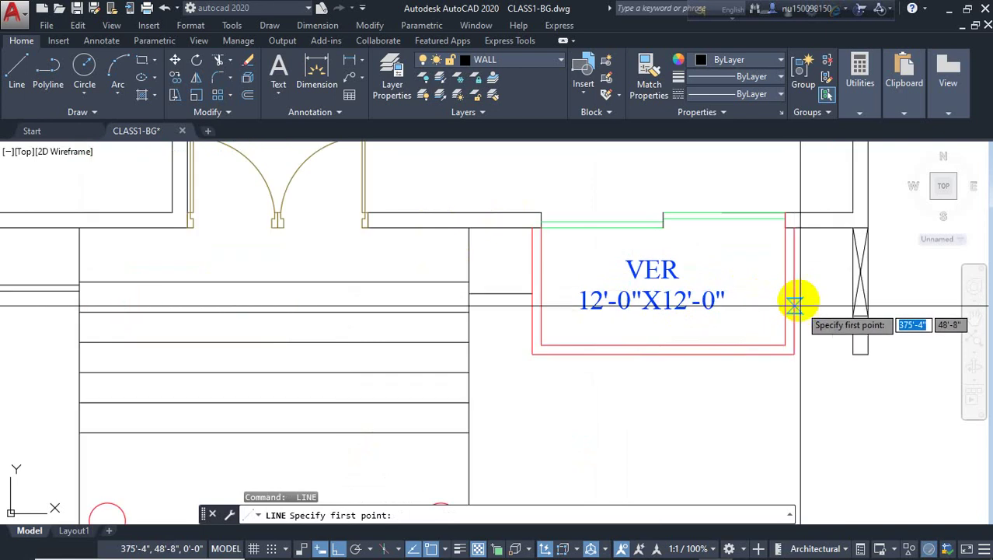
click(795, 291)
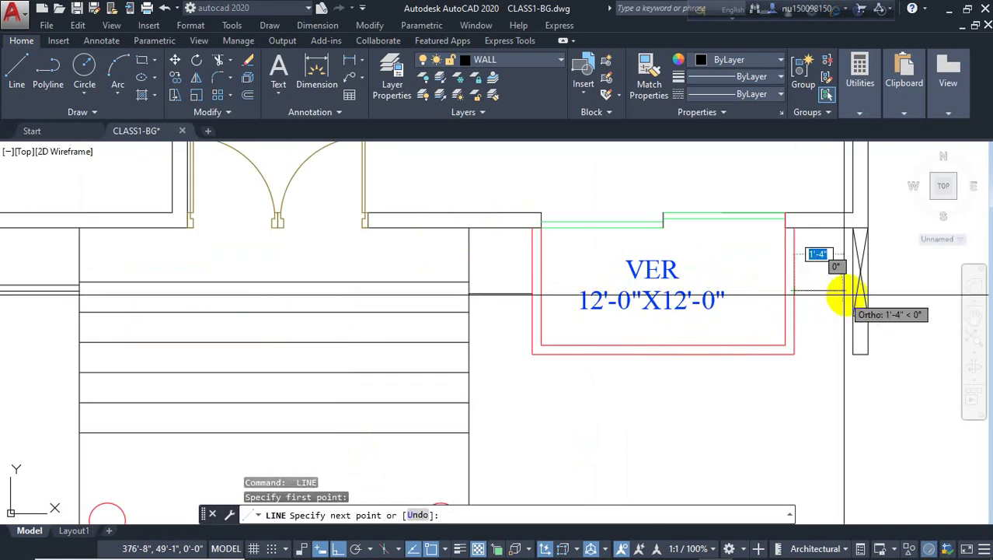
click(851, 290)
key(Return)
- Offset the two connecting lines on either side of the right verandah upward by 2 inches
text(o)
key(Return)
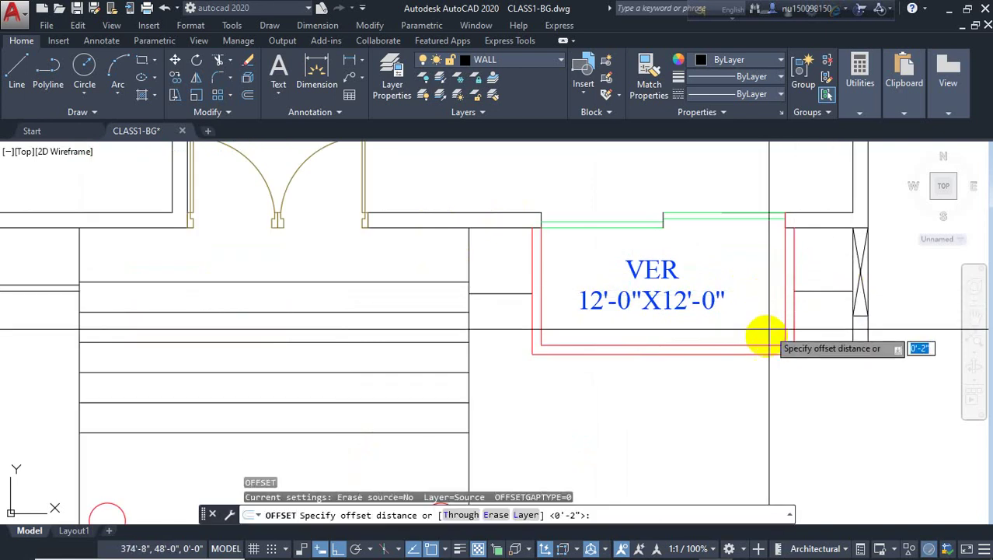
text(2)
key(Return)
click(824, 289)
click(825, 260)
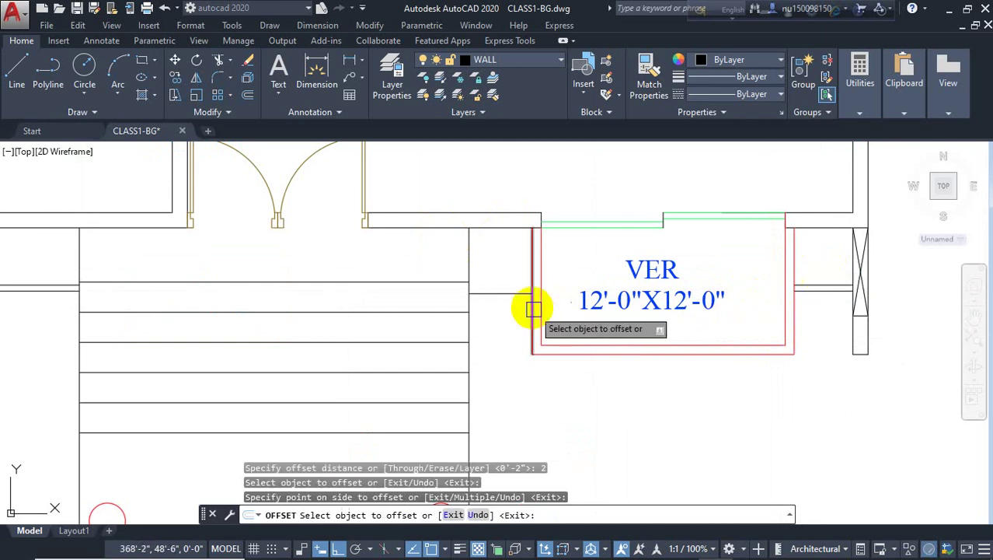
click(493, 296)
click(517, 269)
scroll(388, 306, down, 3)
scroll(343, 278, up, 3)
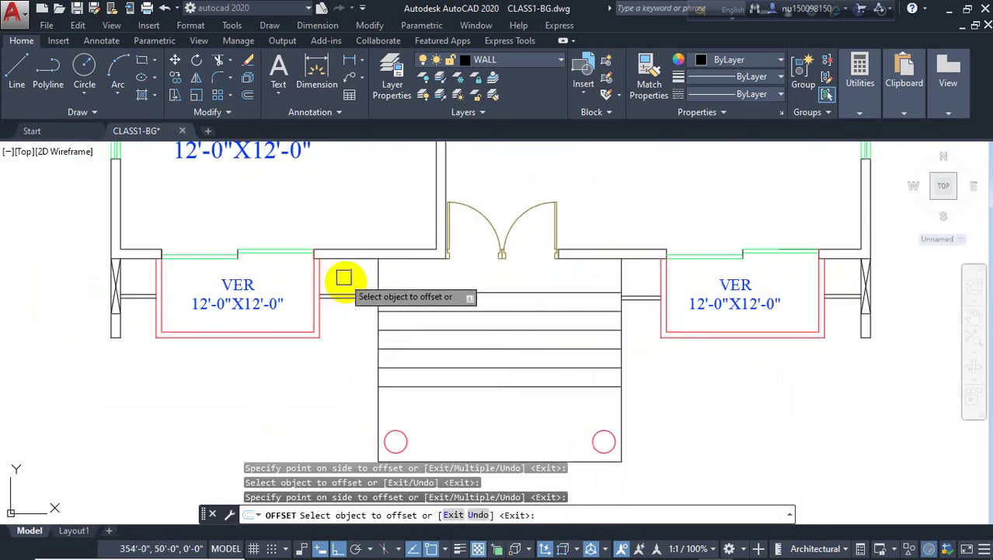
scroll(382, 343, down, 4)
right_click(606, 403)
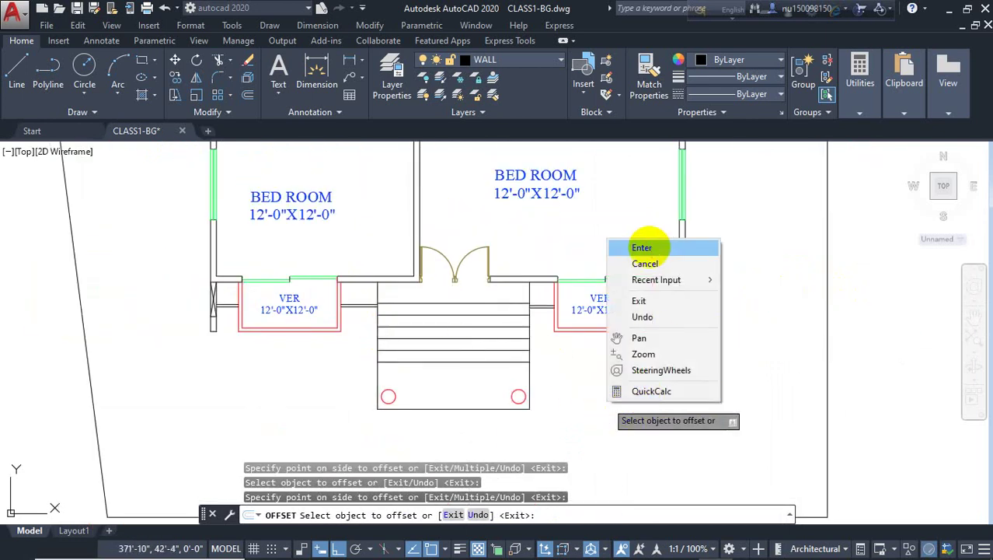
click(642, 247)
- Inspect the new double lines beside both verandahs and the verandah windows
scroll(530, 305, down, 4)
middle_drag(467, 251, 532, 311)
scroll(497, 357, up, 3)
scroll(610, 365, up, 3)
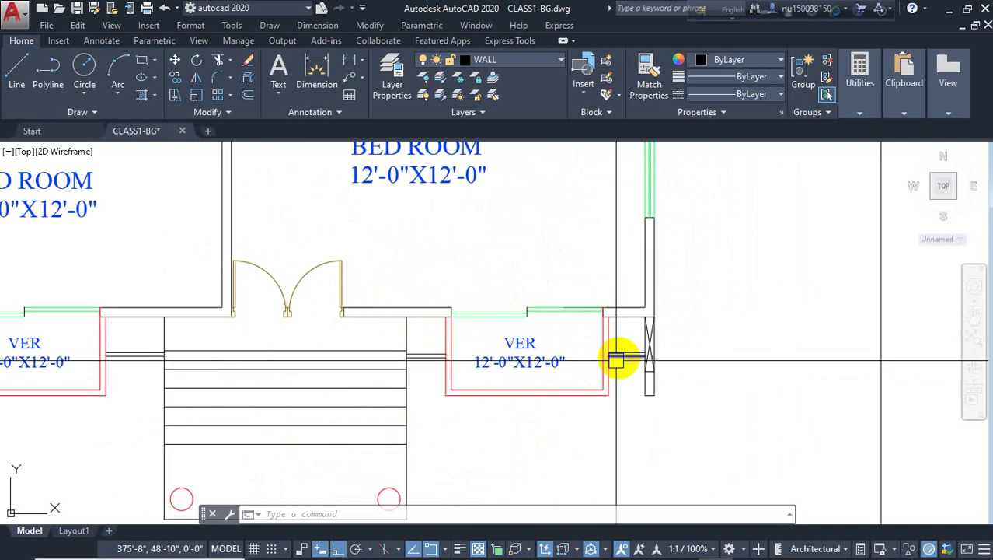
scroll(614, 385, down, 3)
scroll(488, 377, down, 2)
scroll(482, 361, up, 4)
scroll(447, 345, up, 2)
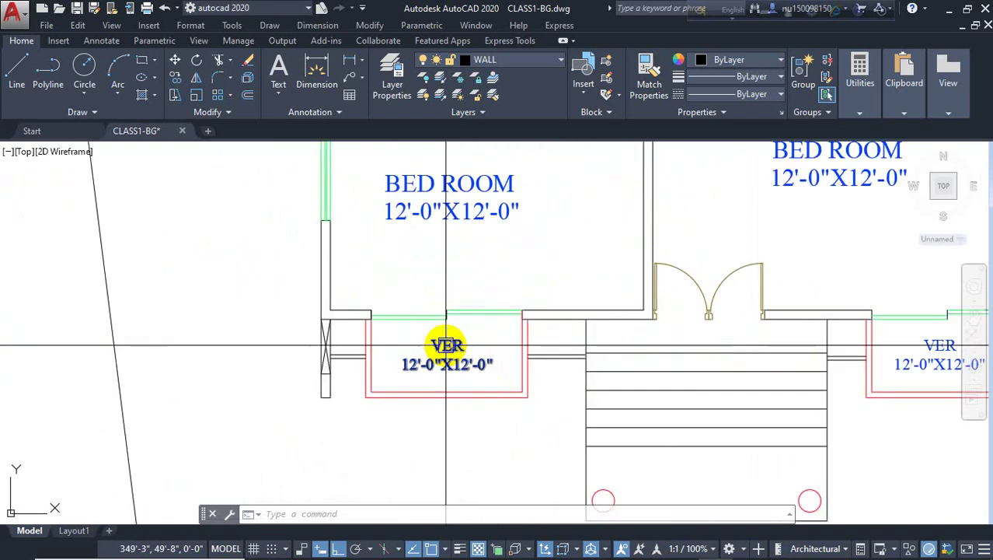
- Match the properties of the green window line at the left verandah onto the neighbouring window line
click(492, 312)
scroll(459, 307, up, 5)
scroll(416, 284, down, 10)
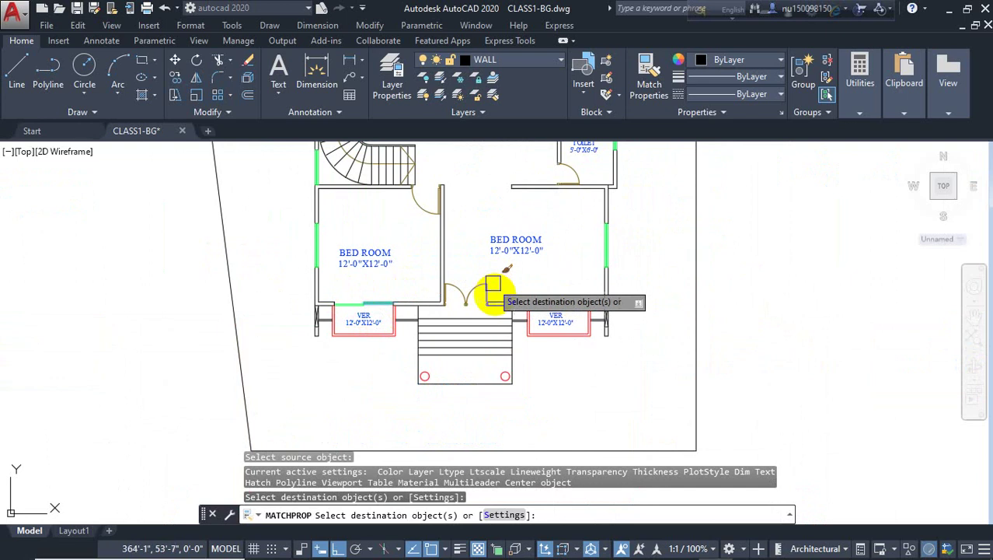
middle_drag(493, 284, 505, 388)
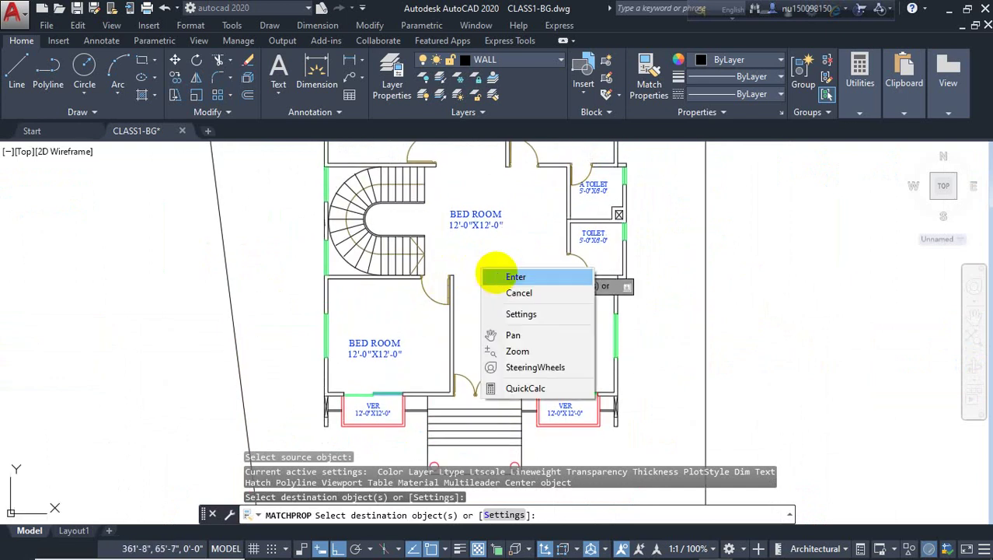
click(496, 278)
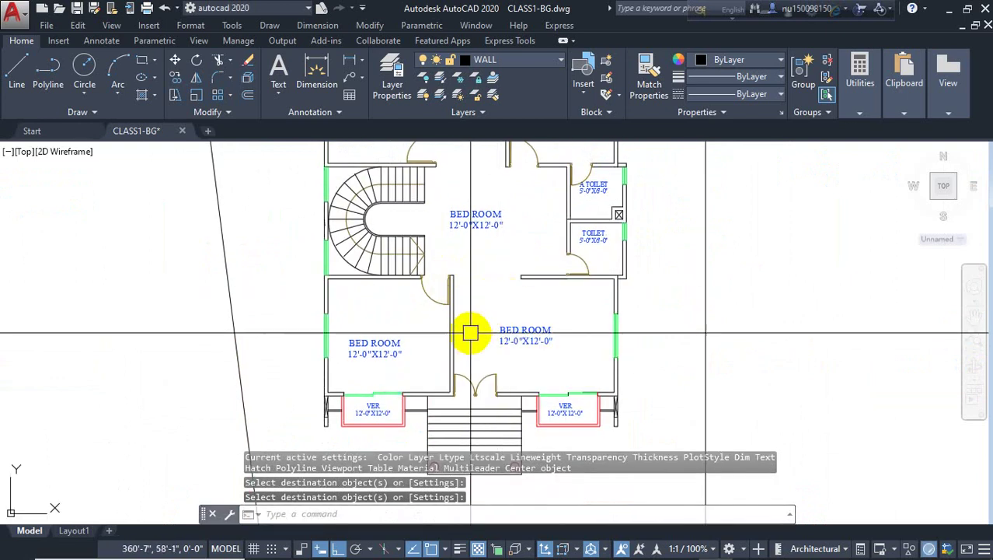
- Review the floor plan from the verandahs and entrance steps up to the upper bedrooms and kitchen
middle_drag(502, 324, 493, 372)
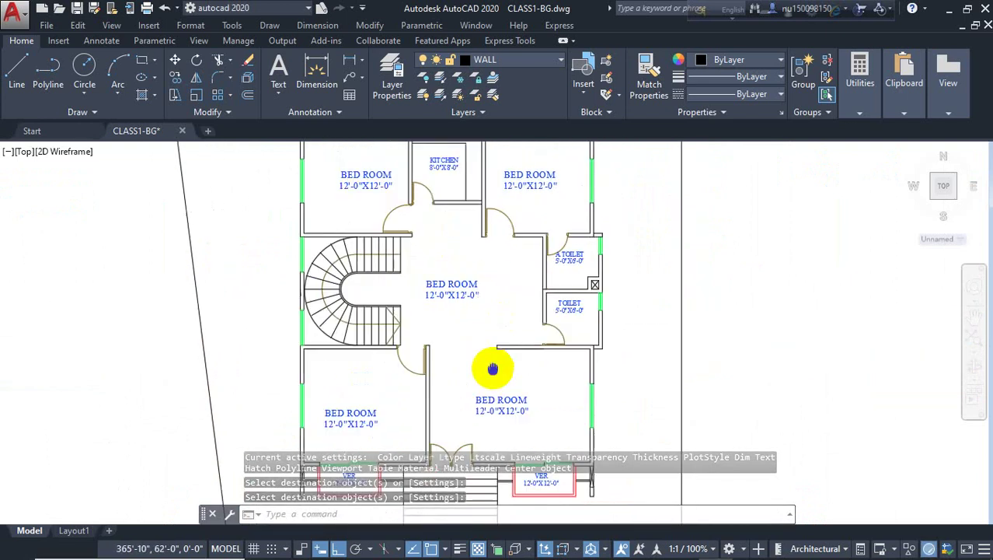
scroll(442, 340, down, 2)
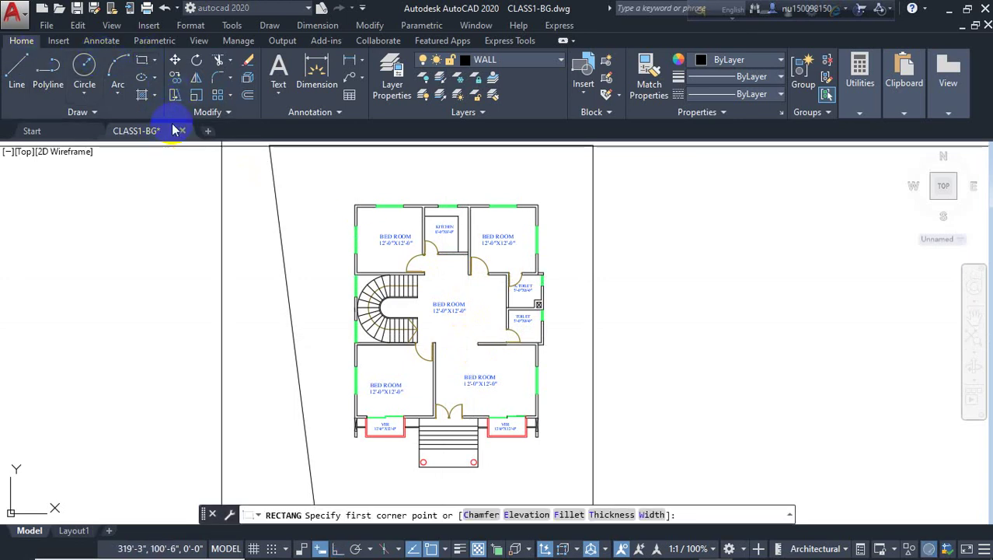
key(Escape)
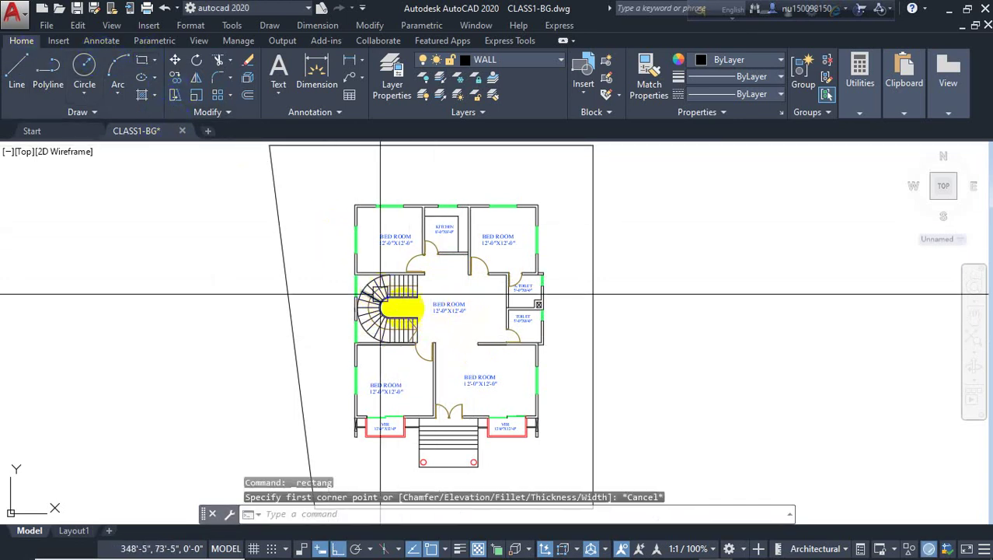
scroll(451, 356, up, 3)
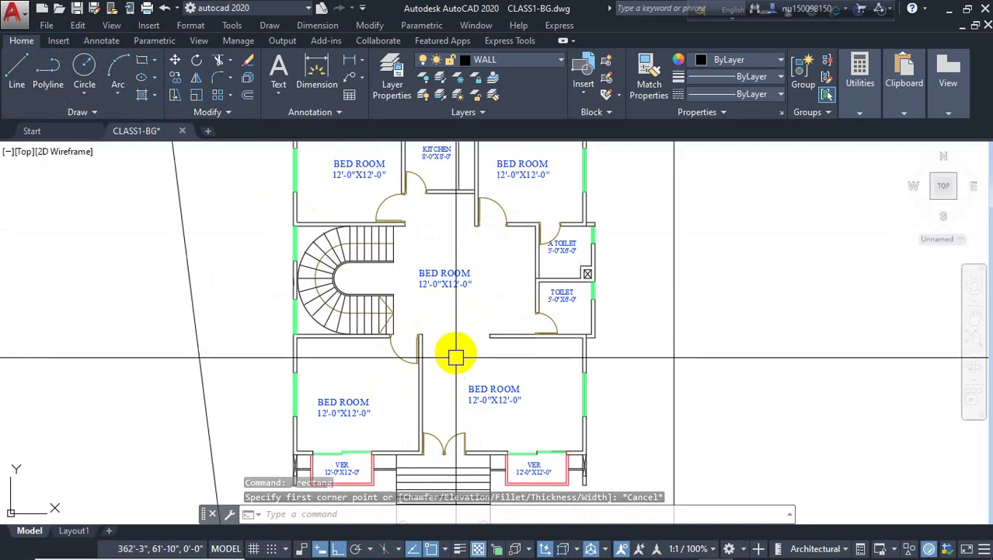
middle_drag(452, 350, 413, 329)
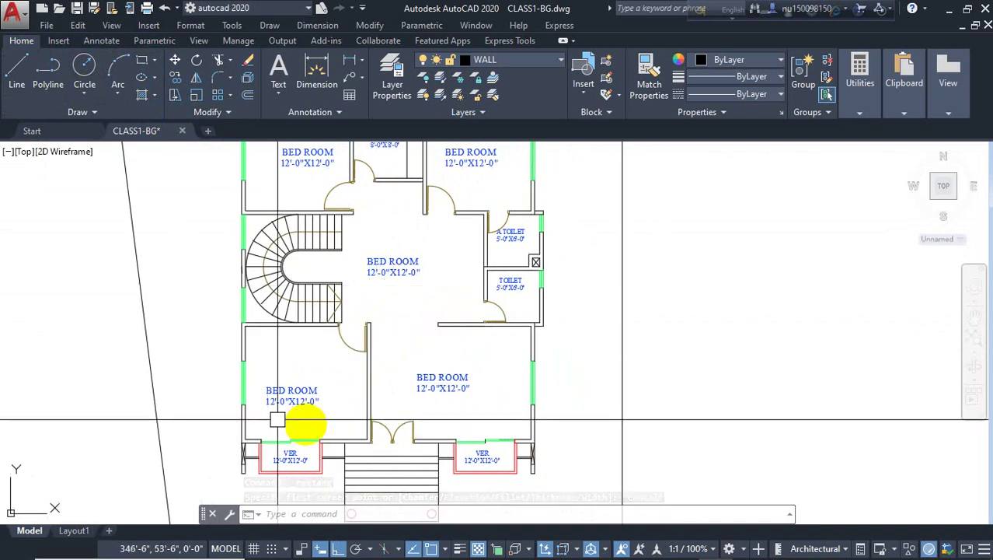
scroll(381, 406, down, 4)
scroll(402, 457, up, 4)
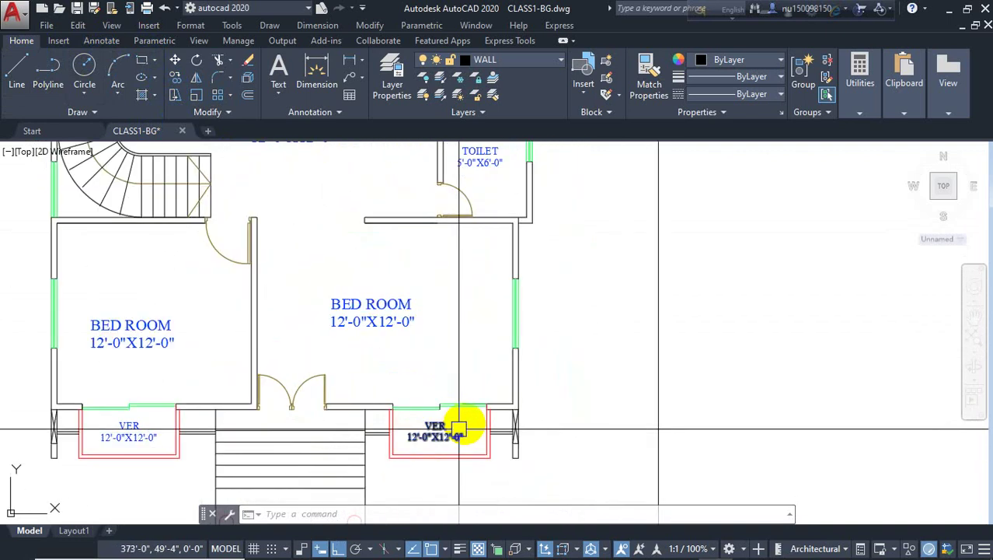
scroll(520, 311, down, 2)
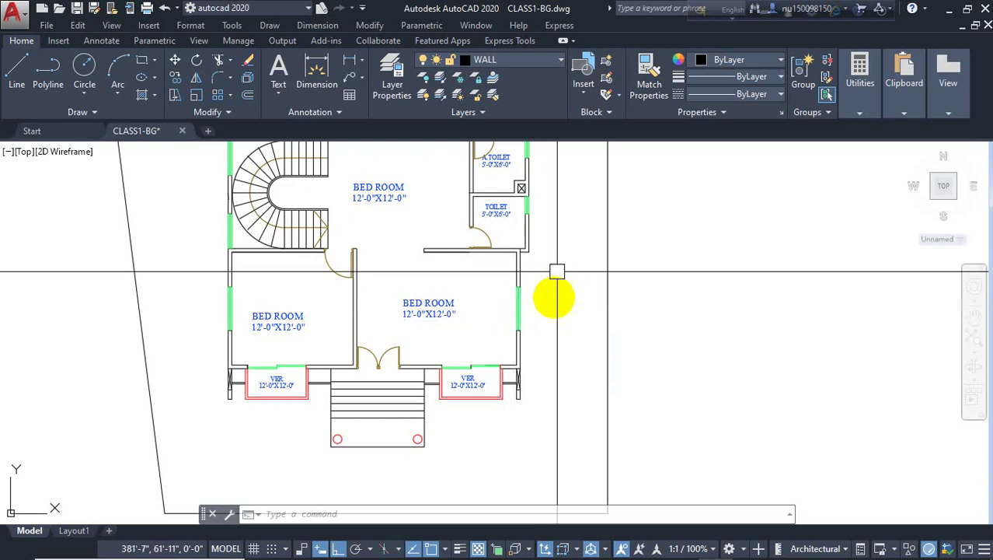
middle_drag(562, 309, 573, 321)
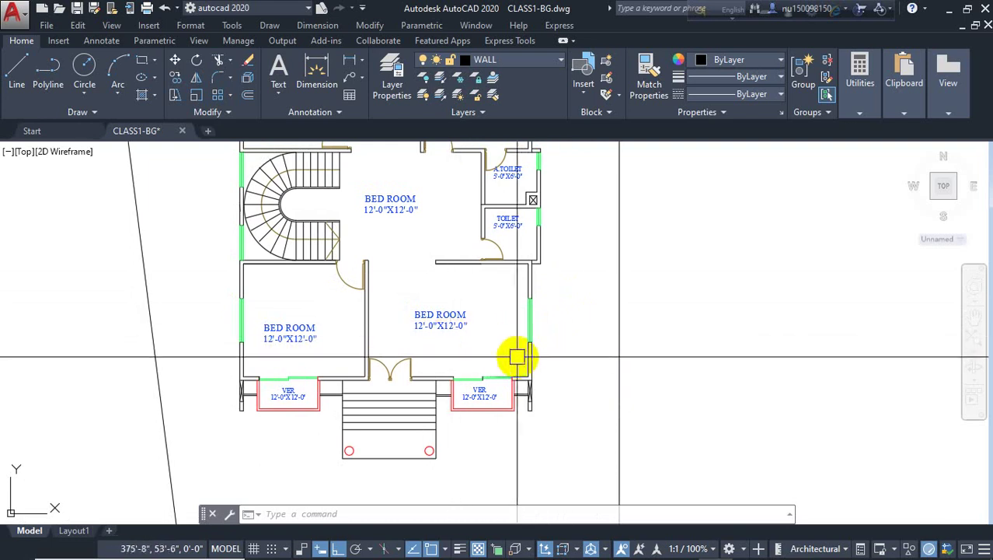
scroll(461, 354, up, 2)
scroll(355, 328, down, 4)
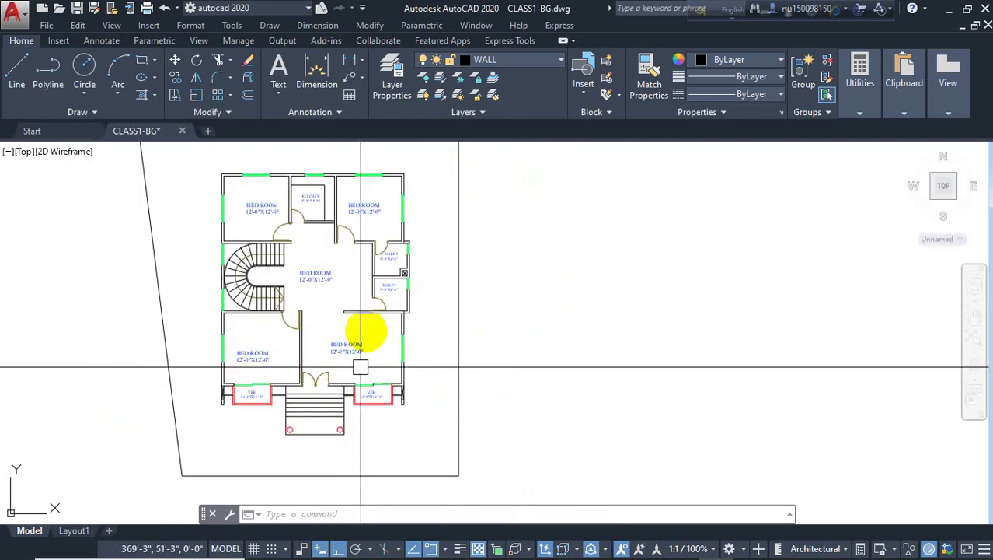
scroll(405, 172, up, 2)
middle_drag(399, 179, 488, 190)
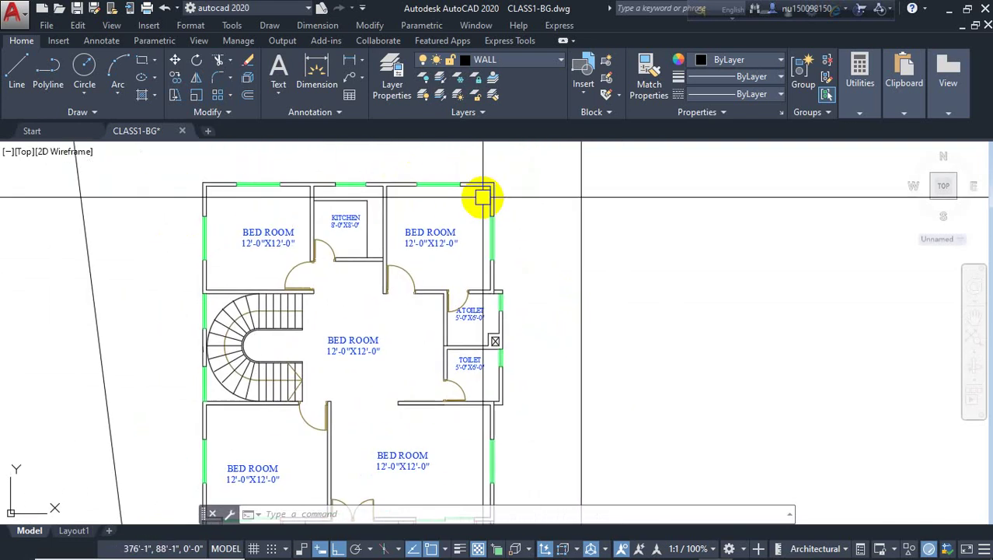
click(145, 66)
scroll(497, 177, up, 2)
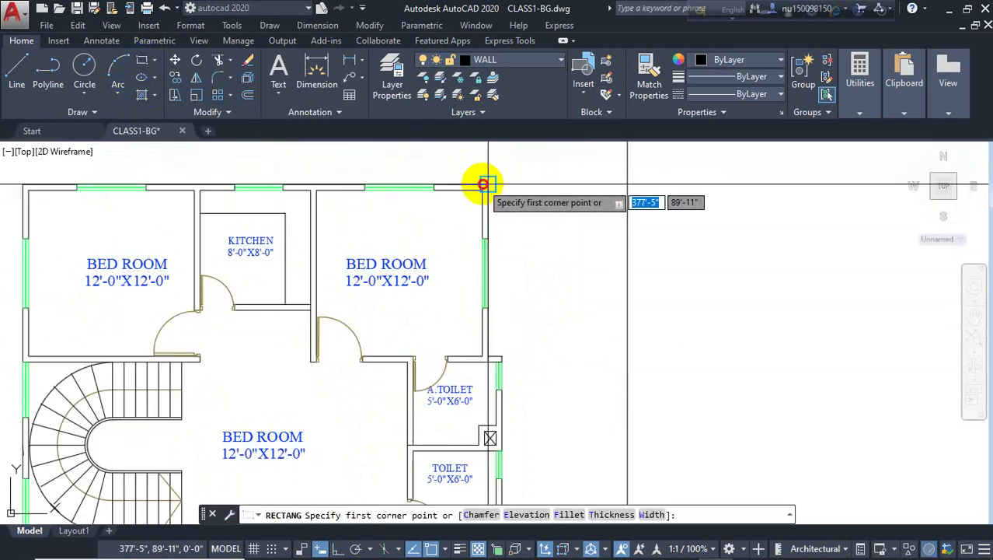
click(484, 184)
key(Escape)
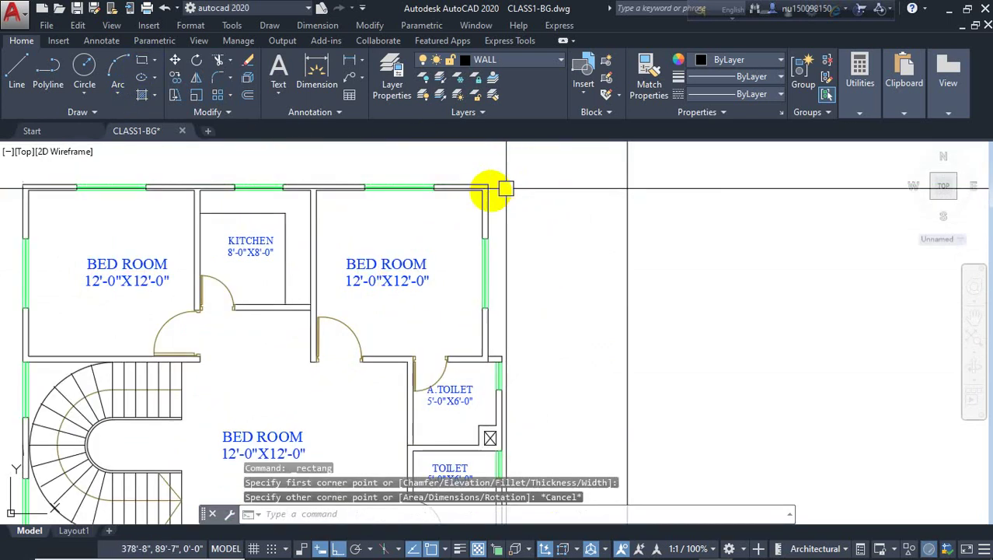
- Draw a 12 by 12 inch square column outside the upper right bedroom
click(145, 66)
click(530, 233)
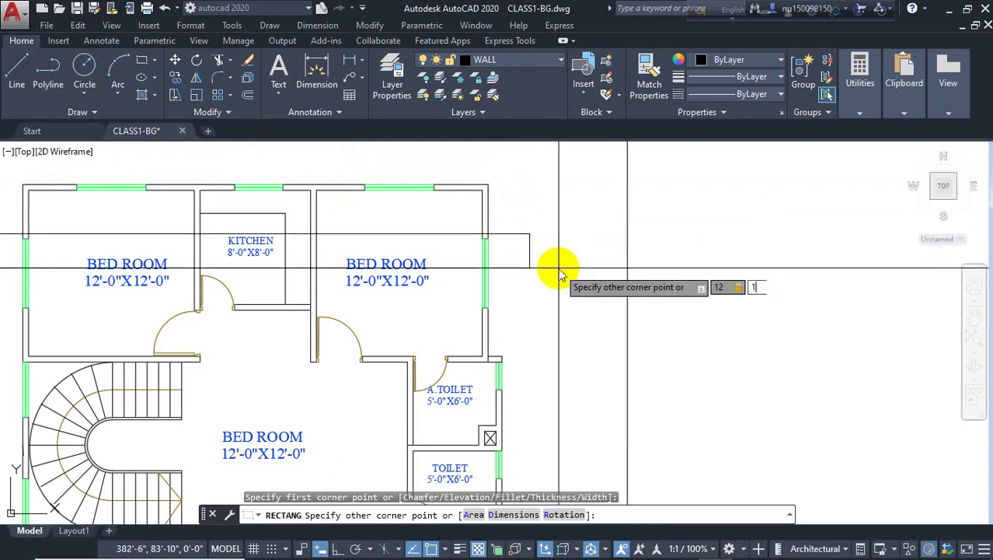
text(12,12)
key(Return)
- Assign the new 12-inch square to the COLM layer
click(536, 219)
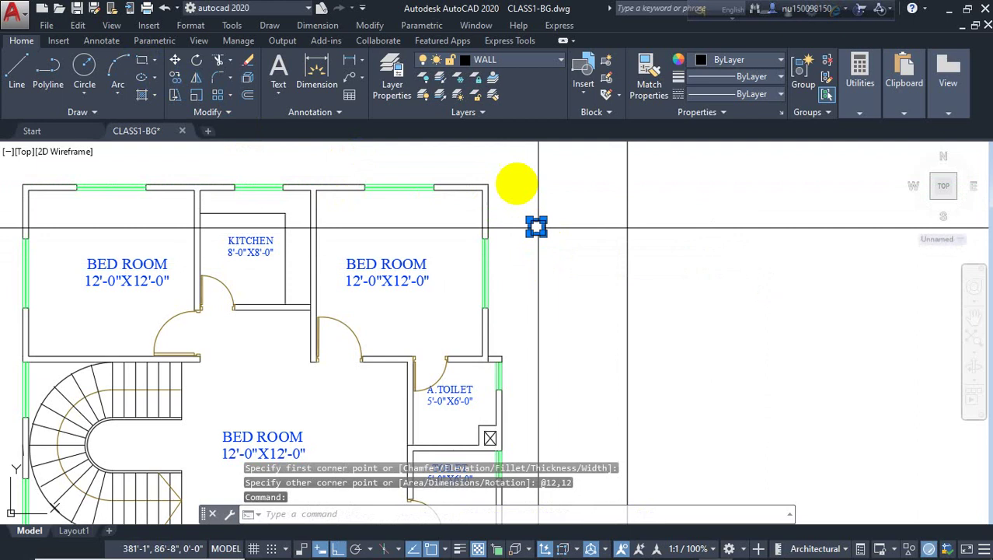
click(512, 62)
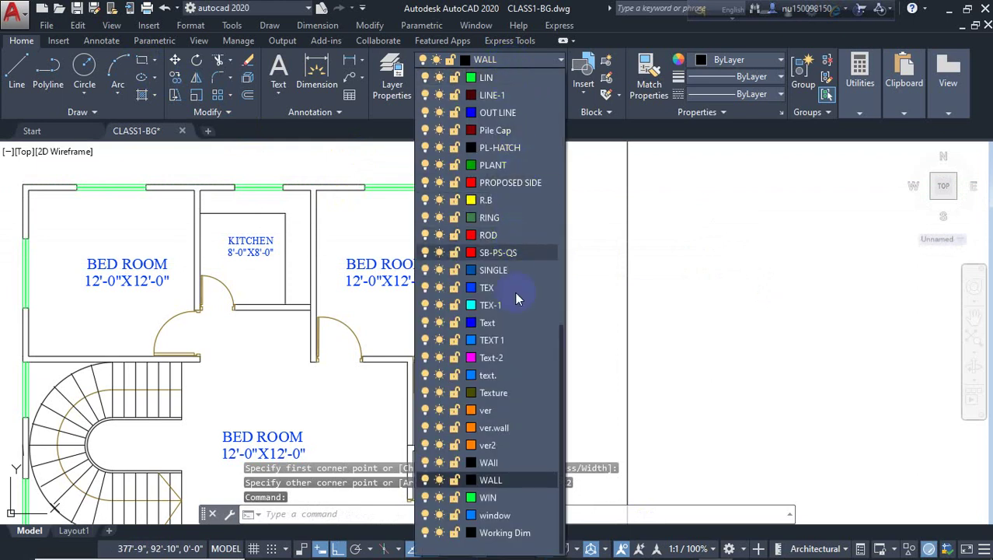
scroll(534, 201, up, 8)
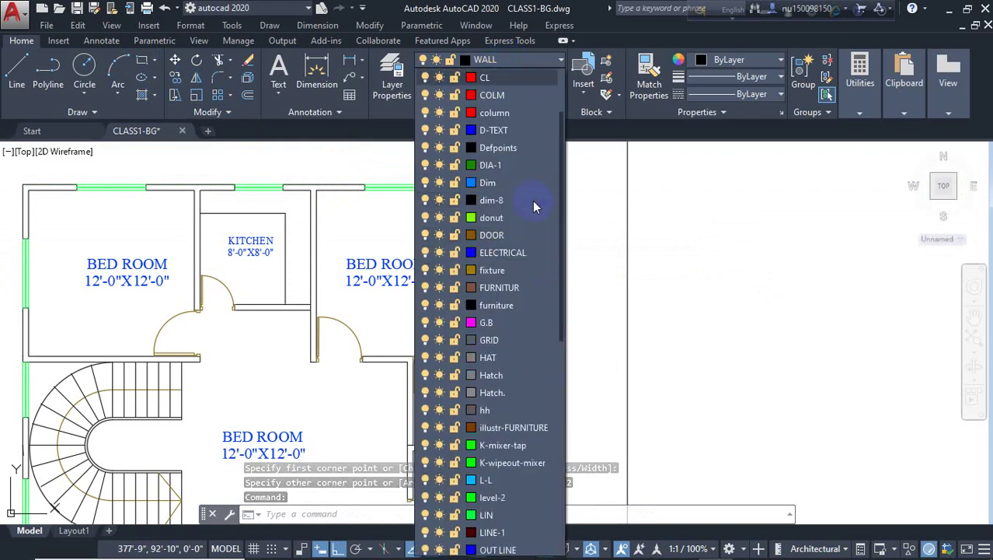
click(518, 101)
click(590, 240)
key(Escape)
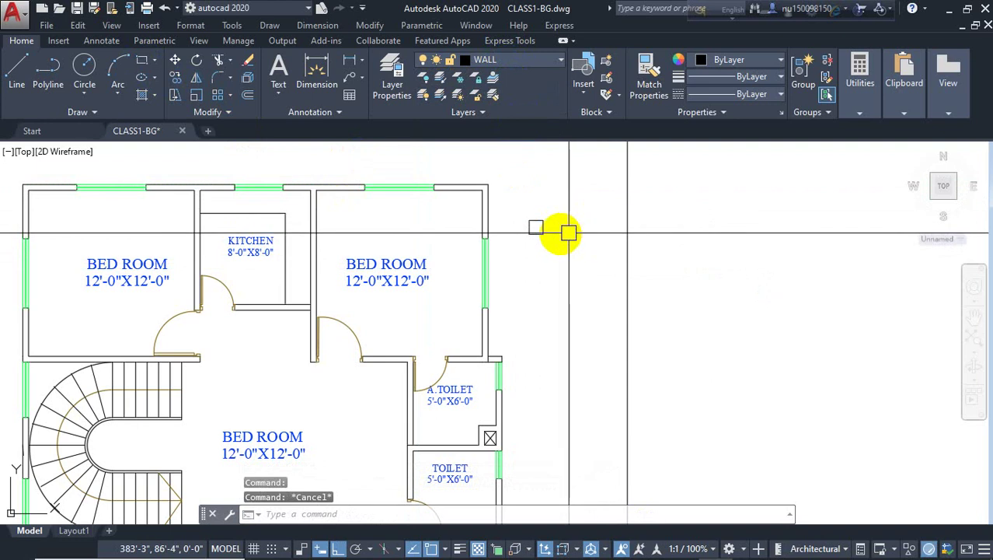
click(521, 62)
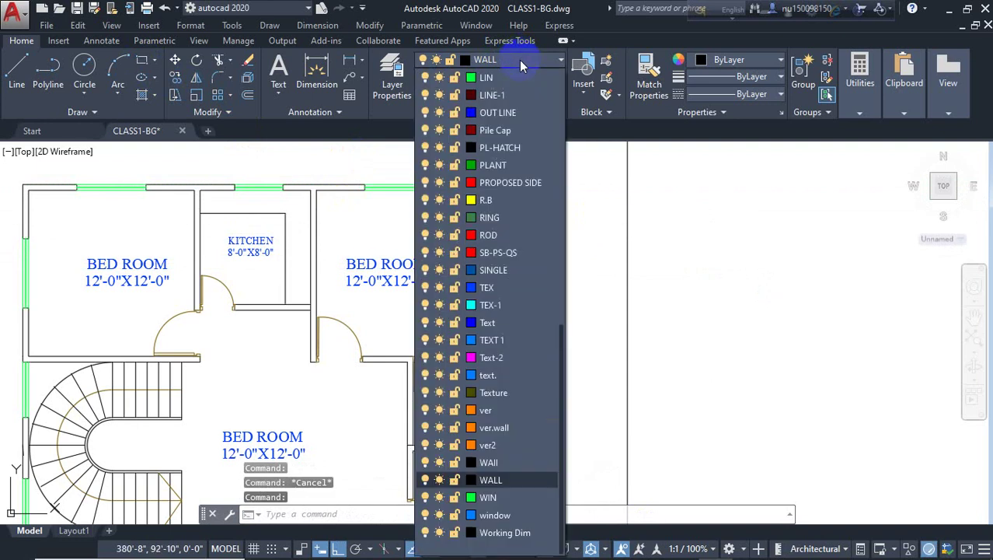
scroll(524, 74, up, 10)
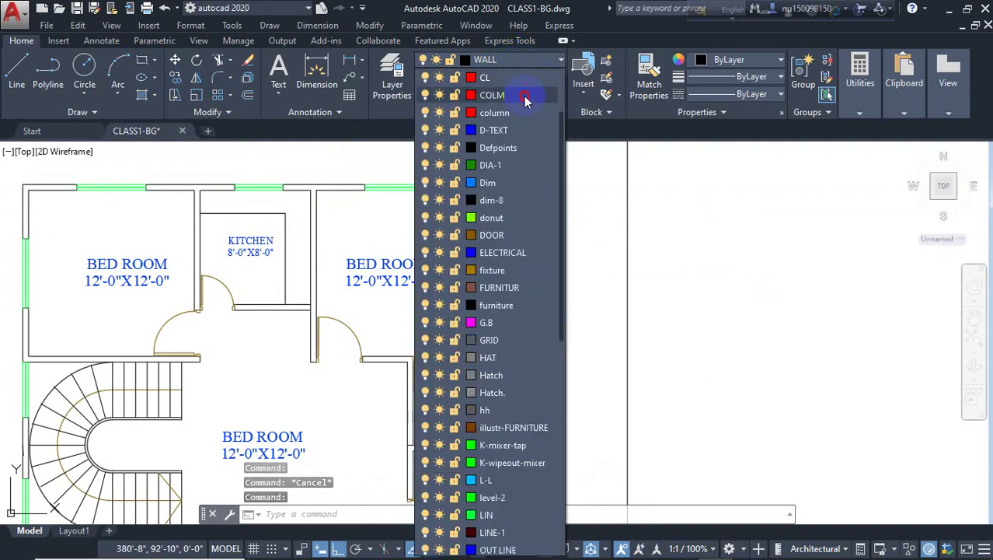
click(528, 95)
- Copy the column square into the outer upper corner of the right bedroom, flush with the walls
click(536, 226)
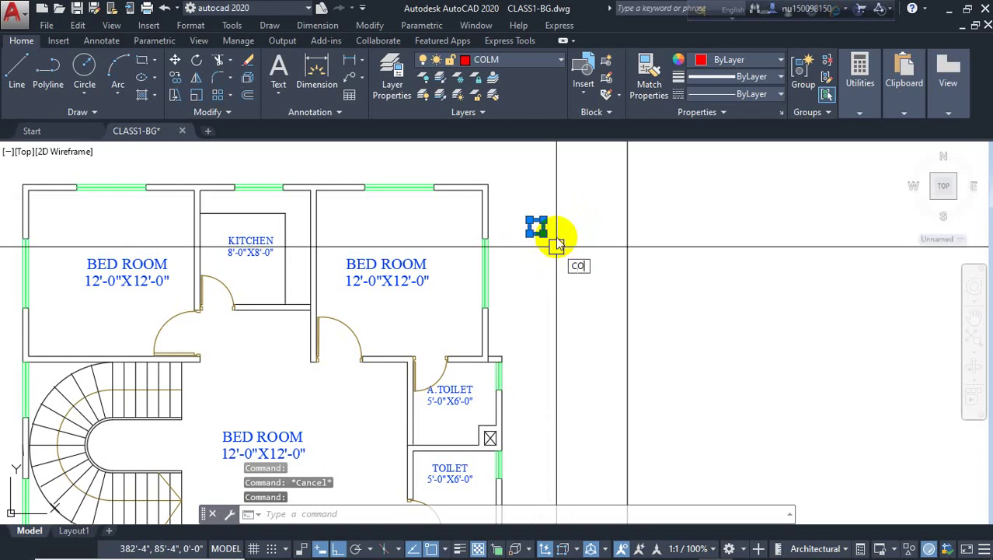
key(Return)
click(536, 226)
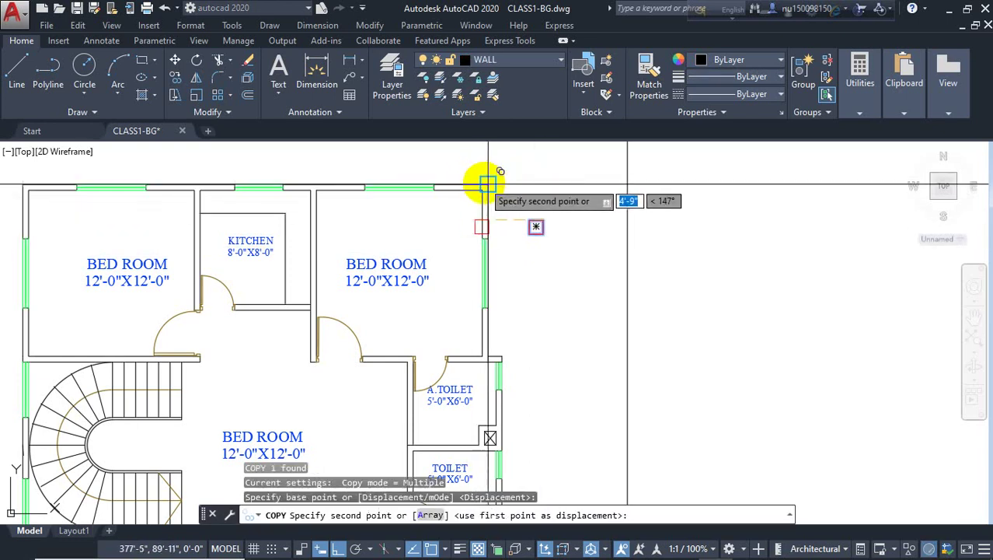
click(483, 188)
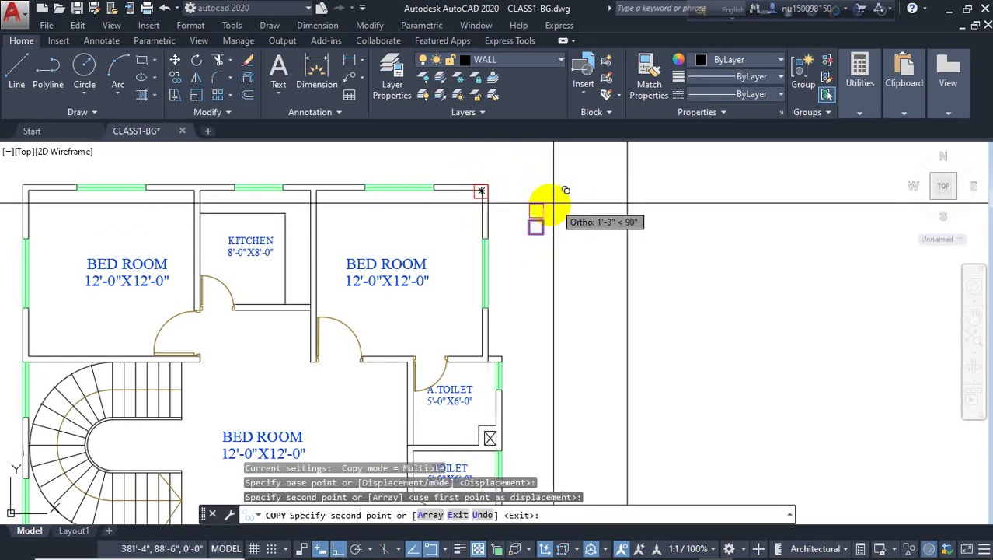
- Dimension the full length of the upper outer wall, from the left bedroom's corner to the right bedroom's corner
scroll(388, 215, up, 2)
scroll(405, 257, down, 4)
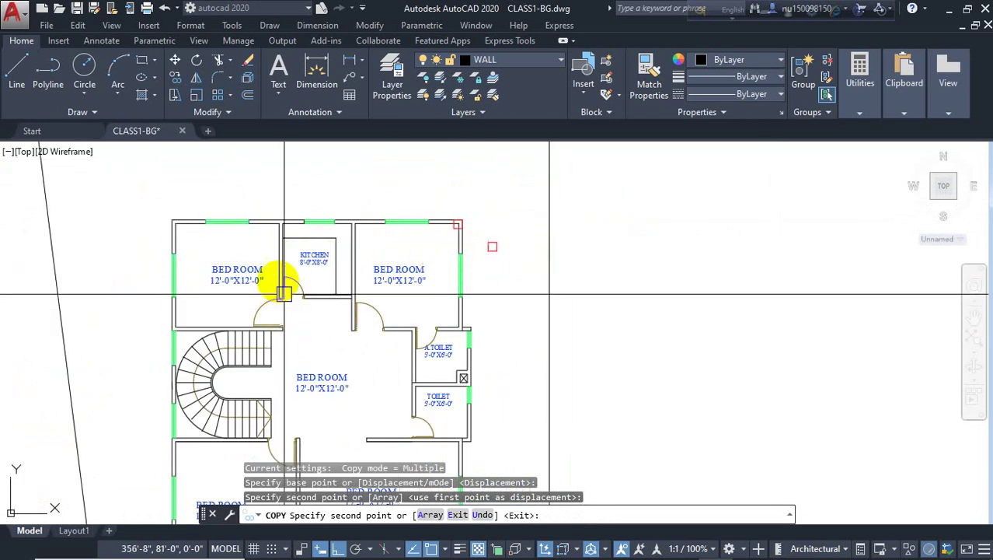
click(317, 74)
scroll(171, 218, up, 3)
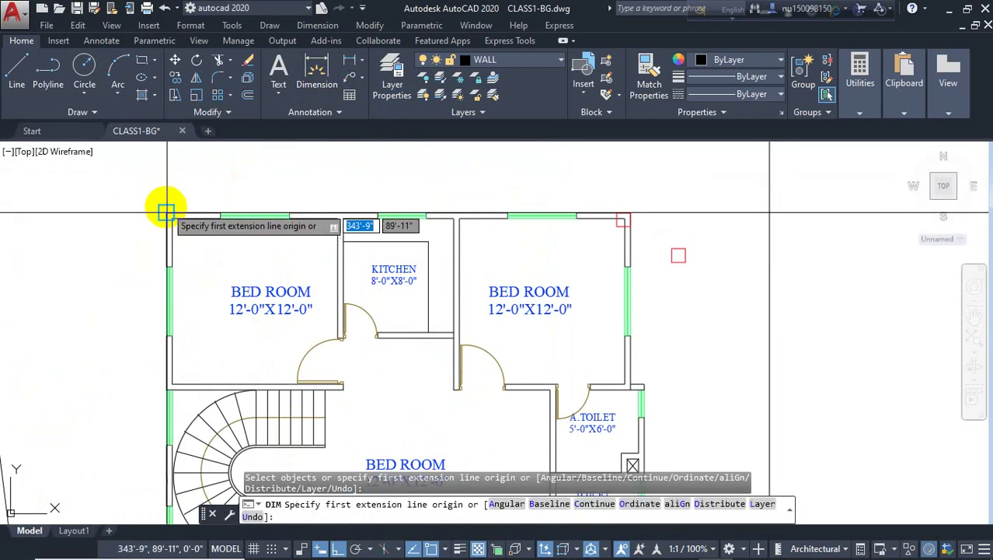
click(166, 211)
click(627, 216)
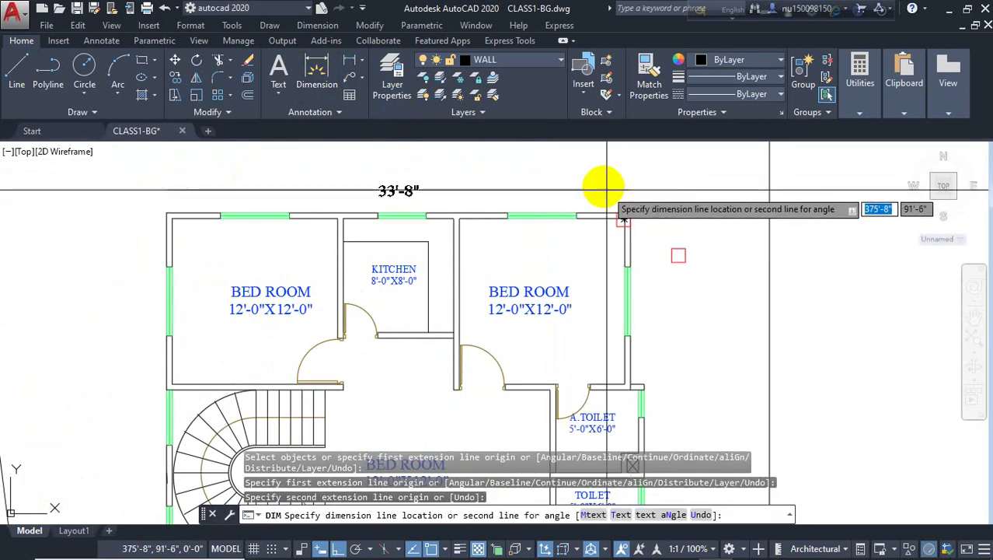
click(604, 186)
key(Return)
- Copy the corner column to the junction of the upper outer wall and the wall between the kitchen and right bedroom
middle_drag(503, 279, 515, 262)
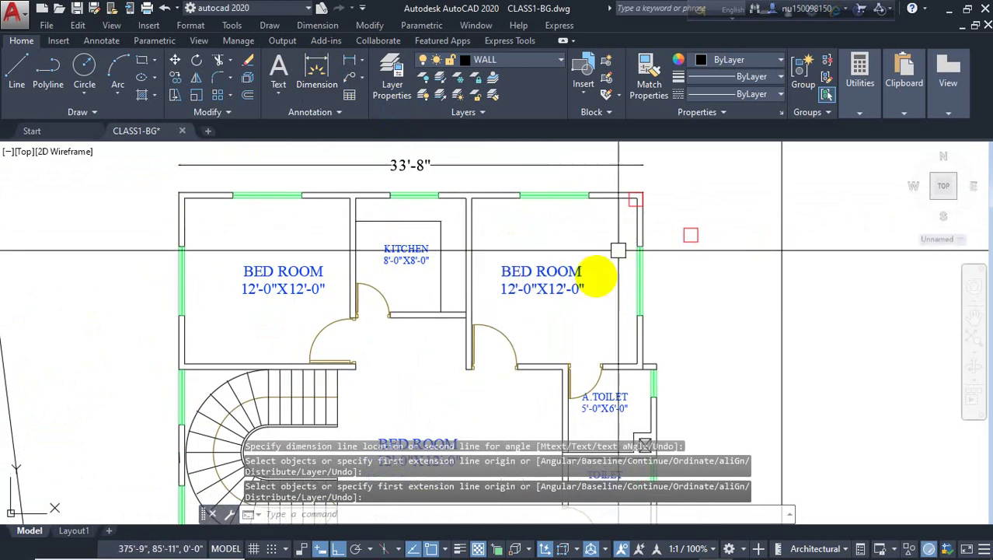
middle_drag(599, 276, 661, 289)
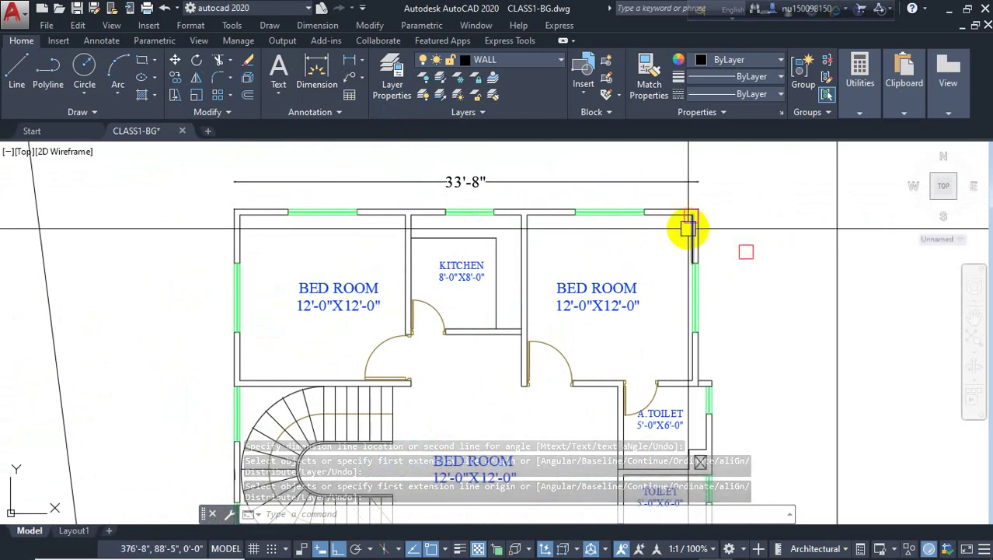
scroll(688, 227, up, 2)
key(Escape)
click(681, 216)
text(c)
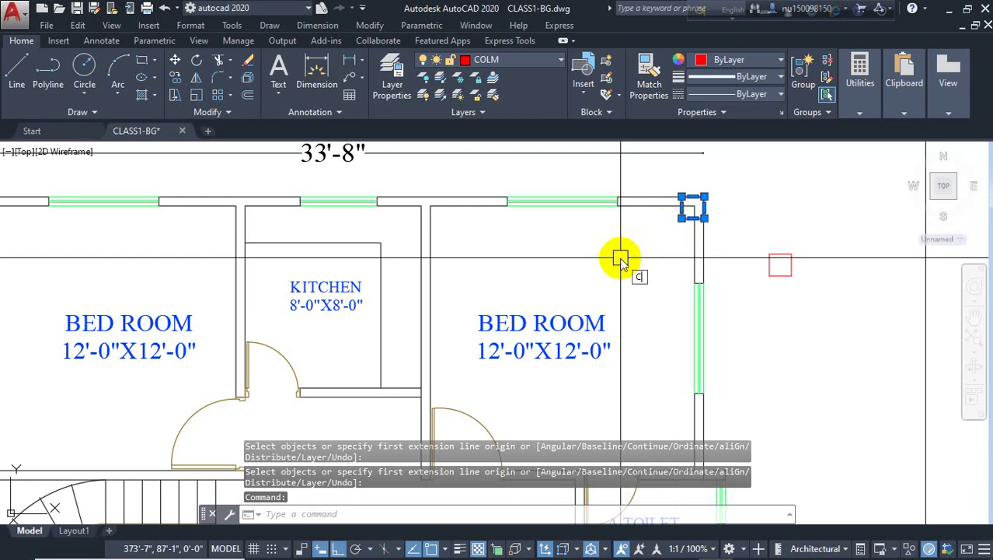
text(o)
key(Return)
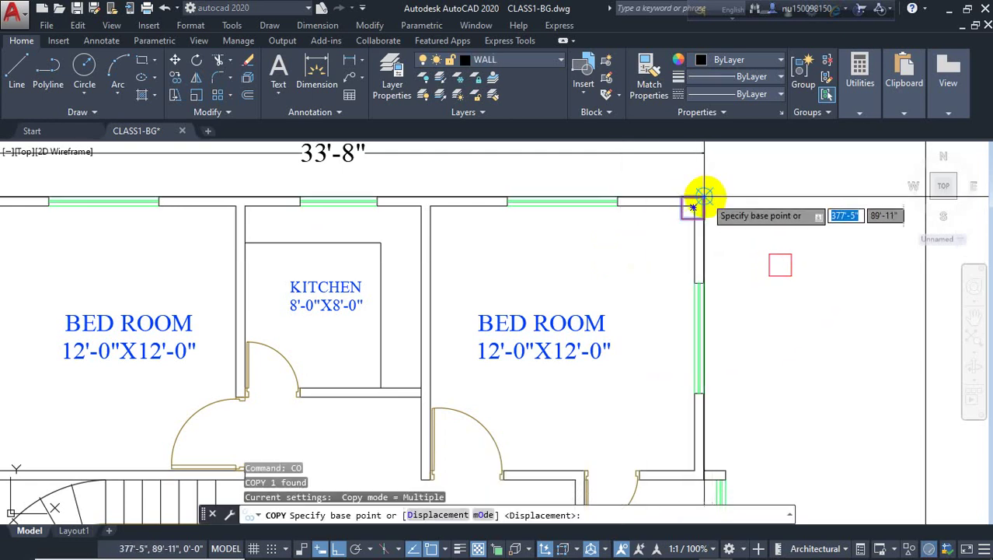
click(704, 195)
scroll(467, 200, up, 3)
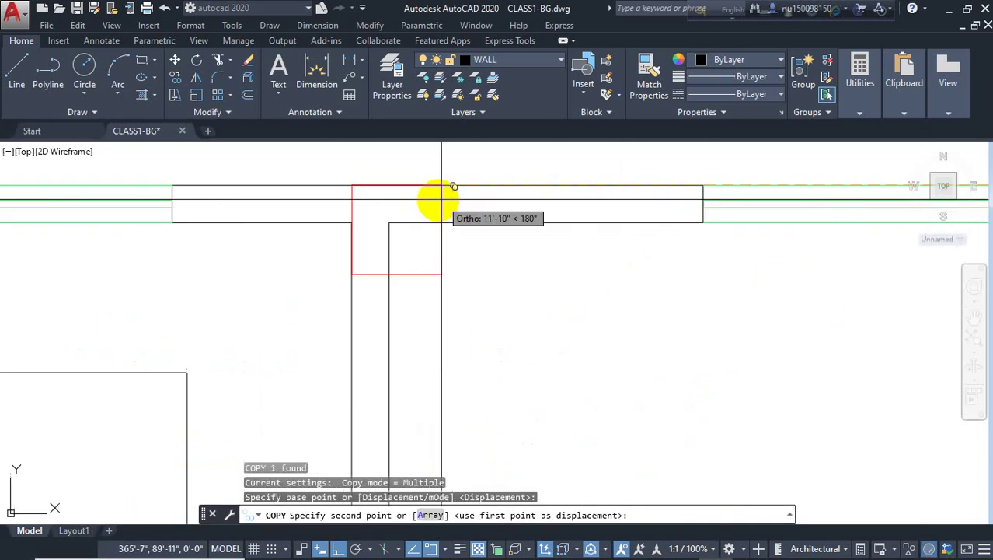
click(389, 223)
key(Escape)
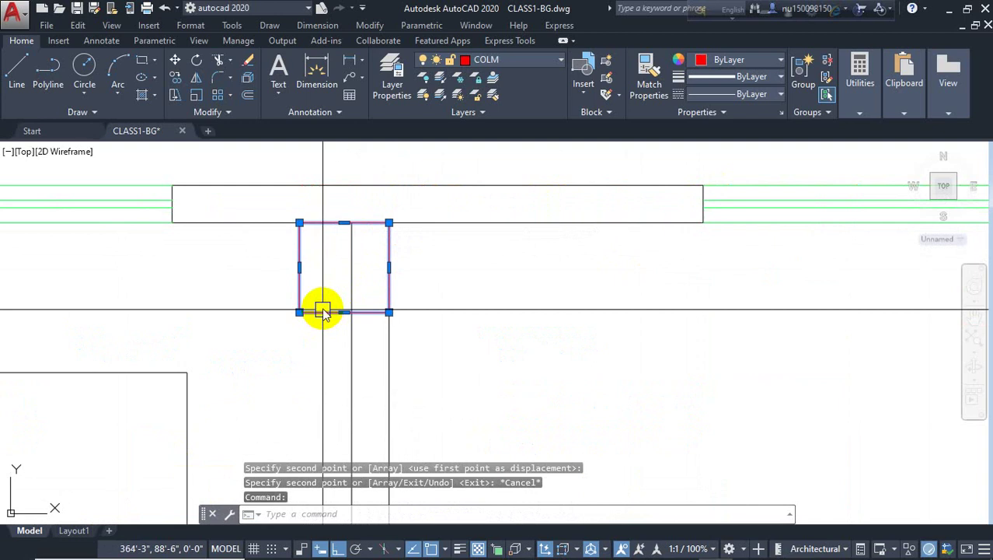
- Move the copied column at the kitchen wall junction up, flush with the outer wall face
text(m)
key(Return)
click(389, 223)
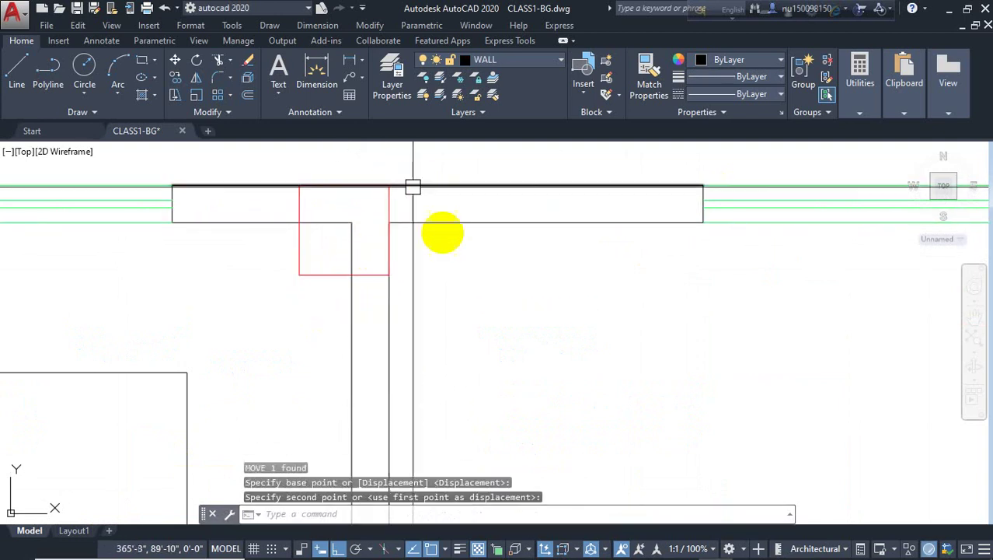
- Copy the column at the kitchen wall junction to the outer upper corner of the left bedroom
scroll(413, 188, down, 6)
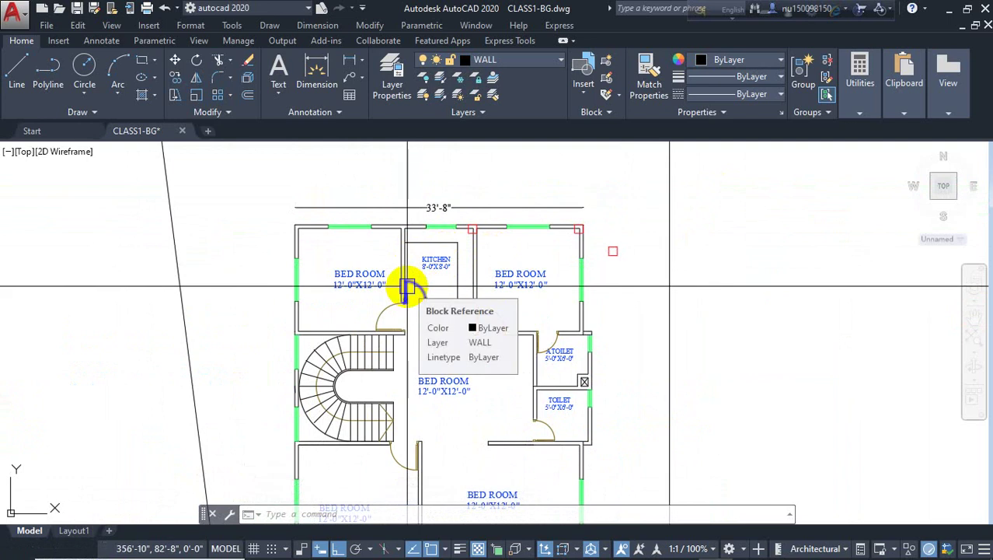
scroll(447, 214, up, 3)
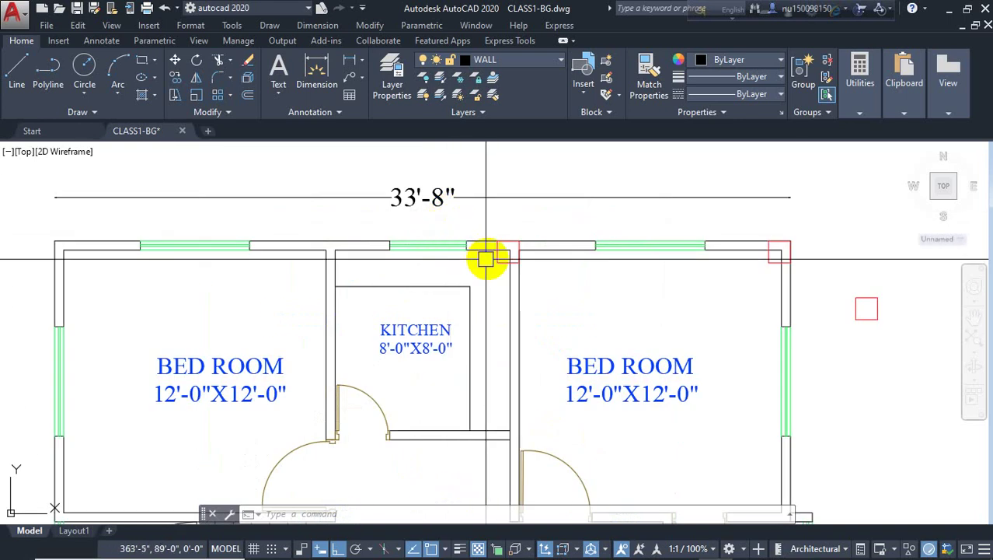
click(492, 264)
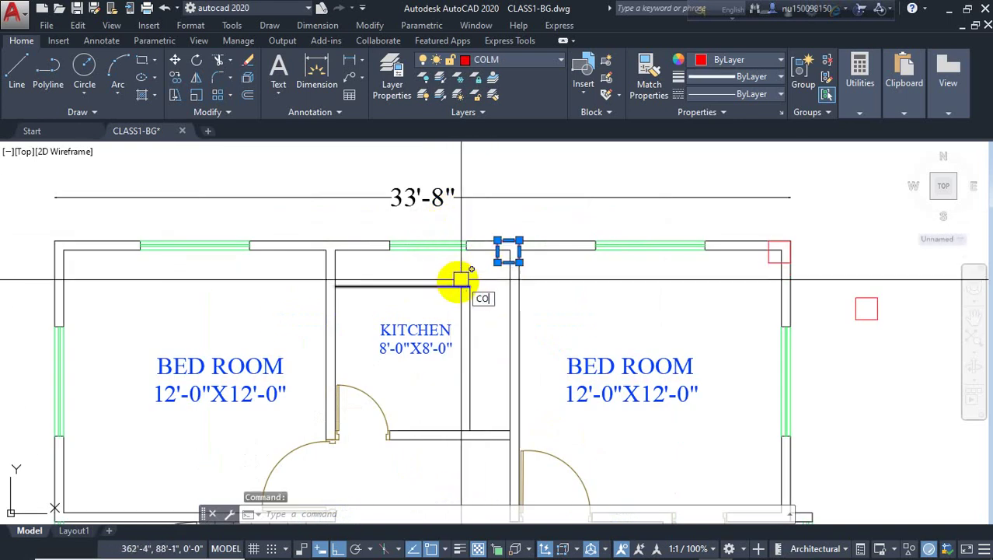
key(Return)
click(508, 250)
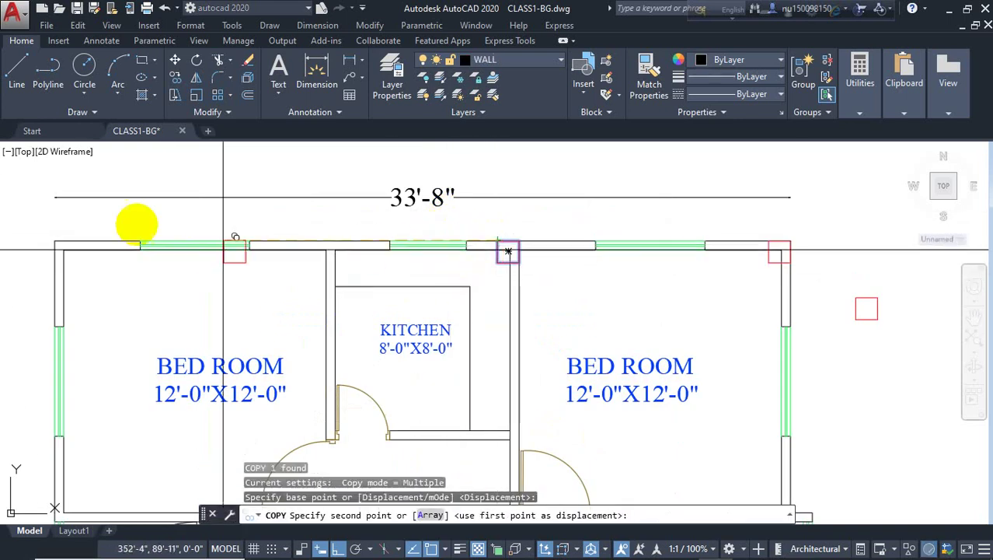
click(67, 249)
key(Escape)
- Start a rectangle from the centre of the column at the right bedroom's outer upper corner
scroll(221, 277, down, 2)
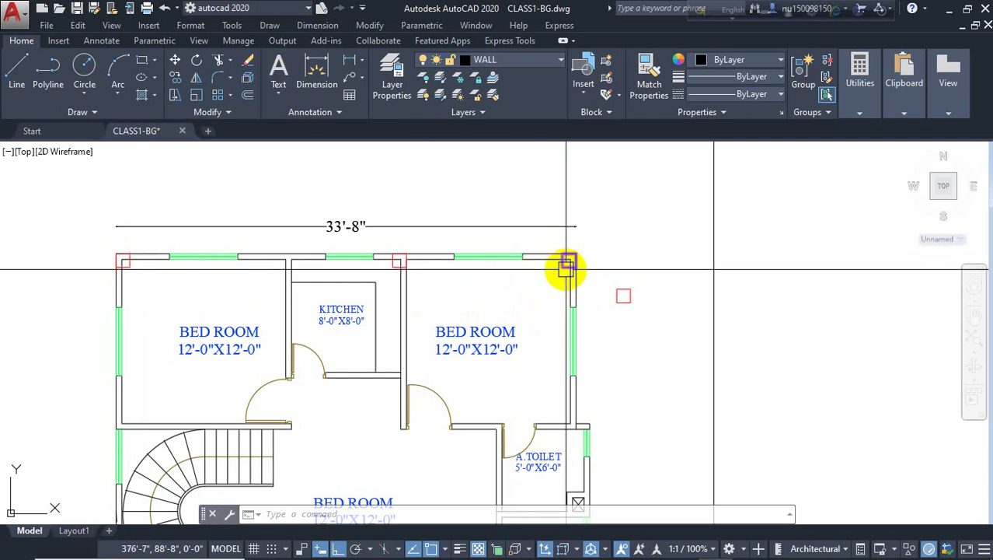
middle_drag(555, 280, 519, 214)
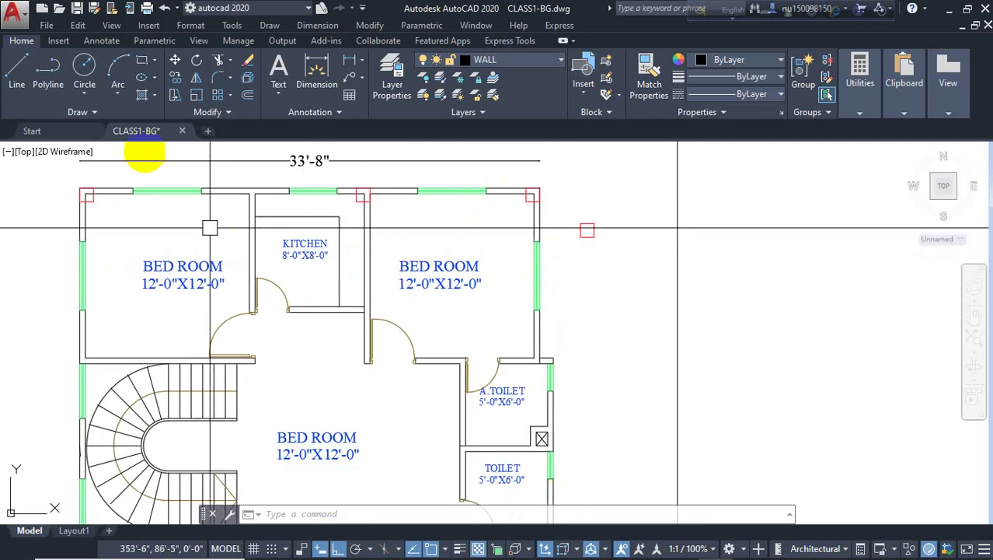
click(140, 62)
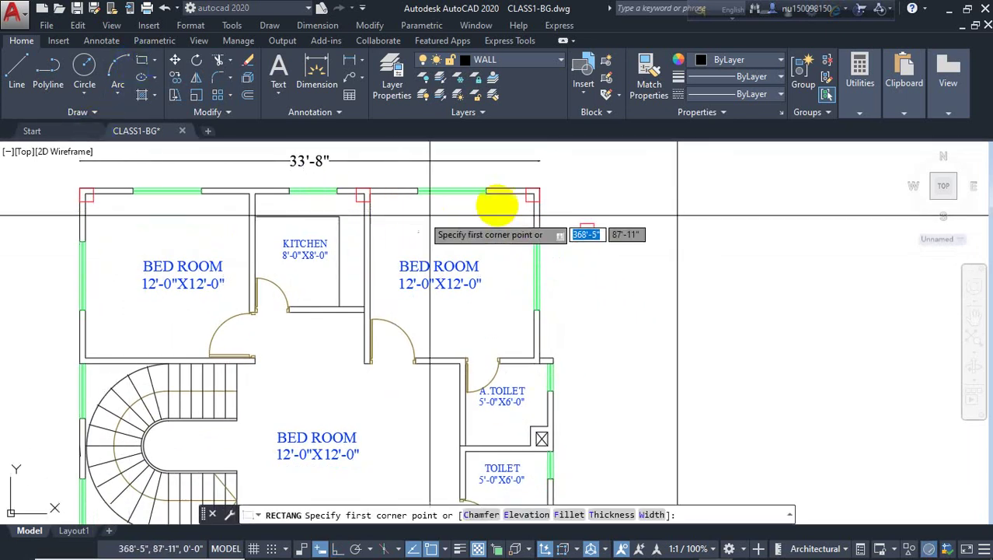
click(532, 194)
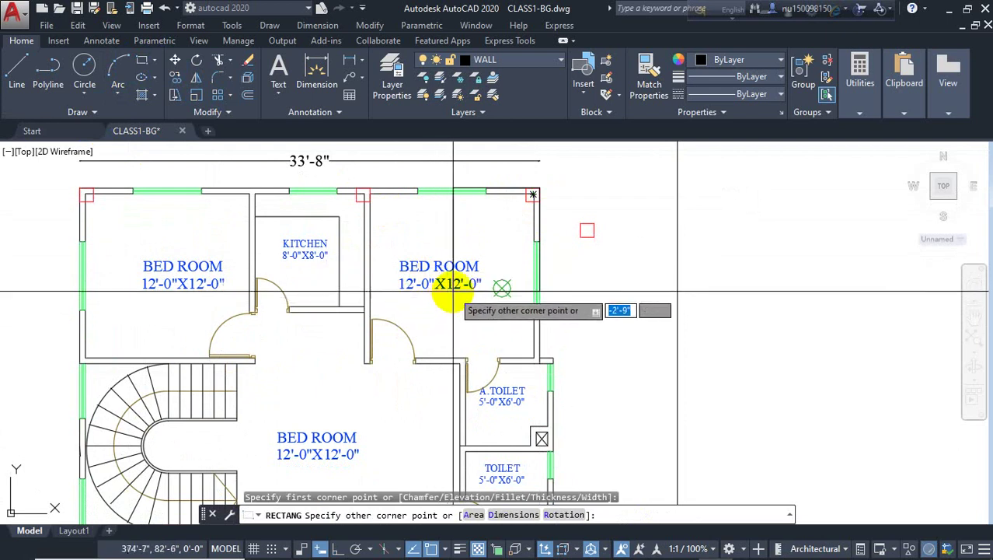
click(503, 286)
click(501, 237)
key(Delete)
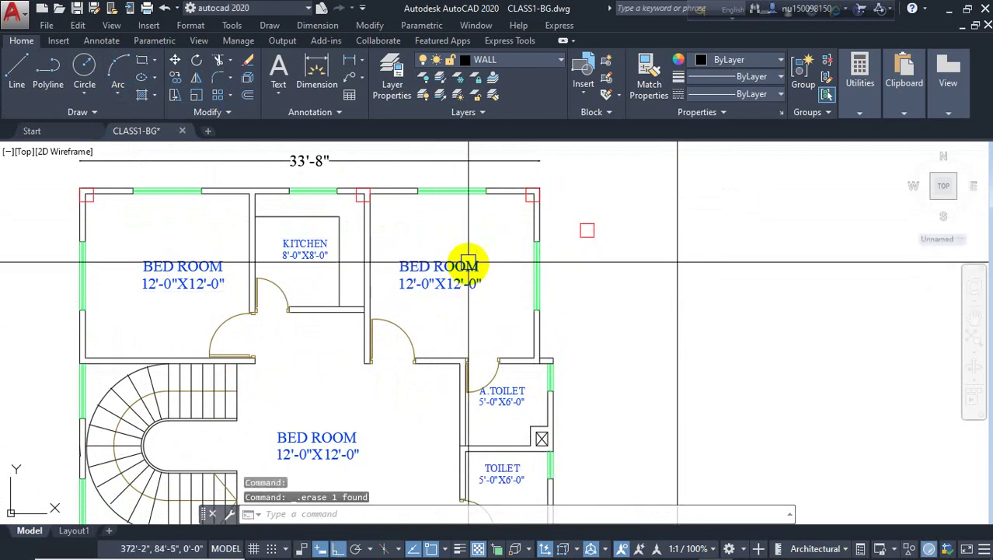
- Measure the centre-to-centre distance from the upper-left corner column to the column between the kitchen and the right bedroom
middle_drag(481, 216, 554, 227)
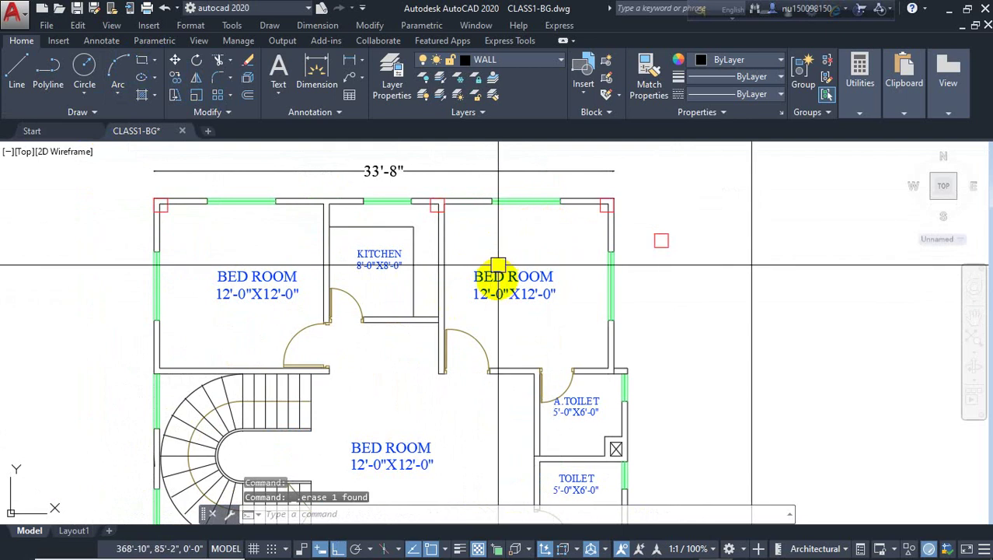
middle_drag(545, 333, 562, 274)
scroll(454, 330, down, 2)
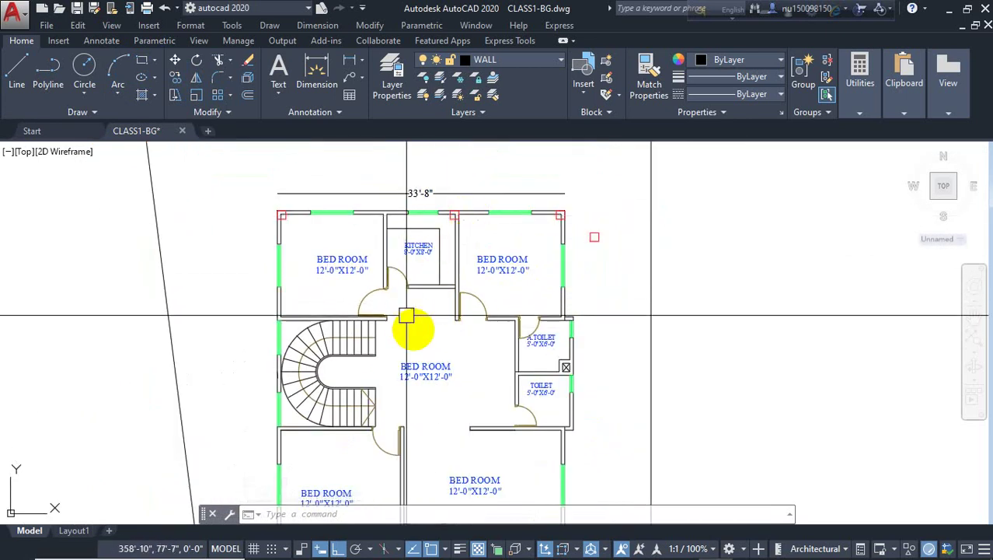
middle_drag(410, 328, 372, 328)
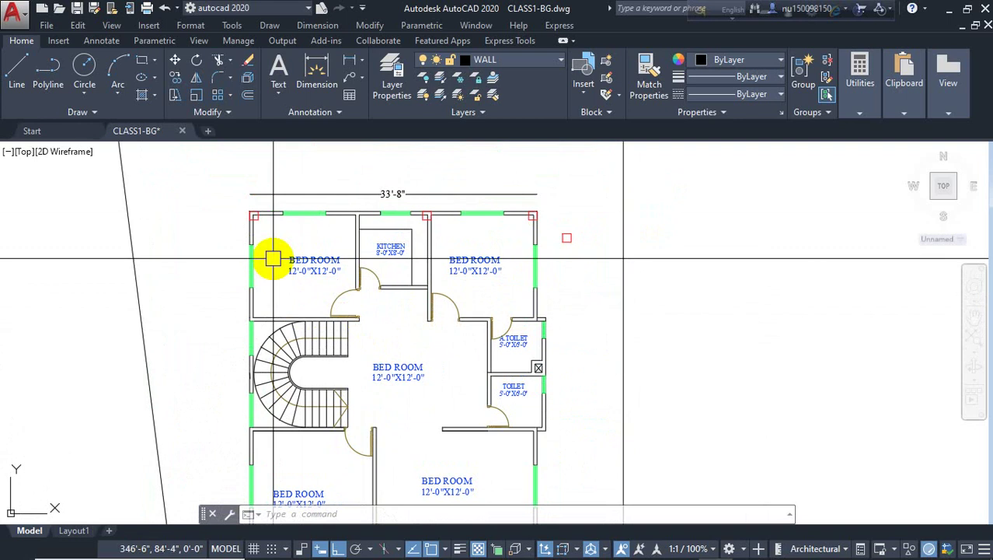
scroll(253, 219, up, 2)
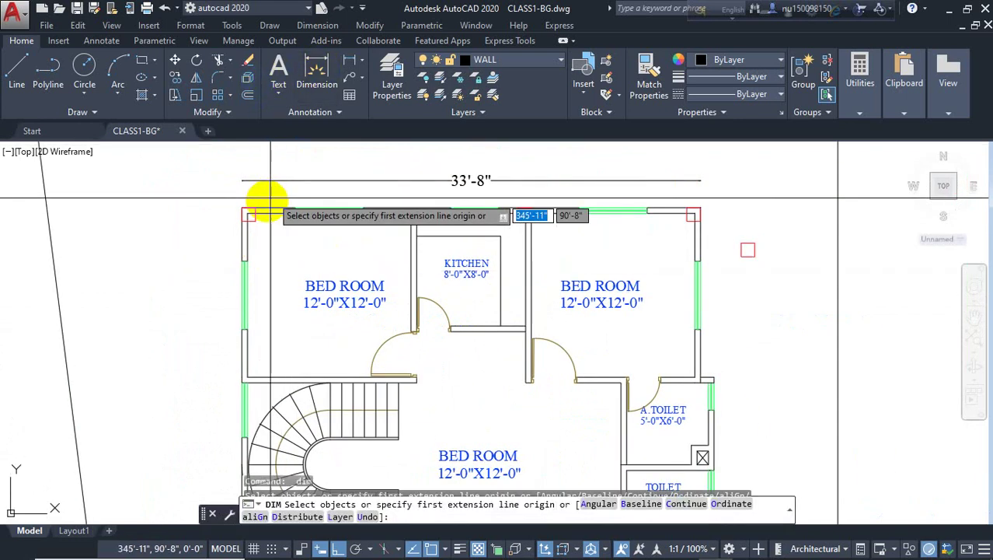
click(250, 211)
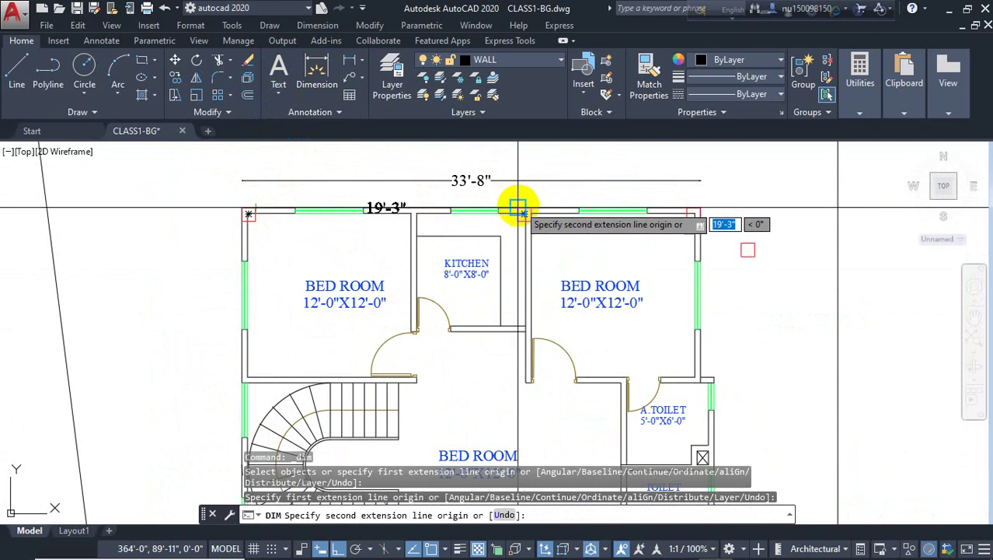
- Measure the centre-to-centre distance from the column beside the kitchen to the upper-right corner column
key(space)
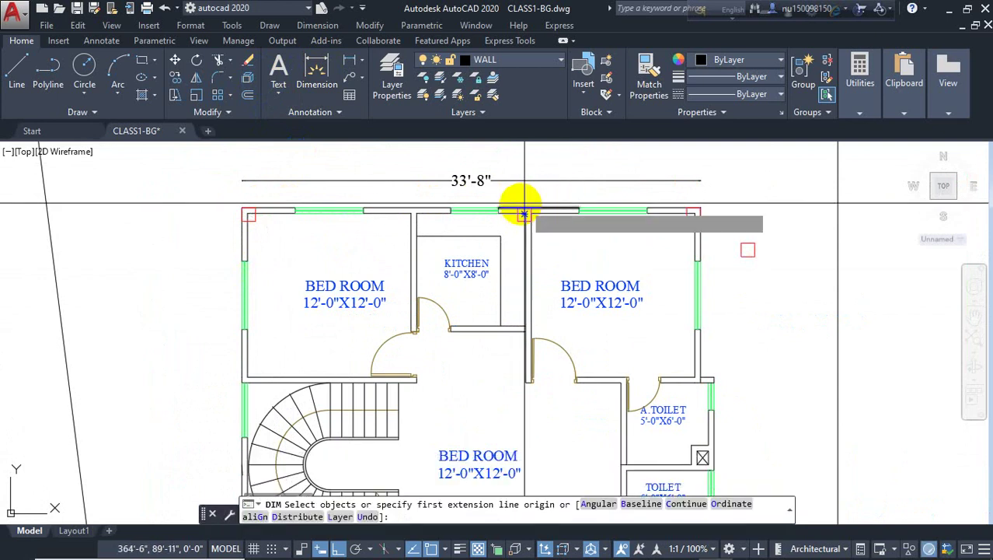
scroll(526, 203, up, 2)
click(523, 220)
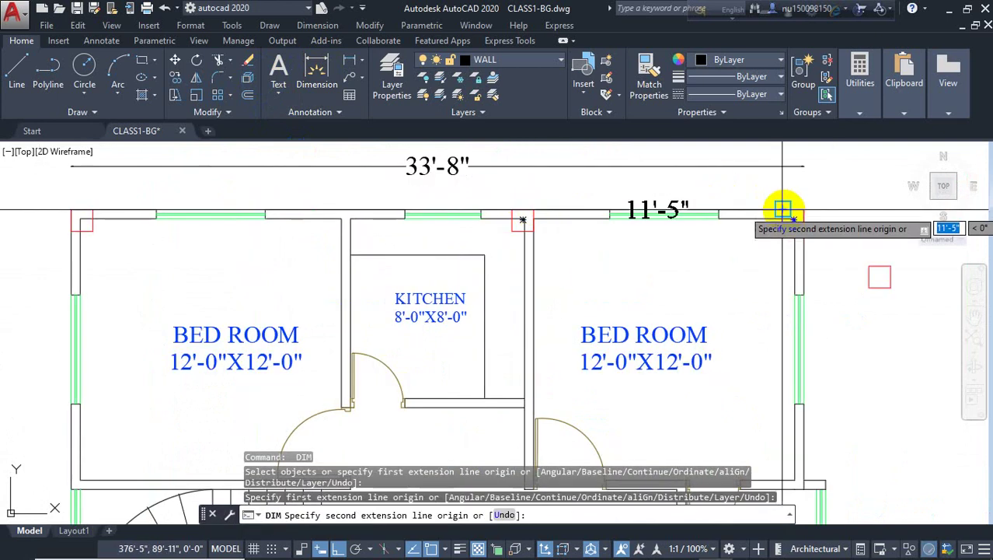
key(Escape)
scroll(572, 178, down, 4)
middle_drag(579, 196, 581, 195)
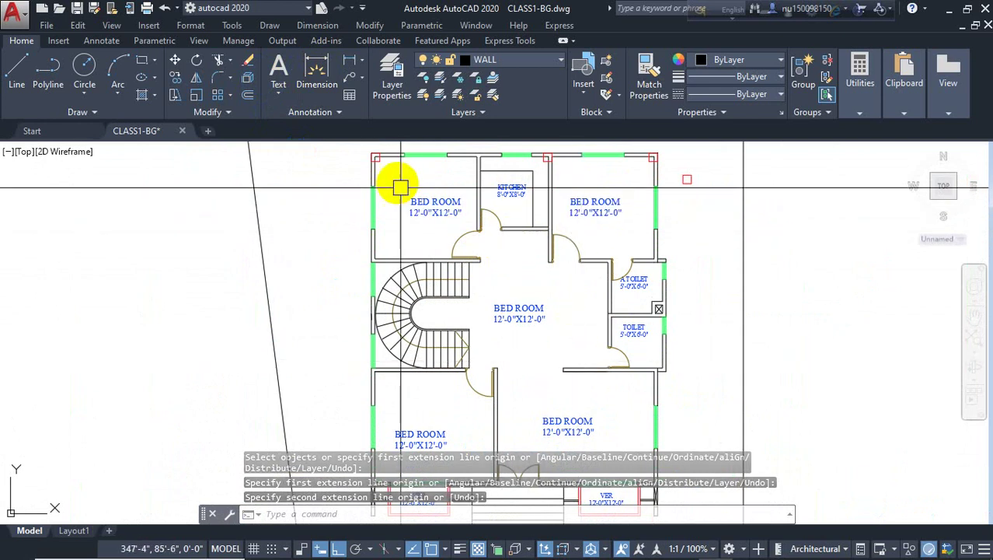
- Copy the three columns on the plan's upper wall straight down to the front wall, aligning the right one with the outer wall corner
scroll(388, 171, up, 2)
click(377, 159)
middle_drag(411, 196, 347, 271)
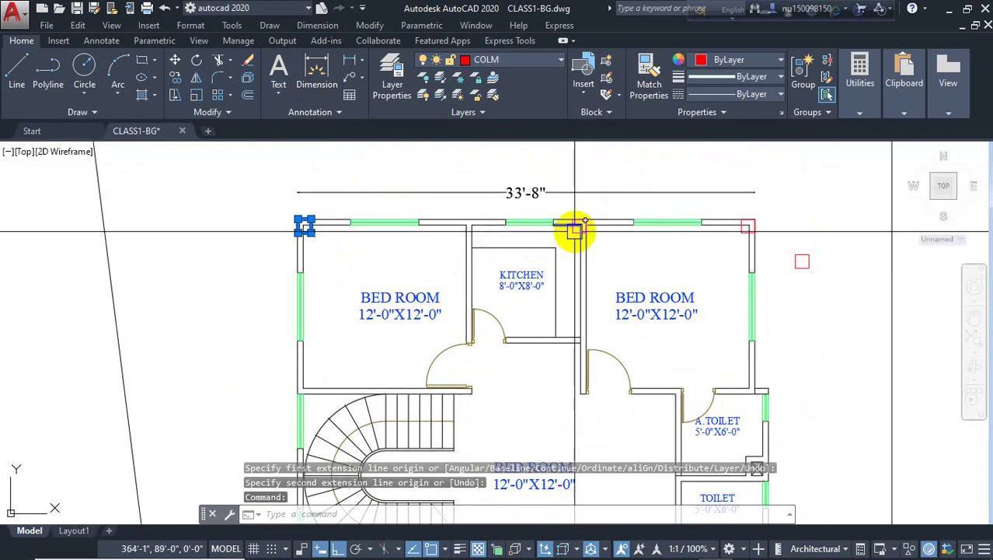
click(580, 225)
click(747, 226)
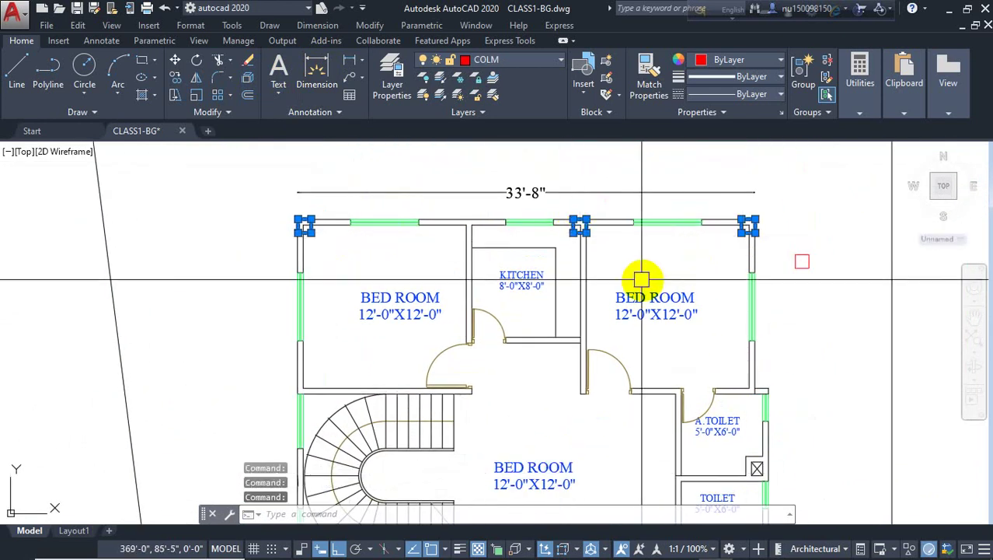
text(co)
key(space)
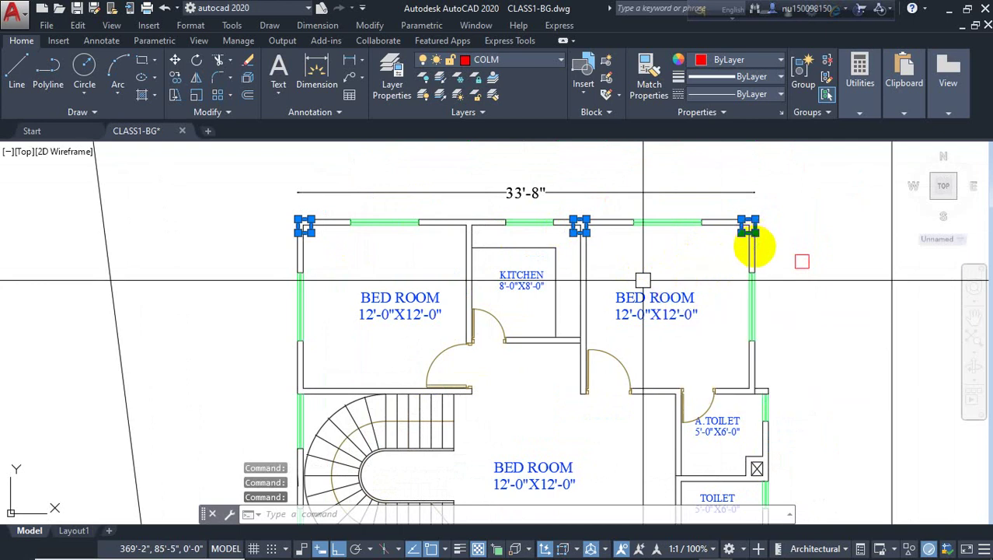
click(754, 233)
middle_drag(793, 501, 767, 294)
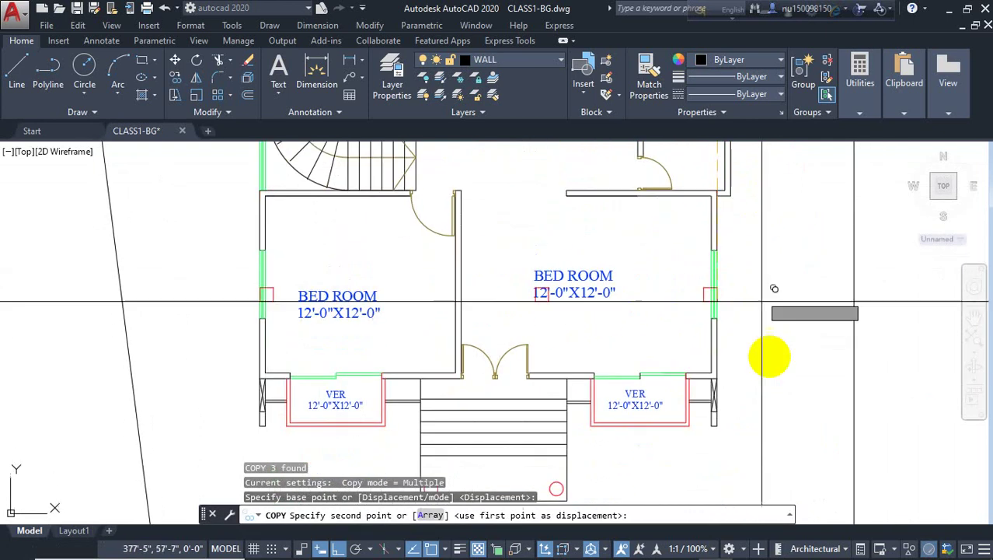
scroll(703, 362, up, 5)
click(698, 376)
scroll(731, 328, down, 6)
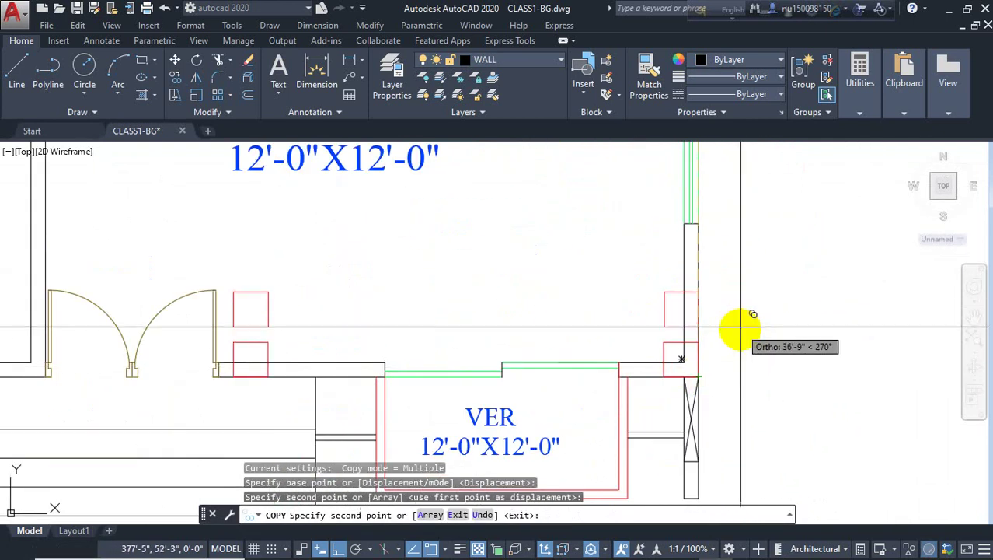
key(Escape)
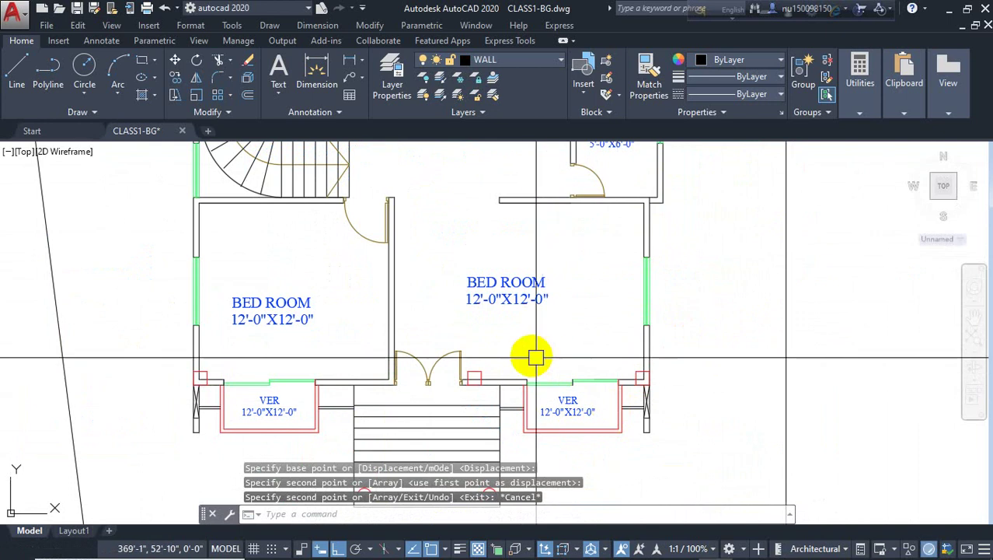
- Copy the lower-left corner column straight up to the junction of the left outer wall and the wall below the staircase
scroll(536, 388, down, 2)
scroll(539, 350, up, 2)
middle_drag(323, 365, 502, 376)
scroll(502, 375, down, 2)
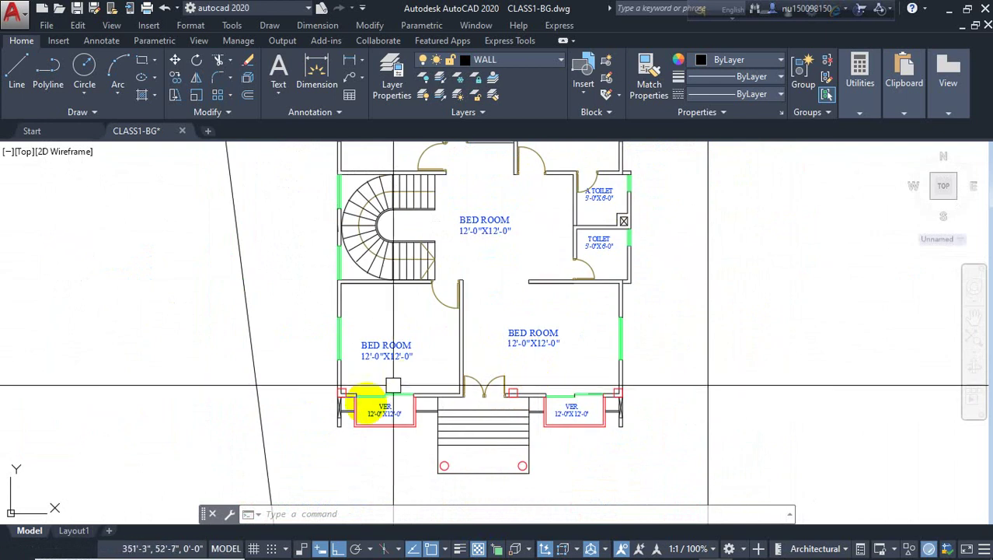
scroll(364, 428, up, 4)
click(363, 431)
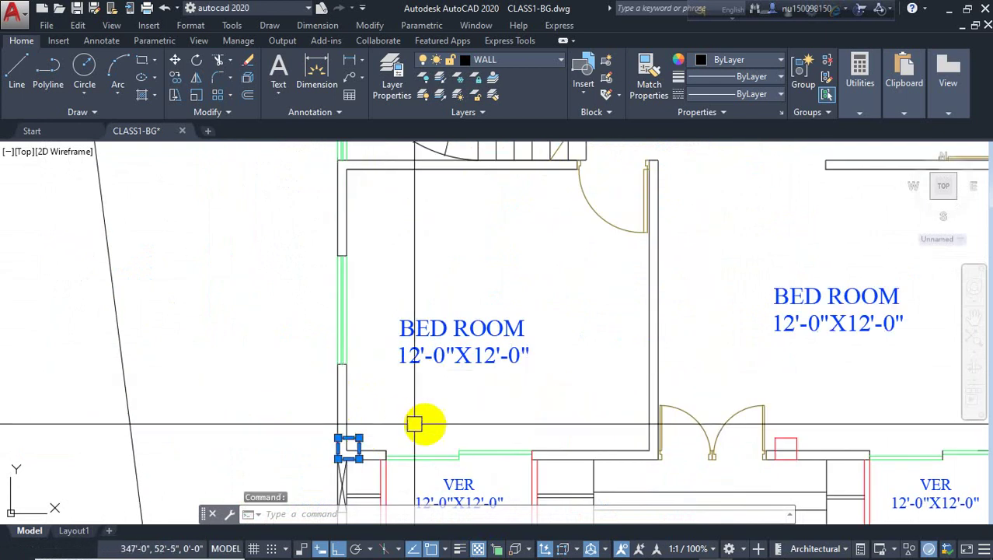
text(CO)
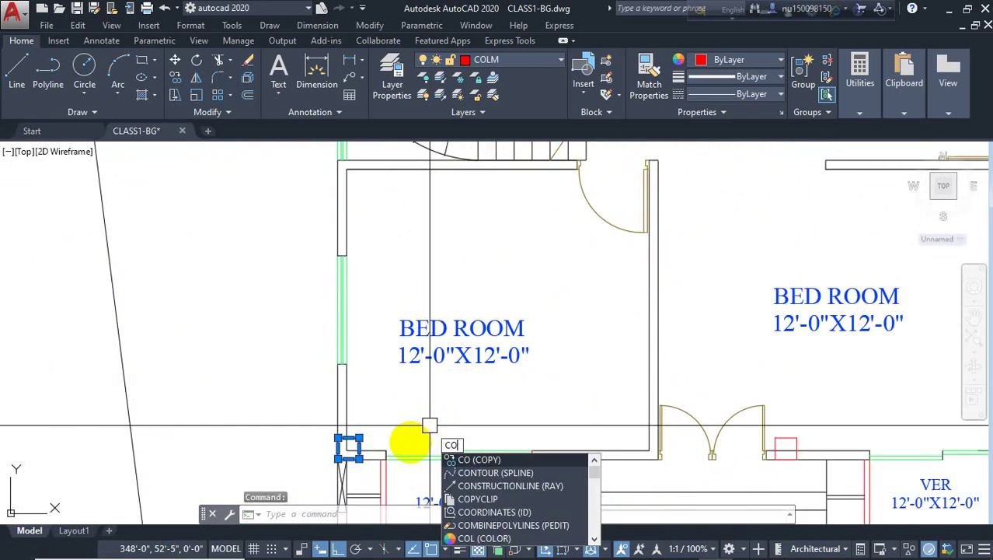
key(Return)
scroll(342, 455, up, 3)
click(336, 461)
scroll(372, 444, down, 3)
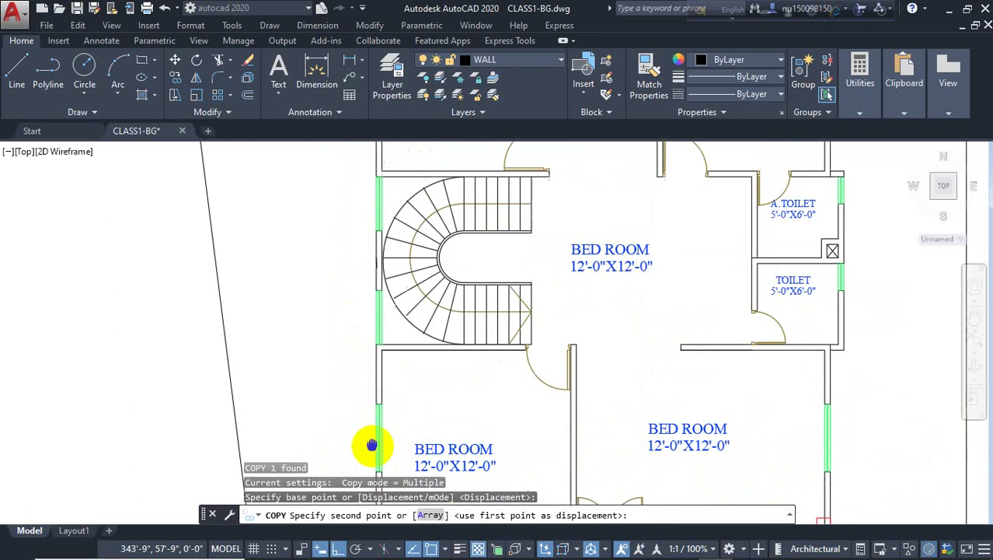
scroll(376, 353, up, 4)
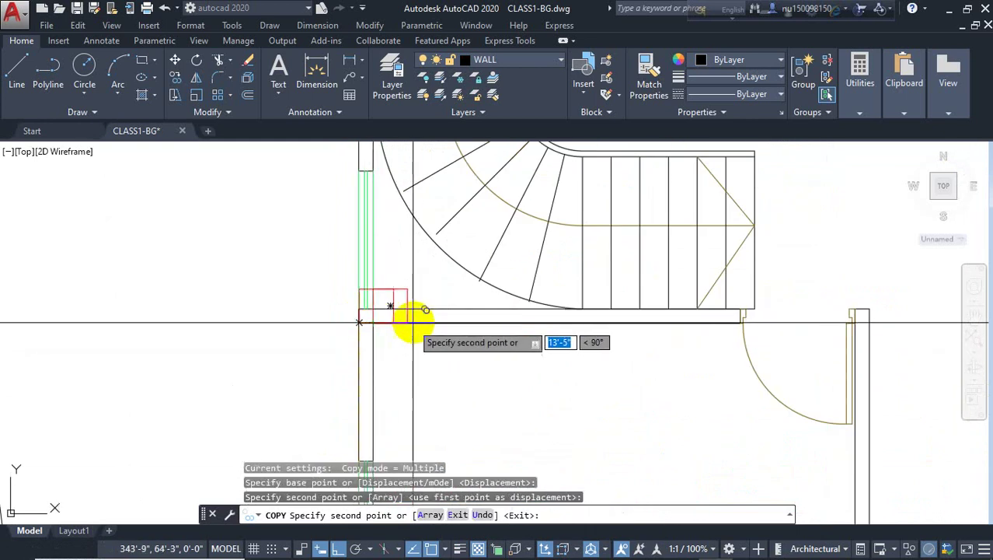
key(Escape)
- Move the column below the staircase left so that it sits flush with the outer face of the left wall
text(M)
key(Return)
scroll(373, 323, up, 2)
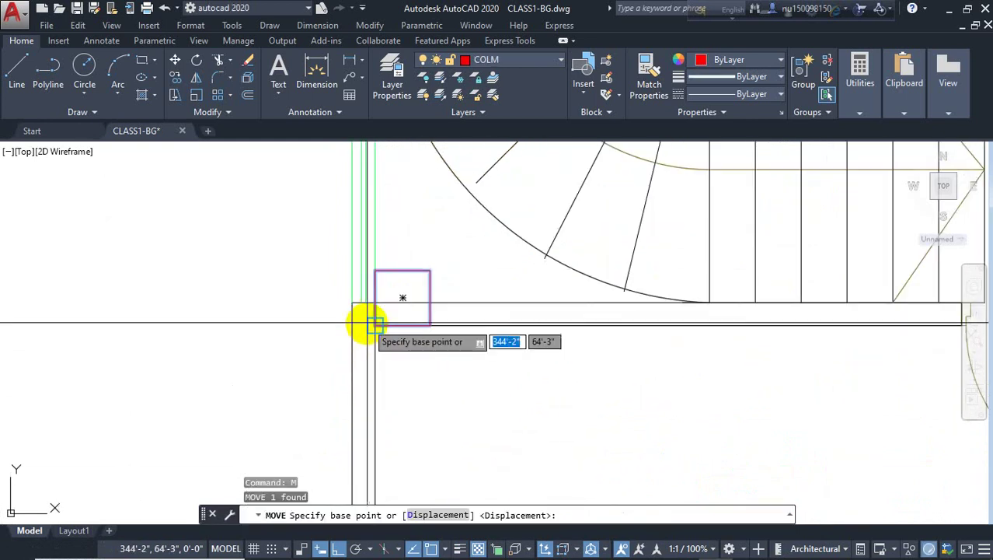
click(374, 324)
click(355, 326)
scroll(377, 307, down, 2)
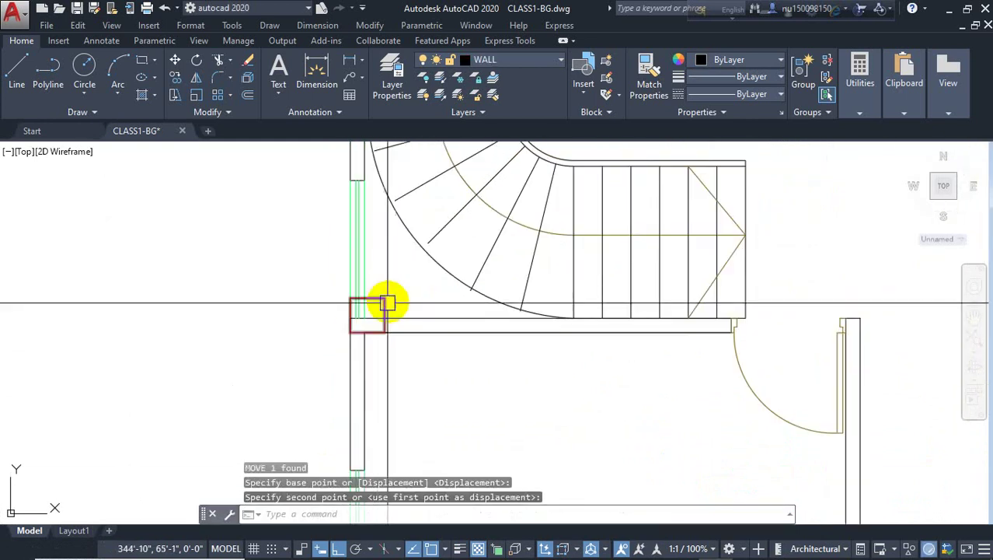
- Copy the column below the staircase up to the junction of the left outer wall and the wall above the staircase
click(386, 297)
key(Return)
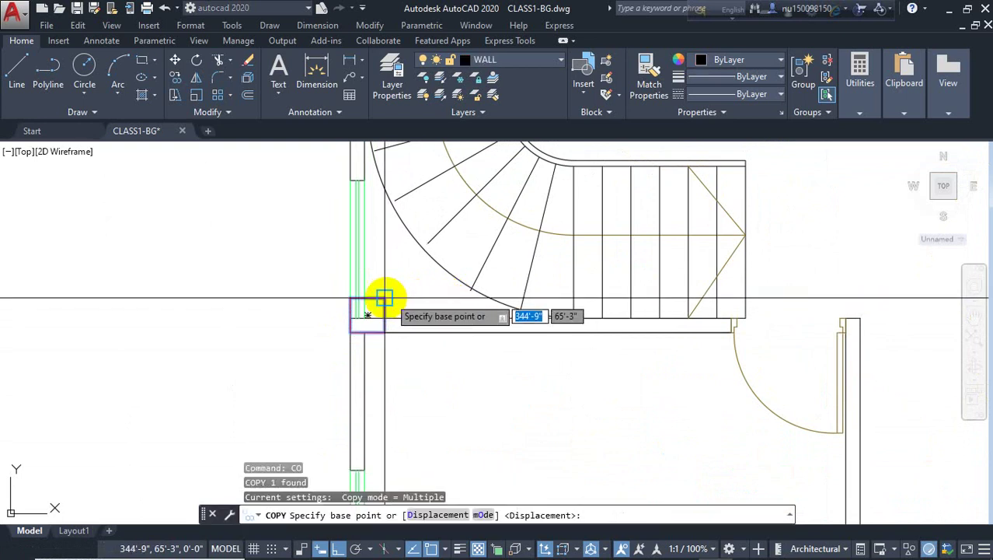
click(350, 297)
middle_drag(348, 268, 391, 505)
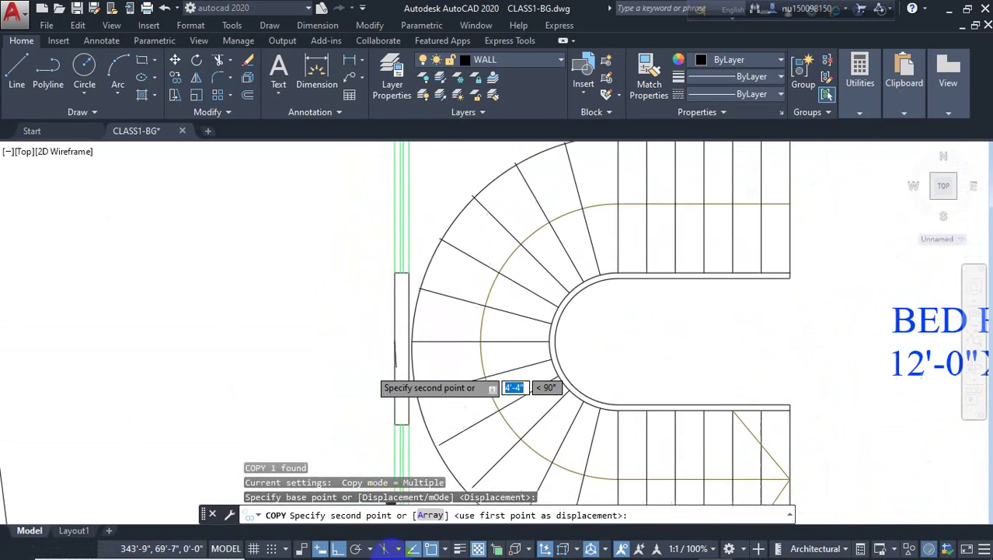
middle_drag(387, 204, 393, 378)
click(410, 300)
scroll(432, 280, up, 4)
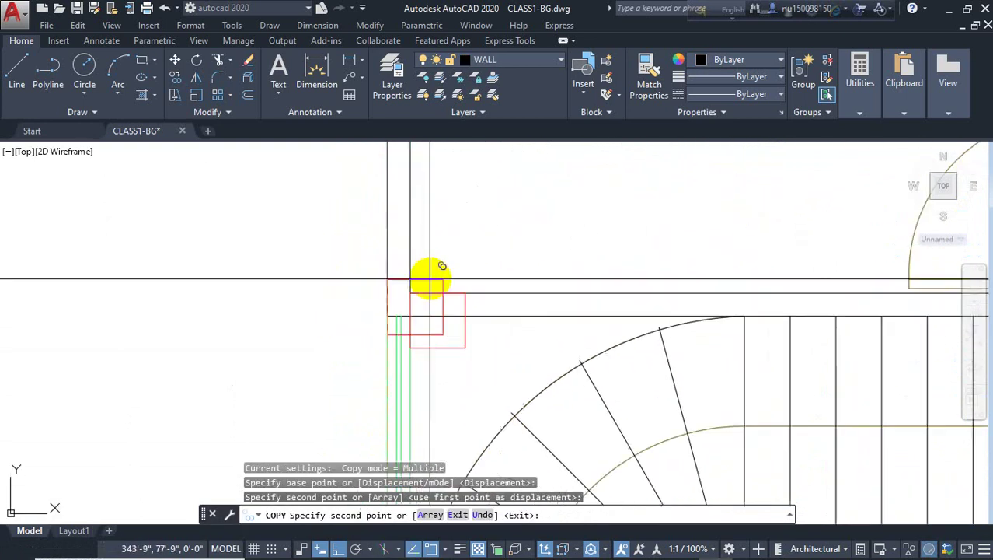
key(Escape)
- Move the column above the staircase left so that it sits flush with the outer face of the left wall
click(444, 300)
text(m)
key(Return)
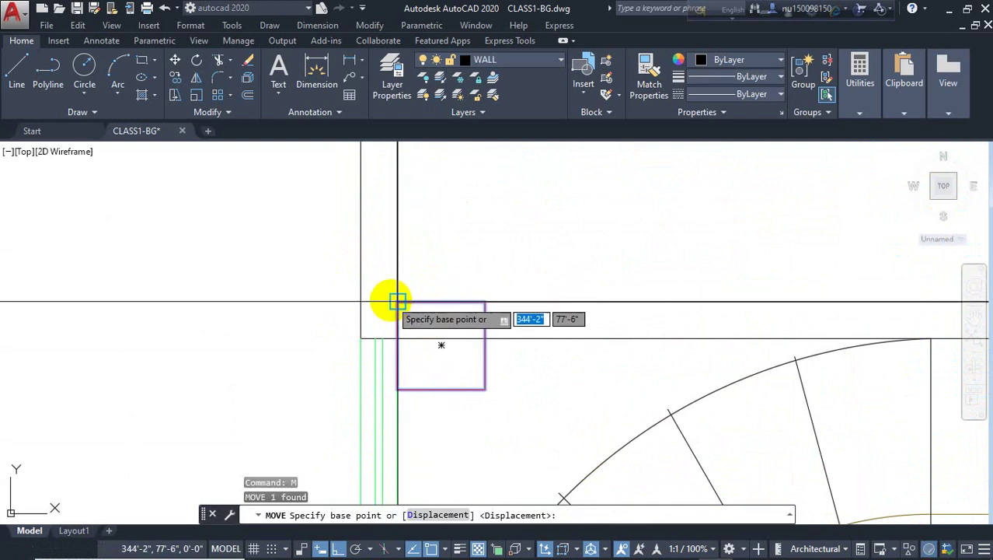
click(397, 300)
scroll(382, 237, down, 5)
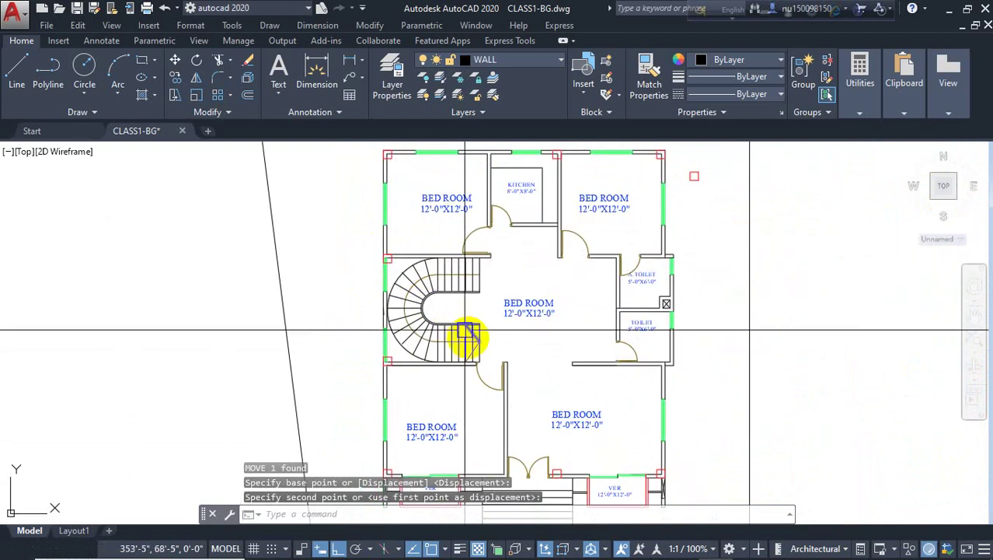
- Copy the column below the staircase horizontally to the upper end of the partition wall between the two front bedrooms
middle_drag(497, 328, 420, 301)
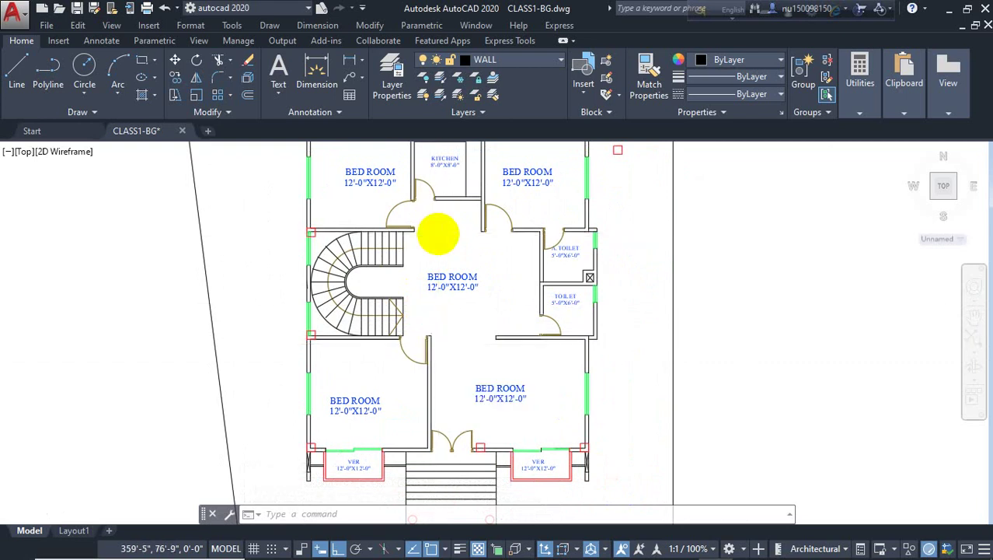
scroll(438, 233, up, 2)
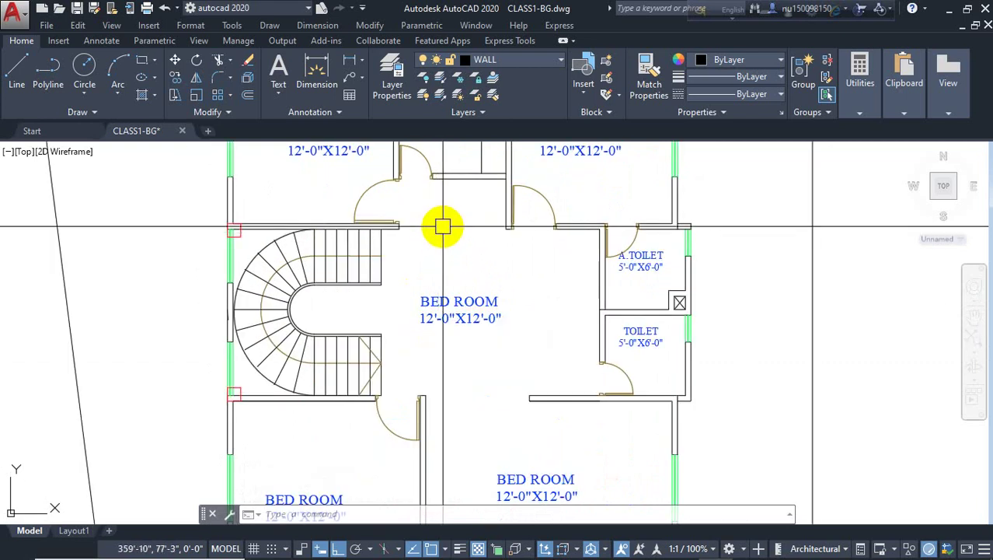
scroll(447, 227, down, 2)
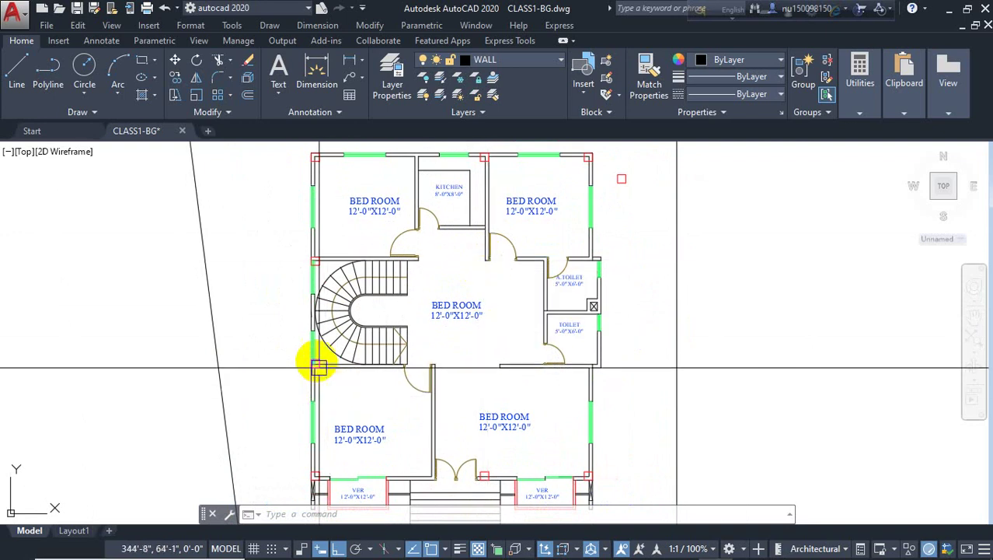
scroll(327, 363, up, 4)
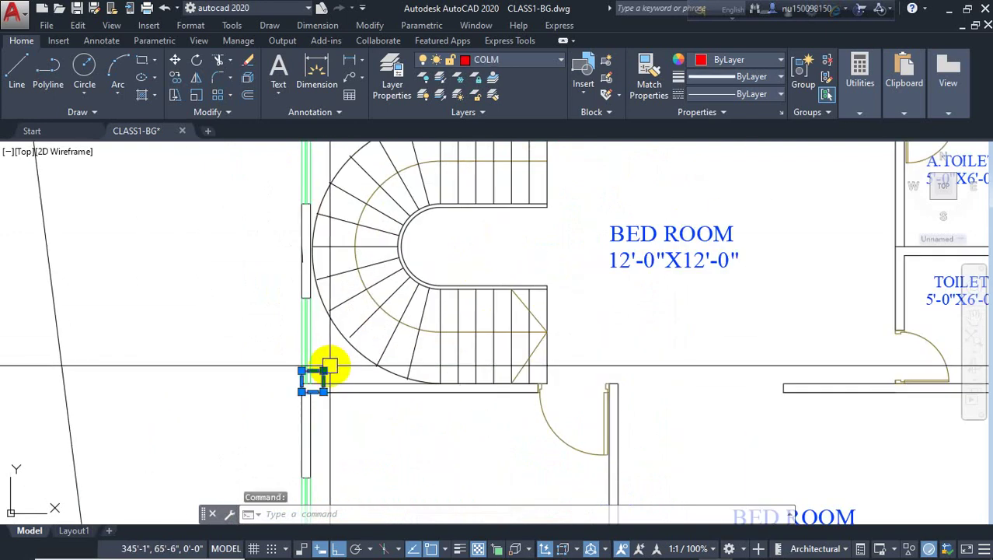
text(co)
key(Return)
click(311, 380)
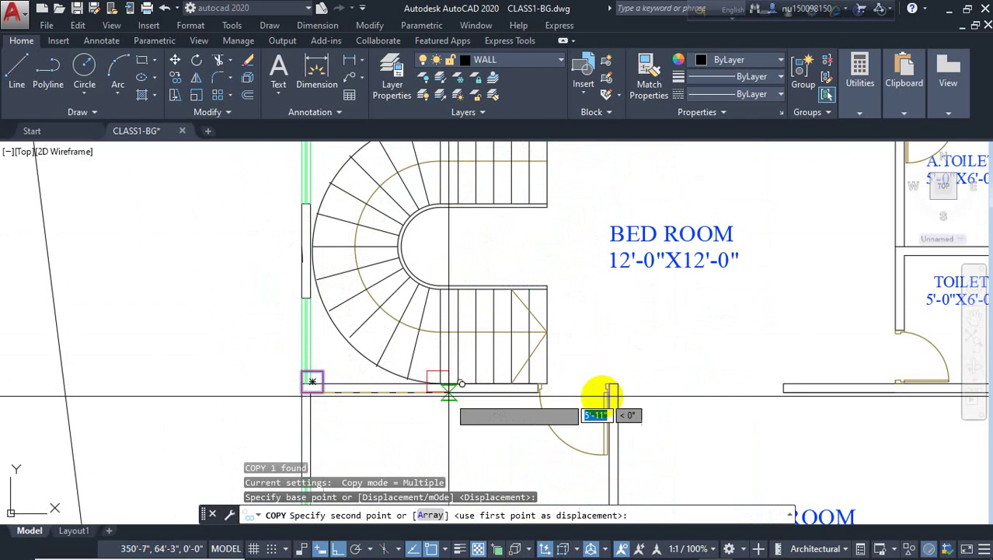
click(614, 390)
key(Escape)
- Move the column at the front bedrooms' partition right so that its left edge aligns with the partition's left face, clear of the door
scroll(604, 378, up, 3)
click(611, 385)
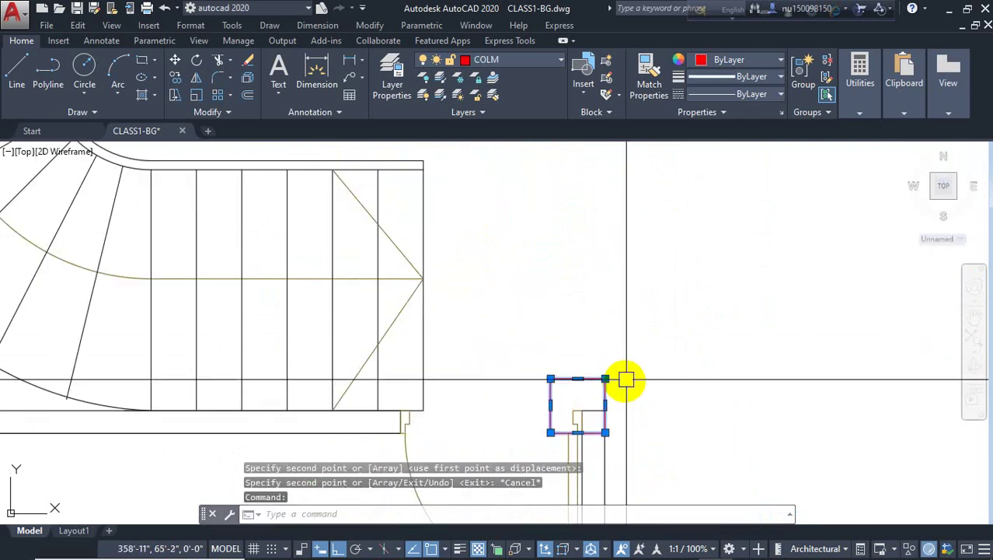
text(m)
key(Return)
click(551, 432)
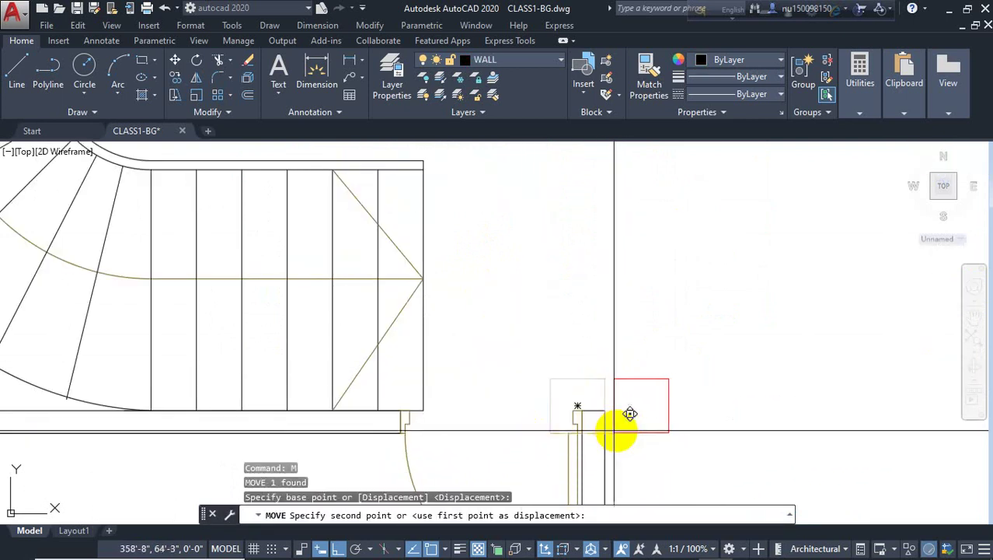
click(581, 431)
scroll(550, 335, down, 5)
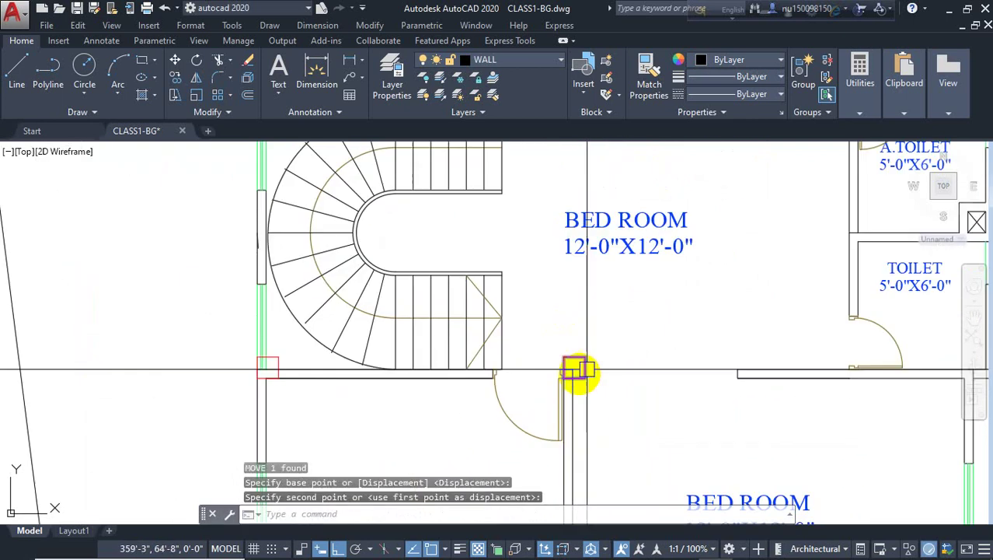
- Erase the short end line of the partition wall inside the column between the two front bedrooms
scroll(578, 375, up, 5)
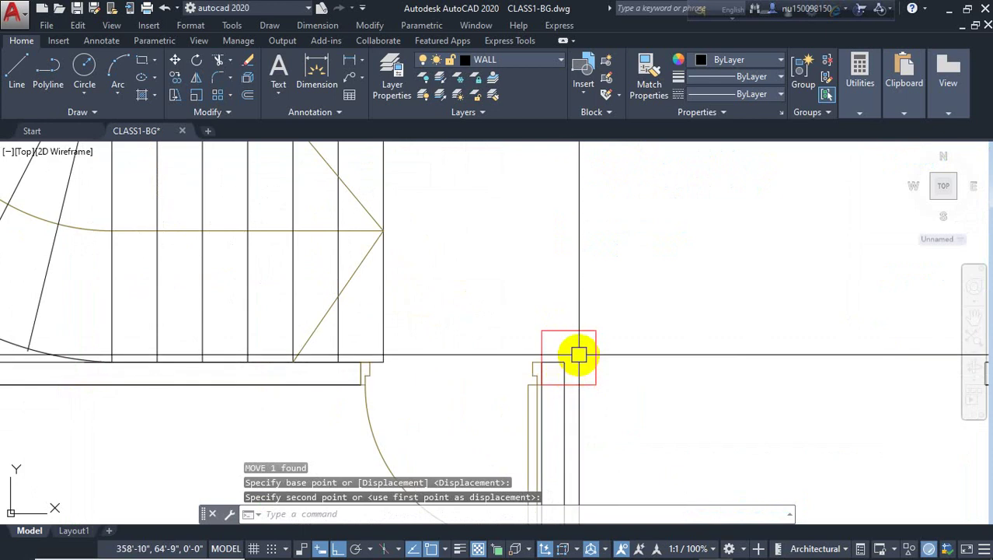
text(tr)
key(Return)
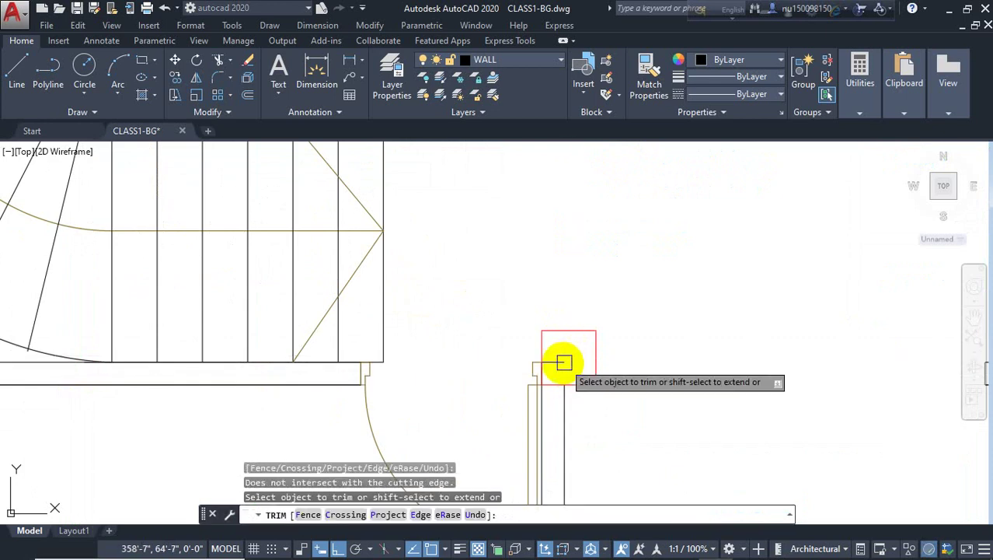
key(Escape)
click(560, 362)
scroll(560, 361, down, 3)
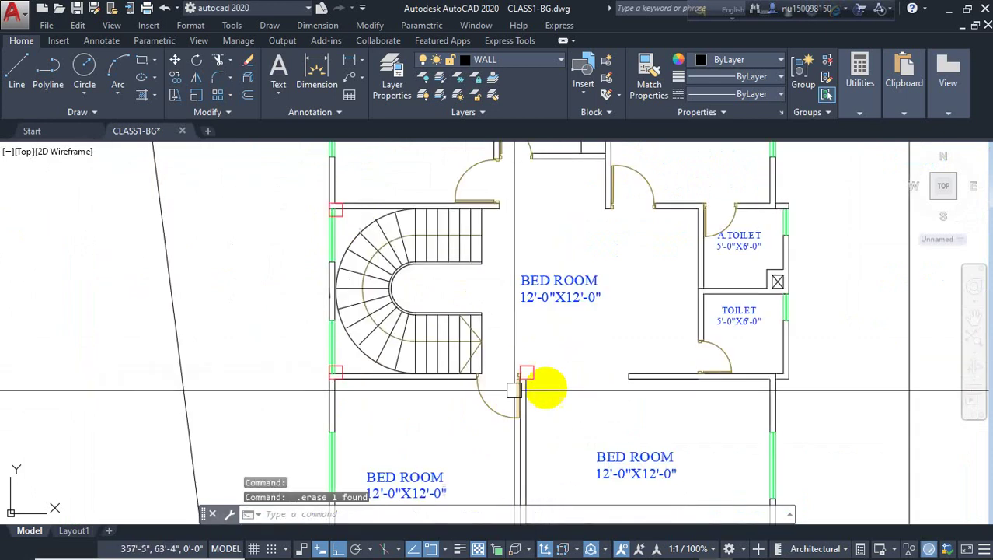
key(Delete)
- Copy the column at the front bedrooms' partition up to the lower end of the wall between the kitchen and the right rear bedroom
click(528, 372)
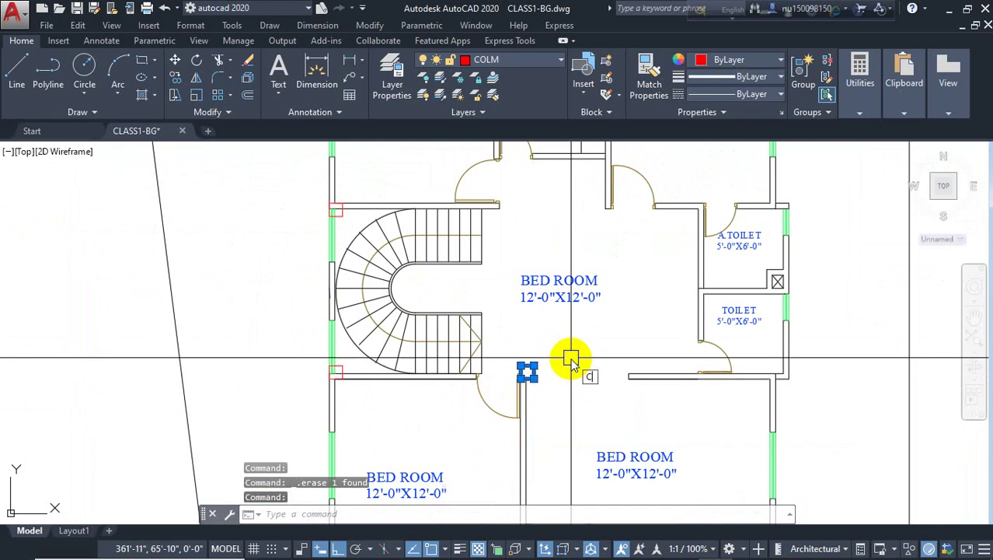
key(Return)
click(528, 372)
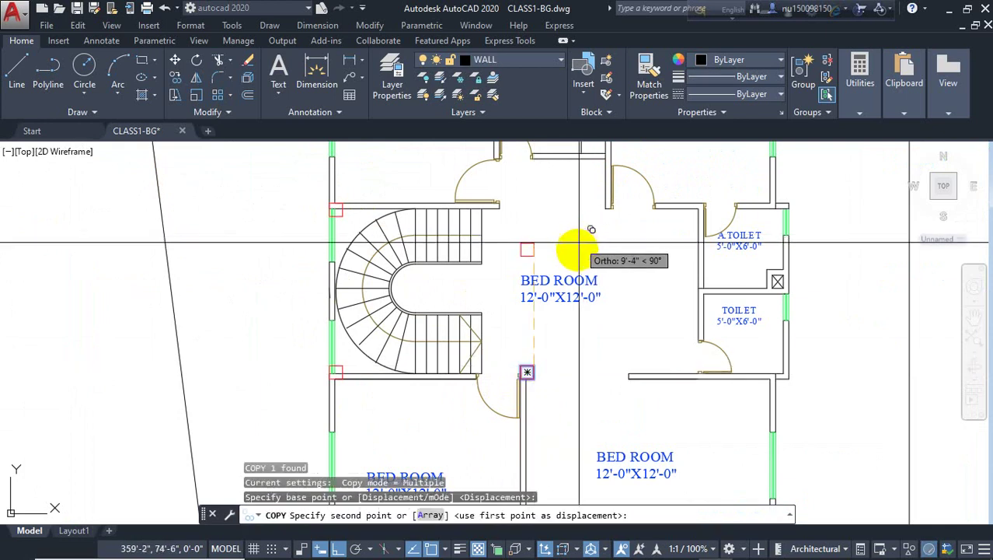
middle_drag(581, 244, 586, 298)
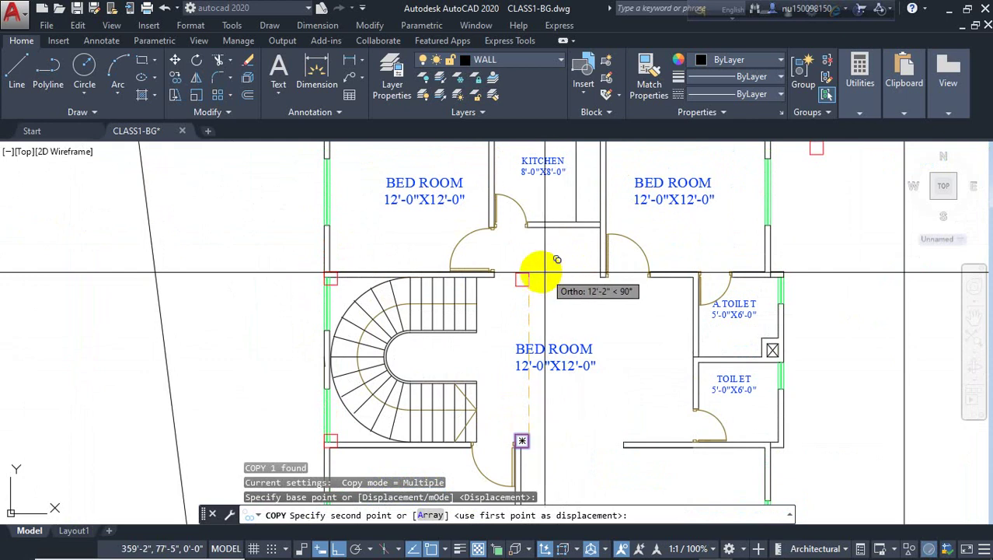
scroll(535, 257, up, 3)
scroll(498, 268, down, 3)
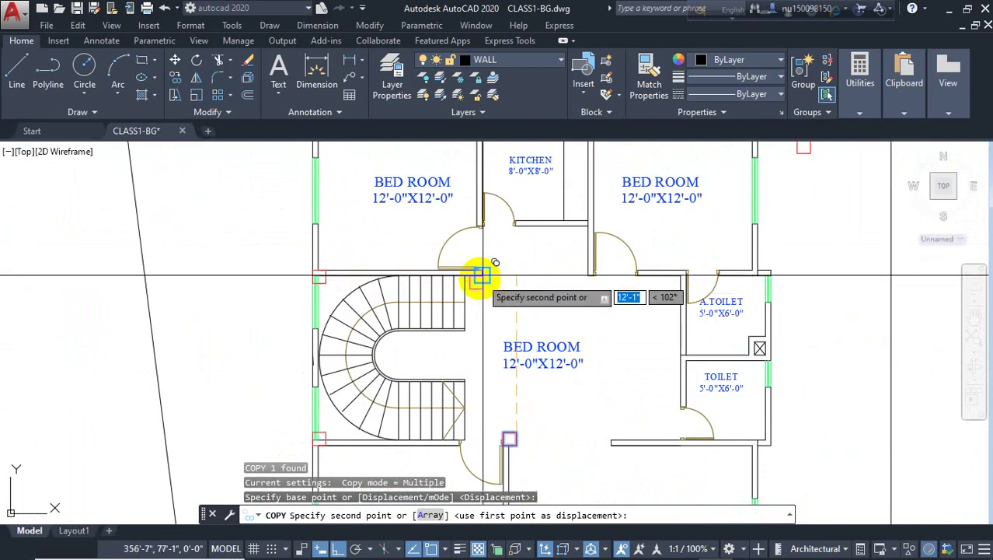
scroll(482, 272, up, 3)
scroll(497, 260, down, 3)
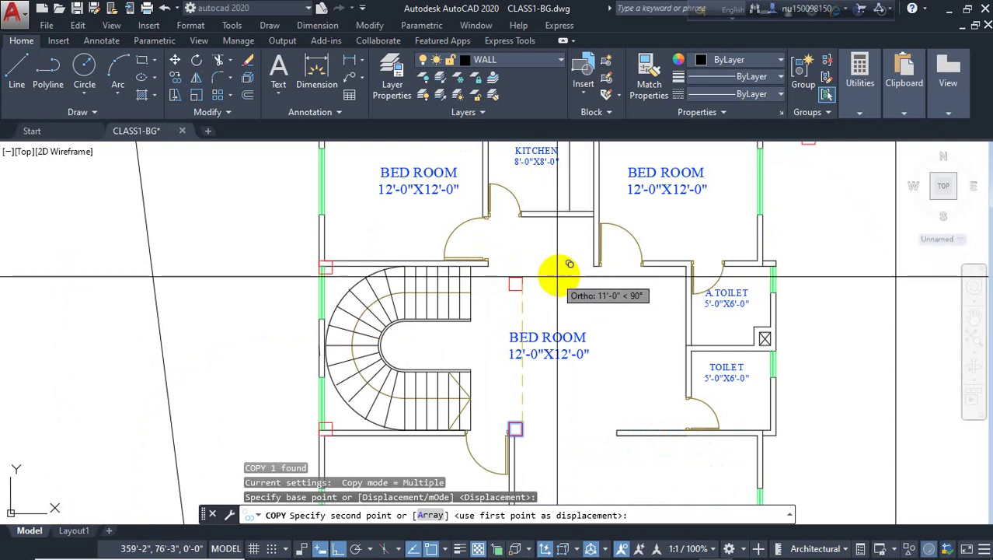
scroll(583, 286, down, 3)
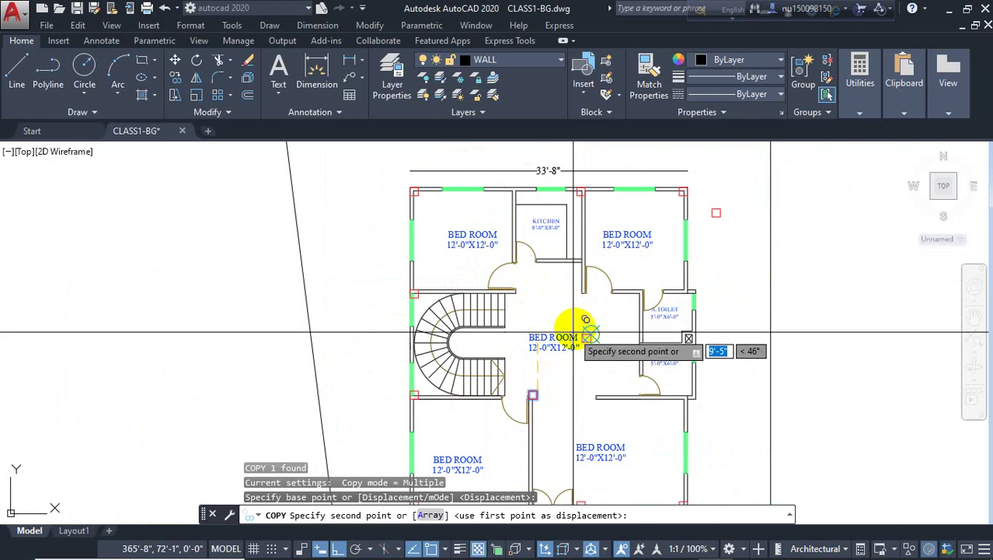
scroll(580, 303, up, 3)
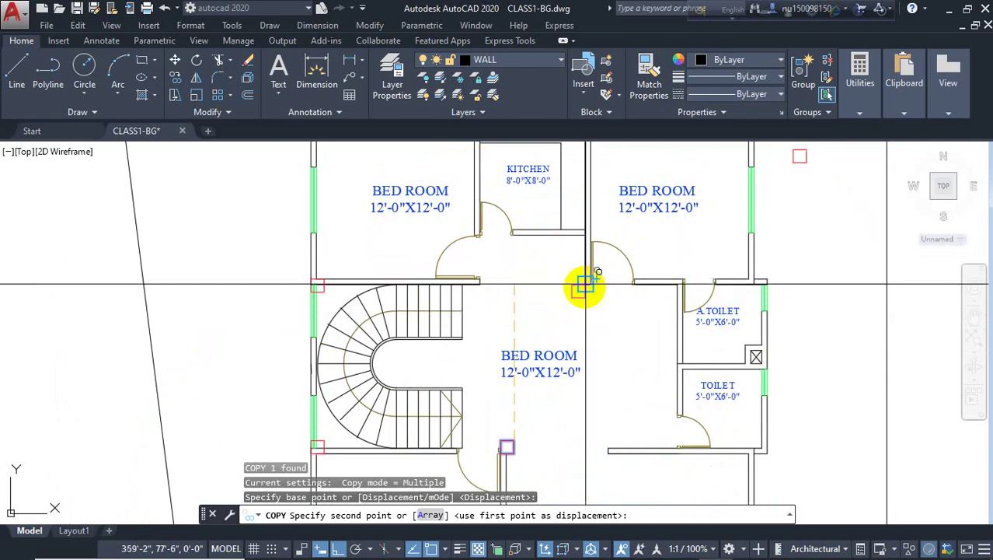
scroll(585, 288, up, 3)
click(555, 302)
scroll(554, 291, down, 3)
key(Escape)
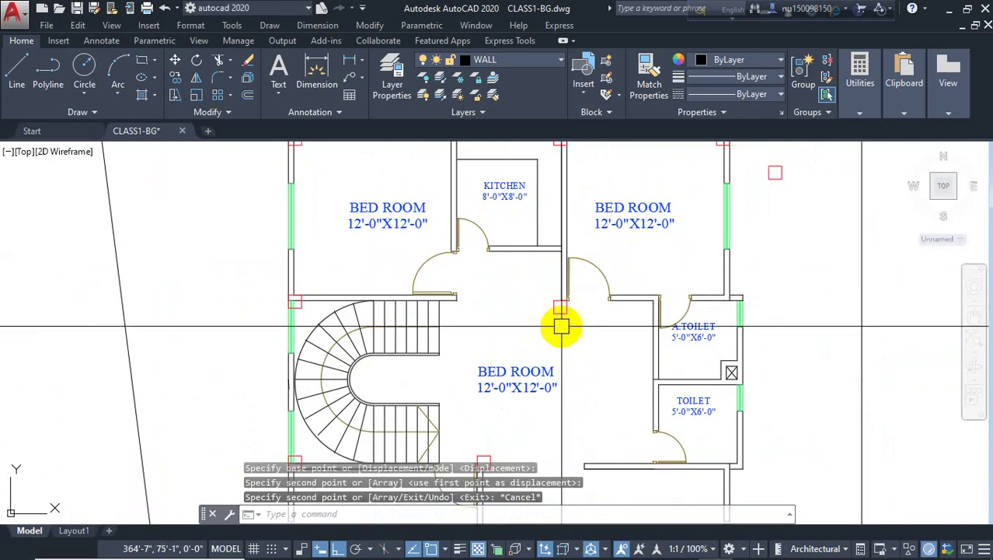
- Draw a horizontal guide line along the upper face of the wall above the staircase, across to the wall by the A.TOILET door
scroll(566, 289, up, 3)
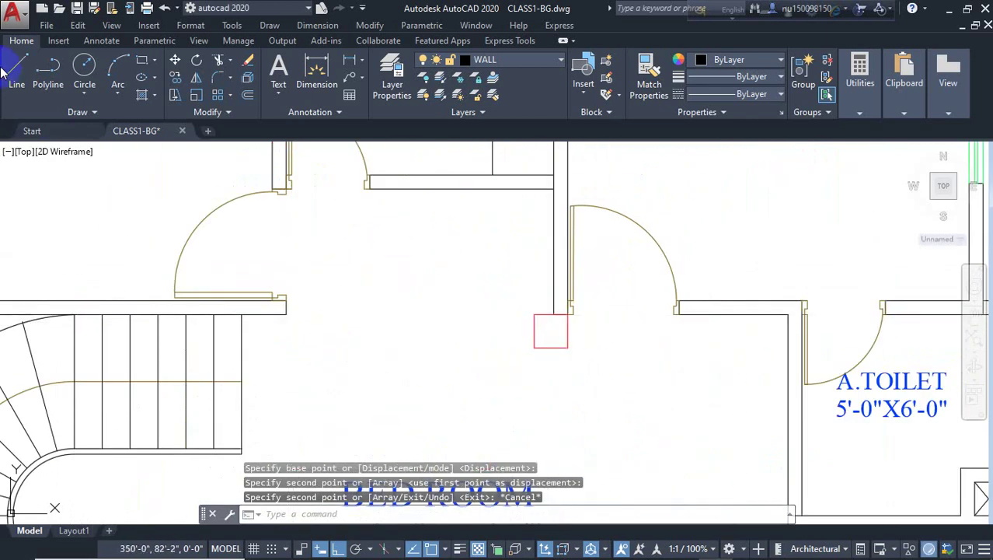
click(284, 296)
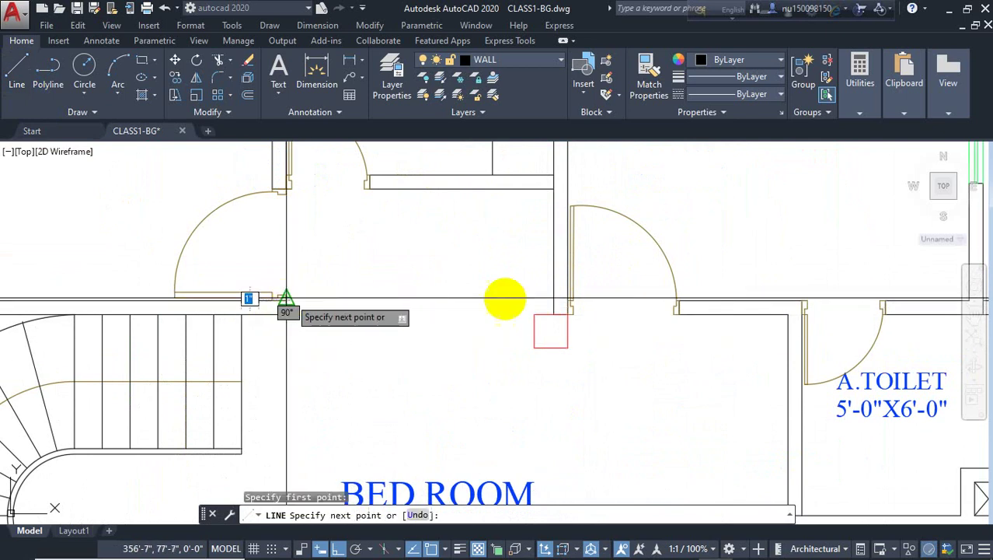
click(806, 278)
key(Return)
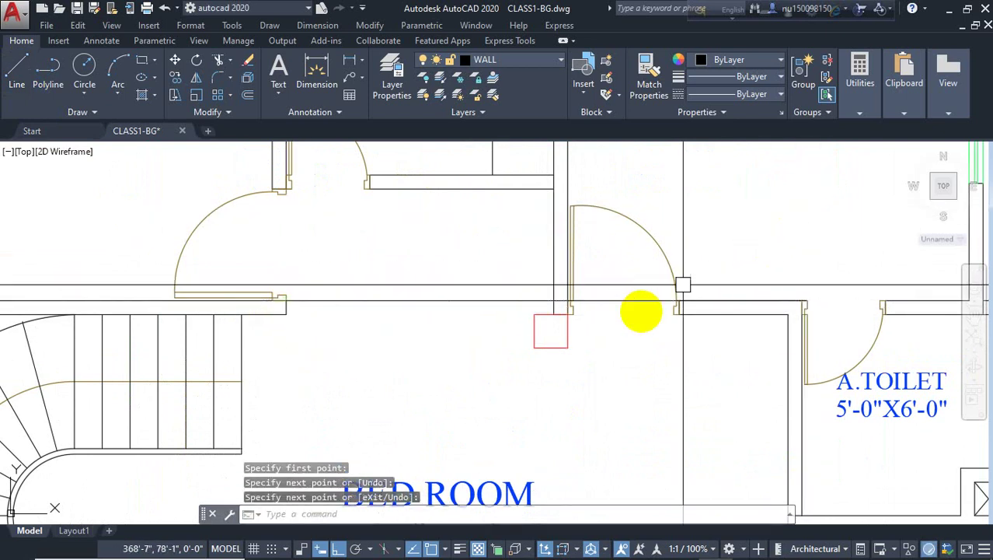
- Move the column below the kitchen wall straight up so that its top edge lies on the horizontal guide line
click(552, 346)
key(Return)
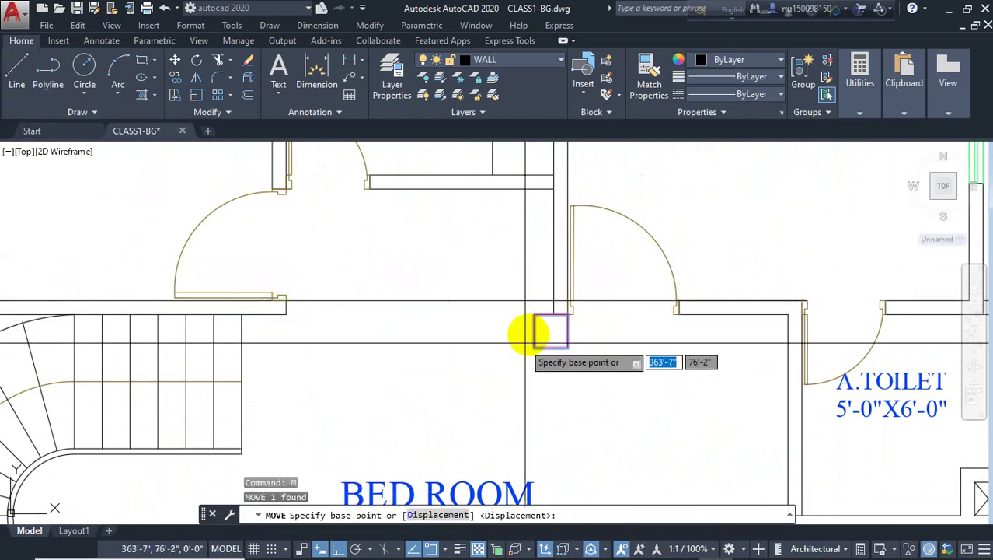
click(531, 301)
- Erase the wall's end line inside the column below the kitchen and trim the wall faces back to the column's top edge
scroll(559, 321, up, 6)
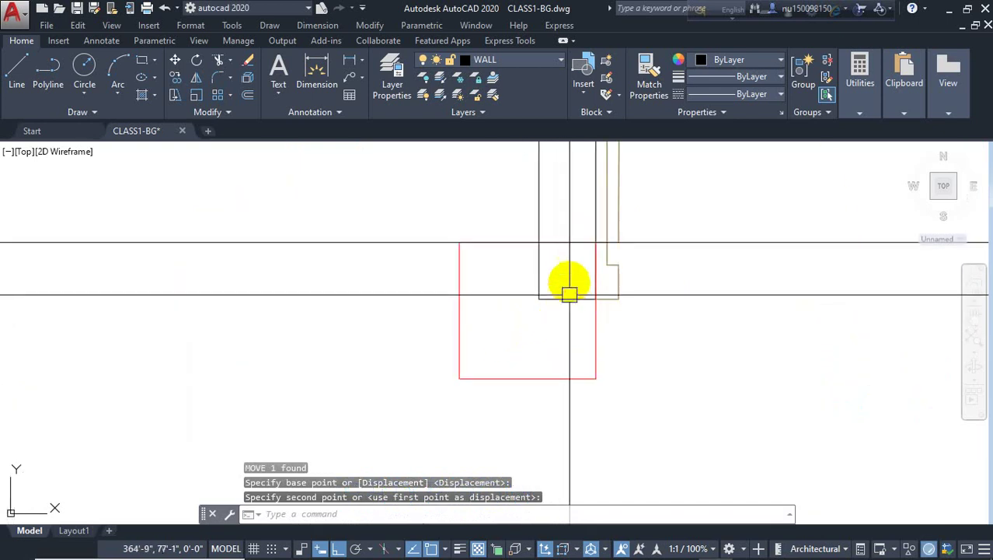
click(571, 277)
click(503, 338)
key(Escape)
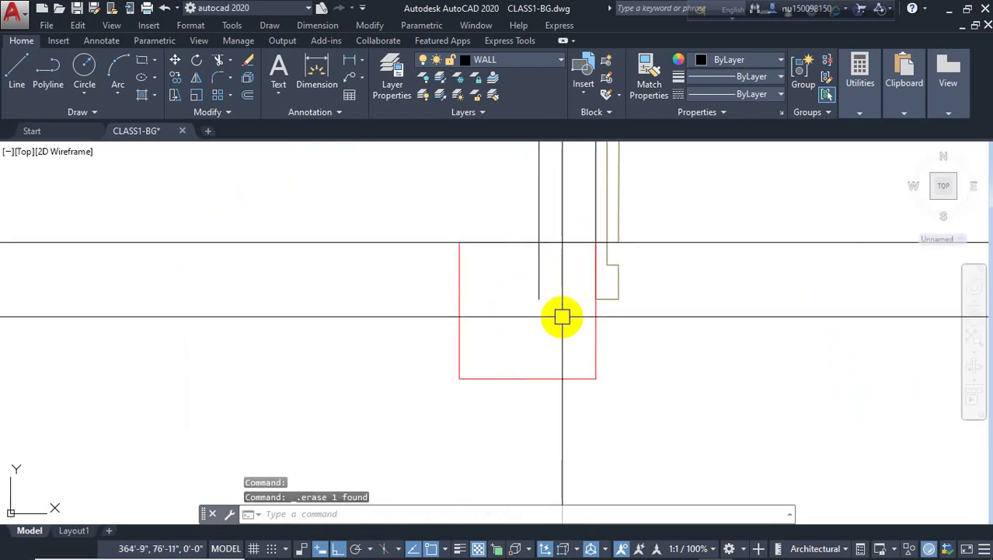
key(Return)
key(Return)
click(547, 286)
key(Escape)
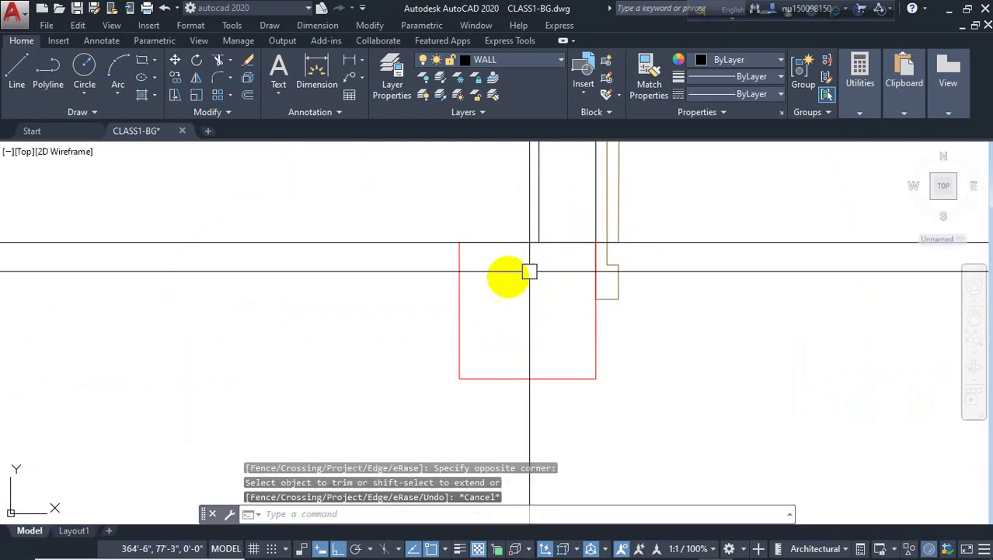
- Erase the horizontal guide line running from the staircase wall to the A.TOILET wall
scroll(511, 276, down, 8)
click(568, 270)
key(Delete)
- Copy the column at the front bedrooms' partition horizontally to the junction of the lower toilet wall and the right outer wall
scroll(526, 288, down, 5)
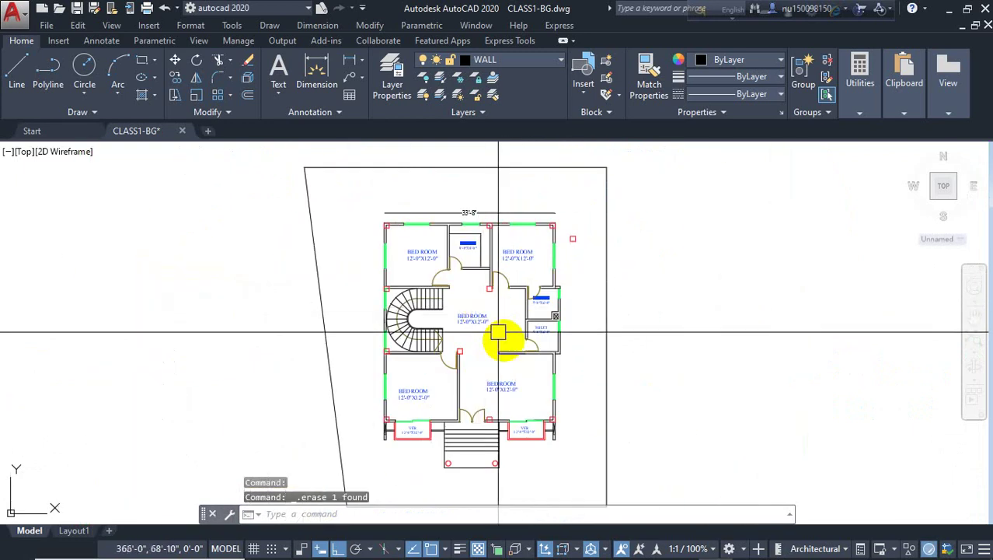
scroll(499, 337, up, 2)
middle_drag(543, 377, 549, 336)
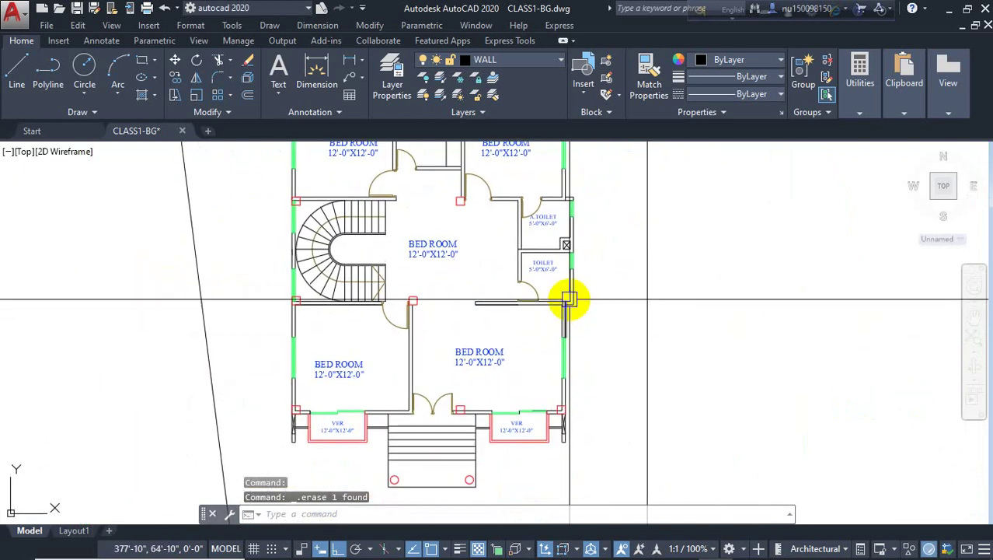
scroll(462, 281, up, 5)
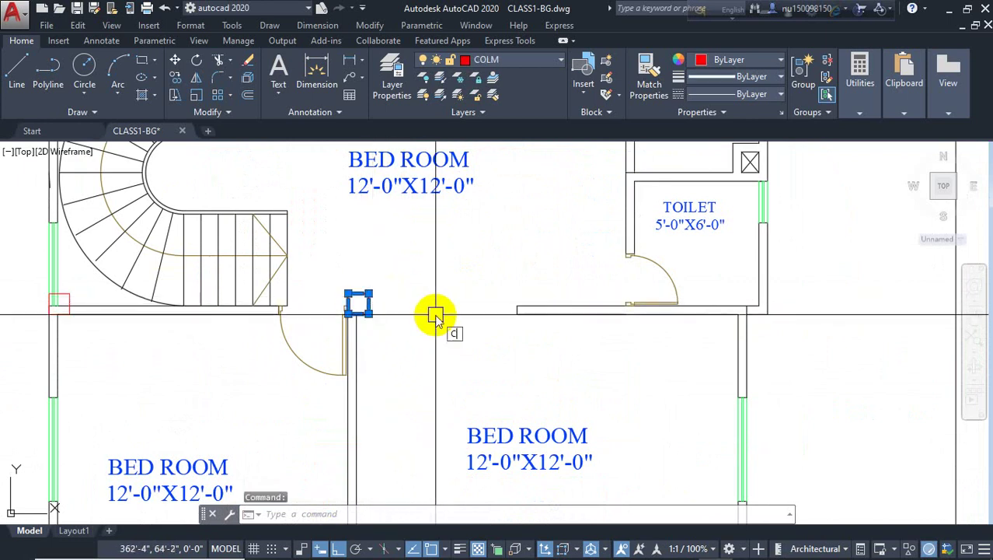
key(Return)
scroll(347, 314, up, 4)
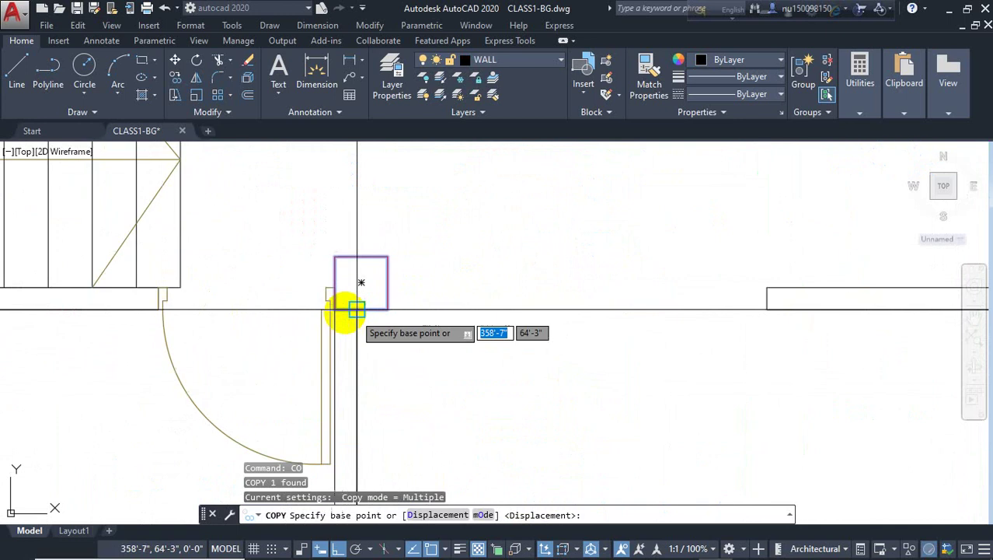
click(336, 311)
scroll(359, 318, down, 4)
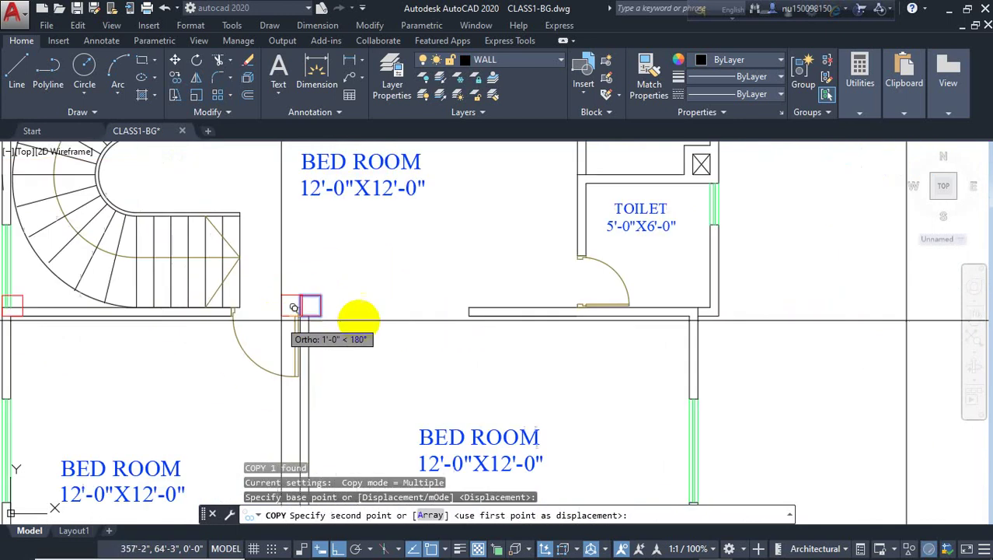
scroll(669, 314, up, 4)
click(638, 326)
scroll(639, 327, down, 4)
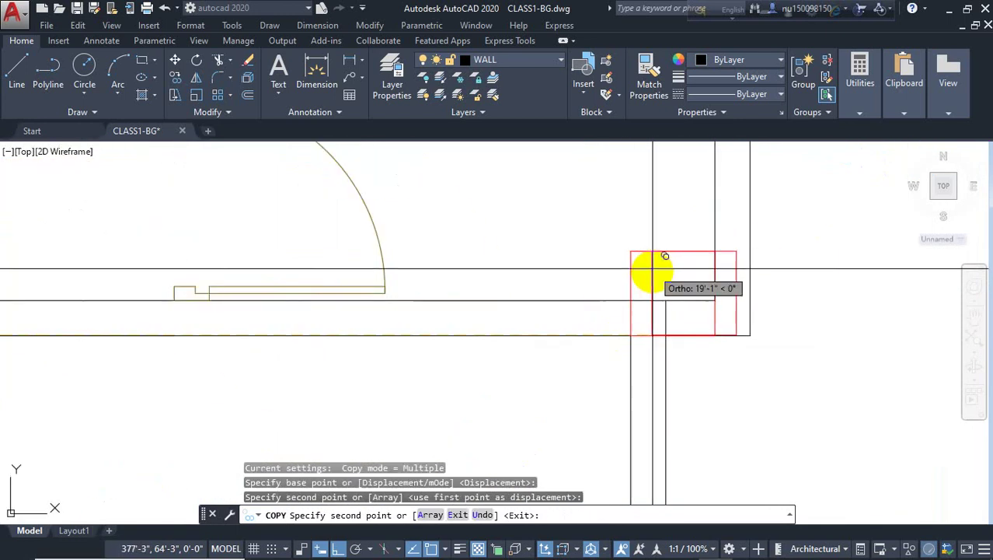
key(Escape)
- Move the column below the toilet left so that its right edge is flush with the outer face of the front bedroom's right wall
scroll(657, 279, up, 2)
click(657, 262)
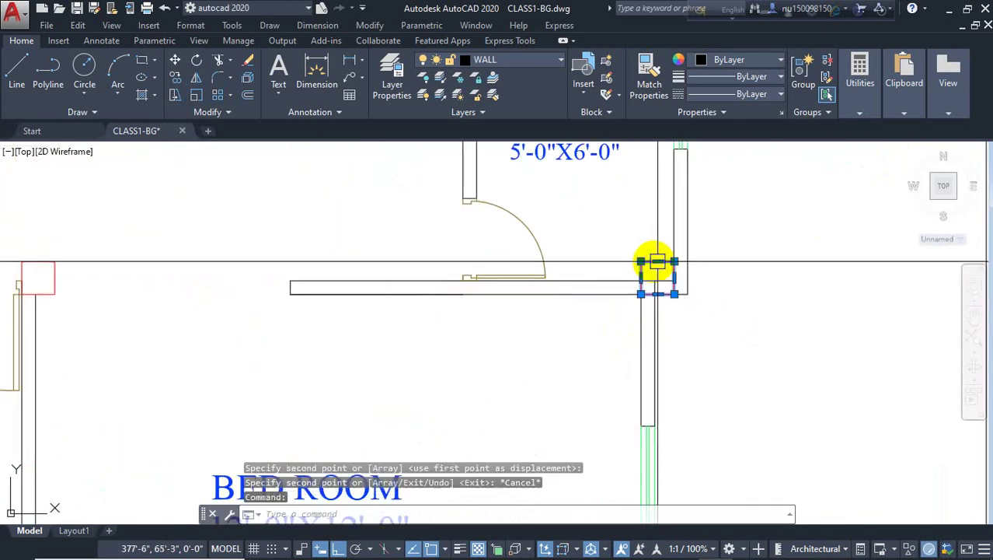
text(M)
key(Return)
scroll(665, 289, up, 5)
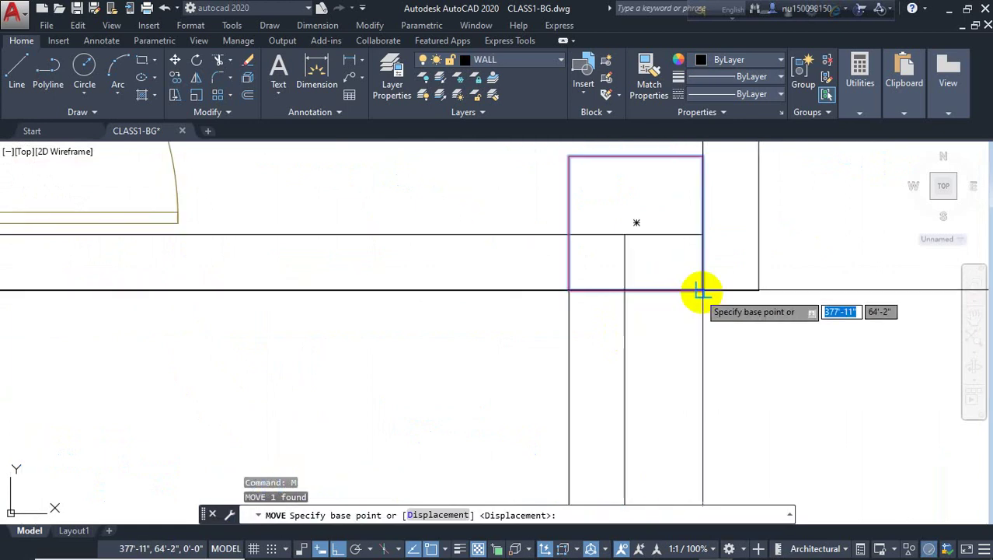
click(702, 286)
click(620, 293)
click(620, 293)
scroll(596, 321, down, 5)
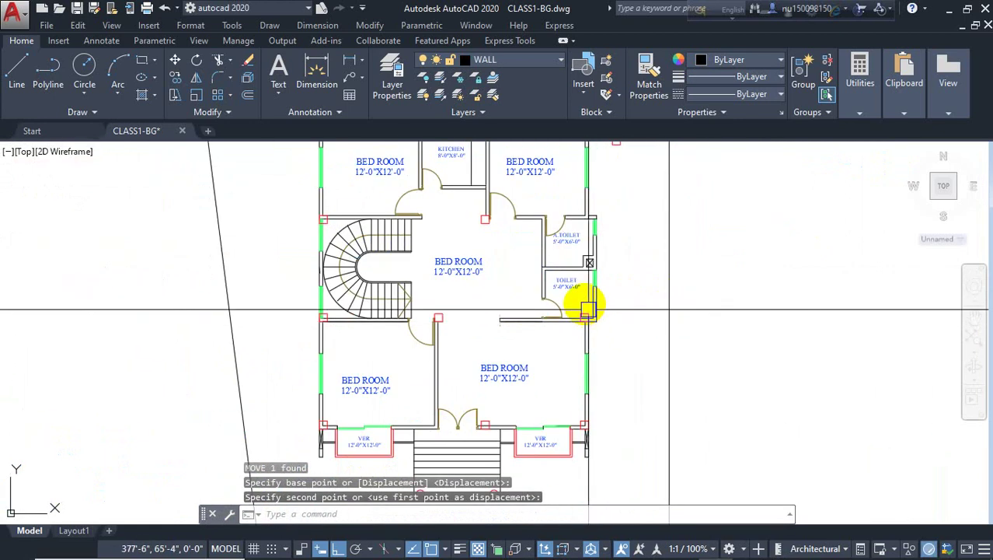
- Copy the column below the kitchen wall horizontally to the junction of the right rear bedroom's outer wall and the wall above A.TOILET
scroll(437, 224, up, 2)
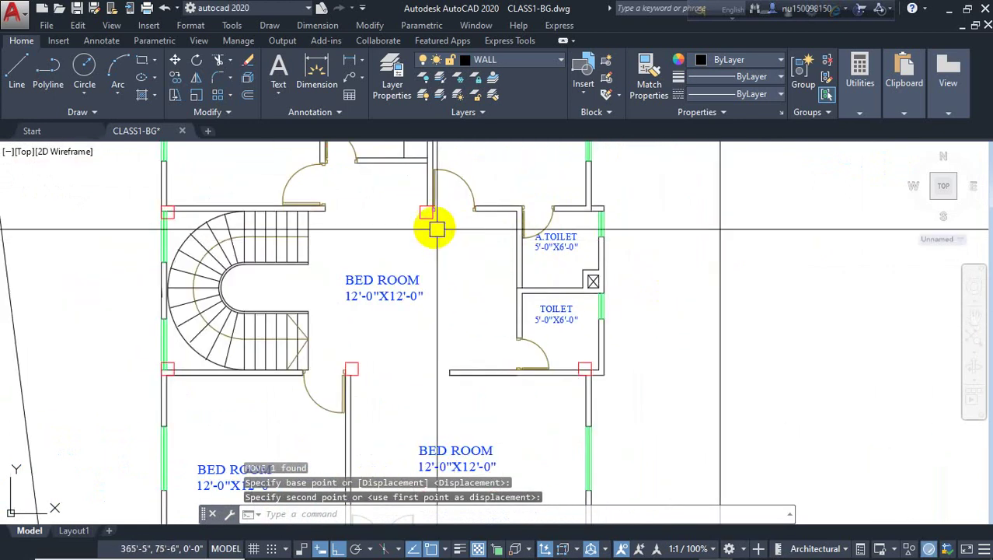
click(427, 247)
text(c)
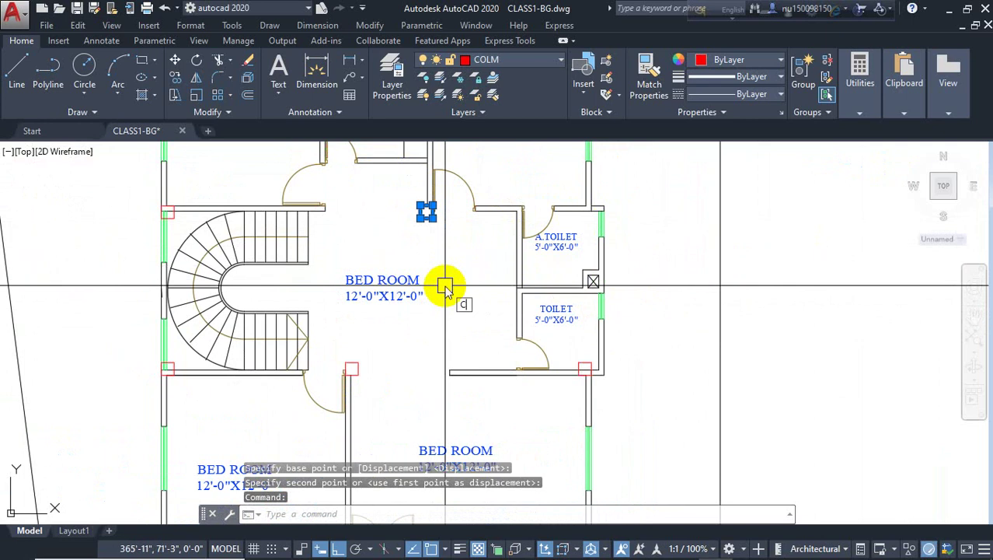
text(o)
key(Return)
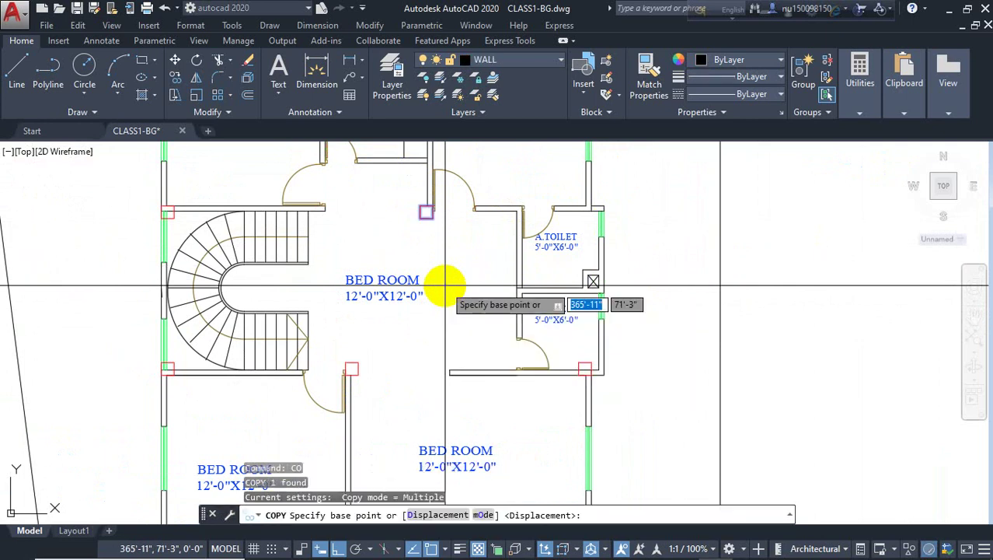
scroll(435, 186, up, 4)
click(428, 240)
scroll(308, 281, down, 2)
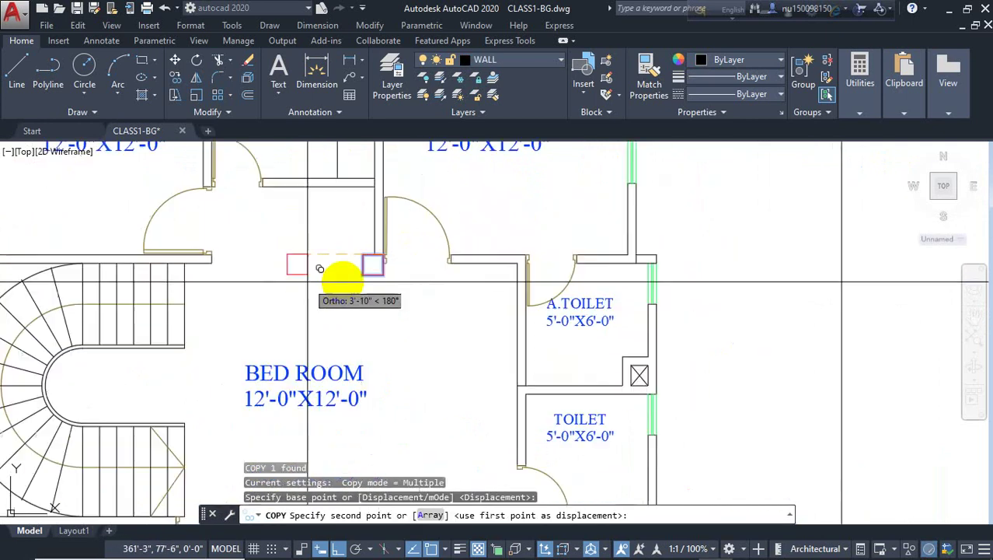
scroll(473, 255, down, 2)
scroll(528, 248, up, 4)
click(540, 278)
scroll(543, 249, down, 4)
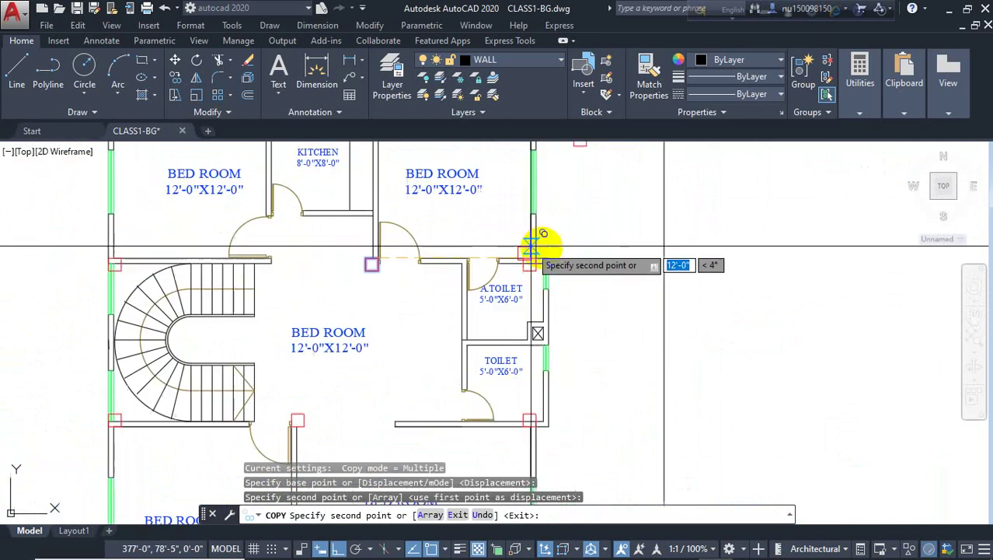
key(Escape)
scroll(561, 237, down, 4)
scroll(459, 327, up, 2)
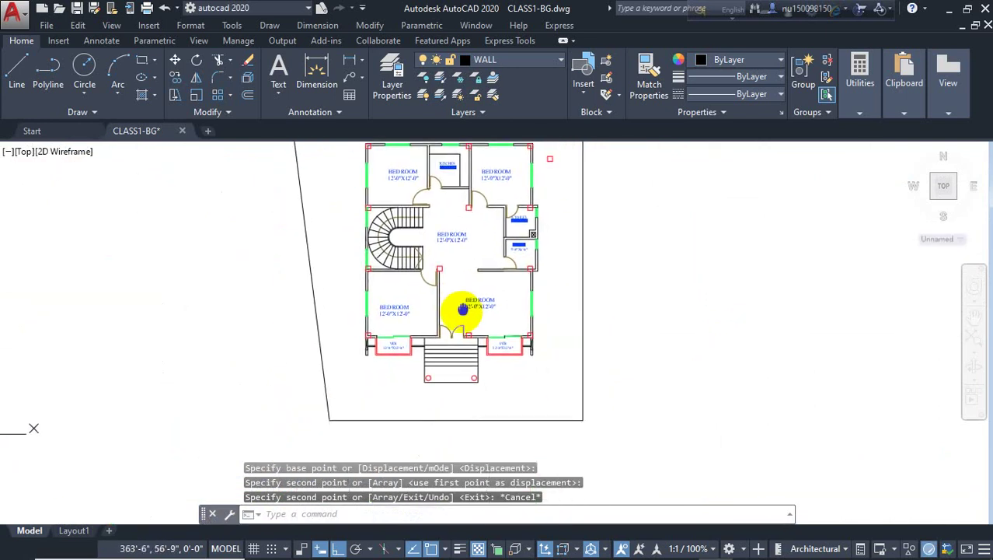
scroll(528, 369, up, 4)
scroll(543, 373, up, 2)
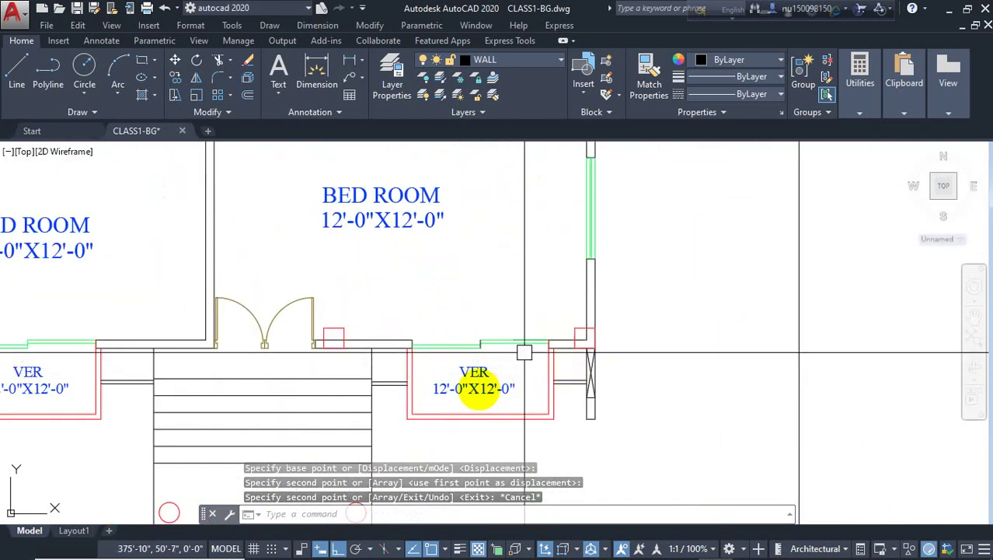
scroll(467, 358, down, 5)
scroll(331, 350, up, 2)
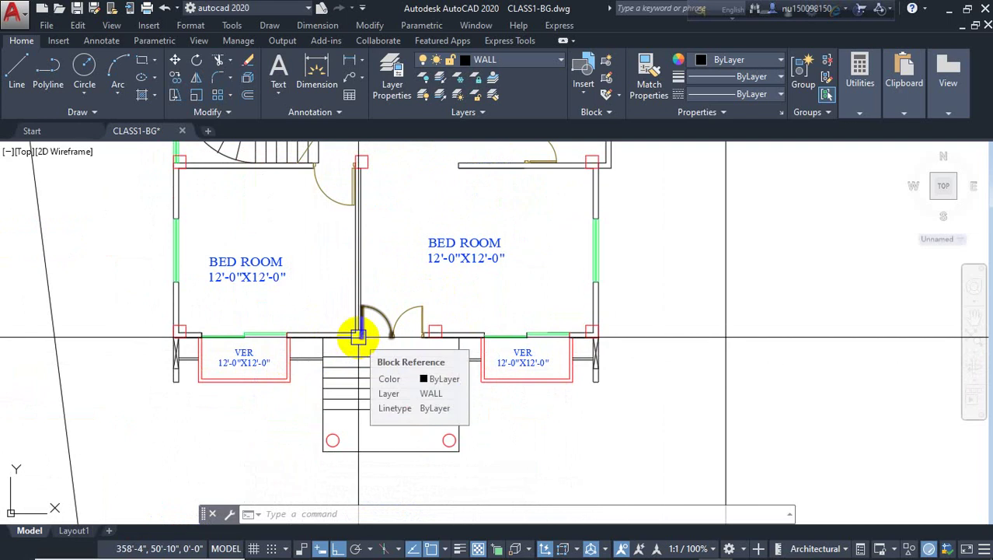
- Erase the stray column standing outside the building, beside the right rear bedroom
scroll(357, 336, down, 8)
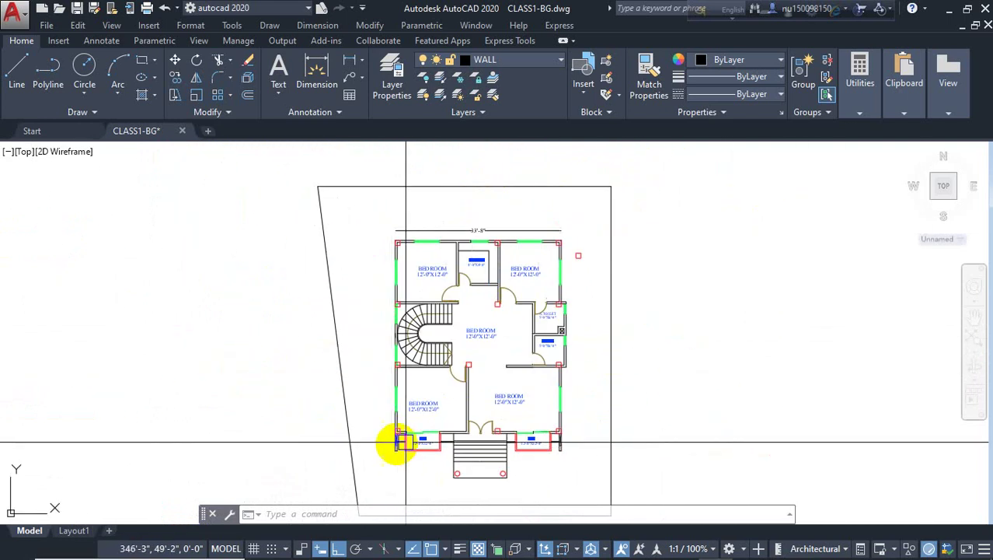
scroll(390, 451, up, 2)
middle_drag(396, 443, 387, 453)
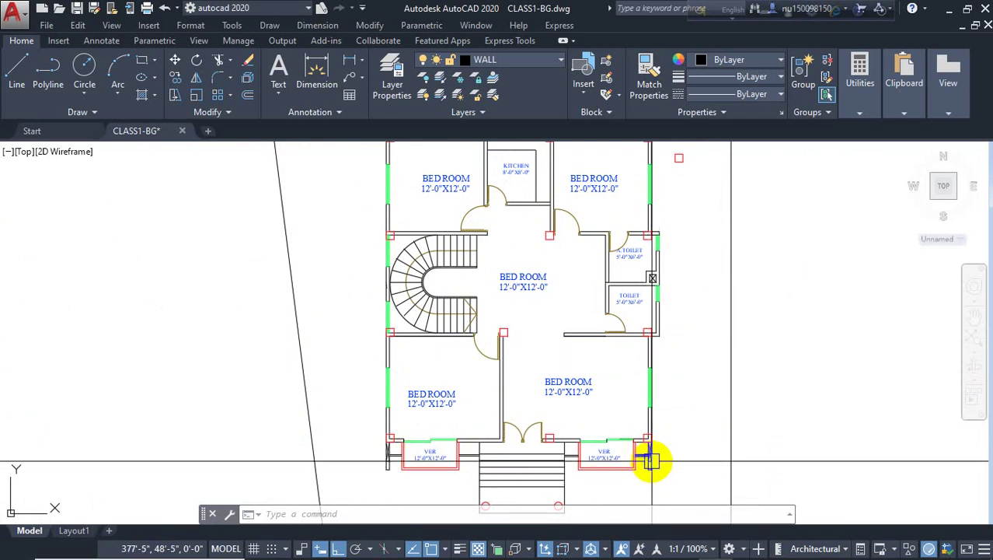
scroll(516, 313, up, 4)
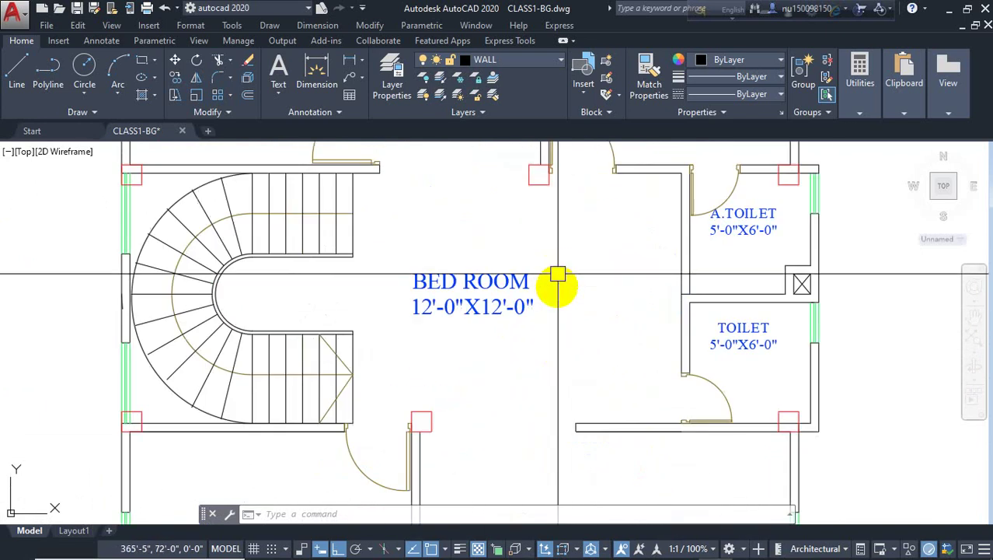
scroll(559, 276, down, 6)
scroll(620, 221, up, 3)
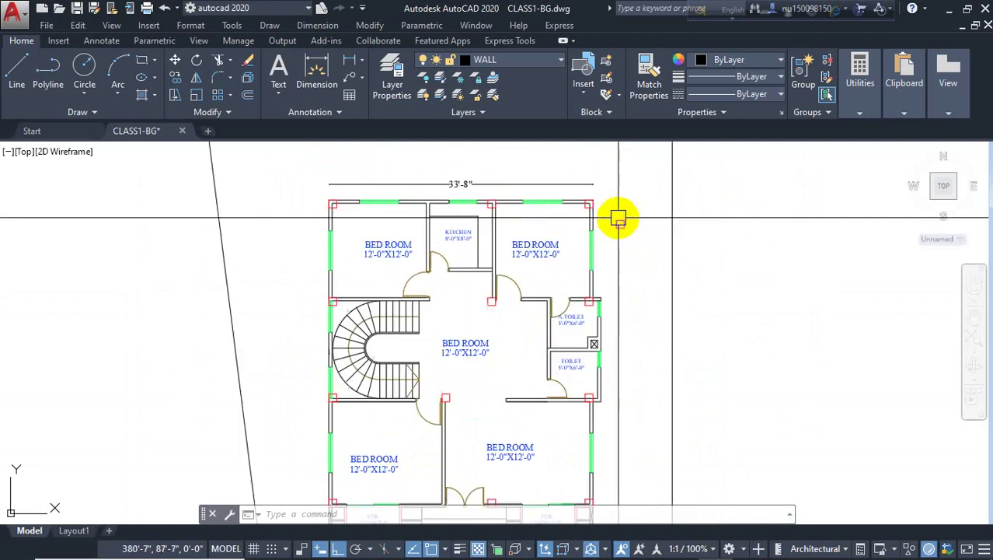
key(Delete)
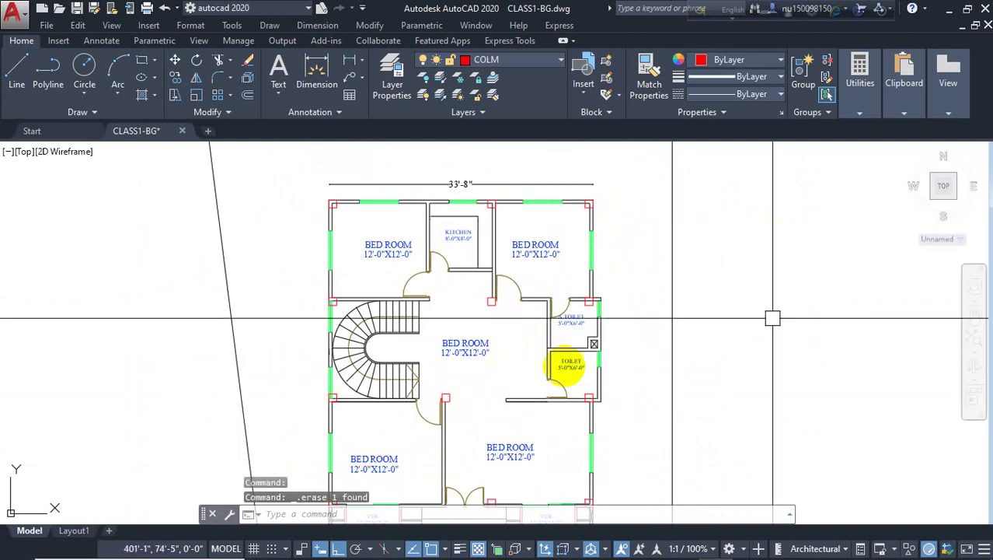
- Trim the wall lines inside the column at the outer rear corner of the right rear bedroom
middle_drag(579, 271, 504, 250)
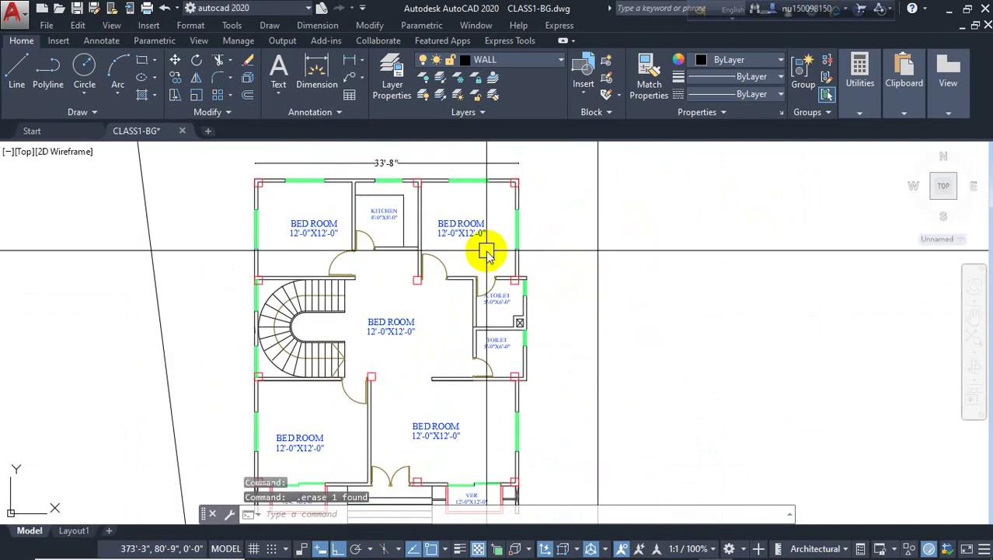
key(Return)
scroll(517, 177, up, 8)
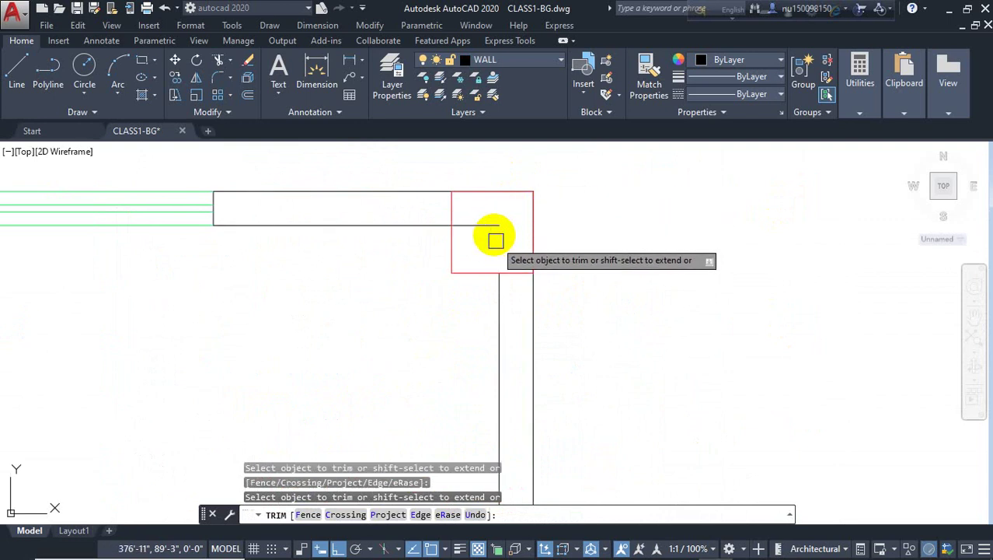
scroll(554, 213, down, 10)
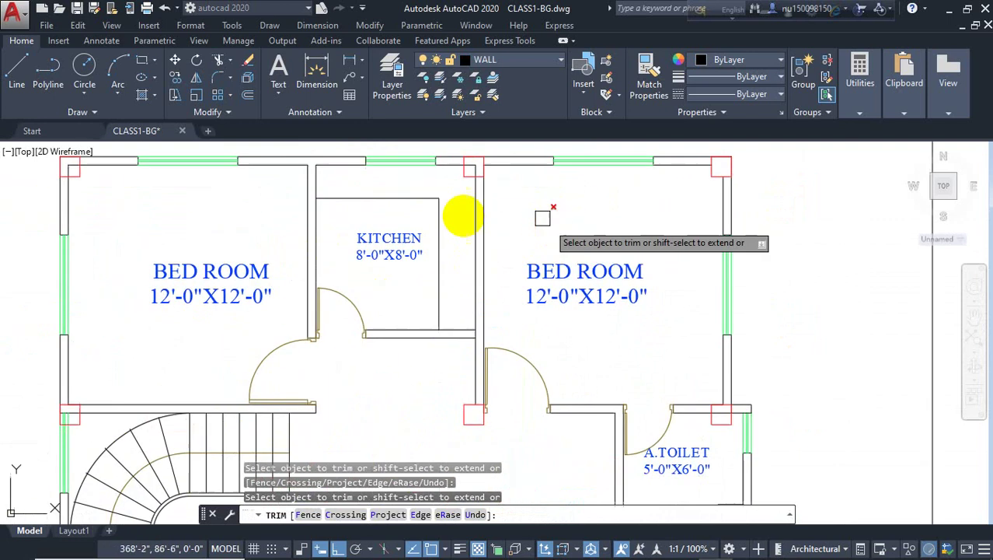
click(512, 234)
right_click(731, 249)
click(761, 253)
- Draw a horizontal line between the facing edge midpoints of the front corner column and the entrance column in the right front bedroom
scroll(565, 304, down, 2)
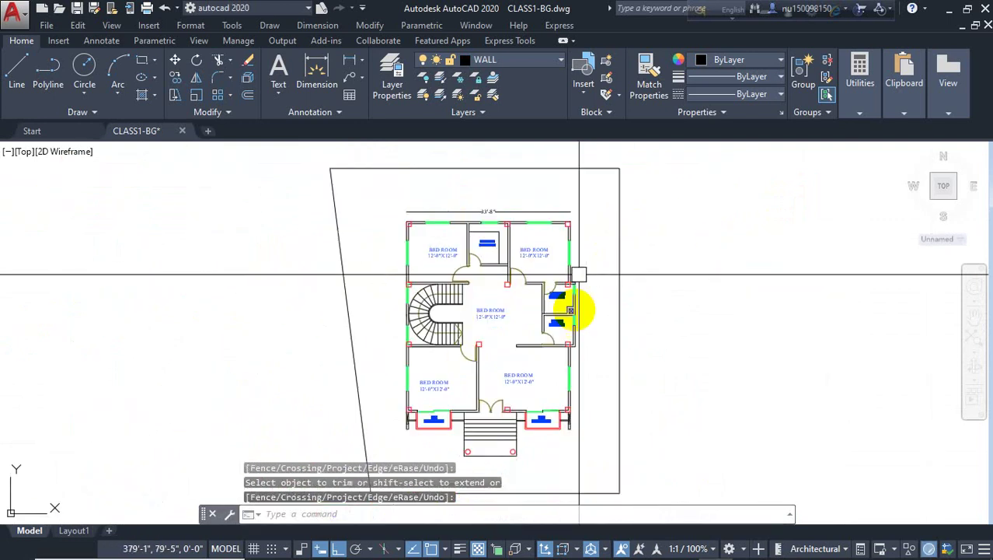
scroll(470, 278, up, 2)
scroll(590, 384, up, 4)
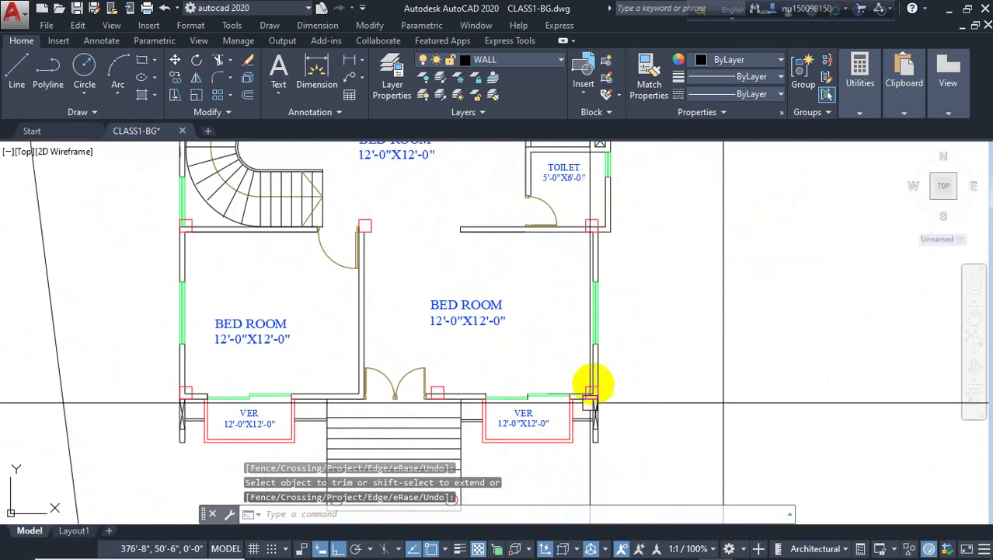
middle_drag(586, 340, 586, 339)
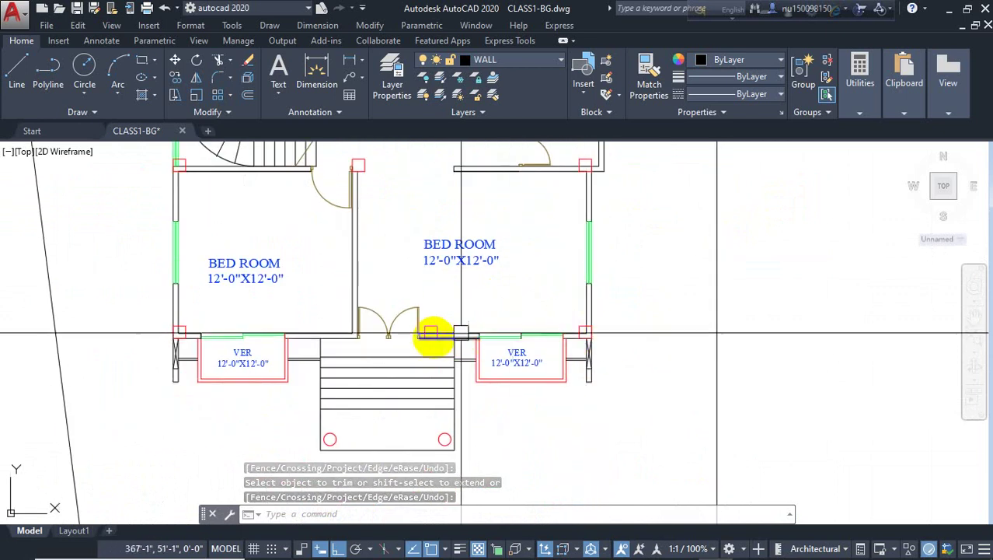
scroll(577, 332, down, 1)
scroll(524, 332, down, 2)
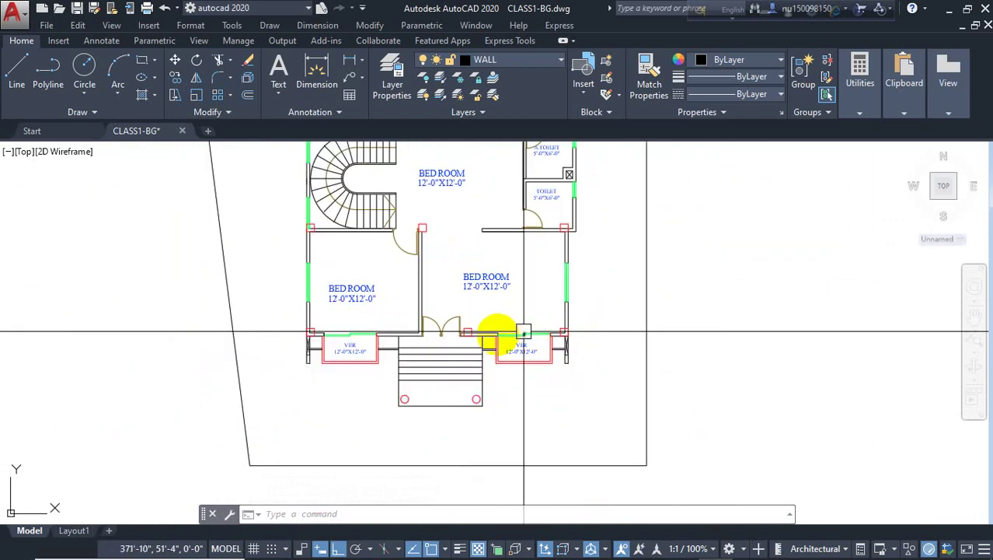
text(l)
key(Return)
scroll(595, 329, up, 4)
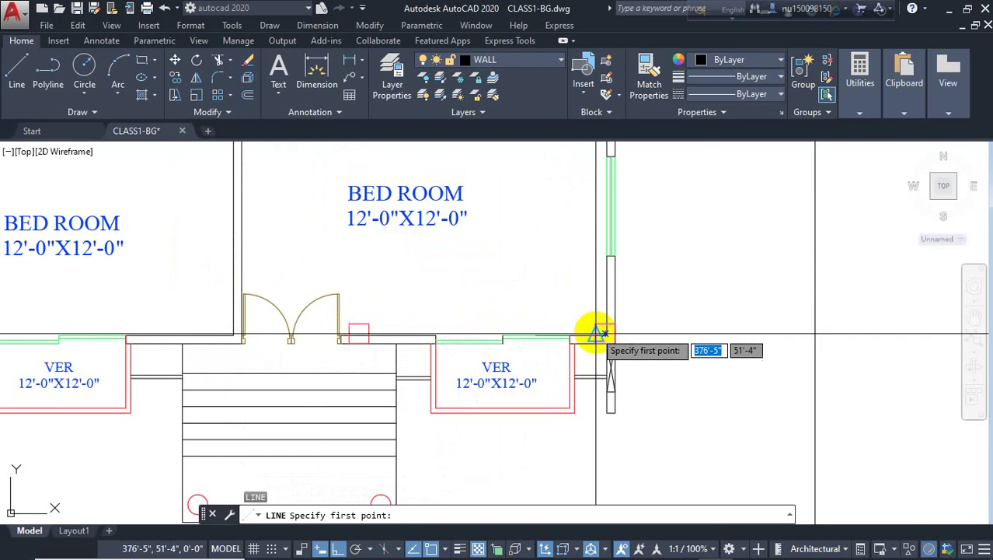
click(595, 333)
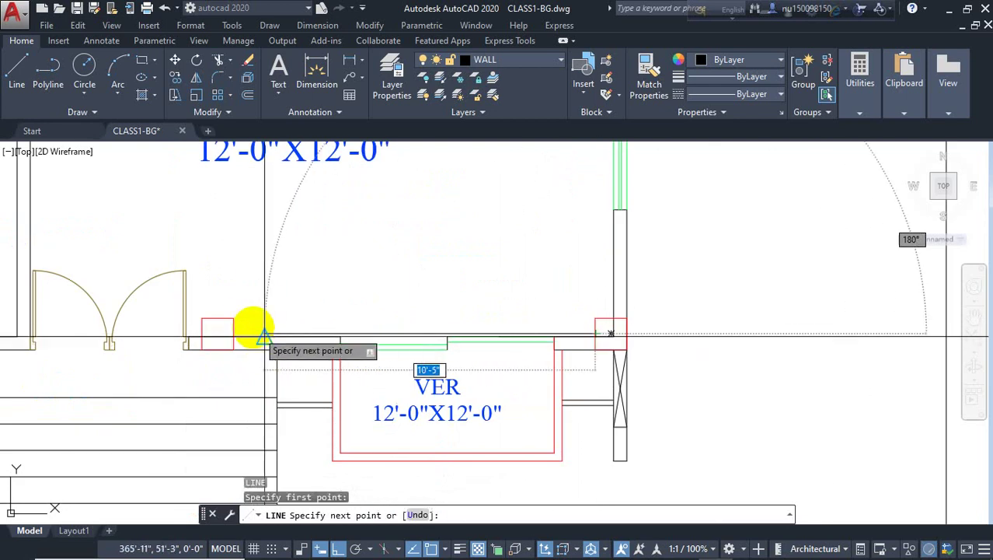
click(233, 335)
key(Escape)
scroll(489, 290, down, 2)
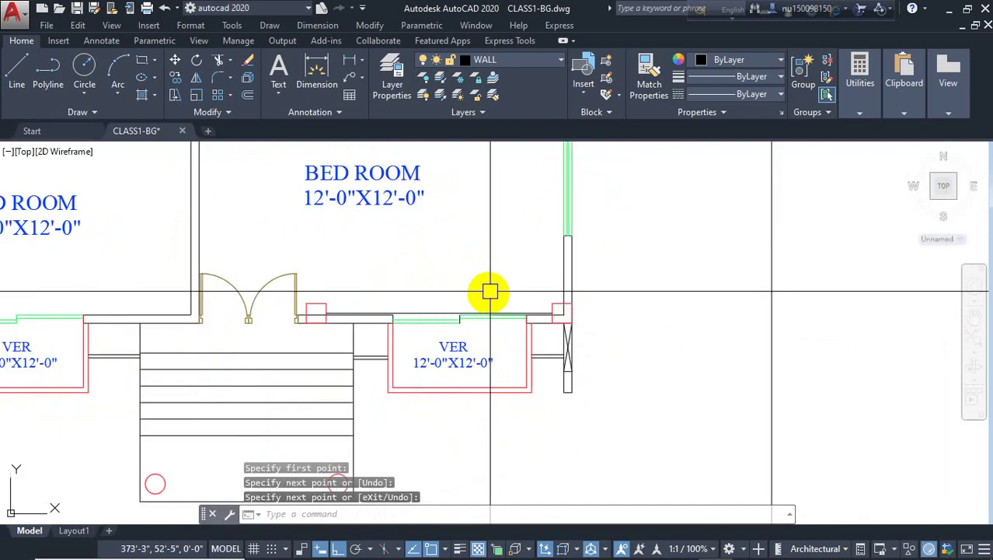
- Draw a horizontal line from the column below the toilet to the column at the front bedrooms' partition
middle_drag(488, 291, 567, 446)
scroll(570, 382, down, 2)
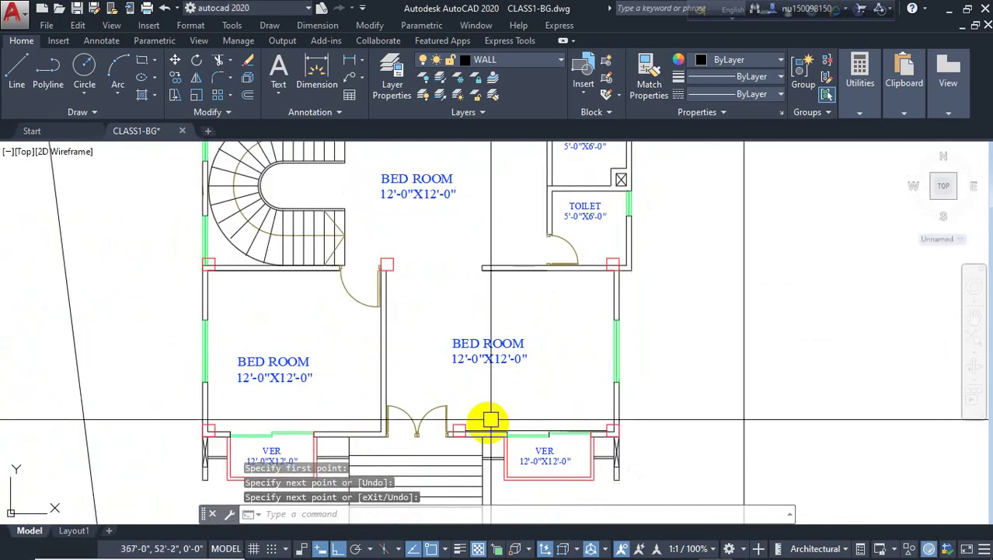
scroll(610, 272, up, 4)
key(Return)
click(639, 243)
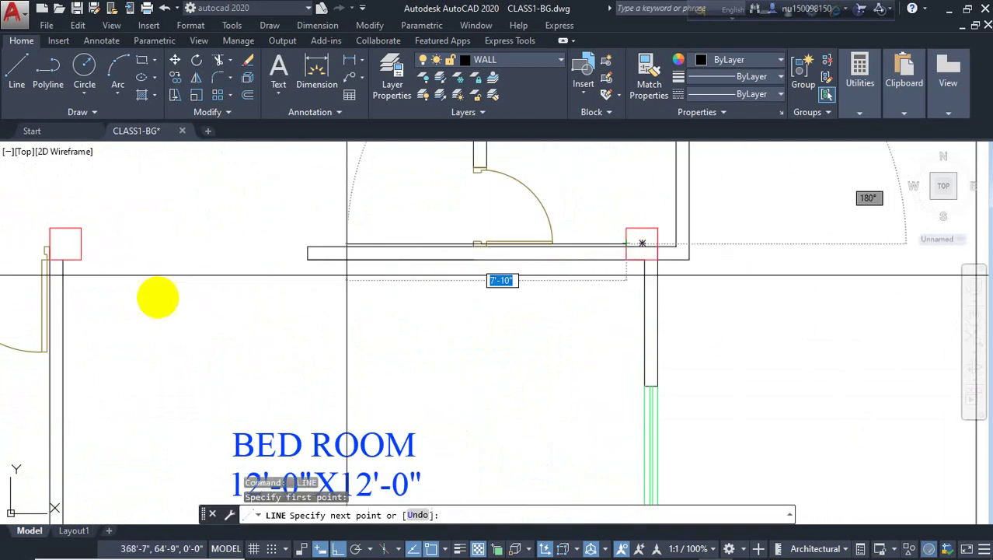
scroll(181, 220, down, 3)
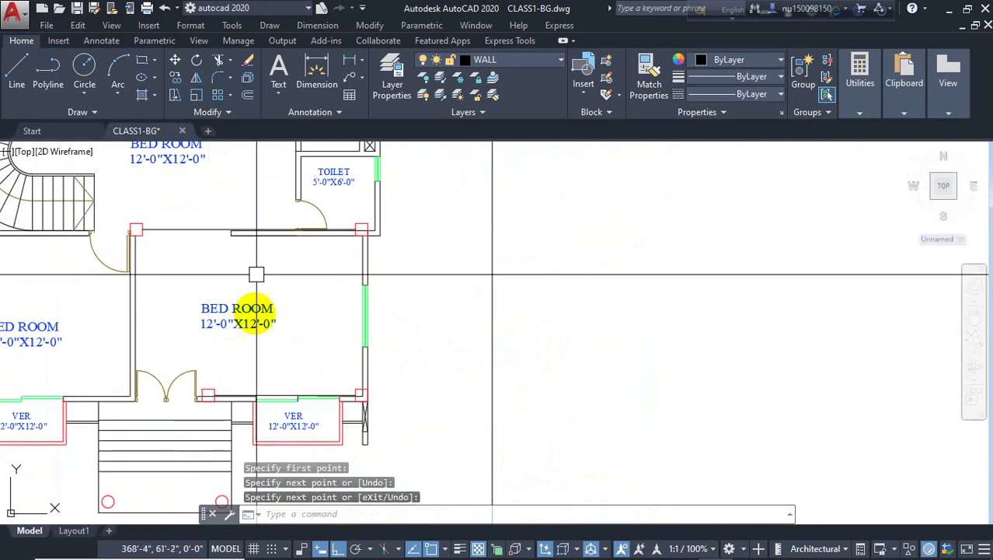
key(Return)
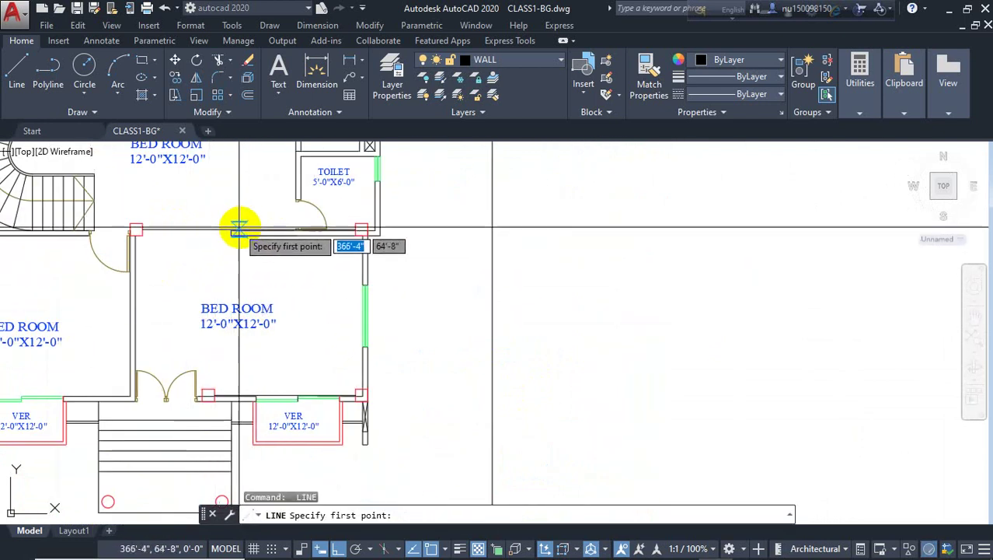
scroll(239, 227, up, 4)
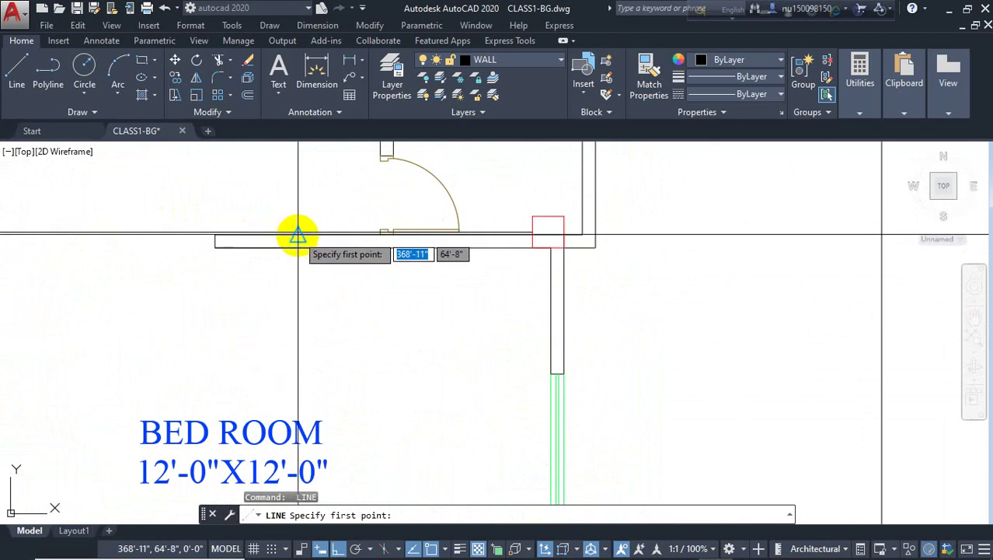
scroll(299, 230, up, 2)
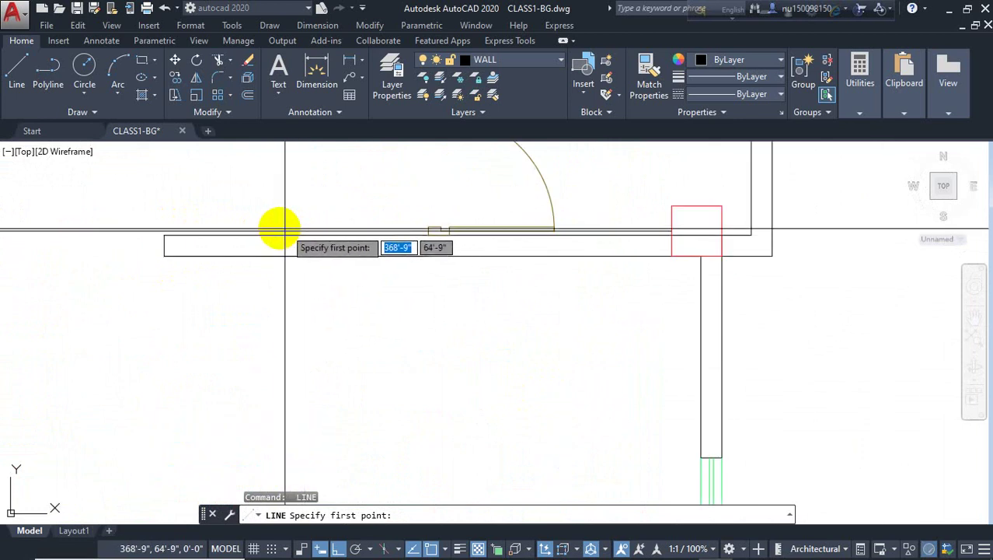
scroll(335, 224, down, 2)
key(Escape)
- Draw a vertical line from the midpoint of the line below the toilet, perpendicular to the front column line
click(223, 224)
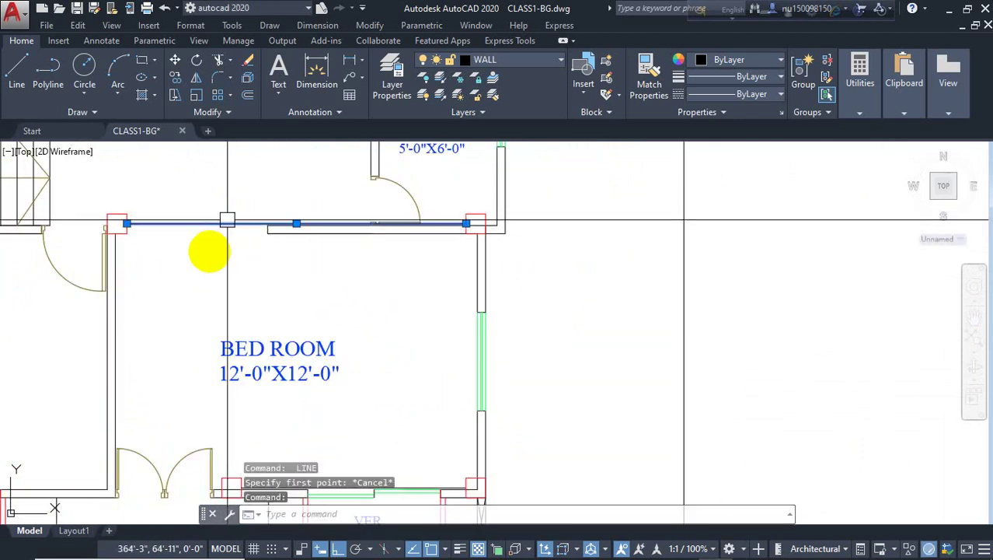
key(Return)
click(298, 224)
middle_drag(294, 421, 288, 206)
scroll(288, 248, up, 2)
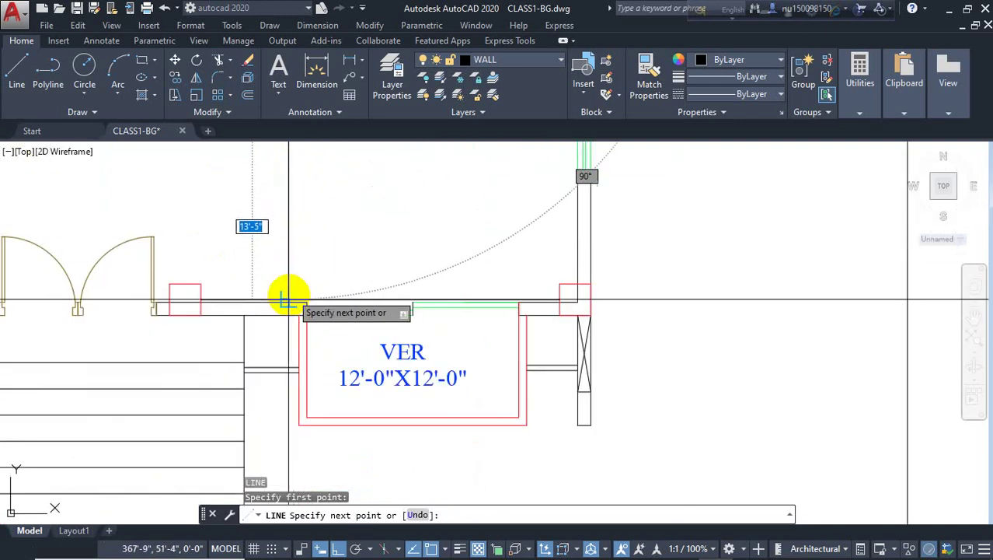
click(288, 298)
key(Return)
- Draw a vertical line about 8 ft long from the front column line's midpoint up into the right front bedroom
scroll(333, 259, down, 4)
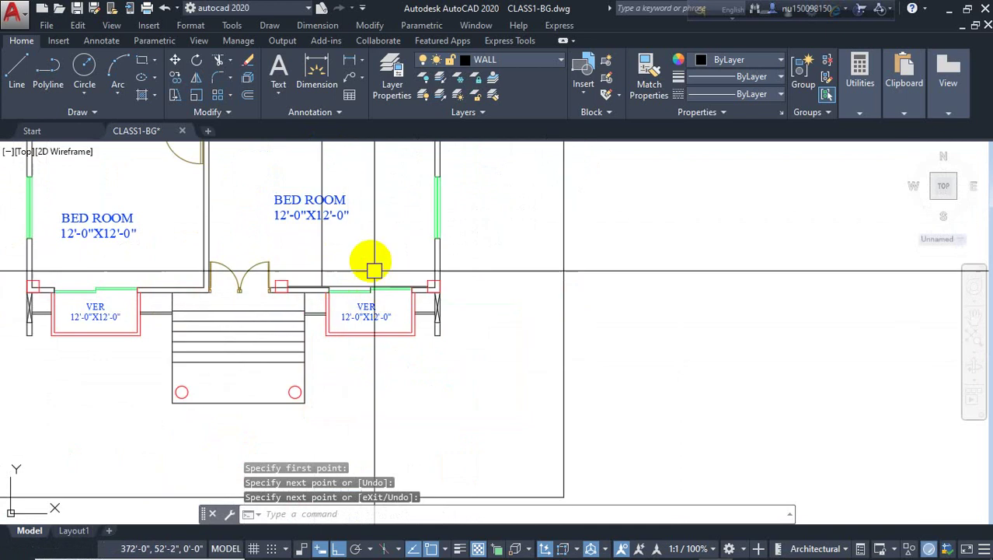
middle_drag(372, 268, 372, 315)
scroll(348, 325, up, 2)
key(Return)
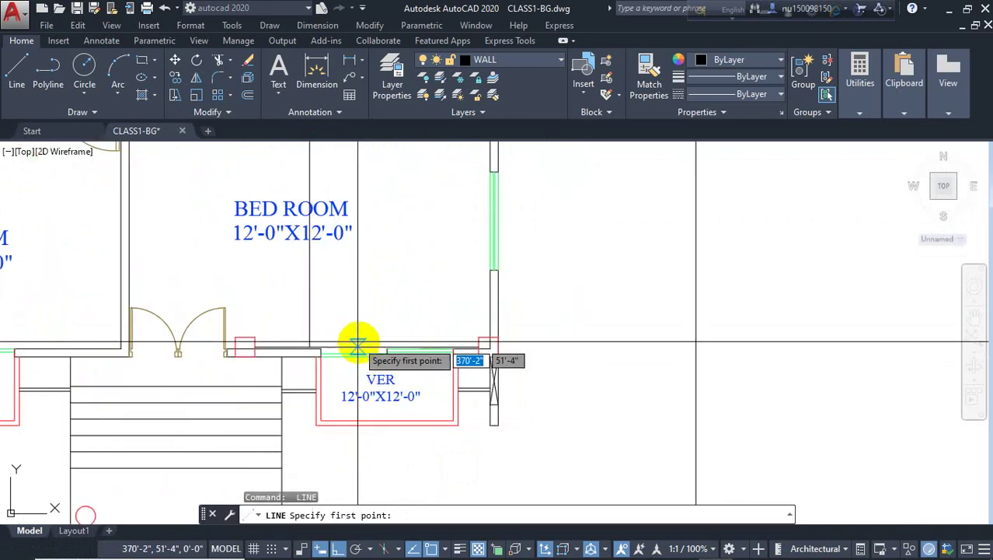
click(369, 349)
scroll(369, 249, down, 2)
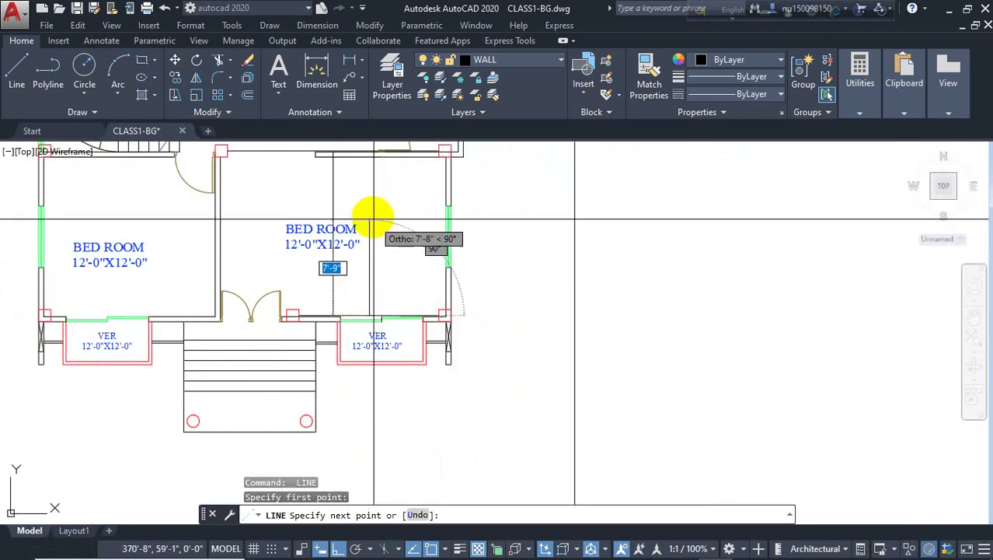
click(379, 208)
key(Return)
- Draw a vertical line from the right front corner column to the column below the toilet along the outer wall
middle_drag(415, 299, 422, 328)
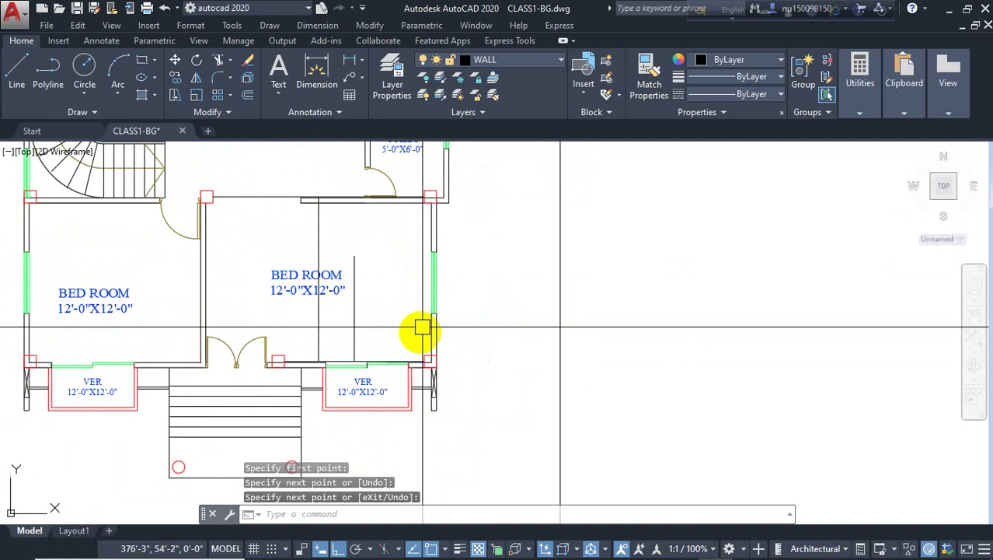
scroll(421, 328, up, 2)
key(Return)
click(436, 371)
middle_drag(410, 229, 469, 261)
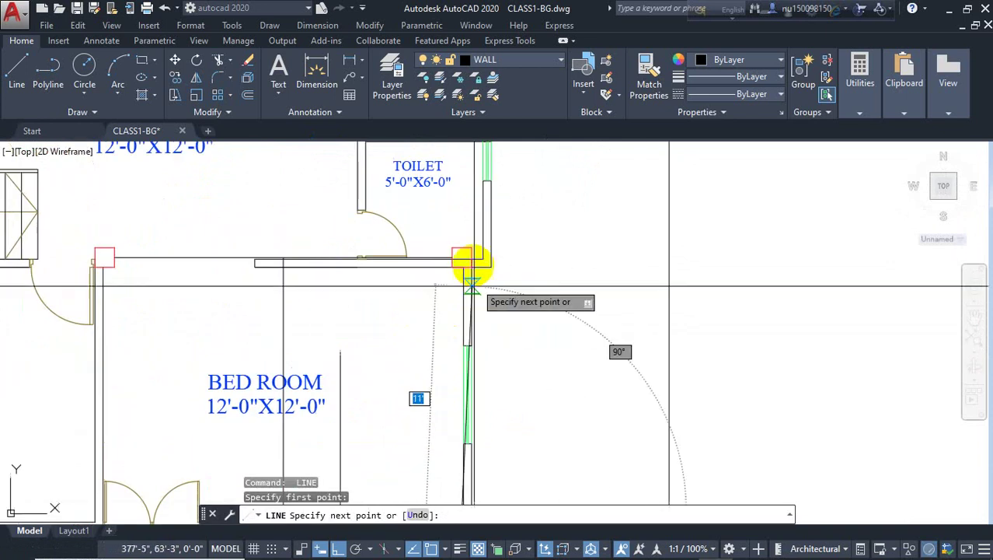
scroll(459, 265, up, 3)
click(460, 270)
key(Return)
- Draw a horizontal line from the midpoint of the right-hand column line leftward across the right front bedroom, past the vertical lines
scroll(457, 274, down, 2)
middle_drag(442, 352, 469, 245)
key(Return)
click(483, 350)
scroll(354, 349, down, 4)
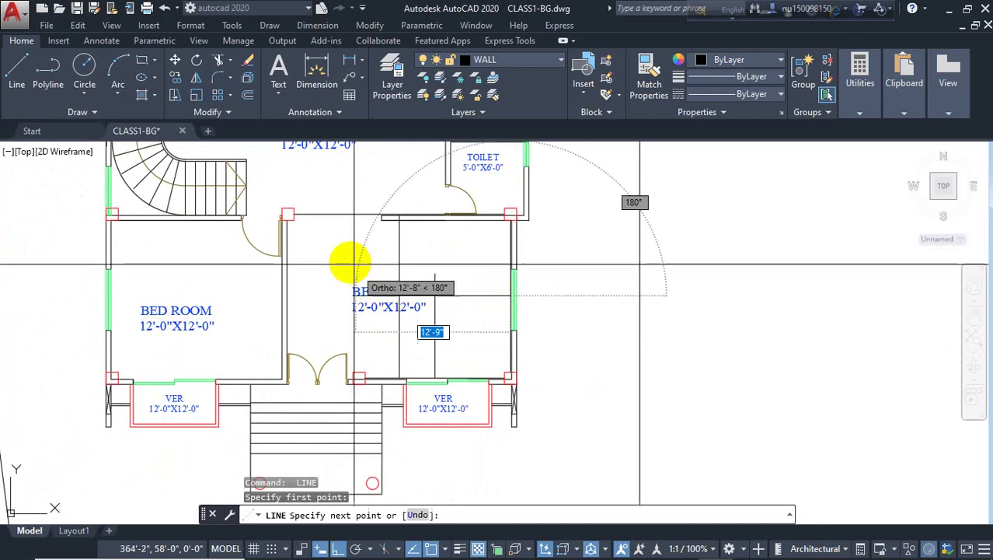
click(325, 295)
key(Return)
- Draw a rectangle from the intersection of the two midpoint lines to the outer corner of the right front corner column
mouse_move(463, 334)
middle_down()
mouse_move(434, 273)
mouse_move(443, 255)
mouse_move(444, 276)
middle_up()
scroll(444, 249, up, 2)
scroll(357, 307, down, 2)
middle_drag(412, 320, 399, 326)
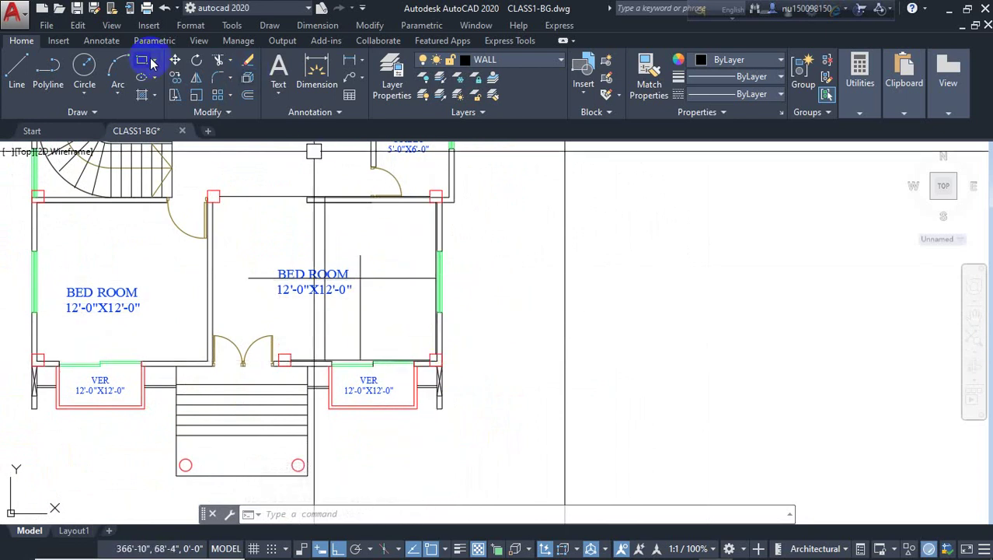
click(436, 360)
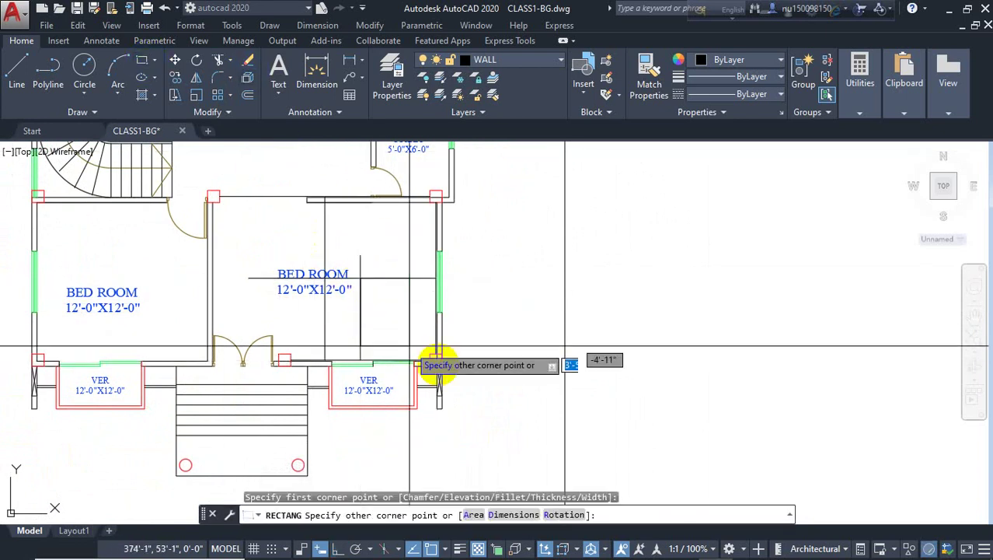
scroll(436, 361, up, 4)
click(438, 364)
scroll(363, 353, down, 5)
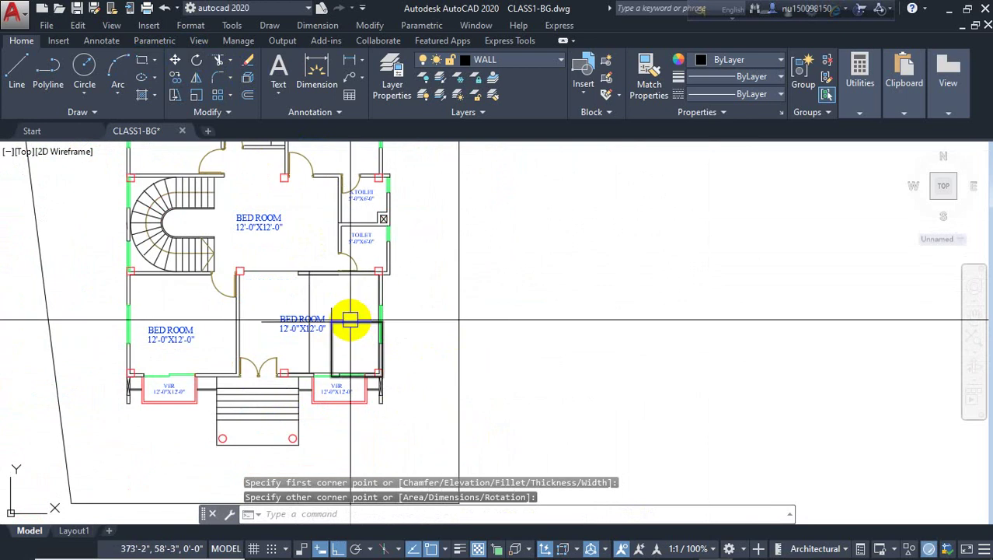
- Erase the horizontal and vertical midpoint lines used to locate the rectangle's corner
click(339, 310)
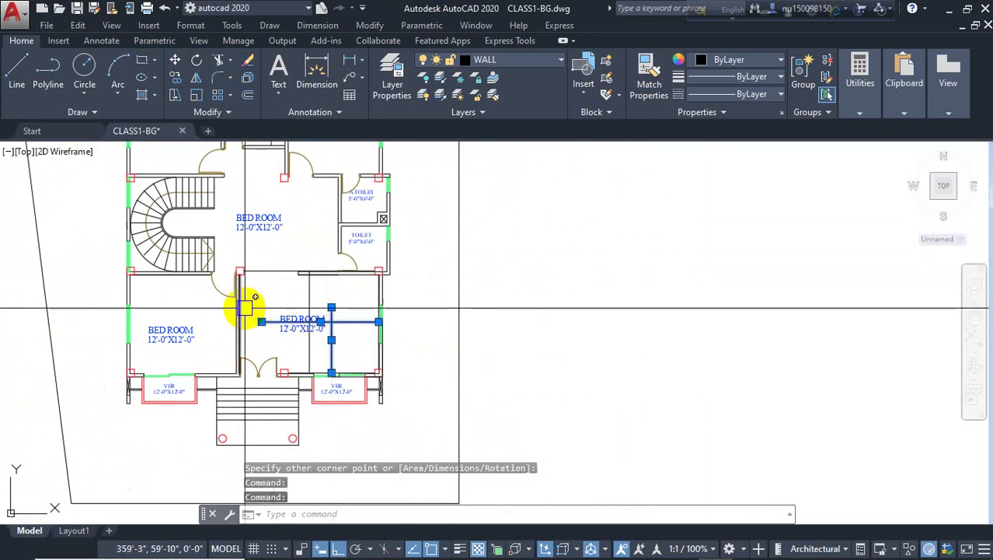
key(Delete)
mouse_move(328, 310)
middle_down()
mouse_move(350, 268)
mouse_move(353, 235)
mouse_move(406, 255)
middle_up()
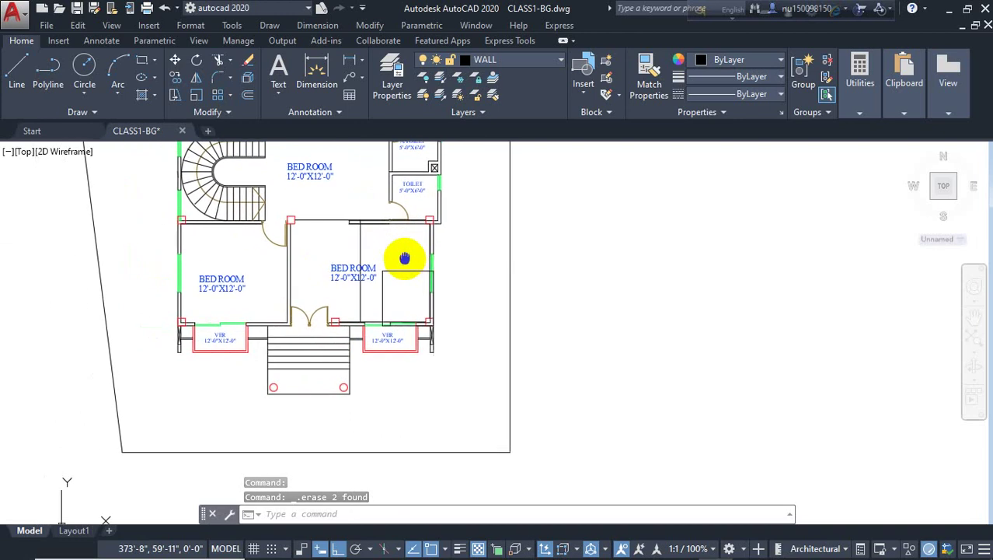
scroll(412, 239, up, 3)
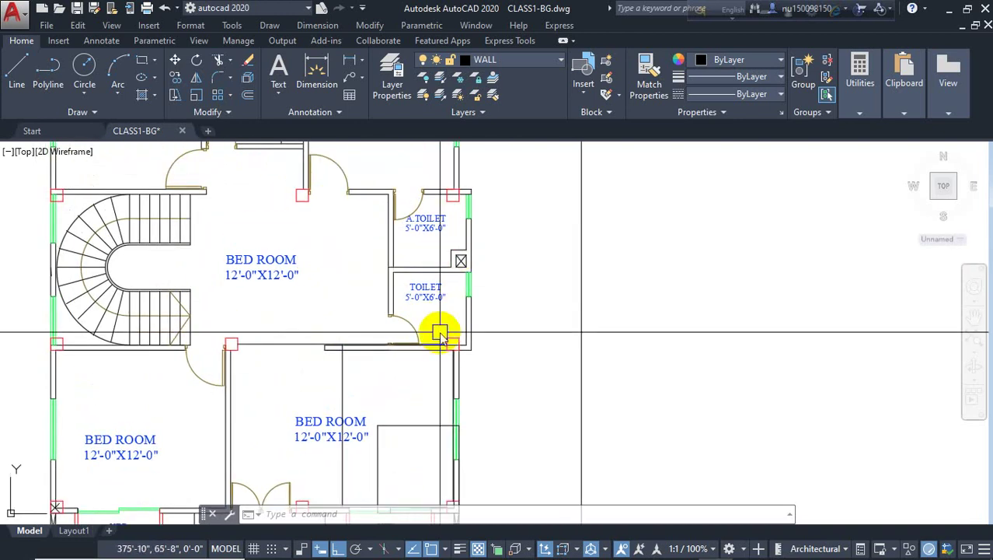
- Draw a vertical line from the column below the toilet up to the column at the A.TOILET's upper wall
key(l)
key(Return)
click(453, 343)
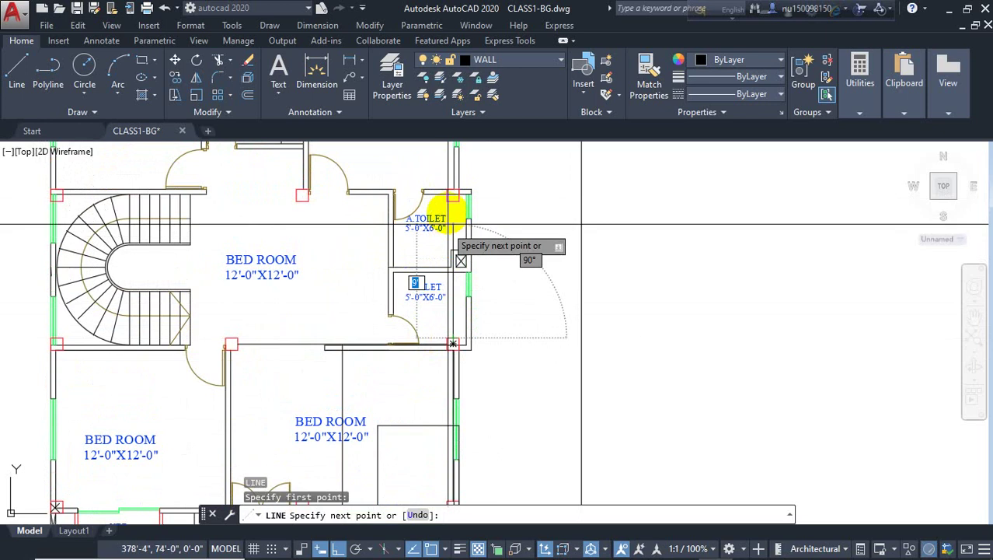
scroll(448, 200, up, 4)
click(454, 197)
key(Return)
scroll(427, 210, down, 4)
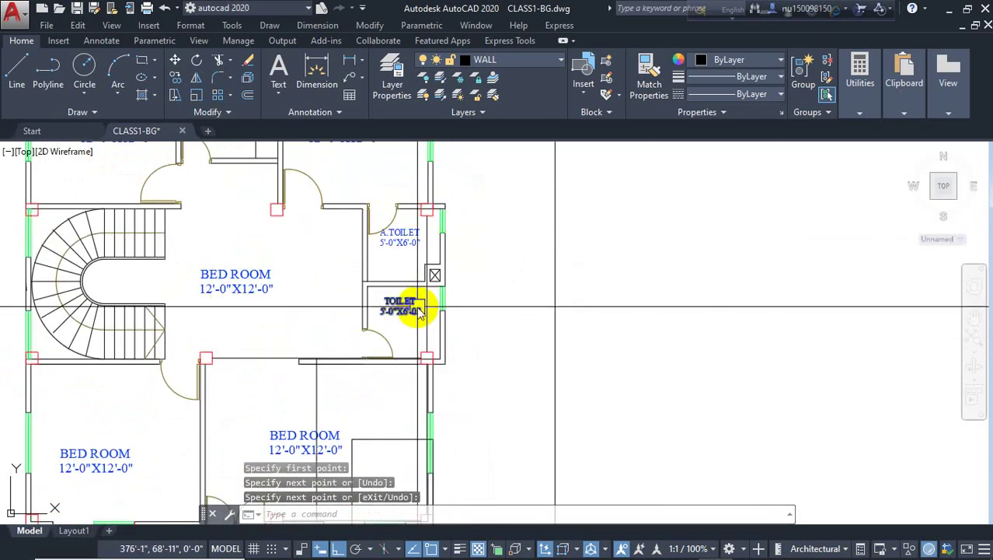
- Draw a horizontal line from the midpoint of the toilet-side column line leftward into the central bedroom
key(l)
key(Return)
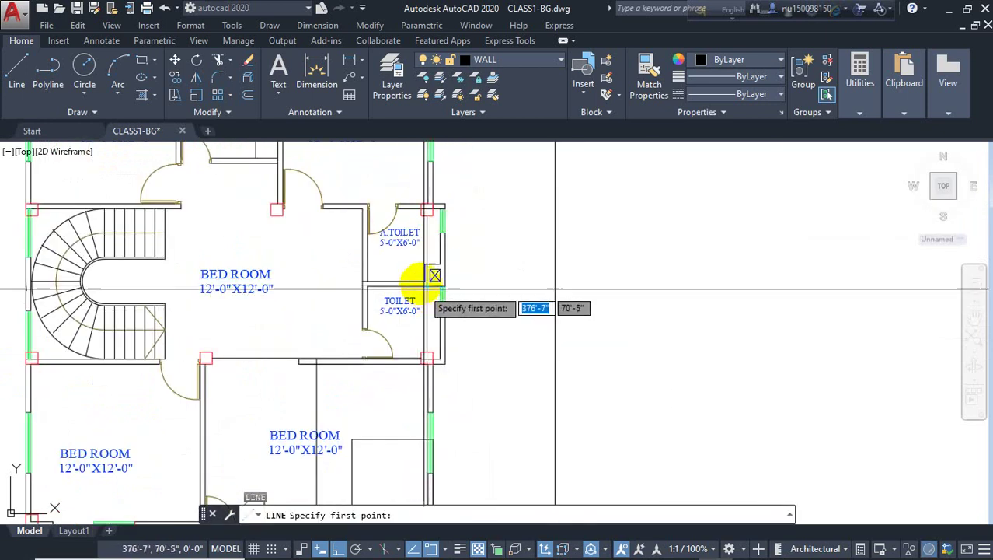
scroll(429, 275, up, 4)
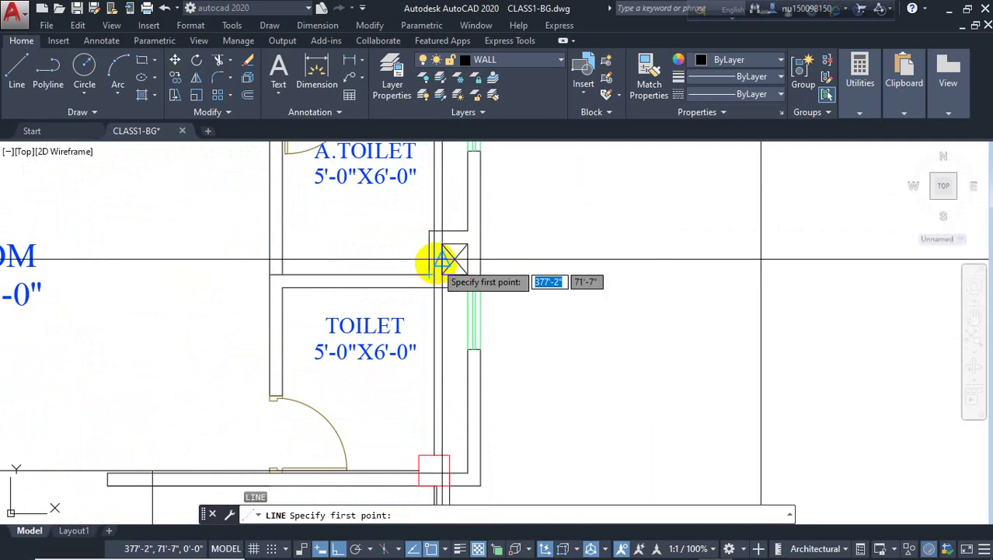
scroll(440, 262, up, 3)
key(Escape)
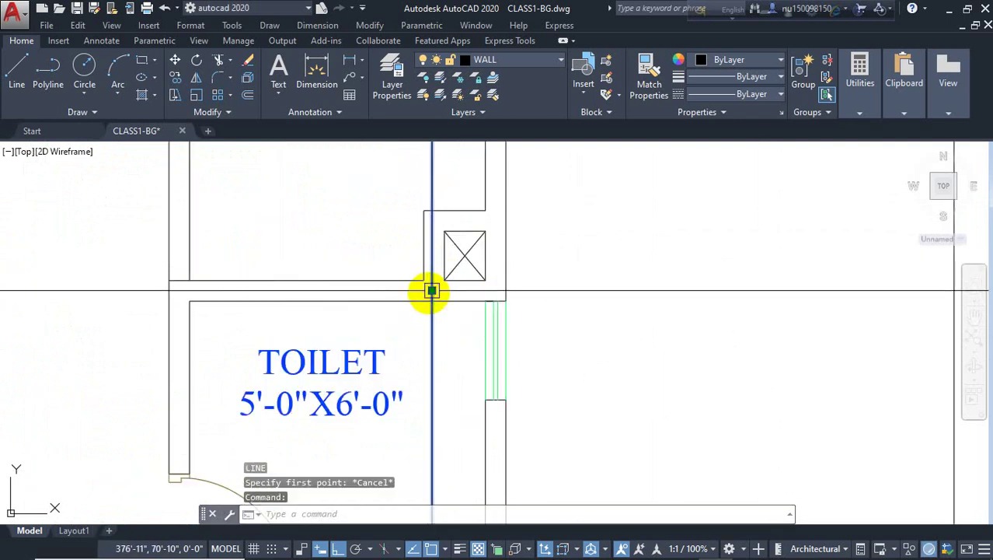
key(Return)
click(431, 291)
scroll(389, 300, down, 5)
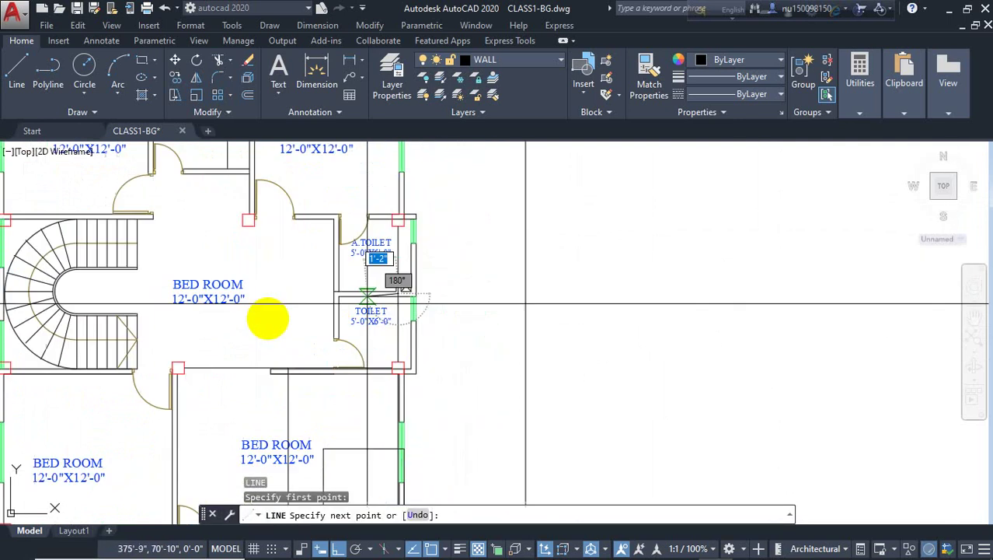
click(223, 318)
key(Return)
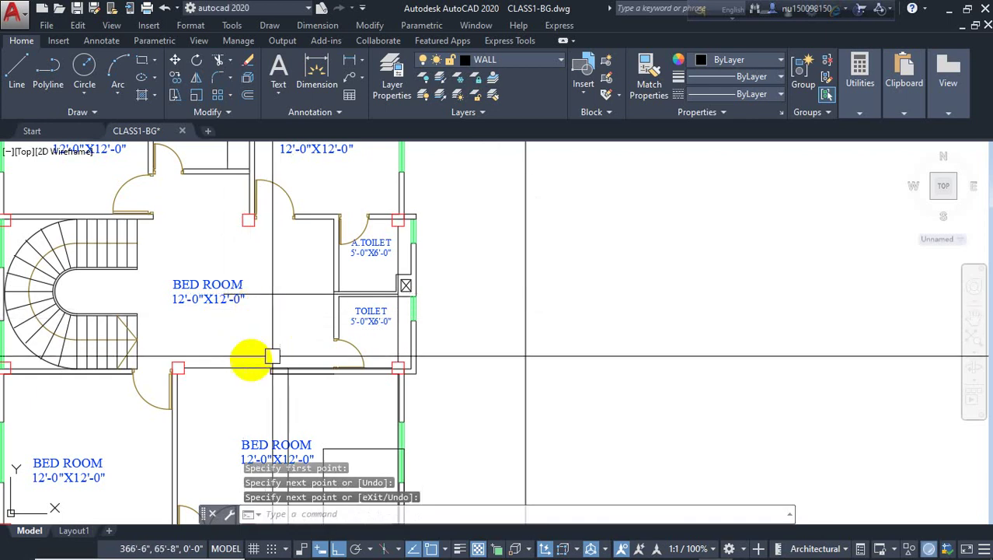
- Start a polyline at the first rectangle's upper outer corner, running left to the vertical midpoint line, up to the horizontal one, and right to the column line
middle_drag(279, 328, 322, 312)
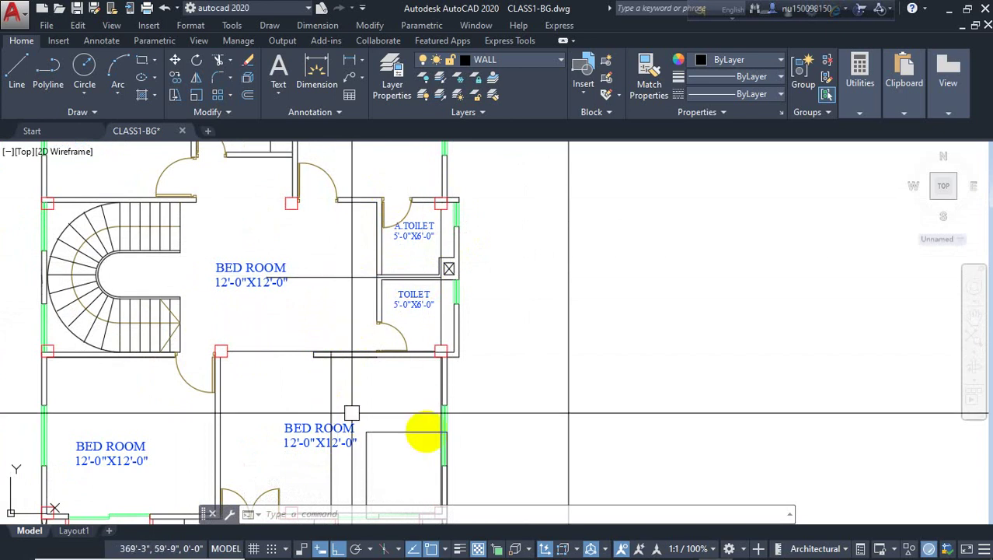
text(L)
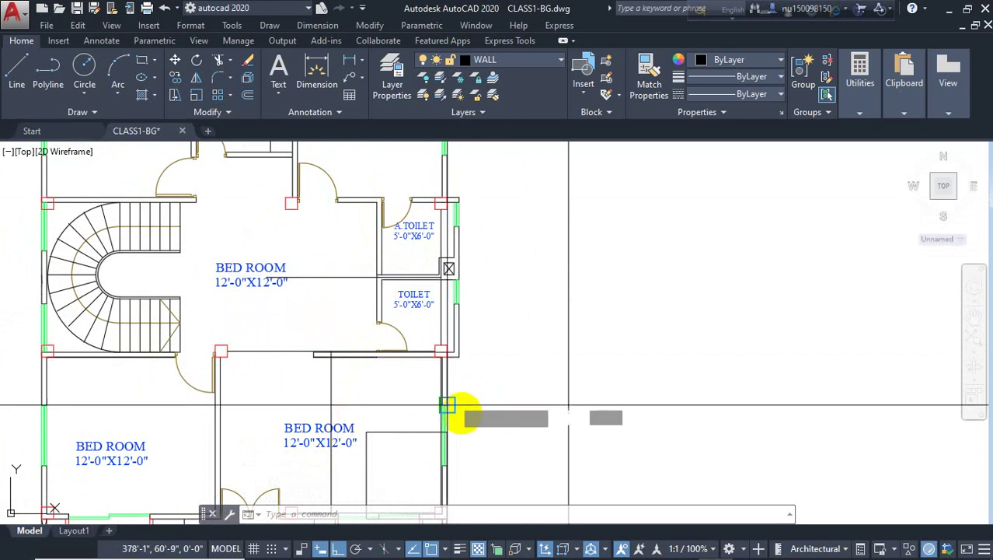
key(Return)
click(443, 428)
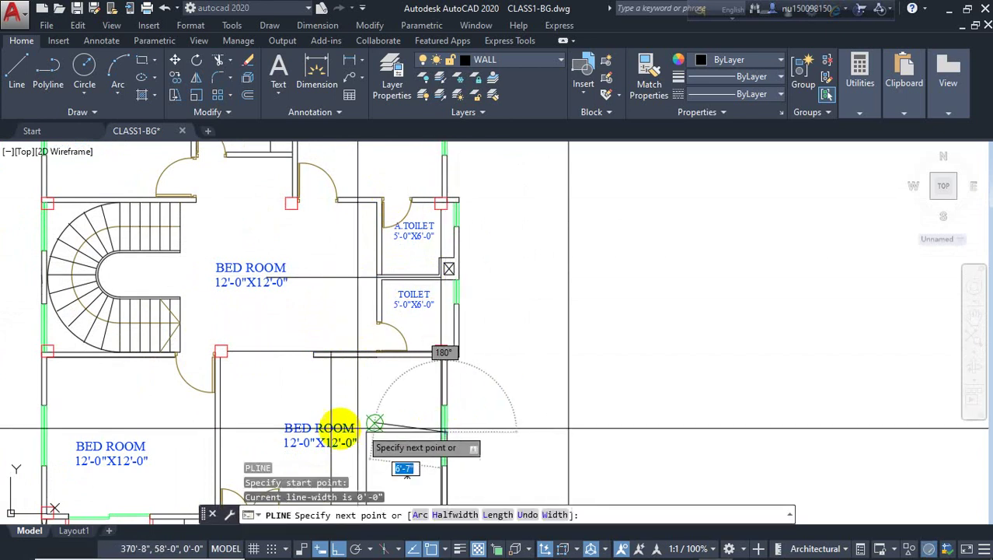
click(331, 428)
click(332, 274)
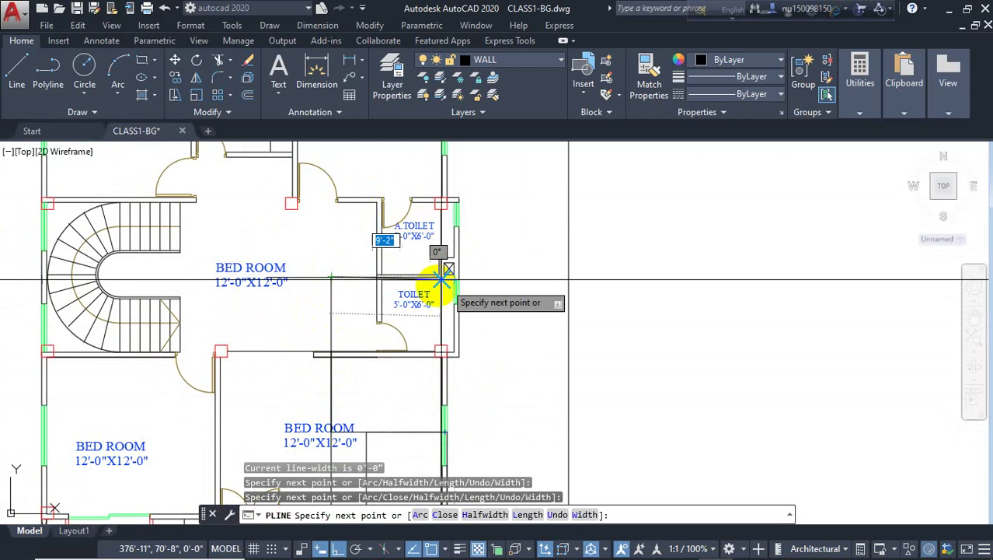
scroll(444, 268, up, 3)
scroll(488, 230, down, 3)
click(486, 231)
- Continue the polyline to the toilet's outer wall, down around the wall corner, and along the bedroom's outer wall back to its start
scroll(490, 231, up, 4)
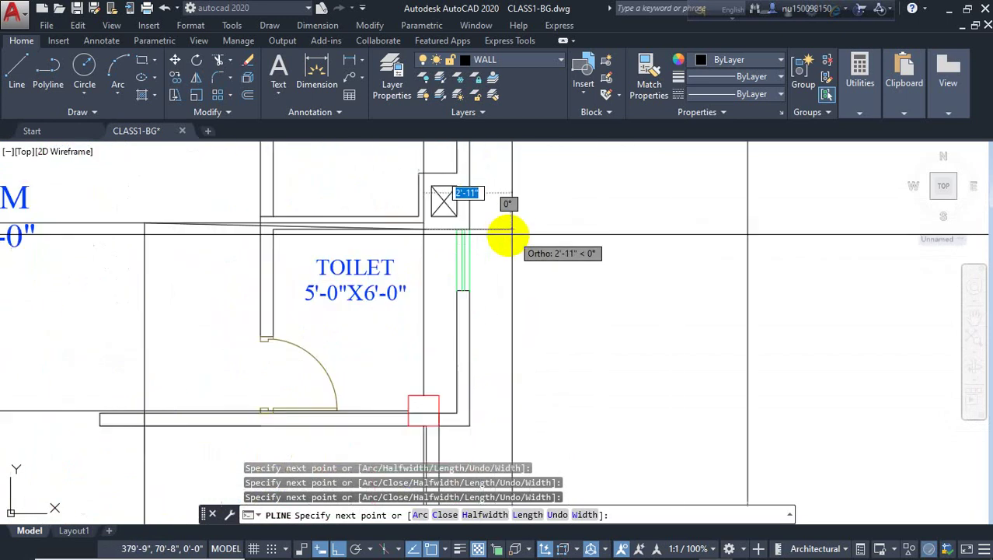
click(448, 221)
scroll(505, 163, down, 4)
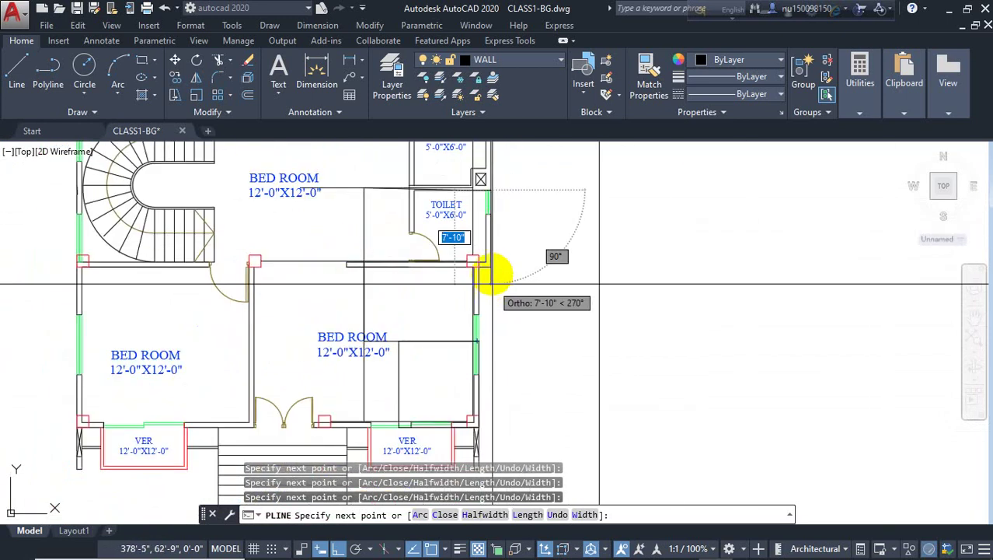
scroll(483, 273, up, 5)
scroll(412, 280, down, 2)
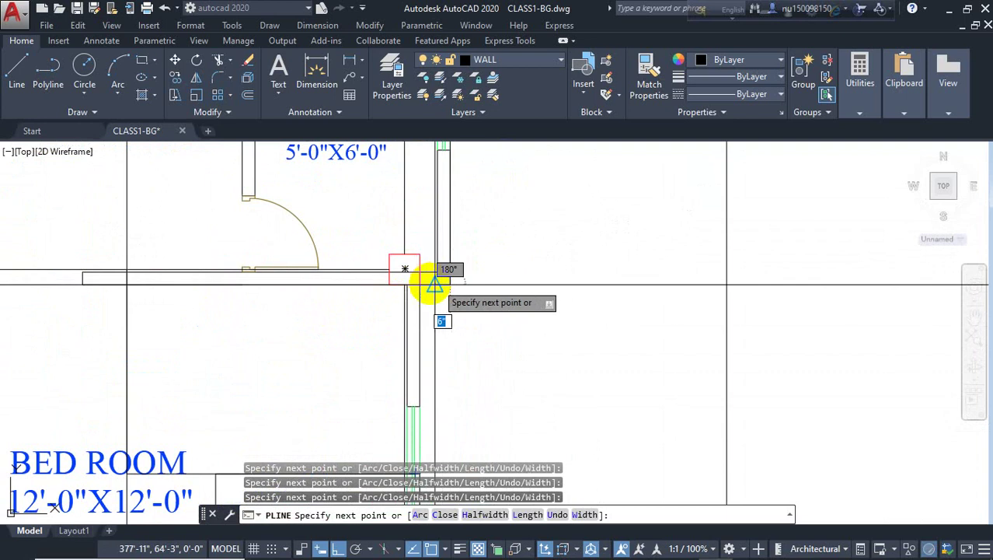
scroll(420, 281, down, 2)
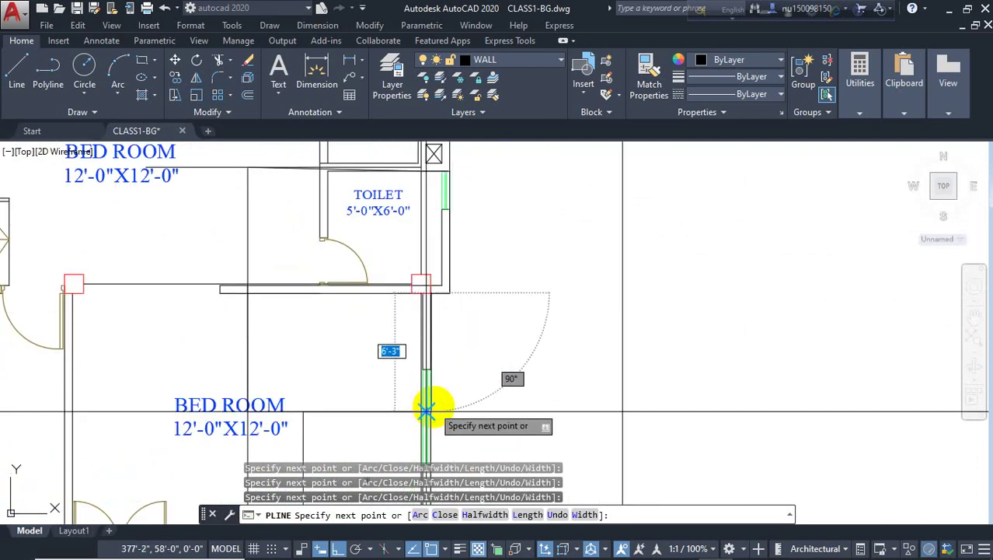
scroll(426, 410, up, 5)
scroll(466, 388, down, 5)
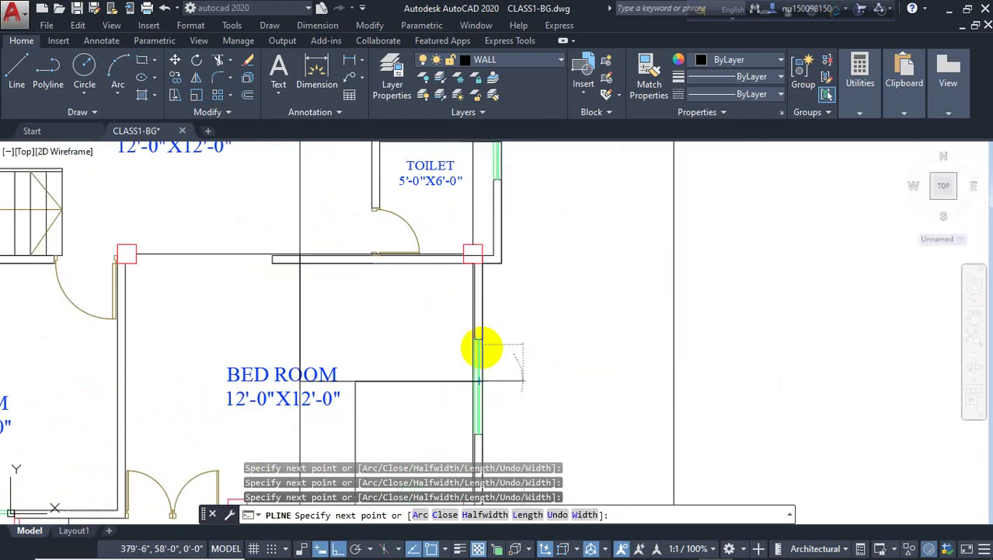
key(Escape)
key(Escape)
- Highlight the stepped polyline and the front corner rectangle to compare the areas around the two columns
scroll(339, 328, down, 4)
click(324, 313)
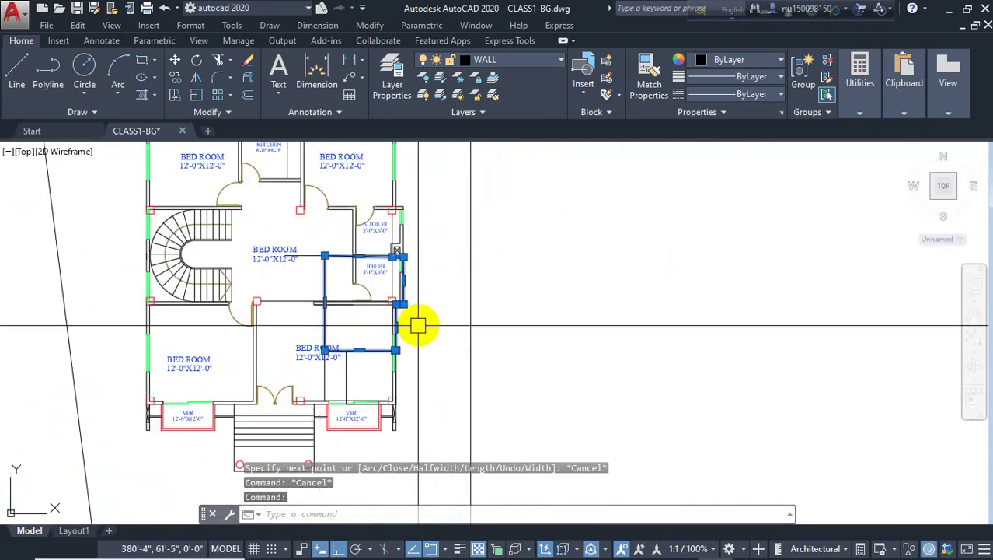
middle_drag(417, 325, 445, 281)
click(373, 336)
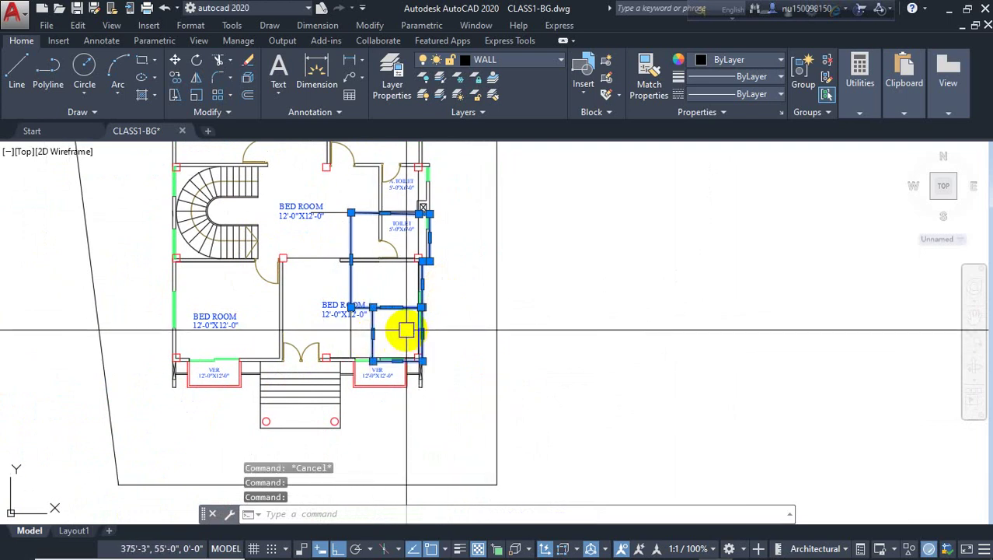
key(Escape)
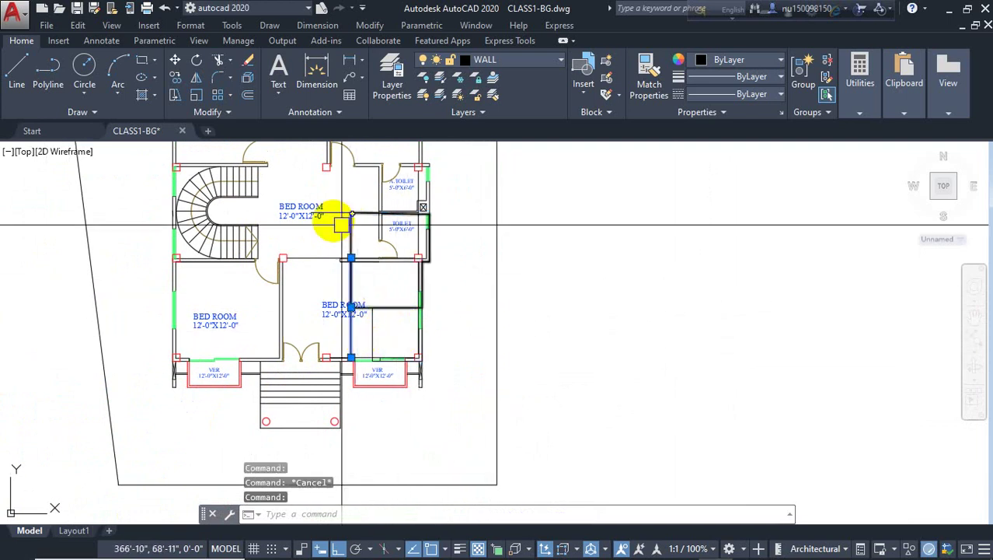
- Erase the vertical and horizontal midpoint lines used to trace the stepped polyline
click(330, 212)
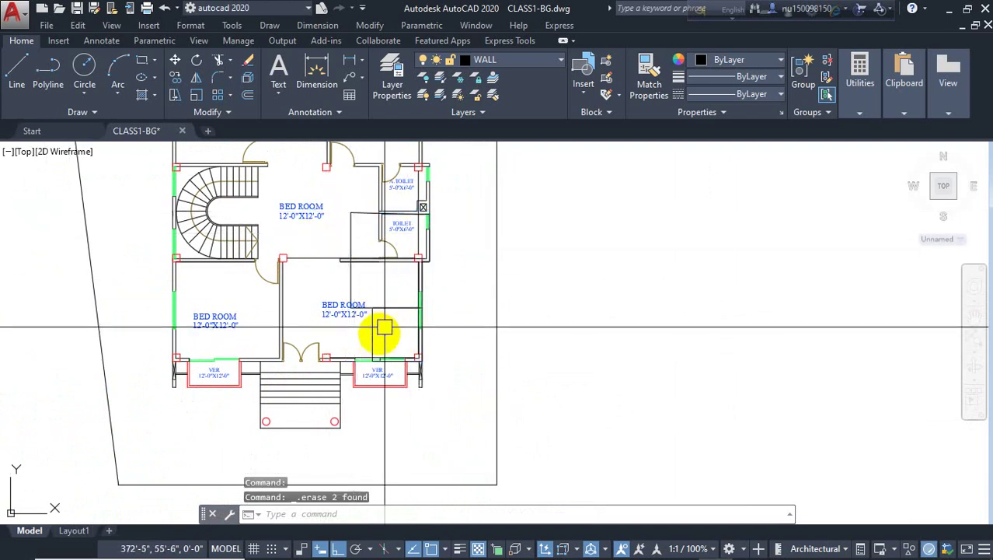
middle_drag(377, 336, 337, 344)
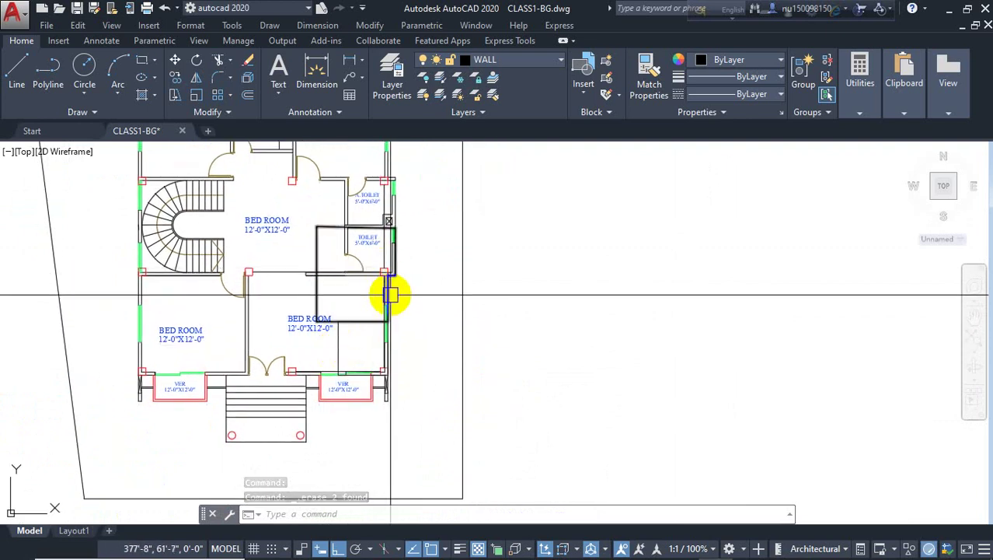
middle_drag(386, 283, 438, 309)
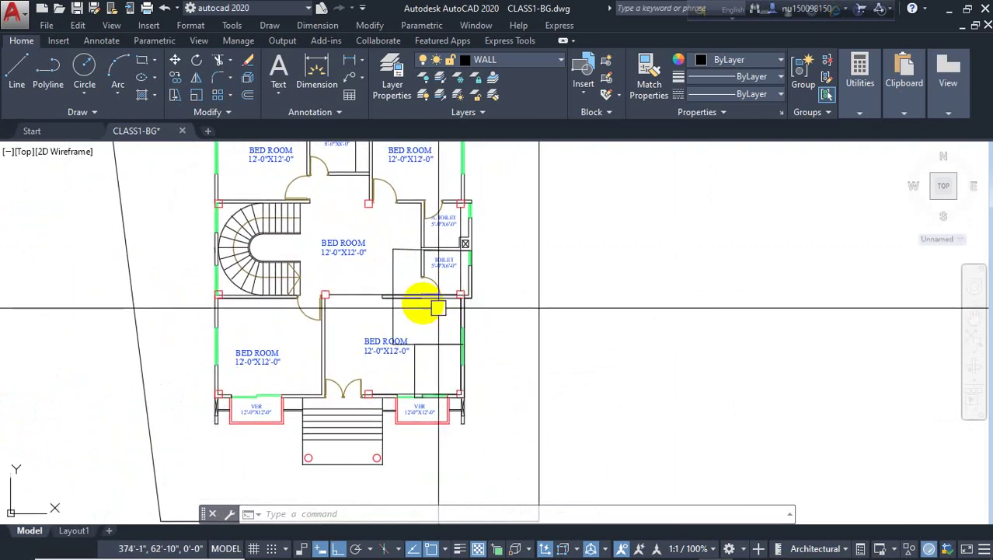
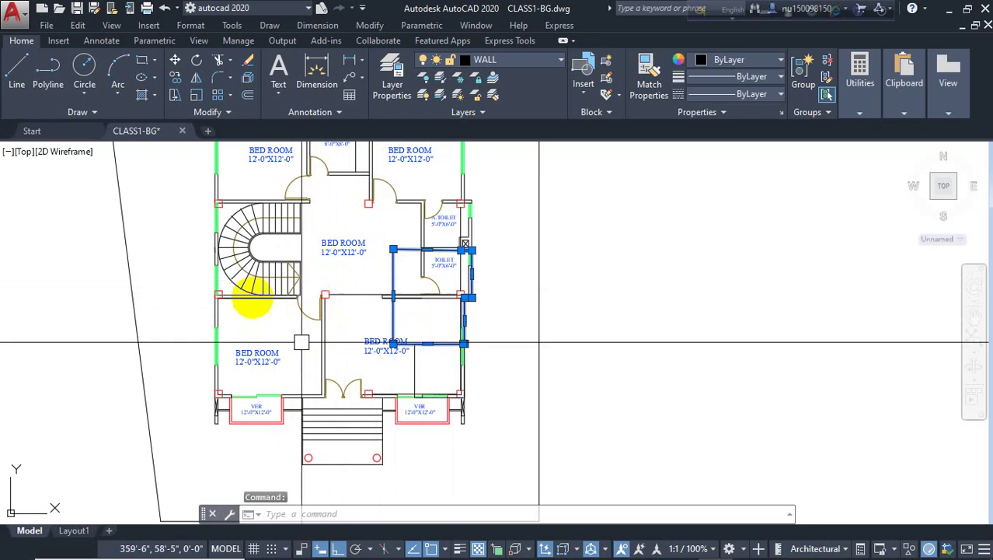
- Examine the outlined area around the column below the toilet in relation to the neighbouring bedroom columns
scroll(295, 329, up, 5)
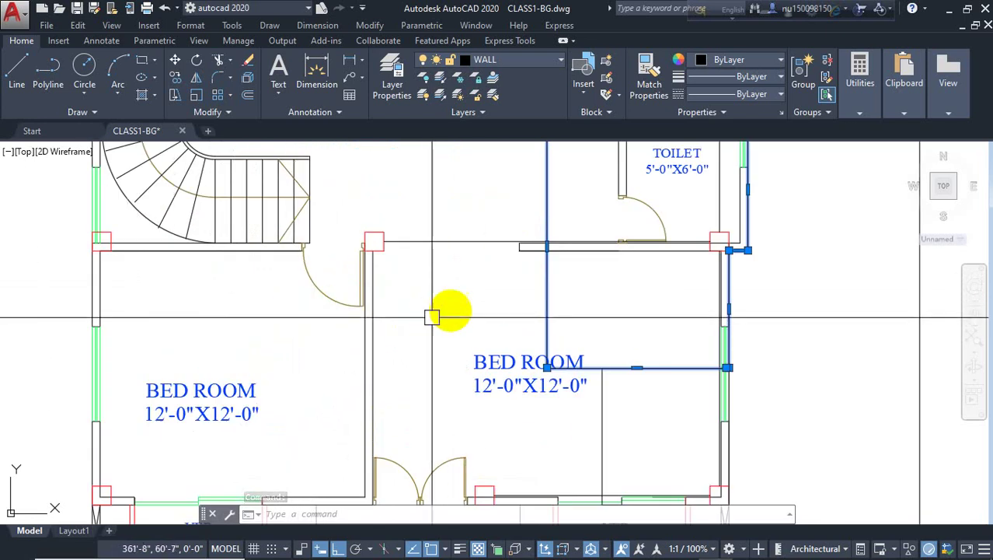
middle_drag(450, 306, 437, 335)
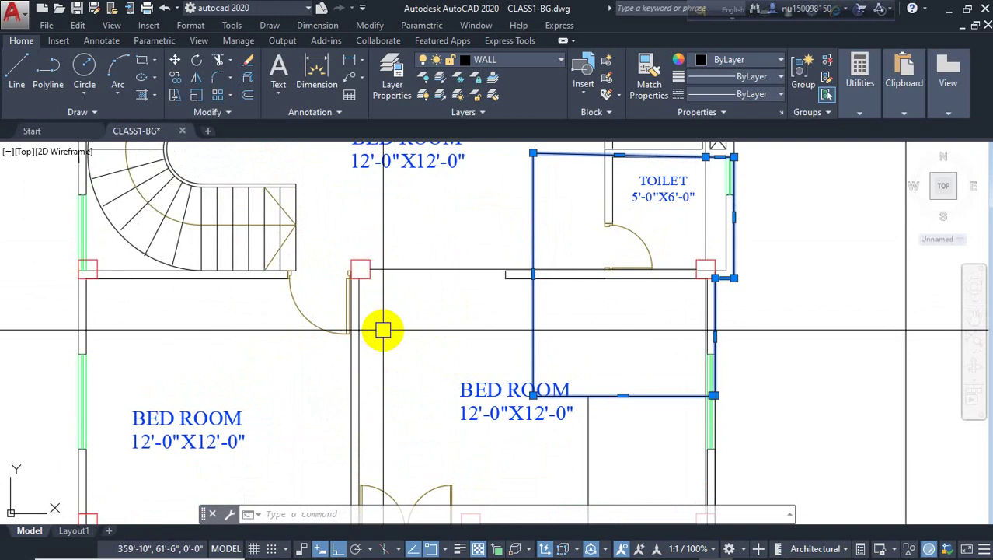
scroll(383, 329, down, 2)
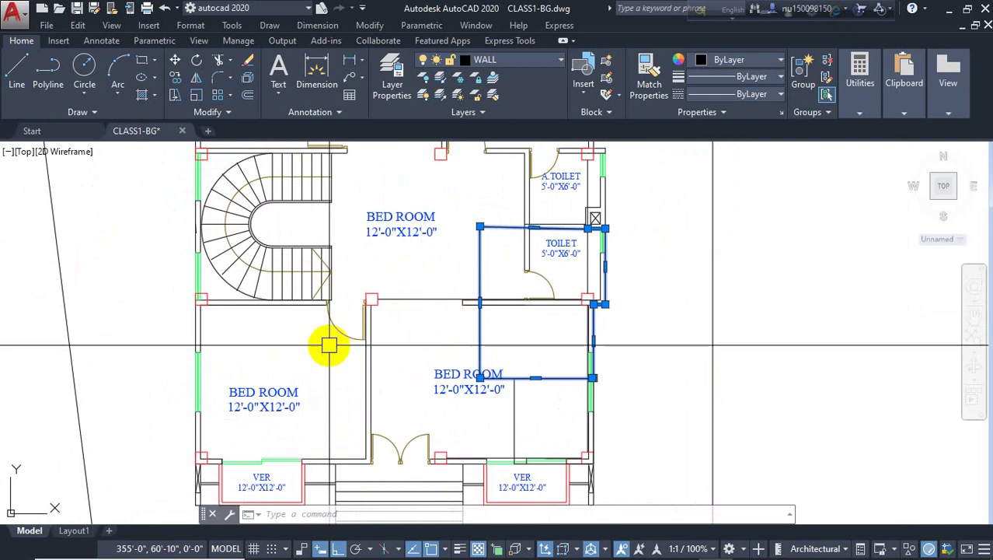
middle_drag(475, 332, 293, 311)
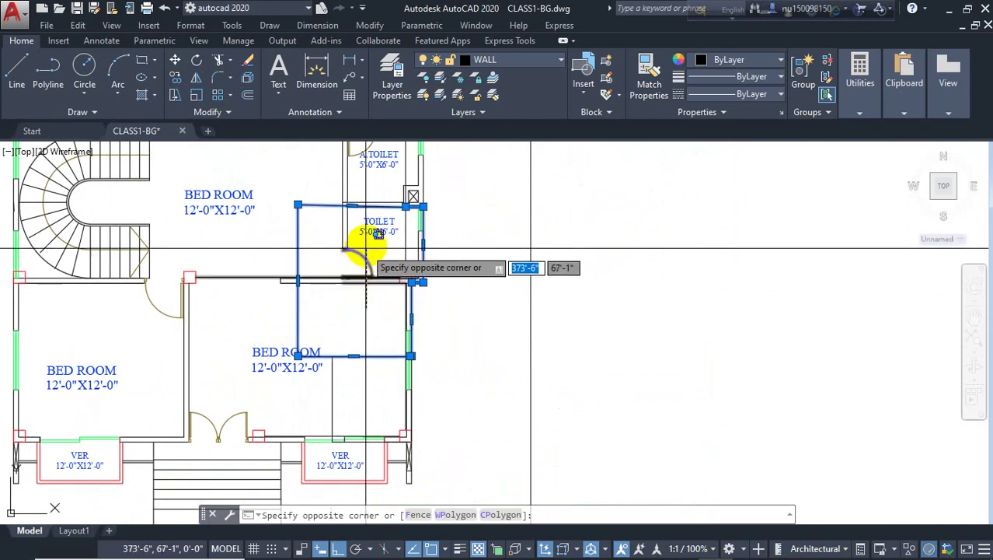
middle_drag(332, 388, 327, 348)
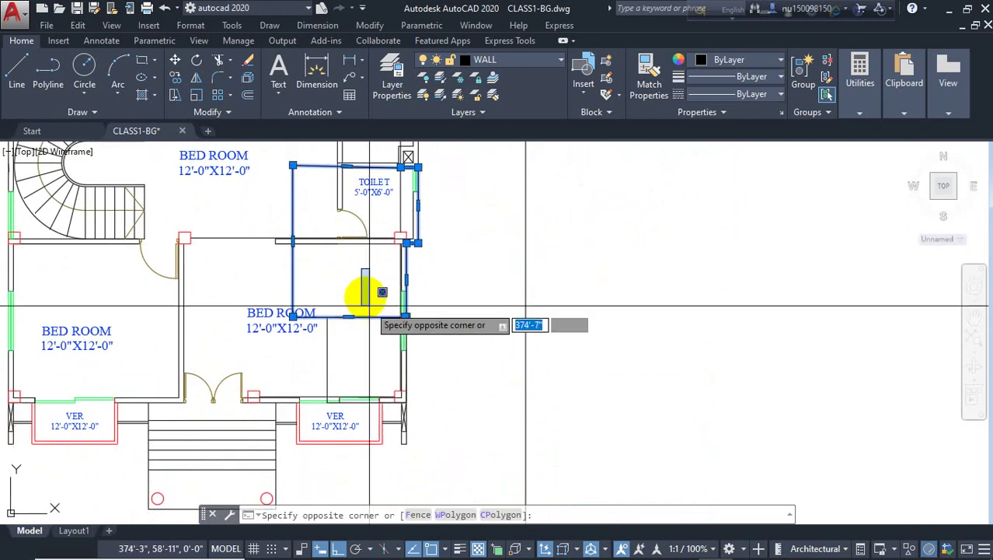
key(Escape)
scroll(345, 363, down, 3)
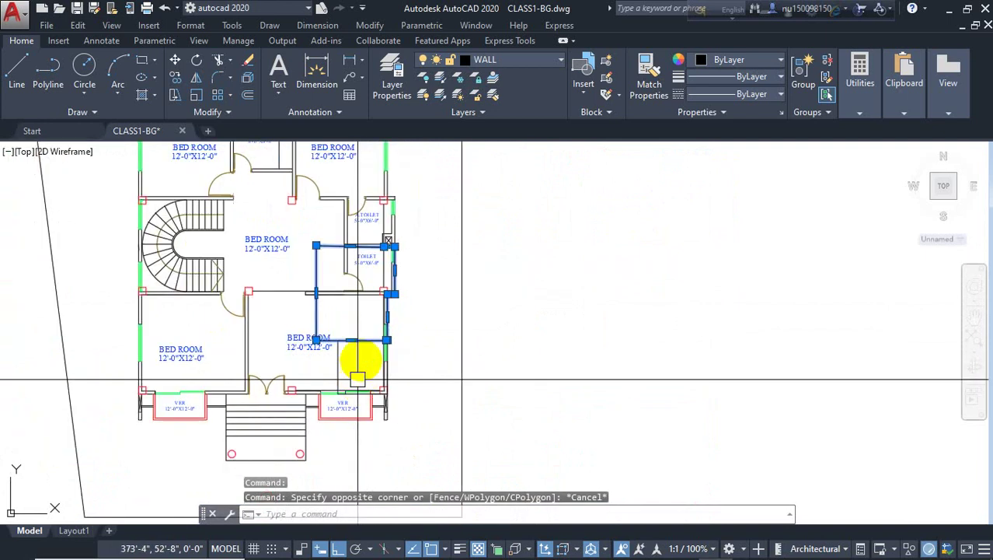
middle_drag(386, 363, 416, 361)
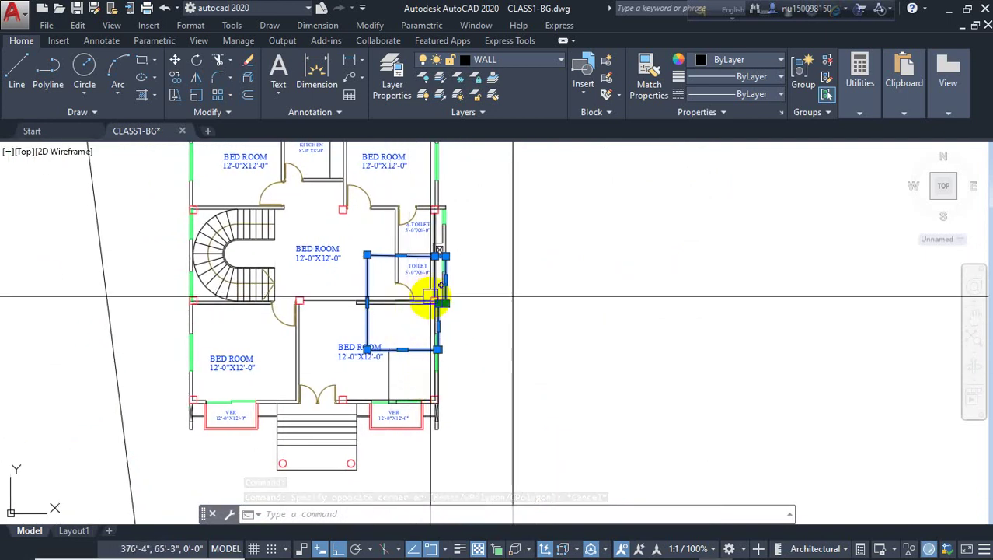
click(298, 306)
key(Escape)
key(Escape)
- Stretch the left edge of the column below the toilet outward by 3 inches
scroll(388, 317, up, 3)
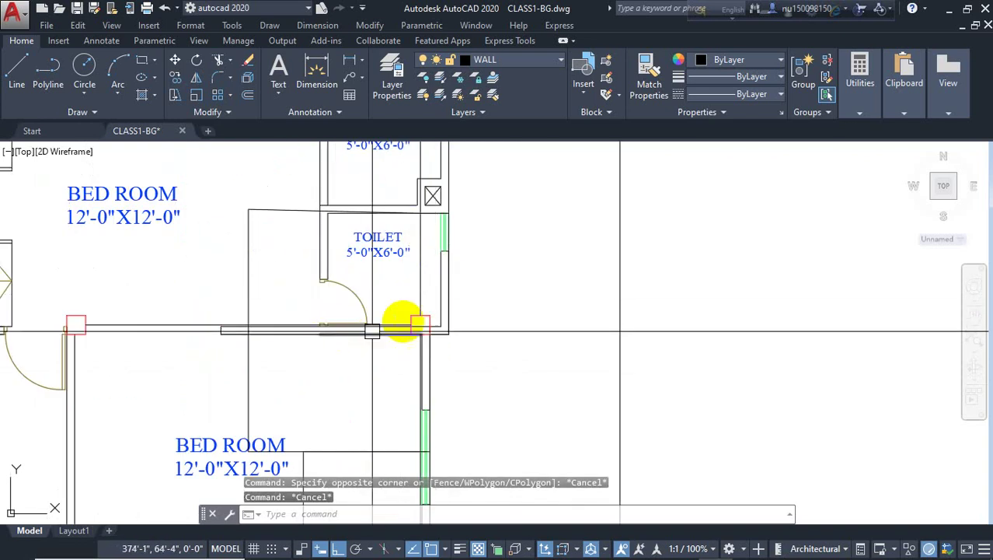
scroll(412, 319, up, 4)
click(449, 303)
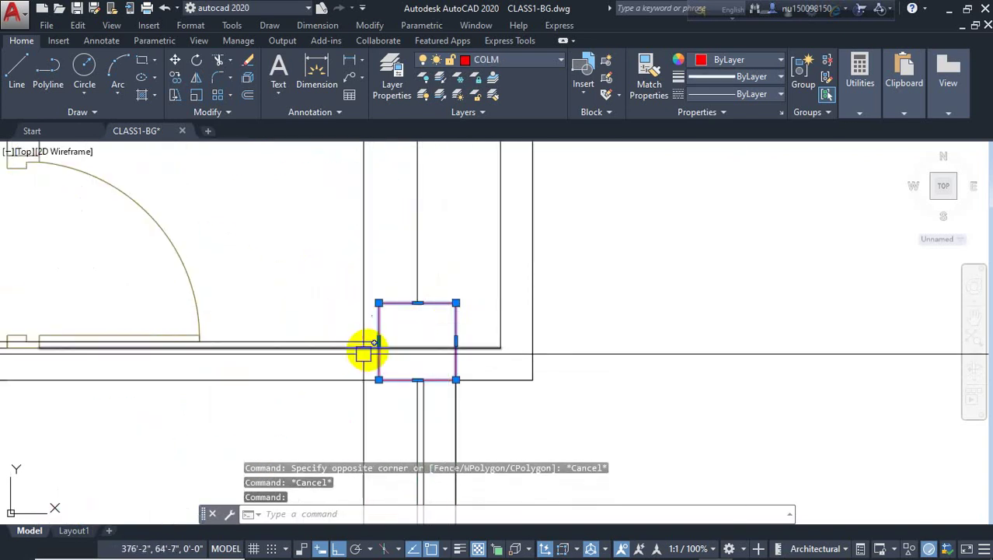
scroll(380, 339, up, 2)
mouse_move(379, 343)
scroll(378, 344, down, 4)
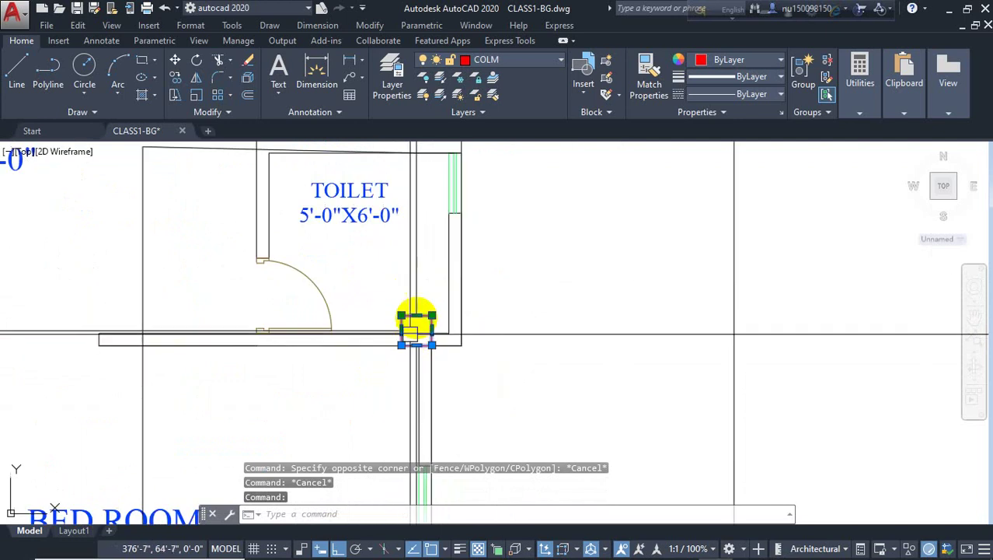
scroll(415, 315, up, 3)
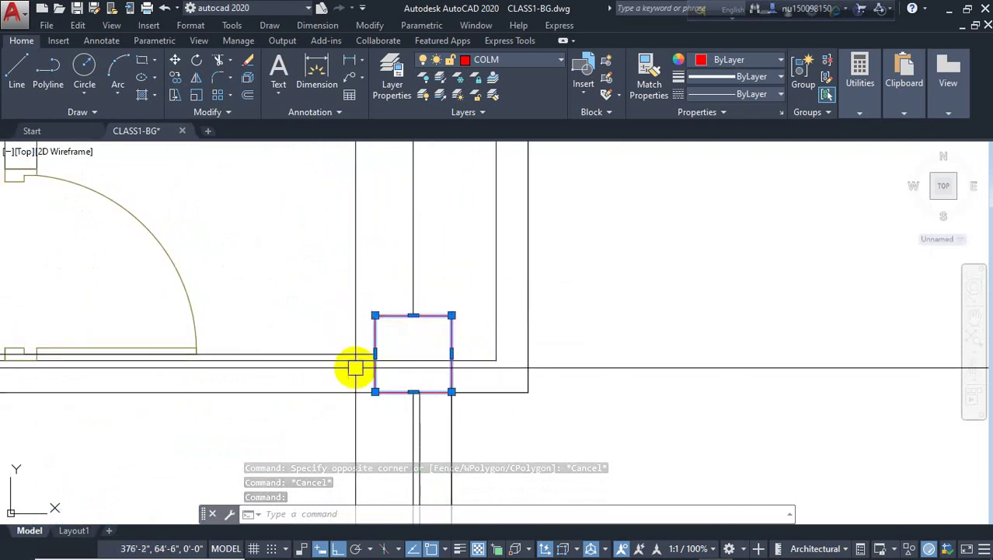
click(376, 353)
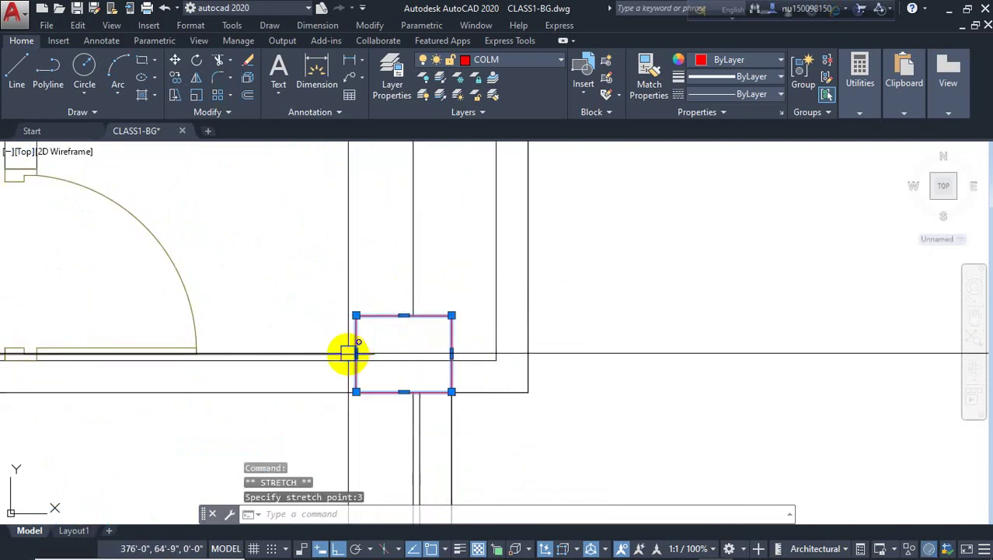
- Stretch the right edge of the column at the wall between the two front bedrooms outward by 6 inches
scroll(348, 354, down, 5)
scroll(262, 349, up, 5)
key(Escape)
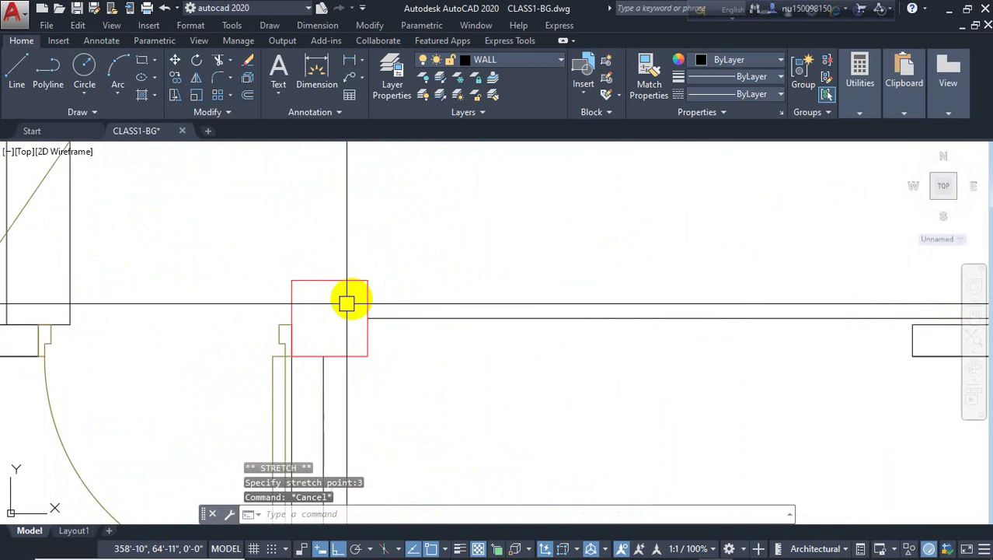
click(365, 302)
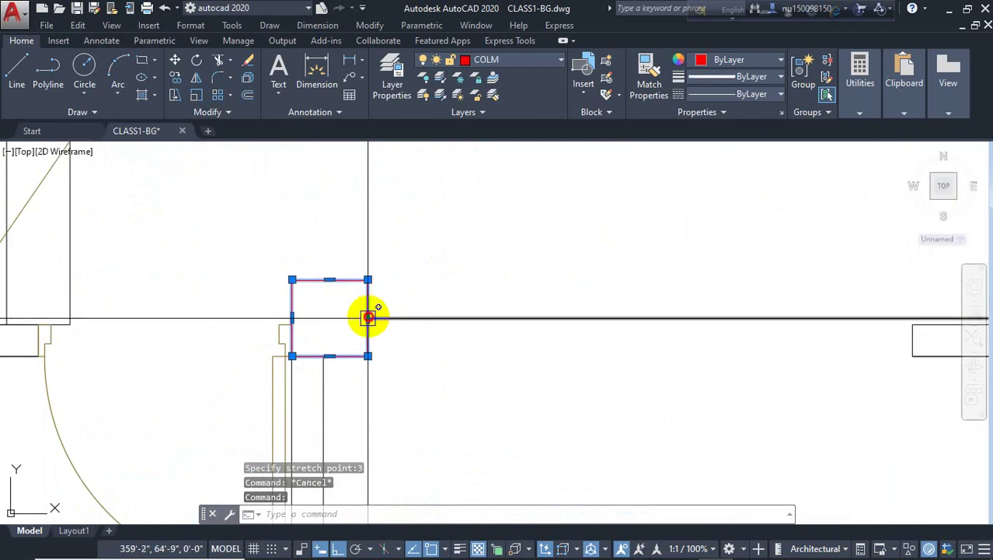
click(368, 317)
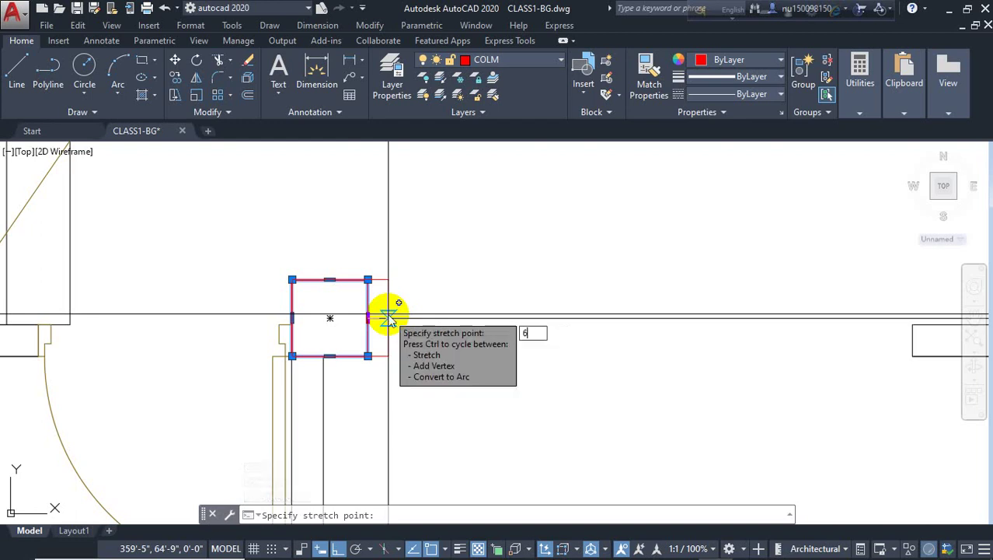
key(Escape)
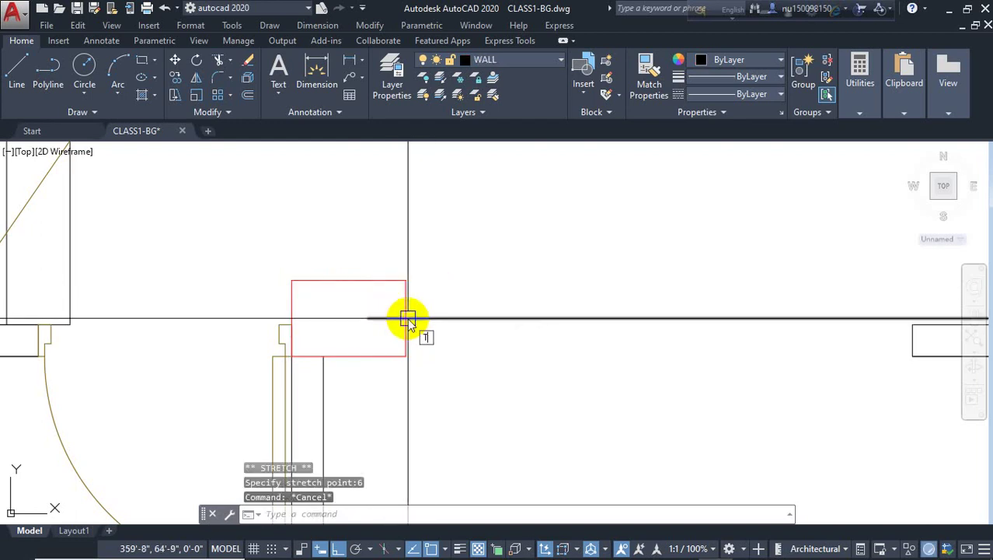
- Trim the horizontal line running inside the widened column between the two front bedrooms
text(tr)
key(Return)
scroll(335, 288, down, 3)
scroll(392, 282, up, 1)
key(Escape)
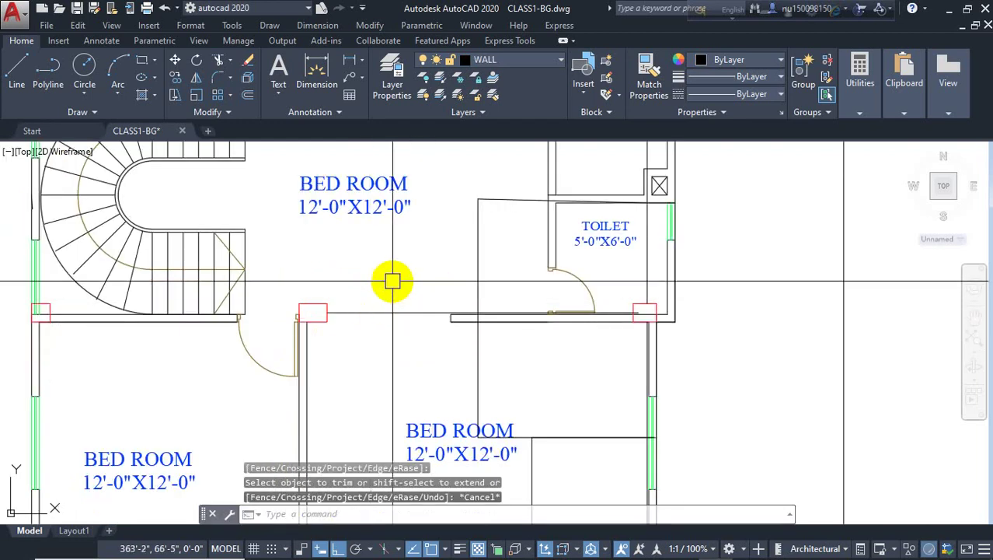
- Try to erase the stepped polyline, the front corner rectangle and the guide lines between the columns
click(394, 290)
click(386, 335)
click(526, 344)
click(450, 380)
middle_drag(483, 377, 479, 360)
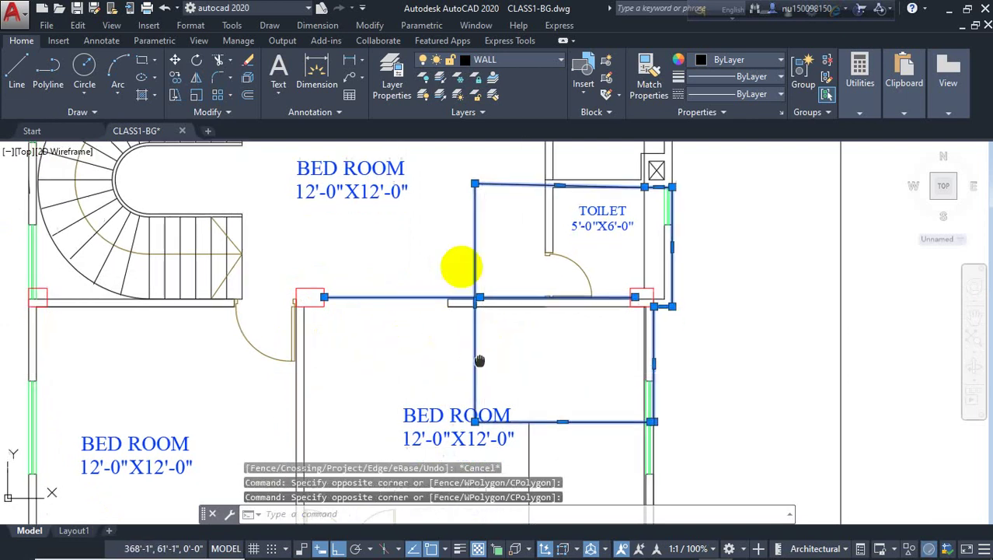
scroll(479, 361, down, 2)
key(Delete)
scroll(450, 372, down, 3)
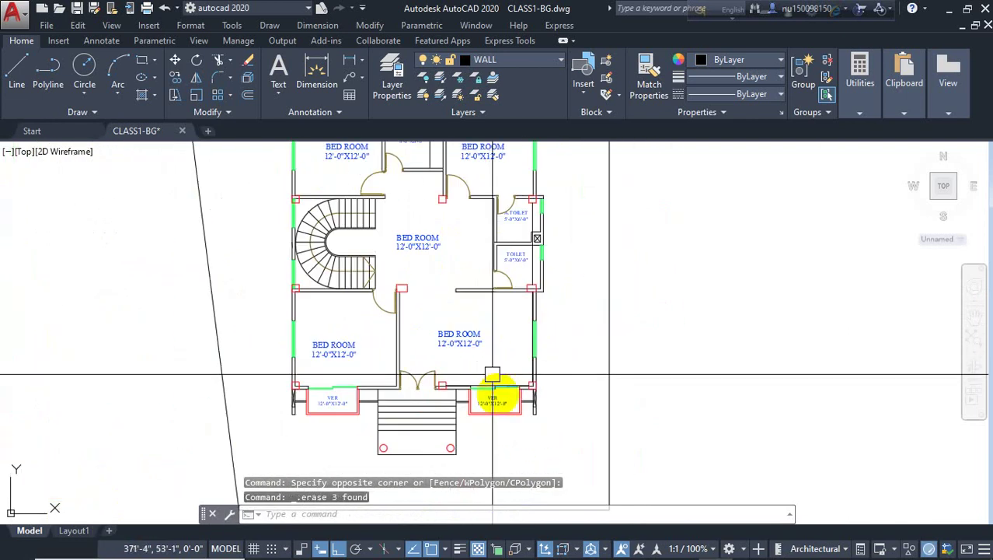
scroll(493, 377, up, 5)
click(455, 359)
key(Delete)
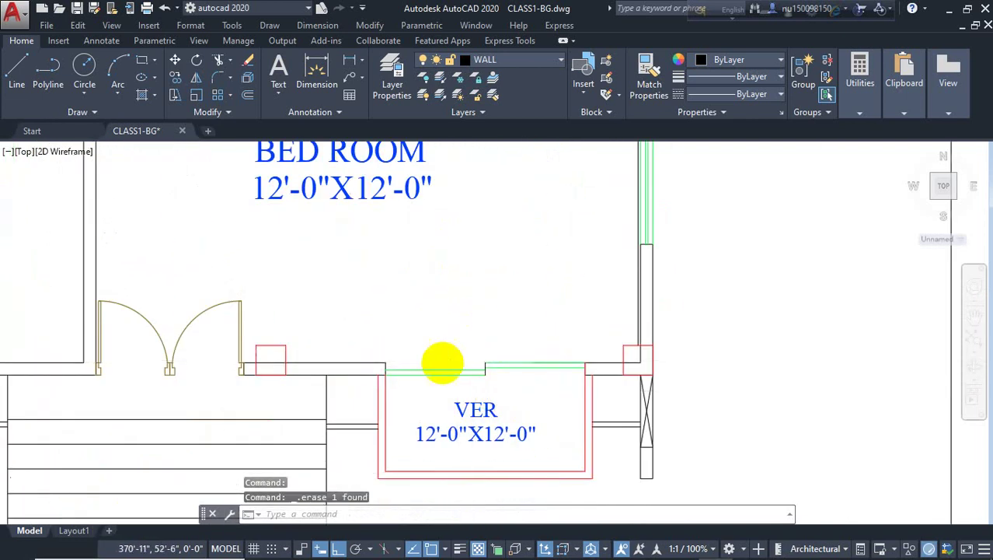
- Undo the erasing of the area outlines and the guide lines between the columns
scroll(442, 363, down, 3)
scroll(400, 351, up, 3)
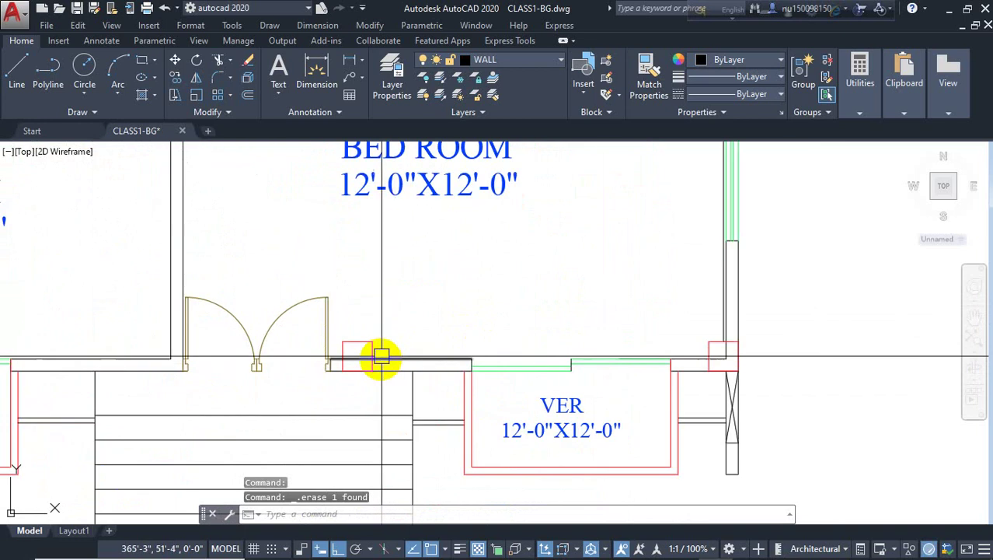
key(ctrl+z)
key(ctrl+z)
key(ctrl+z)
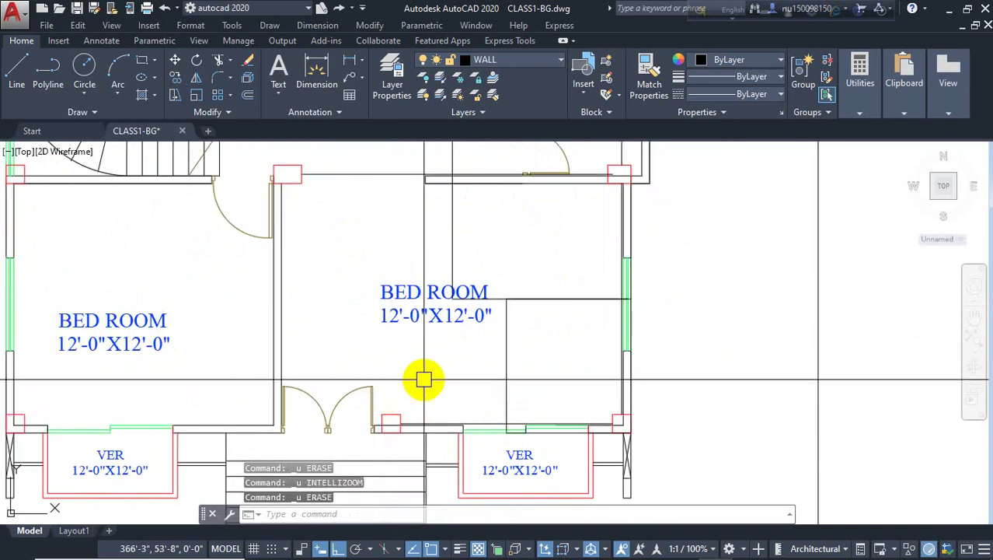
- List the properties of the front corner rectangle to read its area
click(509, 355)
middle_drag(538, 359, 421, 313)
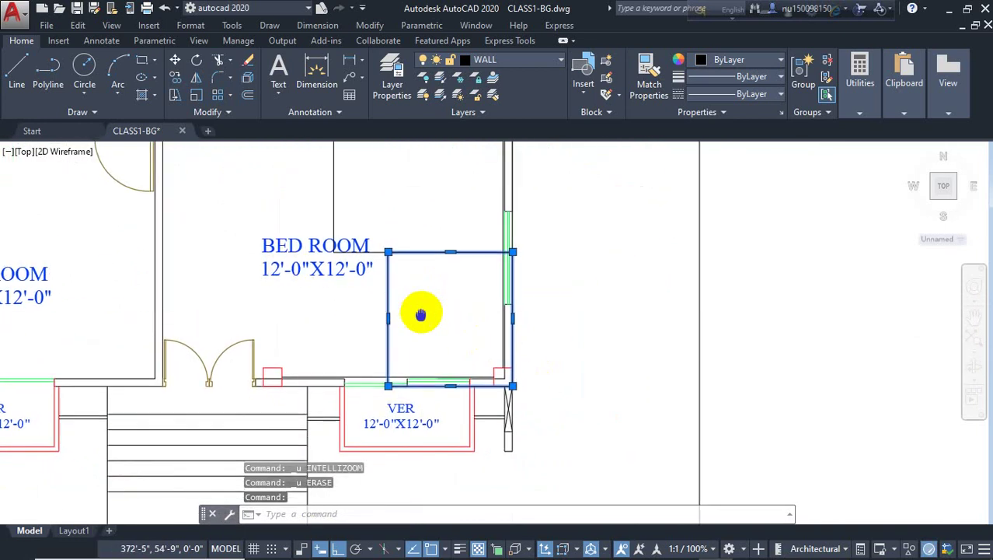
text(i)
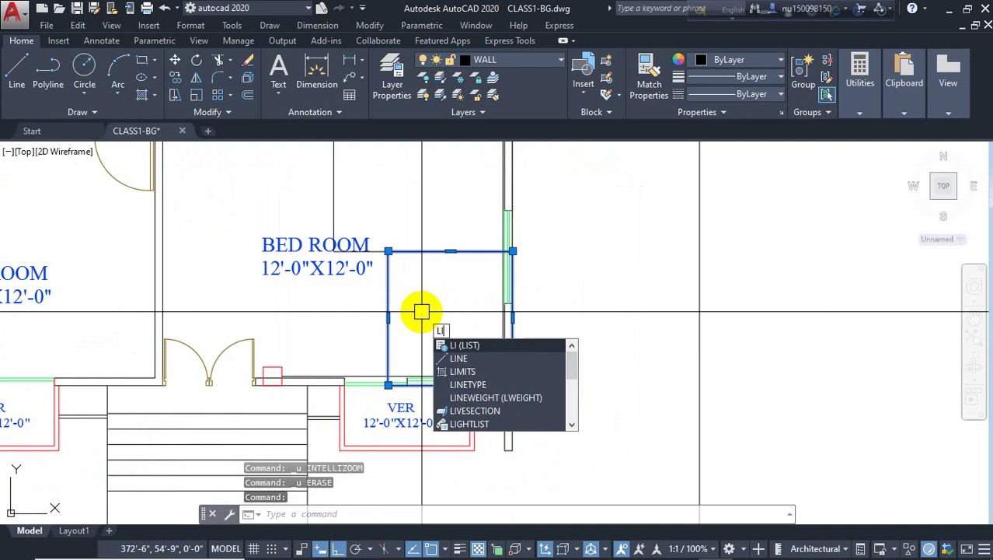
key(Return)
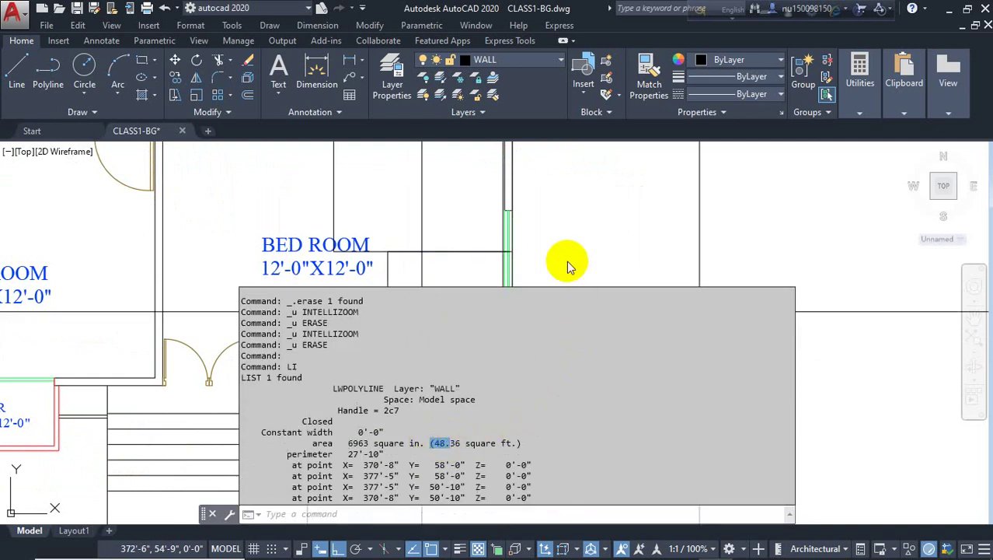
key(Escape)
- List the properties of the stepped polyline around the column below the toilet to read its area
middle_drag(491, 329, 490, 430)
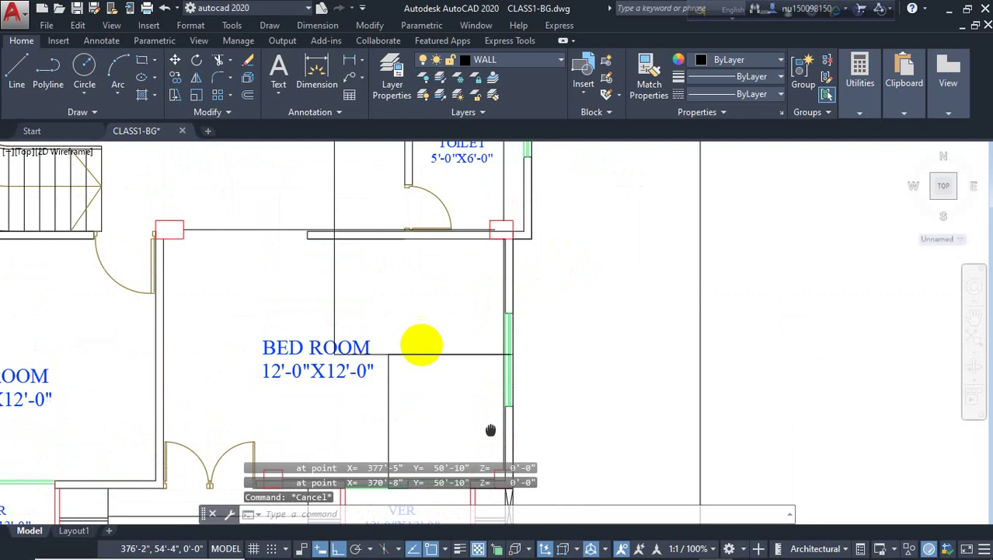
click(334, 276)
scroll(379, 309, down, 4)
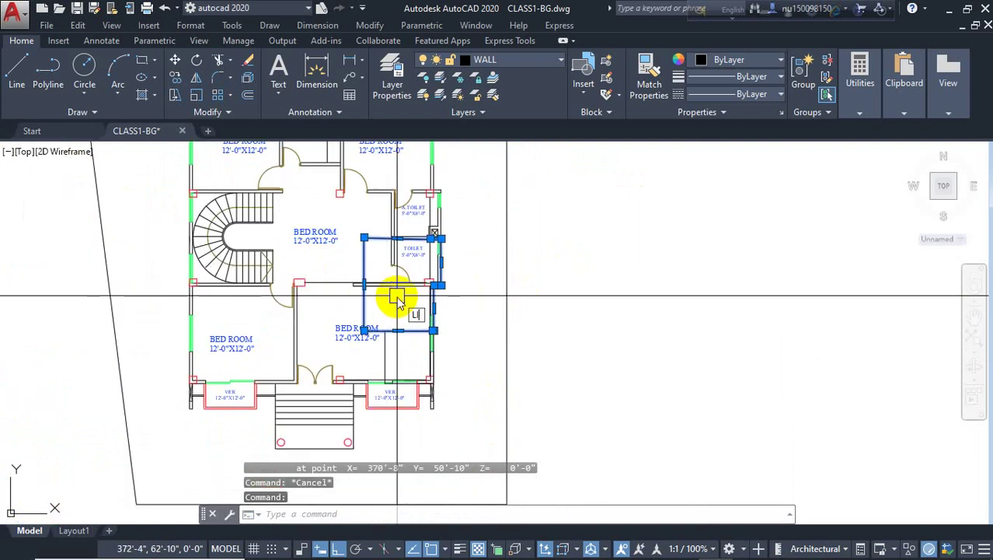
key(Return)
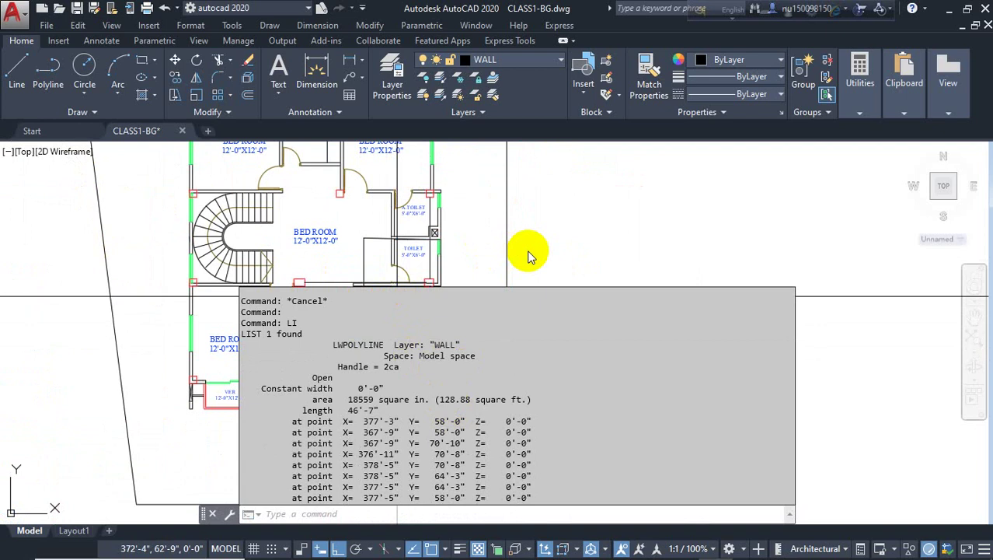
key(Escape)
key(Escape)
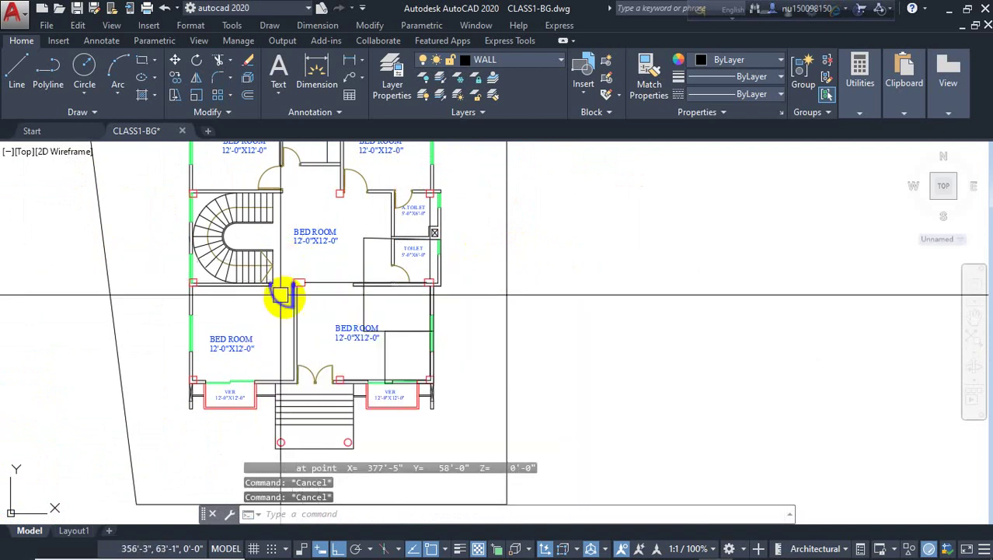
- List the stepped polyline's area again, and erase both area outlines and the guide line between the two columns
click(366, 305)
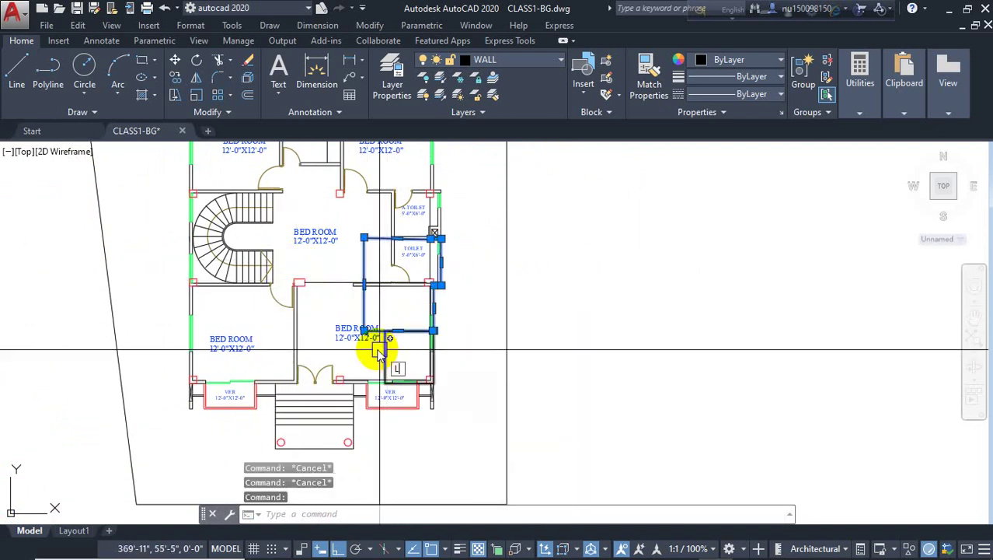
text(LI)
key(Return)
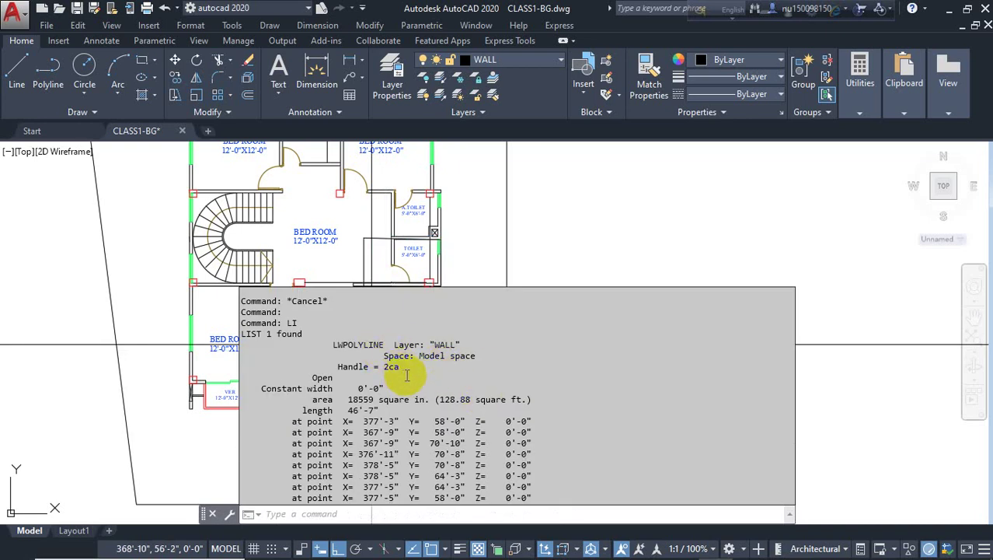
key(Escape)
key(Escape)
key(Escape)
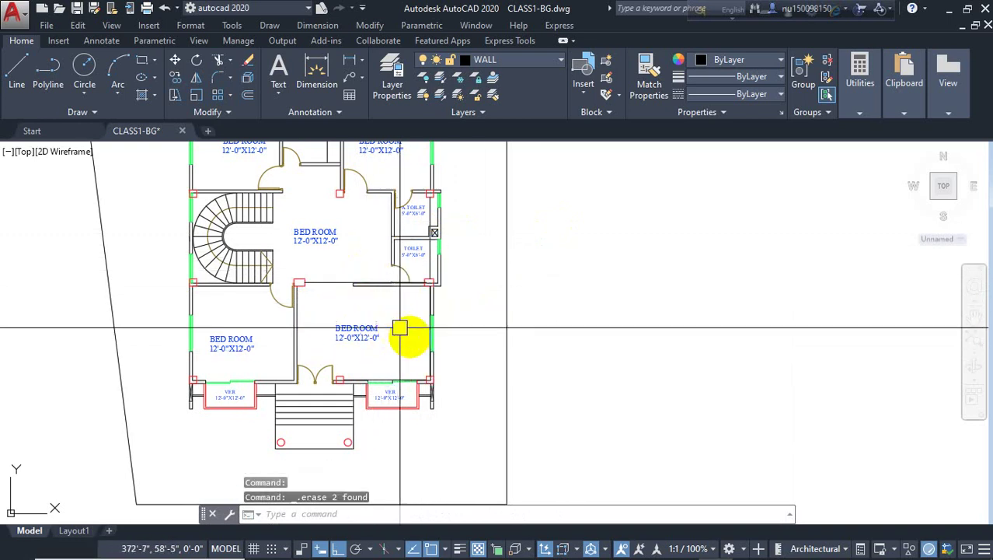
scroll(417, 299, up, 6)
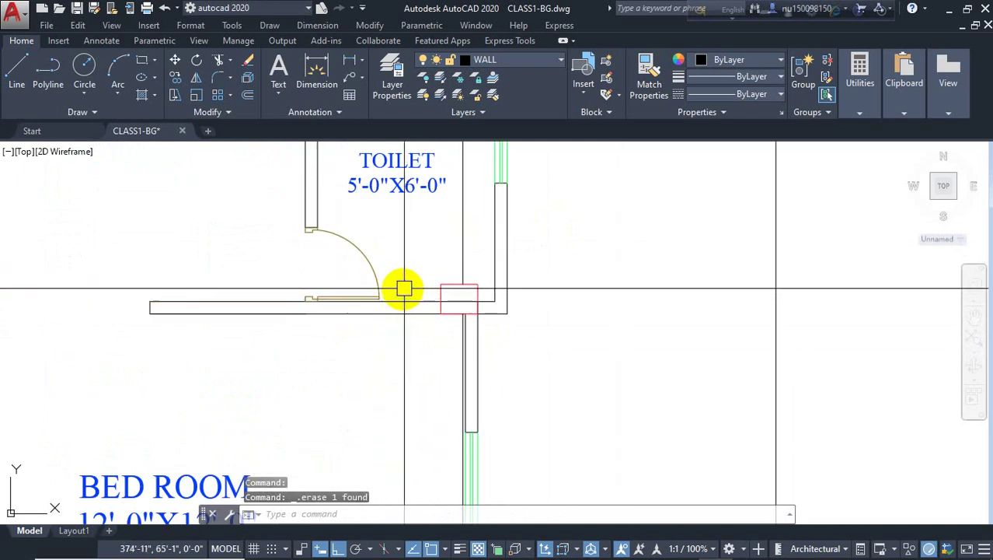
- Stretch the top edge of the interior column beside the rear right bedroom's door upward by 6 inches
scroll(403, 289, down, 5)
scroll(299, 244, up, 5)
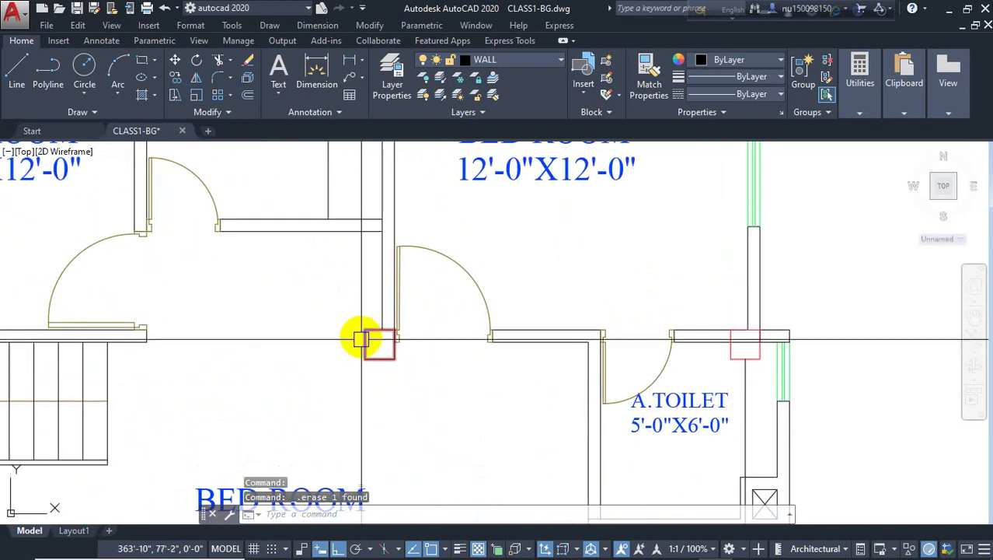
scroll(366, 334, up, 3)
scroll(377, 334, down, 6)
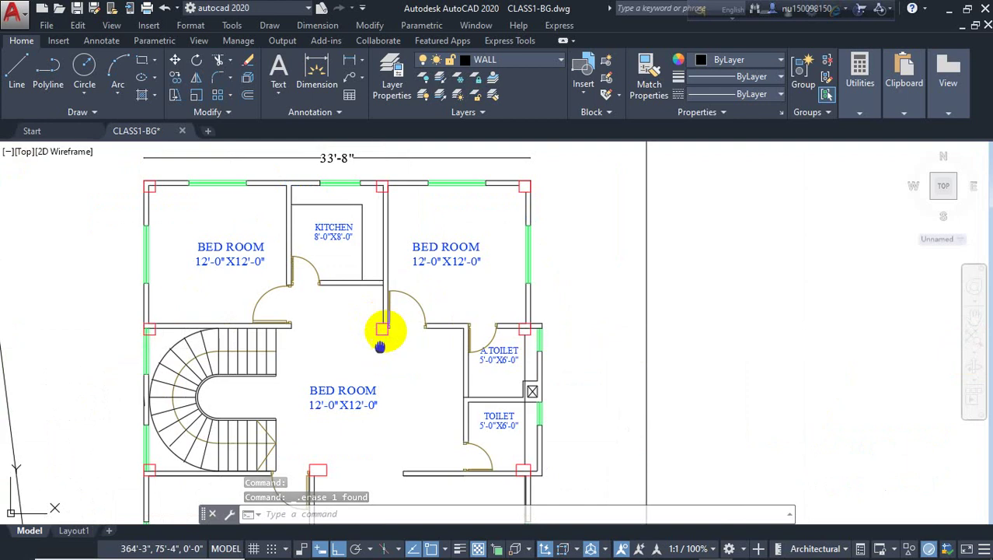
middle_drag(382, 330, 413, 295)
scroll(406, 275, up, 4)
click(398, 259)
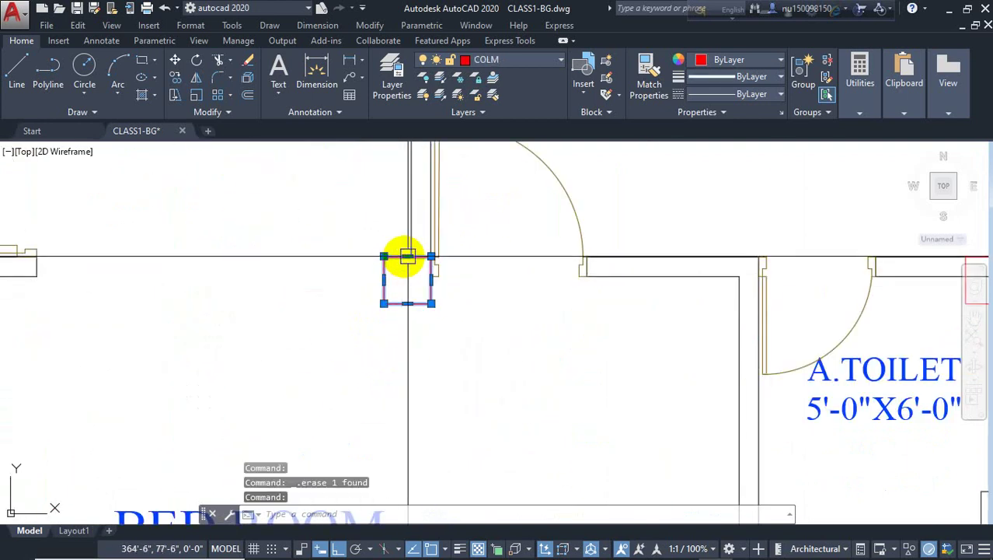
click(407, 257)
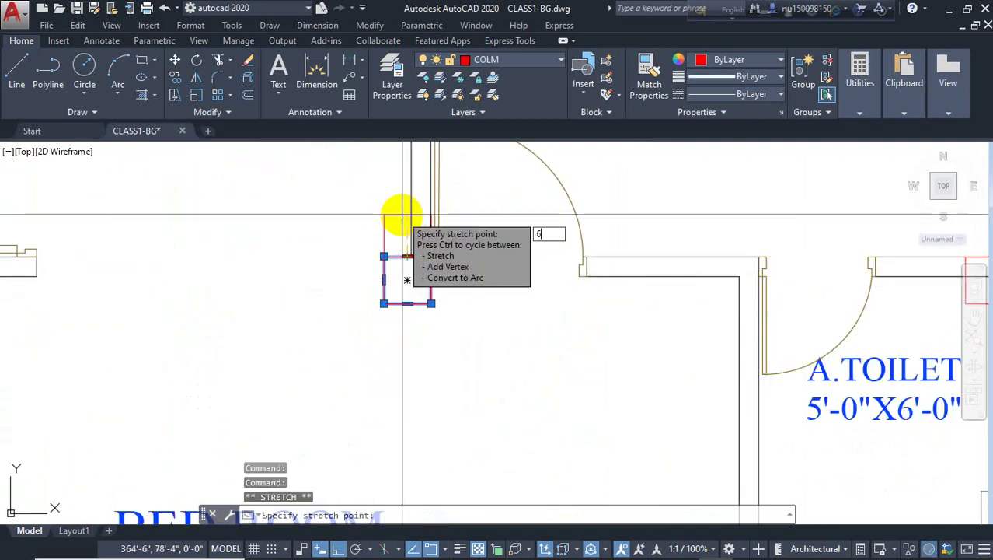
key(Return)
key(Escape)
- Trim the wall line inside the enlarged column beside the rear right bedroom's door
key(Return)
key(Return)
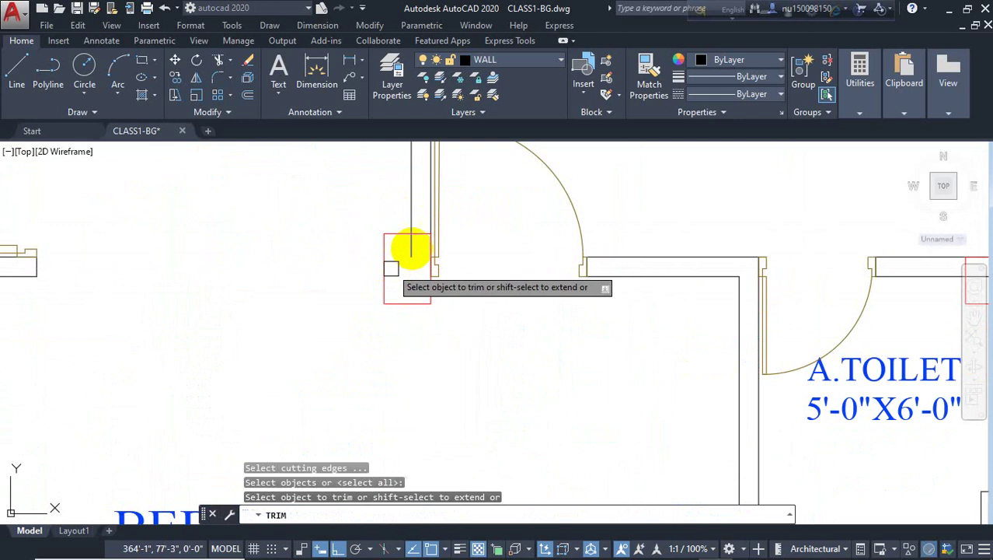
key(Escape)
- Examine the column sizes and positions across the whole floor plan
scroll(295, 273, down, 6)
middle_drag(320, 330, 350, 278)
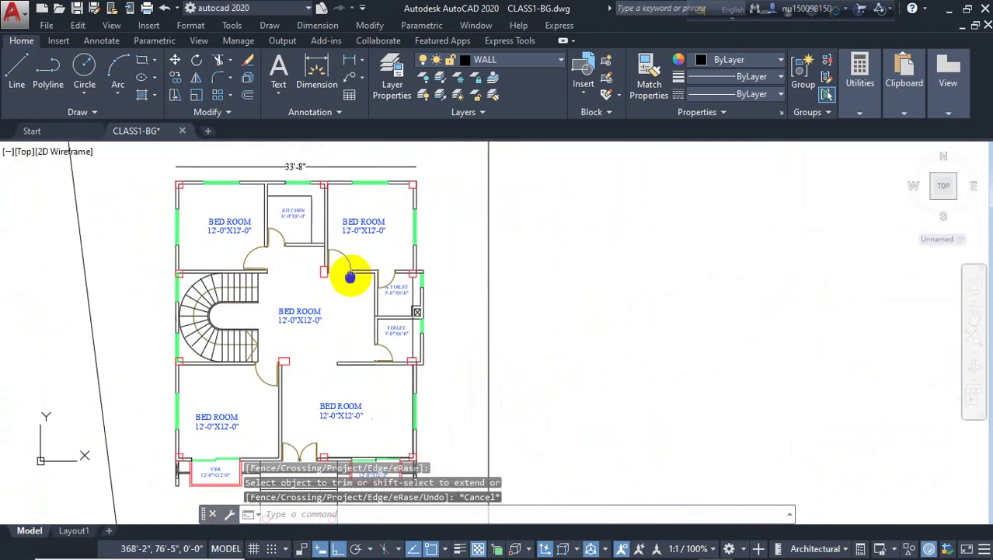
middle_drag(332, 344, 340, 312)
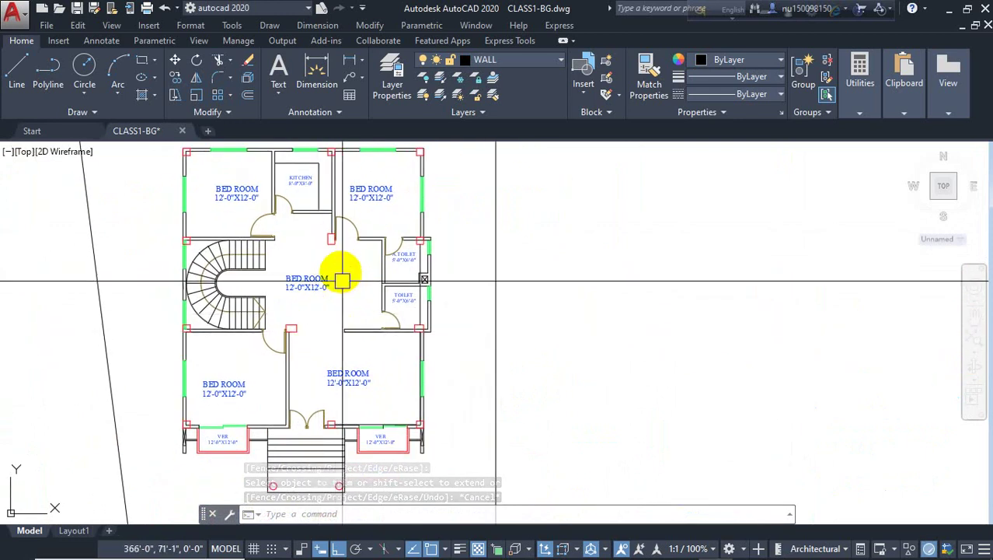
scroll(342, 280, up, 4)
scroll(370, 304, down, 4)
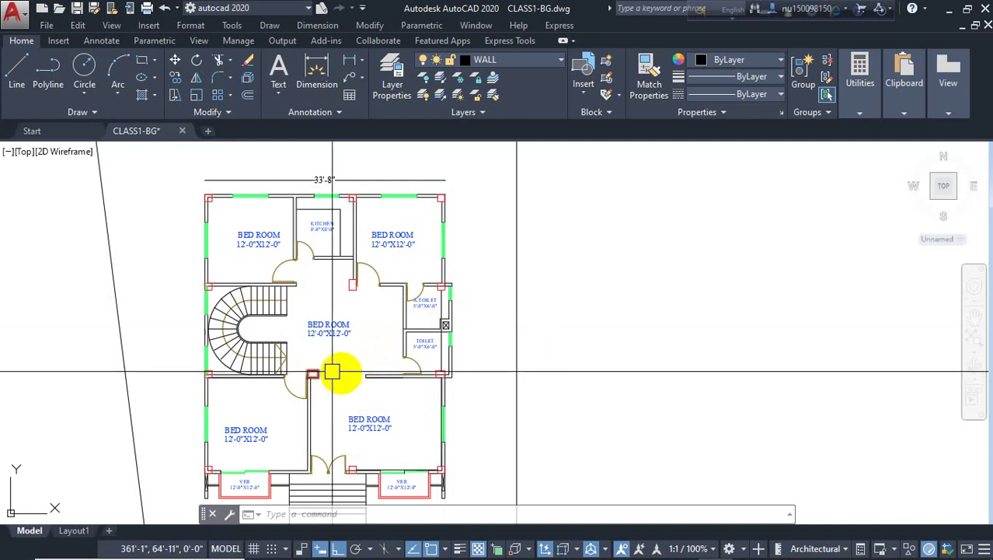
middle_drag(352, 374, 361, 336)
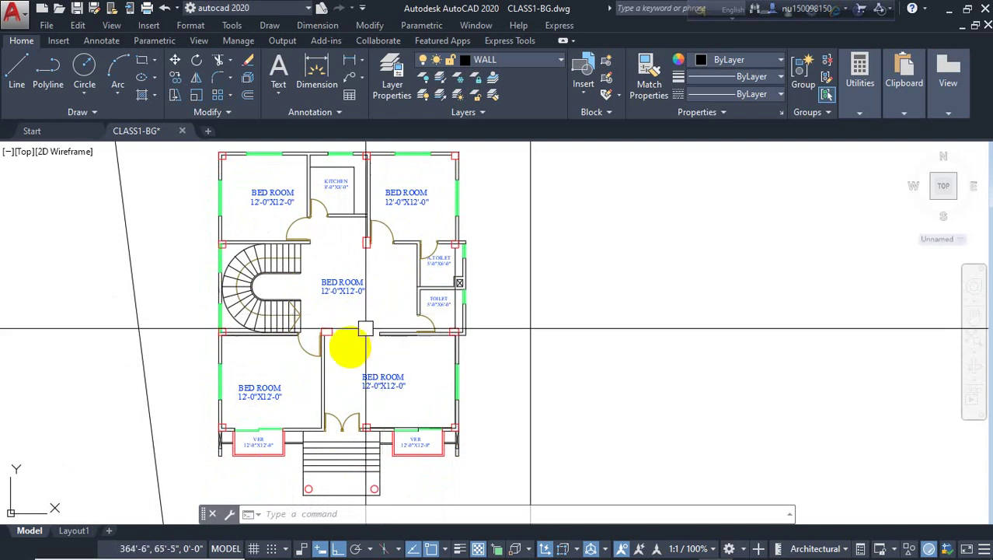
middle_drag(371, 314, 394, 339)
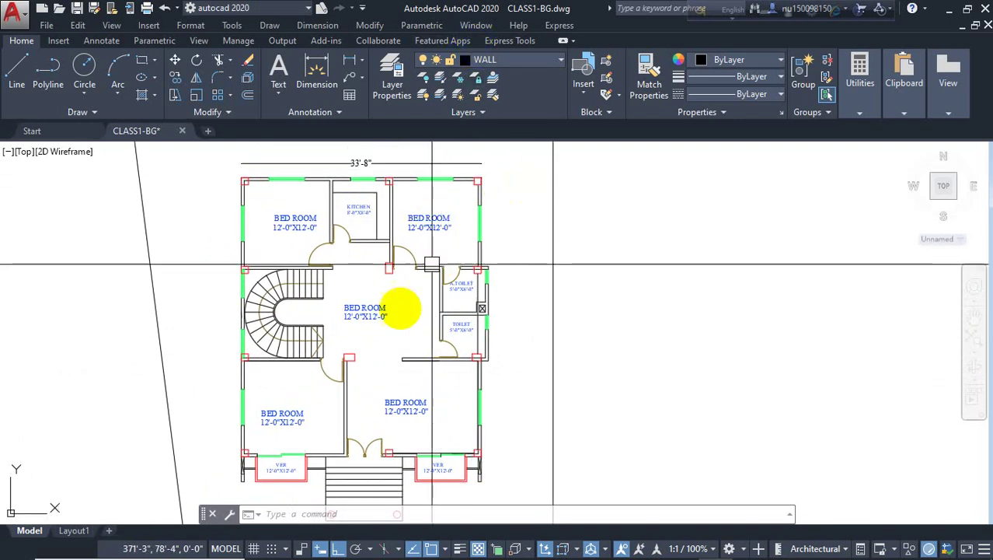
- Stretch the left edge of the column at the A.TOILET's upper right corner outward by 3 inches
scroll(473, 269, up, 6)
scroll(478, 264, up, 2)
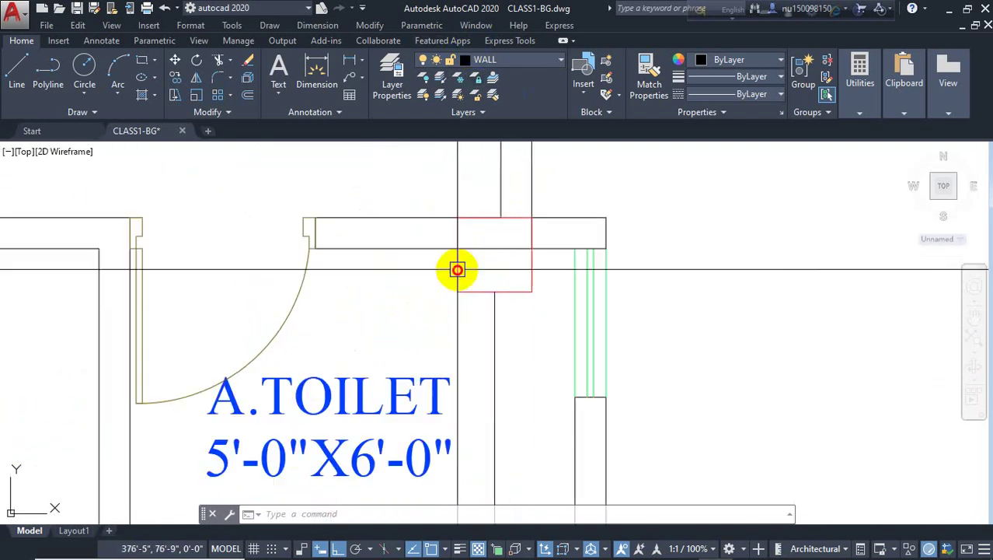
click(456, 256)
click(457, 254)
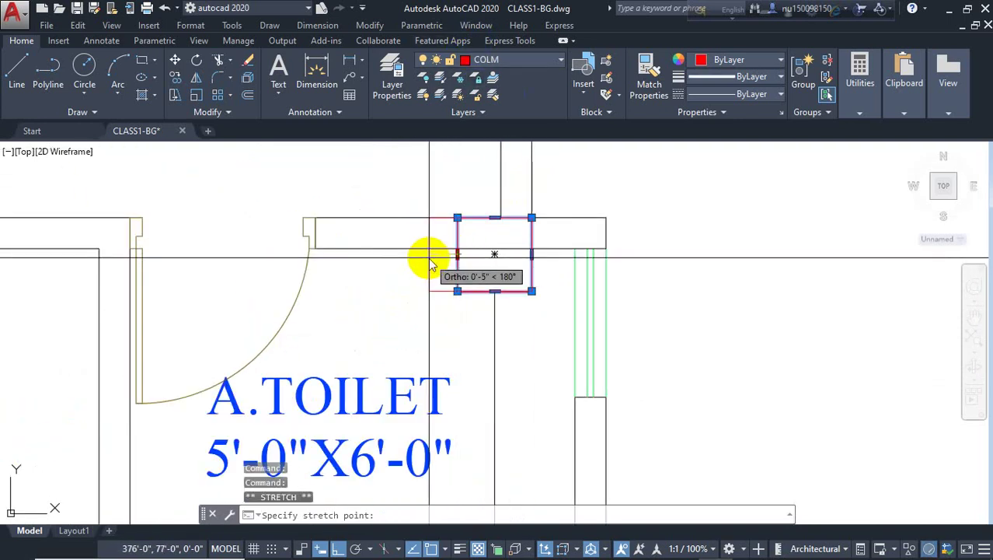
text(3)
key(Return)
scroll(436, 293, down, 4)
key(Escape)
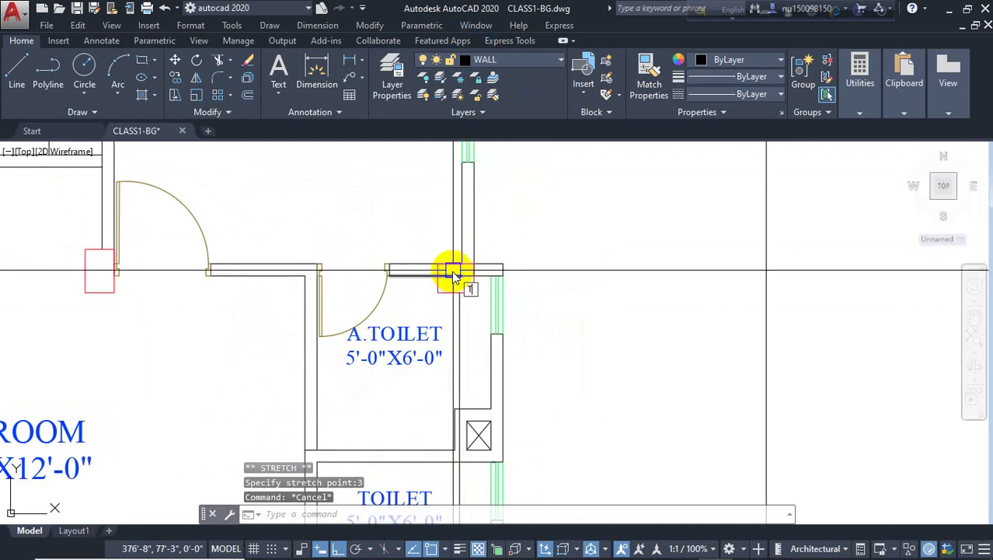
- Trim and erase the wall lines inside the enlarged column at the A.TOILET's upper right corner
text(tr)
key(Return)
key(Return)
scroll(462, 276, up, 3)
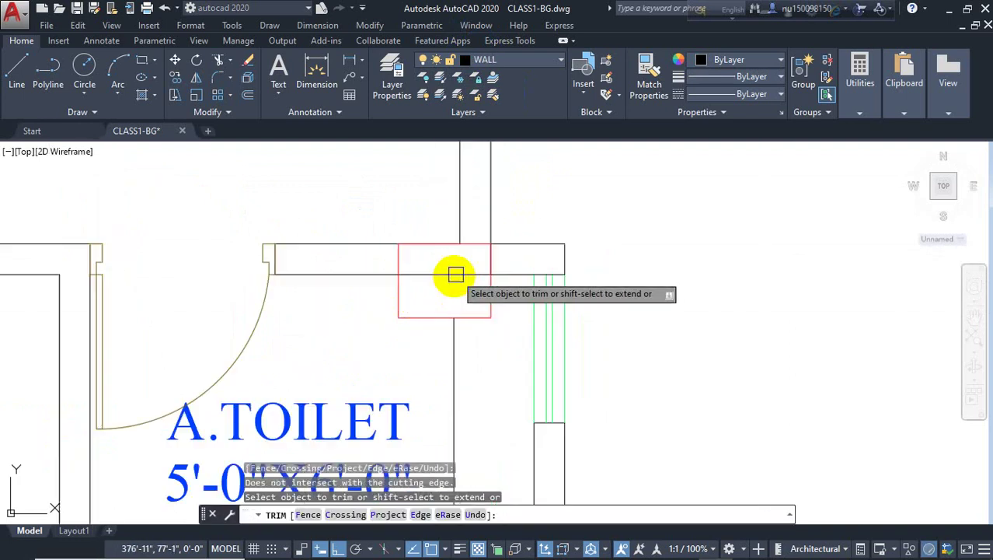
key(Escape)
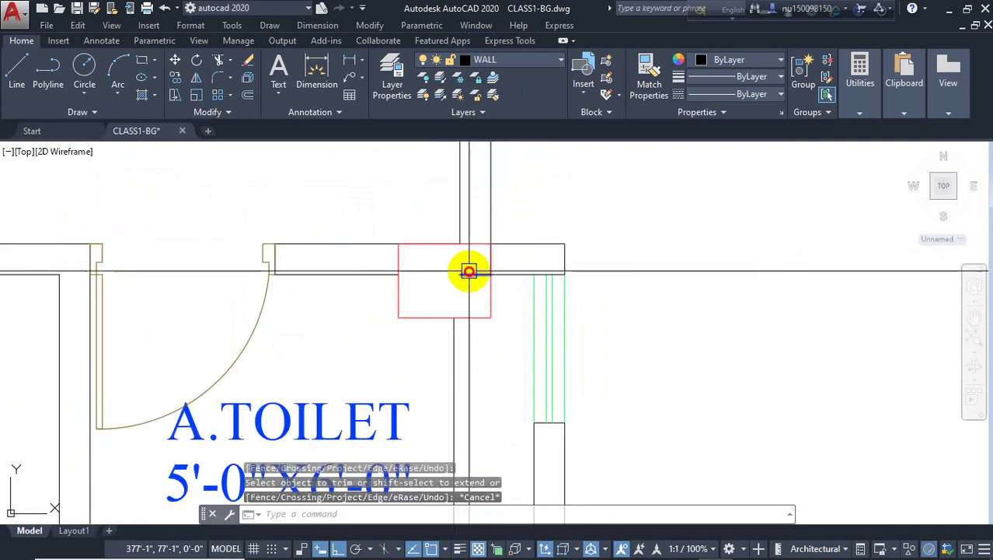
click(458, 274)
key(Delete)
scroll(473, 259, down, 10)
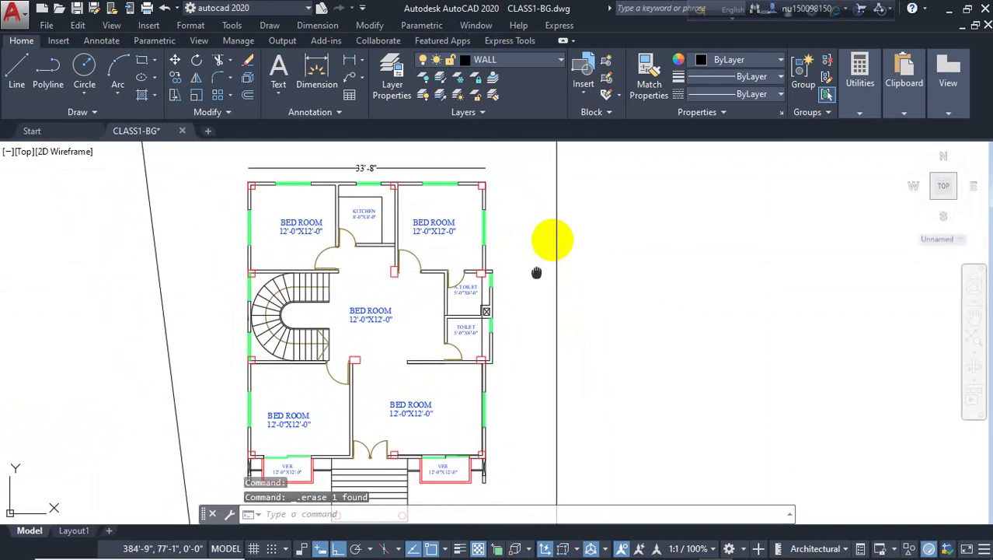
- Measure the building footprint's area with a temporary rectangle across the plan's outer corners, and erase the rectangle
middle_drag(550, 236, 571, 198)
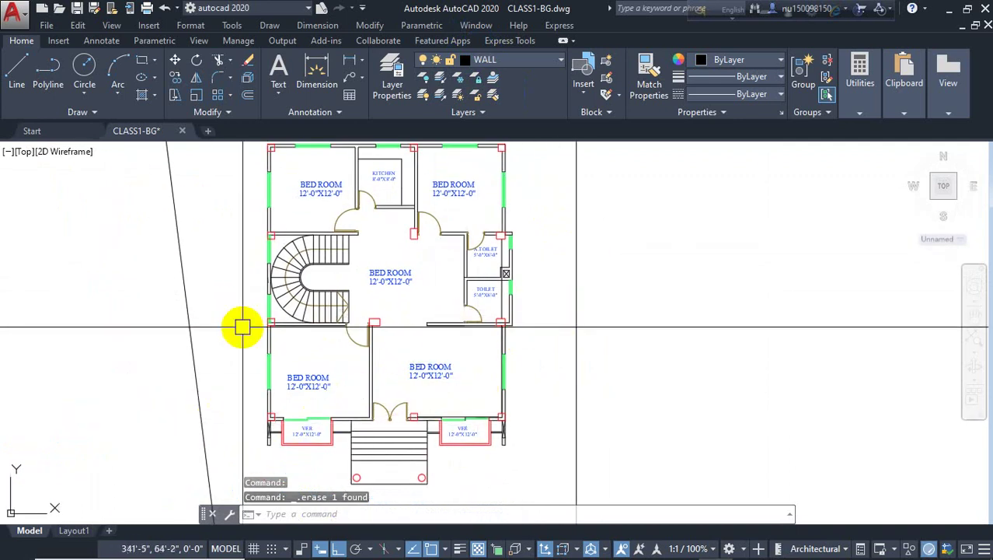
middle_drag(371, 162, 381, 214)
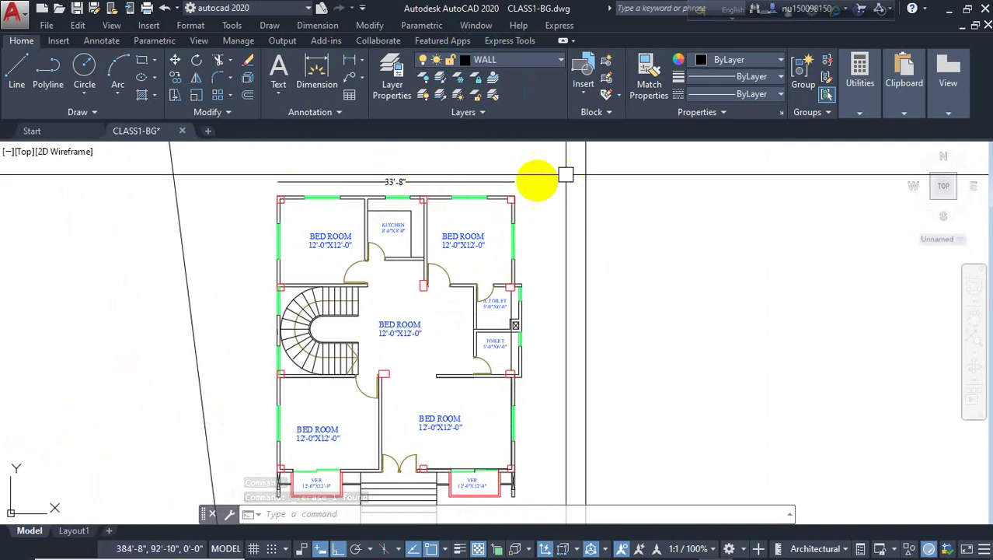
scroll(498, 233, down, 2)
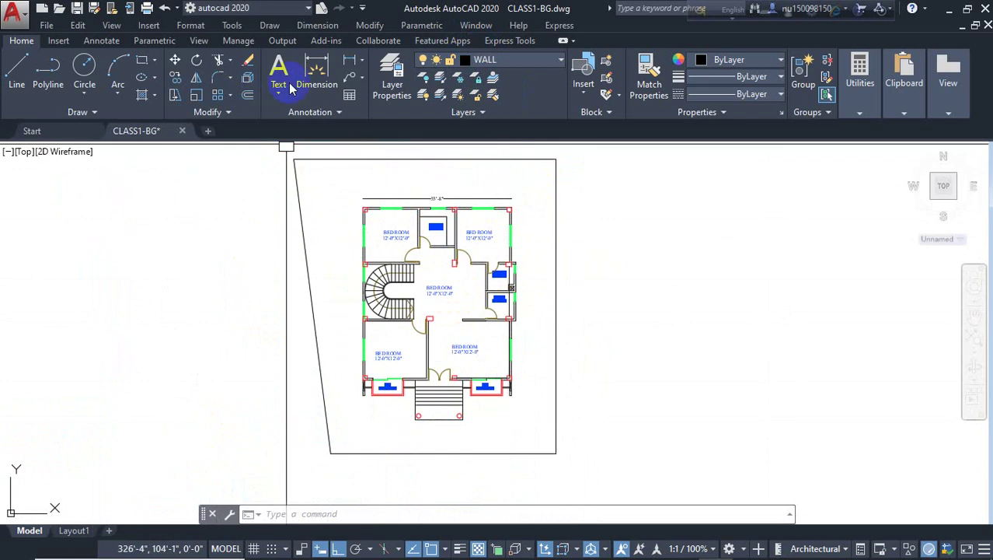
click(141, 63)
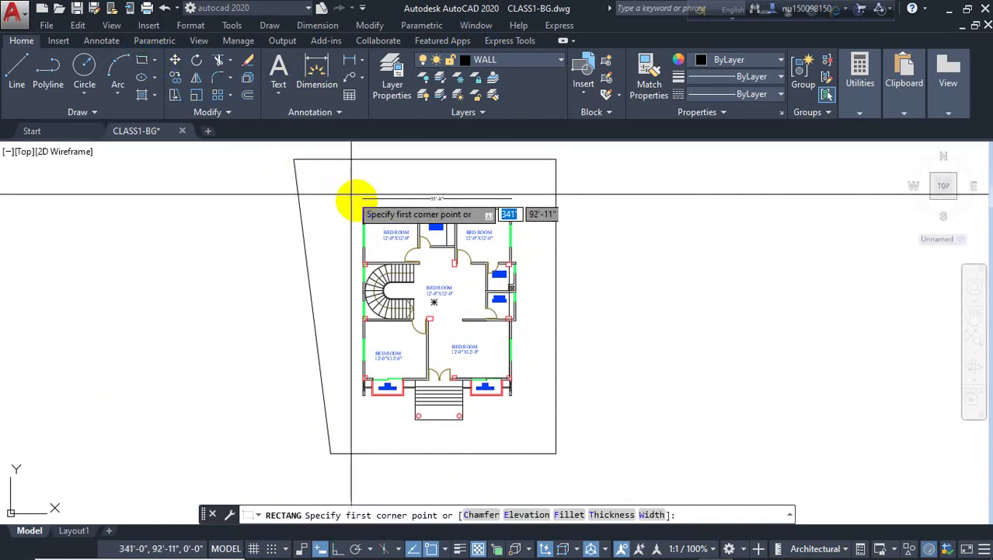
click(365, 210)
scroll(533, 432, up, 4)
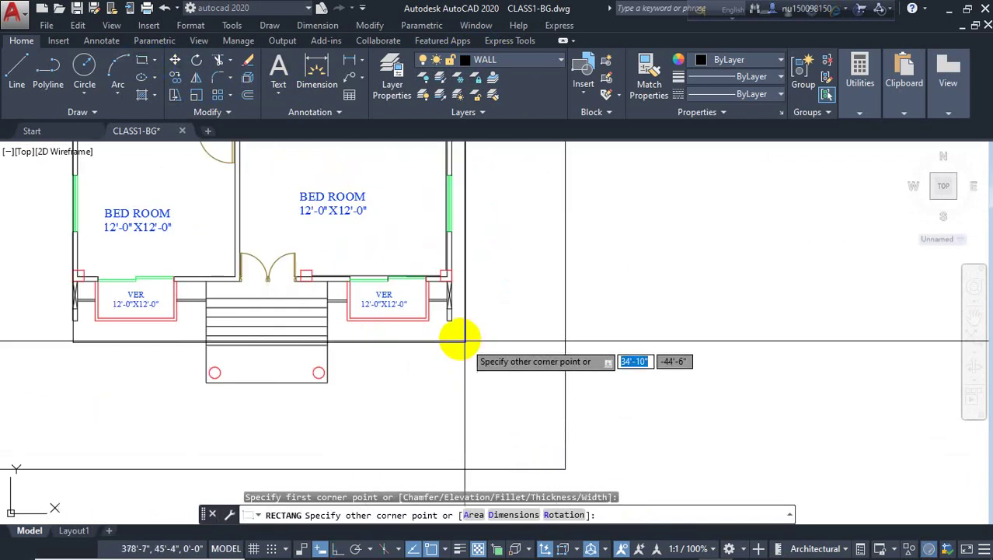
click(381, 356)
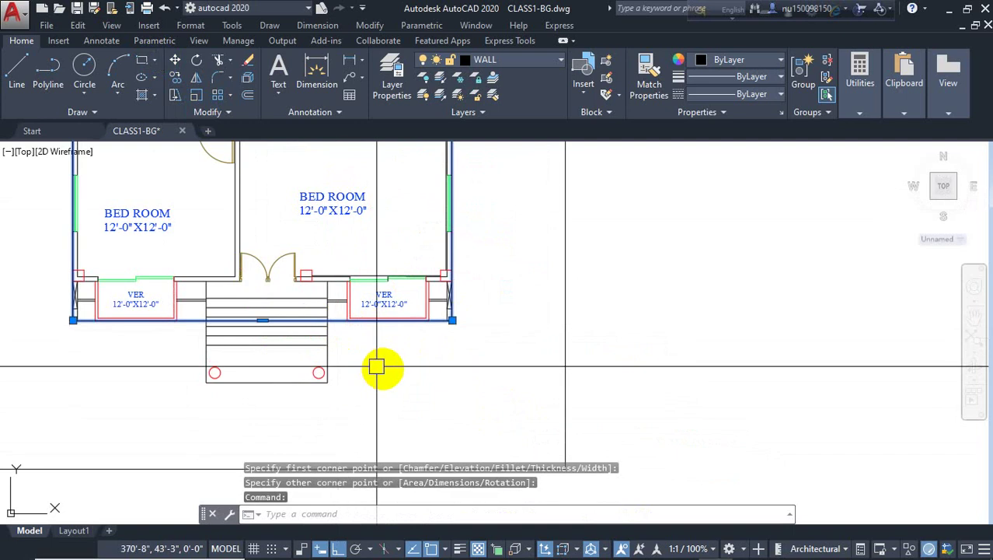
scroll(396, 377, down, 2)
key(Return)
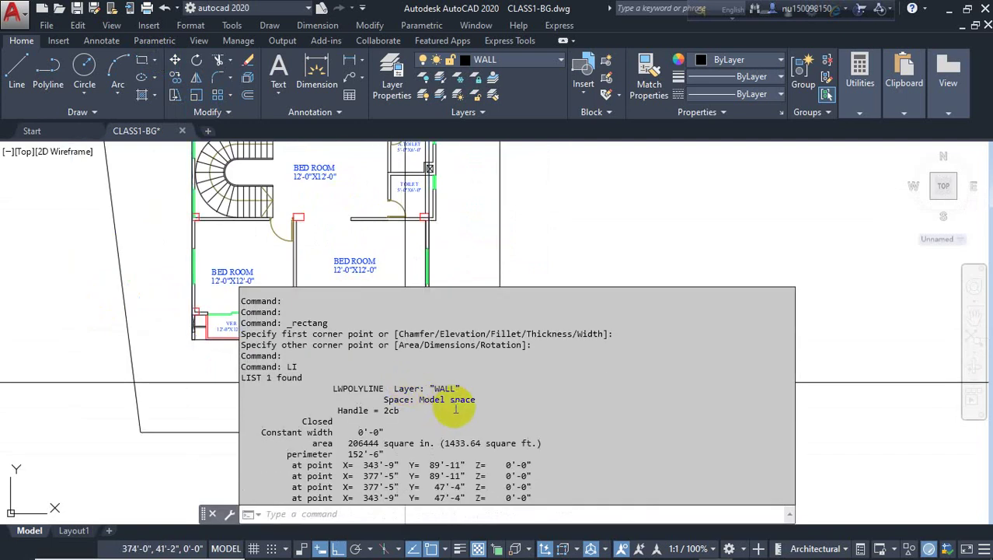
key(Escape)
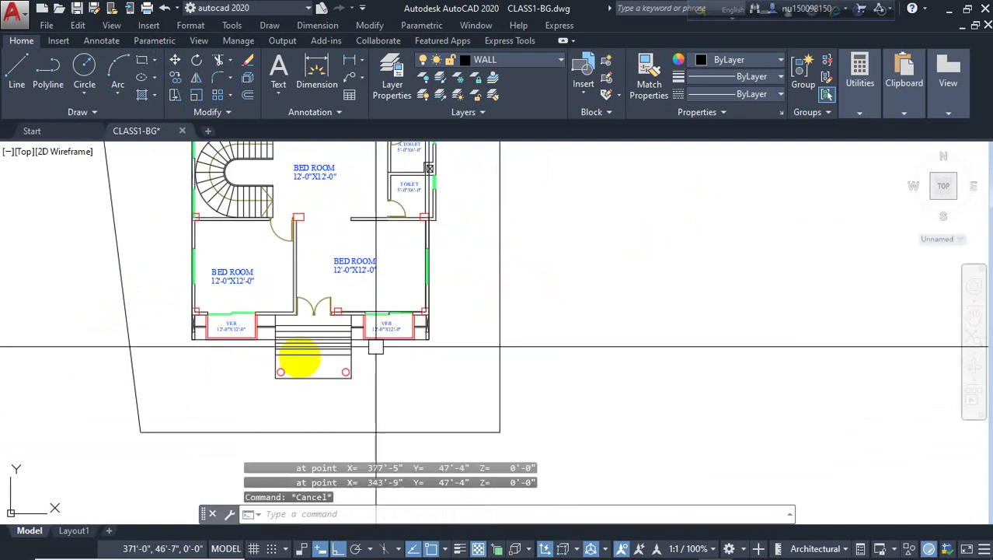
scroll(179, 336, up, 4)
click(183, 345)
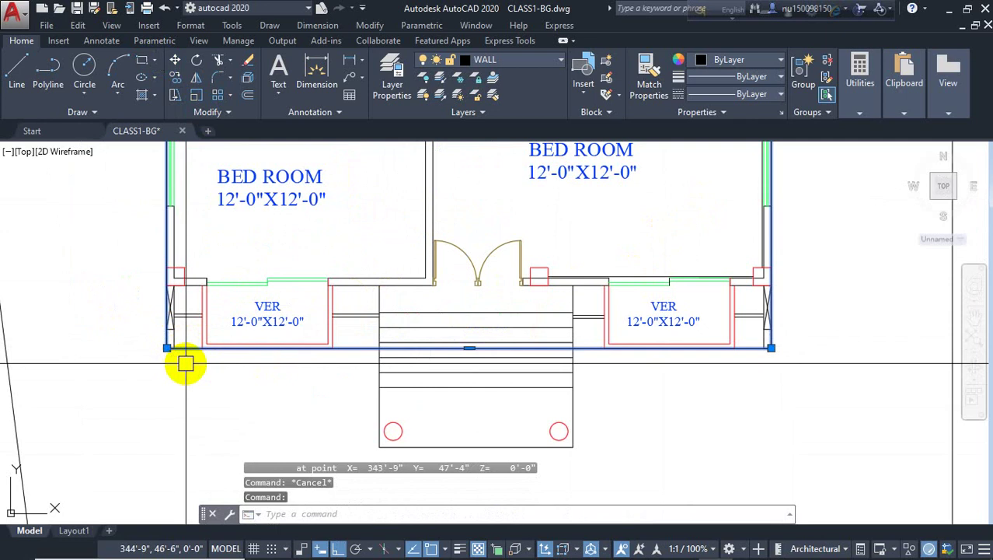
key(Delete)
scroll(185, 363, down, 6)
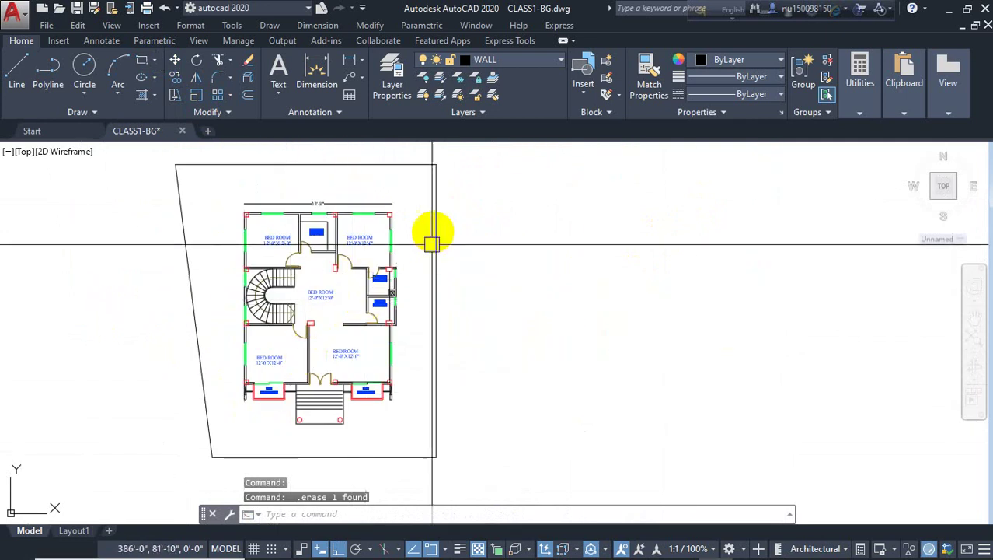
scroll(321, 220, up, 6)
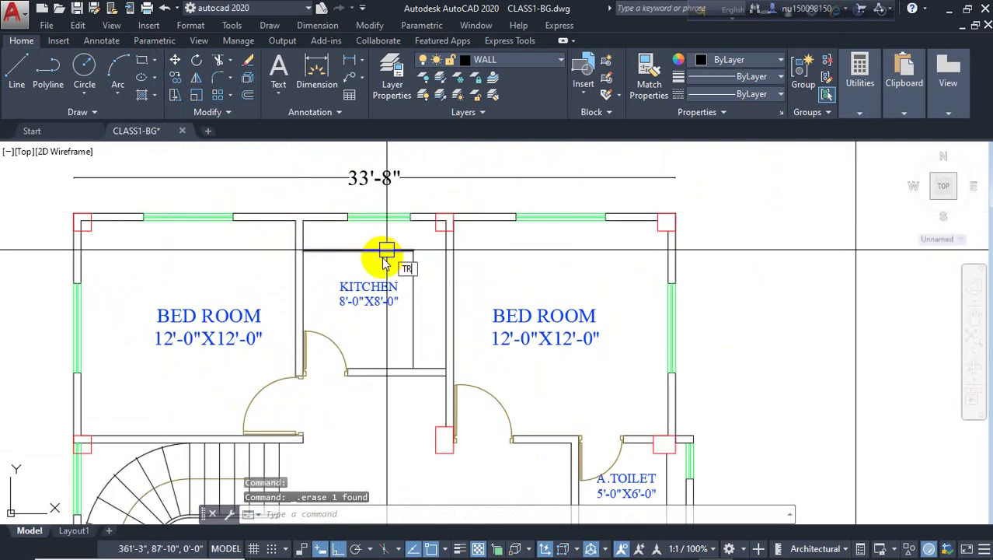
text(TR)
key(Return)
scroll(442, 222, up, 5)
key(Escape)
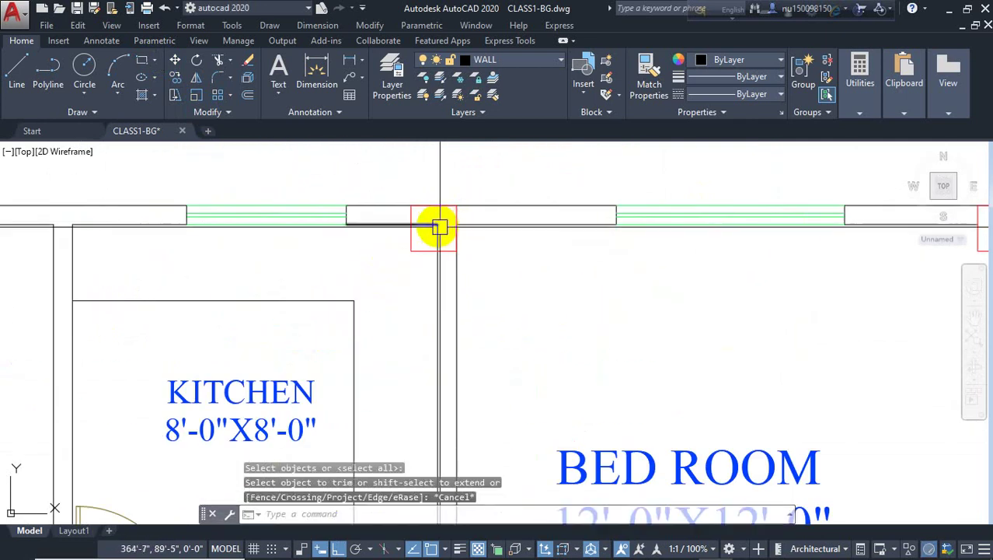
- Stretch the bottom edge of the rear wall column between the kitchen and the rear right bedroom straight downward by 3 inches
click(434, 234)
scroll(420, 239, up, 2)
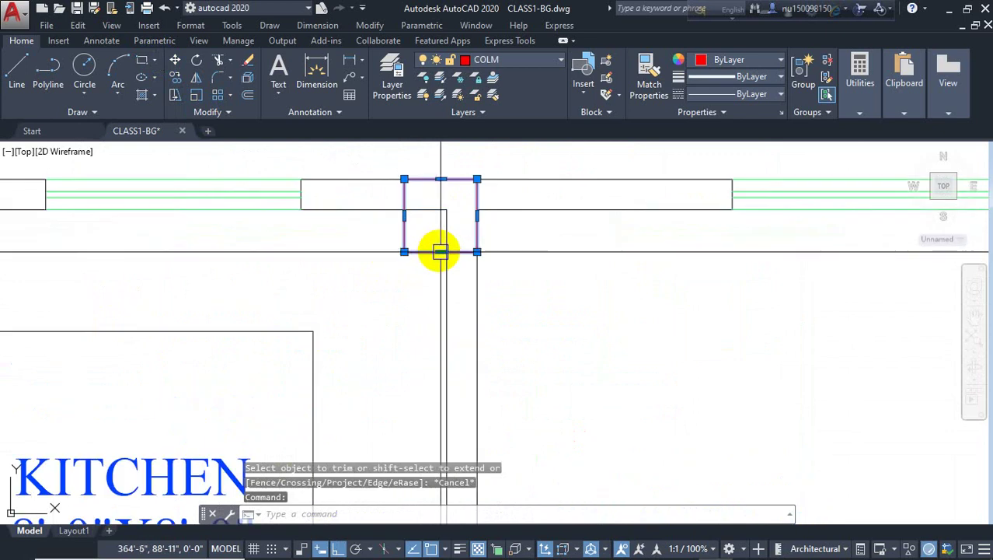
click(440, 251)
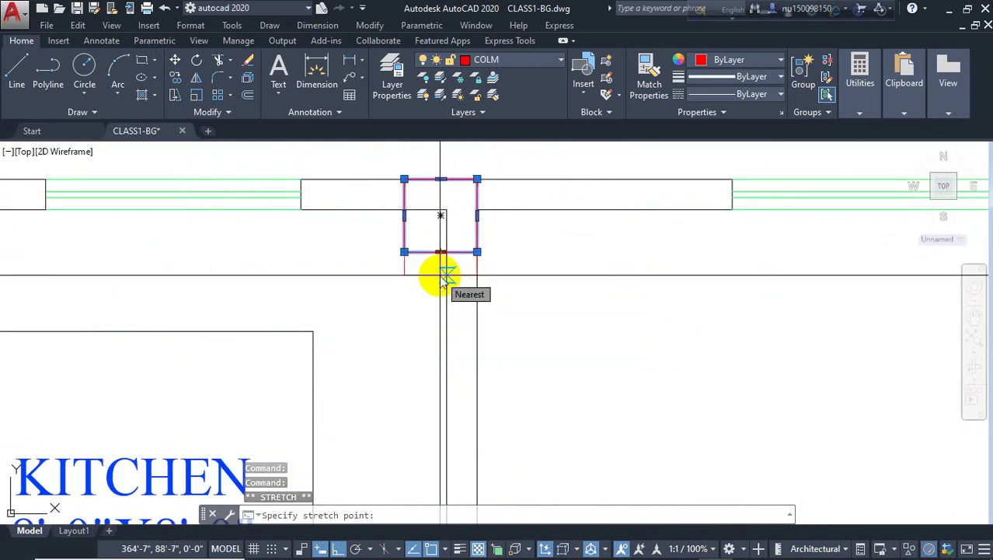
click(445, 272)
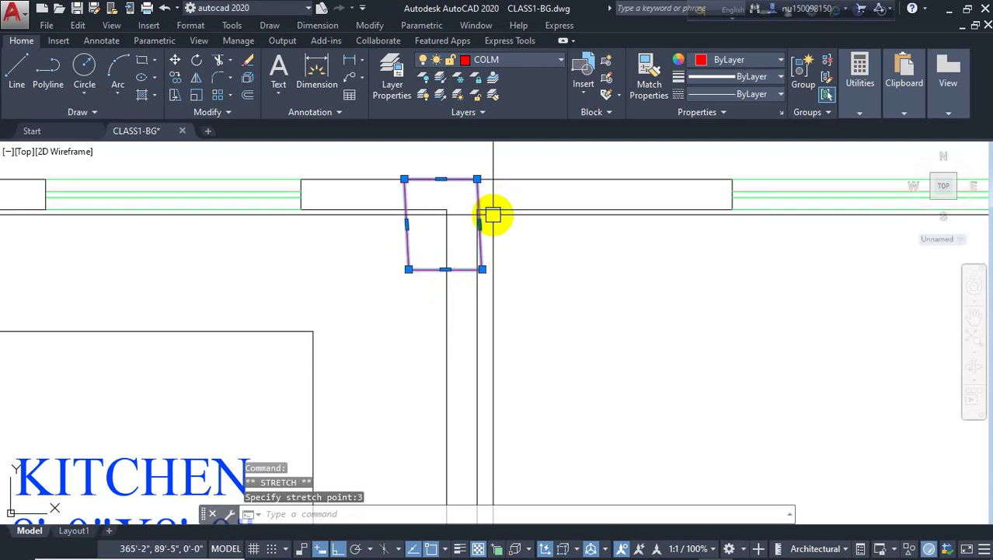
key(ctrl+z)
click(440, 252)
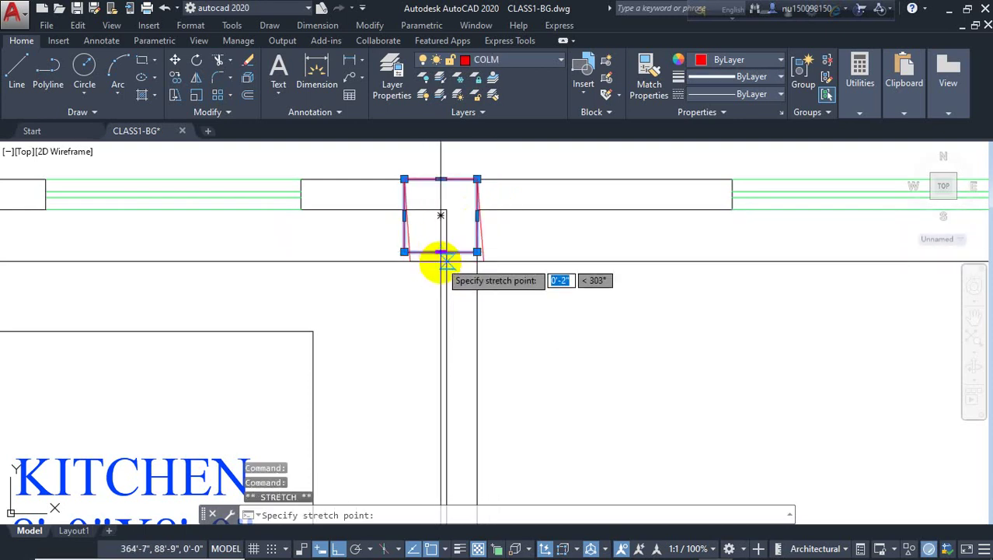
scroll(438, 265, up, 4)
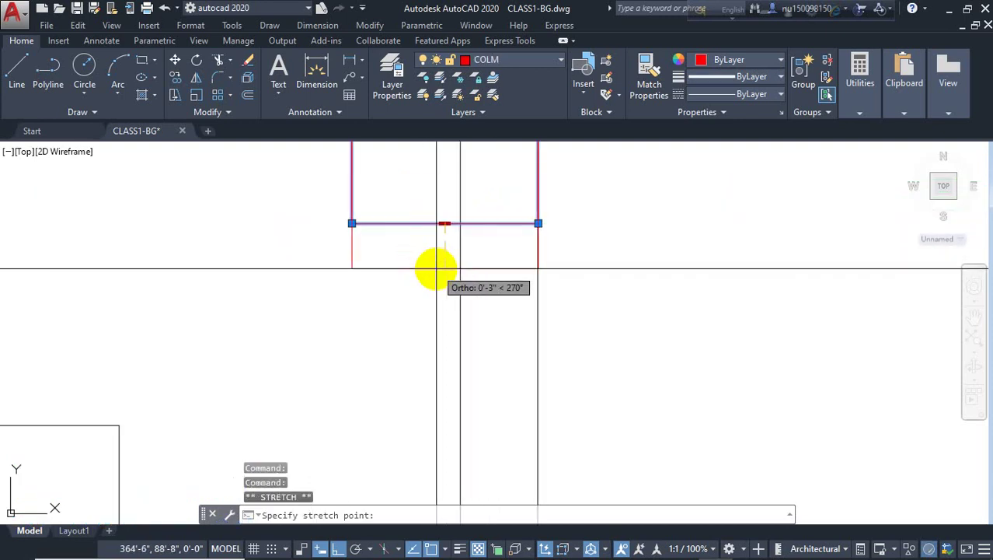
key(Escape)
scroll(384, 296, down, 5)
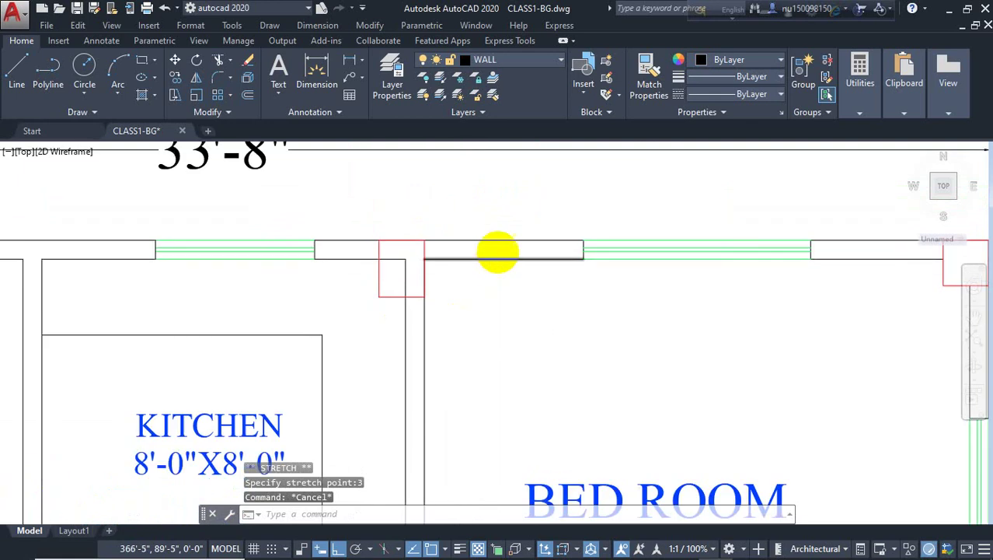
- Stretch the right edge of the outer wall column at the staircase's upper left corner outward by 3 inches
middle_drag(153, 295, 354, 248)
scroll(289, 210, up, 3)
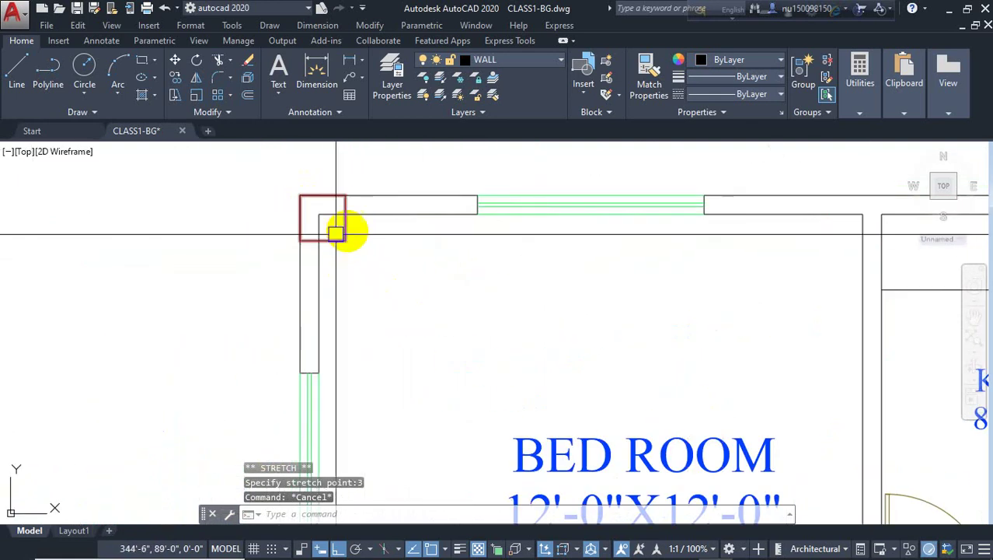
scroll(388, 201, down, 5)
middle_drag(393, 335, 398, 288)
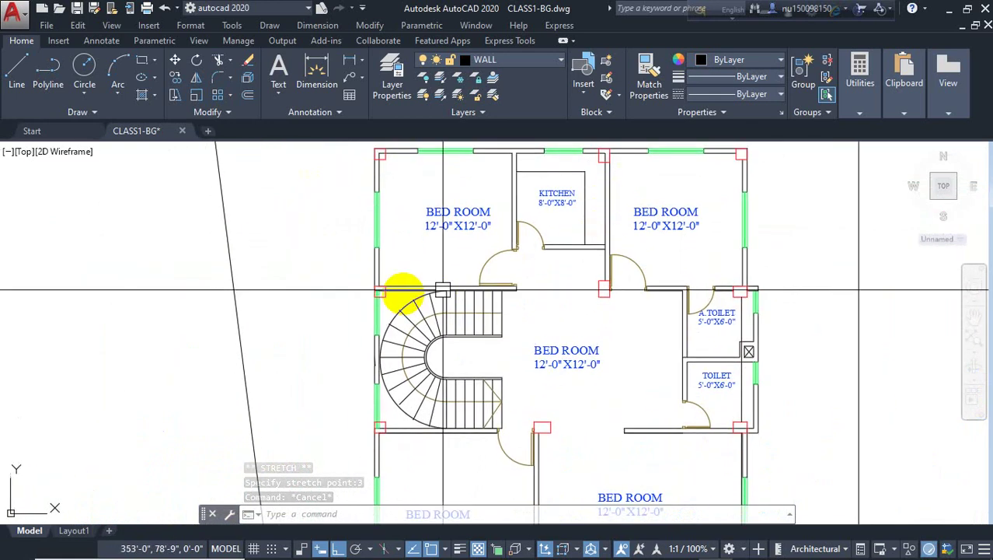
scroll(370, 298, up, 8)
click(359, 304)
scroll(356, 287, up, 3)
click(350, 282)
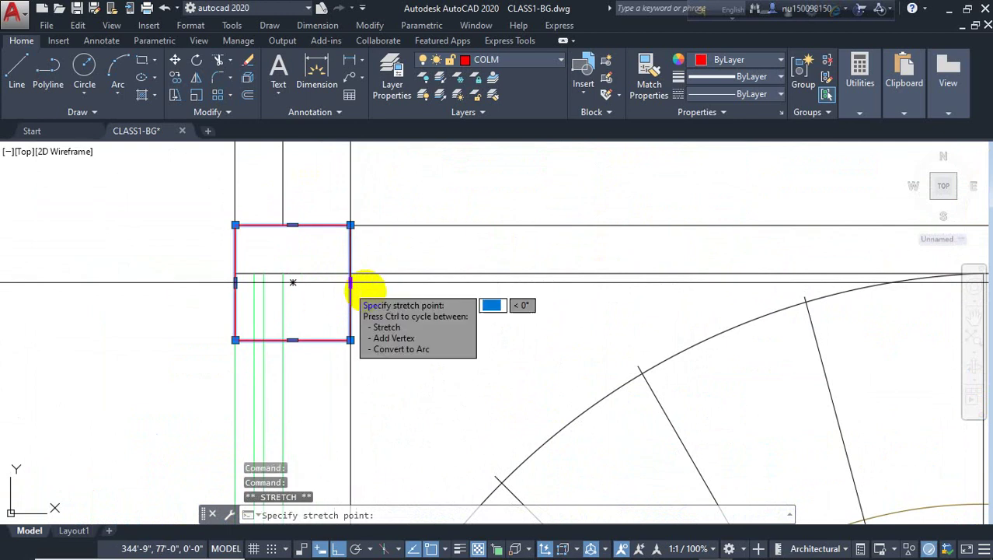
key(Return)
scroll(404, 273, down, 6)
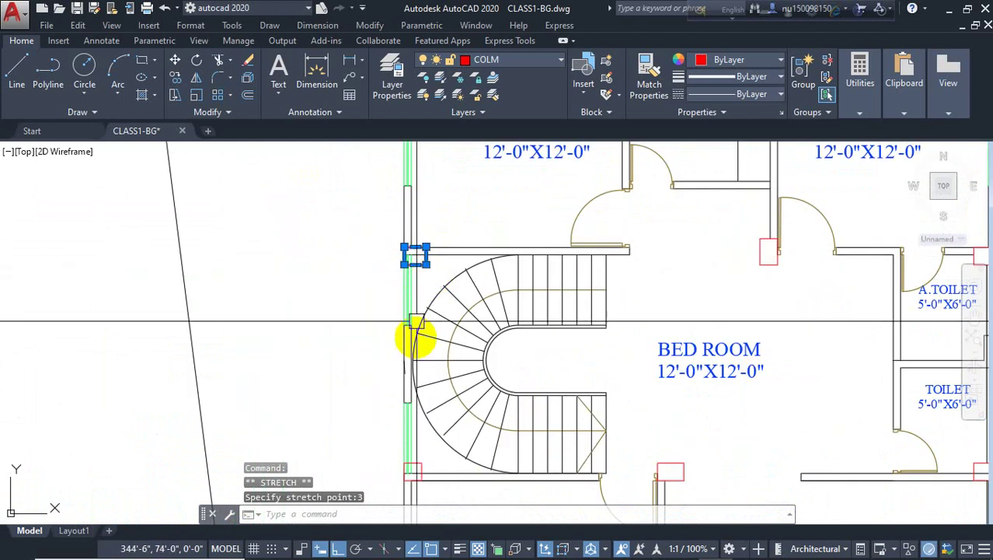
- Stretch the right edge of the outer wall column at the staircase's lower left corner outward by 3 inches
scroll(423, 389, up, 1)
scroll(434, 394, up, 4)
click(384, 353)
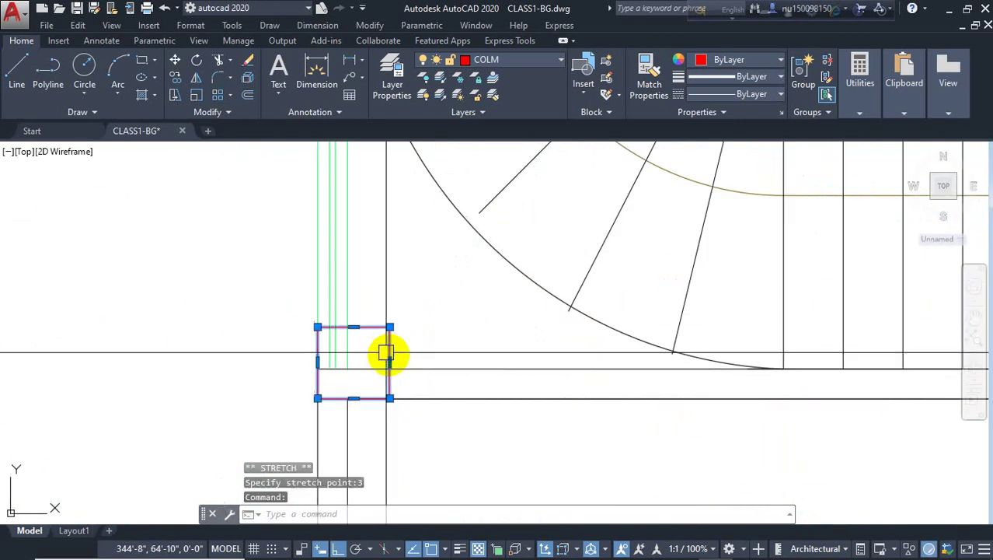
click(389, 362)
scroll(417, 359, up, 4)
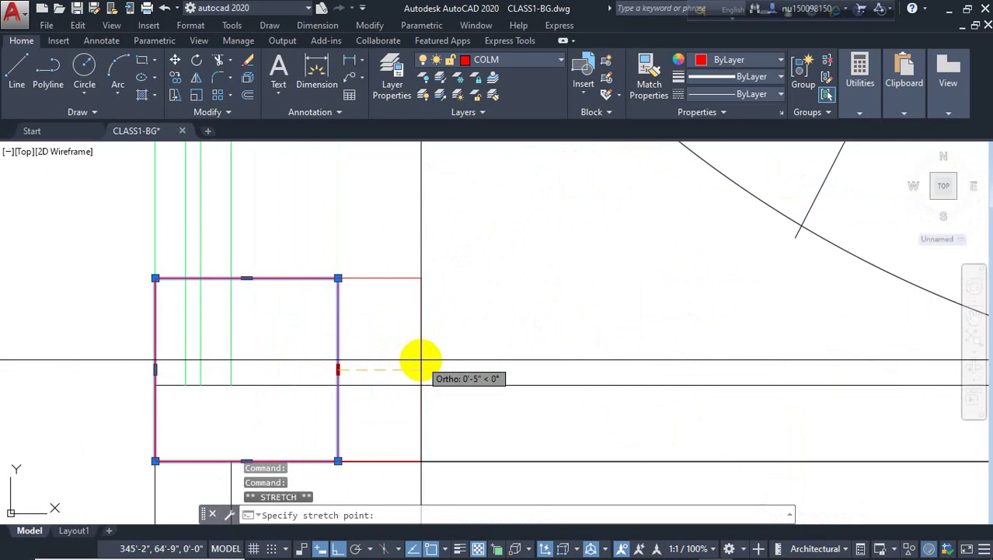
key(Return)
key(Escape)
scroll(417, 306, down, 10)
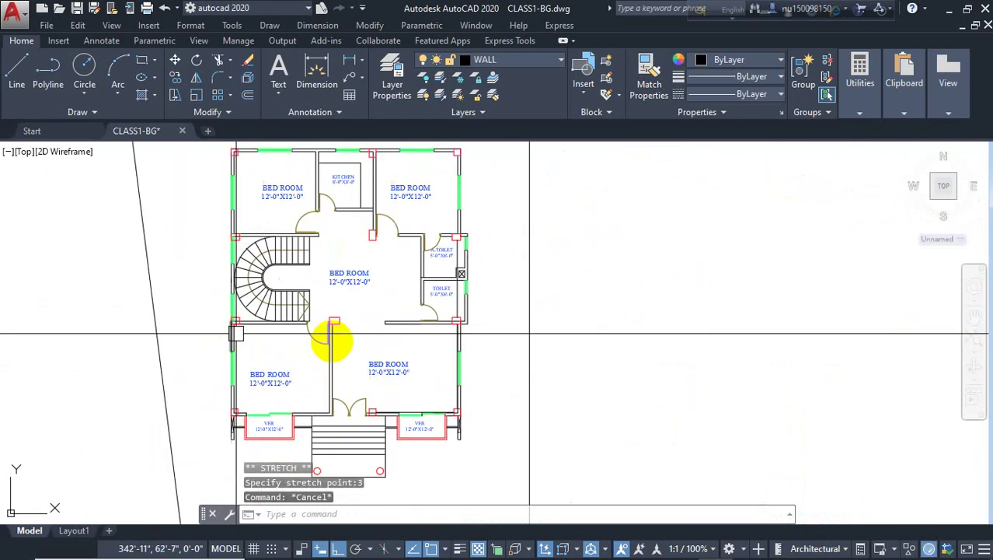
- Stretch the left edge of the front wall column beside the double entrance door toward the door by 3 inches
scroll(366, 414, up, 9)
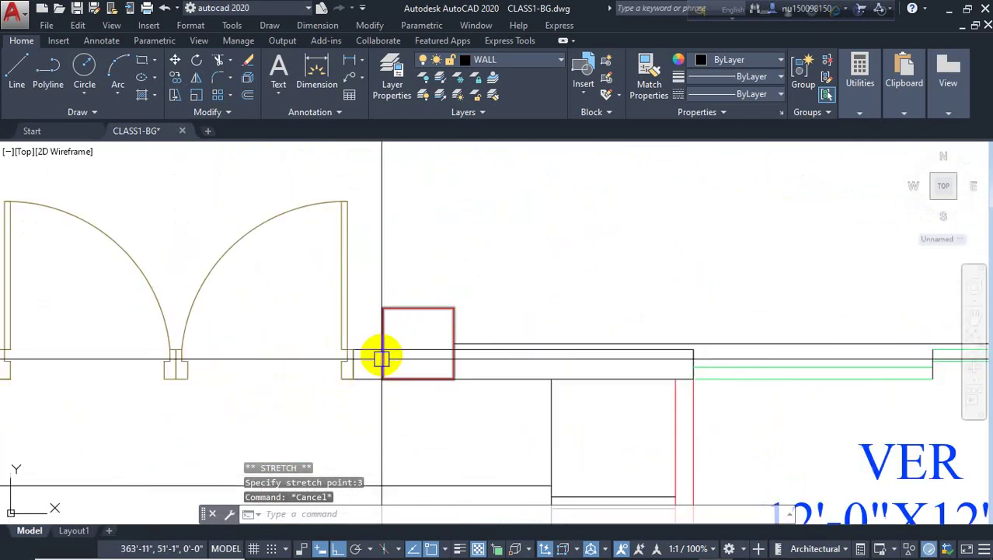
click(381, 322)
scroll(381, 322, up, 4)
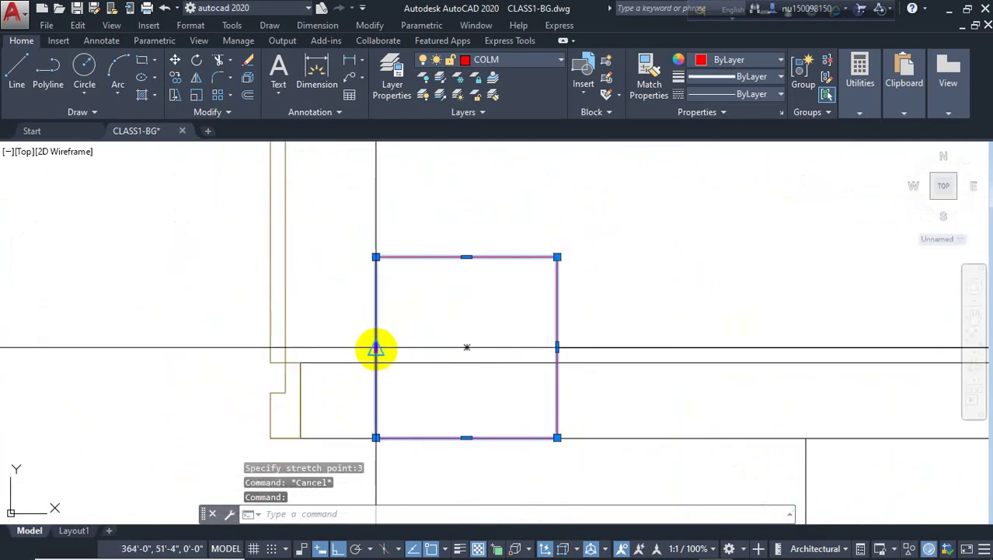
click(376, 349)
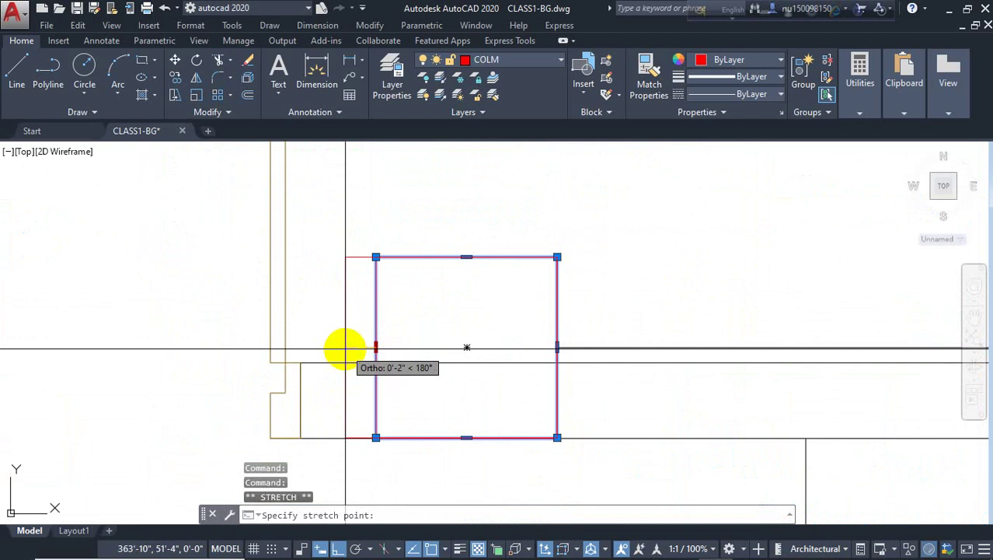
key(Escape)
scroll(345, 351, down, 6)
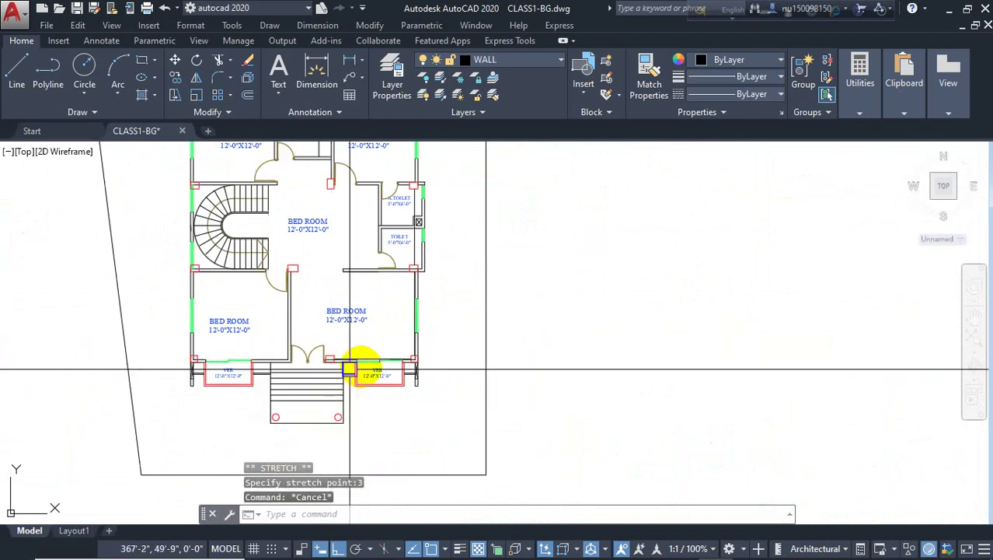
- Trim the wall line inside the column at the rear left bedroom's outer corner
middle_drag(397, 295, 394, 372)
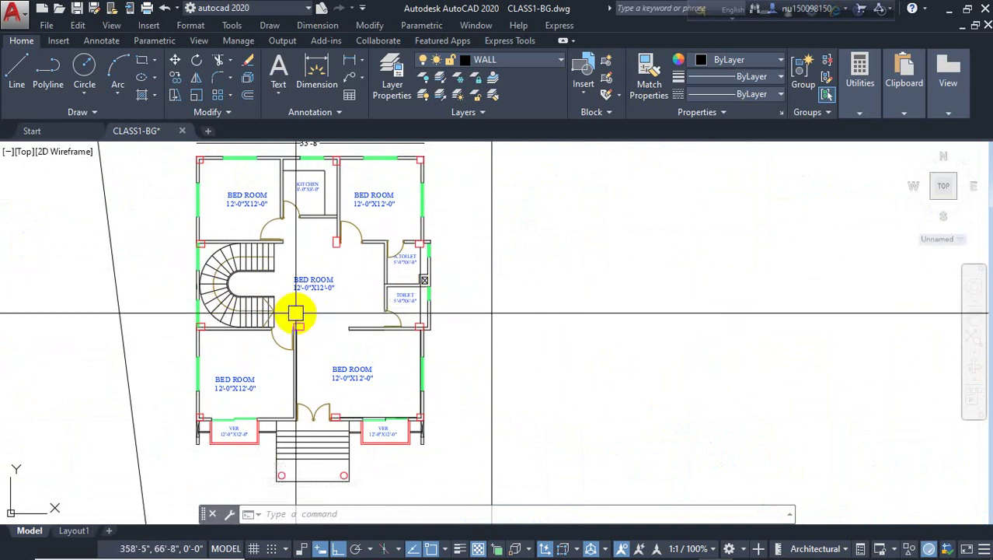
key(Return)
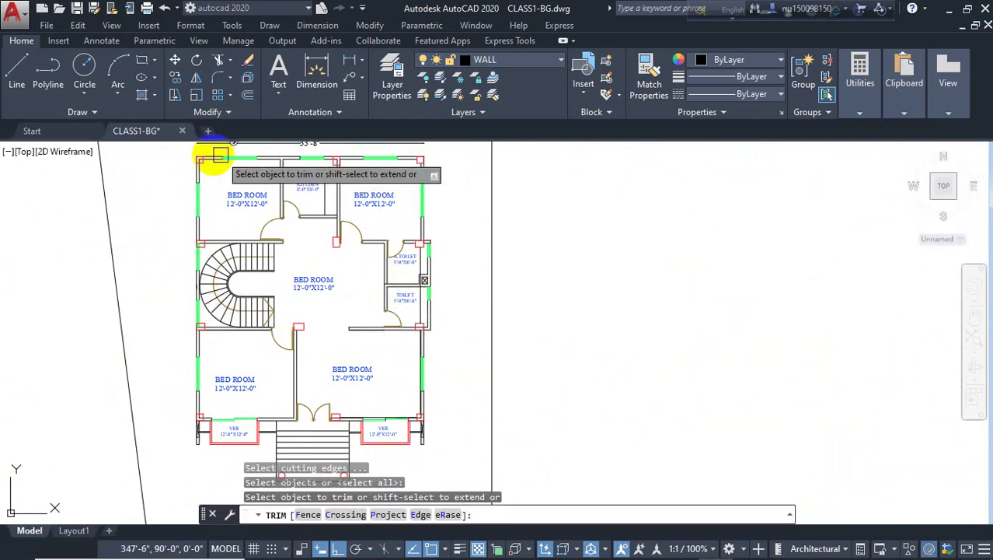
scroll(191, 160, up, 8)
scroll(191, 160, up, 2)
click(195, 159)
scroll(204, 159, down, 10)
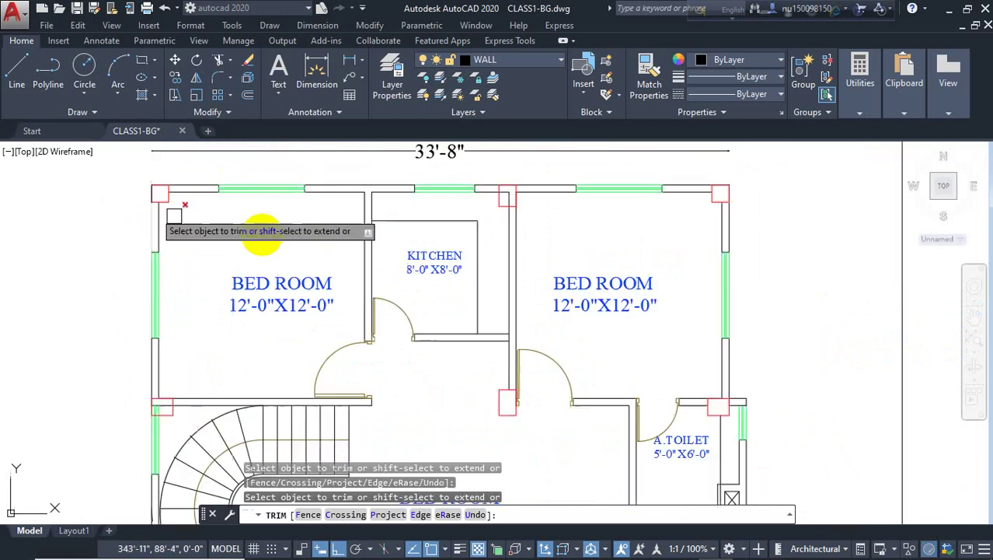
- Trim the wall lines inside the rear column between kitchen and right bedroom and inside the column at the staircase's lower left corner
scroll(506, 203, up, 2)
click(481, 177)
scroll(470, 182, down, 6)
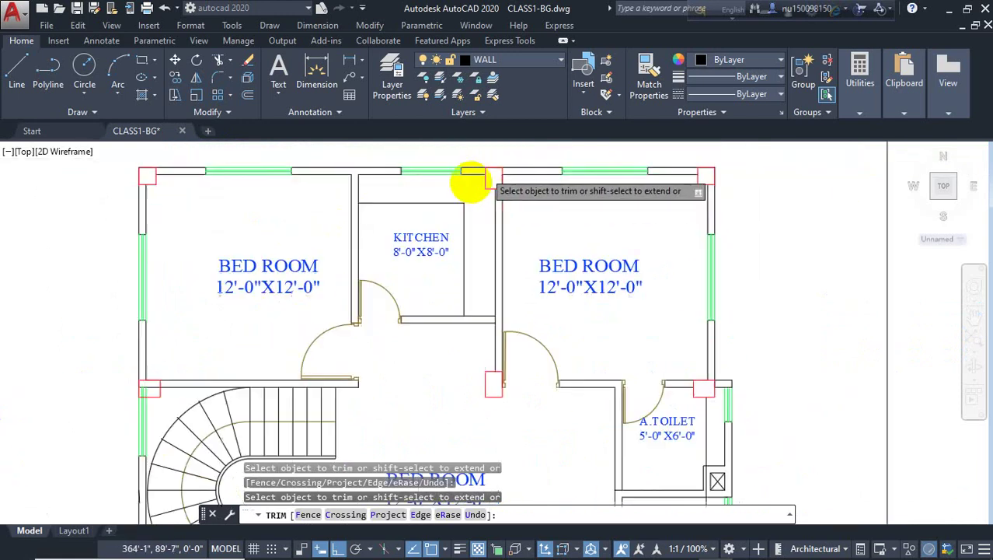
scroll(353, 359, up, 9)
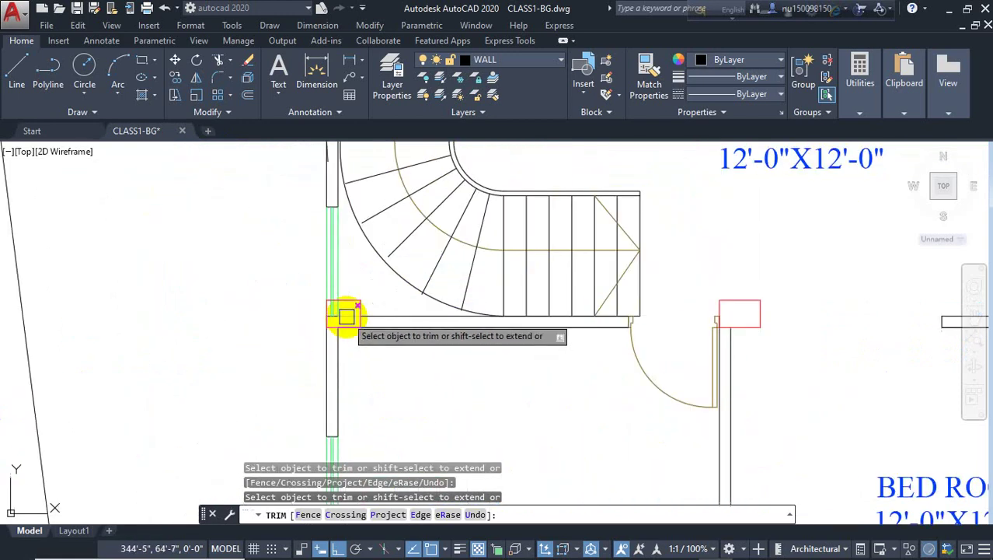
click(344, 312)
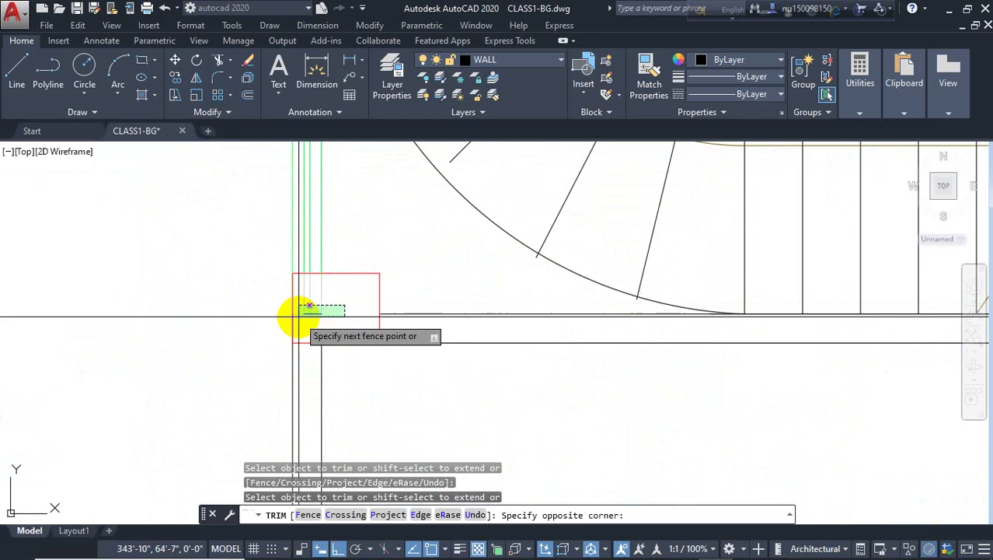
click(313, 314)
scroll(323, 310, down, 6)
- Trim the remaining wall lines inside the front wall's columns, through to the front right corner column
scroll(349, 222, up, 8)
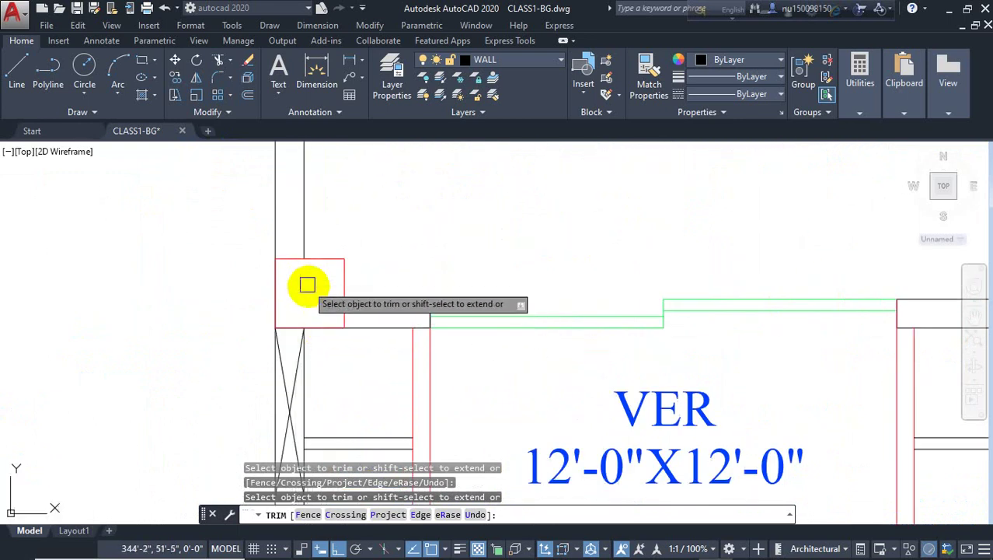
scroll(221, 294, down, 5)
scroll(575, 293, up, 3)
scroll(255, 304, down, 2)
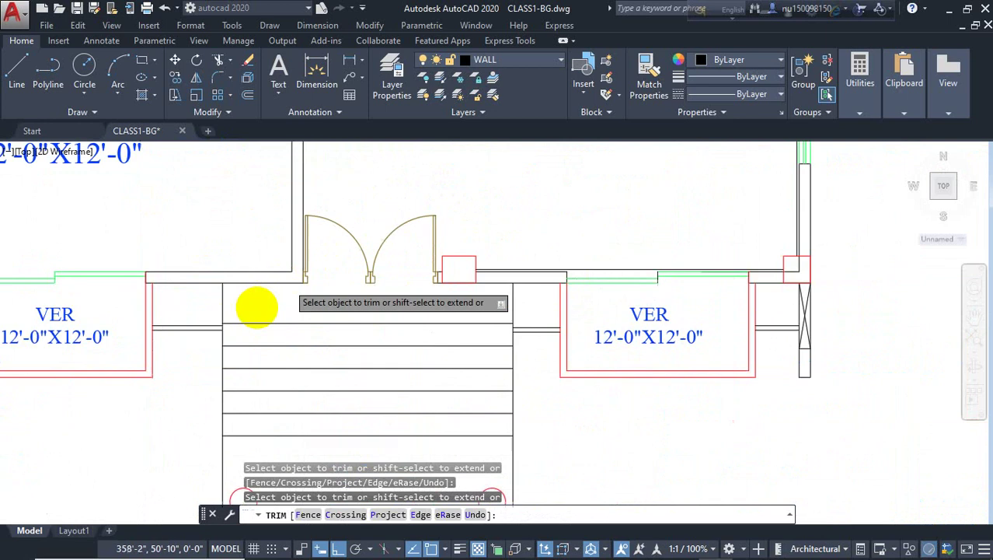
scroll(460, 317, down, 3)
scroll(470, 275, up, 6)
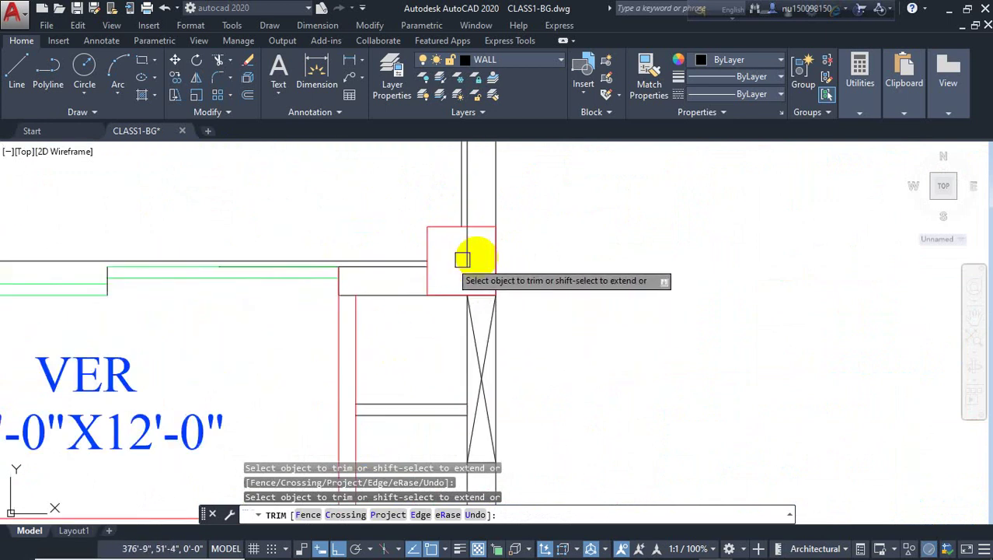
click(462, 259)
click(455, 259)
scroll(482, 296, down, 8)
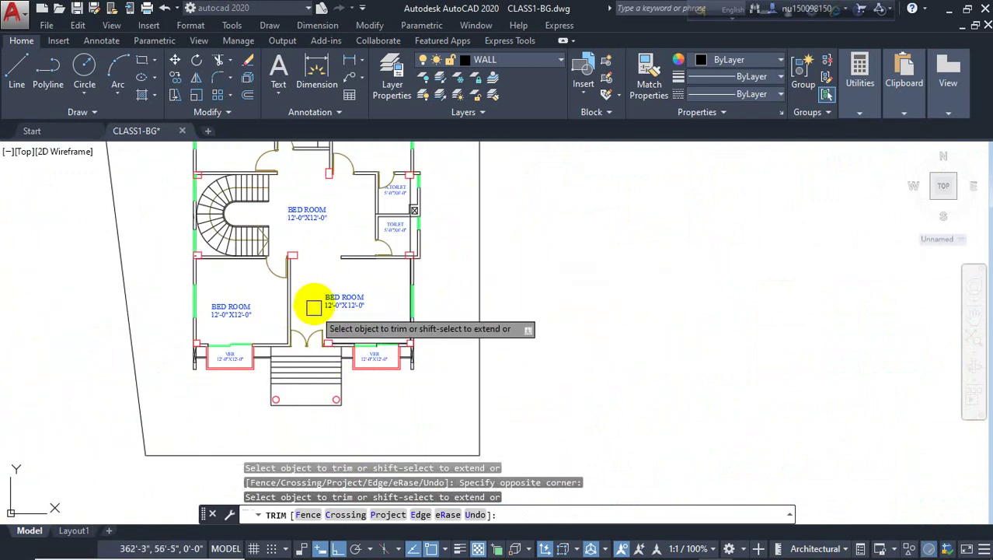
key(Escape)
- Trim the wall lines inside the column where the toilet meets the front right bedroom's outer wall
scroll(326, 342, up, 4)
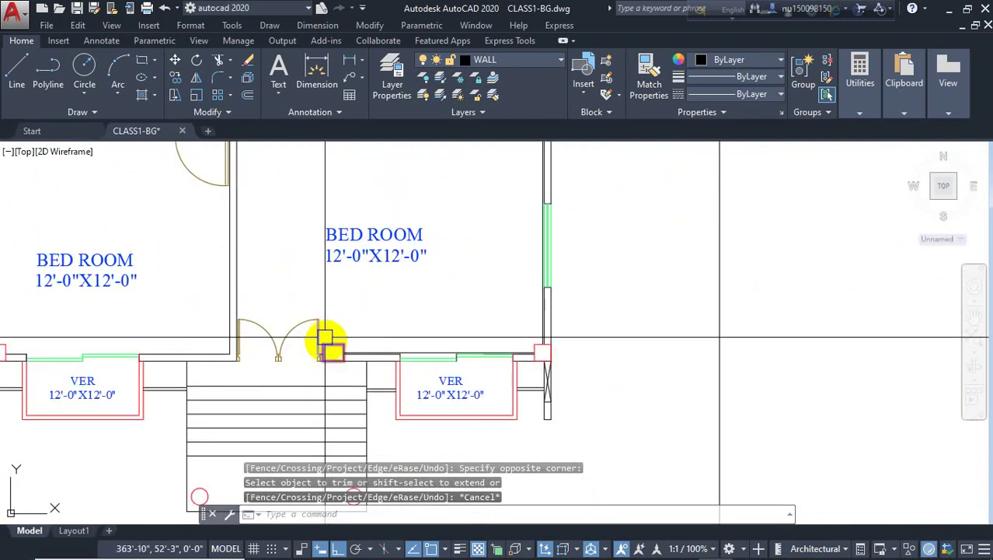
middle_drag(328, 343, 321, 415)
scroll(320, 414, down, 2)
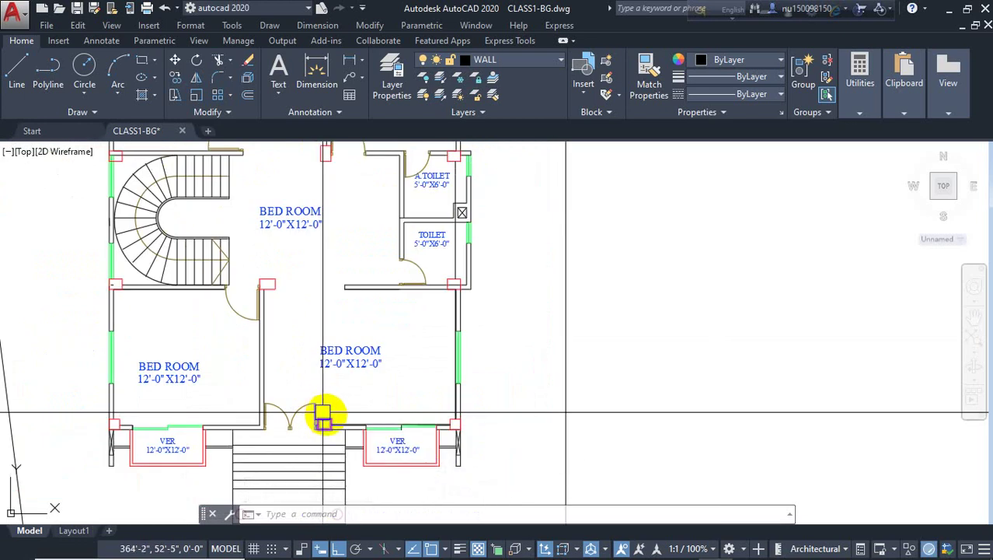
scroll(317, 437, up, 2)
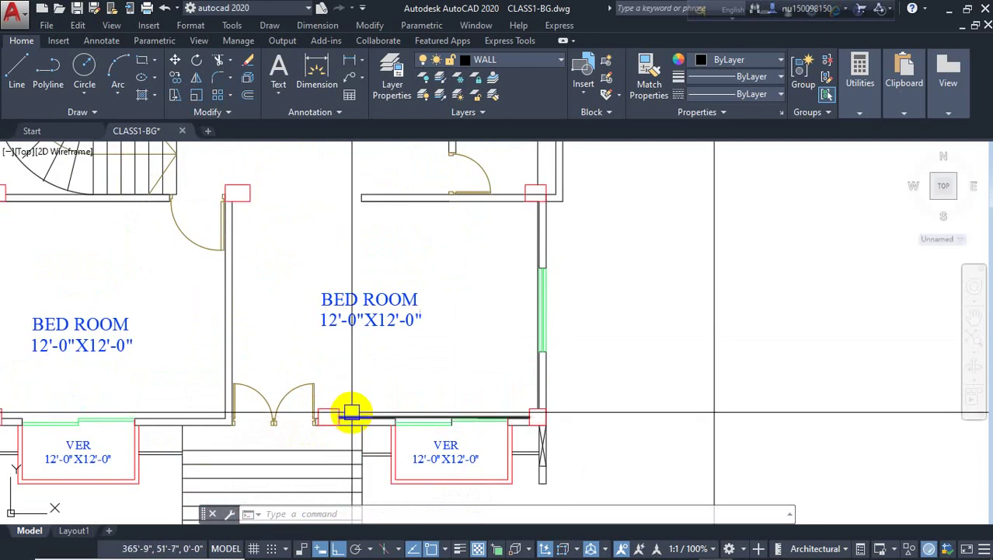
scroll(442, 333, down, 2)
middle_drag(442, 333, 339, 359)
scroll(388, 278, up, 4)
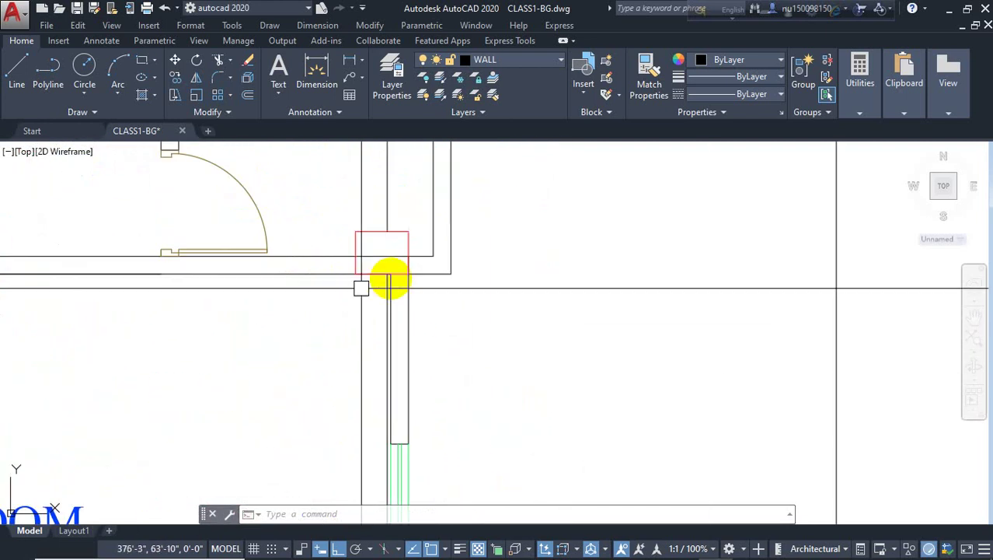
text(r)
key(Return)
key(Return)
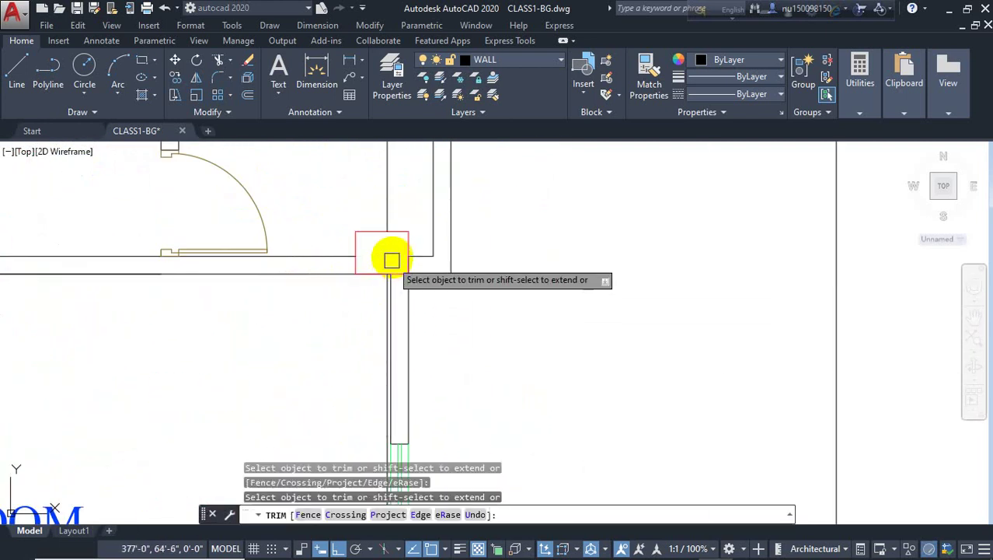
key(Escape)
- Erase the stray line running along the inner face of the front right bedroom's outer wall, below the toilet column
click(383, 338)
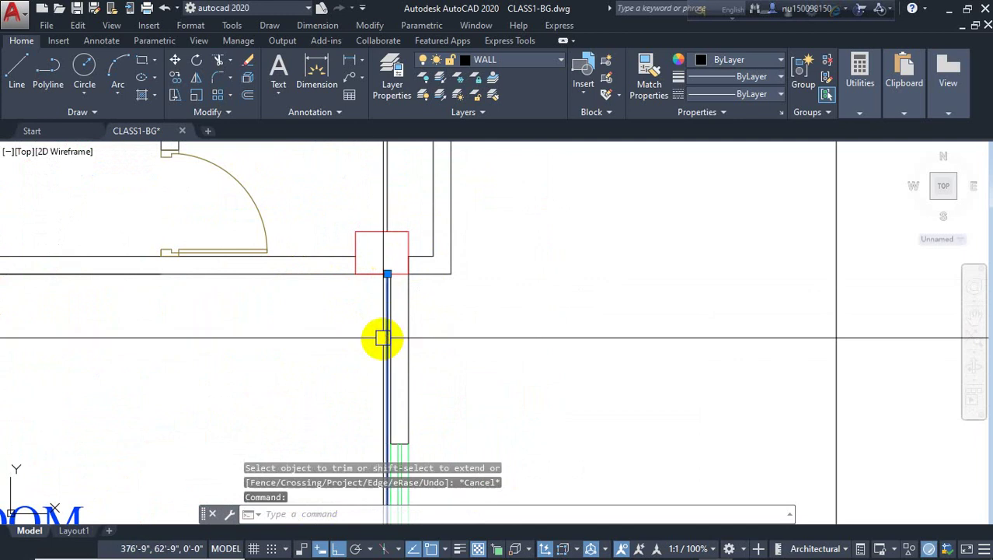
key(Delete)
scroll(155, 288, down, 10)
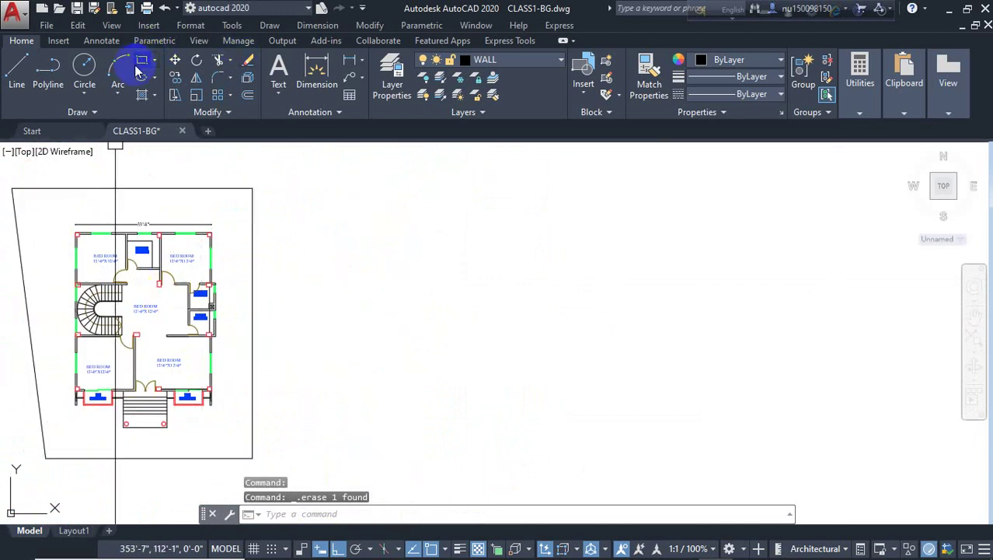
- Draw a sample rectangle to the right of the plot boundary, select it as a trial, and erase it
click(140, 66)
click(331, 257)
click(484, 365)
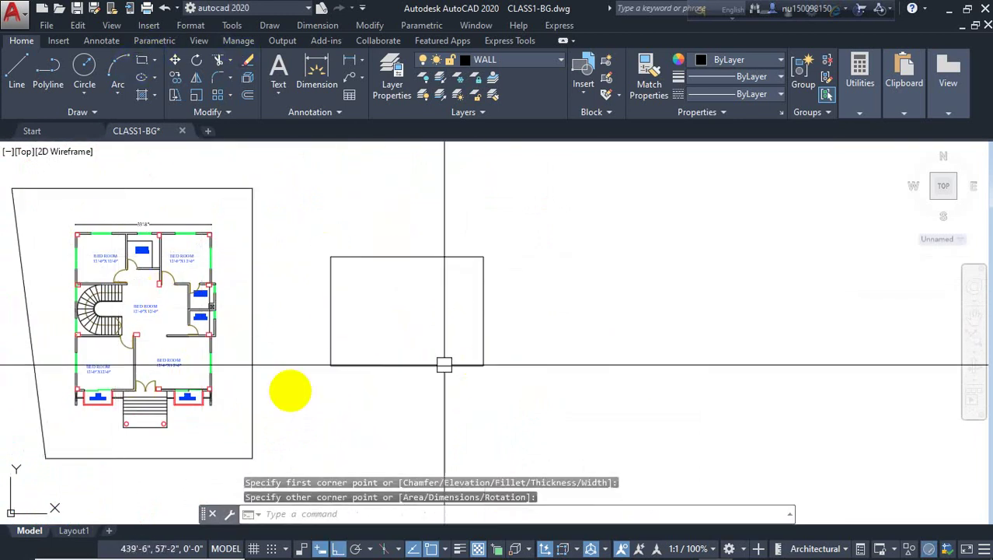
click(429, 365)
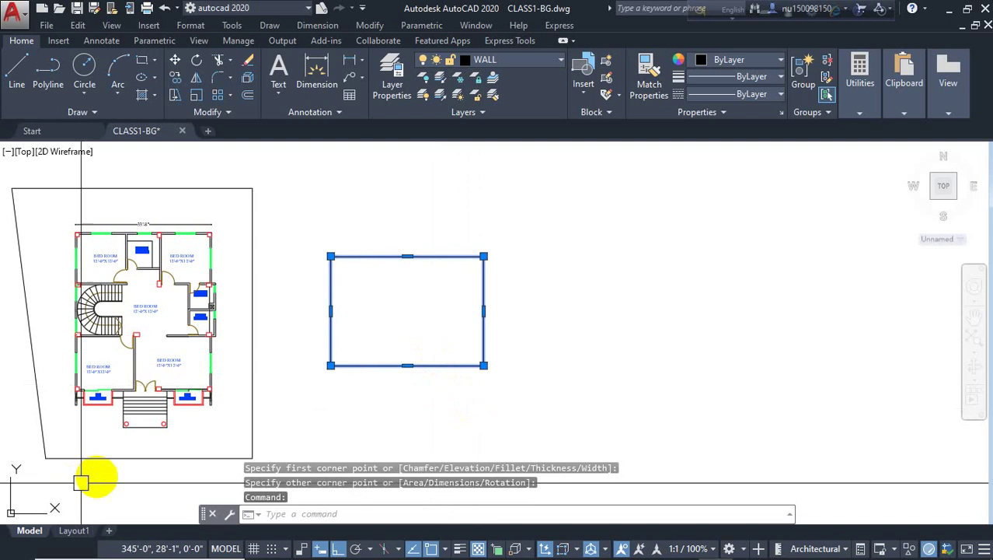
middle_drag(322, 388, 357, 388)
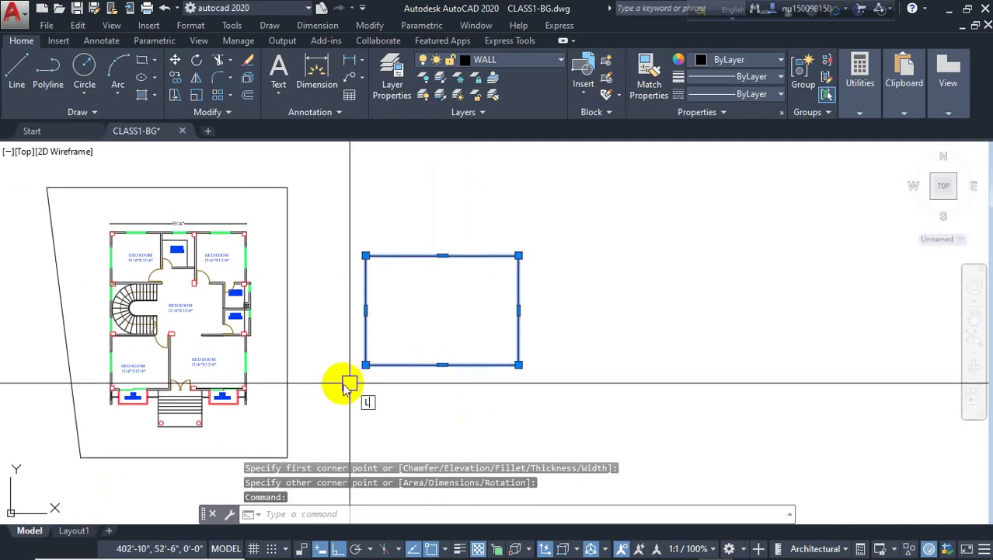
text(I)
key(Return)
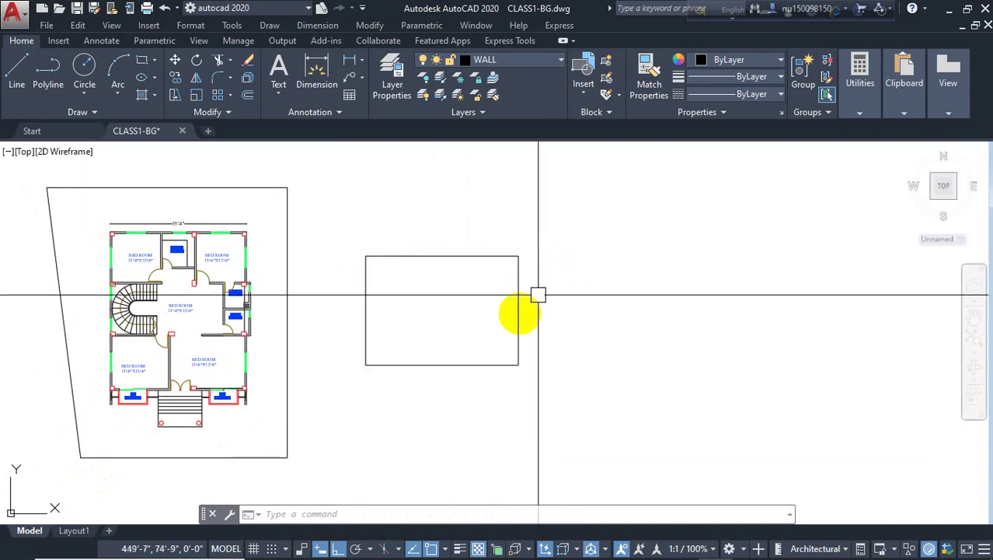
click(515, 322)
key(Delete)
- Erase the leftover line segment inside the column at the staircase's lower left corner
middle_drag(416, 360, 517, 348)
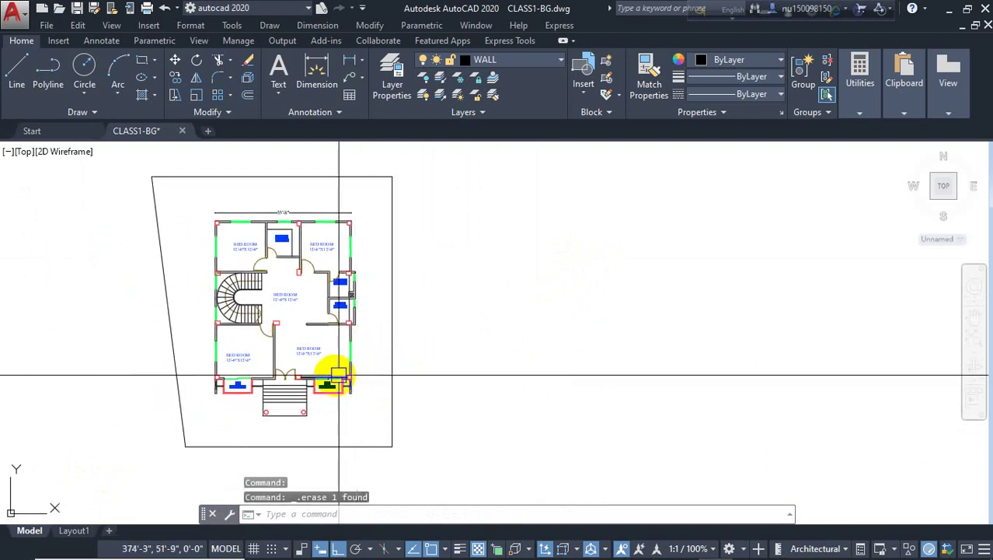
scroll(265, 374, up, 2)
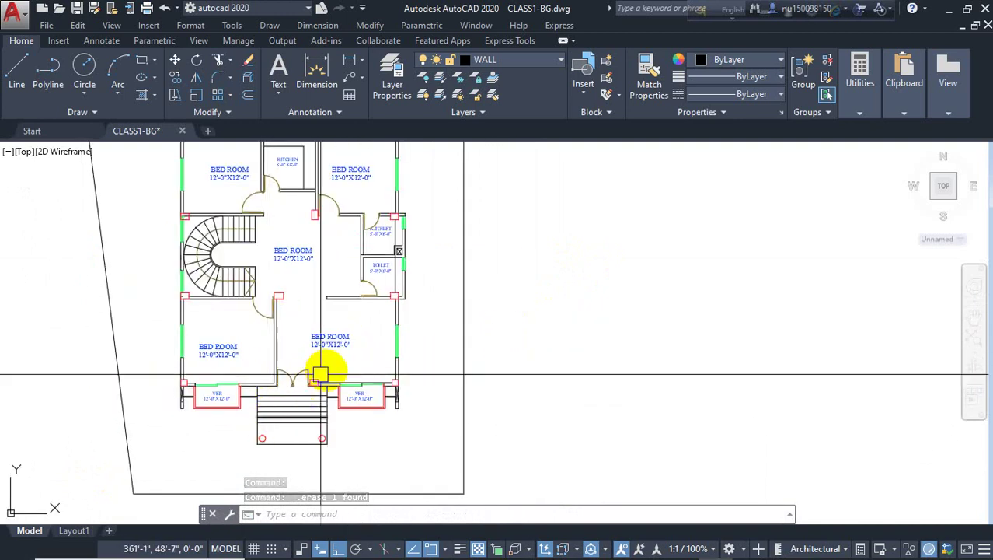
middle_drag(322, 373, 419, 418)
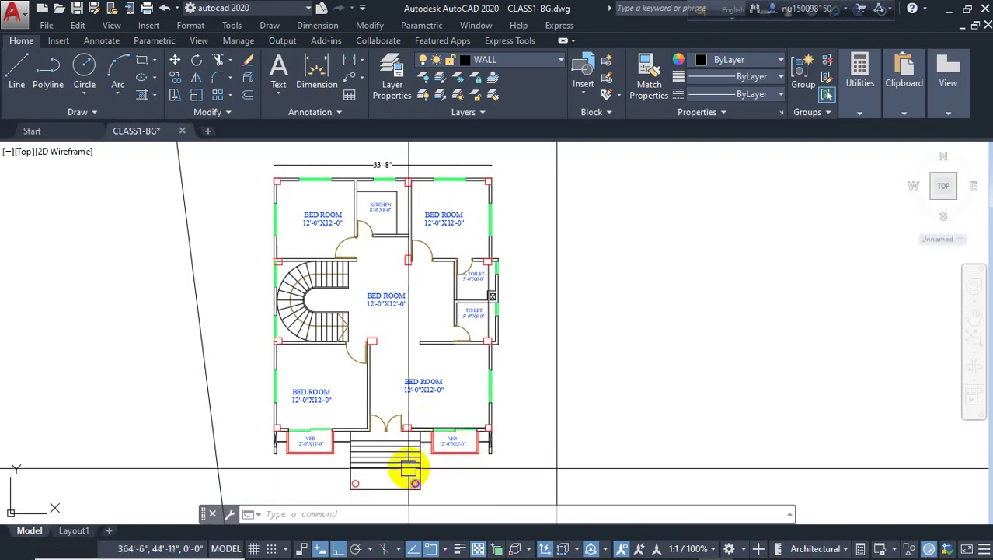
scroll(405, 426, up, 3)
scroll(370, 400, down, 6)
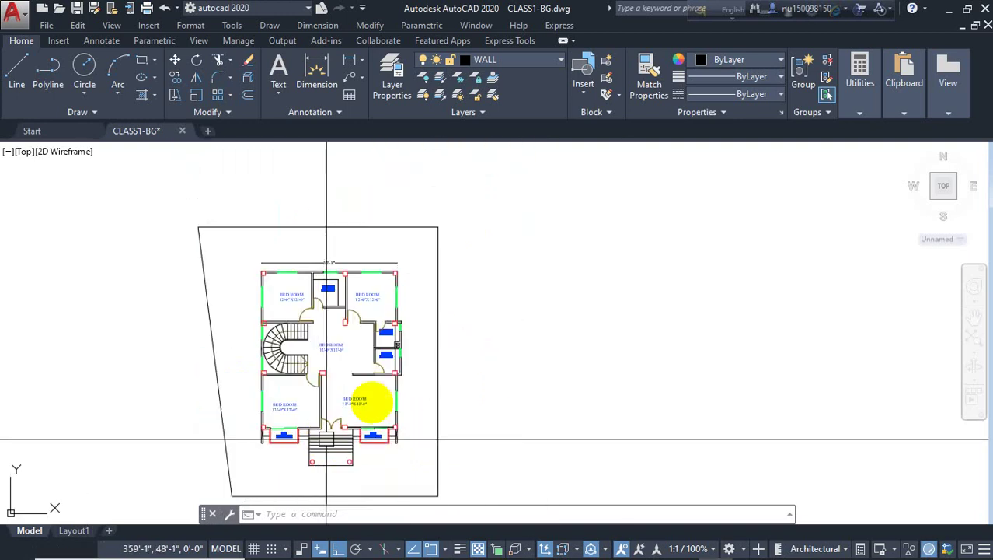
scroll(313, 321, up, 2)
middle_drag(290, 354, 265, 299)
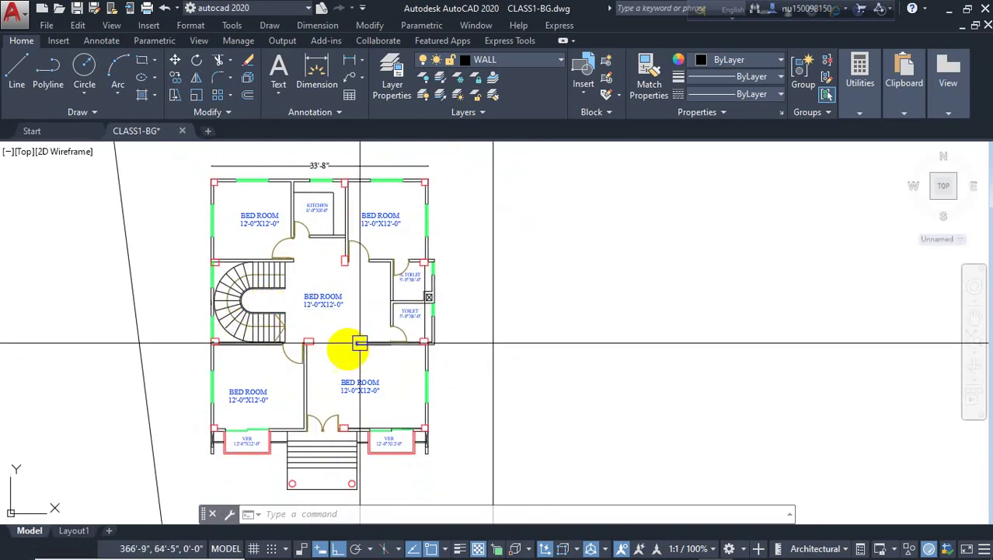
scroll(214, 342, up, 6)
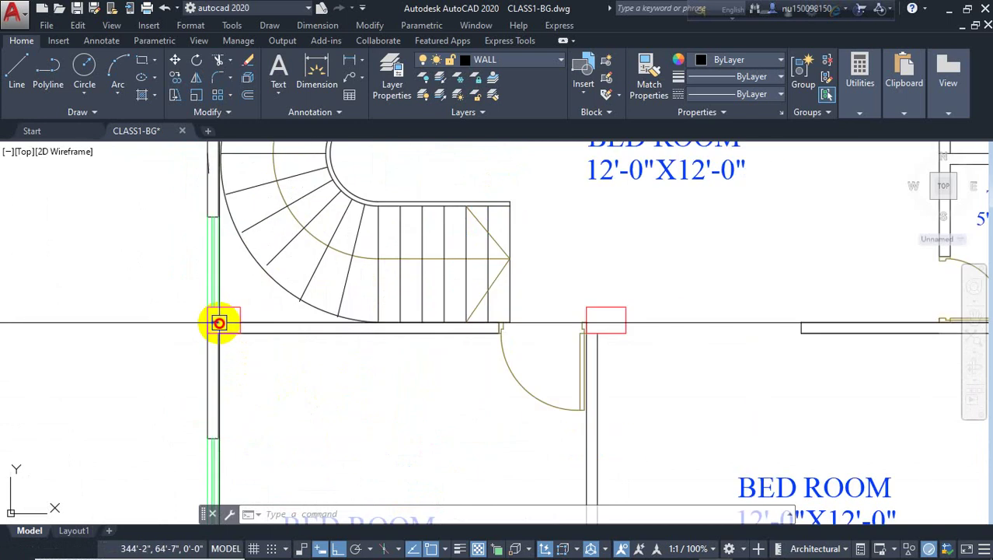
key(Delete)
scroll(202, 350, down, 5)
scroll(233, 365, up, 3)
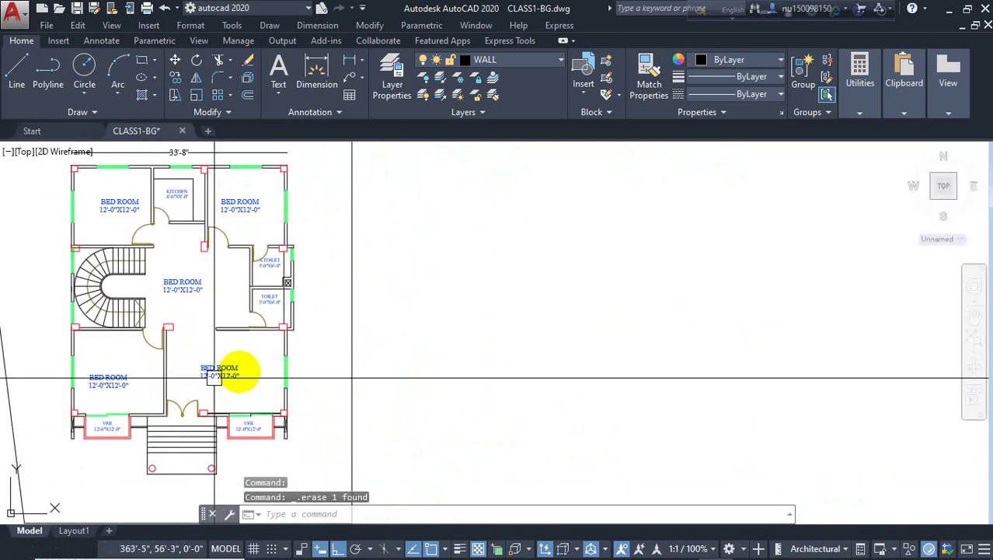
- Start a polyline at the building's rear left outer corner and run it along the rear wall to the rear right corner
middle_drag(241, 366, 346, 345)
scroll(342, 361, down, 2)
middle_drag(338, 378, 404, 417)
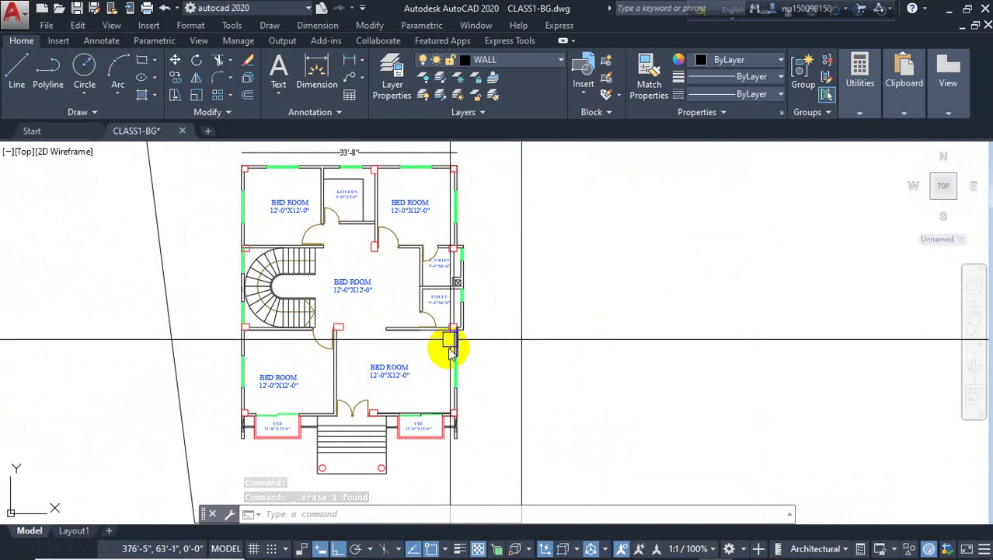
text(pl)
key(Return)
scroll(244, 163, up, 4)
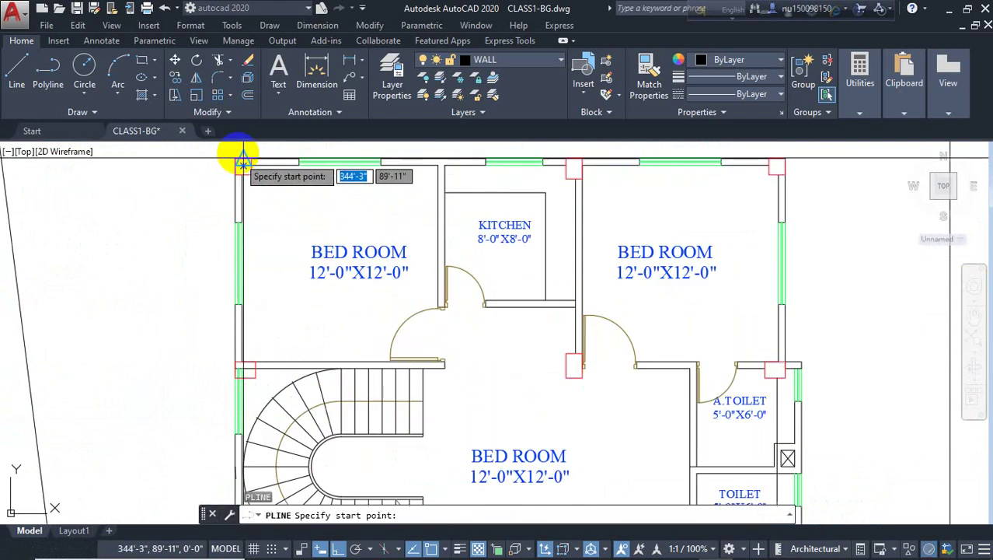
click(233, 156)
scroll(455, 171, down, 2)
scroll(572, 166, up, 2)
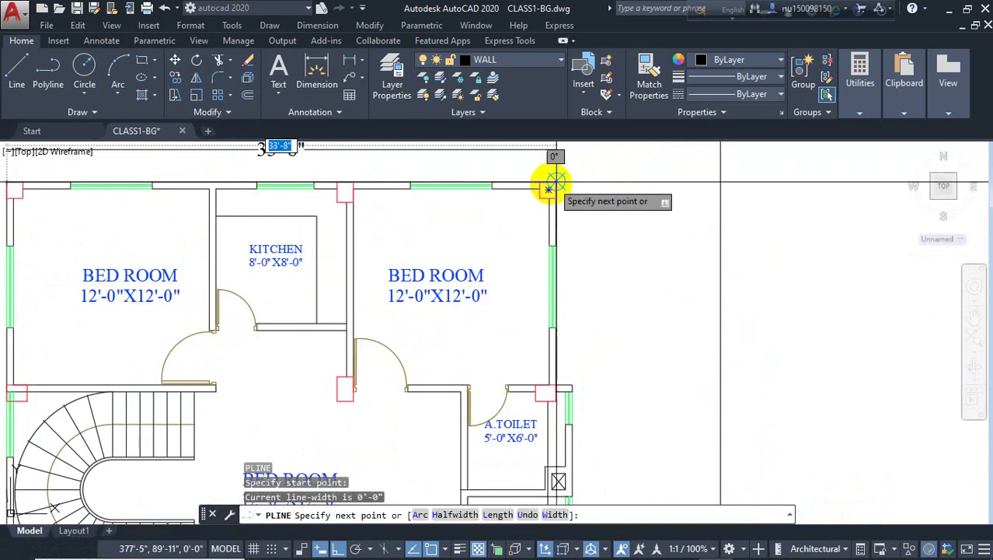
scroll(538, 386, up, 4)
- Continue the polyline down the right outer wall and out to the projecting corner of the attached toilet
click(585, 383)
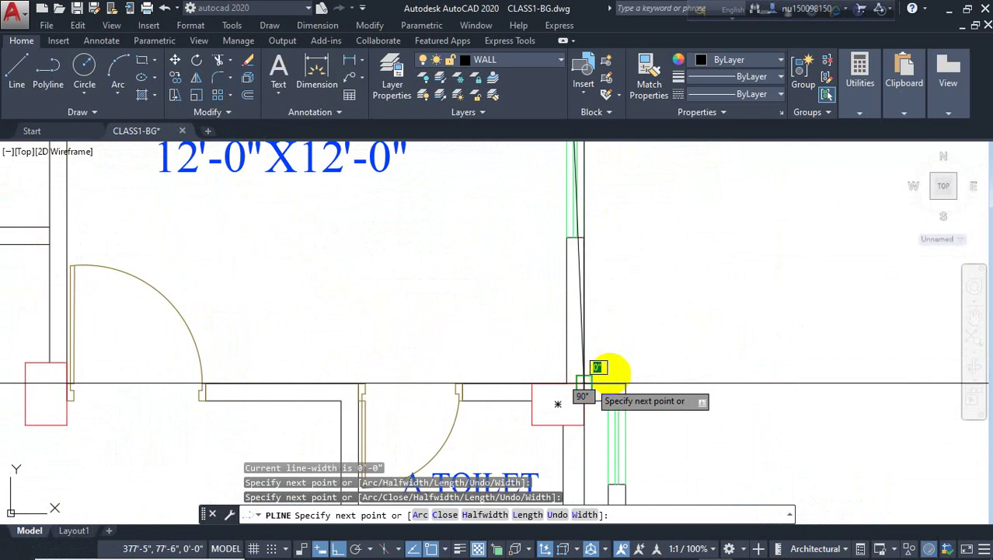
key(ctrl+z)
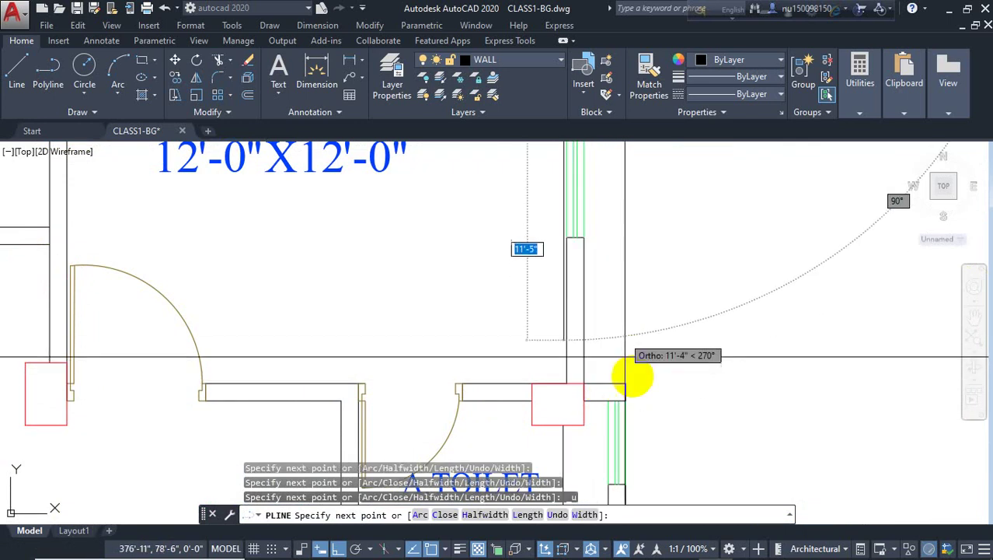
scroll(632, 377, down, 3)
scroll(619, 185, up, 3)
click(614, 208)
scroll(671, 170, down, 5)
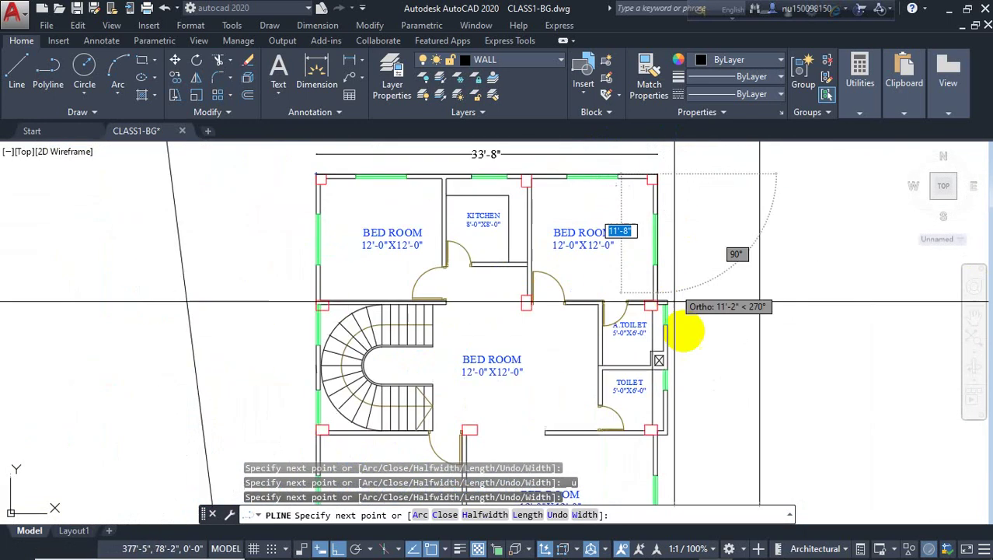
scroll(661, 316, up, 5)
click(648, 251)
scroll(693, 249, down, 4)
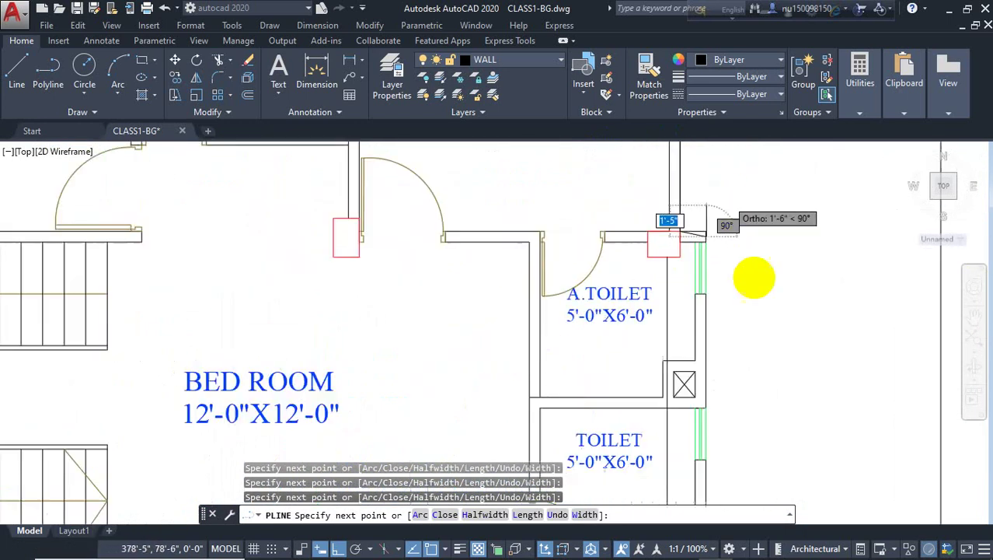
scroll(731, 257, up, 5)
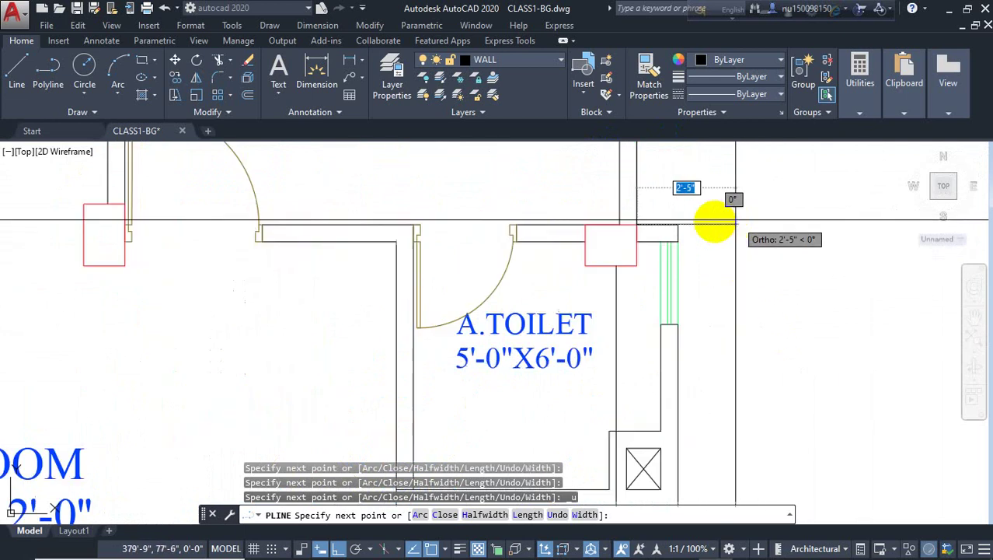
key(ctrl+z)
- Continue the polyline down the outer wall of the projecting toilets and back in to the building's main right wall
scroll(721, 322, down, 4)
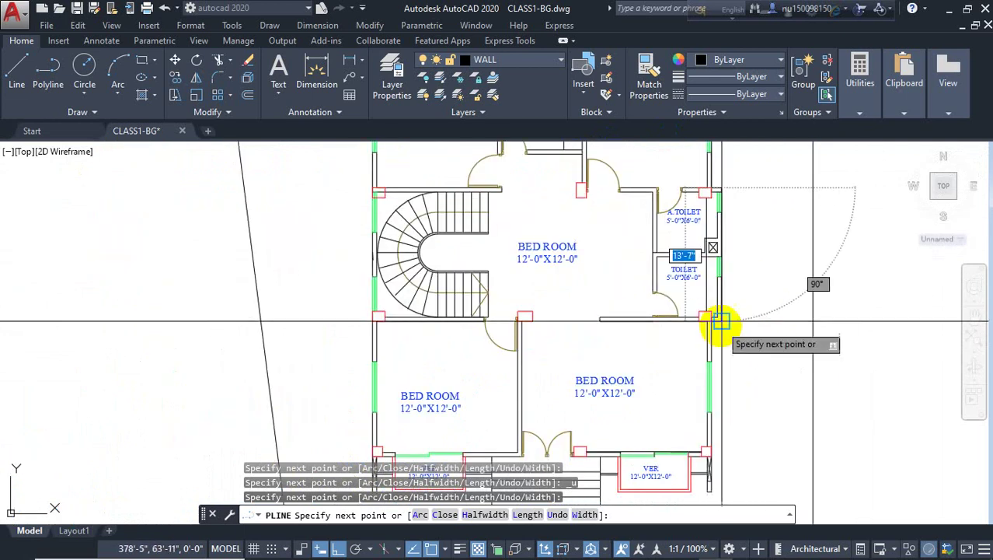
scroll(721, 311, up, 4)
click(692, 311)
scroll(699, 303, down, 4)
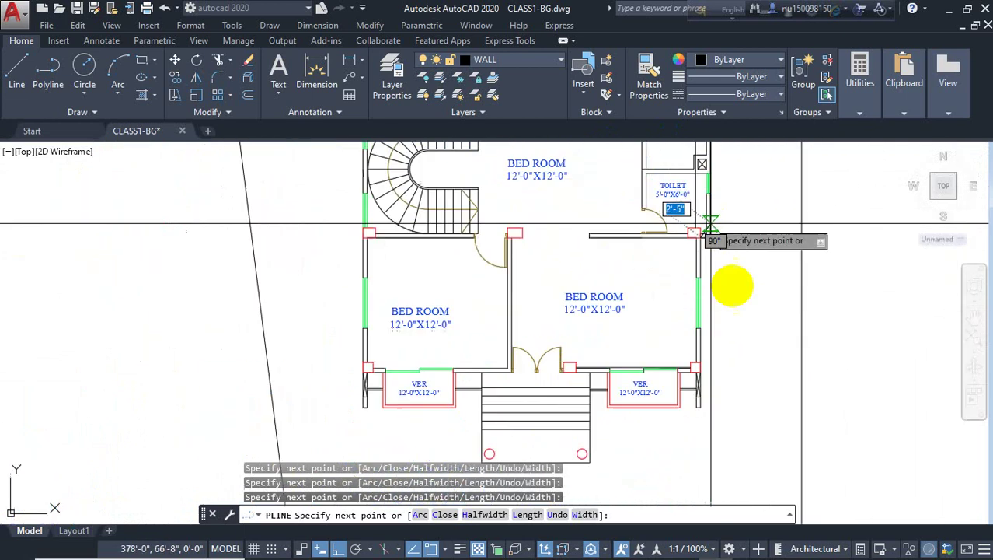
- Run the polyline down the right outer wall, around the projecting front wall end, and out to the right veranda's outer corner
scroll(700, 400, up, 4)
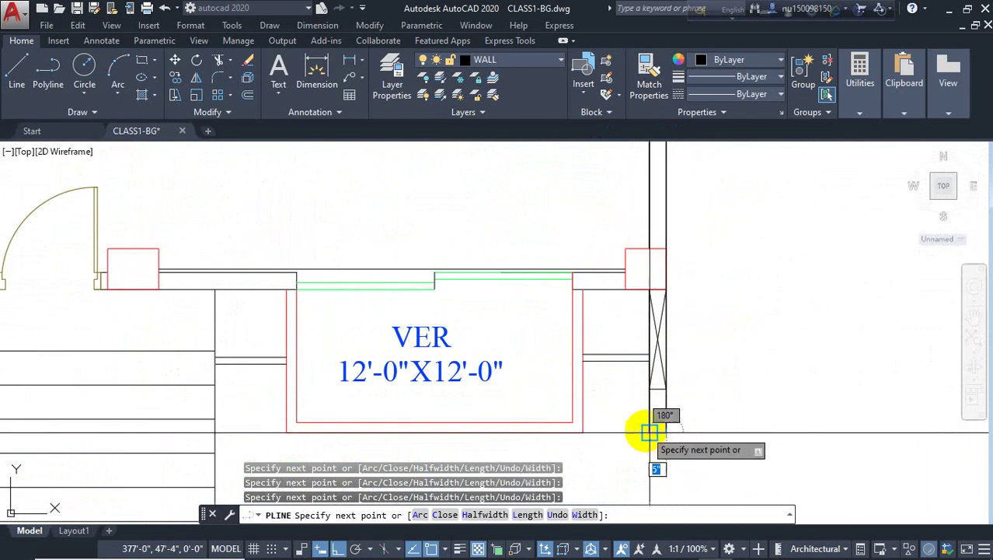
scroll(651, 284, up, 2)
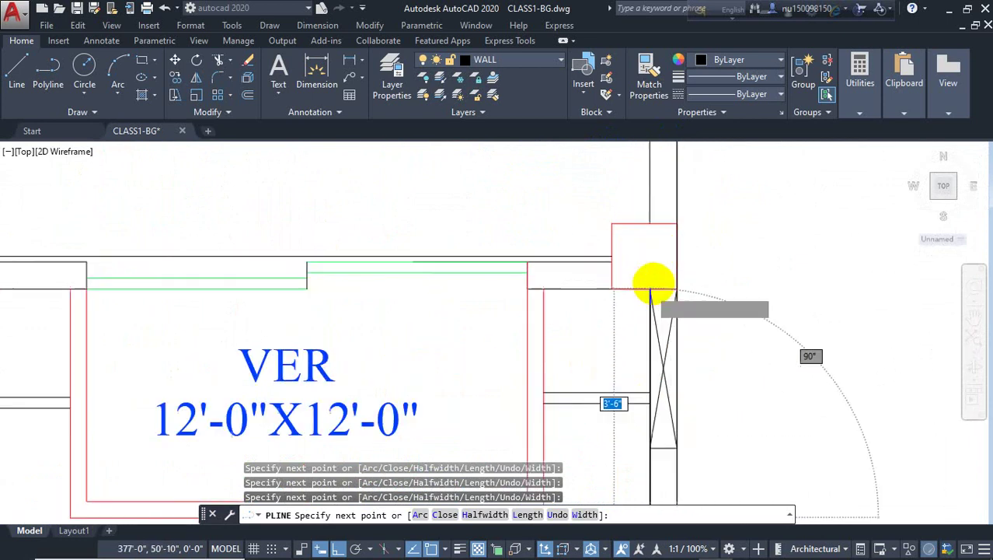
scroll(652, 285, up, 2)
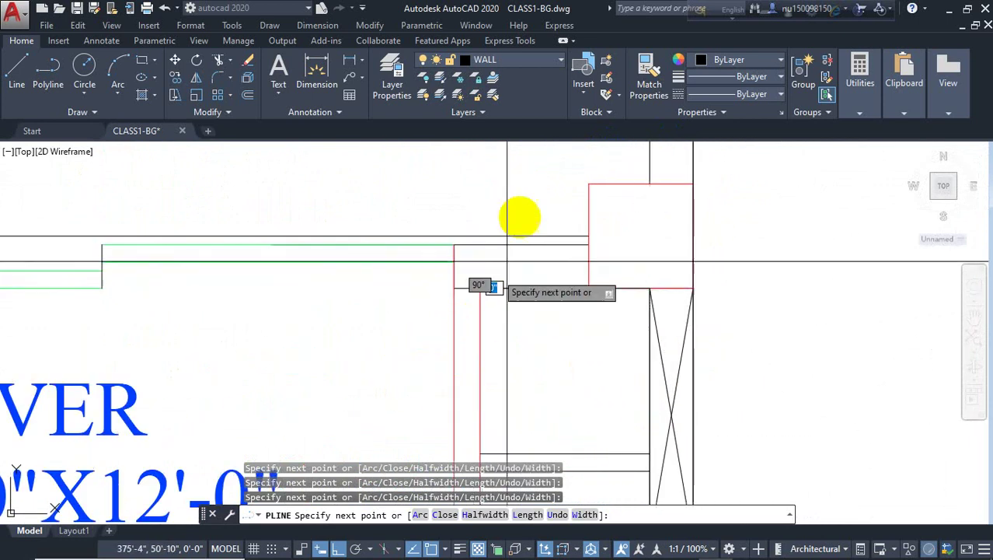
scroll(521, 219, down, 8)
click(512, 327)
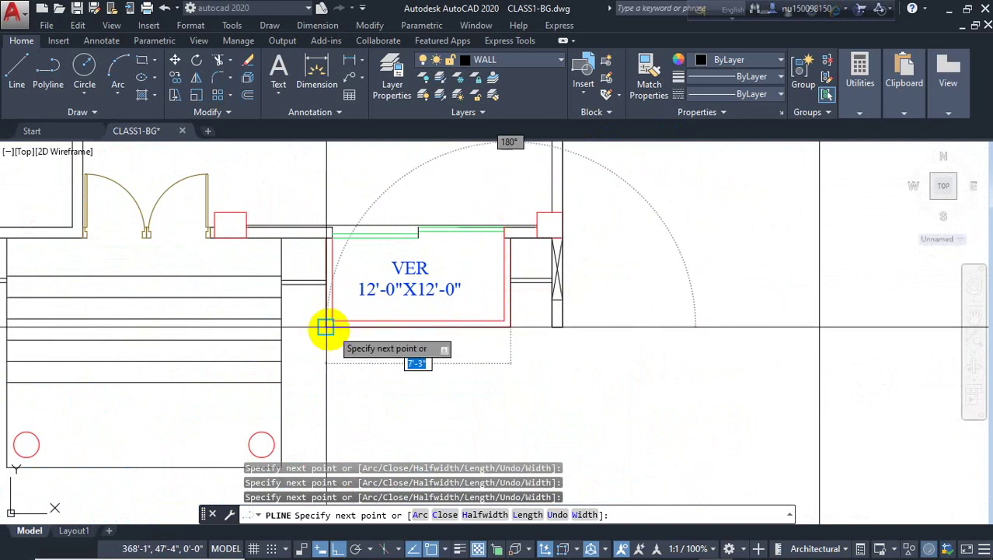
- Continue the polyline along the right veranda's front edge and back up to the building's front wall
click(326, 327)
scroll(325, 240, up, 2)
click(325, 231)
scroll(236, 243, down, 5)
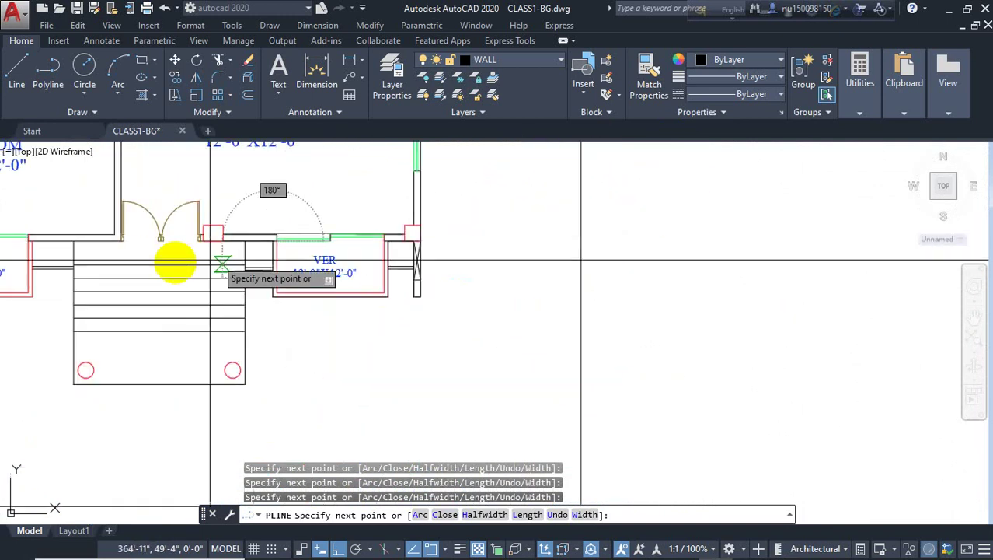
- Carry the polyline along the front wall past the entrance steps and around the left veranda's three outer edges
middle_drag(182, 262, 644, 258)
scroll(455, 248, up, 5)
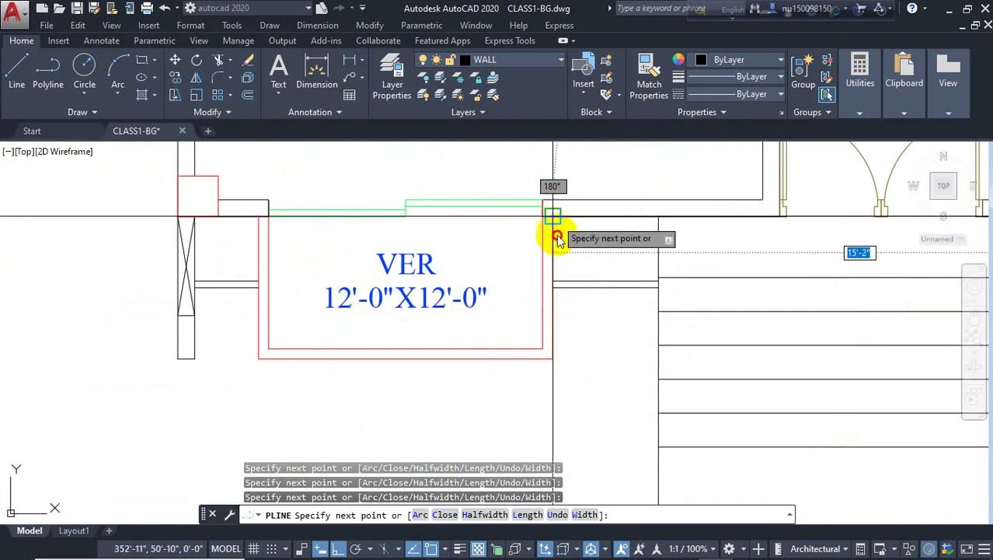
click(552, 220)
click(553, 358)
click(259, 359)
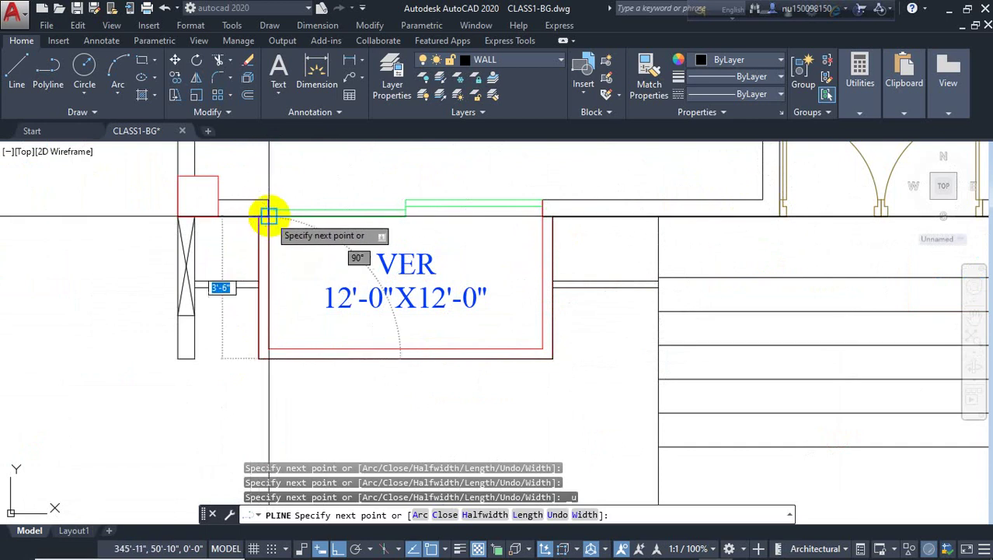
click(259, 217)
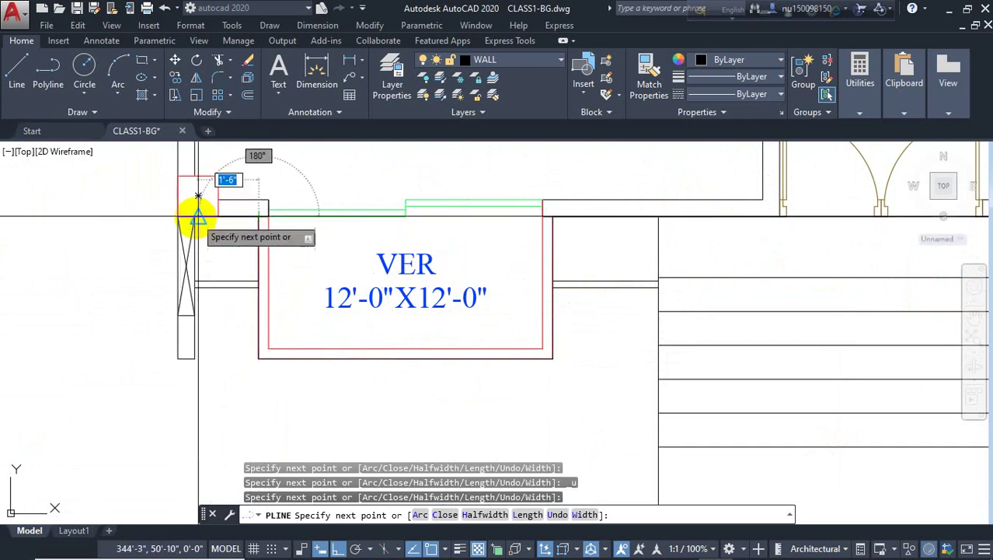
- Extend the polyline to the front left projecting wall and trace down its inner face and across its end
scroll(195, 217, up, 2)
click(195, 211)
middle_drag(221, 431, 258, 204)
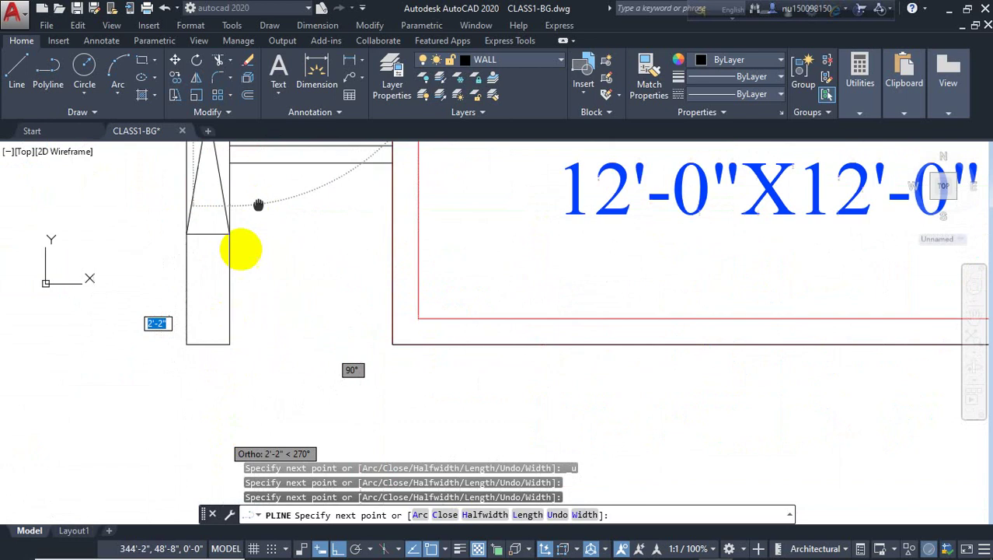
click(229, 342)
click(186, 343)
- Run the polyline up the left outer wall to its starting corner at the rear and finish it
scroll(188, 392, down, 5)
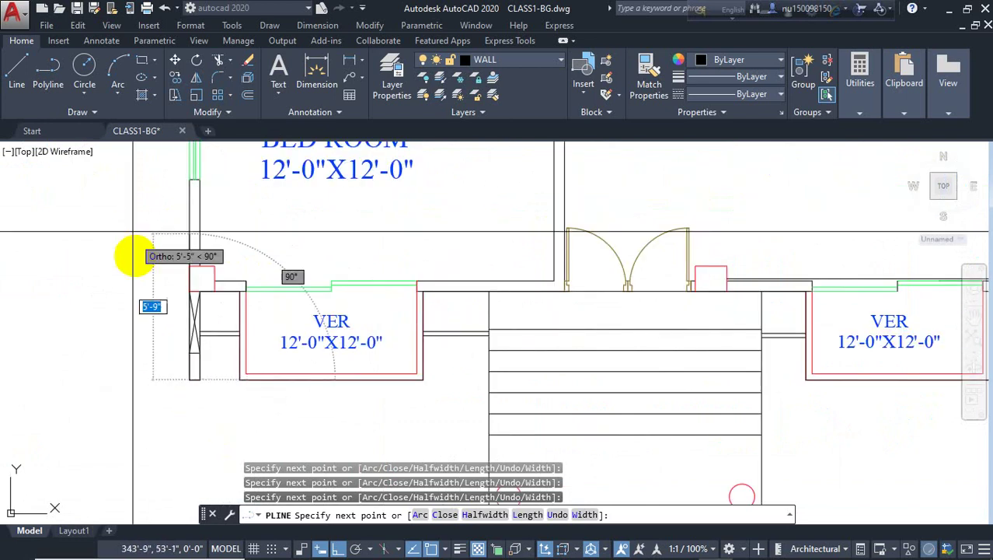
scroll(136, 240, down, 5)
middle_drag(136, 225, 193, 440)
scroll(209, 237, up, 4)
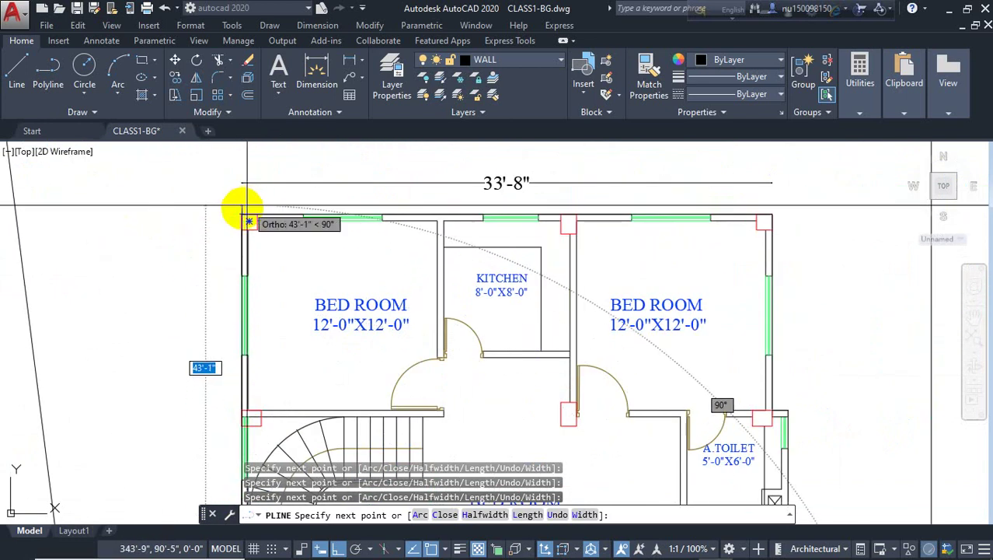
click(240, 210)
key(Escape)
- Assign the traced building outline to the PLANT layer
click(333, 211)
scroll(239, 231, down, 4)
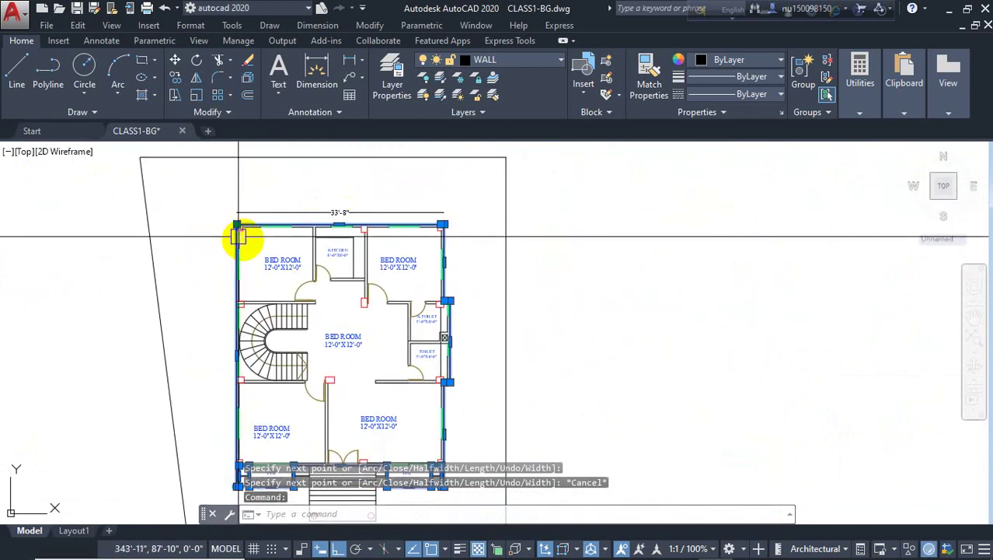
scroll(239, 234, up, 6)
scroll(217, 261, down, 6)
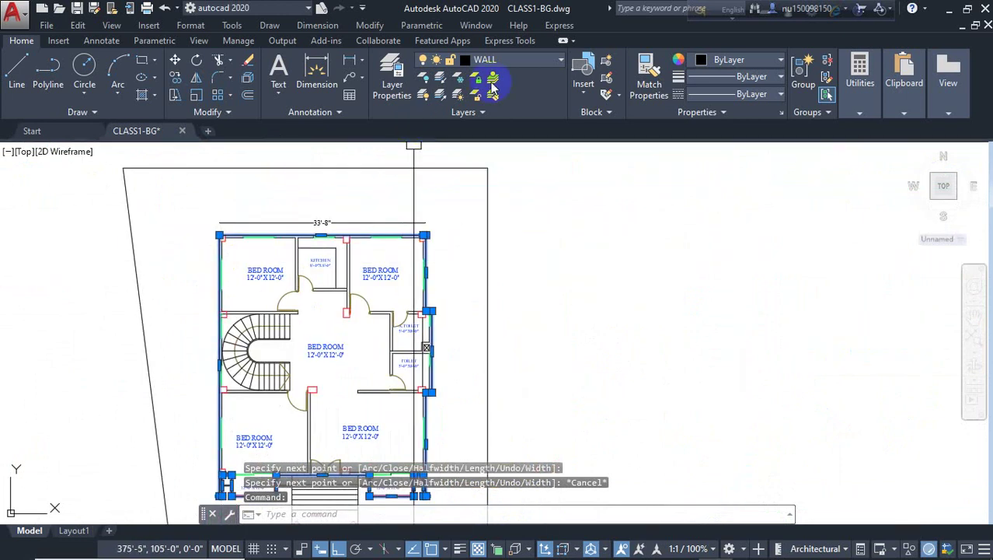
click(517, 62)
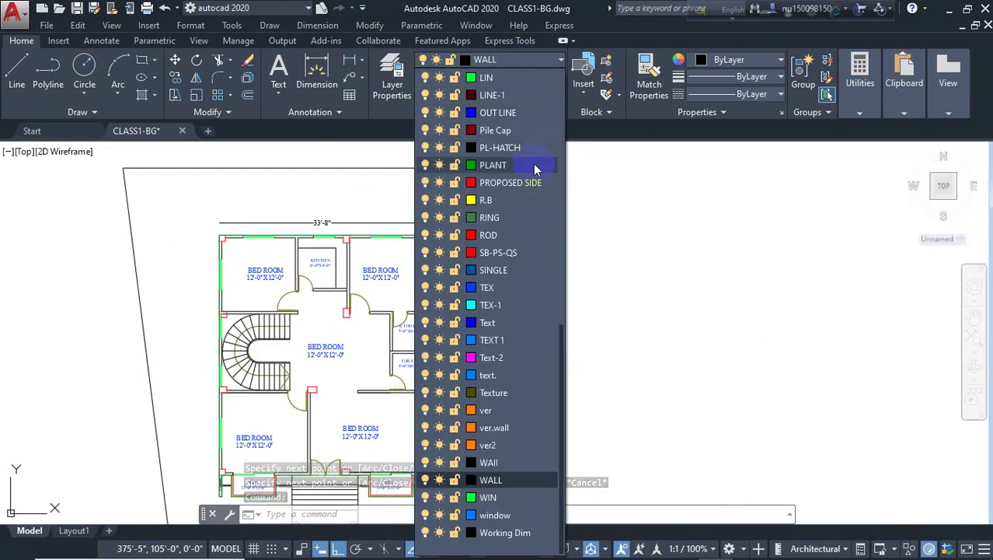
click(513, 196)
- Isolate the layers of the building outline and the columns
scroll(435, 257, up, 5)
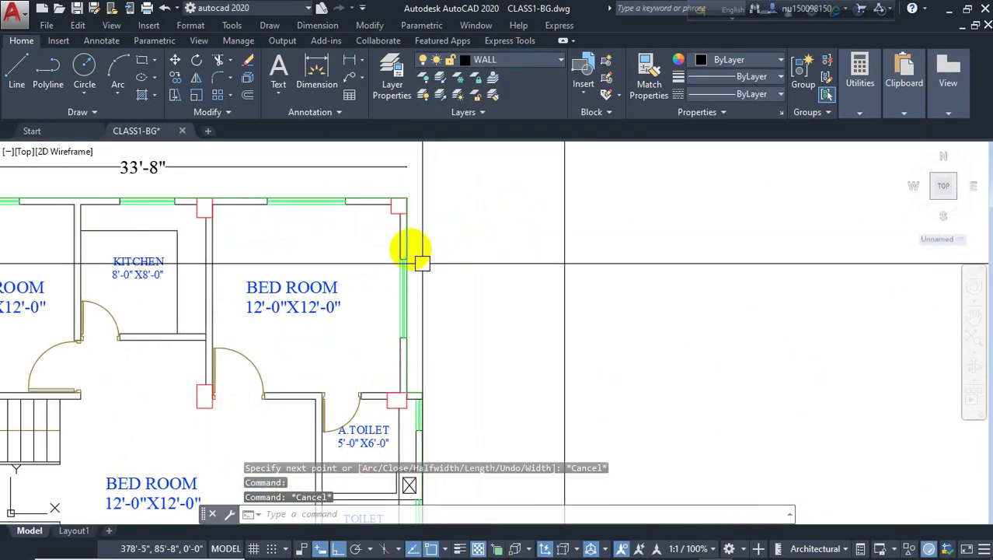
click(396, 205)
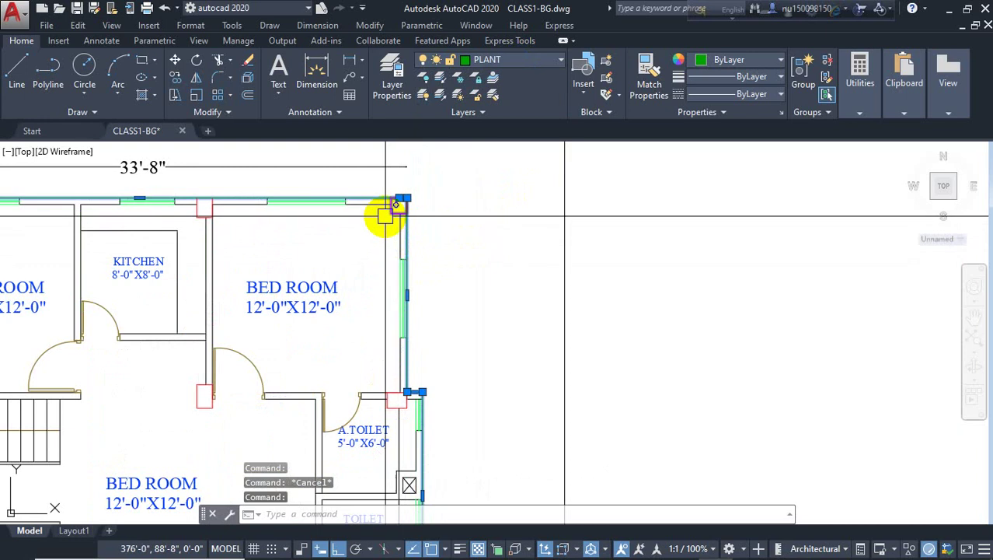
click(440, 84)
- Copy the isolated building outline and columns to the empty area right of the plot boundary
scroll(373, 189, down, 5)
click(510, 177)
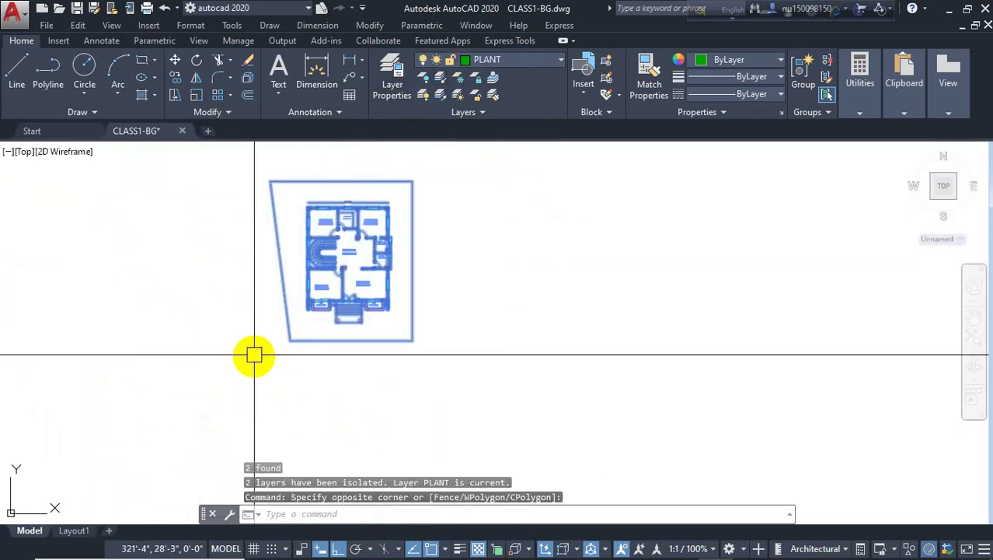
text(co)
key(Return)
click(299, 380)
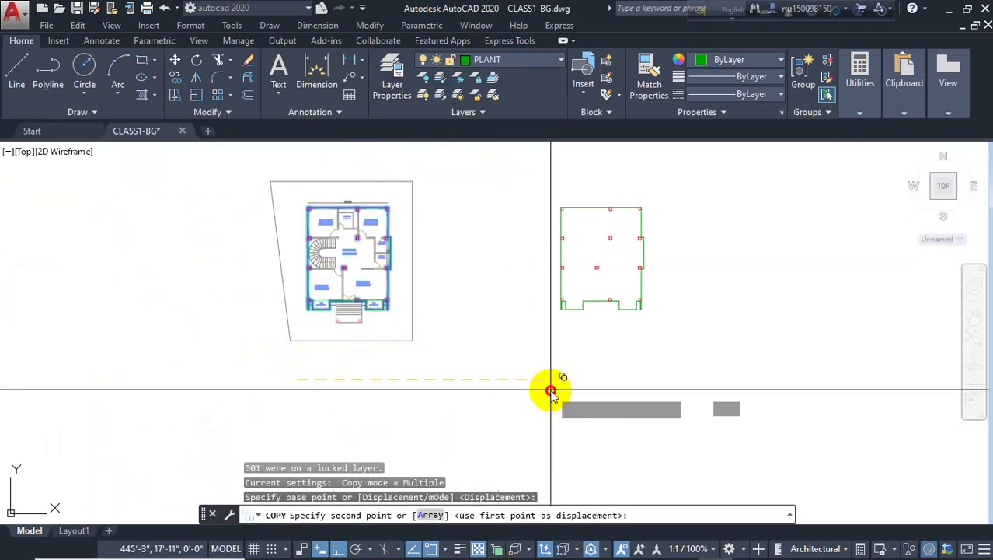
click(552, 387)
key(Escape)
- Restore the isolated layers and erase the green outline polyline from the original floor plan
click(440, 94)
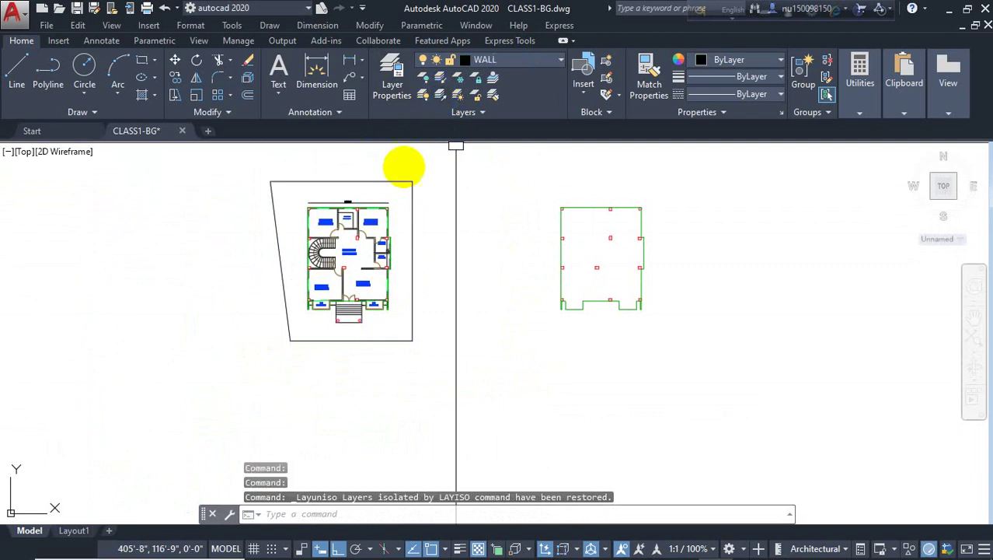
scroll(371, 203, up, 6)
click(401, 216)
key(Delete)
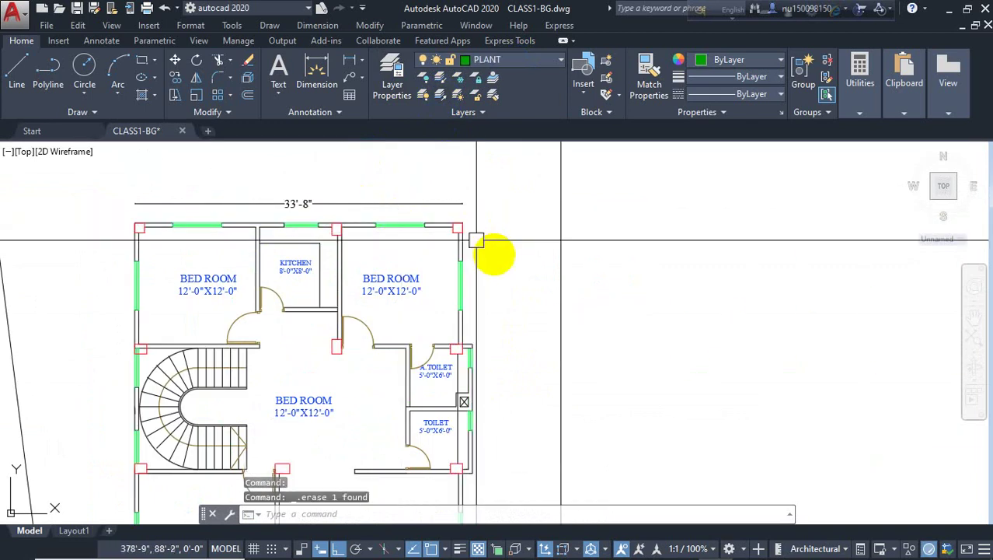
- In the copied outline, draw a line between the left column and the interior column of the second row from the rear
scroll(189, 272, down, 6)
scroll(481, 328, up, 4)
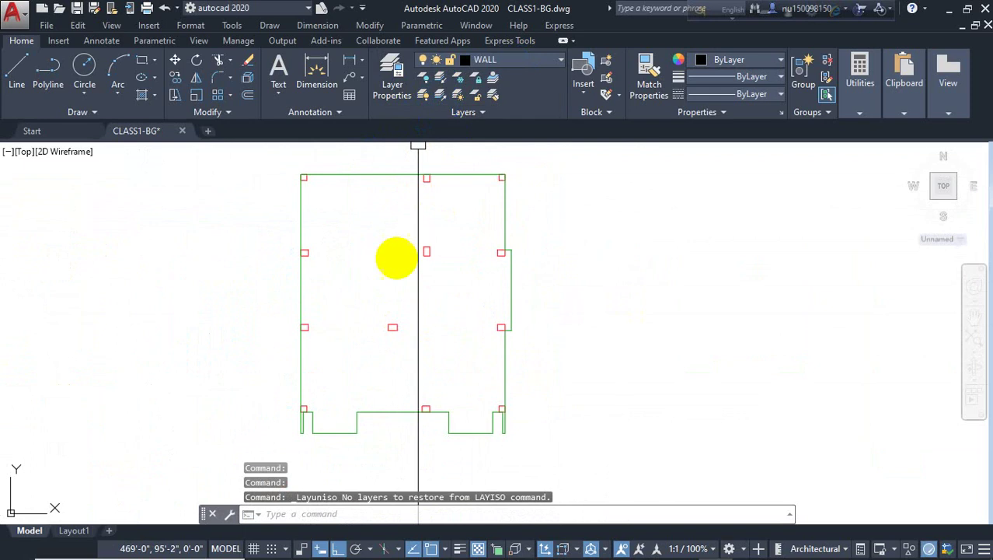
click(494, 60)
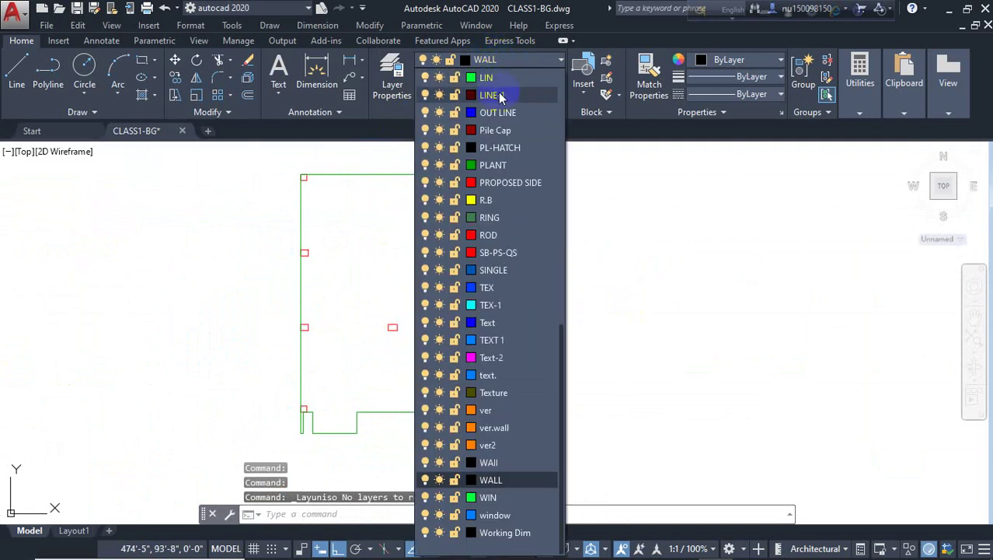
click(196, 70)
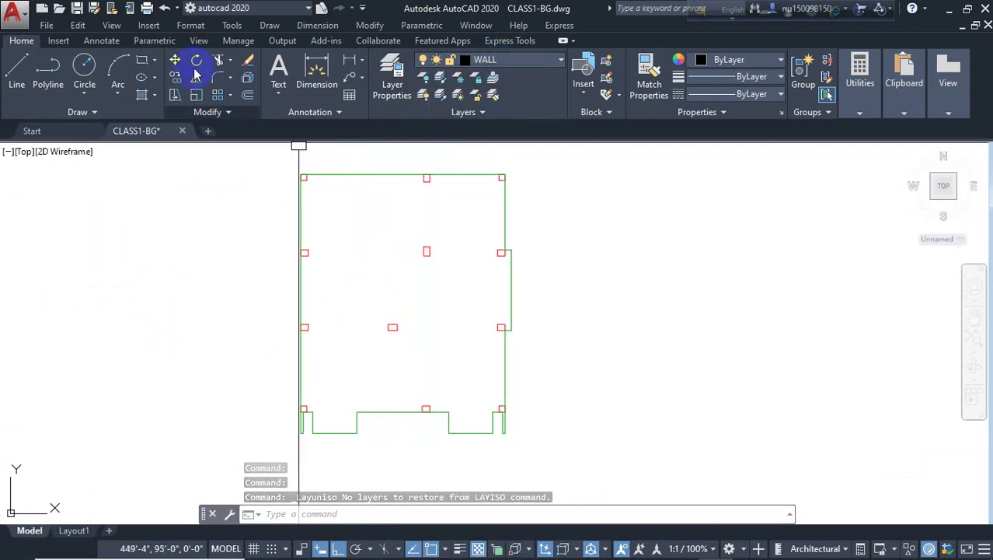
click(17, 74)
scroll(322, 260, up, 4)
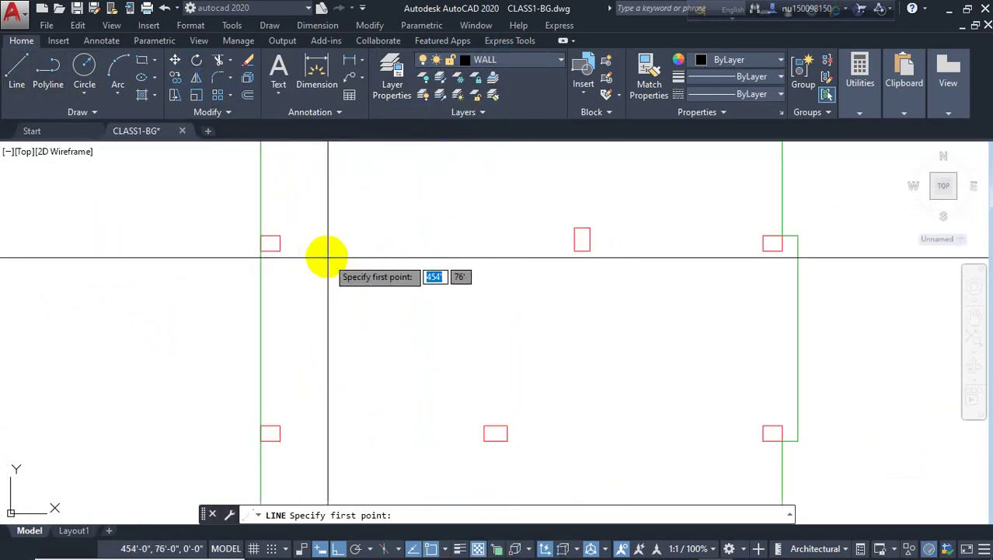
click(269, 243)
click(579, 241)
key(Return)
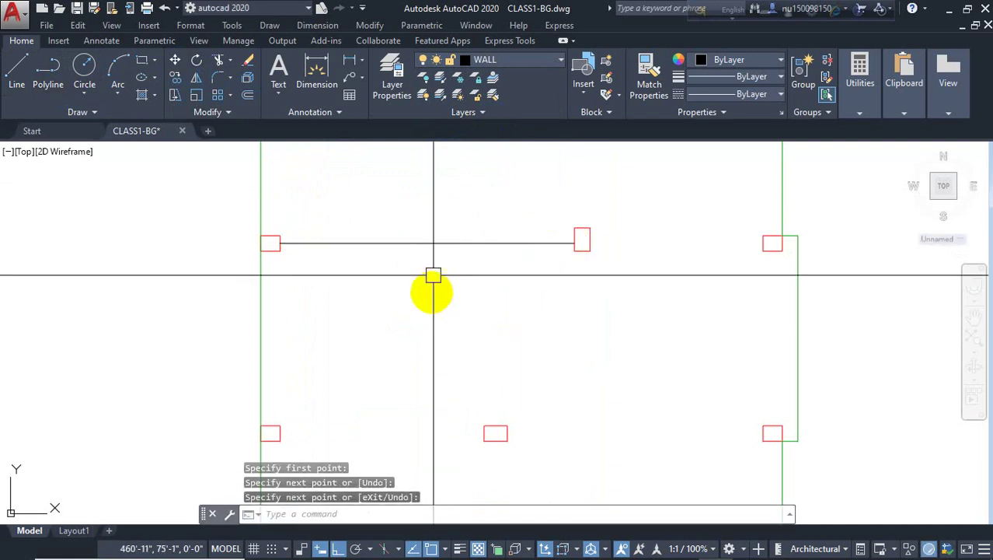
- Draw a vertical line from the rear wall's middle column down to the interior column of the second row
scroll(432, 287, down, 3)
key(Return)
scroll(490, 201, up, 2)
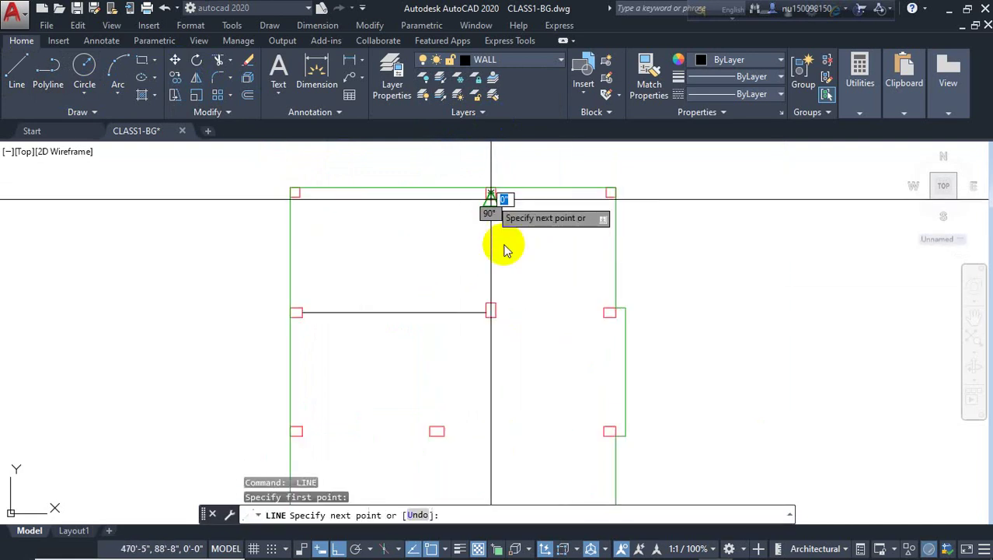
click(490, 311)
key(Return)
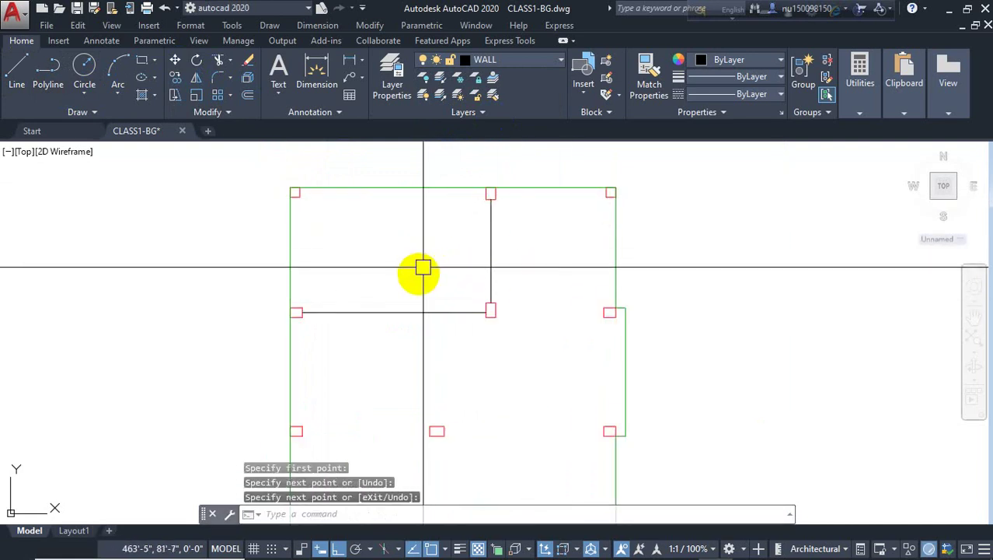
- Draw a vertical line from the midpoint of the second-row line up to the rear wall
key(Return)
click(392, 311)
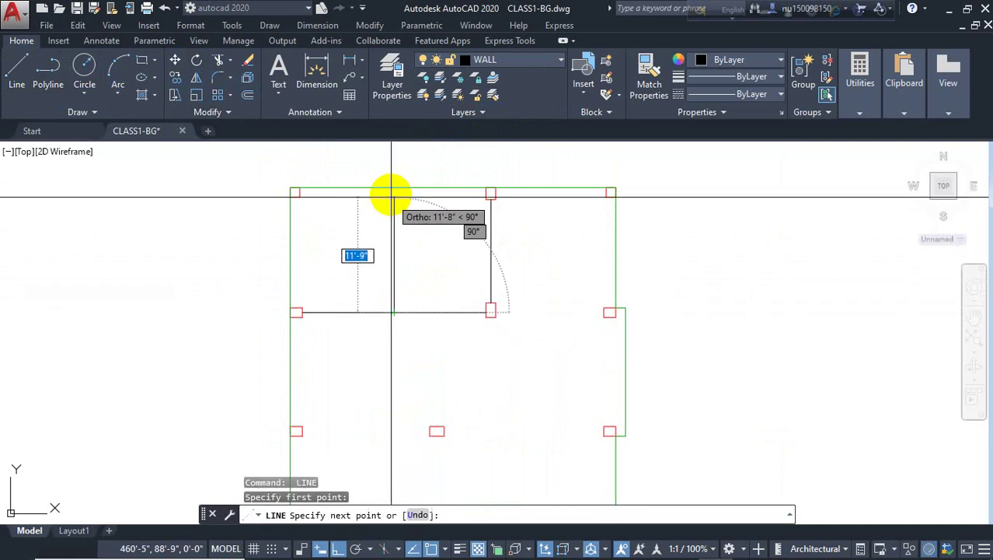
click(393, 196)
key(Return)
- Draw a line between the left column and the interior column of the third row
middle_drag(380, 335, 410, 225)
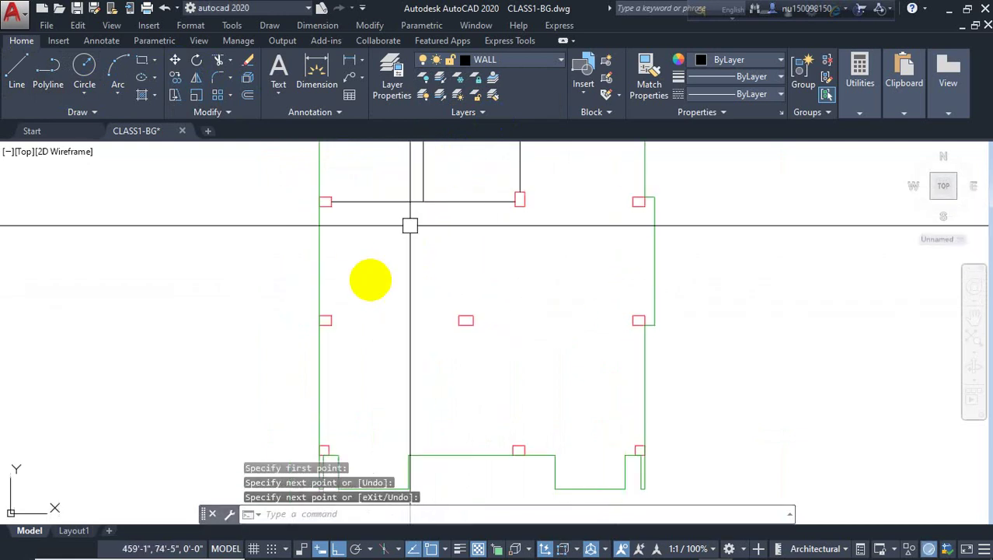
key(Return)
scroll(350, 311, up, 4)
click(278, 344)
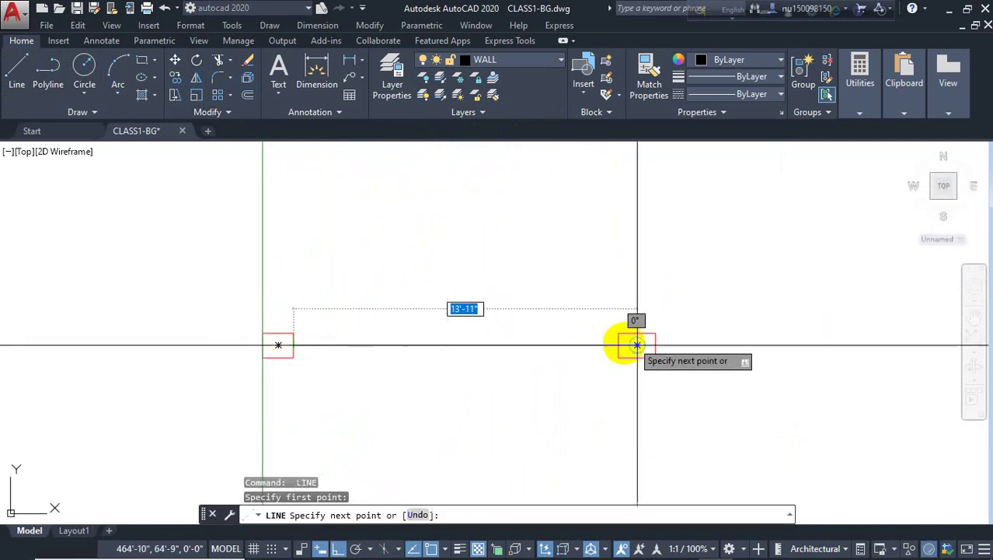
click(616, 344)
key(Return)
- Draw a vertical line from the midpoint of the third-row line up to the second-row line
scroll(516, 342, down, 3)
key(Return)
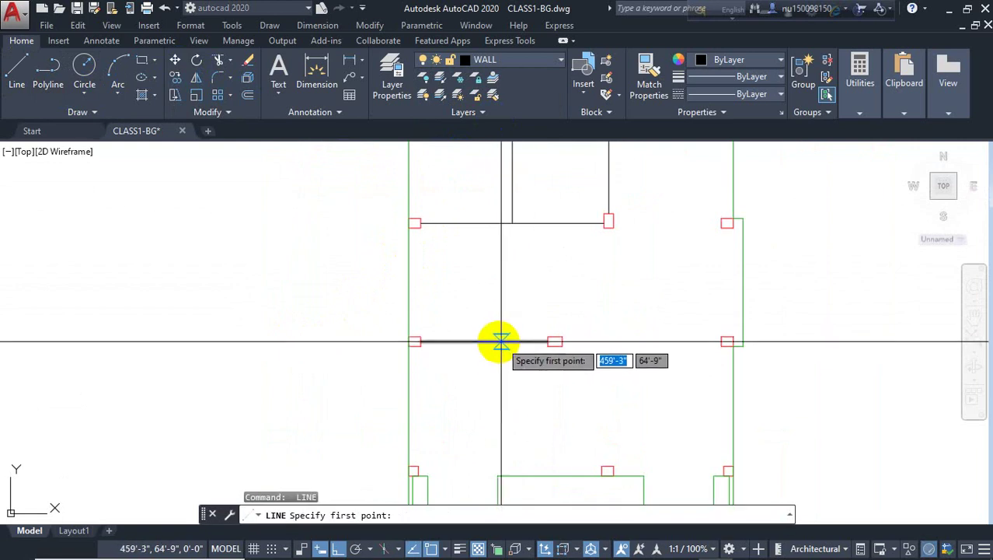
click(484, 342)
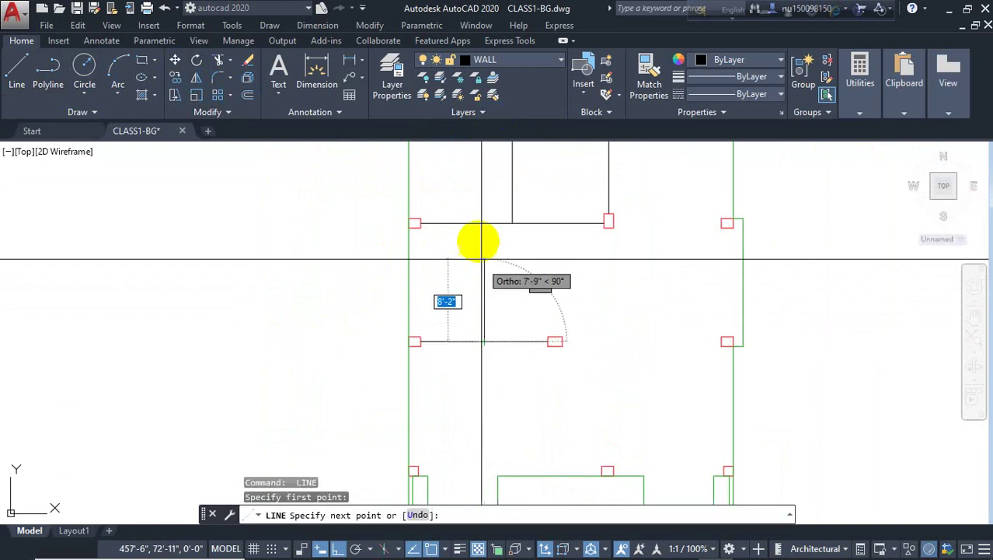
click(483, 224)
key(Return)
- Draw a line from the third row's interior column to the right column of the same row
middle_drag(616, 291, 544, 294)
key(Return)
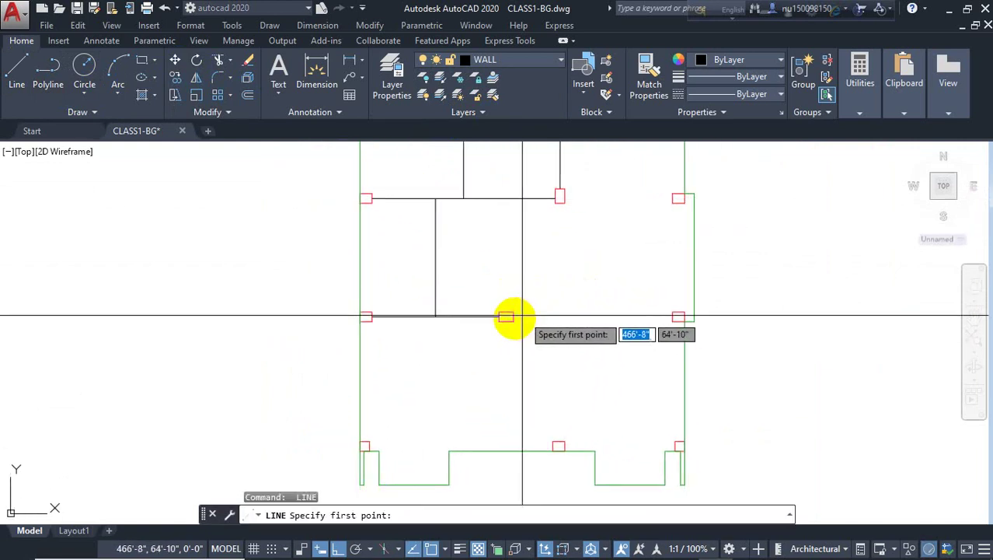
click(506, 316)
click(673, 316)
key(Return)
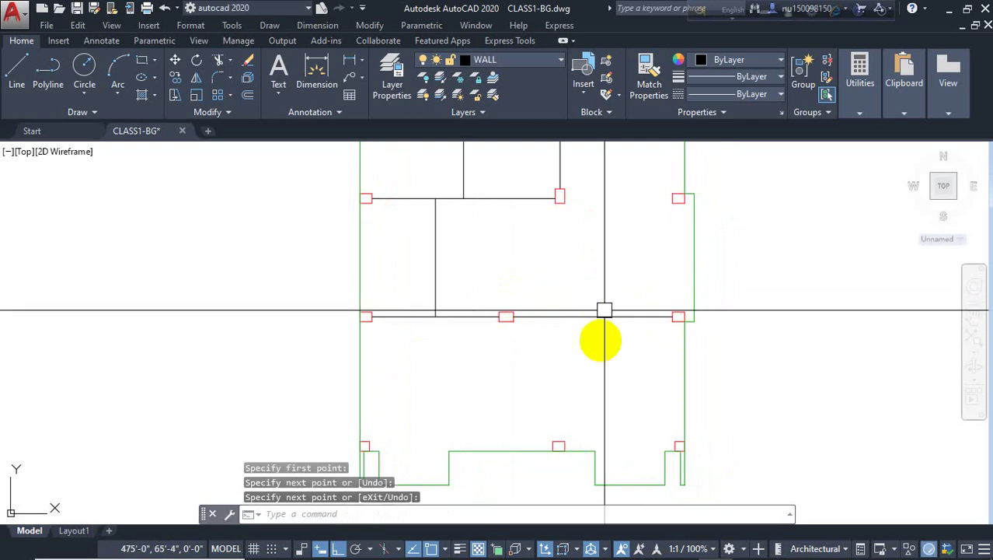
- Try to draw a line from the second row's interior column to its right column, and erase it
middle_drag(598, 337, 596, 386)
key(Return)
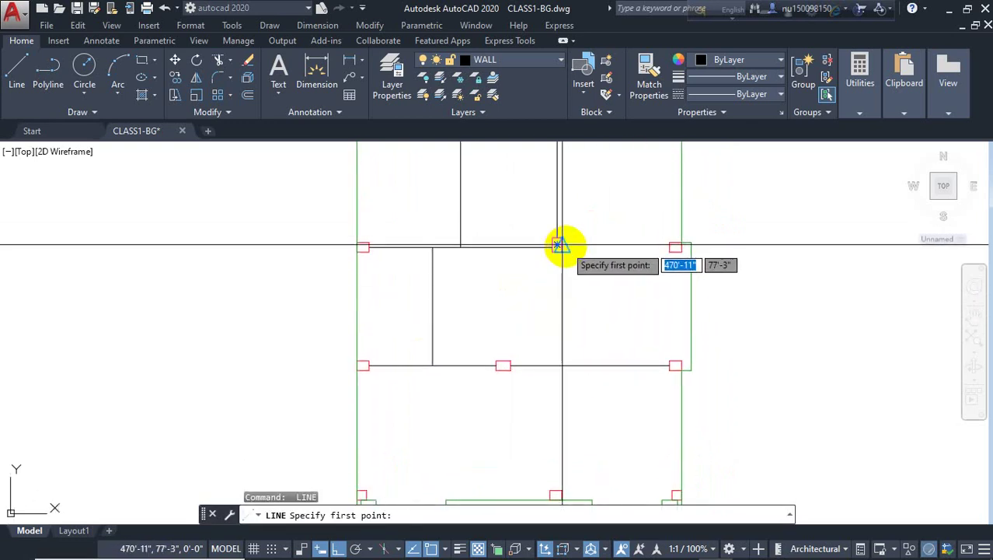
click(559, 245)
click(670, 247)
key(Return)
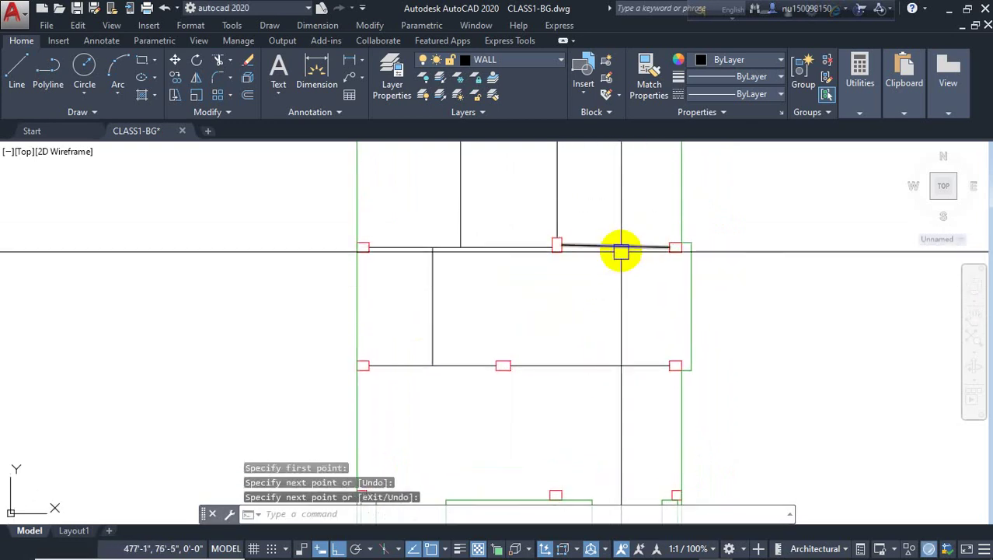
key(Delete)
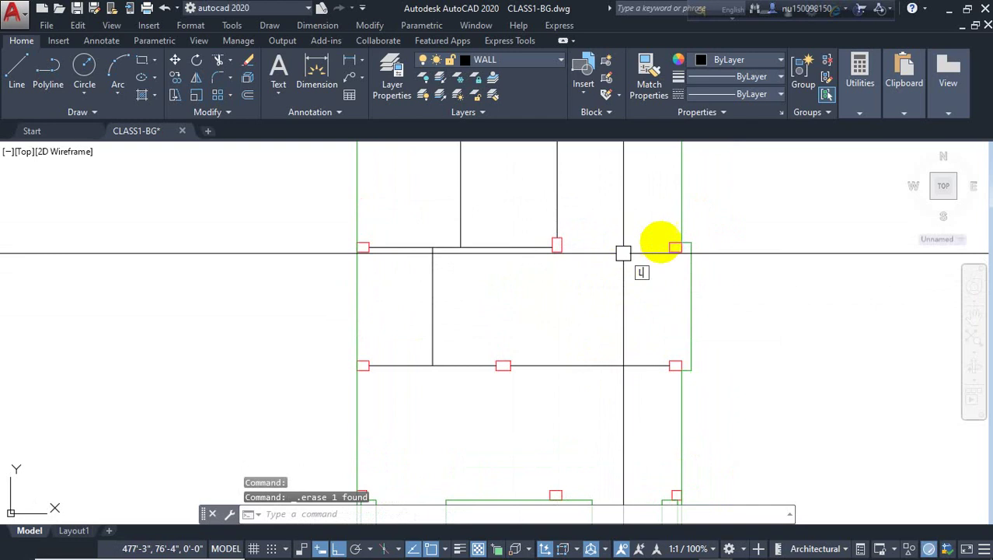
- Draw a horizontal line from the second row's right column across to the side of the interior column
scroll(662, 243, up, 5)
text(l)
key(Return)
click(678, 257)
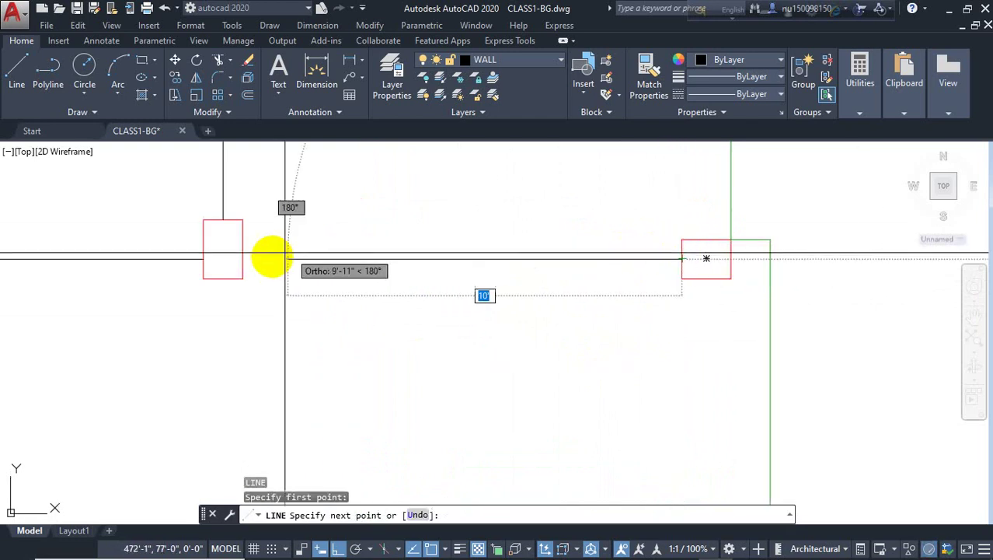
click(244, 257)
key(Return)
scroll(388, 262, down, 8)
scroll(384, 246, up, 2)
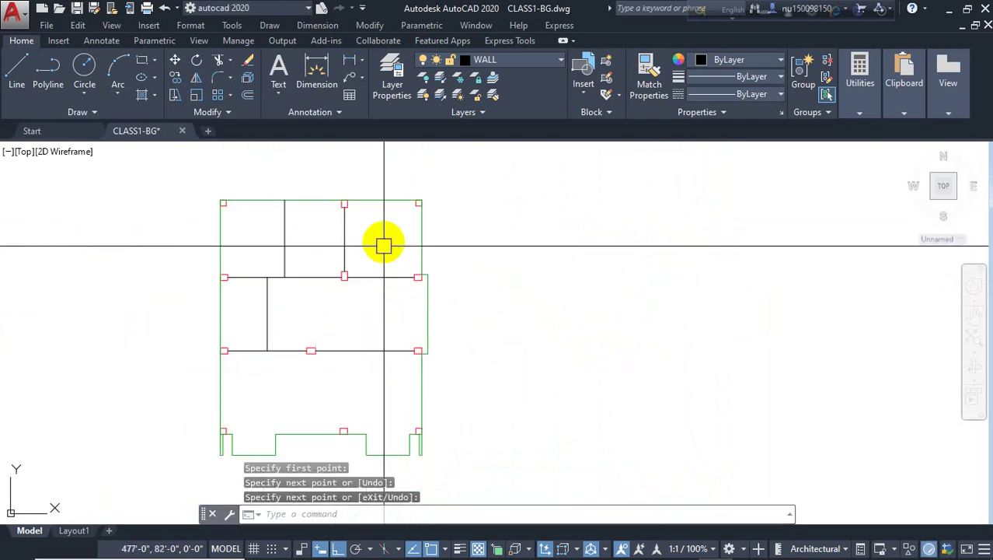
- Draw a vertical line from the second-row line between the interior and right columns up to the rear wall
scroll(383, 246, up, 2)
middle_drag(393, 243, 527, 247)
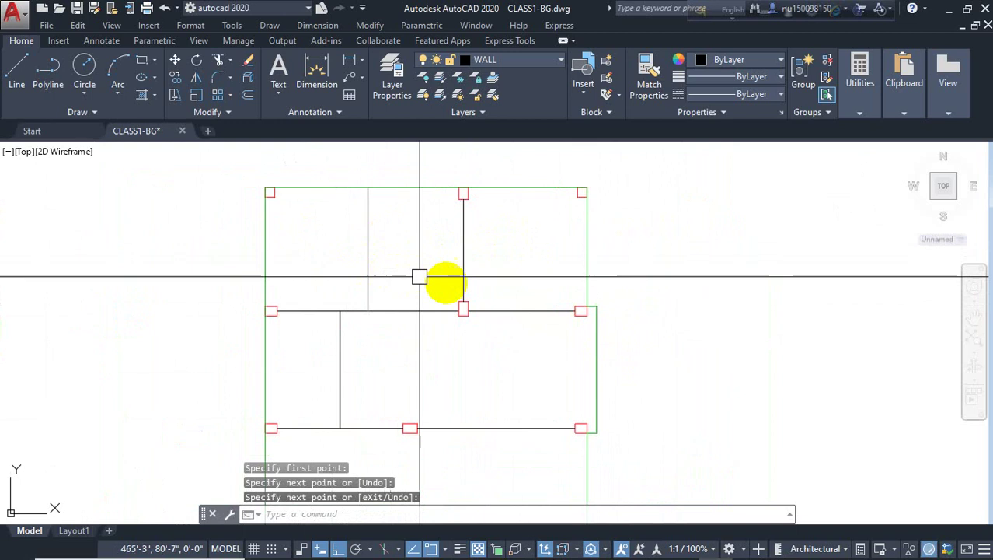
text(l)
key(Return)
click(522, 309)
click(522, 188)
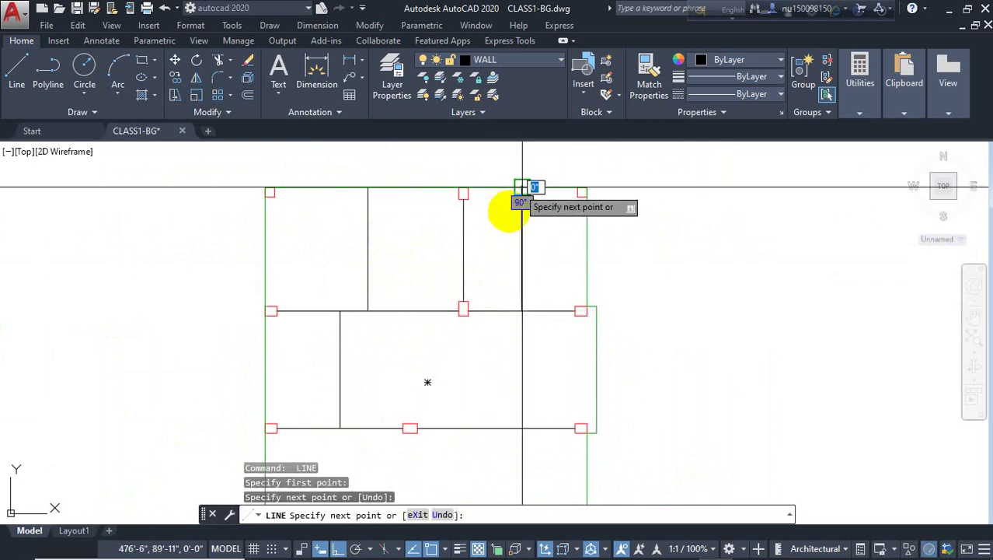
key(Return)
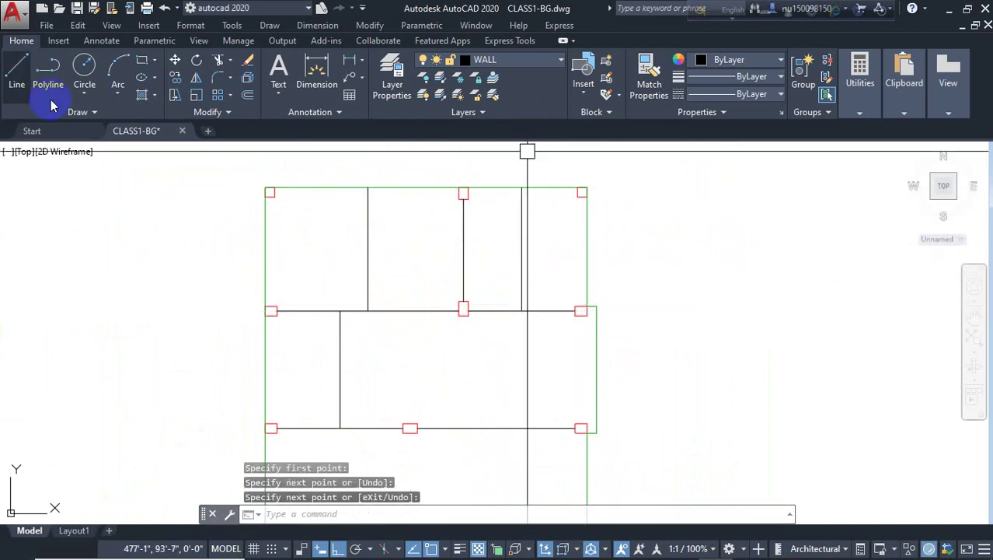
- Make Pile Cap the current layer
click(513, 63)
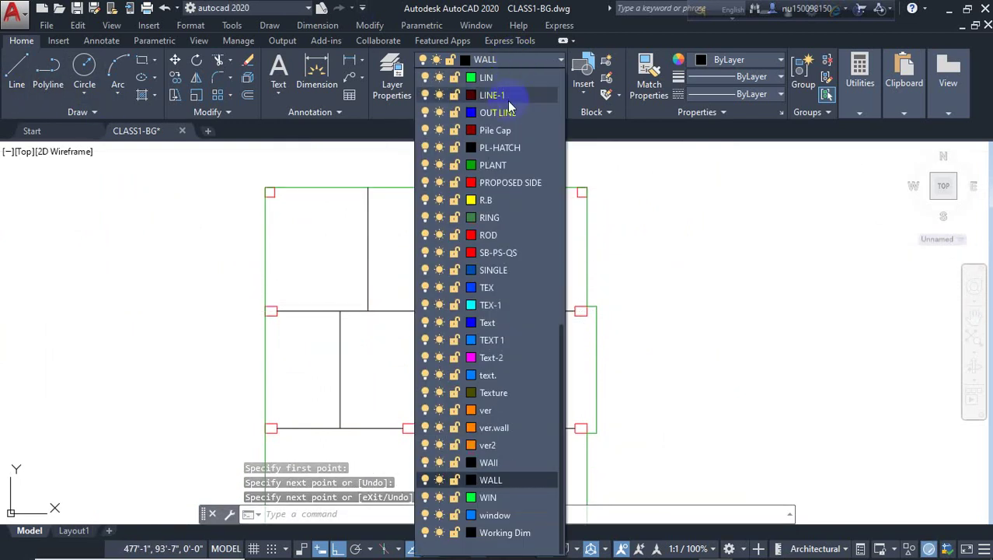
click(435, 130)
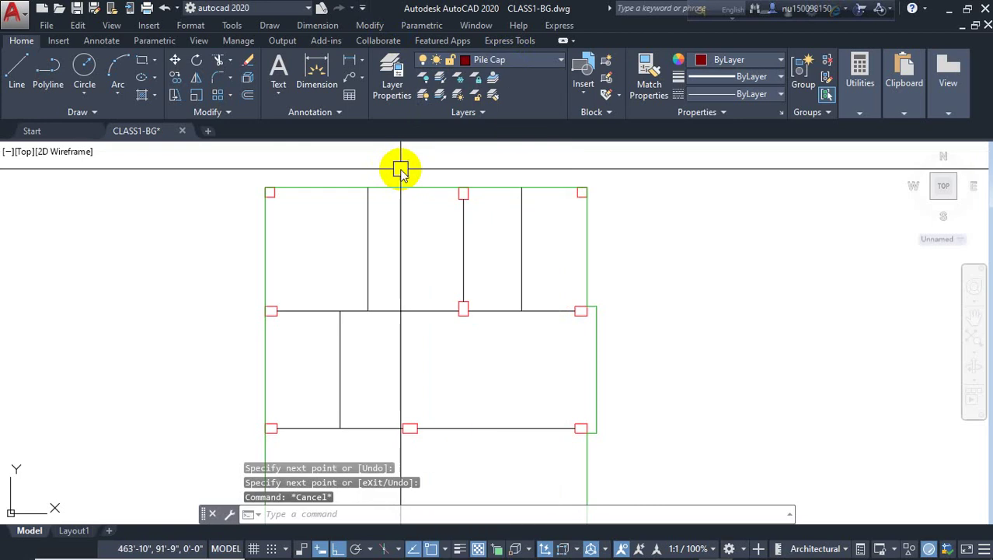
key(Return)
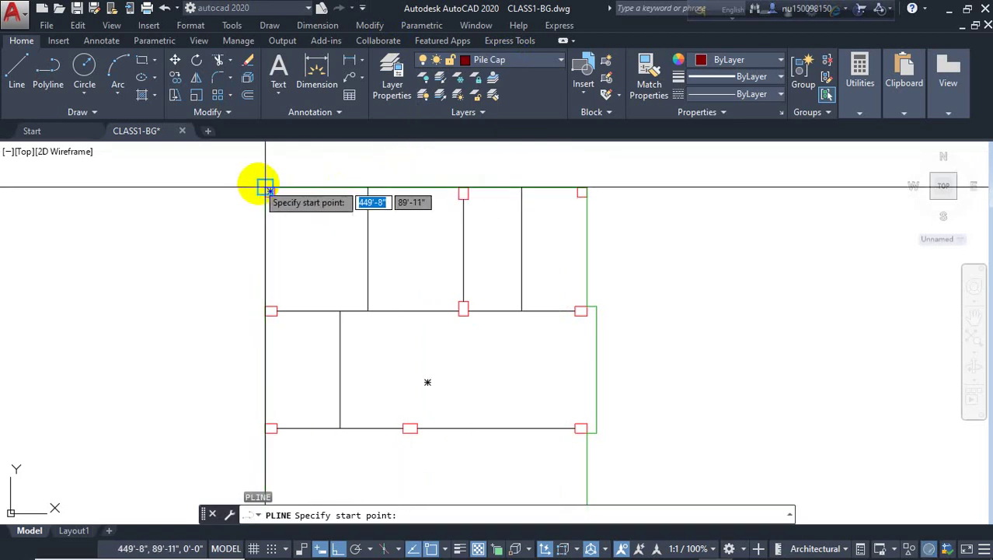
click(266, 187)
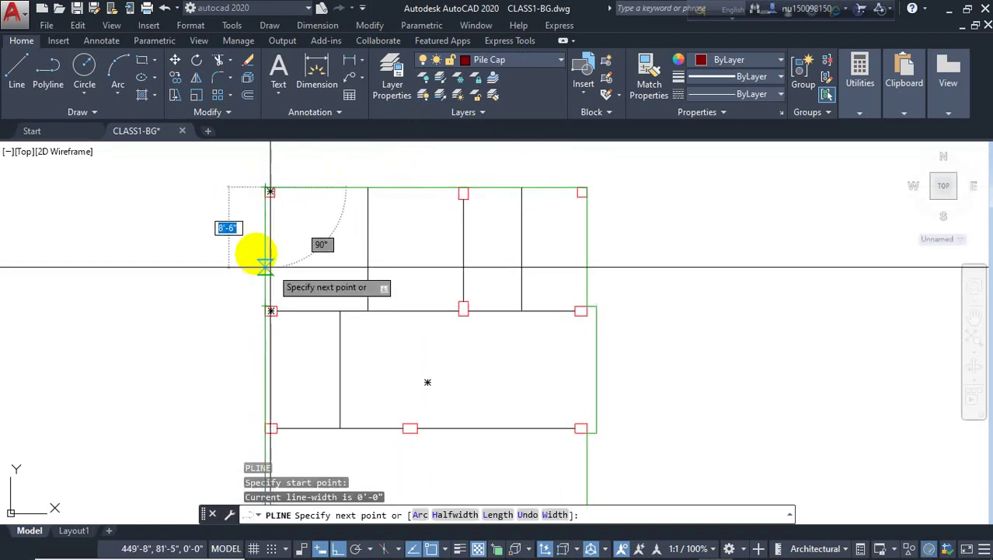
key(Escape)
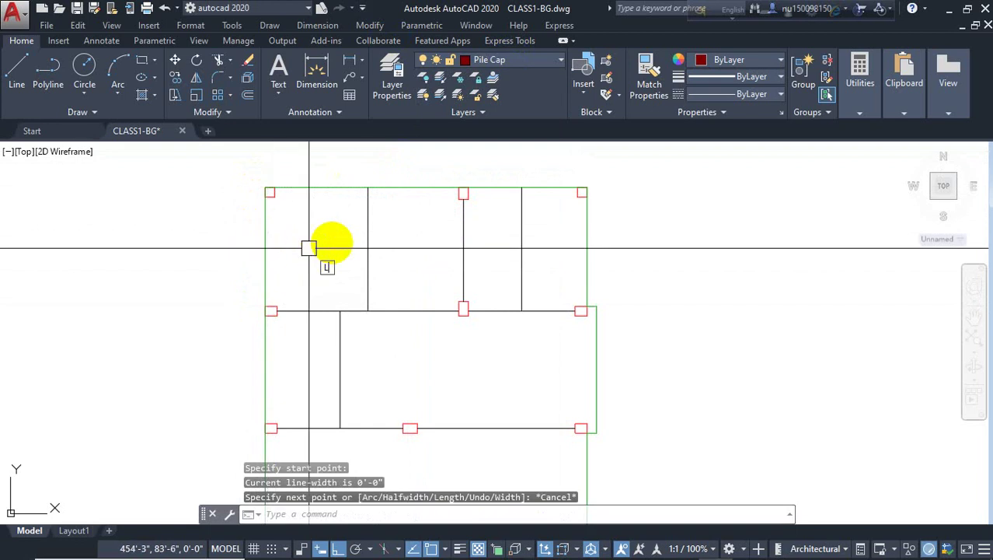
- Draw a horizontal line across the middle of the rear-left bay, from the left outer wall to the first vertical line
text(l)
key(Return)
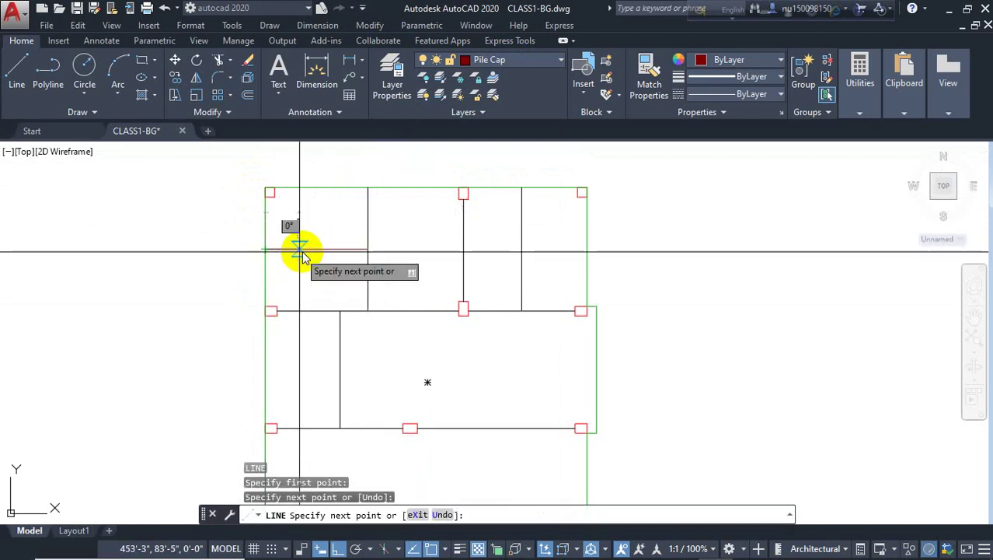
key(Escape)
key(Escape)
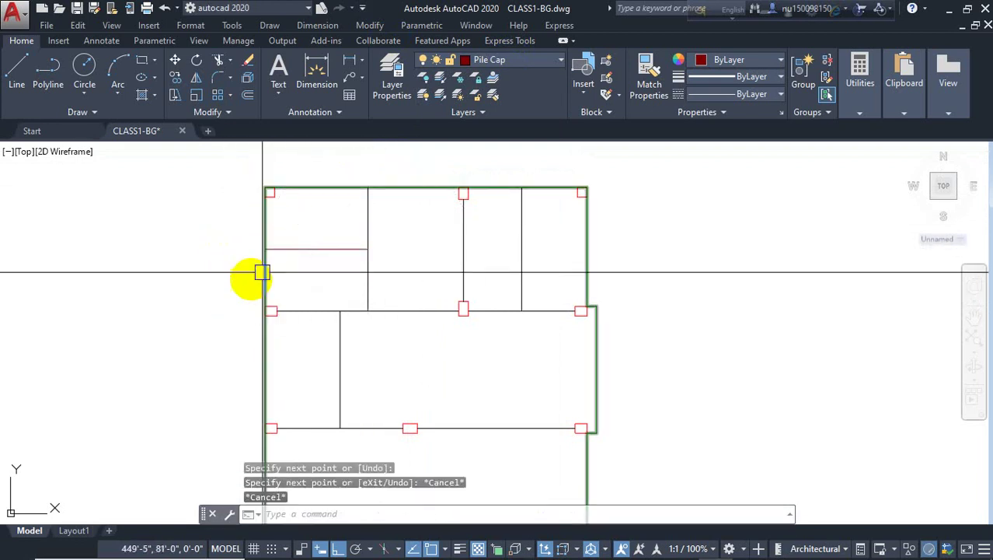
- Trace a closed rectangular polyline around the upper half of the rear-left bay, starting at the building's rear-left corner
text(pl)
key(Return)
scroll(257, 171, up, 2)
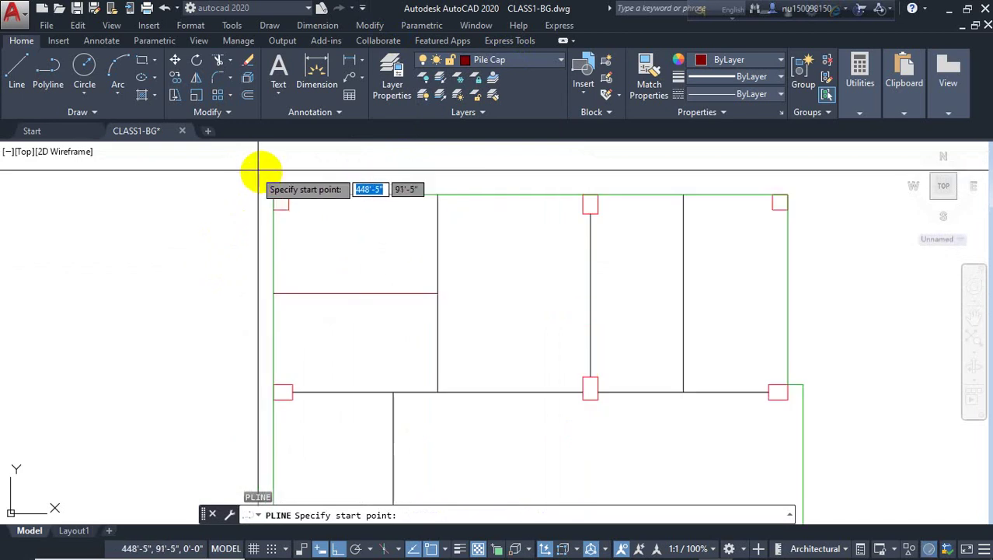
click(274, 194)
click(274, 293)
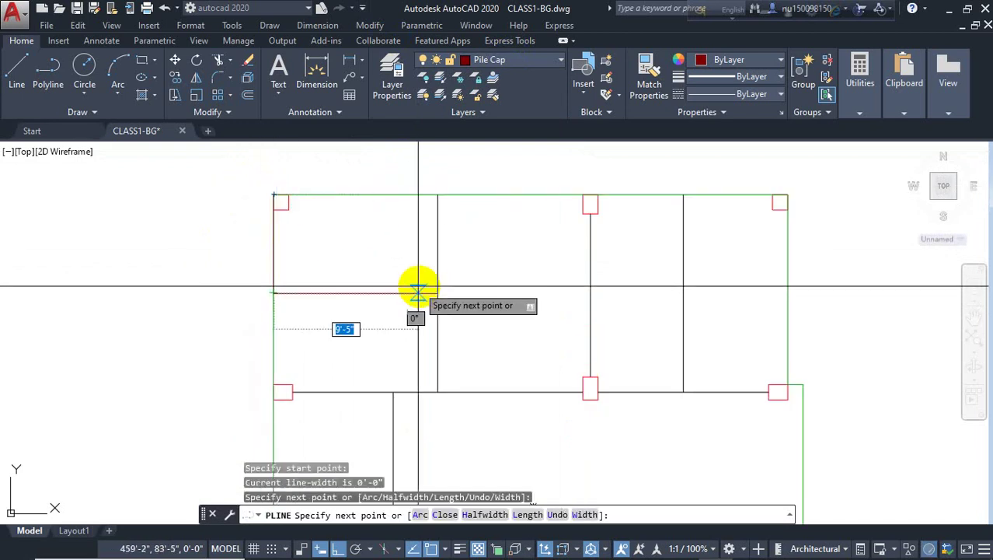
click(437, 294)
click(431, 194)
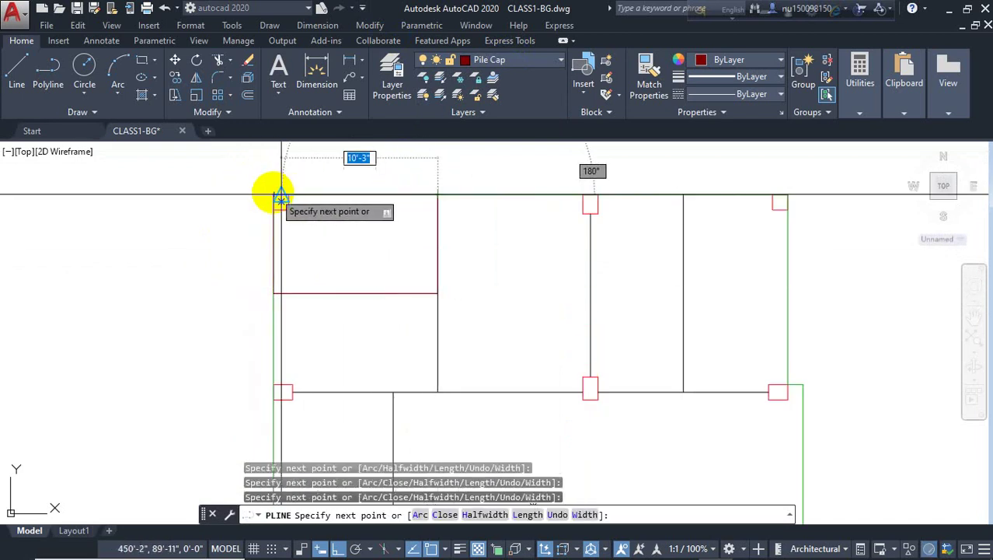
click(274, 194)
key(Return)
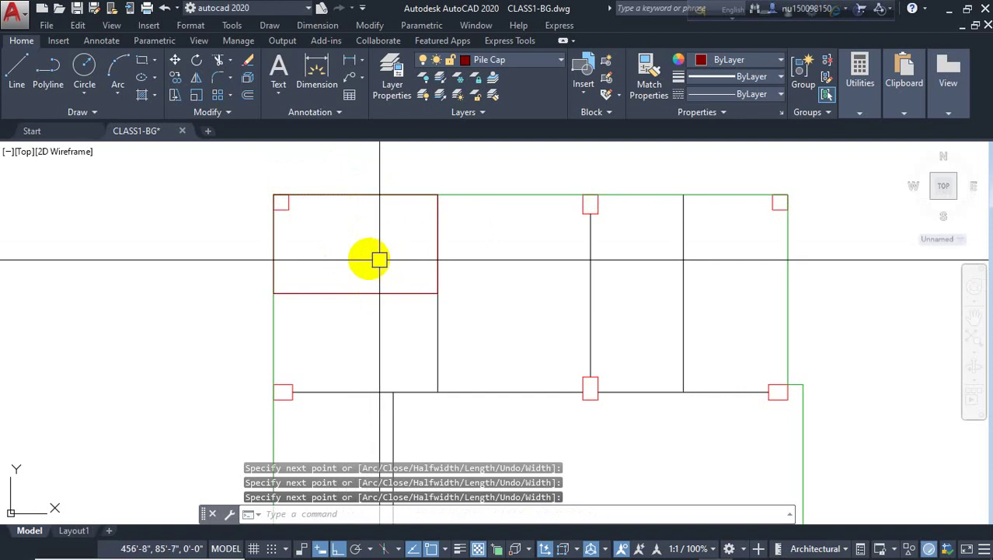
- Trace a stepped polyline around the rear-left bay's lower half and the upper half of the small bay below, ending on the left outer wall
middle_drag(379, 260, 315, 241)
text(PL)
key(Return)
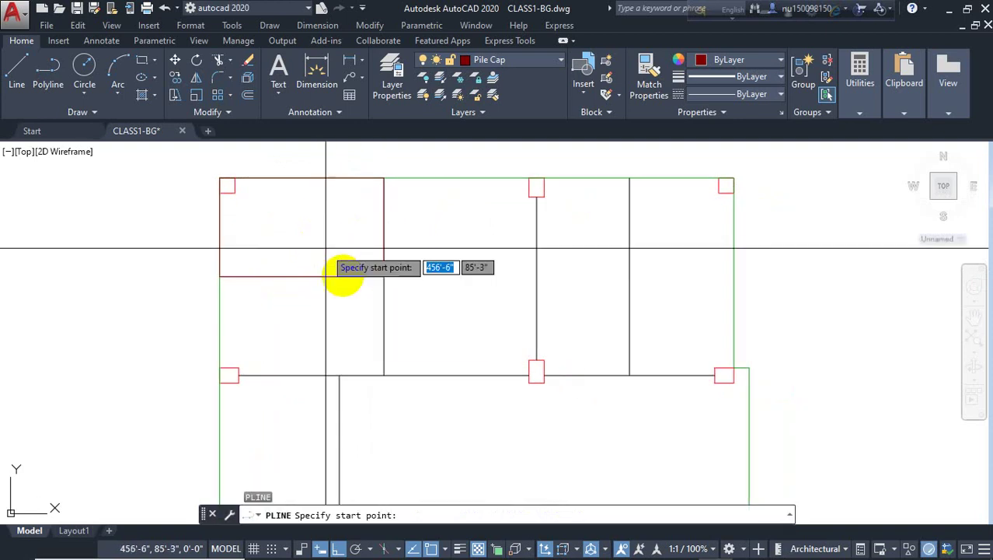
click(384, 276)
middle_drag(414, 317, 432, 192)
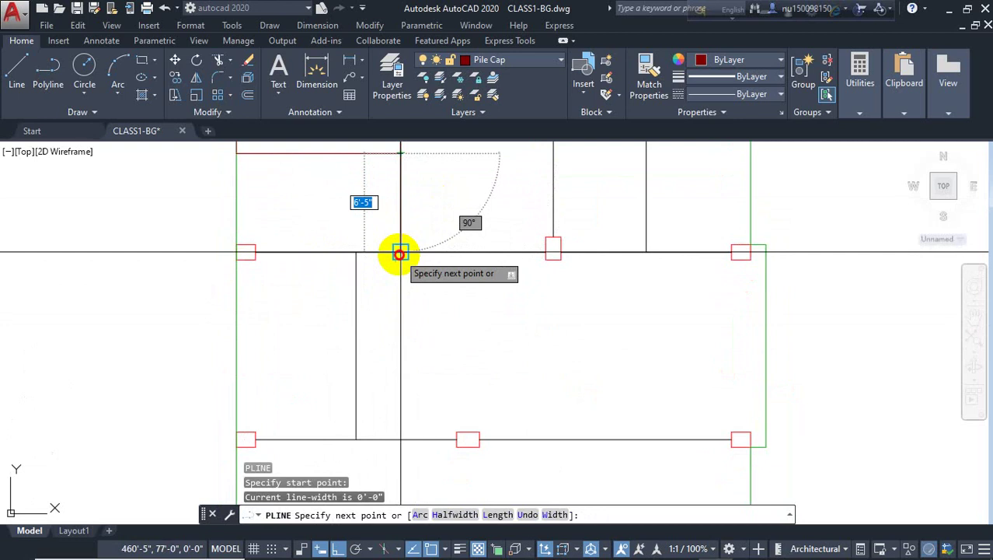
click(356, 251)
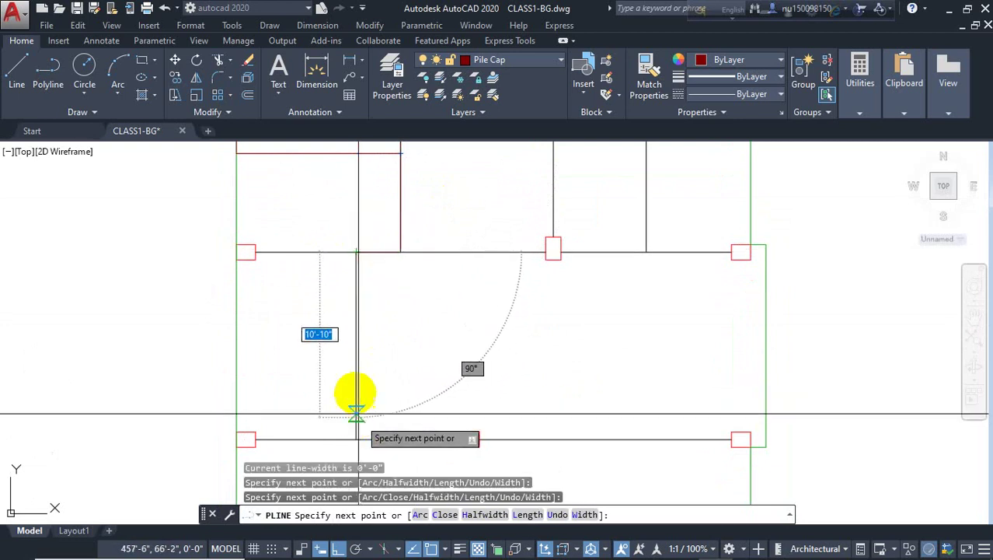
click(356, 346)
click(236, 346)
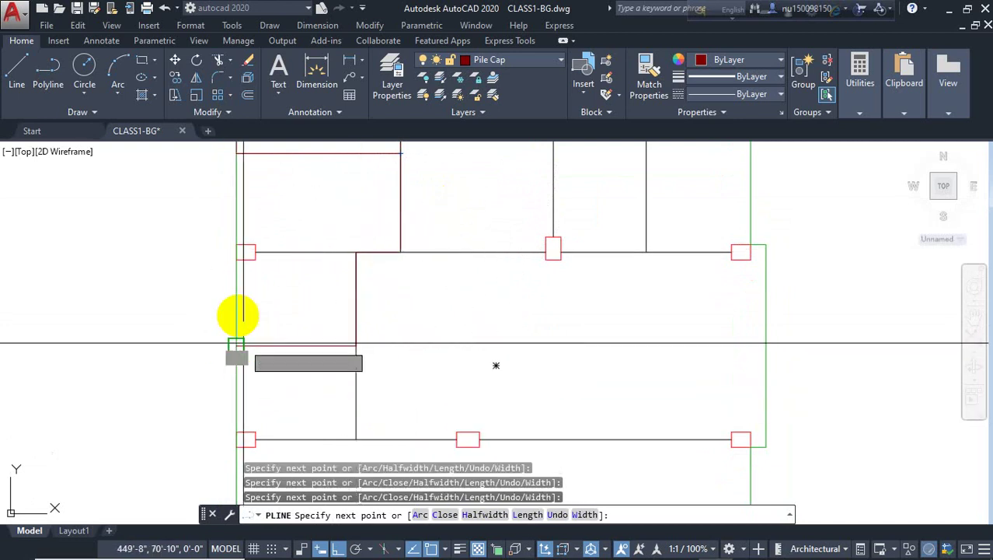
click(236, 153)
key(Return)
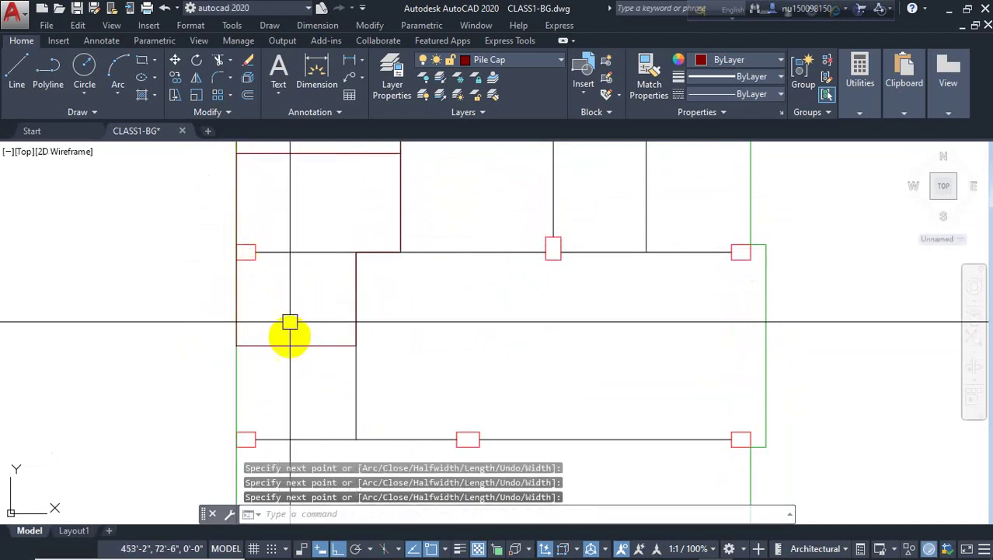
click(299, 325)
click(272, 350)
scroll(292, 324, down, 2)
key(Escape)
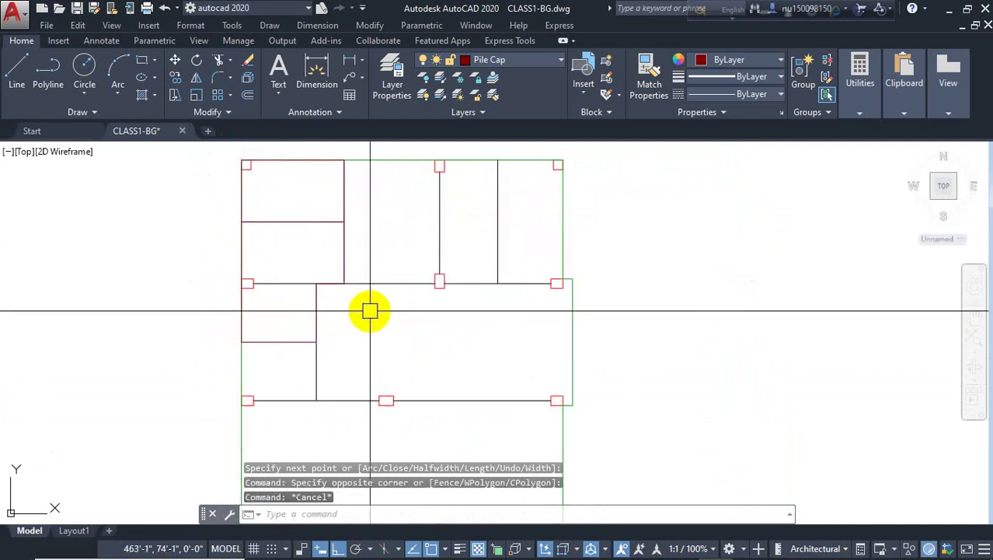
key(Return)
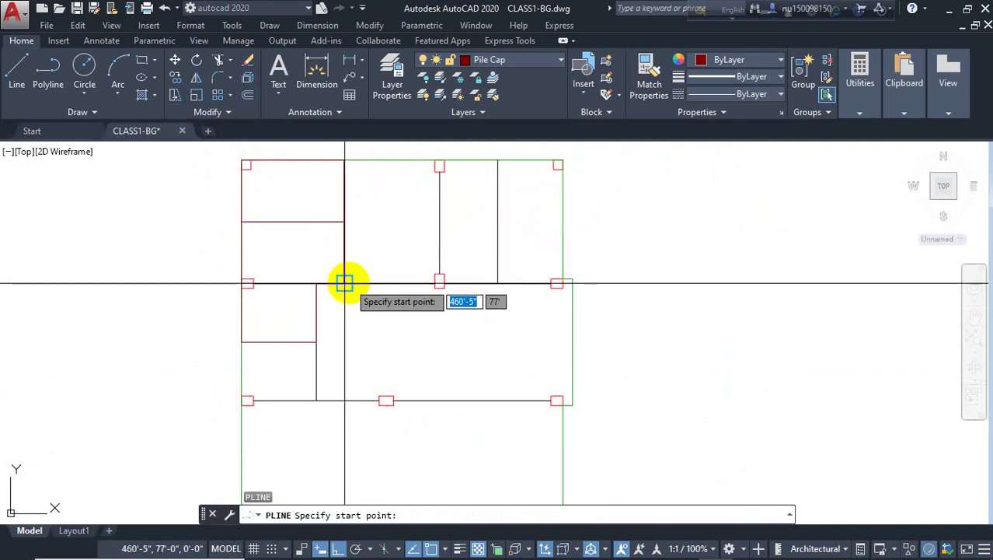
click(344, 283)
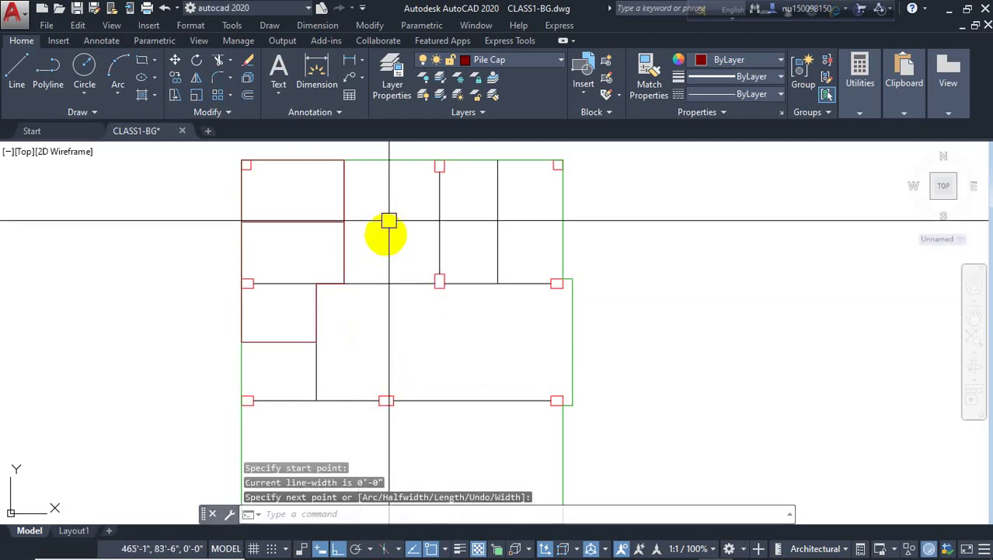
middle_drag(387, 222, 390, 266)
key(Escape)
- Trace a polyline around the upper halves of the two middle rear bays, starting and ending at the middle of the vertical line between them
key(Return)
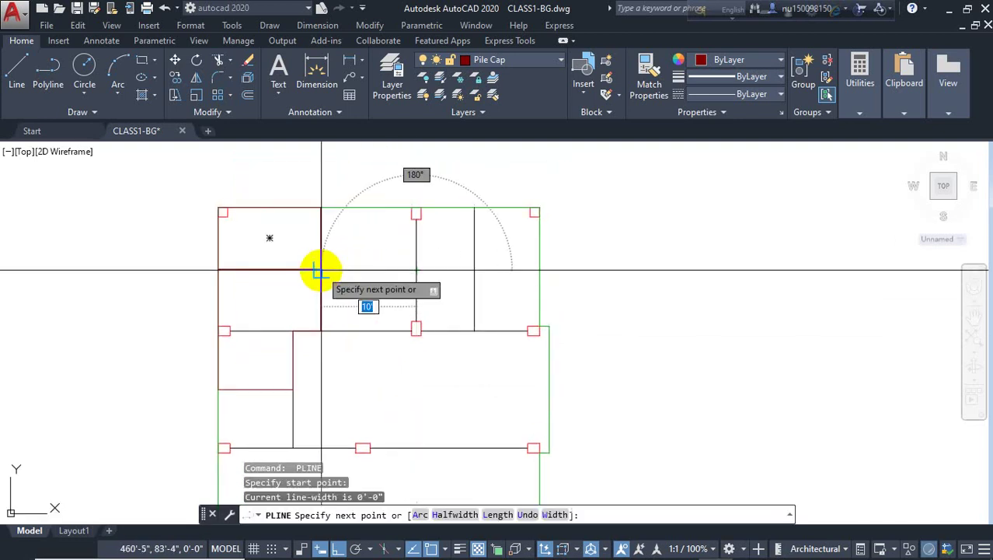
click(320, 269)
click(321, 209)
click(474, 208)
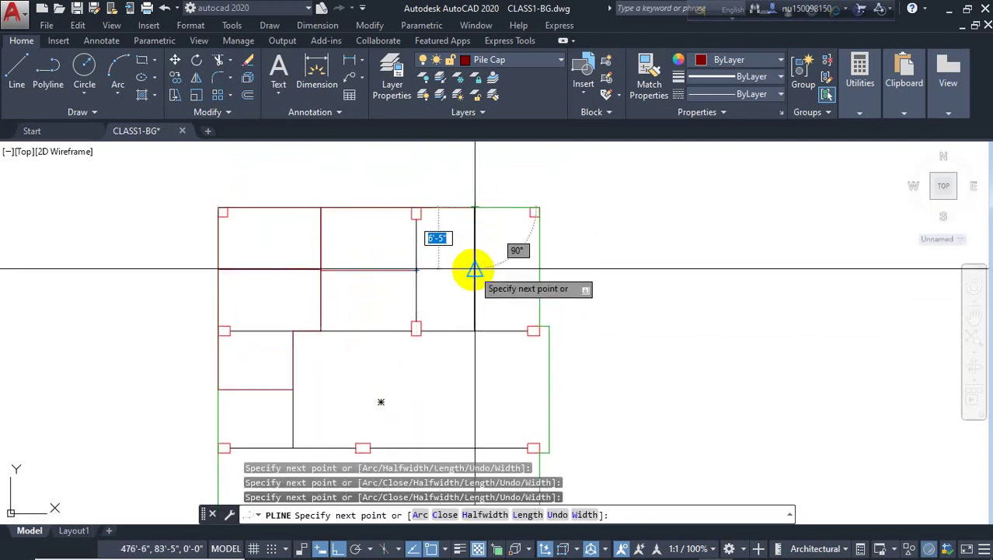
click(416, 269)
key(Return)
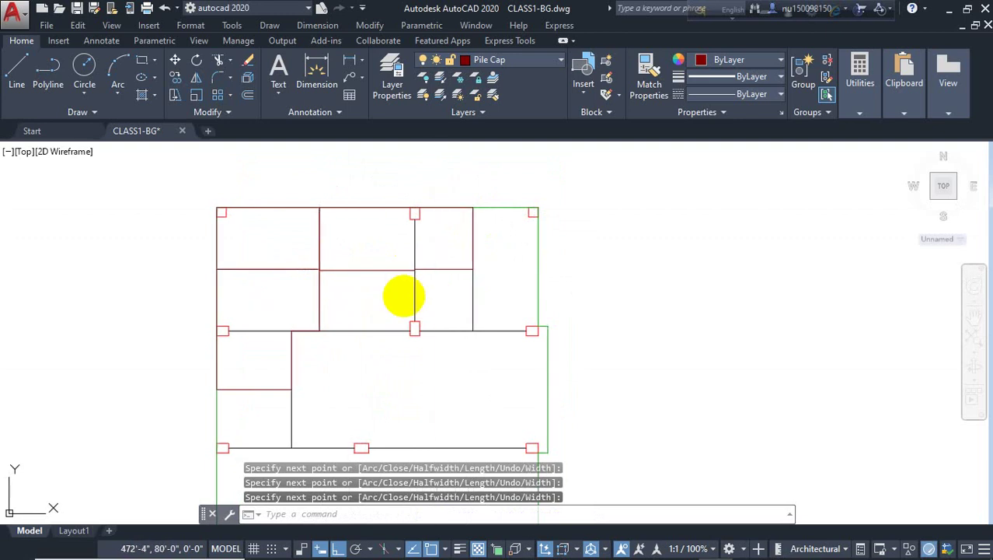
- Draw a polyline around the upper half of the rear-right bay, along the rear wall, down the right wall and back to the vertical line
middle_drag(404, 296, 300, 283)
key(Return)
click(371, 195)
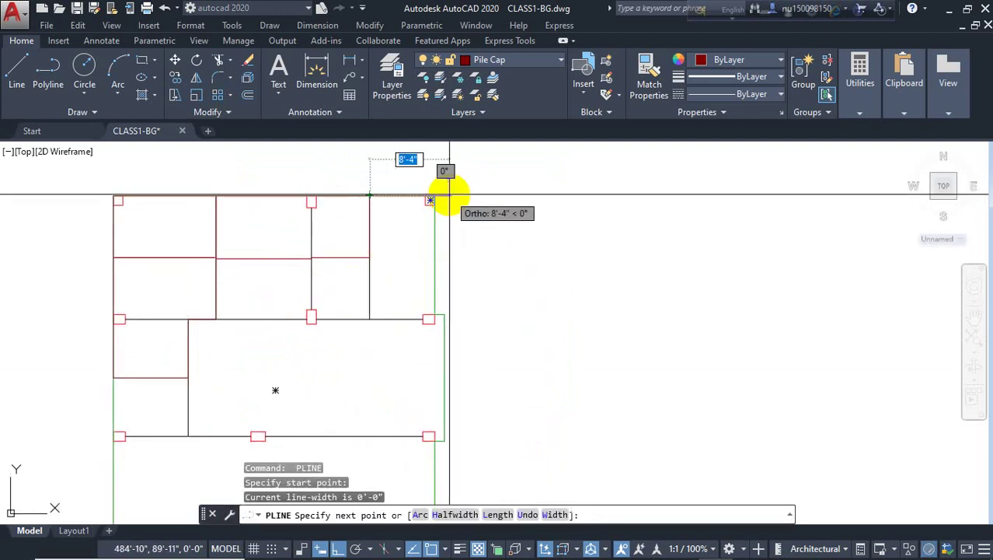
click(435, 195)
click(434, 254)
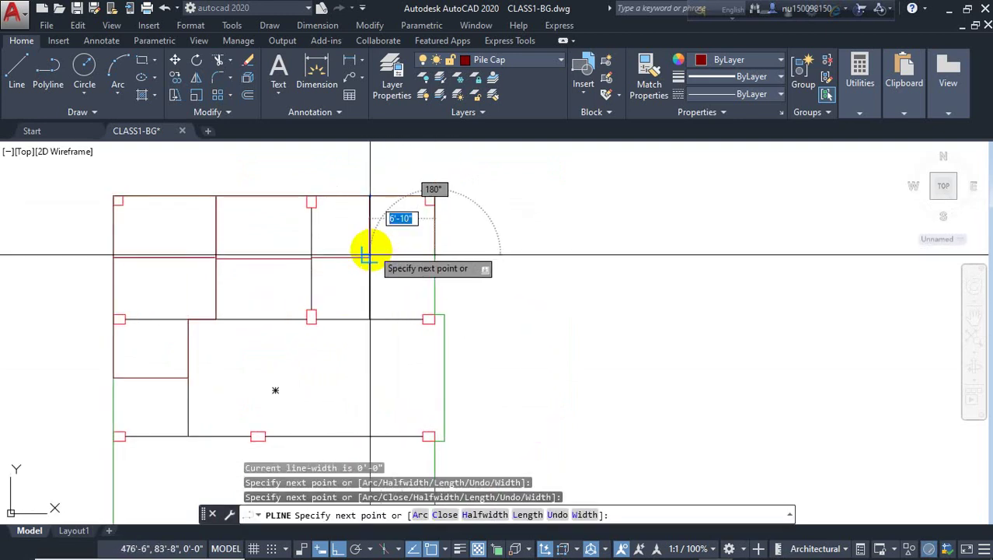
click(388, 253)
key(Return)
- Draw a polyline from the right wall's bay division down around the projection to its wall's midpoint, and left to below the vertical line
middle_drag(411, 269, 415, 235)
key(Return)
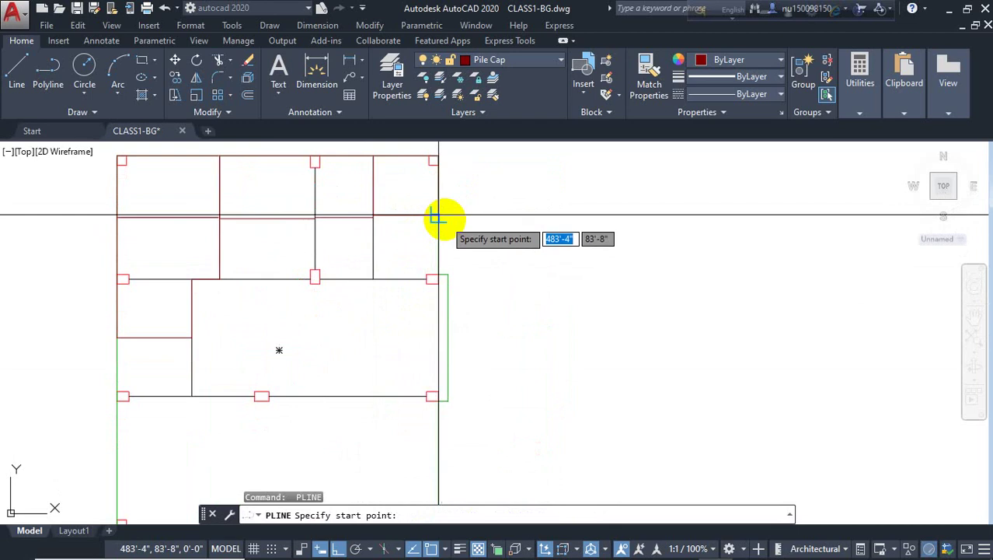
click(437, 216)
scroll(435, 233, up, 4)
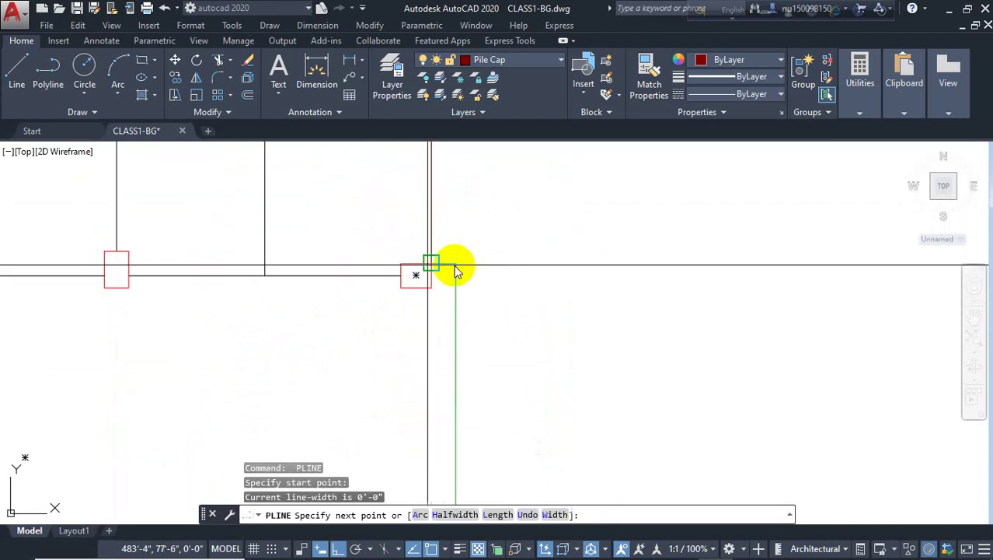
click(433, 264)
click(457, 264)
scroll(480, 265, down, 4)
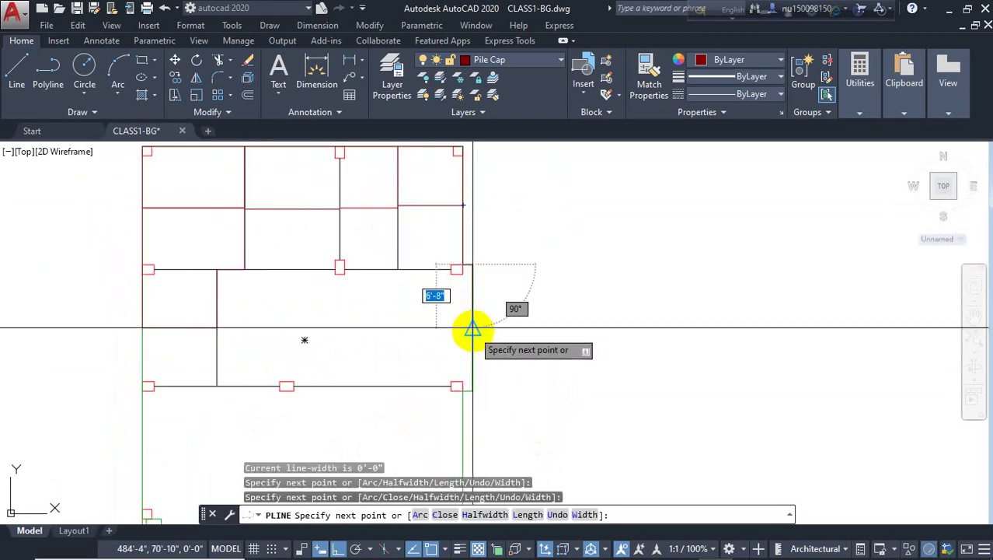
click(473, 327)
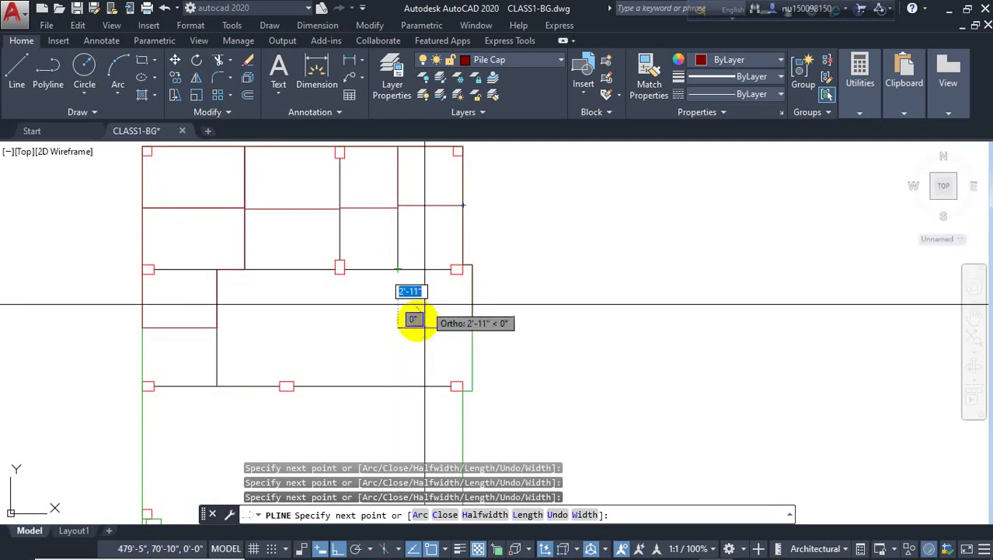
key(Escape)
- Draw a vertical line upward from the midpoint between the middle and right columns of the third column row
text(l)
key(Return)
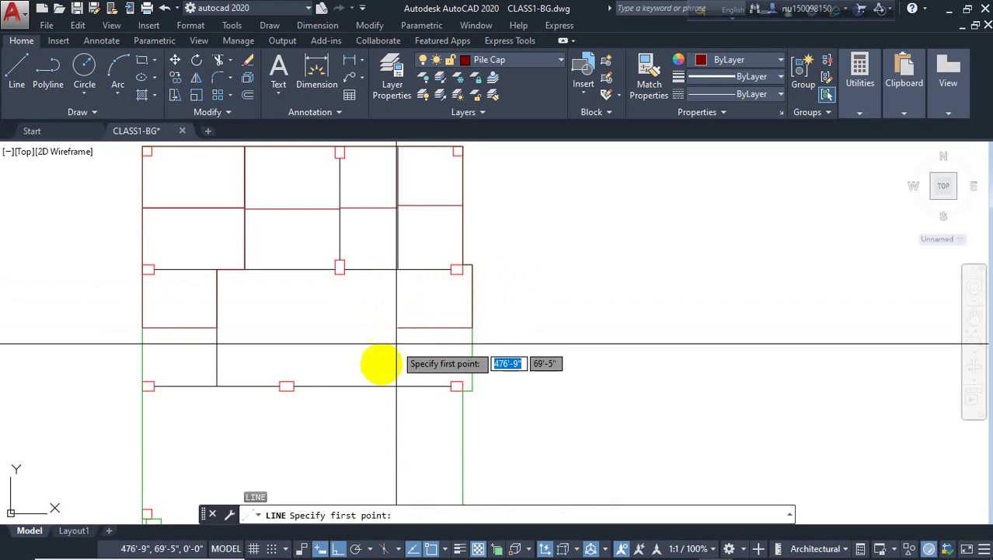
click(373, 385)
key(Return)
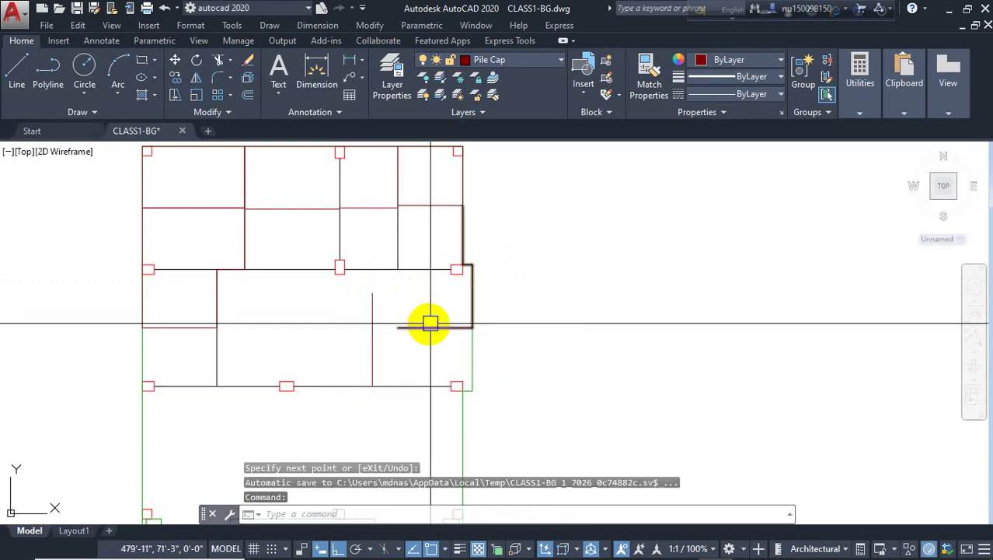
- Stretch the open left end of the new right-side polyline to meet the vertical guide line
click(398, 326)
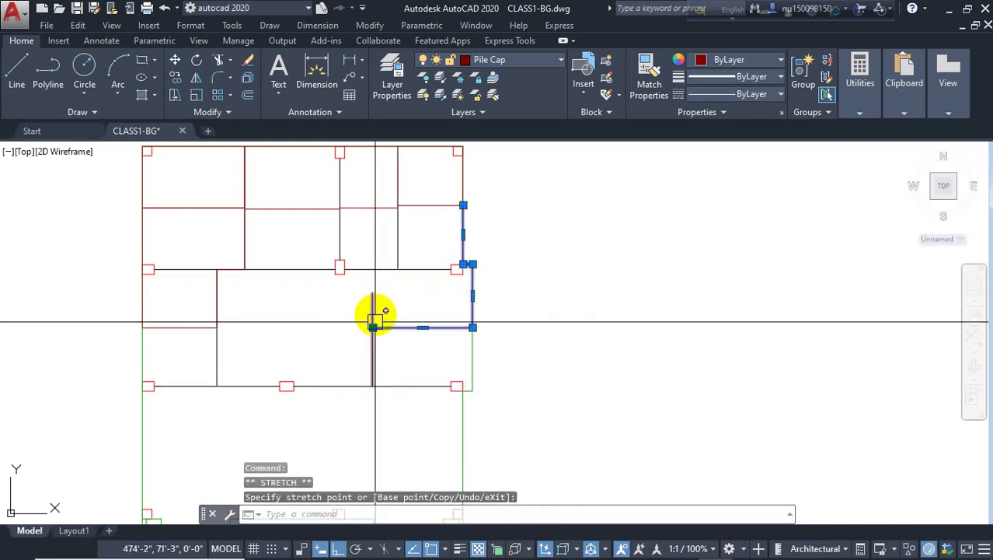
scroll(377, 304, up, 4)
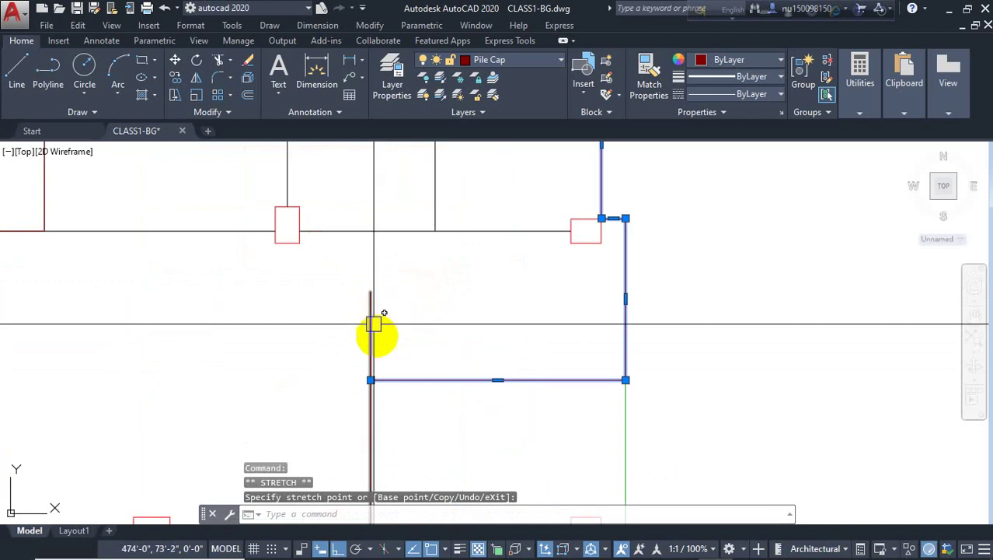
click(377, 354)
- Draw a polyline from that end up to the second column row, right to the vertical bay line, and up to its middle
text(pl)
key(Return)
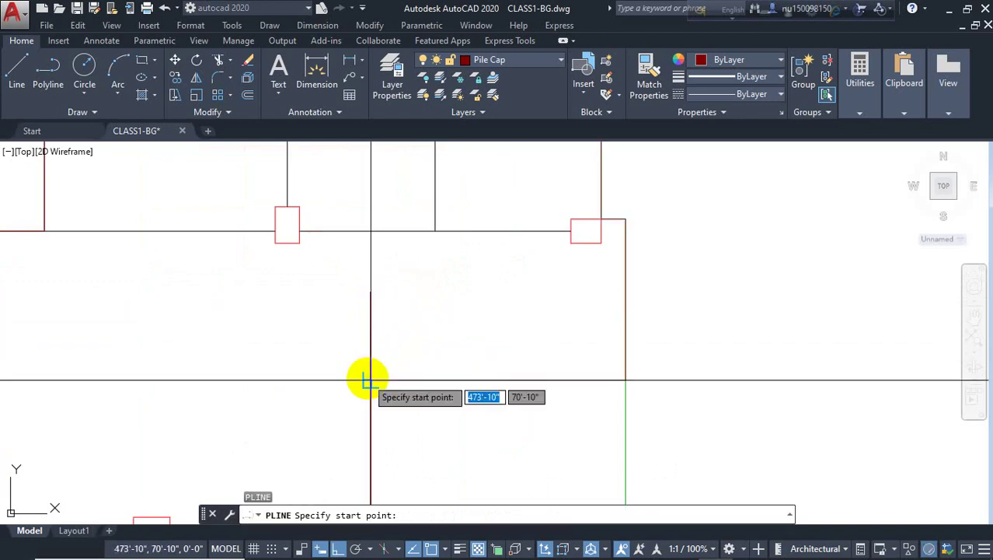
click(371, 379)
click(423, 228)
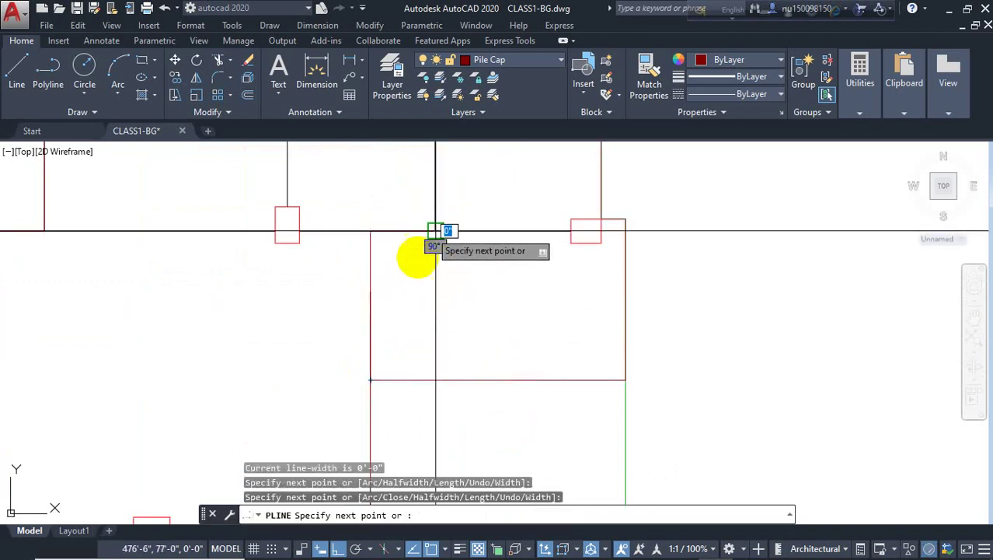
scroll(417, 256, down, 2)
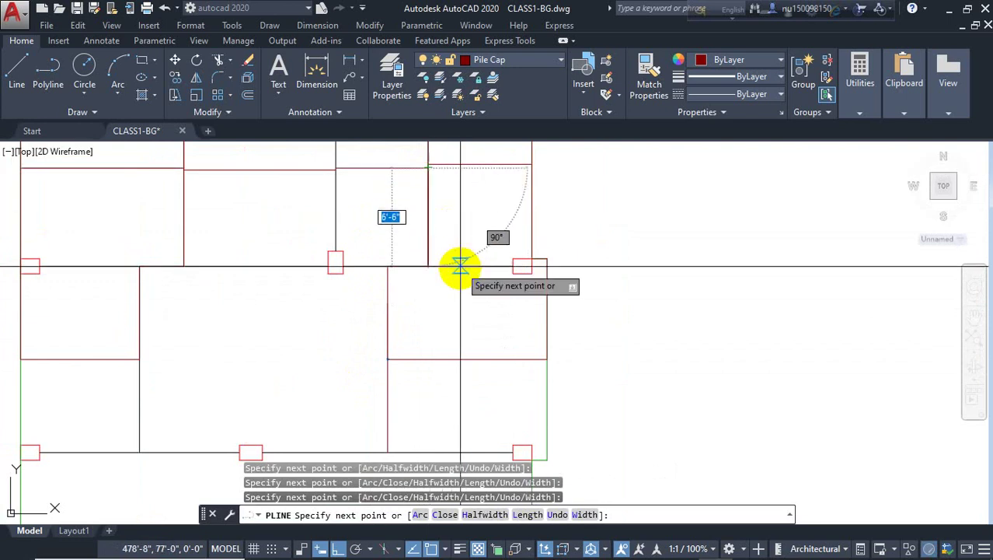
key(Escape)
- Join the two right-side polylines around the second-row right column into one polyline
click(433, 356)
click(435, 243)
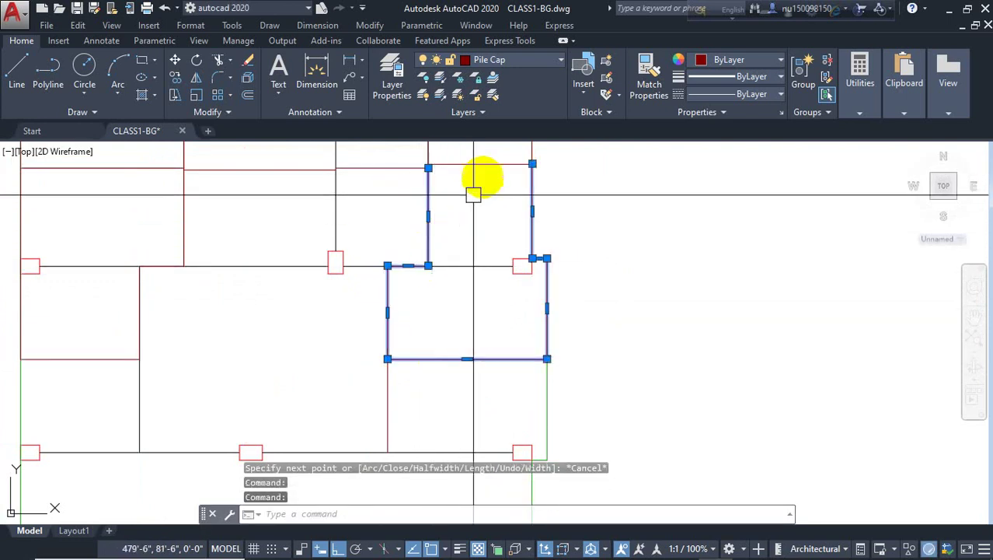
middle_drag(477, 241, 476, 266)
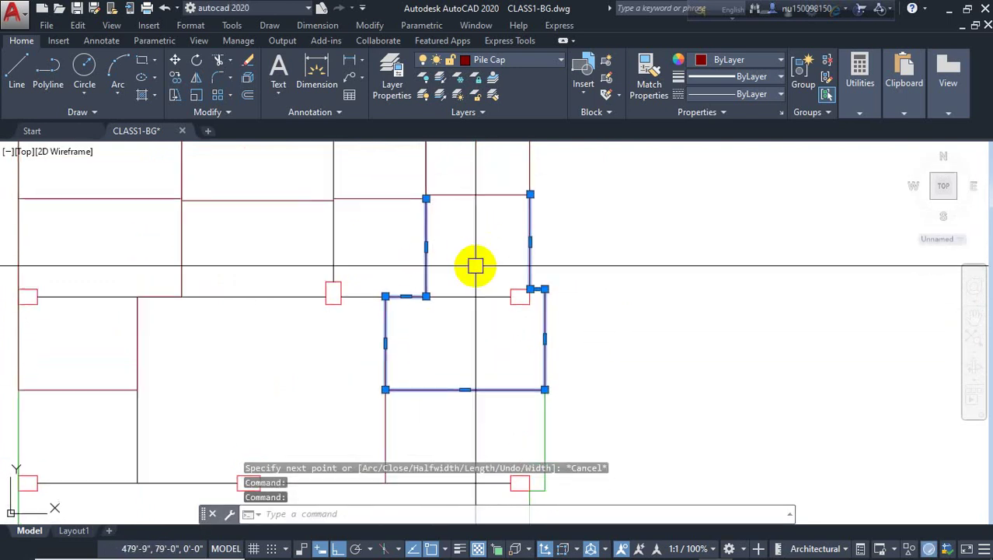
key(Return)
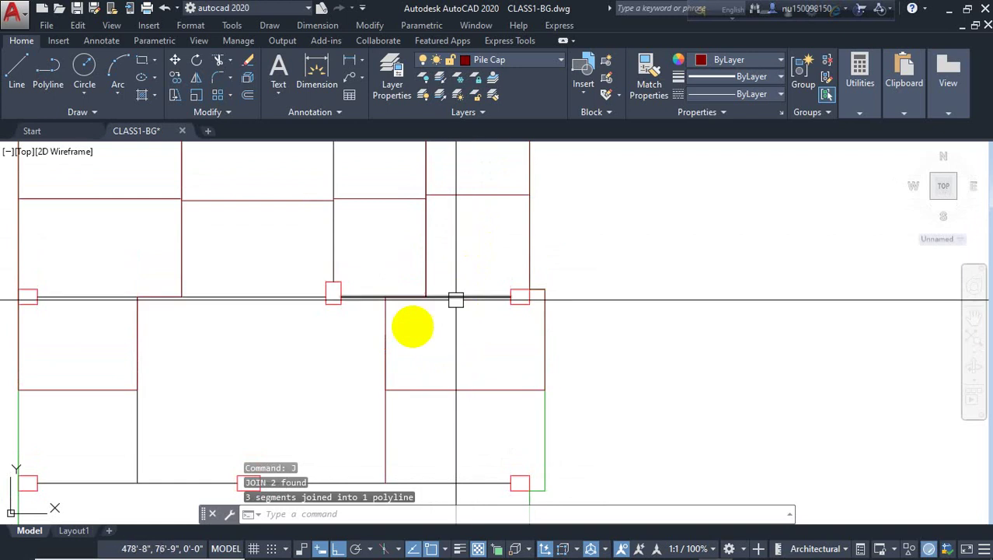
- Delete the joined polyline around the second-row right column
click(415, 390)
scroll(466, 346, down, 2)
scroll(451, 340, up, 2)
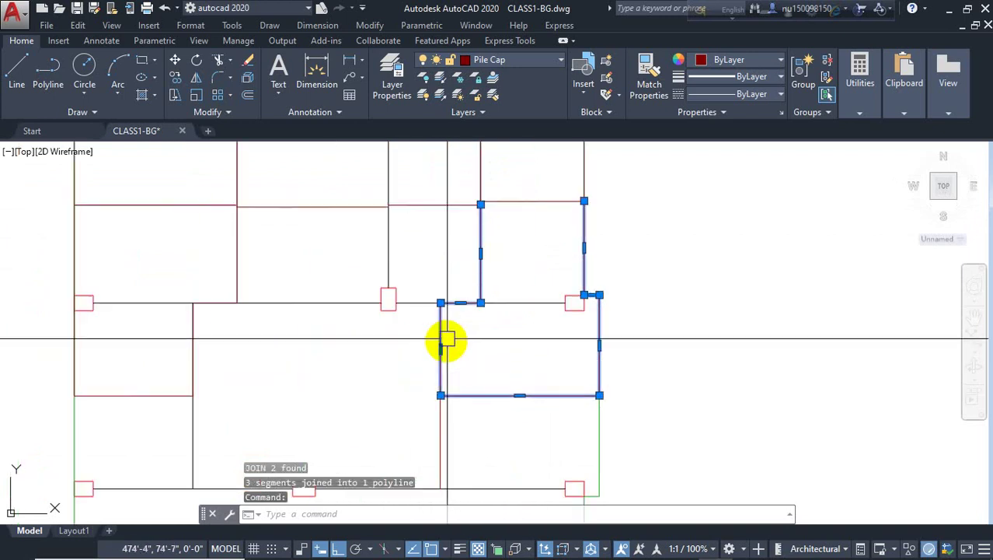
middle_drag(440, 347, 451, 354)
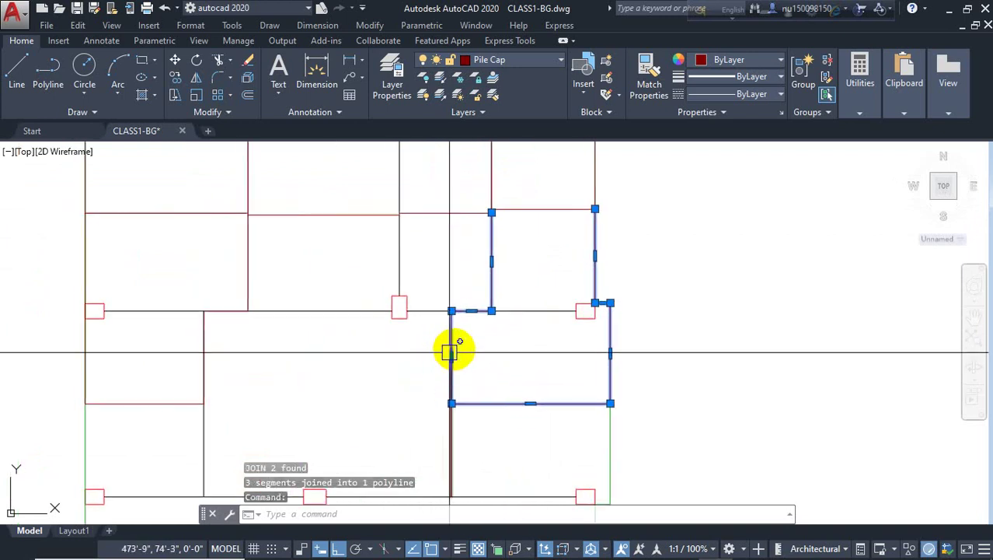
key(Delete)
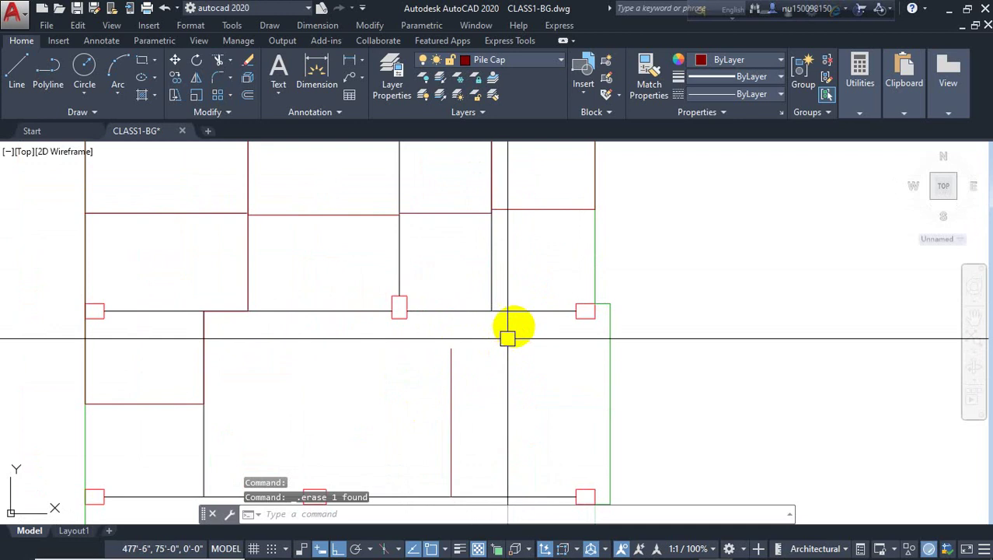
- Trace a closed polyline around the second-row right column, with its left side straight along the vertical bay line and its right side following the wall projection
text(L)
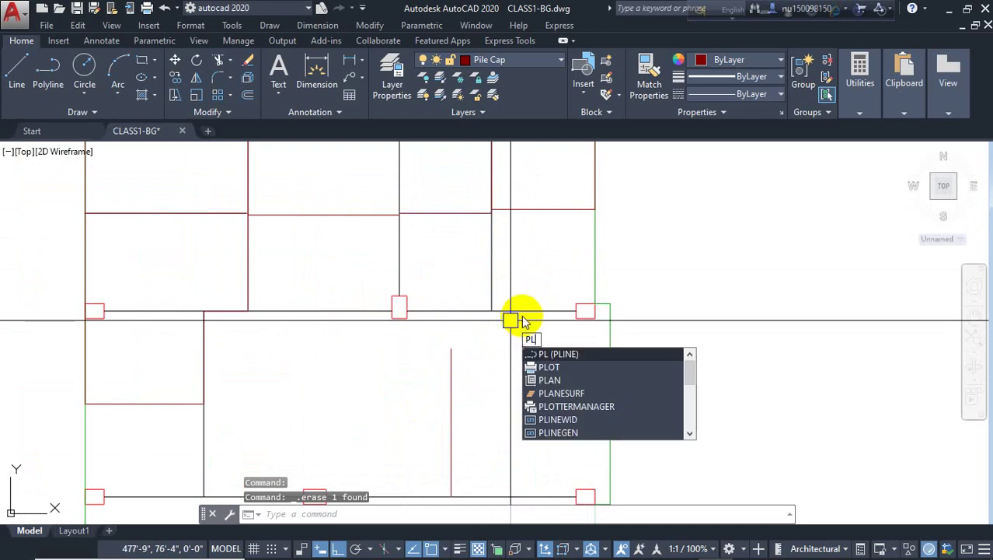
key(Return)
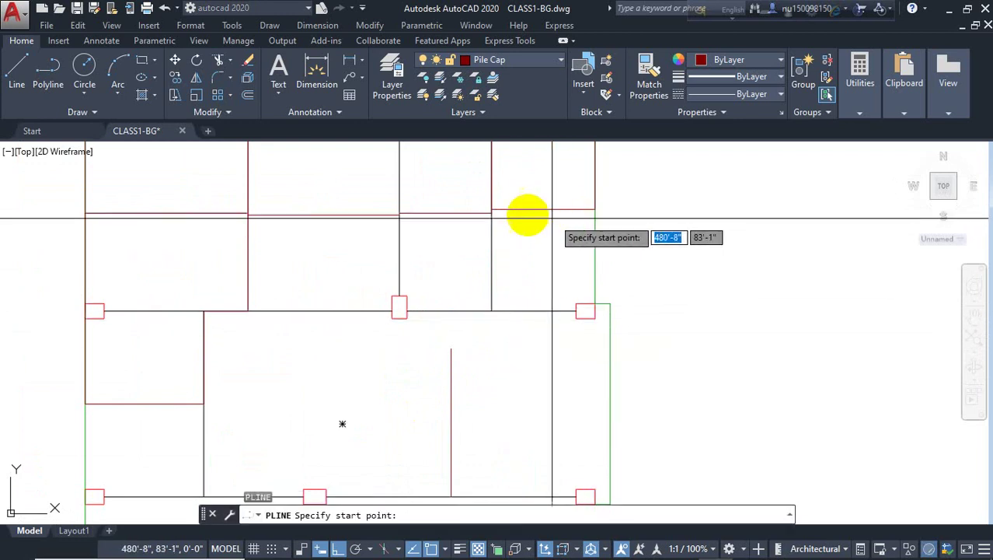
click(491, 212)
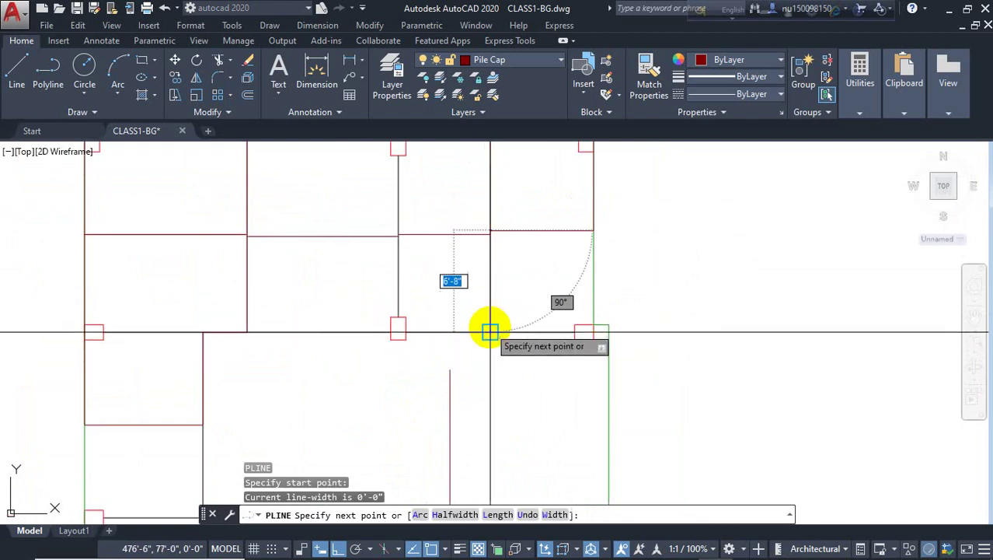
middle_drag(482, 405, 488, 280)
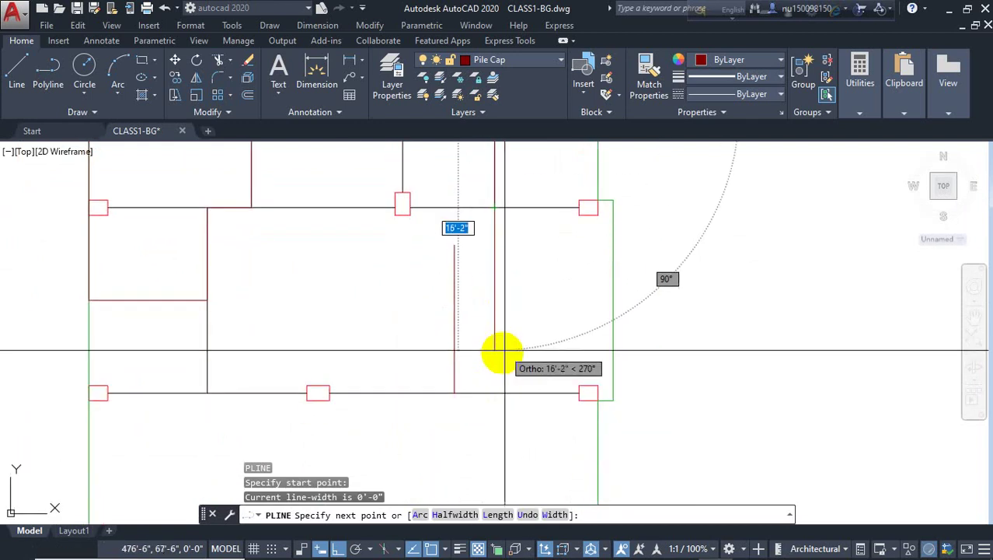
click(494, 319)
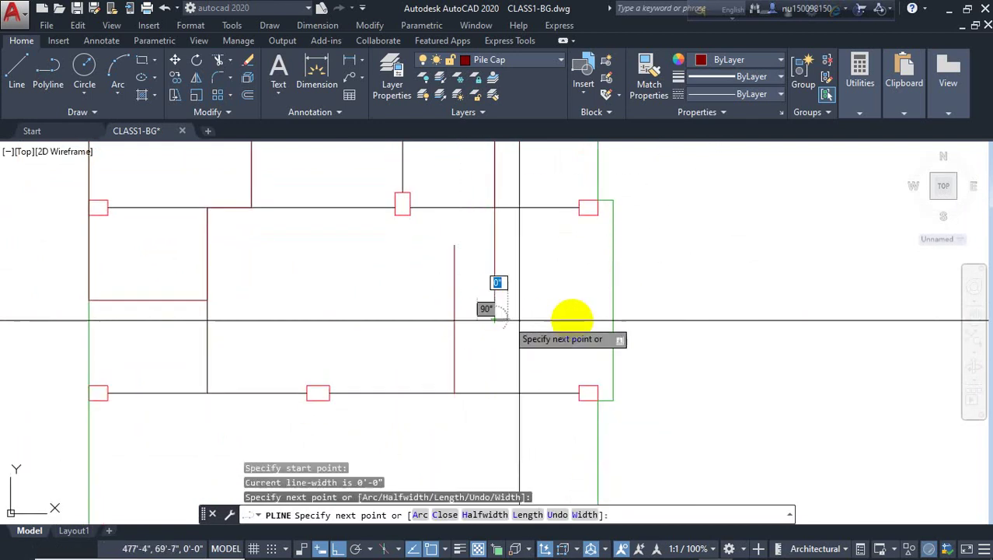
click(614, 319)
click(613, 199)
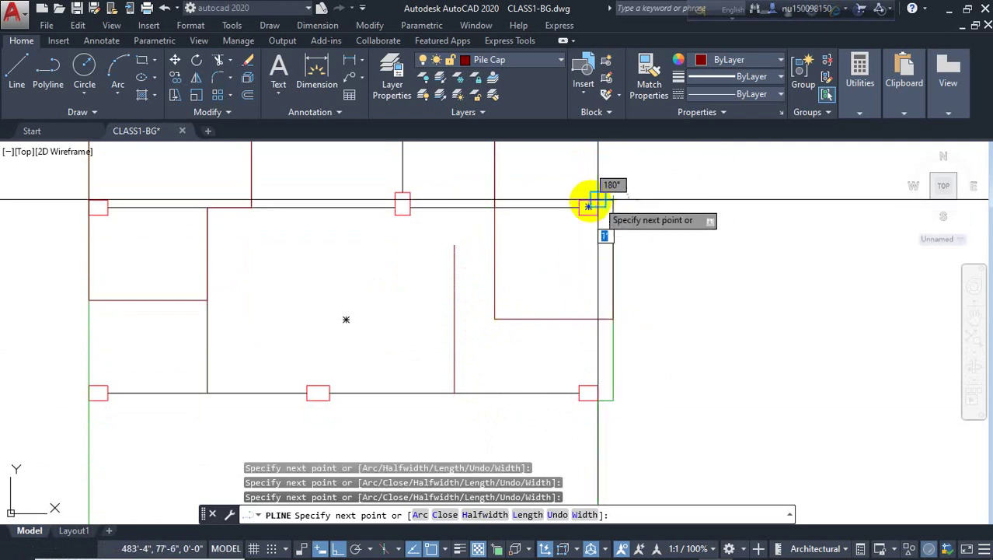
click(597, 200)
middle_drag(624, 170, 615, 290)
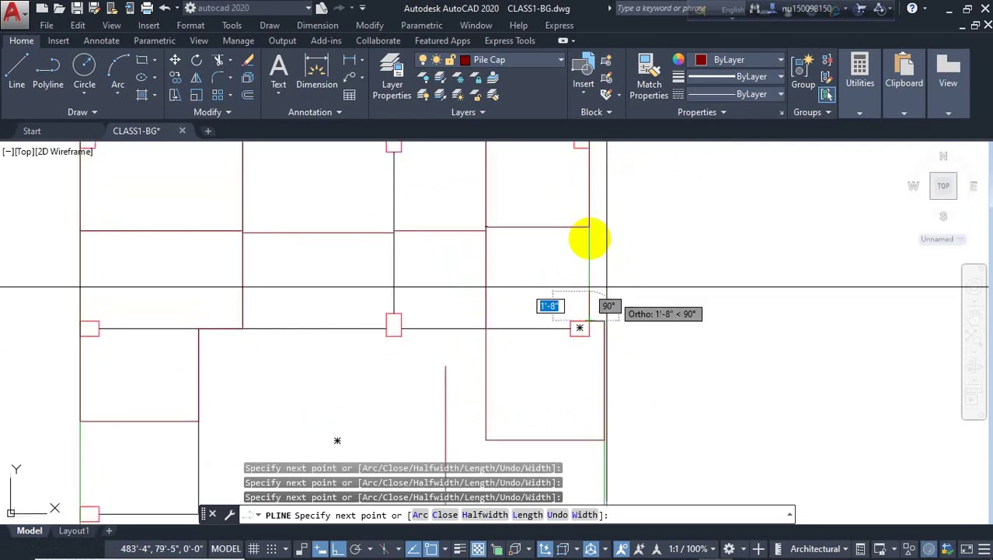
click(589, 227)
click(486, 227)
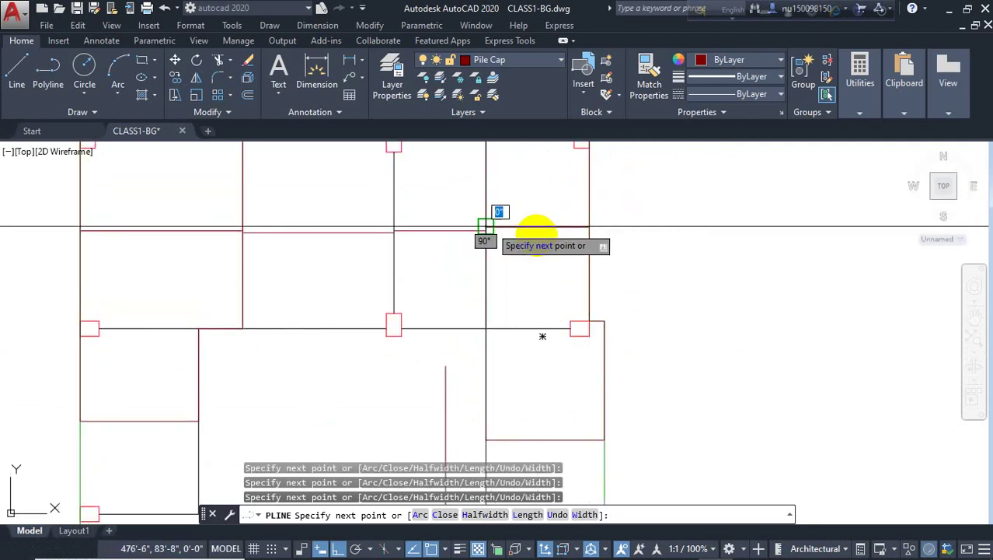
key(Escape)
click(489, 367)
scroll(489, 358, down, 2)
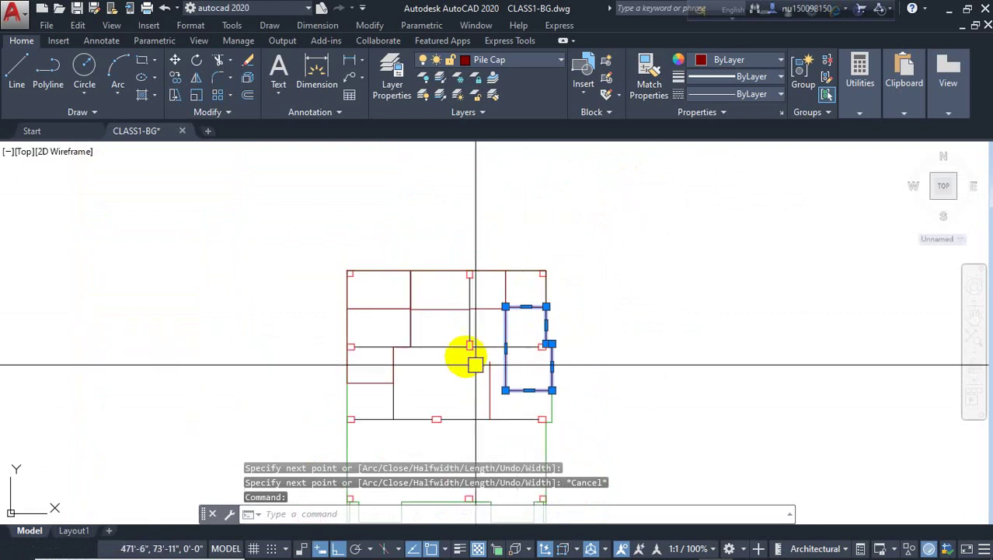
key(Escape)
- Trace a polyline around the second-row middle column, from the rear-left bay line through the small left bay's line midpoint to the right column's outline
middle_drag(479, 355, 490, 319)
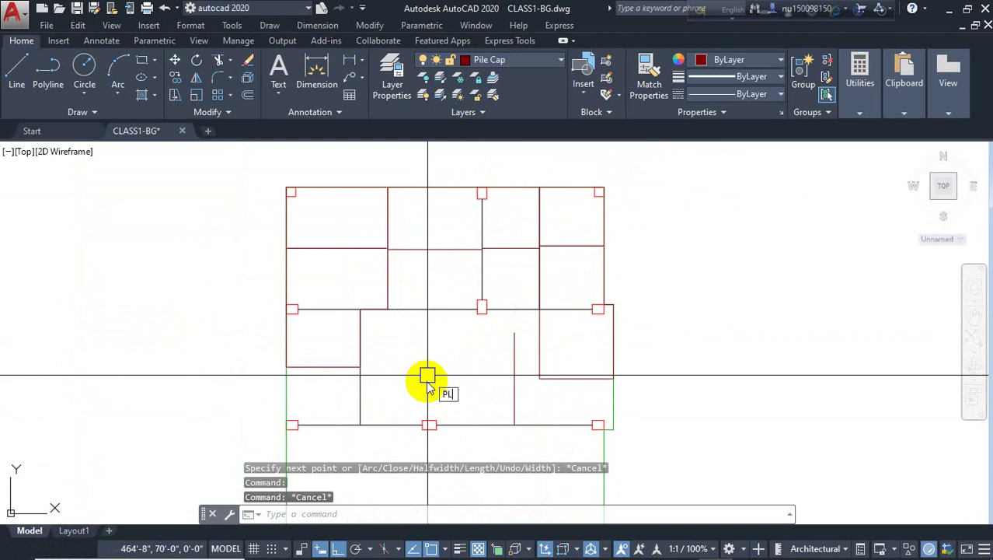
key(Return)
click(387, 248)
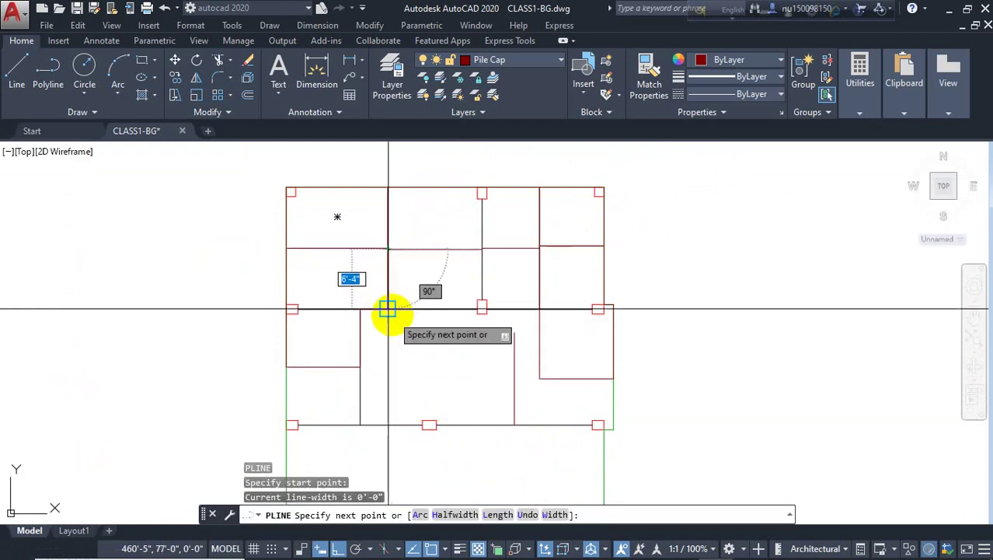
click(388, 310)
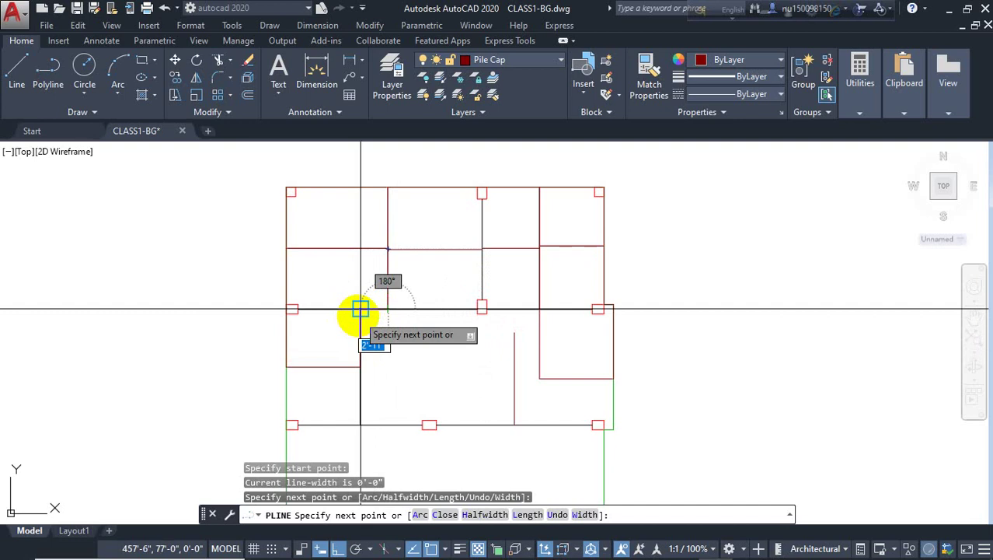
click(361, 309)
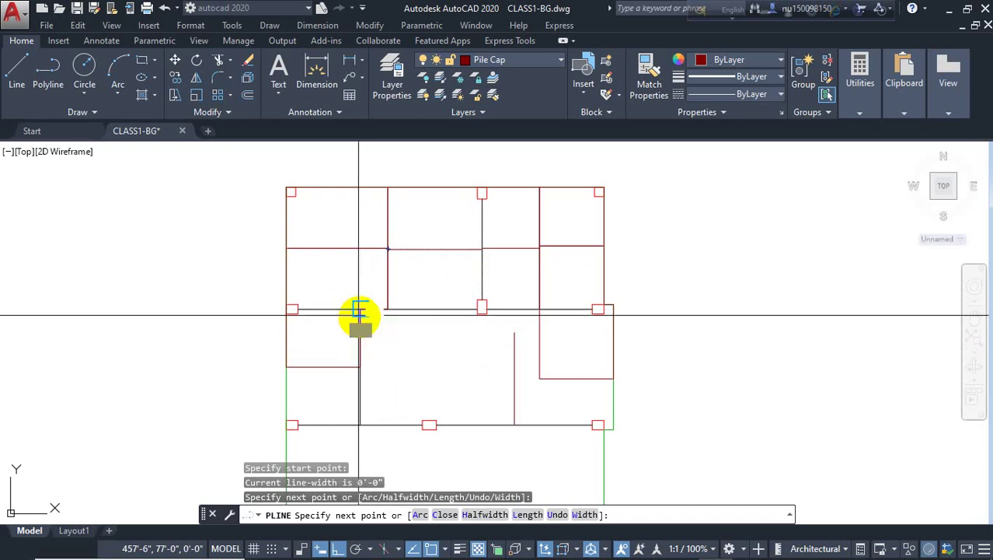
click(360, 366)
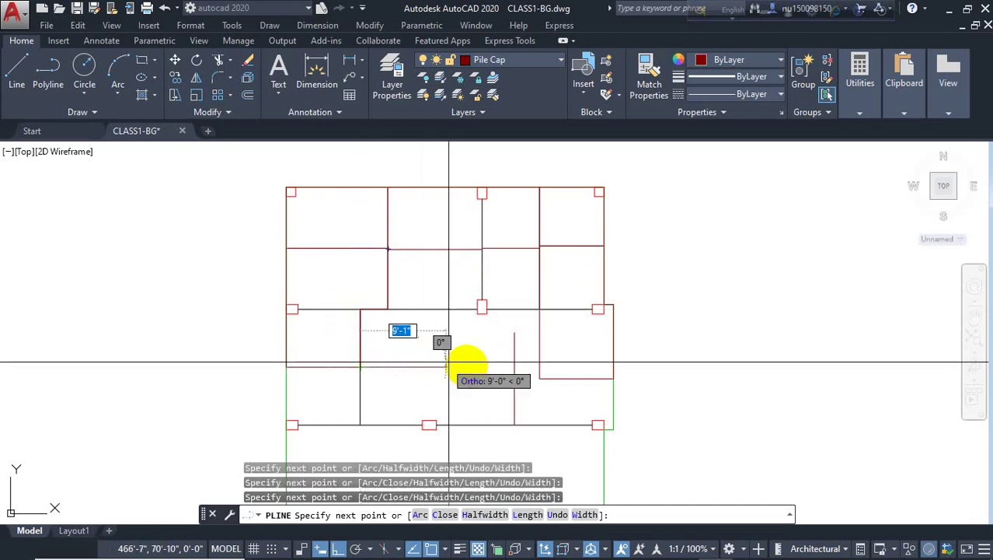
click(540, 366)
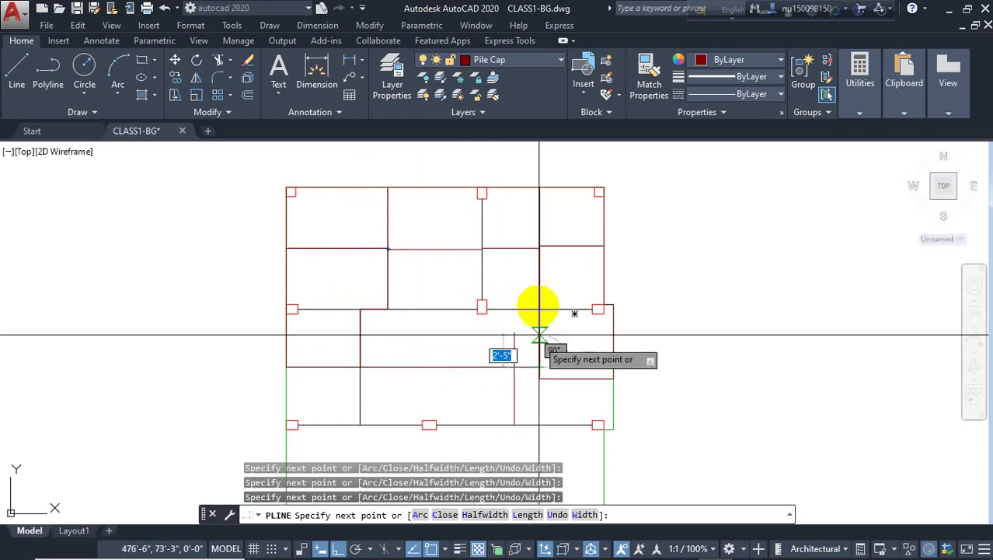
click(540, 249)
scroll(482, 249, up, 5)
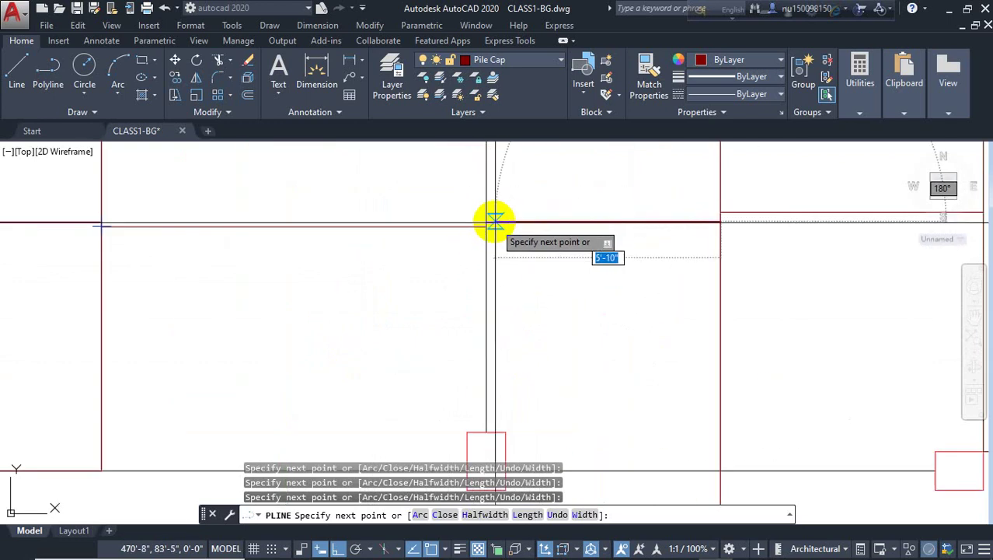
scroll(483, 226, down, 3)
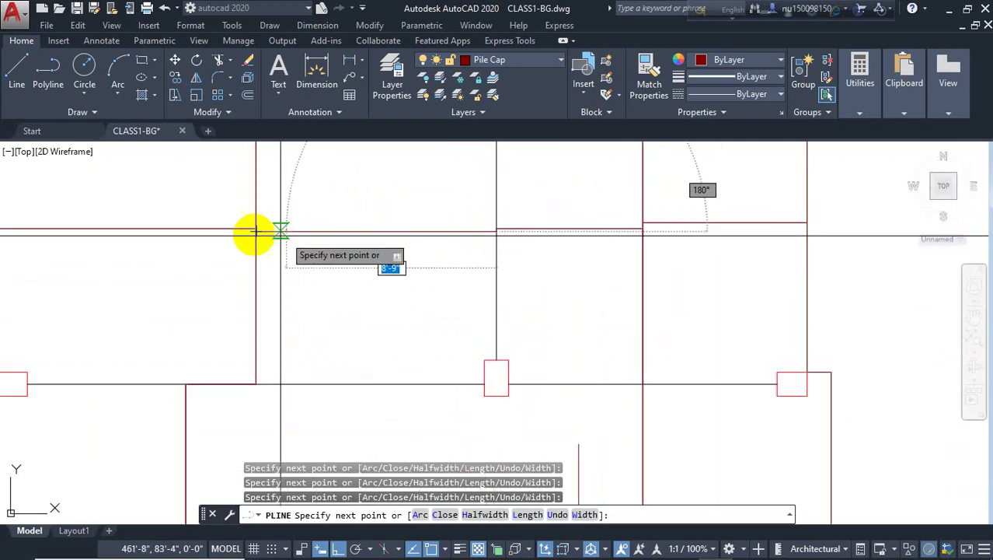
scroll(314, 255, down, 3)
key(Escape)
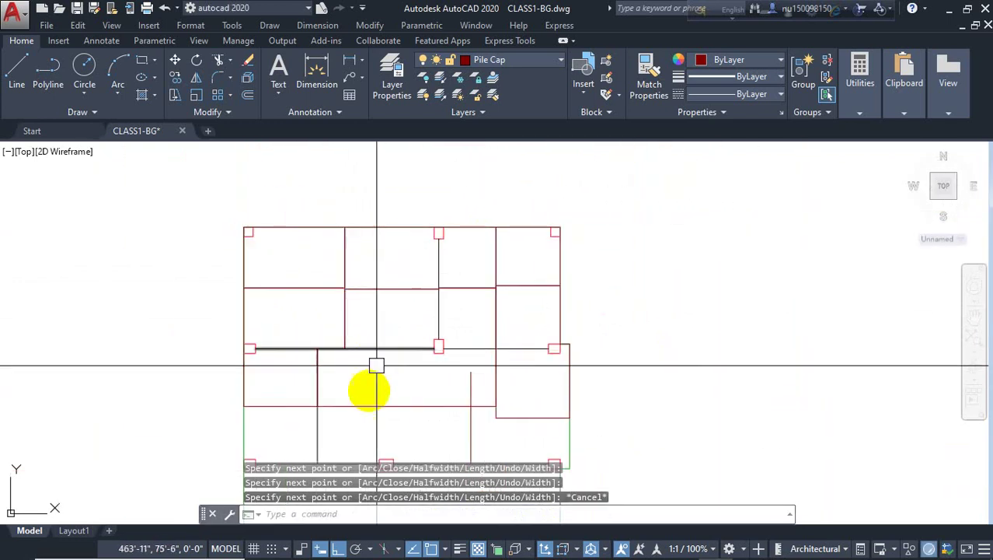
- Examine the extents of the polylines around the second-row middle column, second-row right column and rear right corner column
click(386, 407)
scroll(466, 337, down, 2)
scroll(444, 390, down, 1)
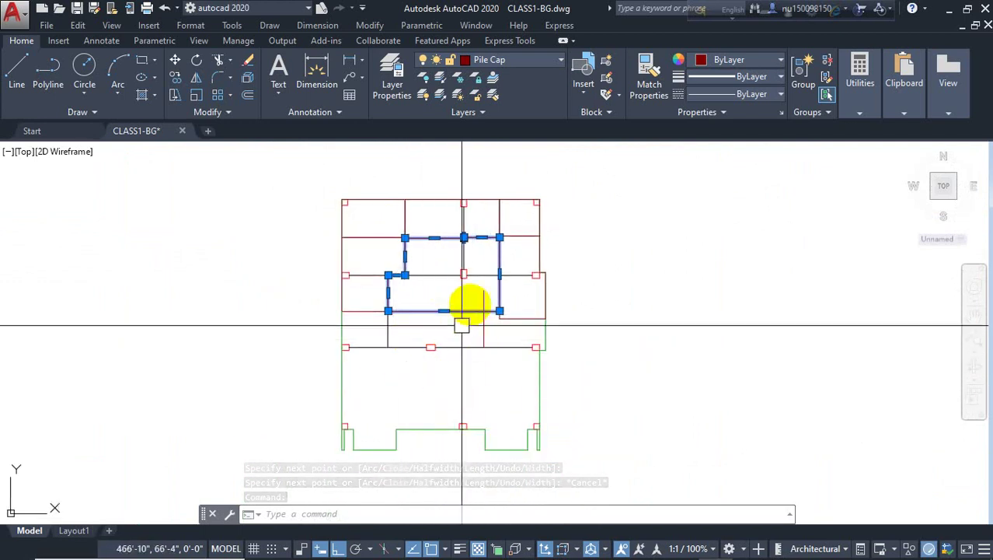
scroll(431, 284, up, 2)
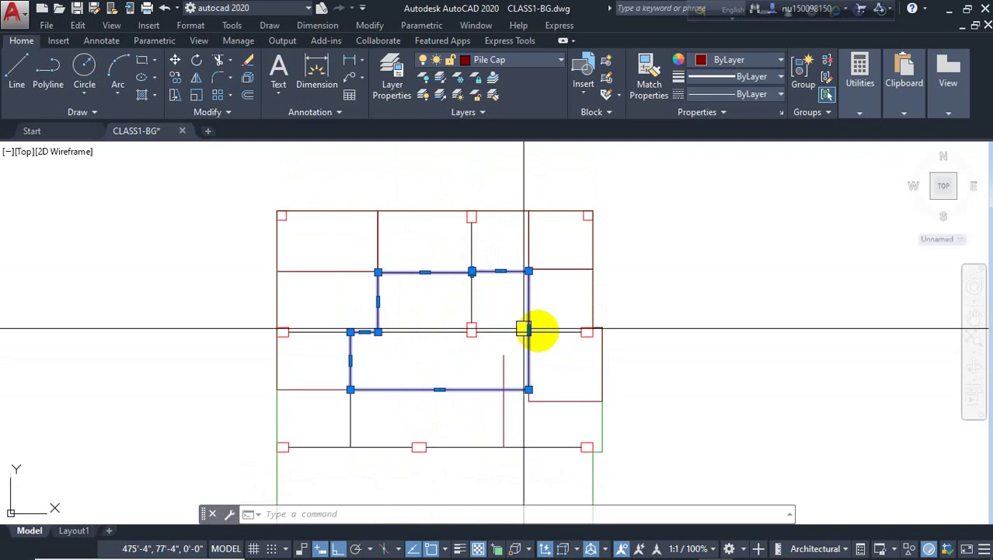
click(546, 401)
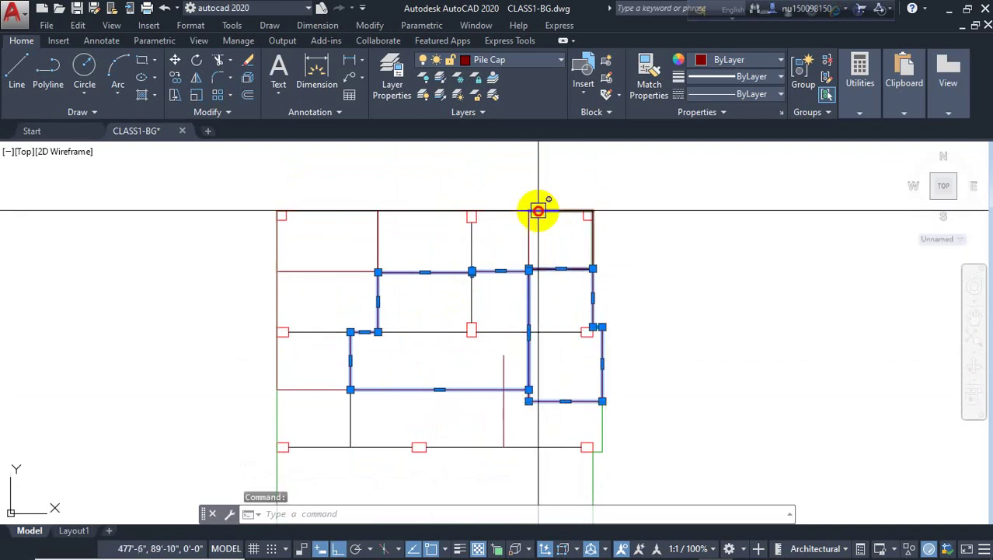
click(538, 211)
key(Escape)
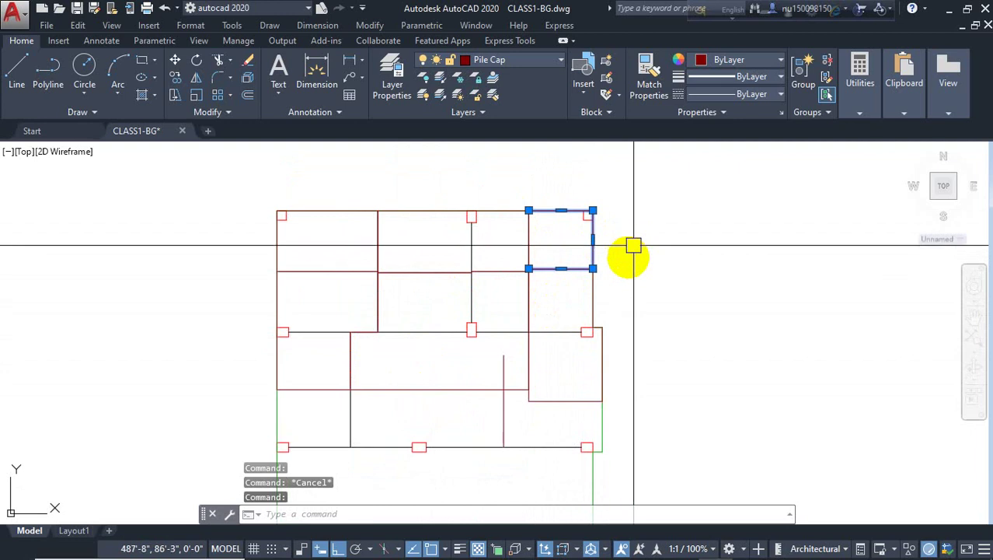
key(Escape)
- List the properties of the polyline around the second-row middle column to read its area
click(446, 388)
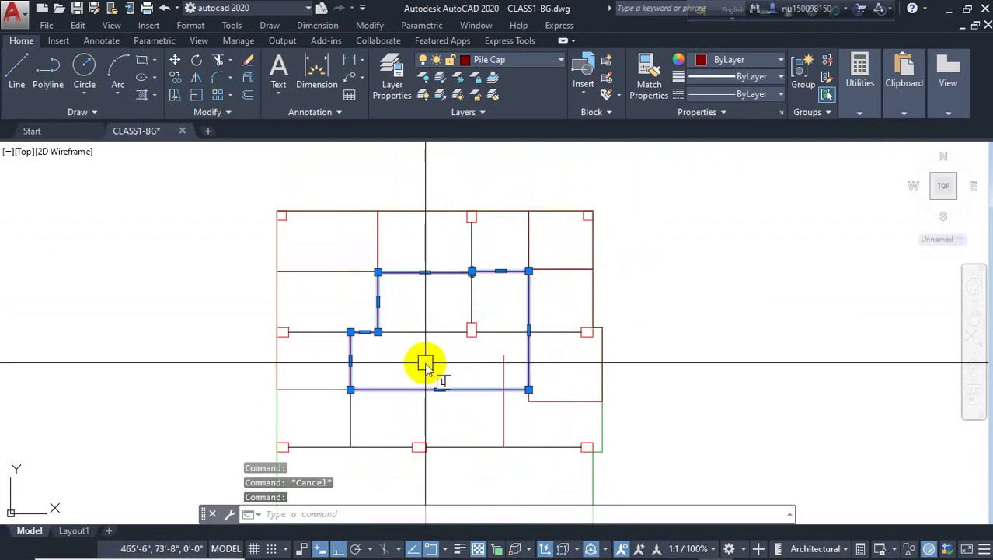
text(li)
key(Return)
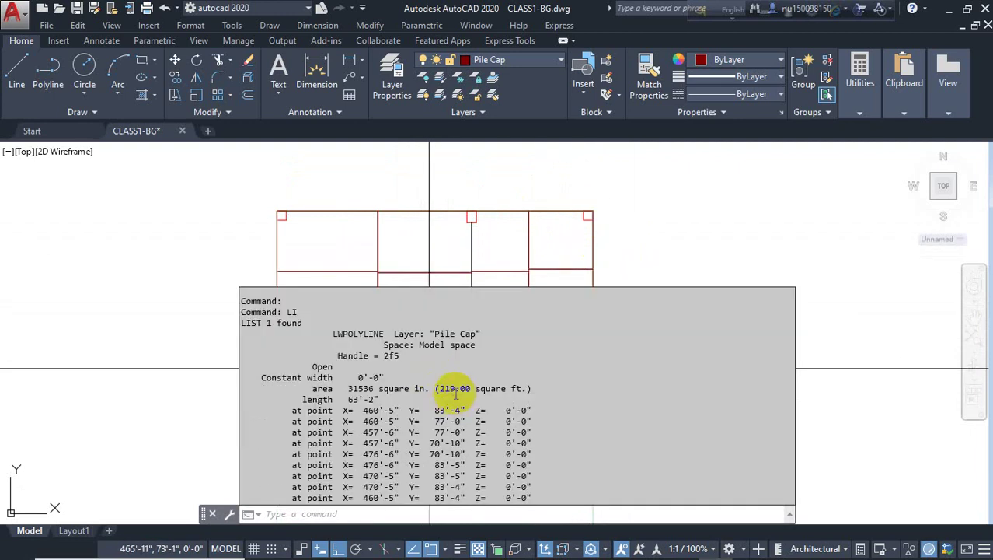
text(`)
key(Escape)
- Copy the BED ROOM label from the floor plan's front-right room onto the column layout
middle_drag(455, 380, 431, 343)
scroll(243, 381, down, 2)
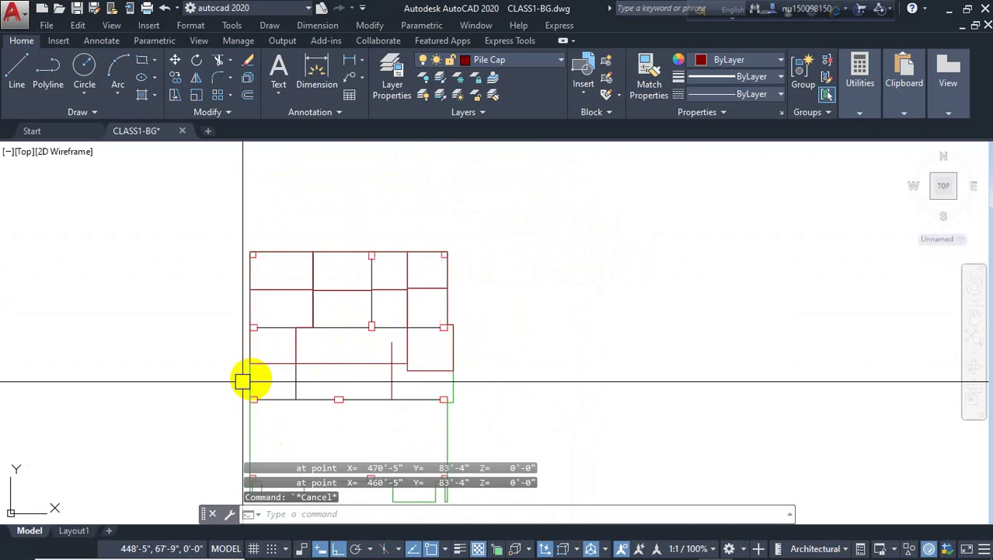
scroll(243, 381, down, 2)
scroll(294, 357, up, 2)
middle_drag(295, 357, 495, 244)
scroll(380, 336, down, 4)
scroll(239, 331, up, 4)
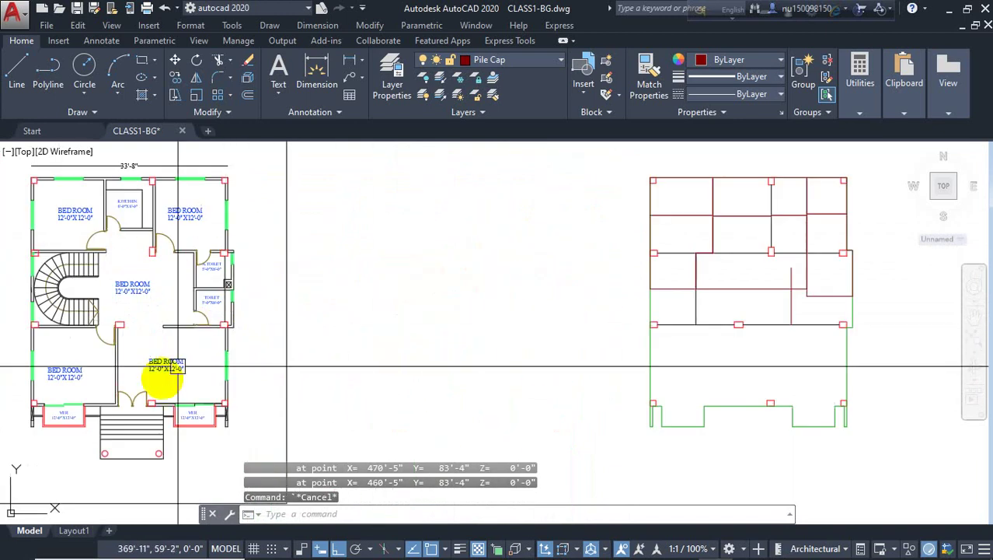
click(178, 365)
key(Return)
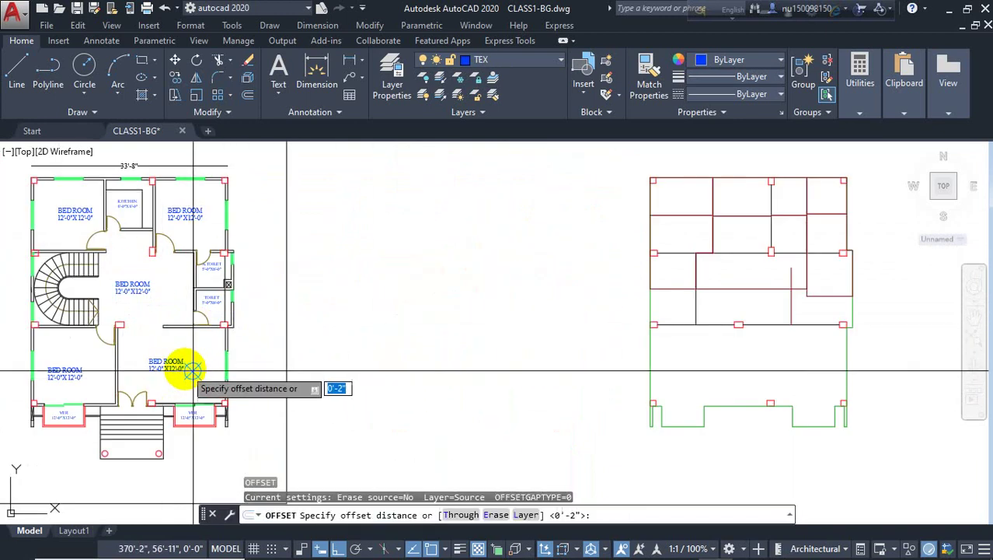
key(Escape)
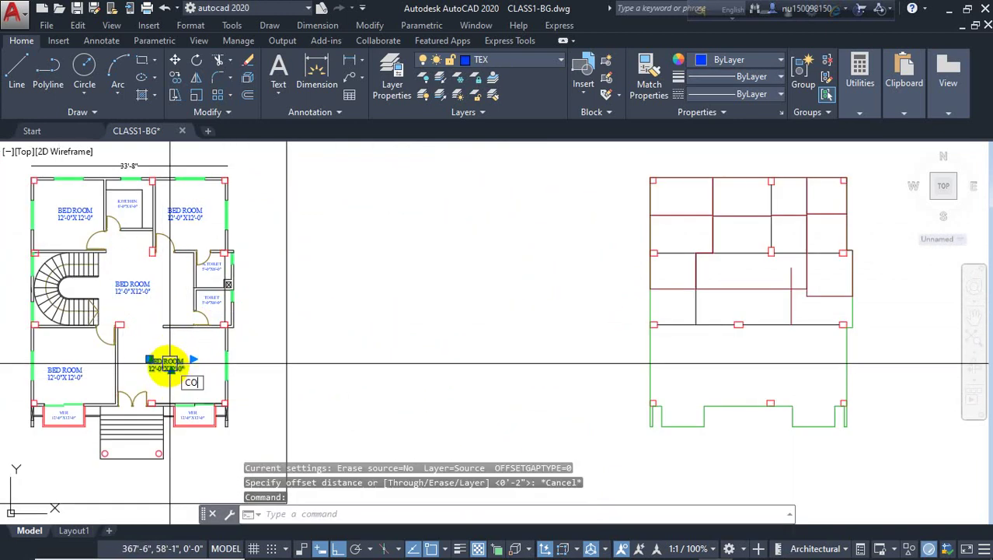
text(co)
key(Return)
click(167, 363)
click(710, 289)
key(Escape)
- Move the copied BED ROOM label inside the polyline around the second-row middle column
scroll(716, 281, up, 4)
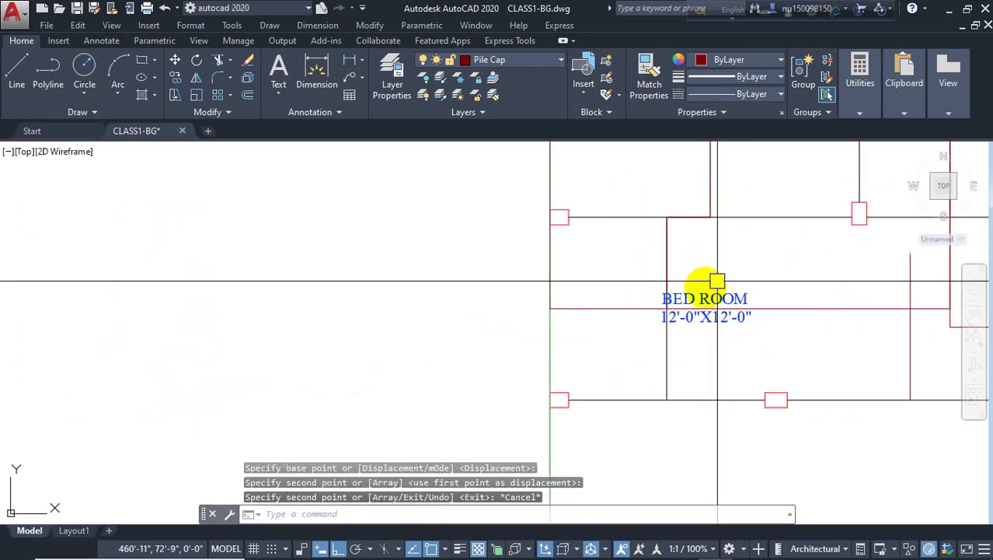
middle_drag(710, 280, 457, 310)
click(492, 324)
drag(492, 324, 591, 299)
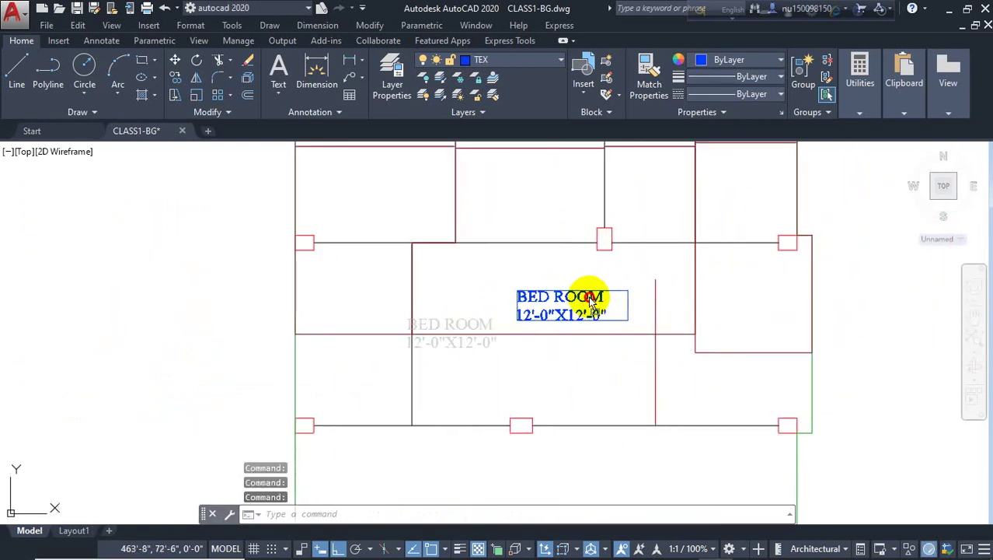
- Replace the copied label's text with "219-SFT"
double_click(575, 294)
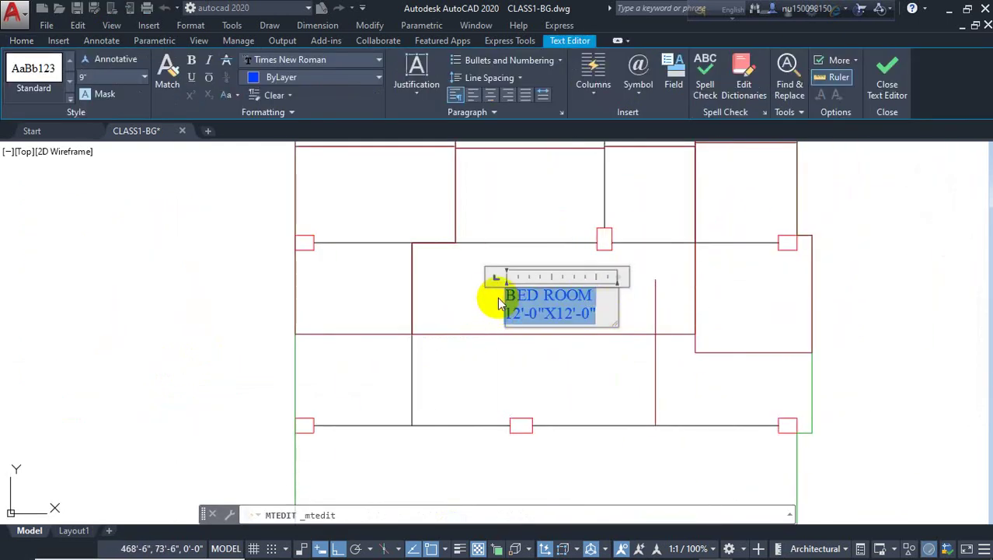
key(BackSpace)
text(219-SFT)
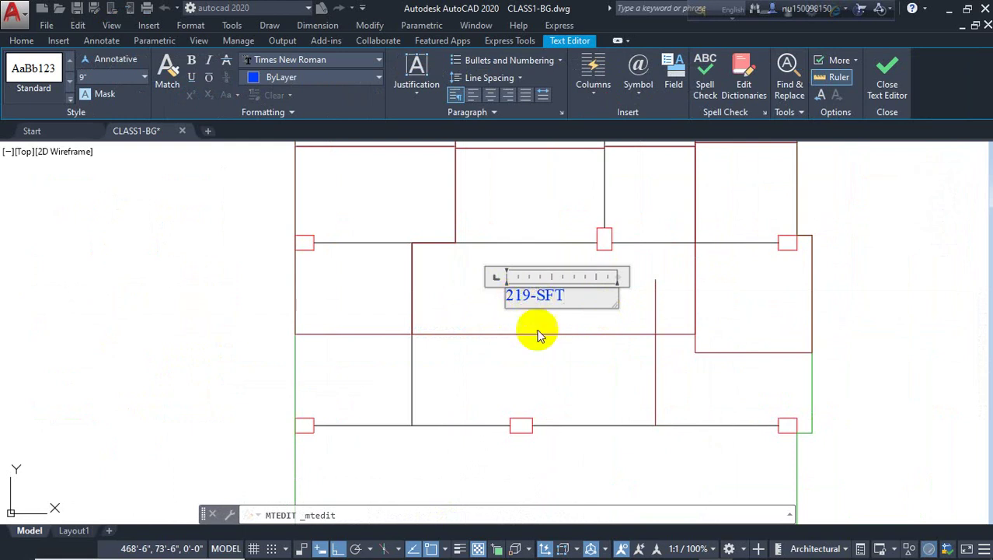
click(541, 334)
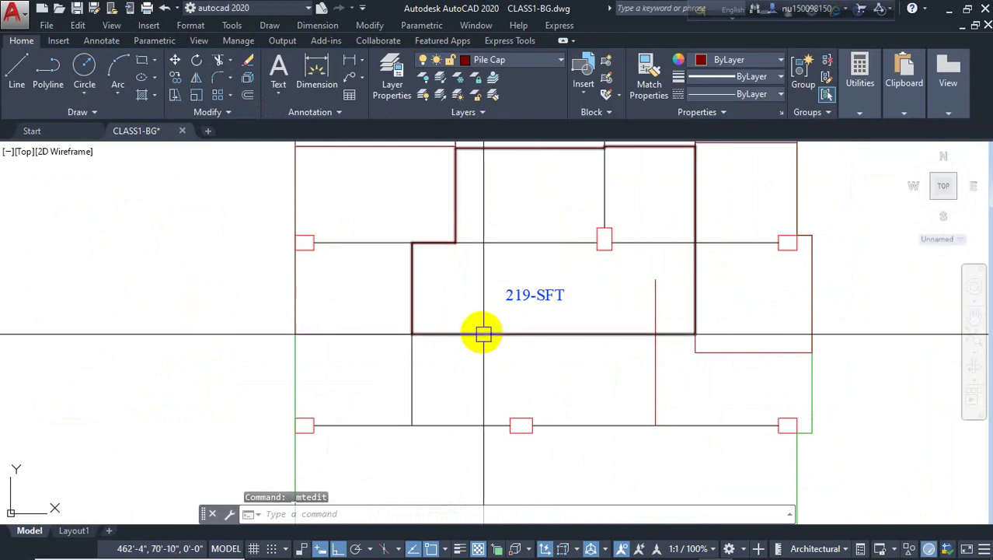
- Delete the 219-SFT label from the column layout
scroll(510, 334, down, 2)
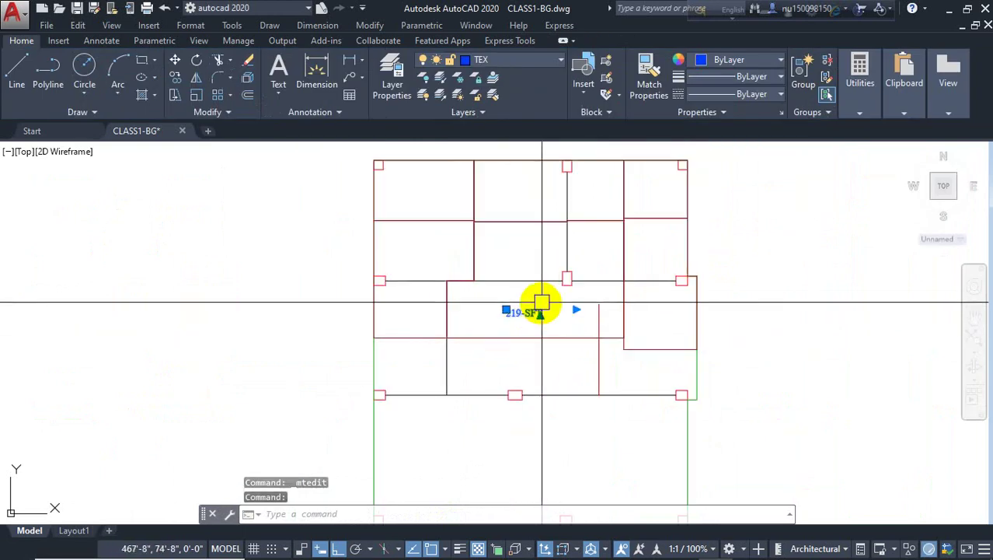
middle_drag(455, 326, 342, 393)
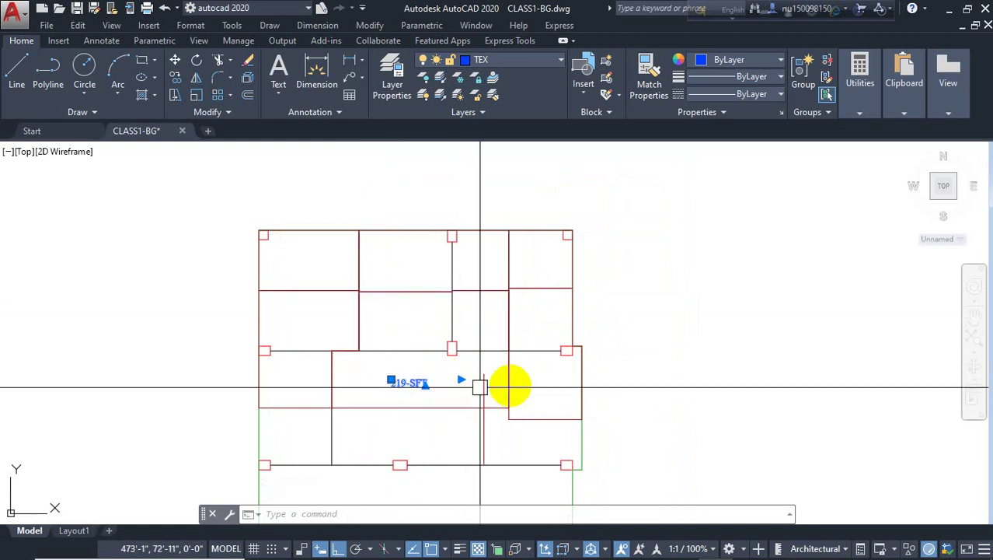
key(Delete)
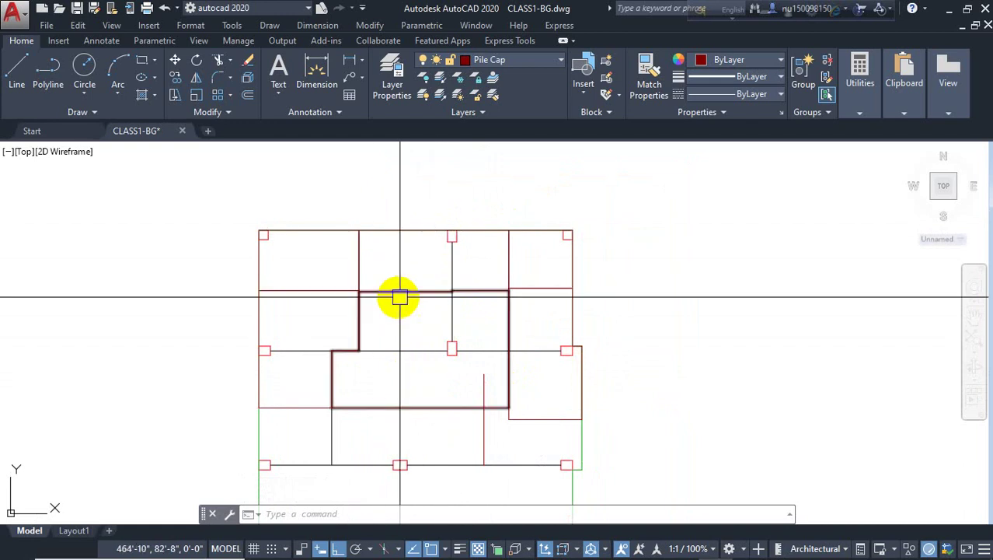
- Delete the entire copied column layout beside the floor plan, including its outline, columns, connecting lines and polylines
middle_drag(403, 356, 421, 314)
scroll(380, 327, down, 2)
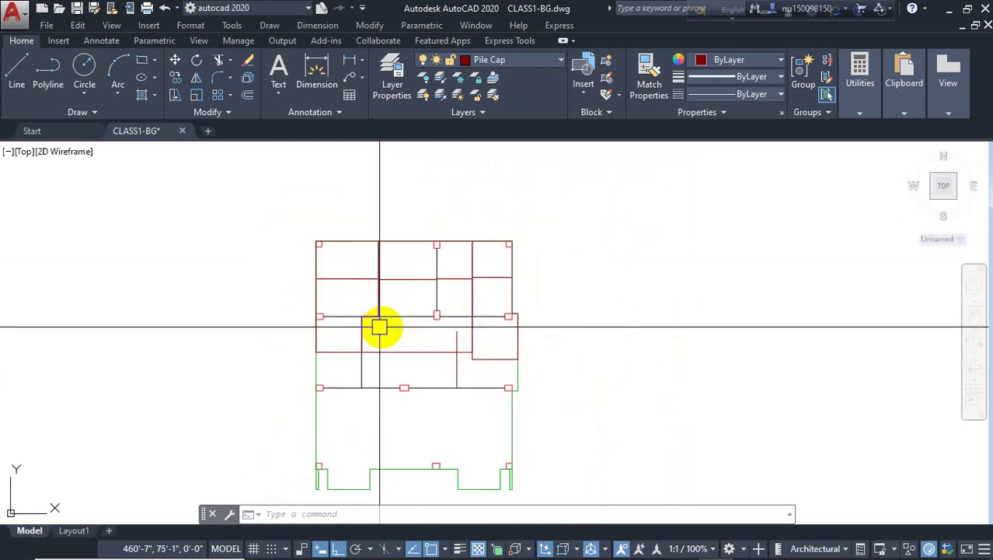
scroll(498, 257, down, 3)
click(568, 211)
click(393, 383)
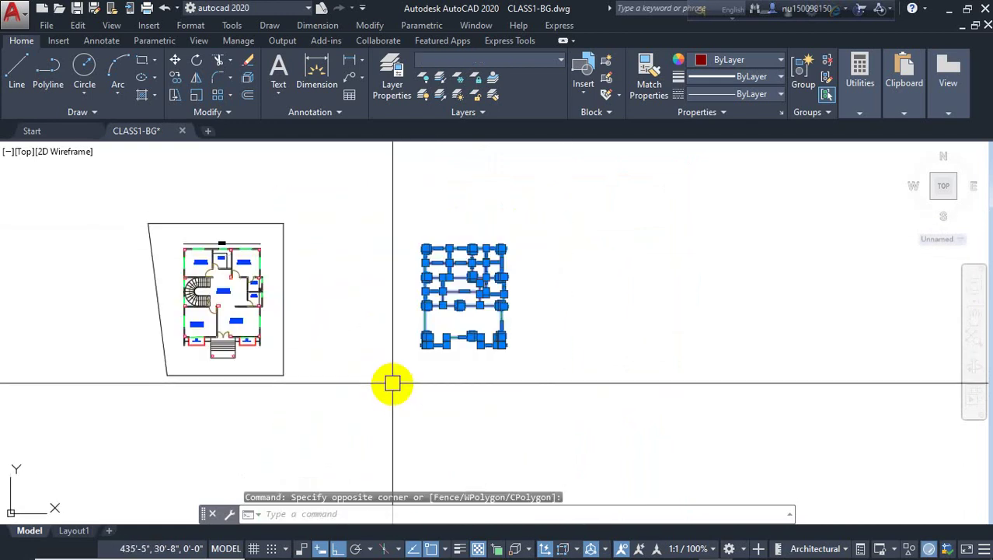
key(Delete)
scroll(187, 296, up, 4)
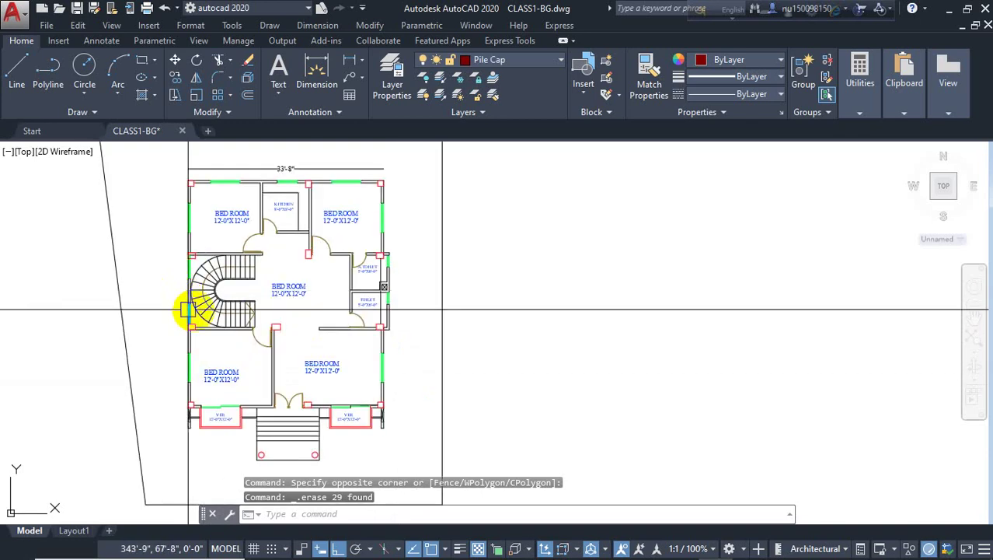
middle_drag(314, 336, 392, 350)
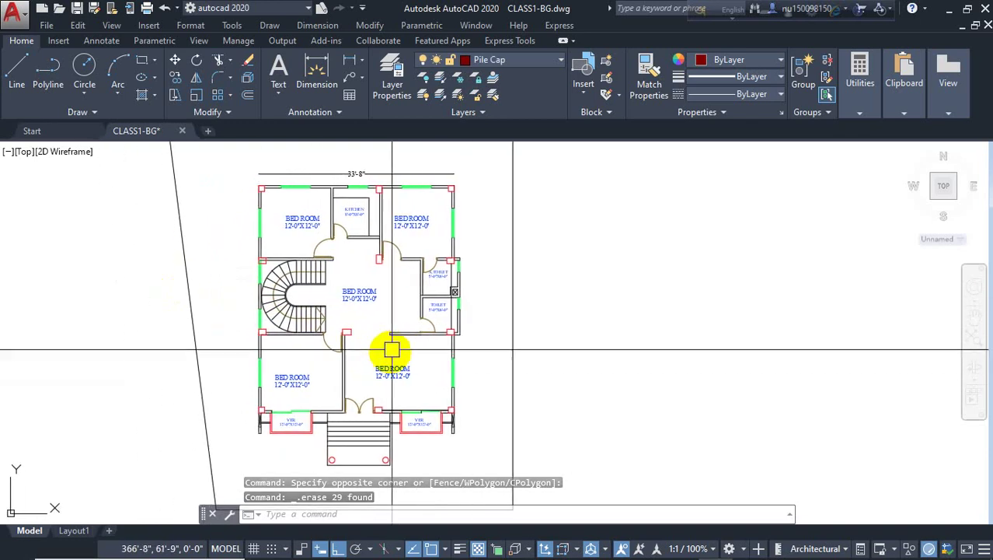